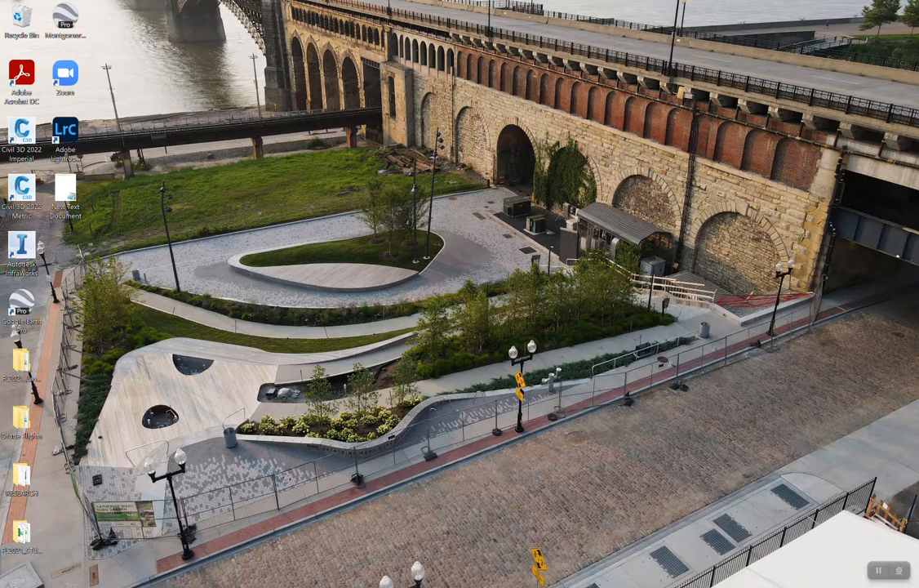
# - Switch to the browser and look through the shared GIS files in the Box folder 07_AUBURN_GIS_DATA
pyautogui.hotkey('alt', 'Tab')
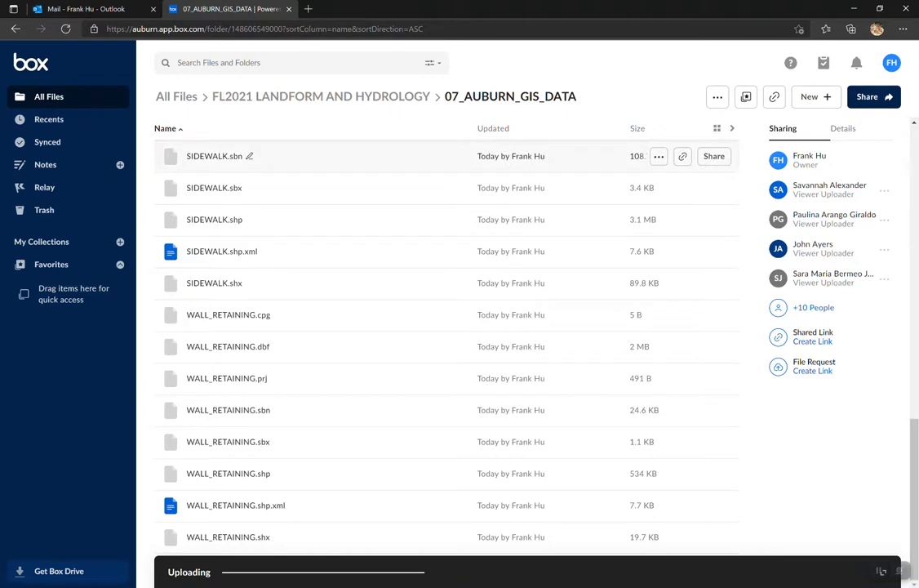
pyautogui.scroll(10, 408, 326)
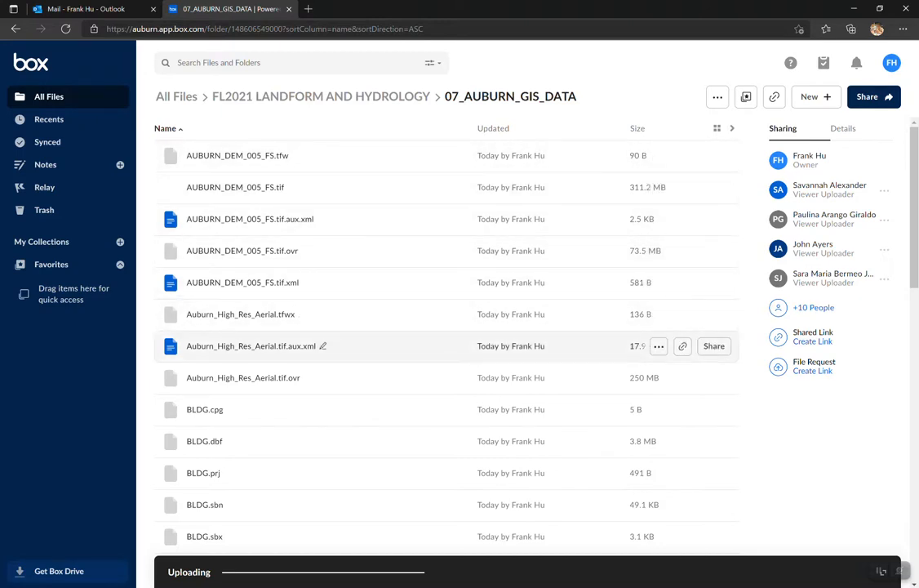
pyautogui.scroll(-15, 449, 335)
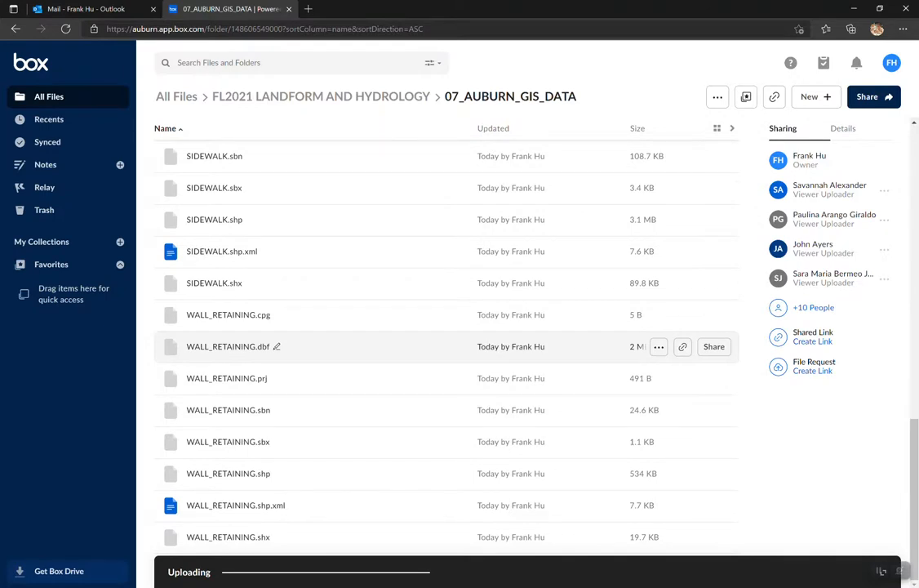
pyautogui.scroll(15, 449, 347)
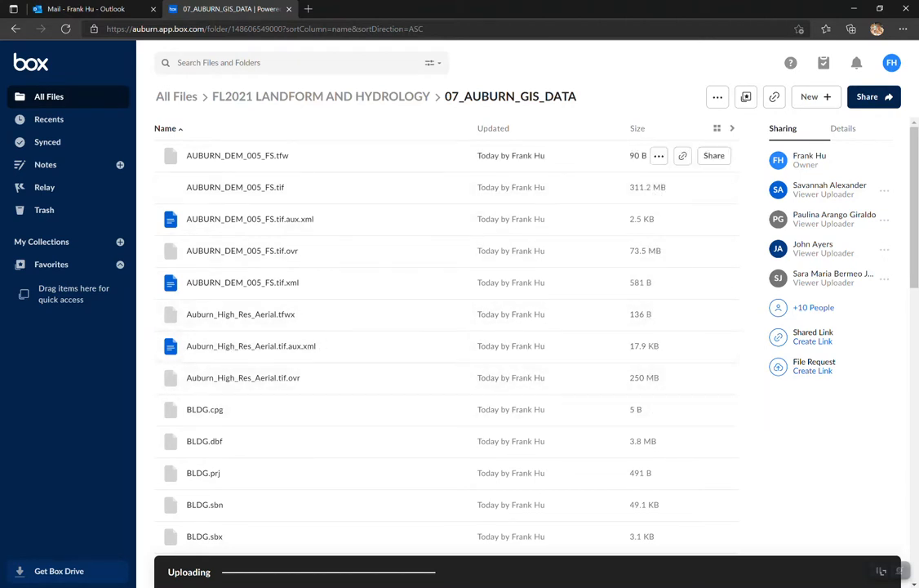
pyautogui.click(855, 8)
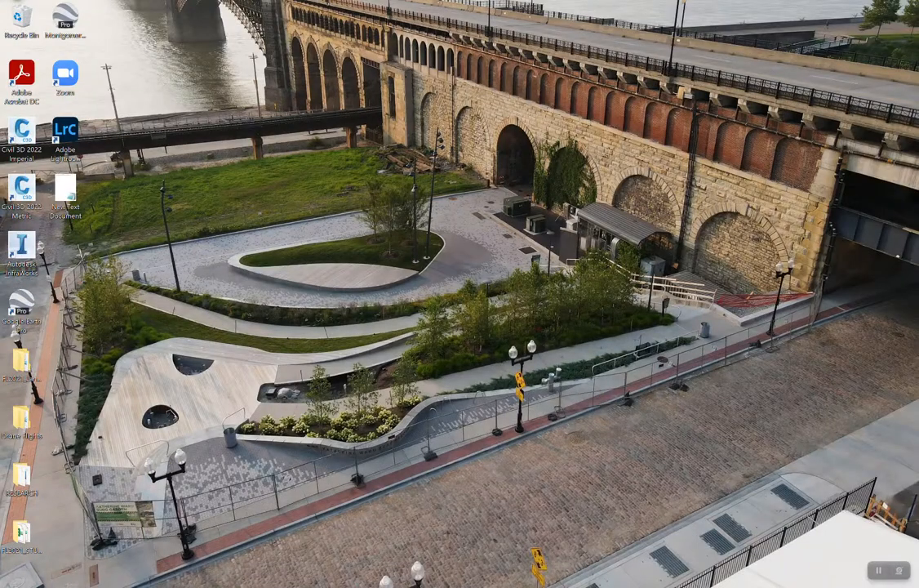
# - Launch ArcGIS Pro and dismiss the software update notification
pyautogui.press('super')
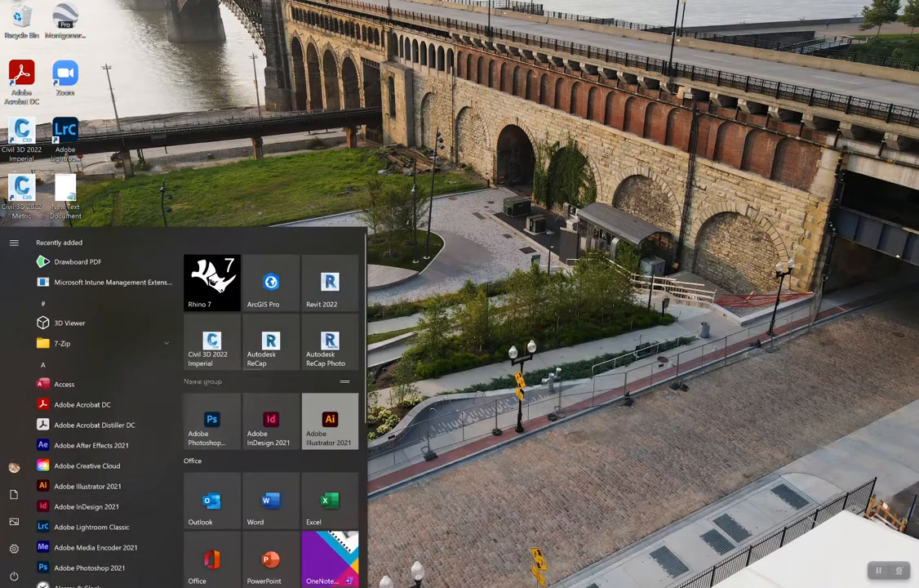
pyautogui.click(272, 283)
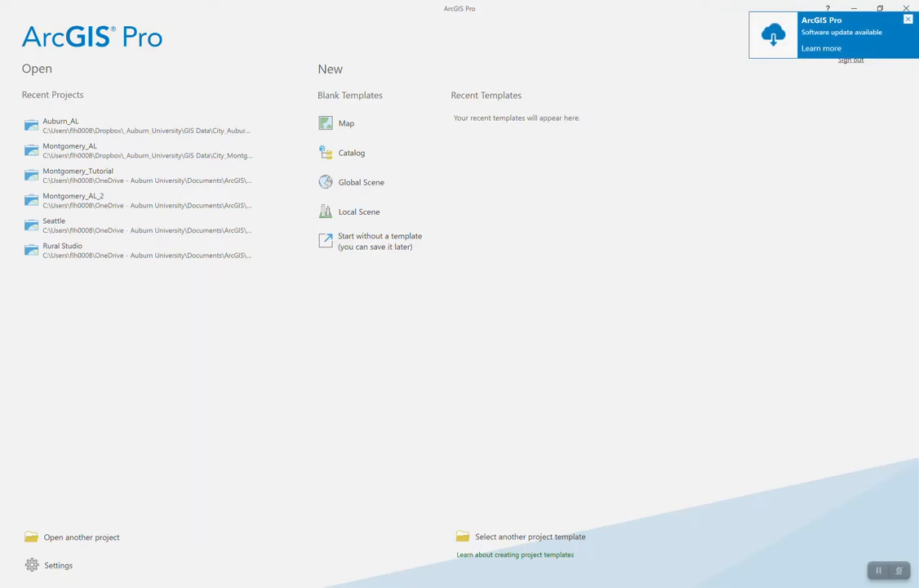
pyautogui.click(908, 18)
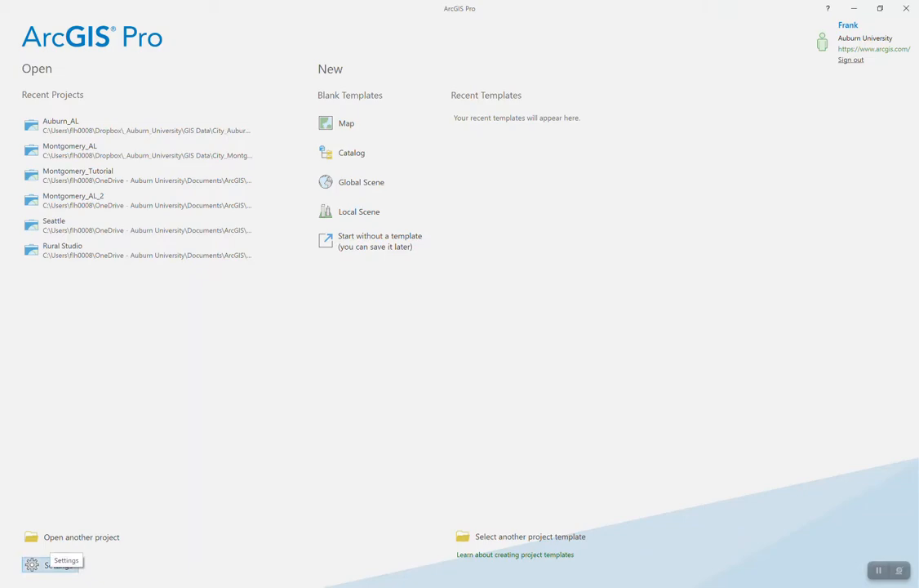
# - Check the ArcGIS Pro licensing details, including the list of Esri extensions, and return to the start page
pyautogui.click(34, 564)
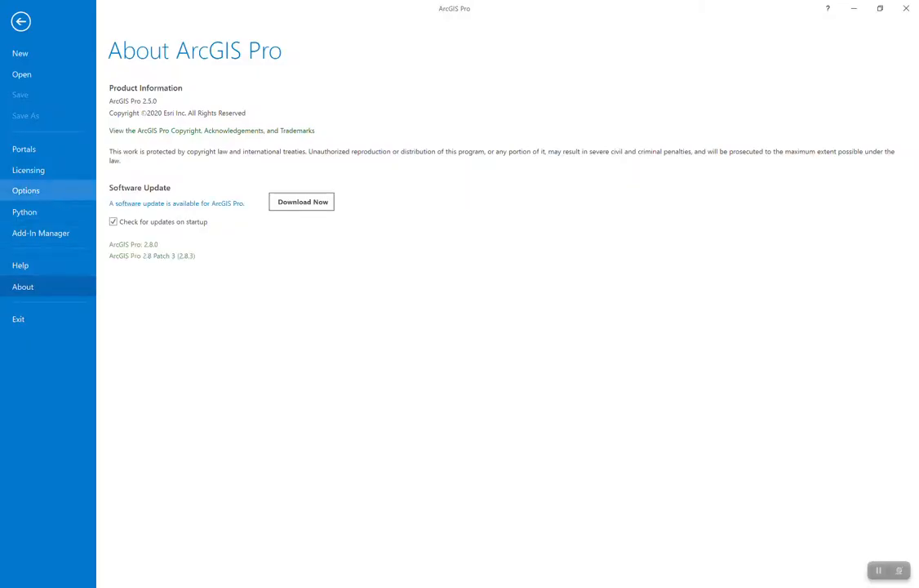
pyautogui.click(28, 170)
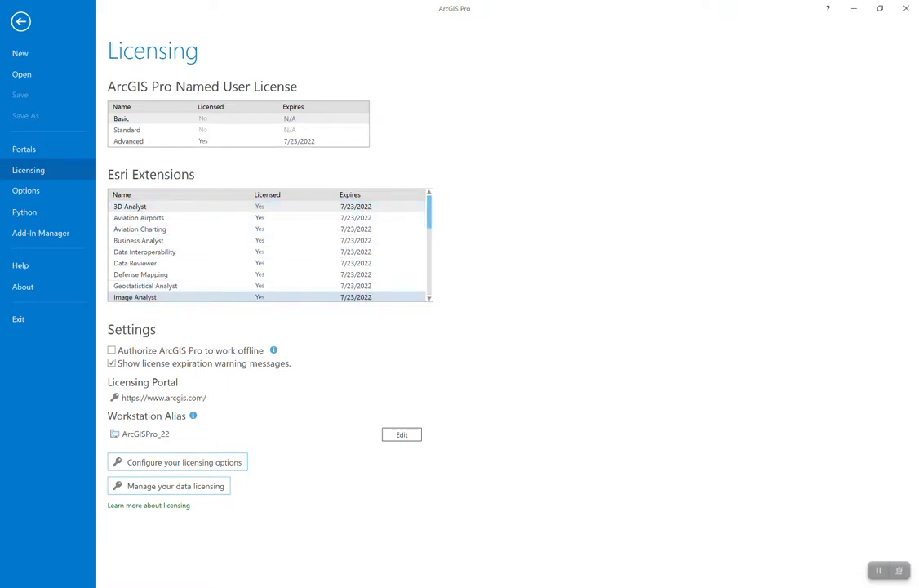
pyautogui.scroll(-2, 270, 240)
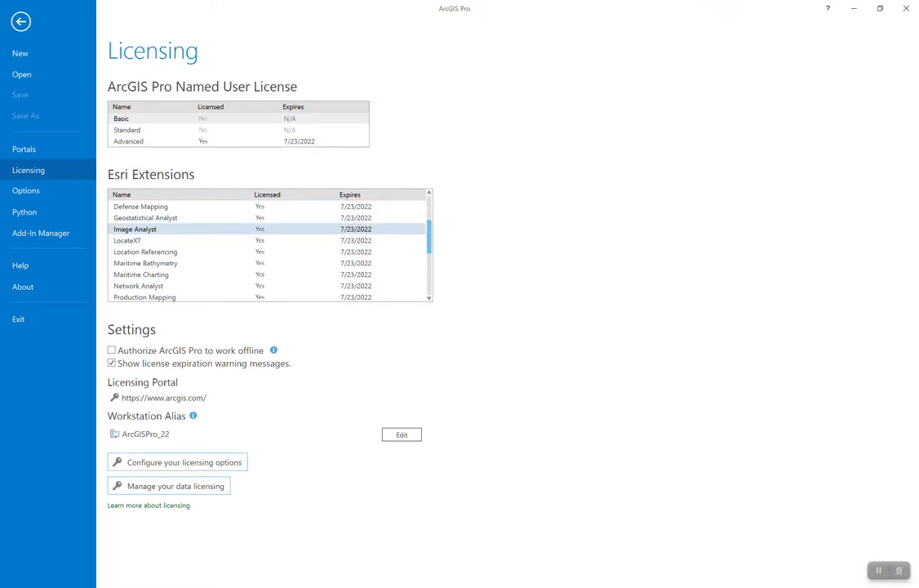
pyautogui.scroll(2, 269, 228)
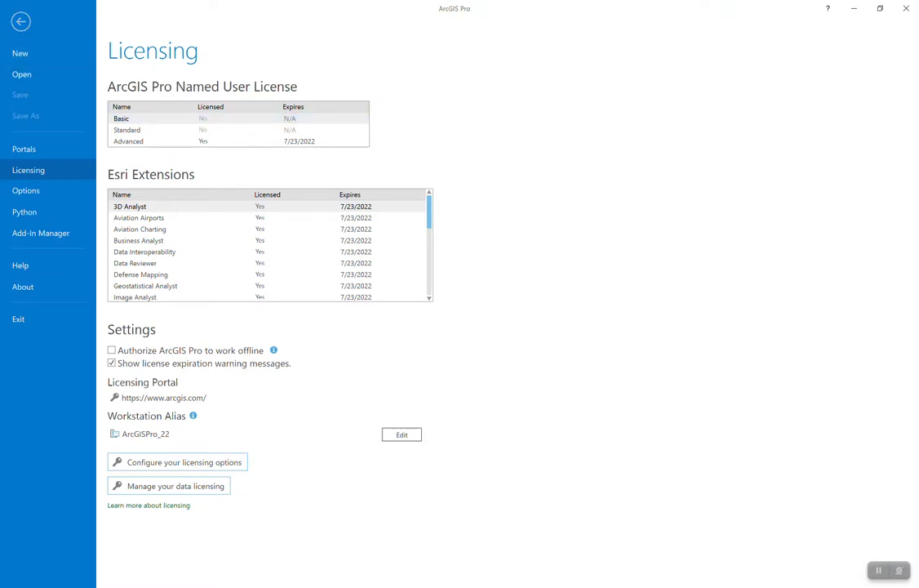
pyautogui.click(21, 22)
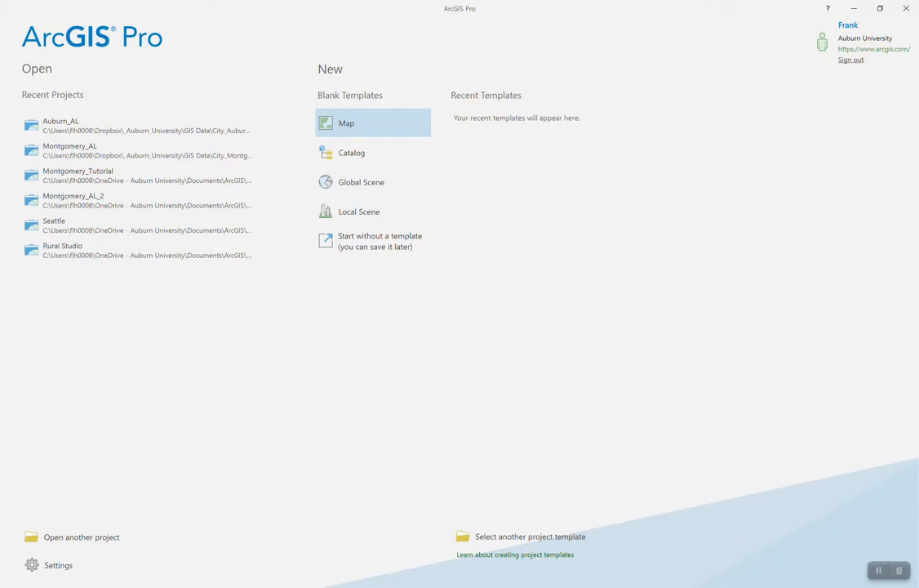
# - Create a new project from the blank Map template, named Auburn_University_Landform_Project
pyautogui.click(359, 122)
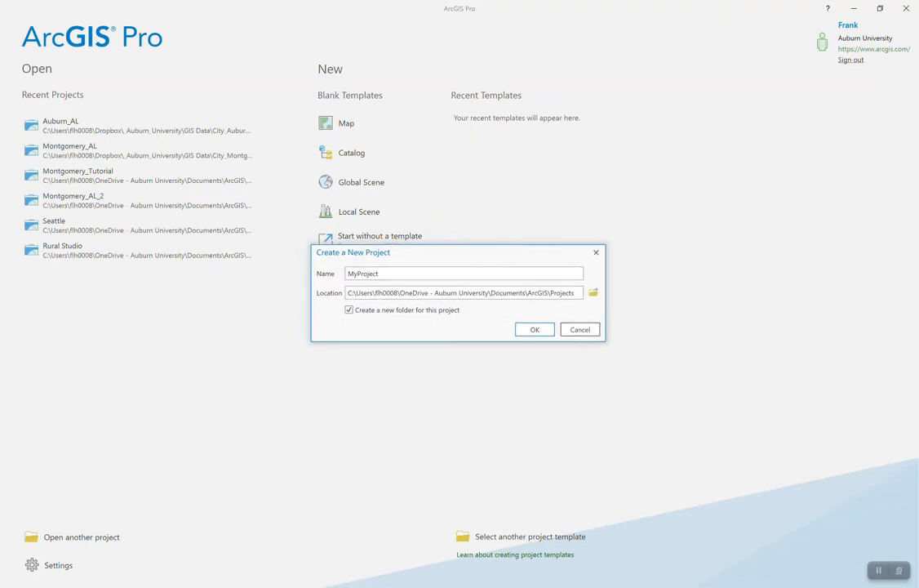
pyautogui.write('Auburn_University_Landform_Project')
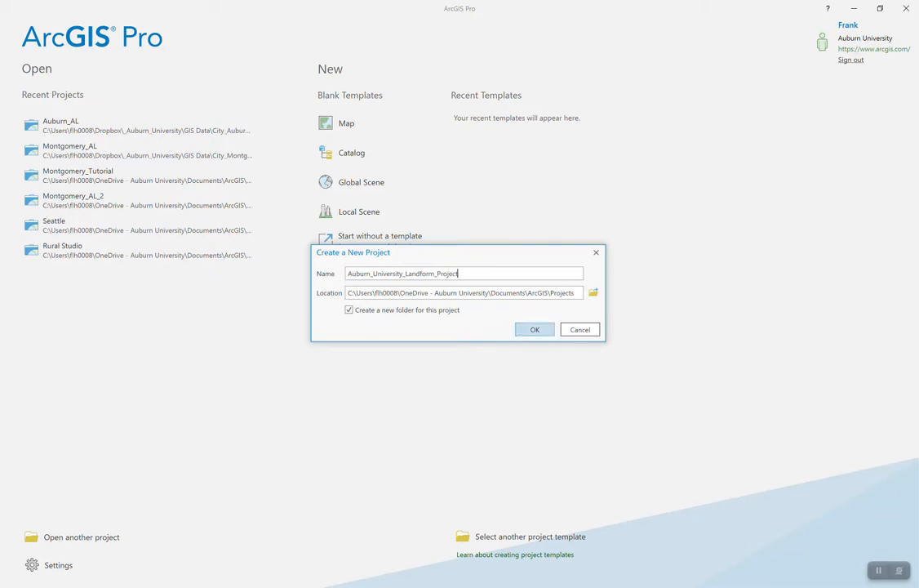
pyautogui.press('Return')
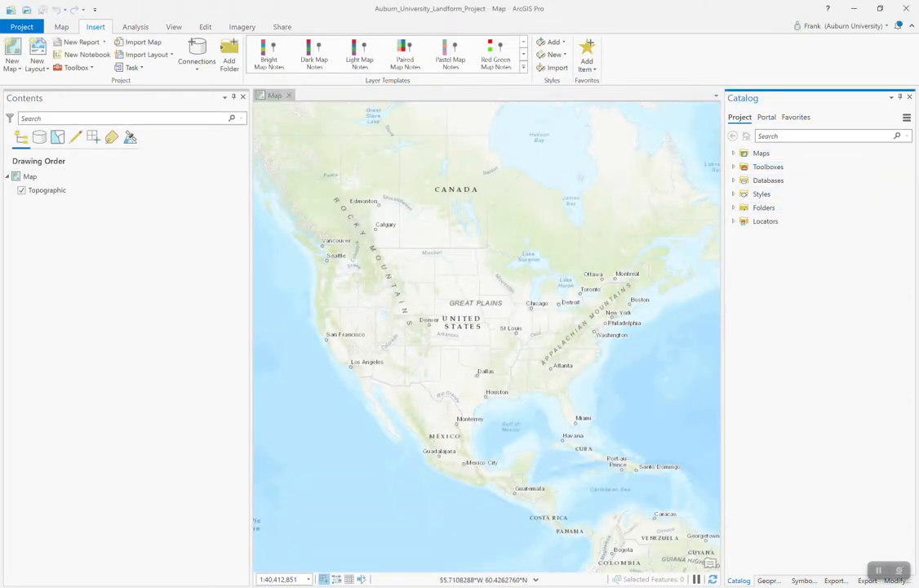
# - Narrow the Contents and Catalog panes, and bring up the Geoprocessing pane before switching back to Catalog
pyautogui.moveTo(722, 133); pyautogui.dragTo(778, 137)
pyautogui.moveTo(250, 217); pyautogui.dragTo(167, 218)
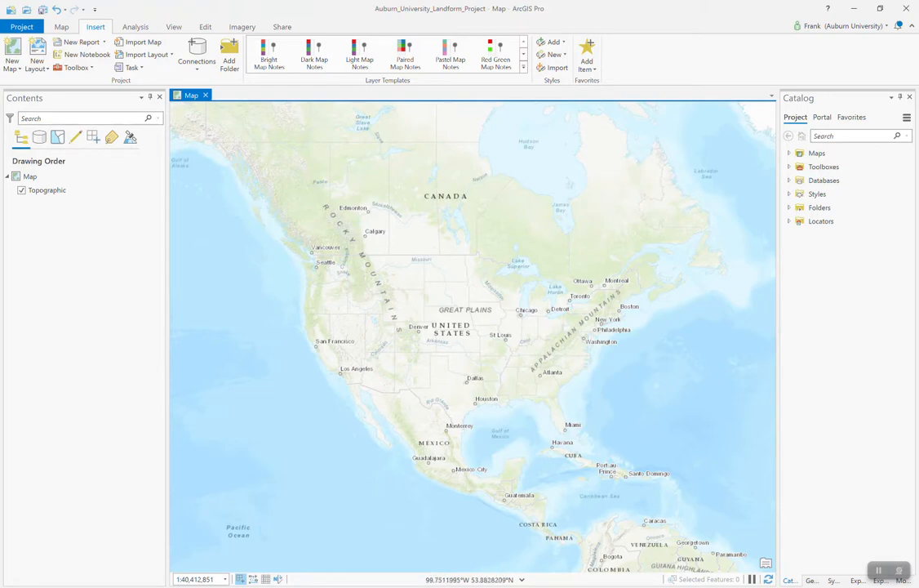
pyautogui.click(173, 27)
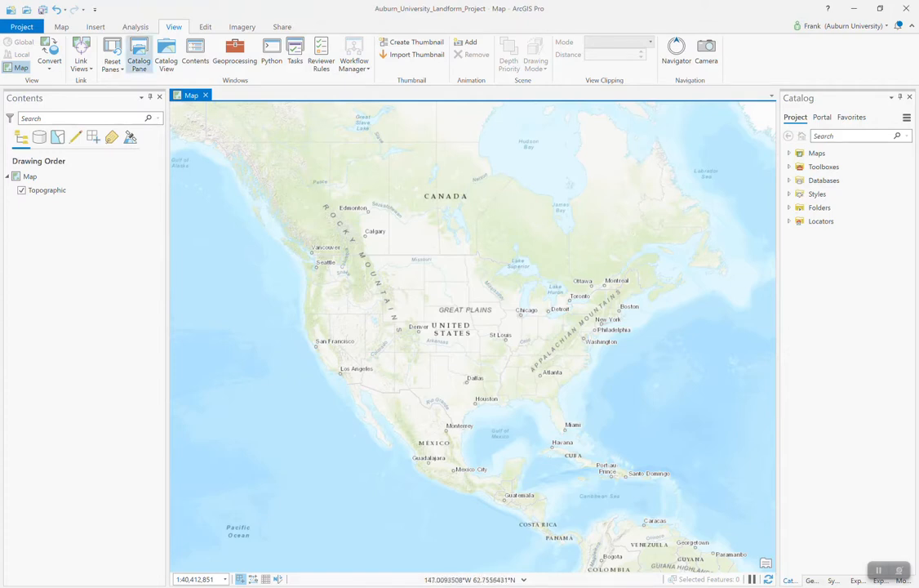
pyautogui.click(139, 53)
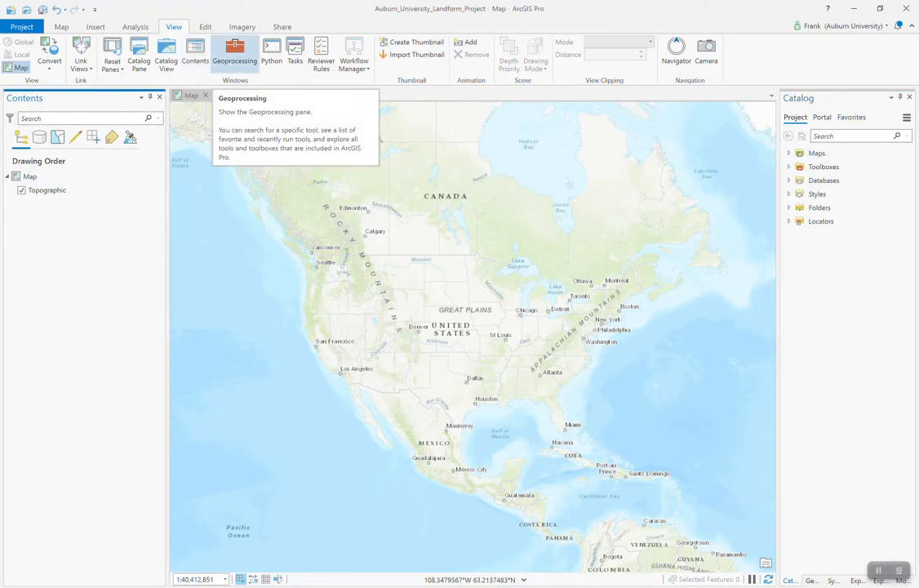
pyautogui.click(234, 53)
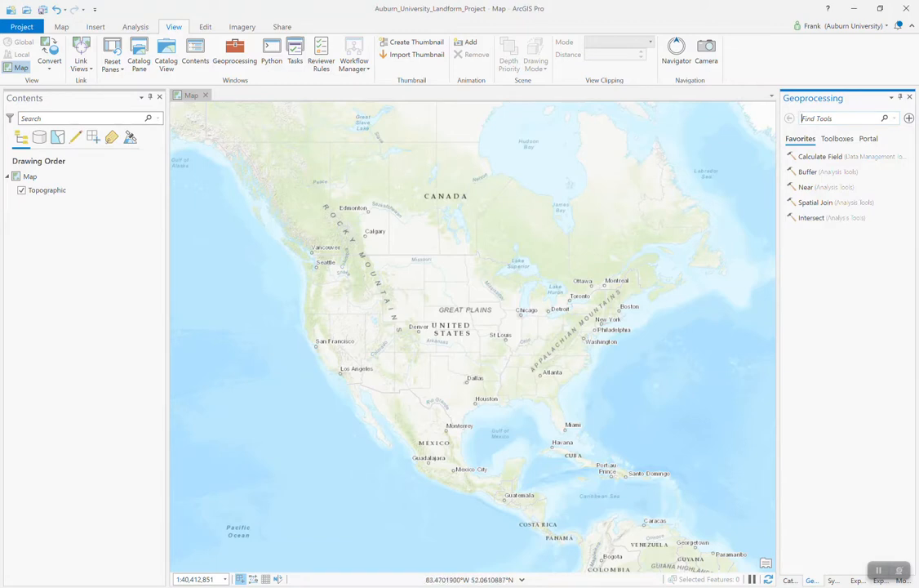
pyautogui.click(790, 579)
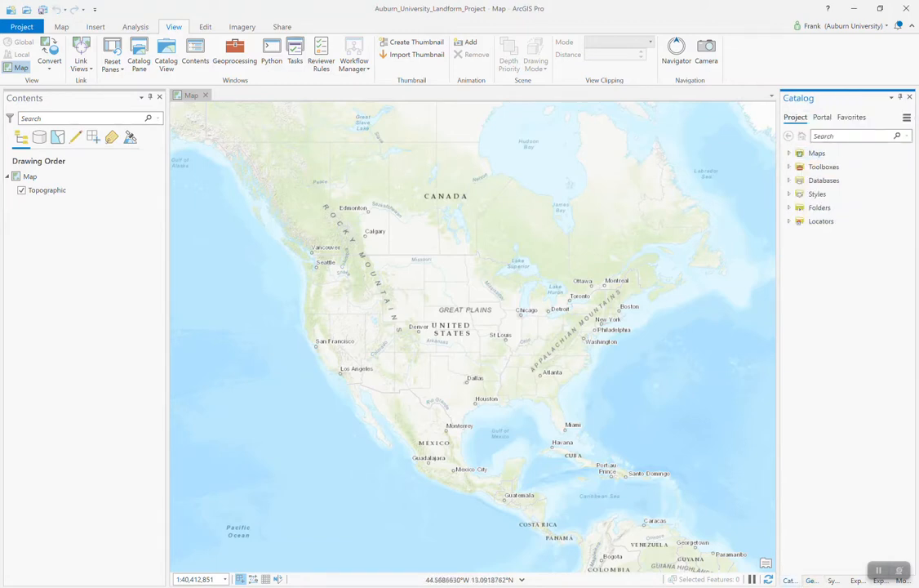
# - Explore the topographic basemap by panning and zooming around the United States
pyautogui.moveTo(446, 266); pyautogui.dragTo(458, 266)
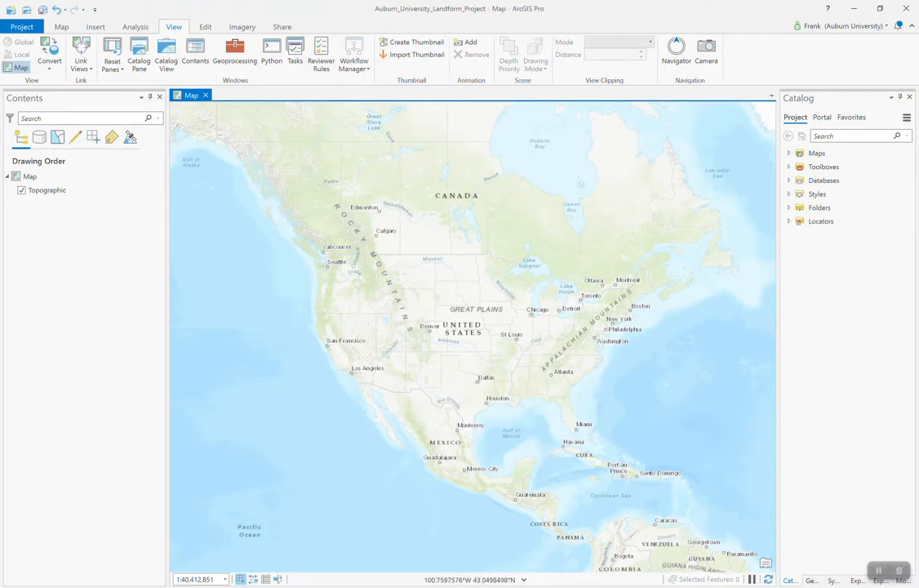
pyautogui.moveTo(471, 258)
pyautogui.mouseDown()
pyautogui.moveTo(435, 254)
pyautogui.moveTo(464, 269)
pyautogui.mouseUp()
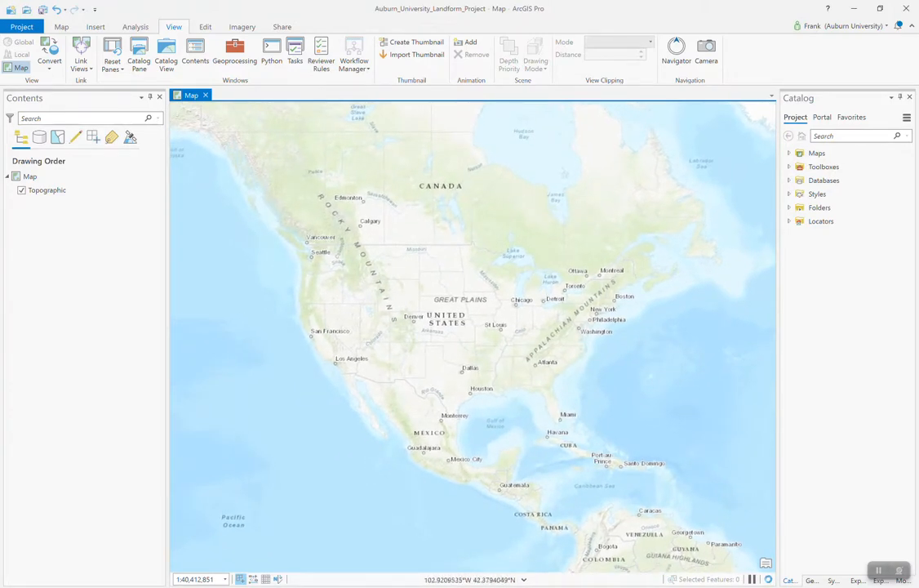
pyautogui.scroll(1, 428, 325)
pyautogui.scroll(-1, 436, 306)
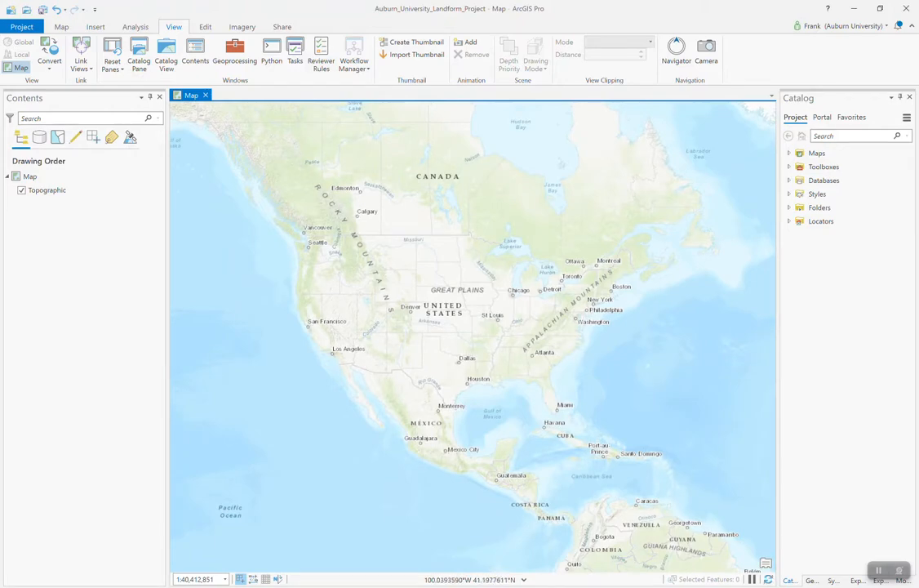
pyautogui.scroll(1, 445, 290)
pyautogui.scroll(-1, 445, 289)
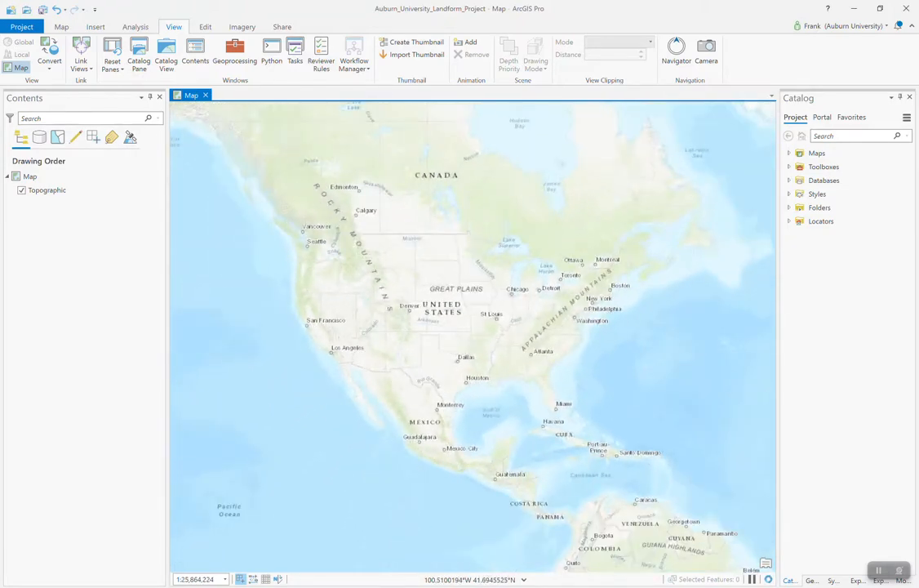
pyautogui.moveTo(443, 295)
pyautogui.mouseDown()
pyautogui.moveTo(458, 296)
pyautogui.moveTo(402, 304)
pyautogui.moveTo(452, 307)
pyautogui.mouseUp()
pyautogui.scroll(-3, 466, 309)
pyautogui.scroll(4, 459, 308)
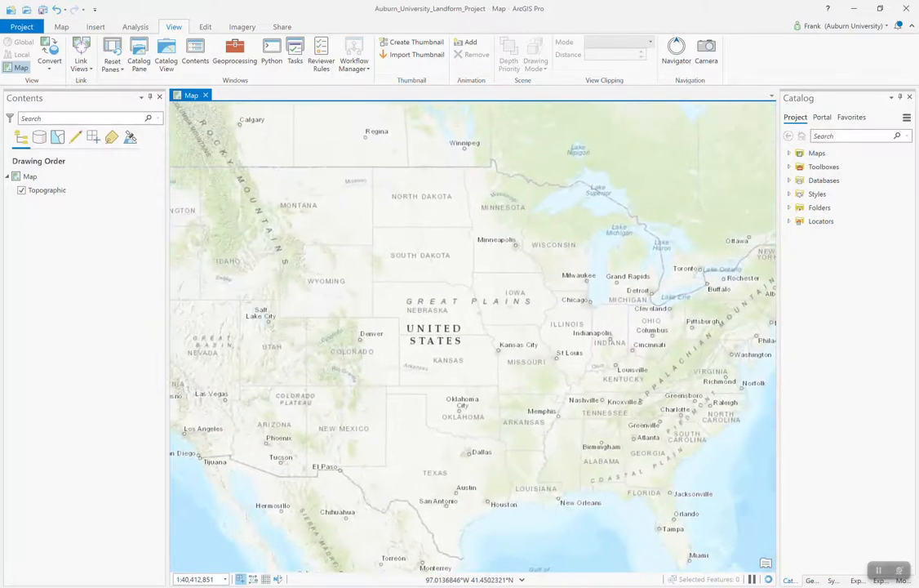
pyautogui.scroll(-1, 459, 309)
pyautogui.moveTo(467, 303); pyautogui.dragTo(430, 272)
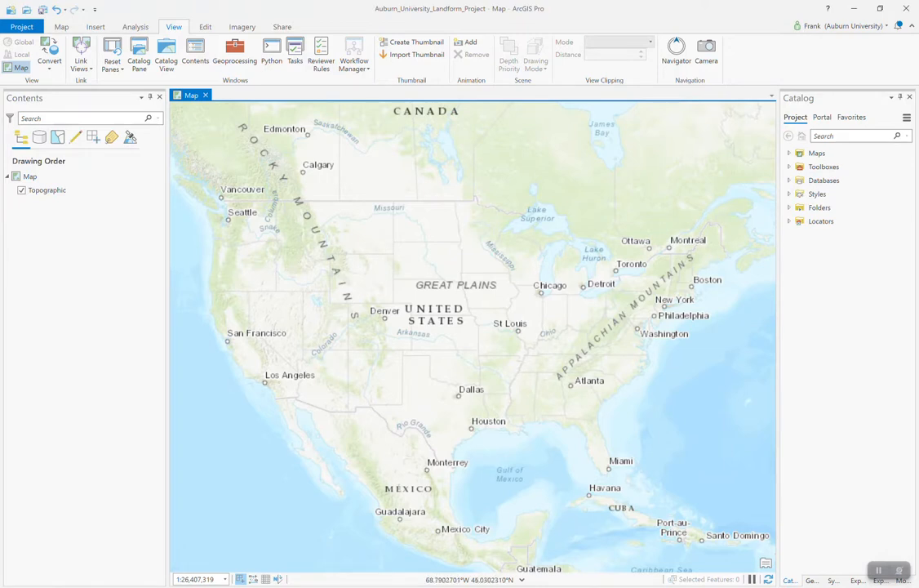
# - Expand the project's Folders in the Catalog and start adding a new folder connection
pyautogui.click(790, 207)
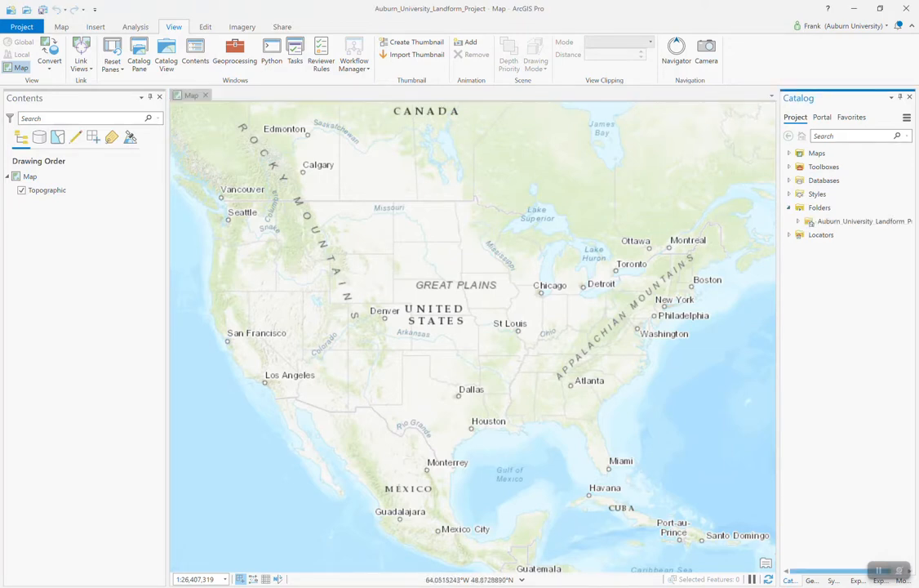
pyautogui.rightClick(820, 208)
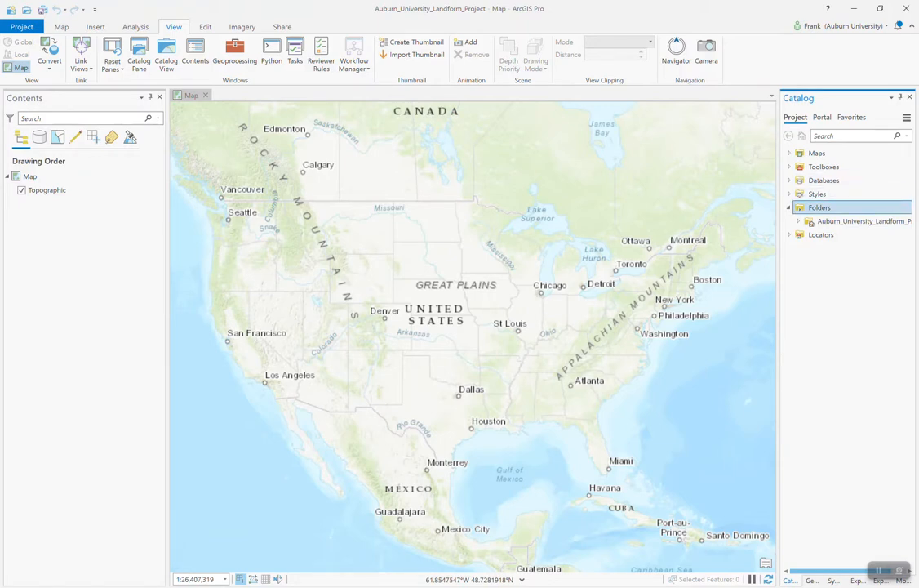
pyautogui.rightClick(817, 209)
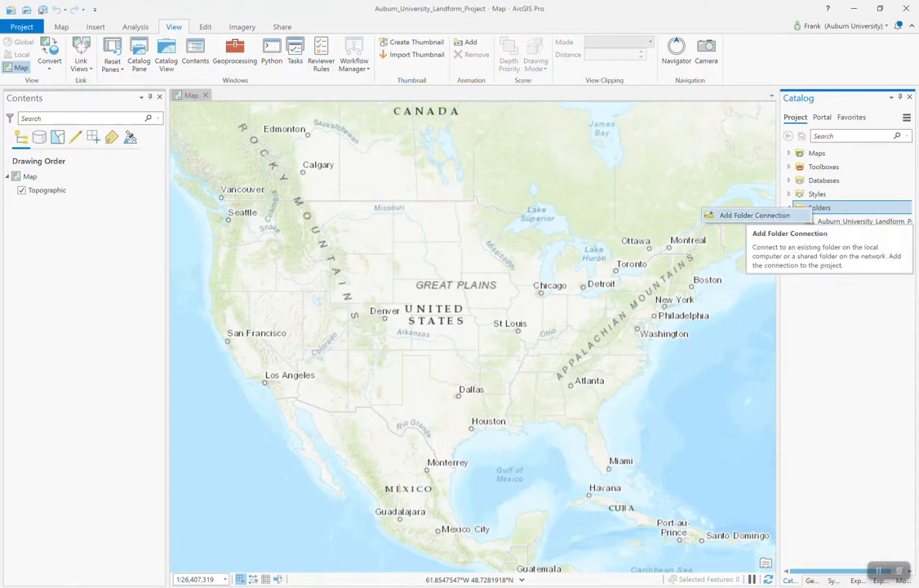
pyautogui.click(755, 215)
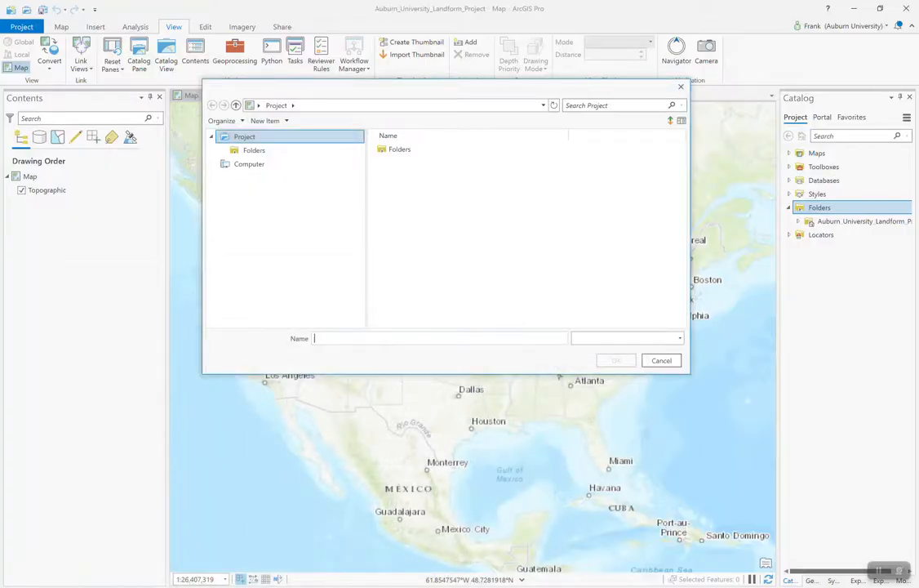
# - Copy the path of the City_Auburn_AL folder from File Explorer and return to the folder connection dialog in ArcGIS Pro
pyautogui.click(185, 540)
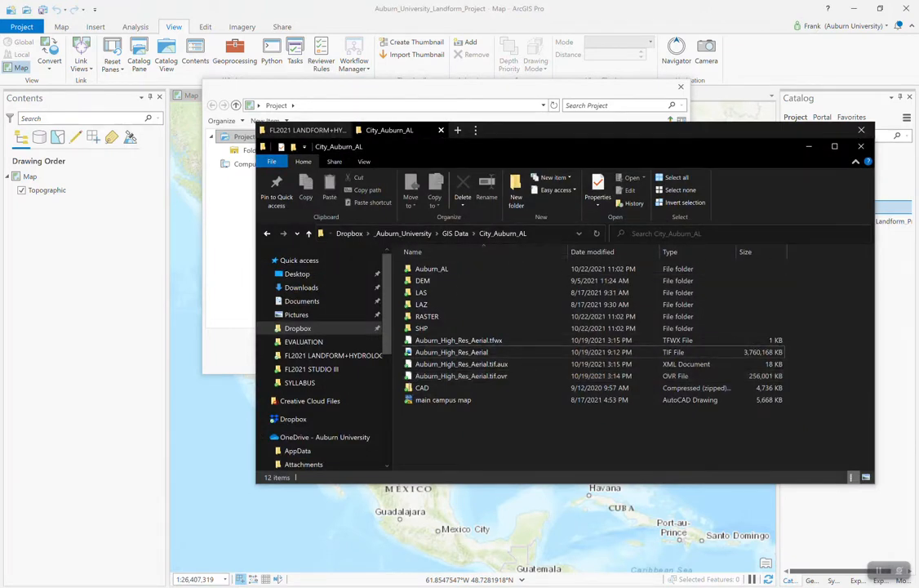
pyautogui.click(539, 234)
pyautogui.hotkey('ctrl', 'c')
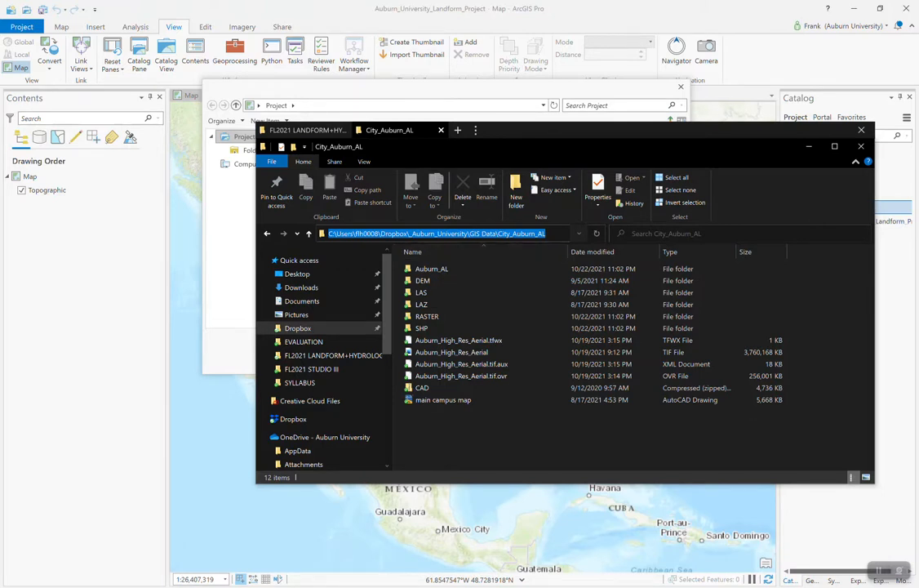
pyautogui.press('Right')
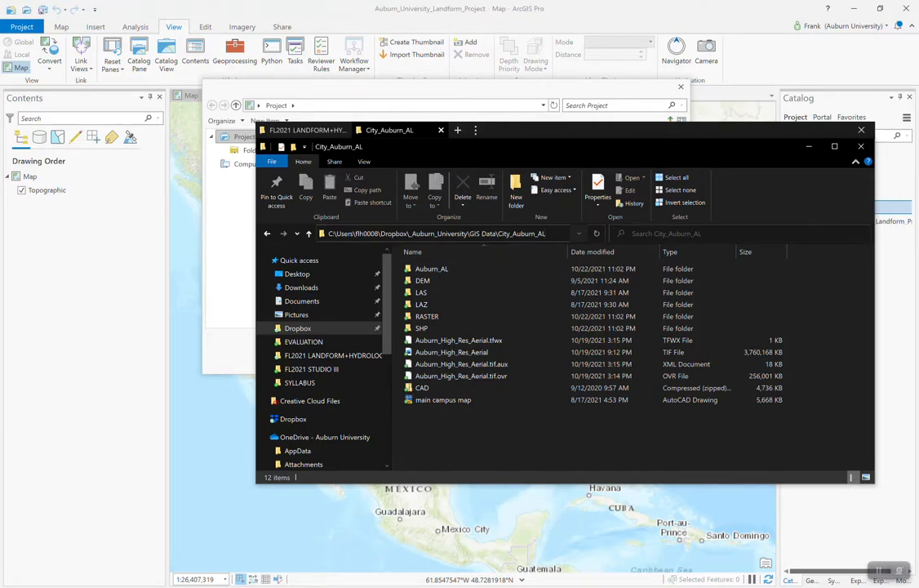
pyautogui.hotkey('alt', 'Tab')
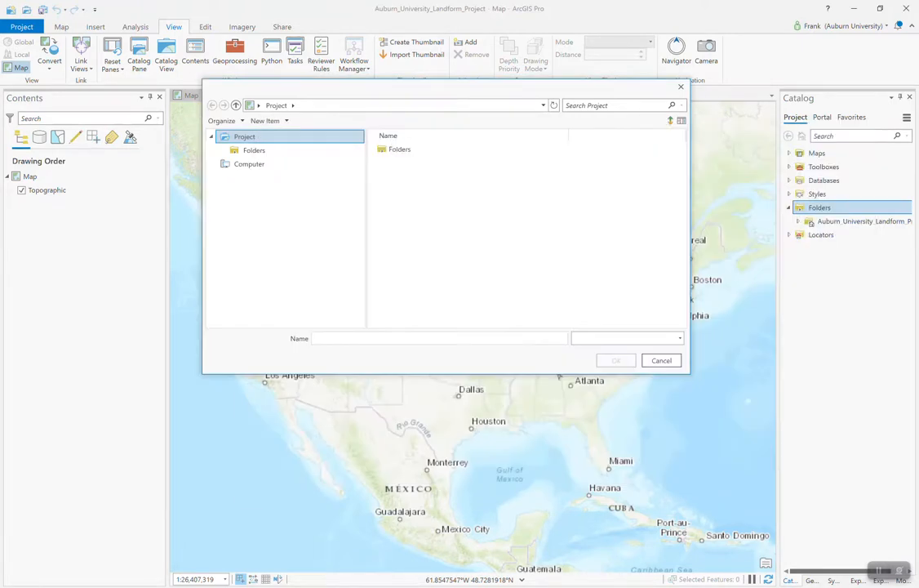
pyautogui.hotkey('ctrl', 'v')
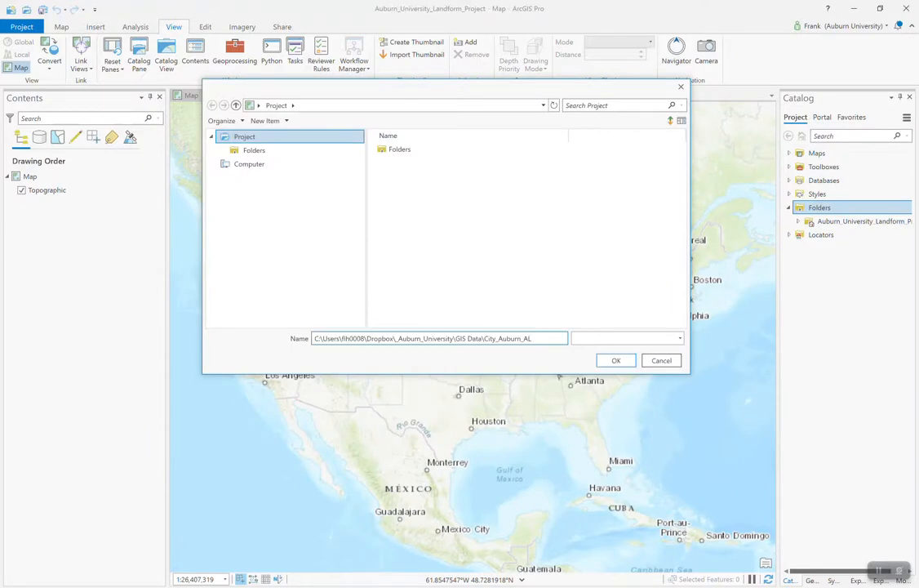
pyautogui.press('Return')
pyautogui.hotkey('ctrl', 'c')
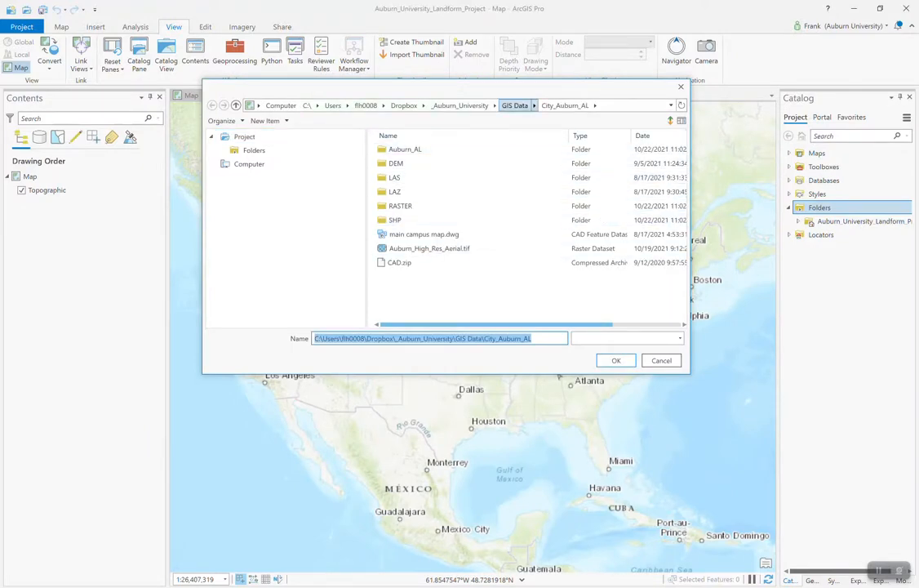
pyautogui.click(514, 105)
pyautogui.click(412, 148)
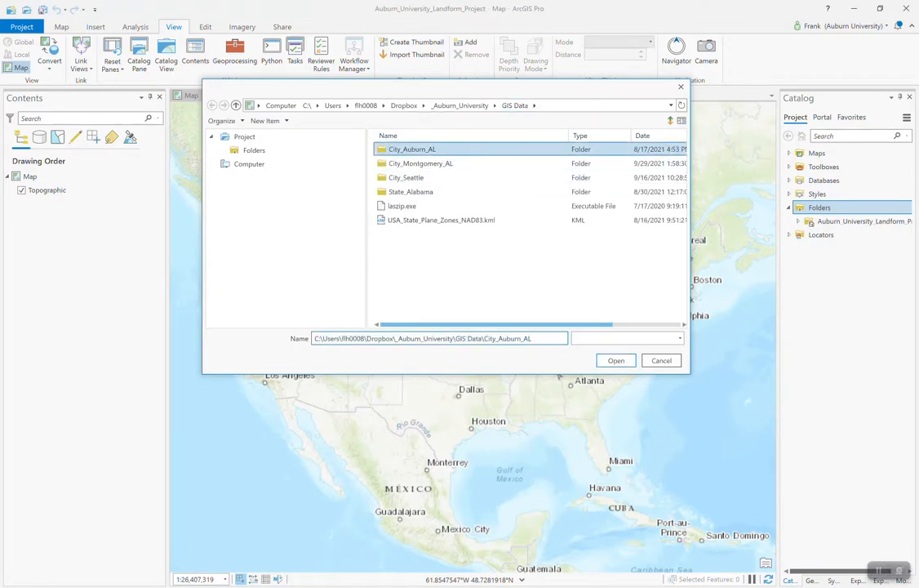
pyautogui.click(617, 360)
pyautogui.doubleClick(409, 149)
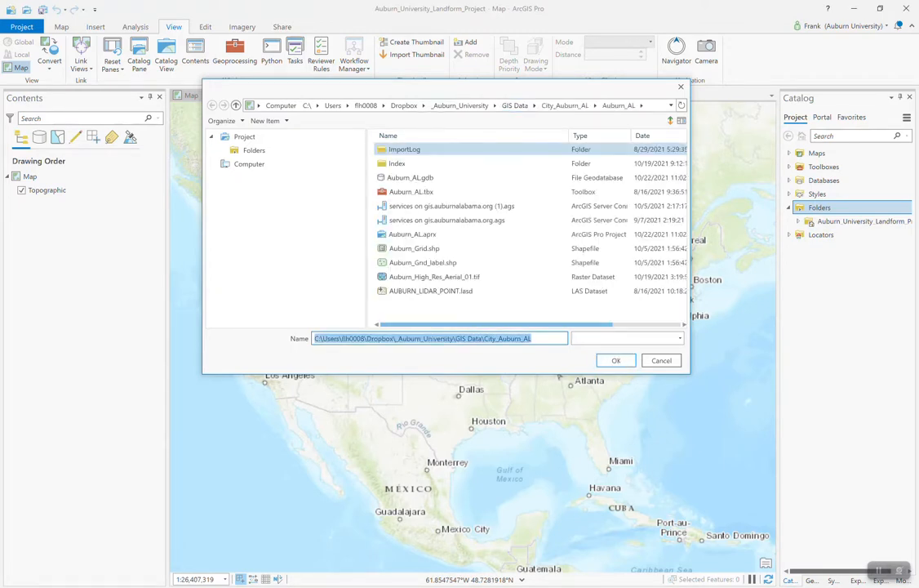
pyautogui.click(515, 106)
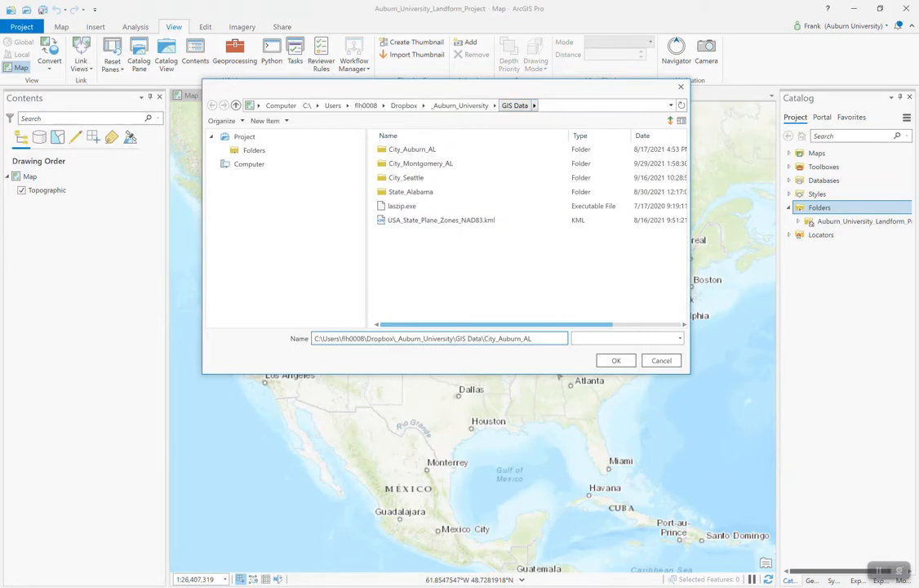
pyautogui.press('Return')
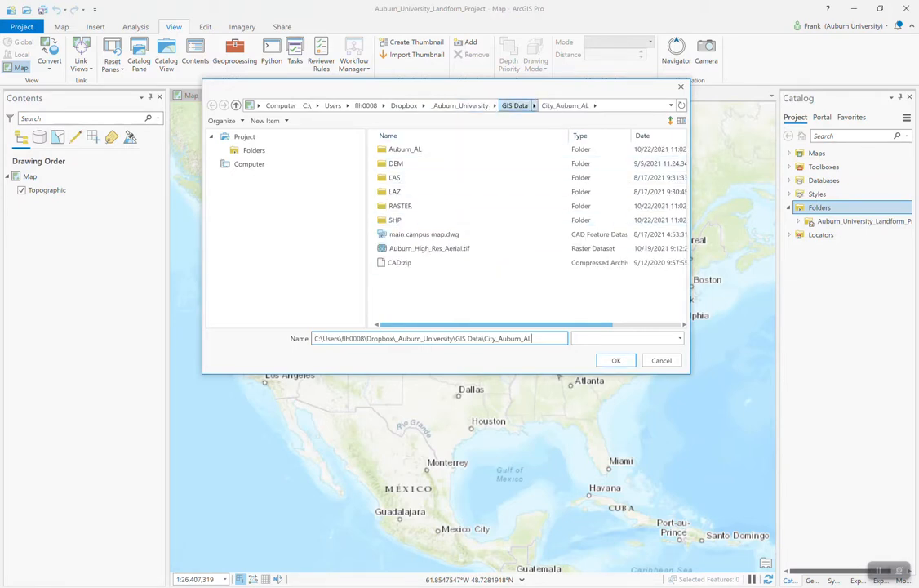
pyautogui.click(514, 106)
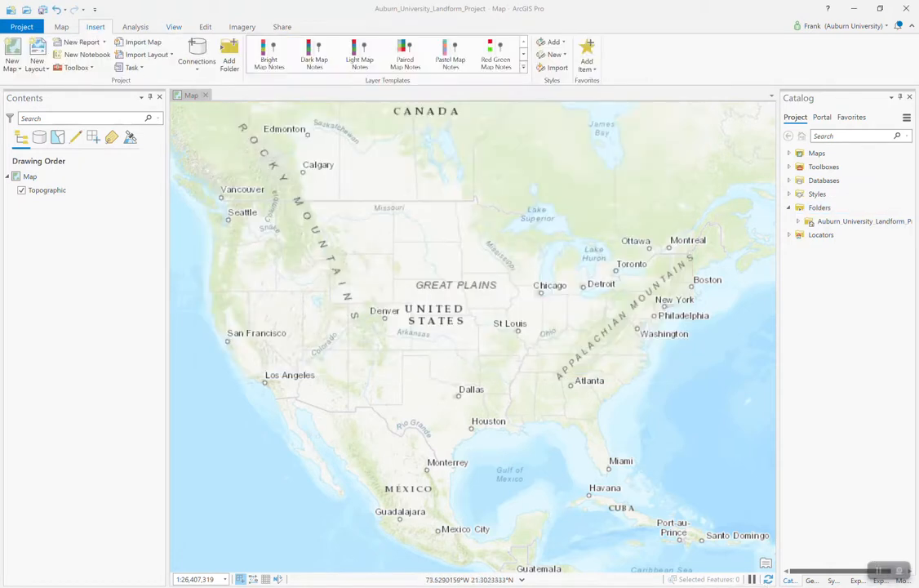
# - Add a folder connection to the City_Auburn_AL folder in the project's Folders, using the copied path
pyautogui.rightClick(820, 207)
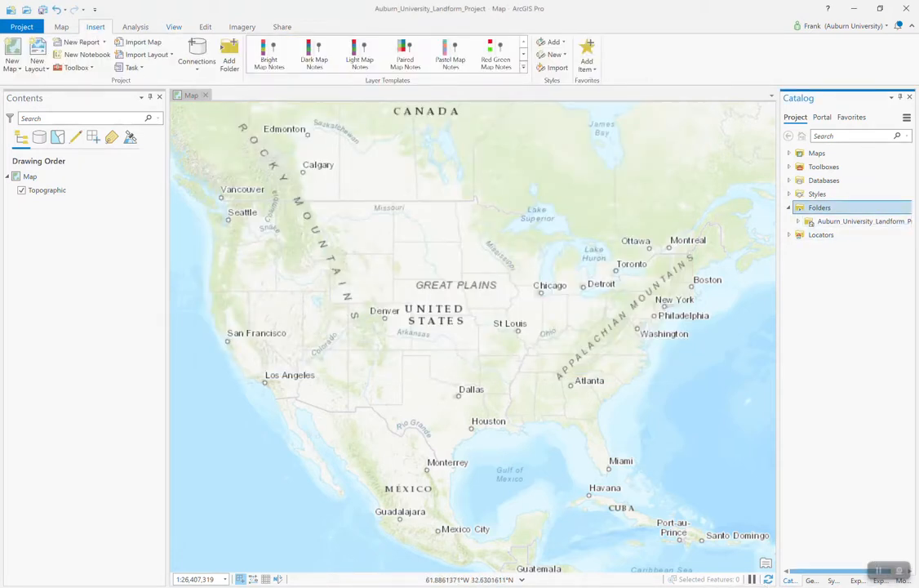
pyautogui.click(752, 216)
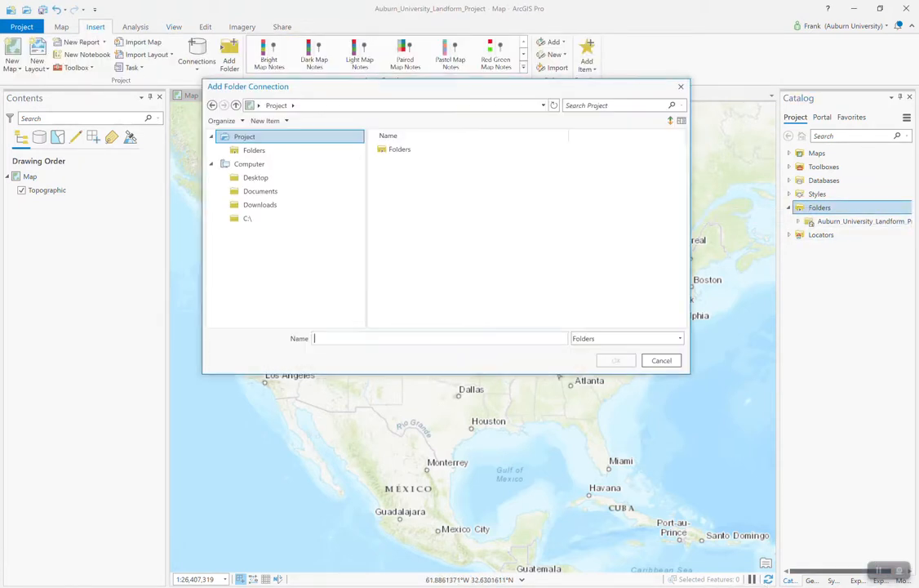
pyautogui.hotkey('ctrl', 'v')
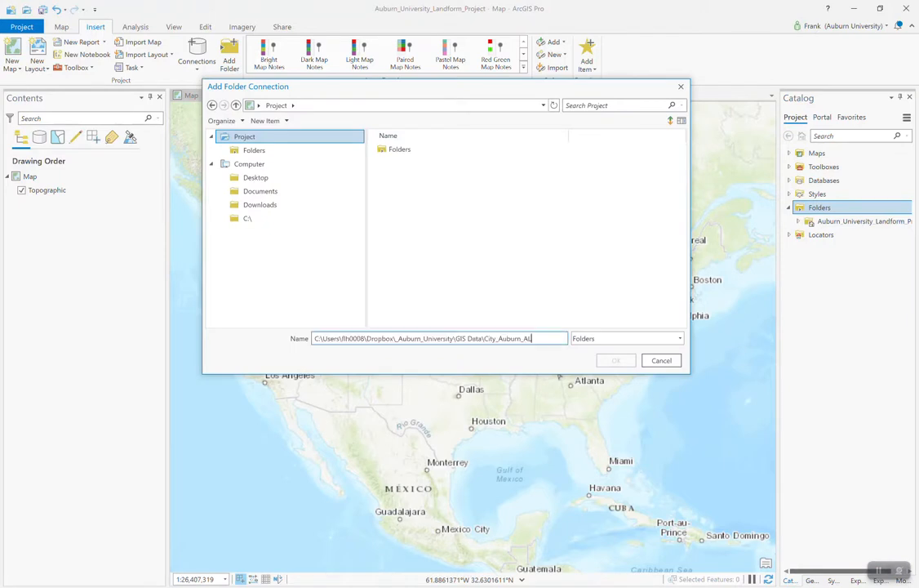
pyautogui.press('Return')
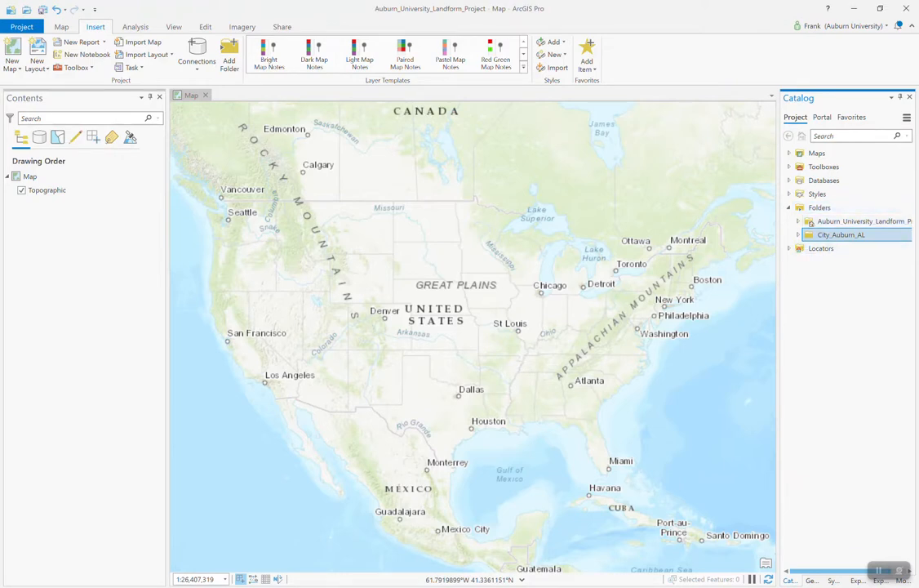
# - Expand City_Auburn_AL down to SHP and its Campus_Map folder, and add BLDG.shp to the map
pyautogui.click(798, 235)
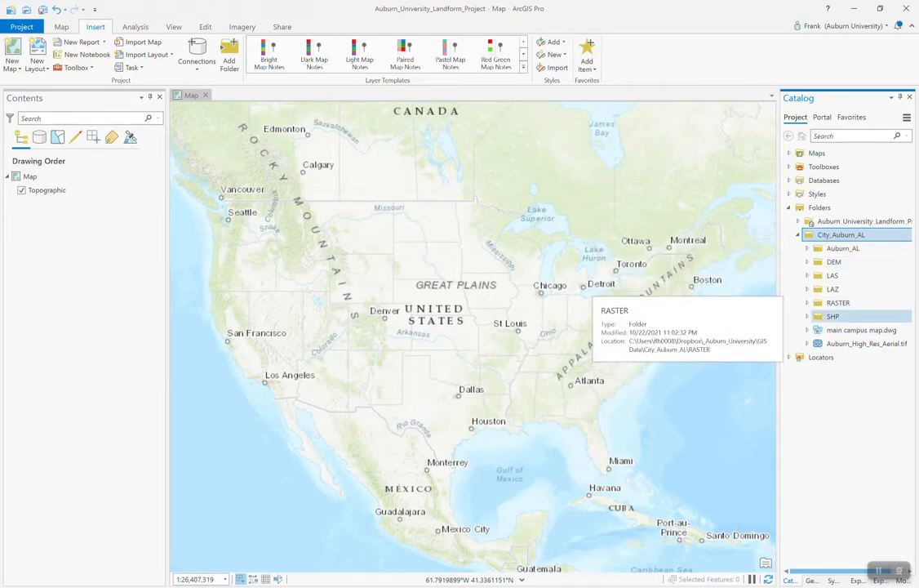
pyautogui.click(807, 316)
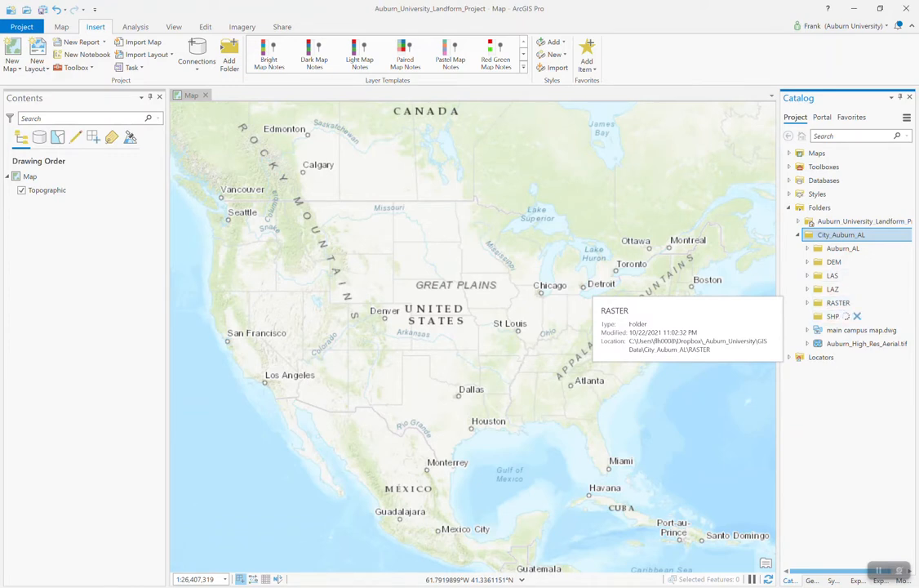
pyautogui.click(816, 357)
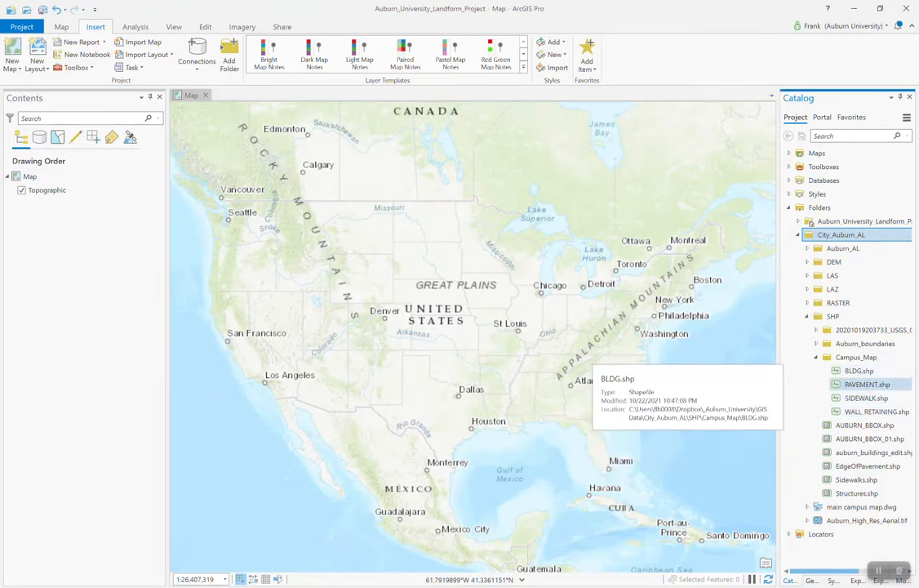
pyautogui.click(859, 371)
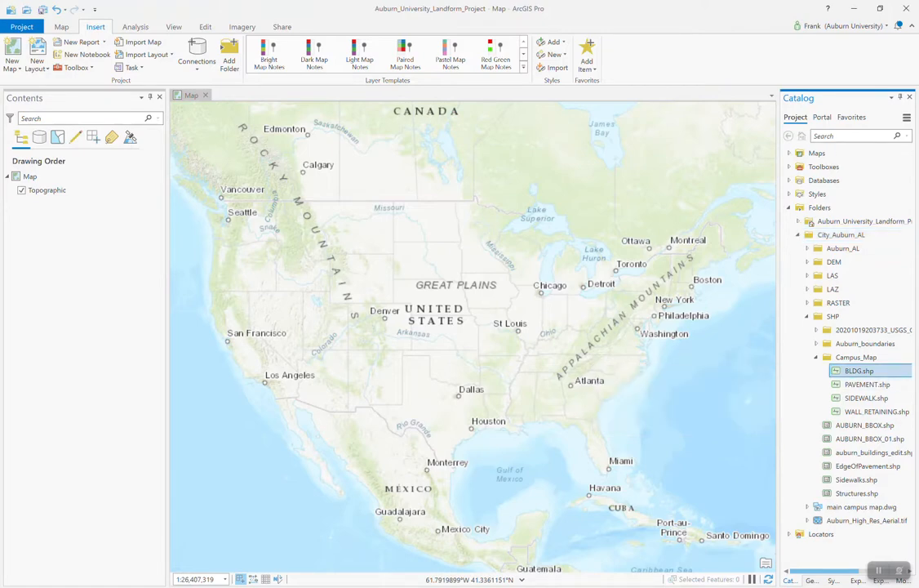
pyautogui.moveTo(860, 371); pyautogui.dragTo(271, 325)
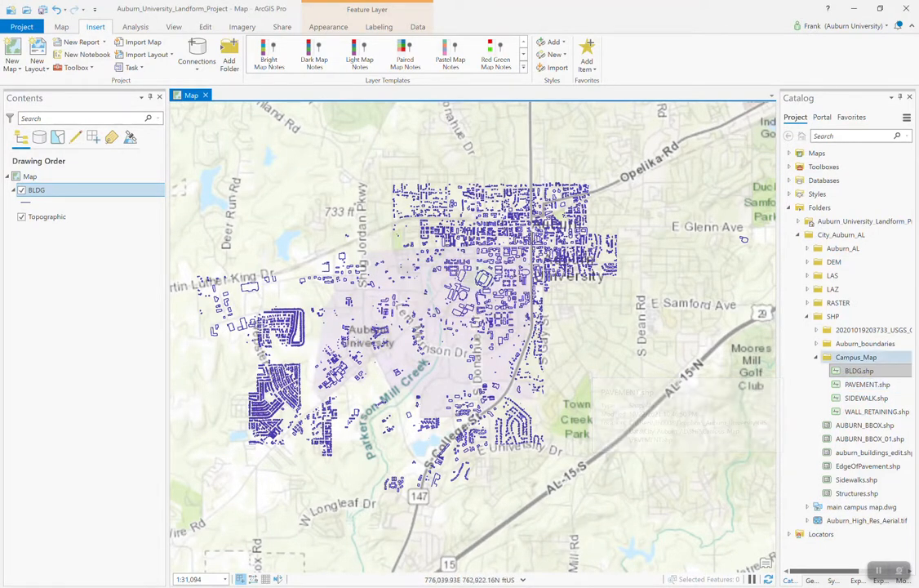
# - Add the PAVEMENT, SIDEWALK and WALL_RETAINING shapefiles from the Campus_Map folder to the map
pyautogui.moveTo(743, 239); pyautogui.dragTo(748, 235)
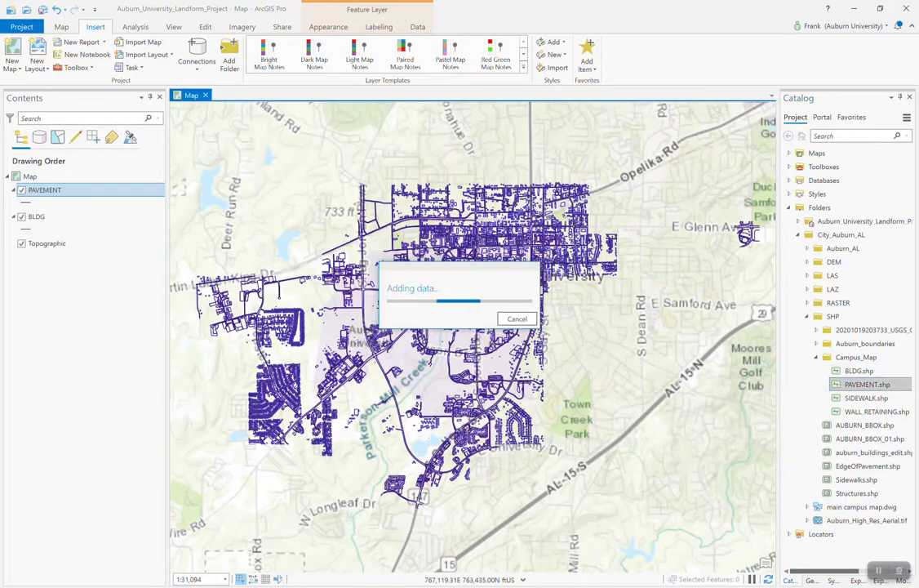
pyautogui.moveTo(867, 397); pyautogui.dragTo(727, 350)
pyautogui.click(877, 412)
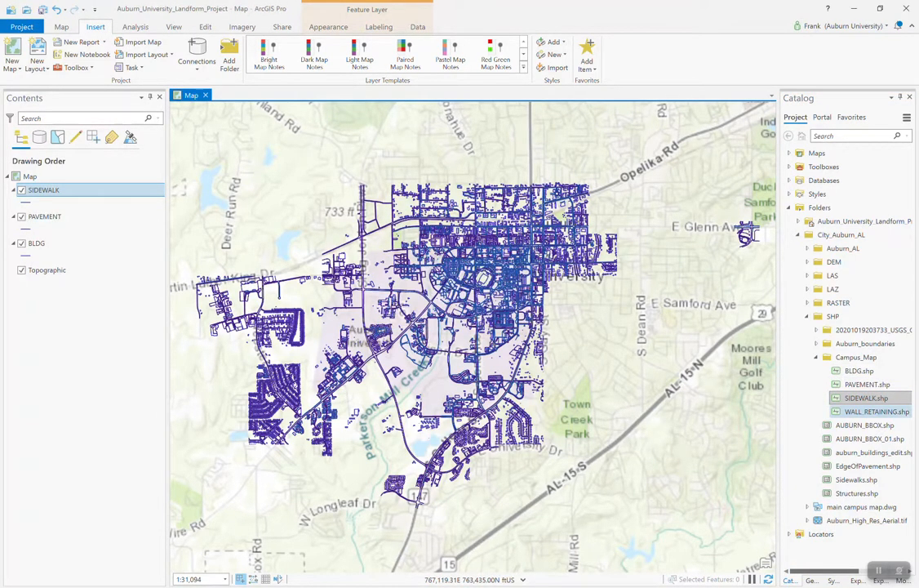
pyautogui.moveTo(877, 412); pyautogui.dragTo(474, 326)
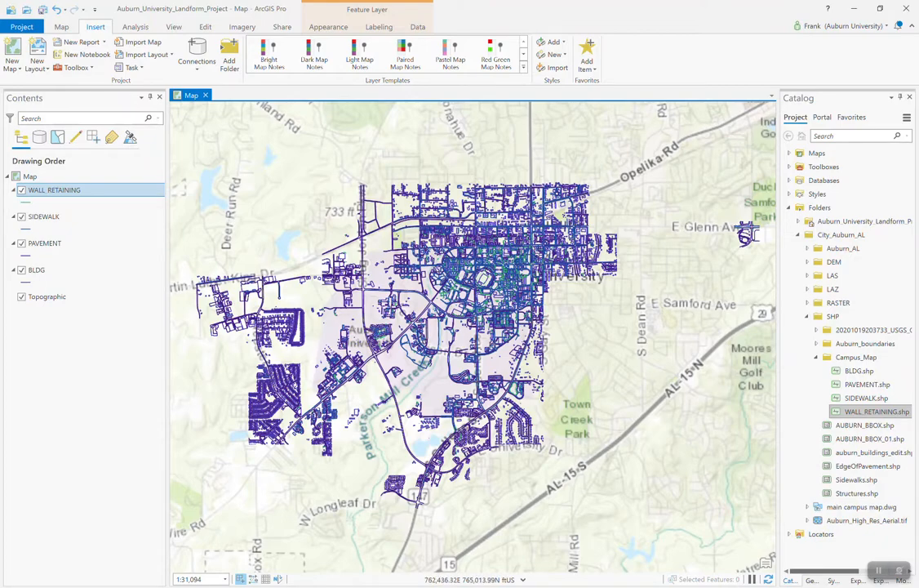
# - Collapse the SHP folder, expand RASTER and add AUBURN_DEM_005_FS.tif to the map
pyautogui.scroll(4, 454, 302)
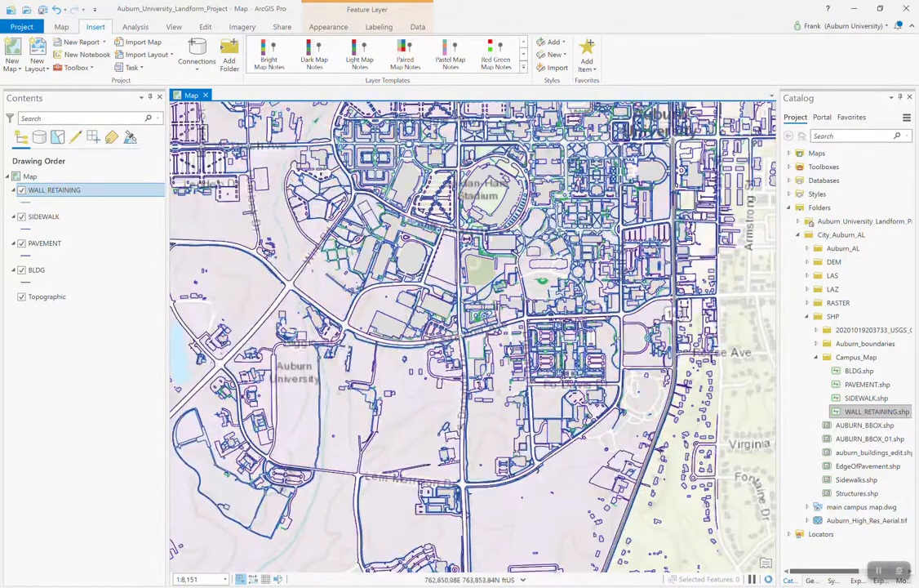
pyautogui.moveTo(547, 300); pyautogui.dragTo(589, 374)
pyautogui.scroll(2, 590, 373)
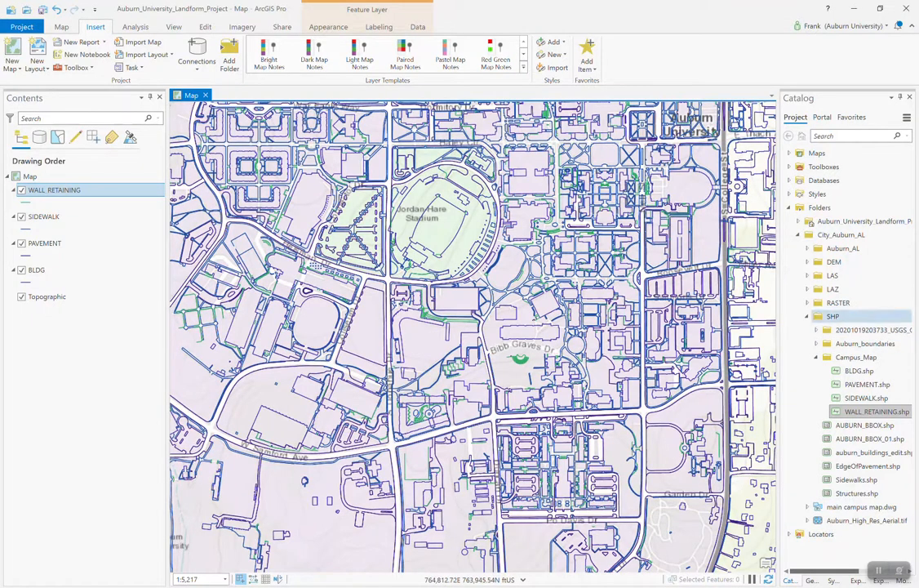
pyautogui.click(807, 316)
pyautogui.click(806, 303)
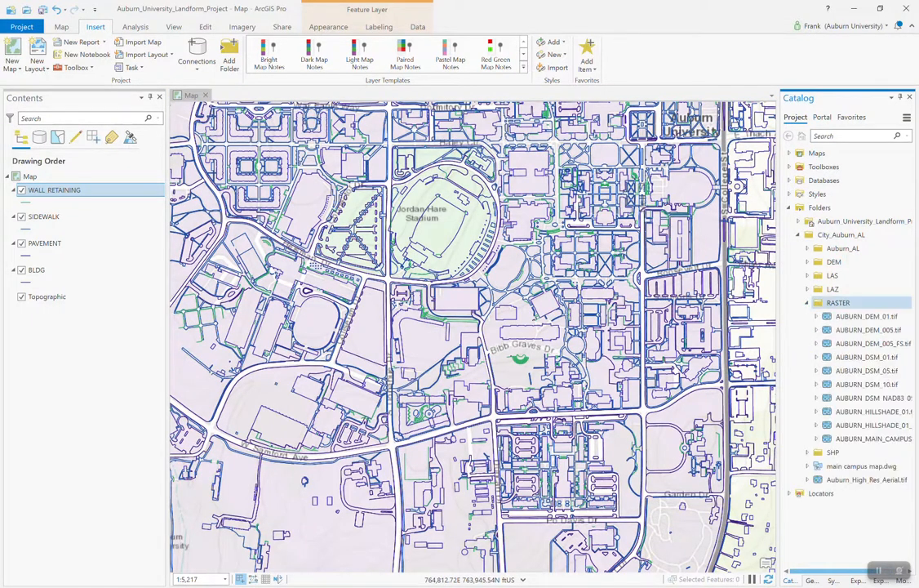
pyautogui.click(870, 344)
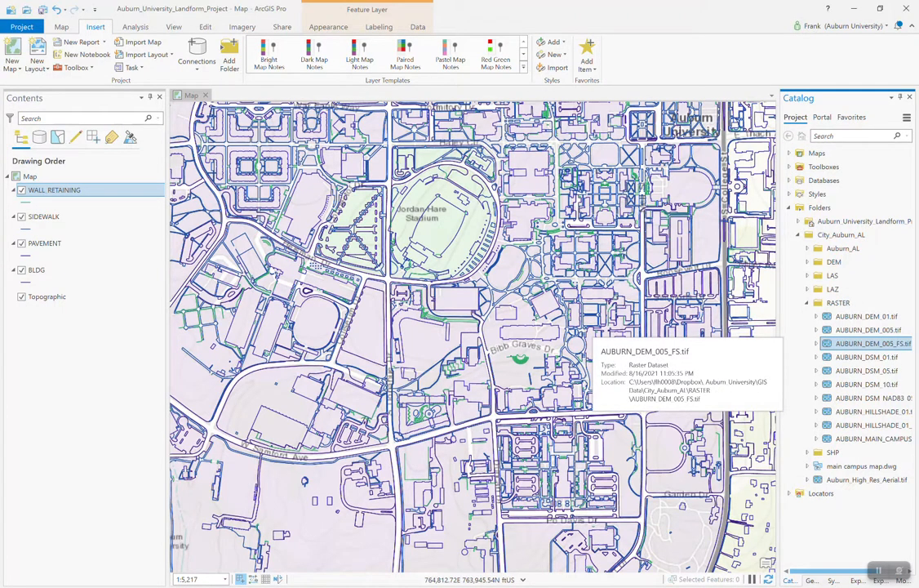
pyautogui.moveTo(869, 344); pyautogui.dragTo(468, 438)
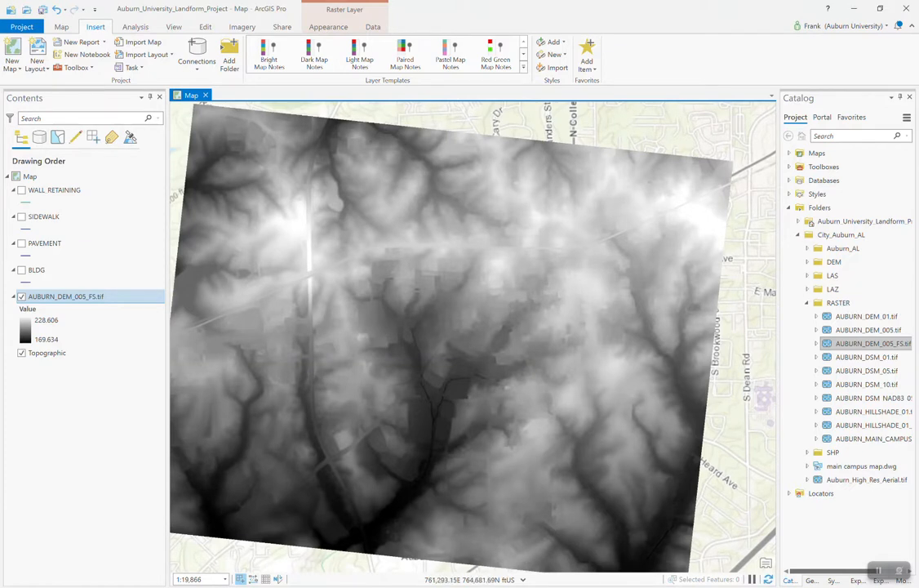
# - Turn off the AUBURN_DEM_005_FS.tif layer and change the basemap to Imagery
pyautogui.moveTo(531, 340); pyautogui.dragTo(549, 322)
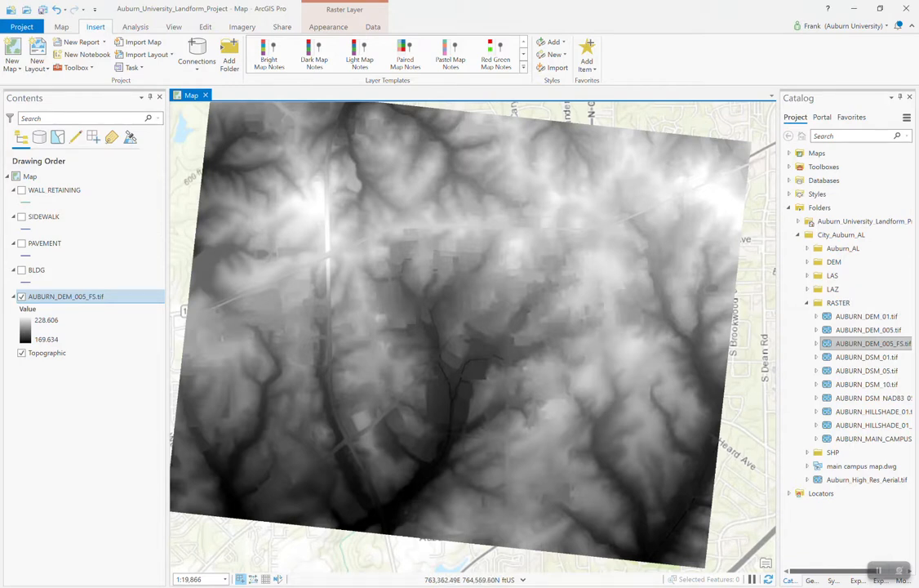
pyautogui.moveTo(549, 322); pyautogui.dragTo(565, 322)
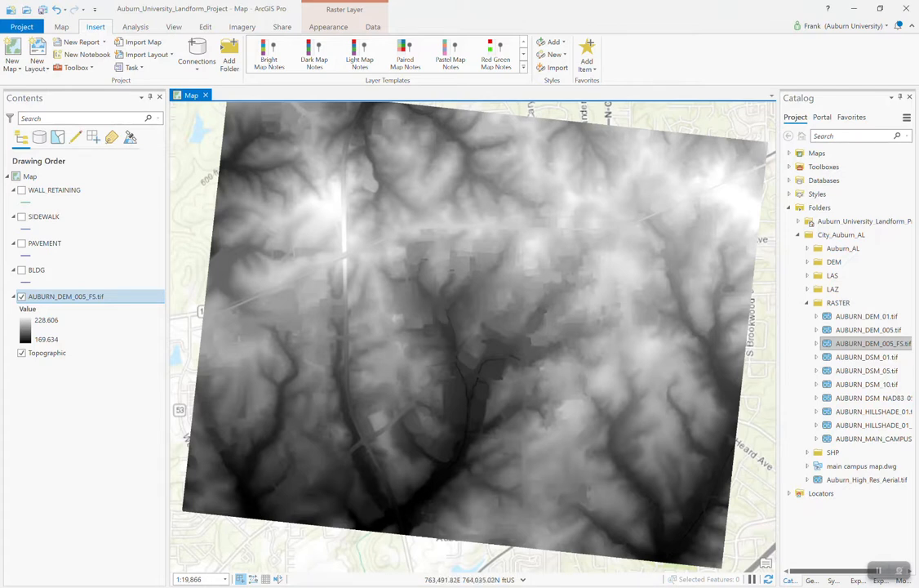
pyautogui.moveTo(564, 343)
pyautogui.mouseDown()
pyautogui.moveTo(568, 331)
pyautogui.moveTo(562, 340)
pyautogui.moveTo(574, 350)
pyautogui.mouseUp()
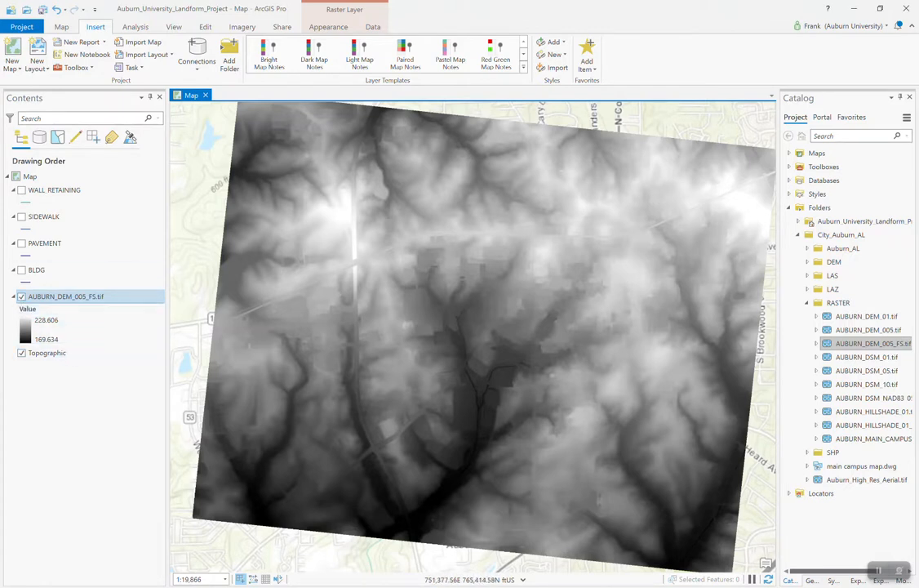
pyautogui.click(21, 297)
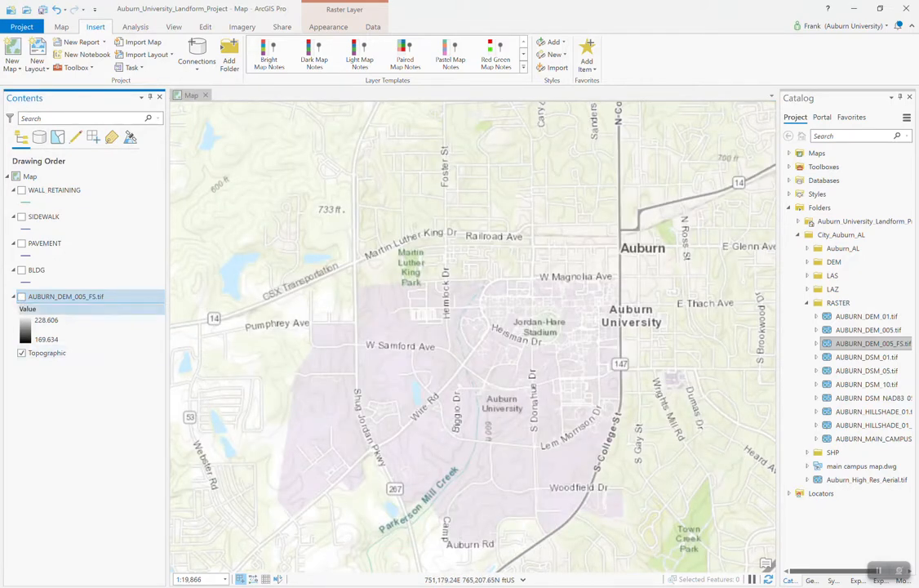
pyautogui.click(61, 27)
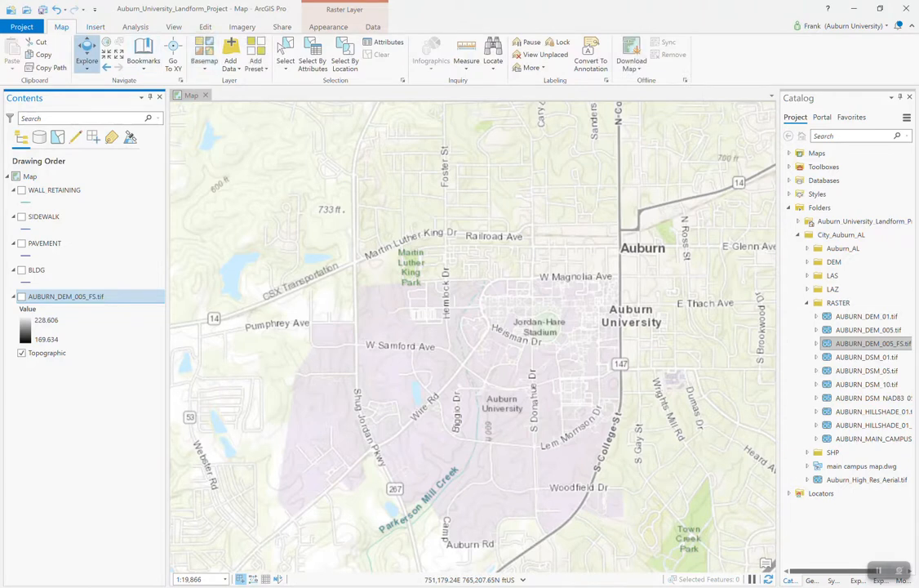
pyautogui.click(204, 53)
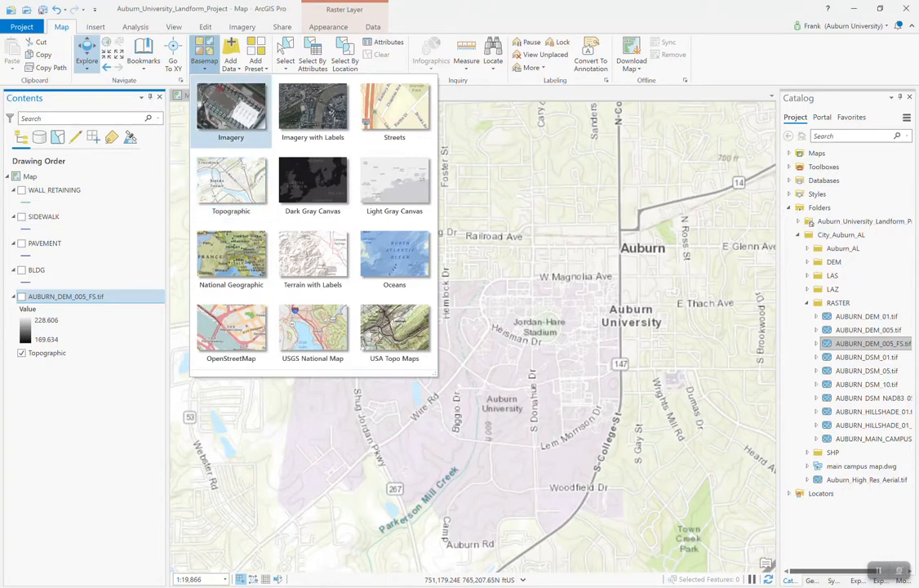
pyautogui.click(231, 110)
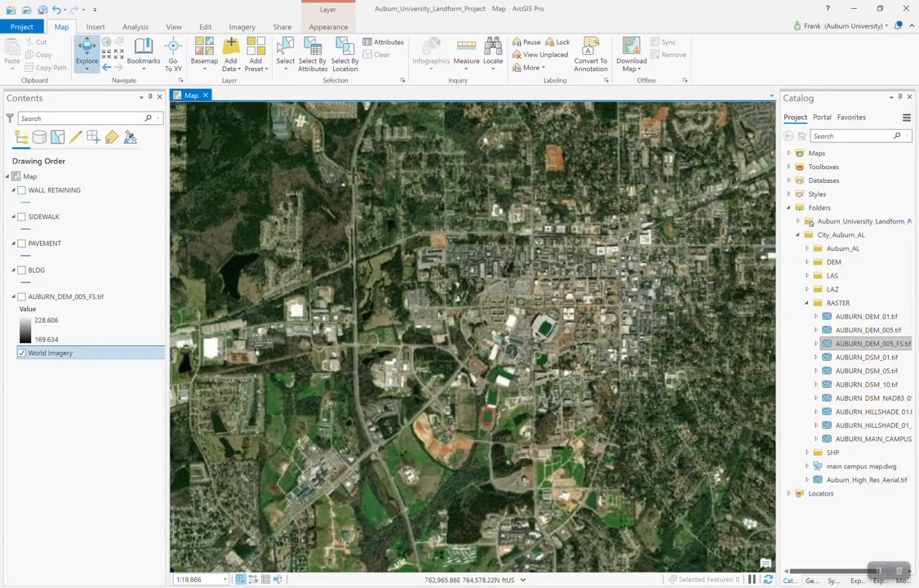
# - Frame the campus around the stadium in the map at 1:9,200 and create a new ANSI Landscape Tabloid 11" × 17" layout
pyautogui.scroll(2, 586, 335)
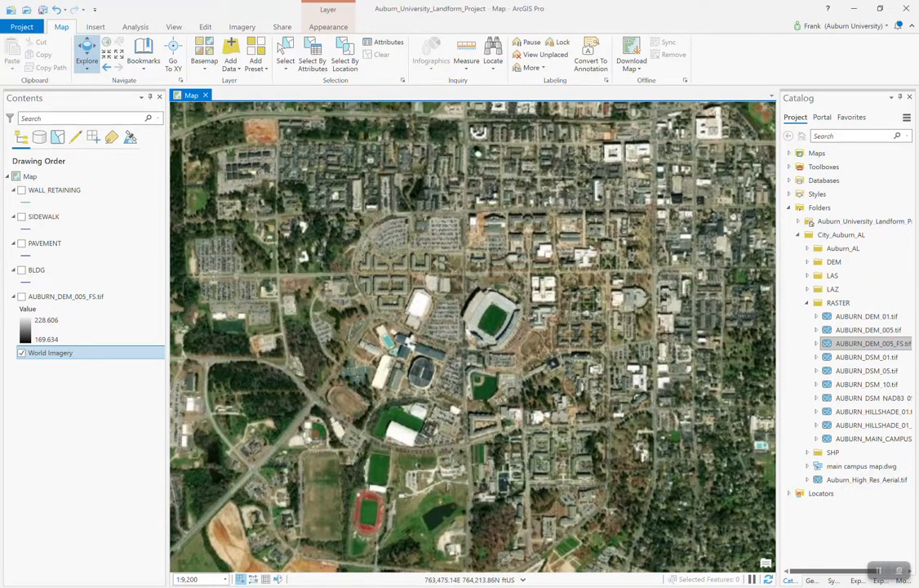
pyautogui.moveTo(563, 327); pyautogui.dragTo(504, 298)
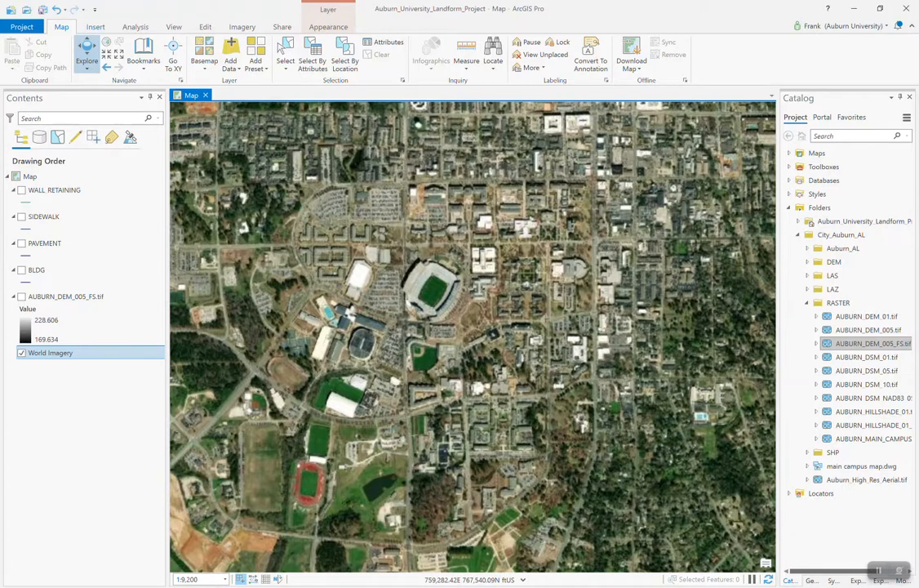
pyautogui.click(95, 27)
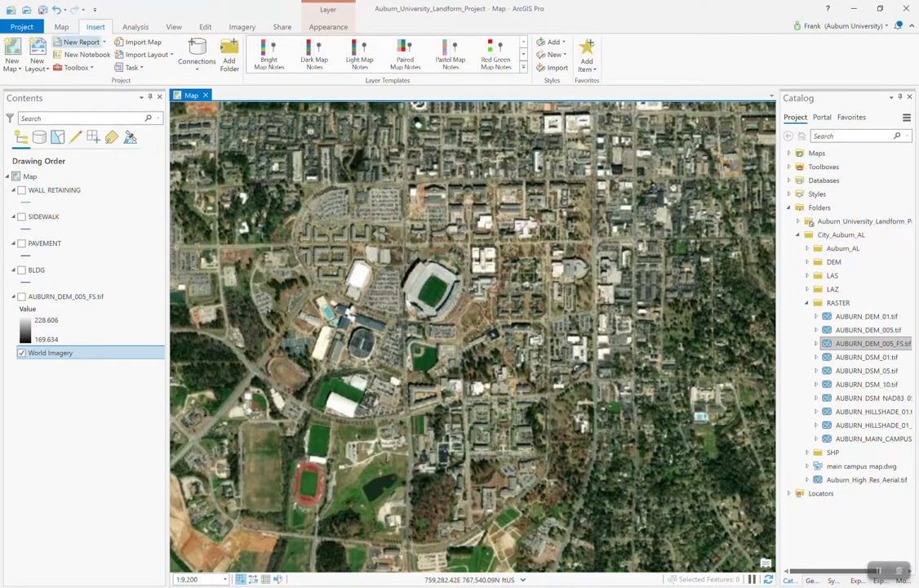
pyautogui.click(38, 65)
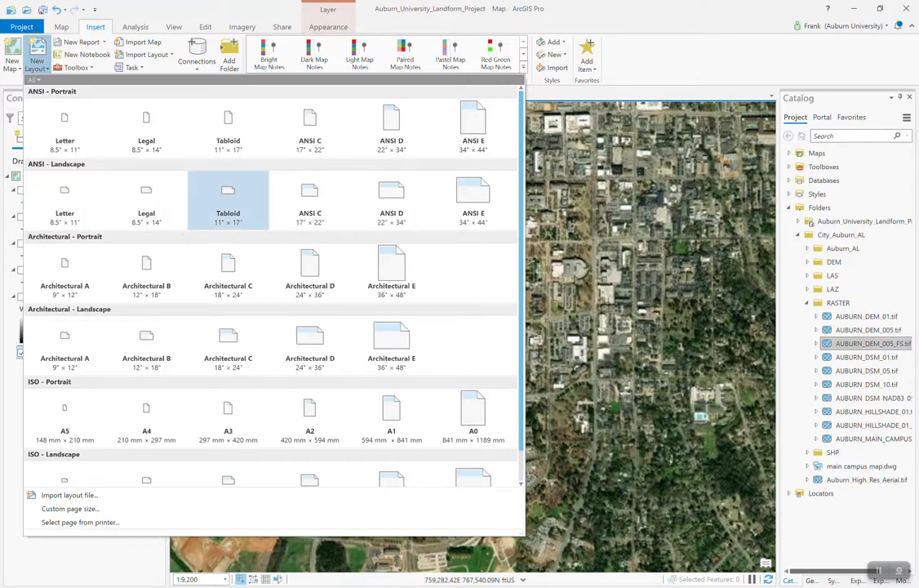
pyautogui.click(228, 198)
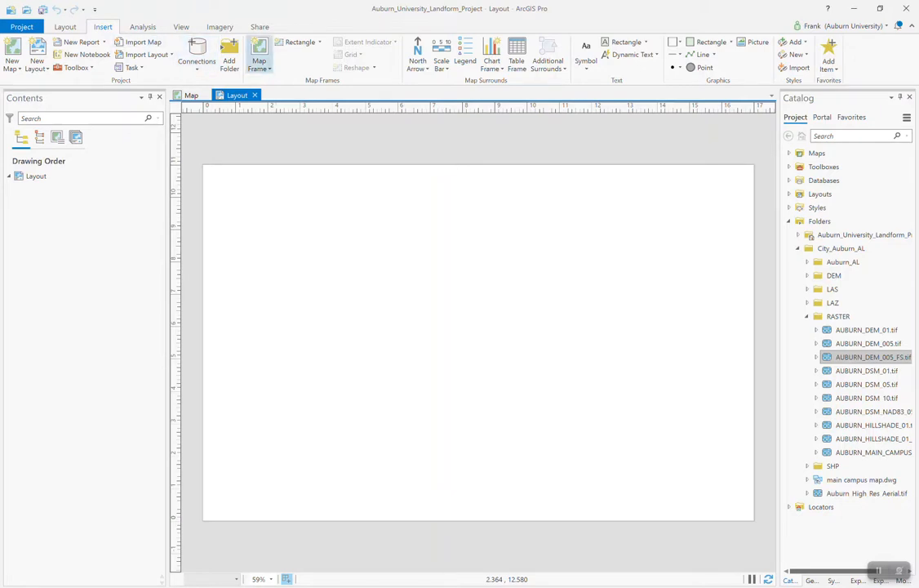
# - Insert a map frame of the 1:9,200 map view, about 15 by 9 inches, with roughly 1-inch margins on the layout page
pyautogui.click(259, 61)
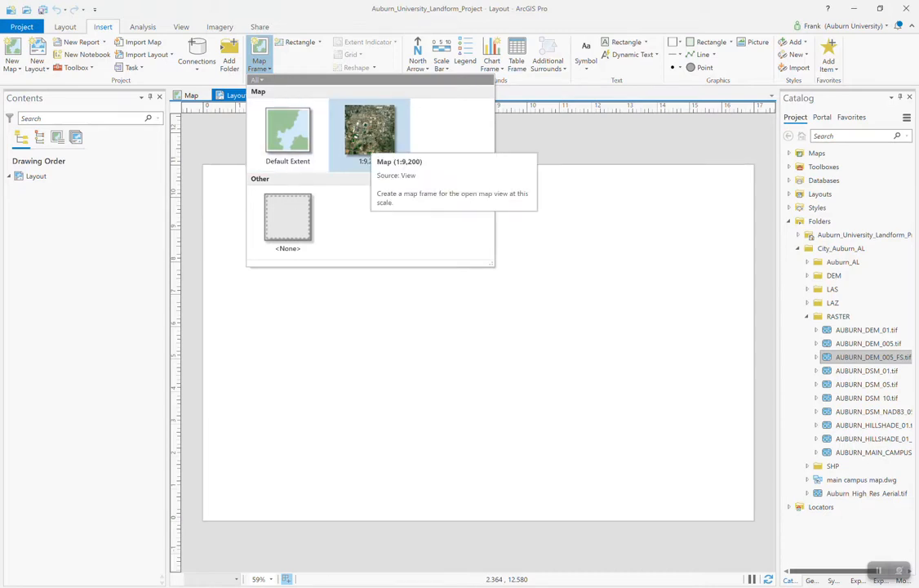
pyautogui.click(370, 133)
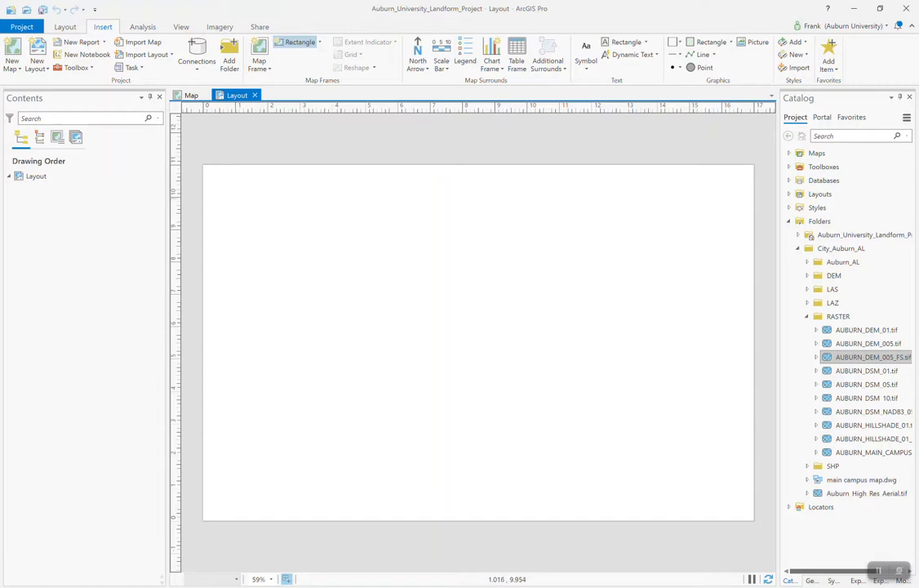
pyautogui.moveTo(237, 198)
pyautogui.mouseDown()
pyautogui.moveTo(284, 261)
pyautogui.moveTo(361, 319)
pyautogui.moveTo(575, 421)
pyautogui.moveTo(578, 442)
pyautogui.moveTo(704, 462)
pyautogui.moveTo(722, 488)
pyautogui.mouseUp()
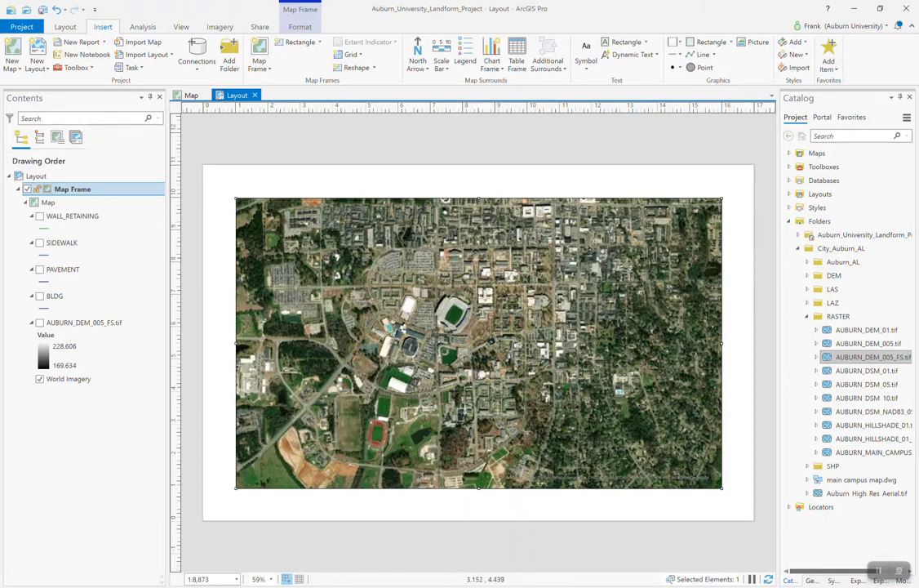
pyautogui.click(286, 177)
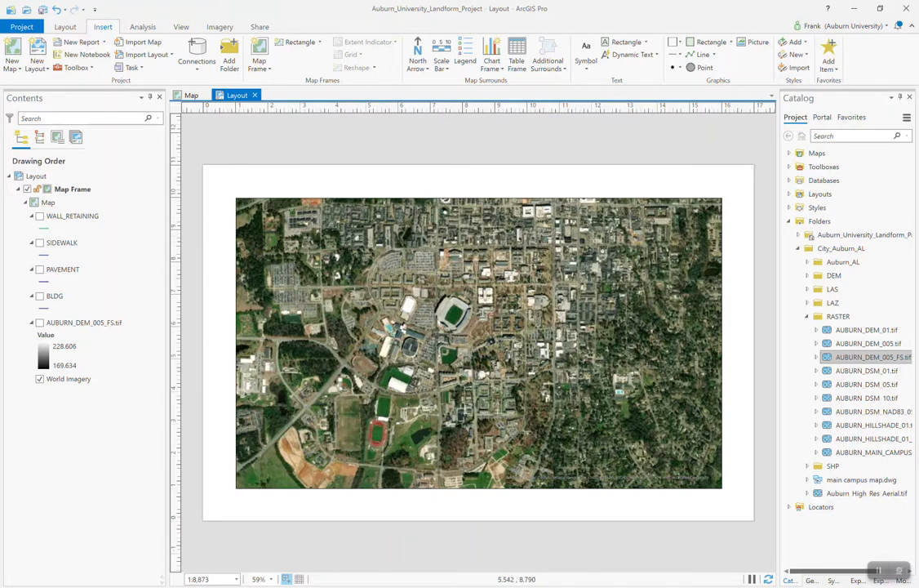
# - Select the map frame on the layout and activate it for navigating its map
pyautogui.click(377, 236)
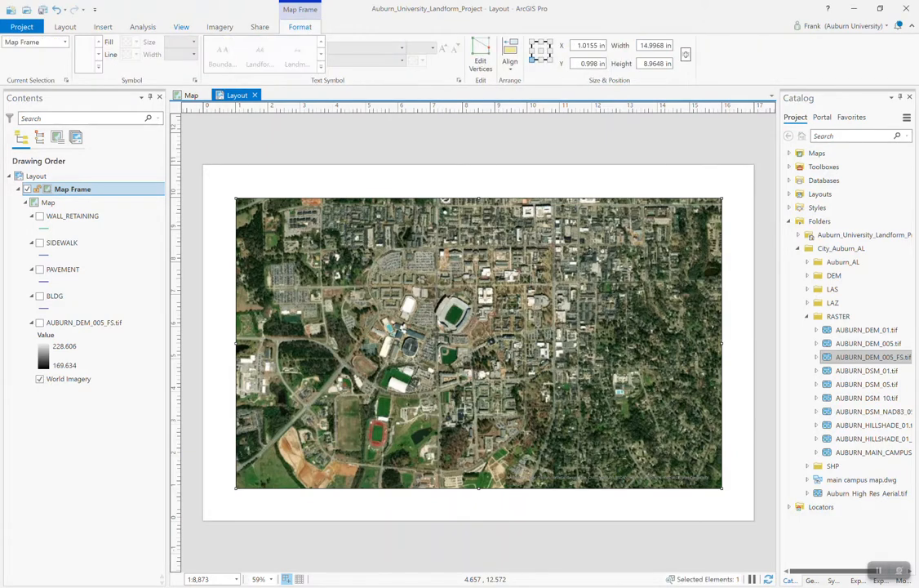
pyautogui.click(65, 26)
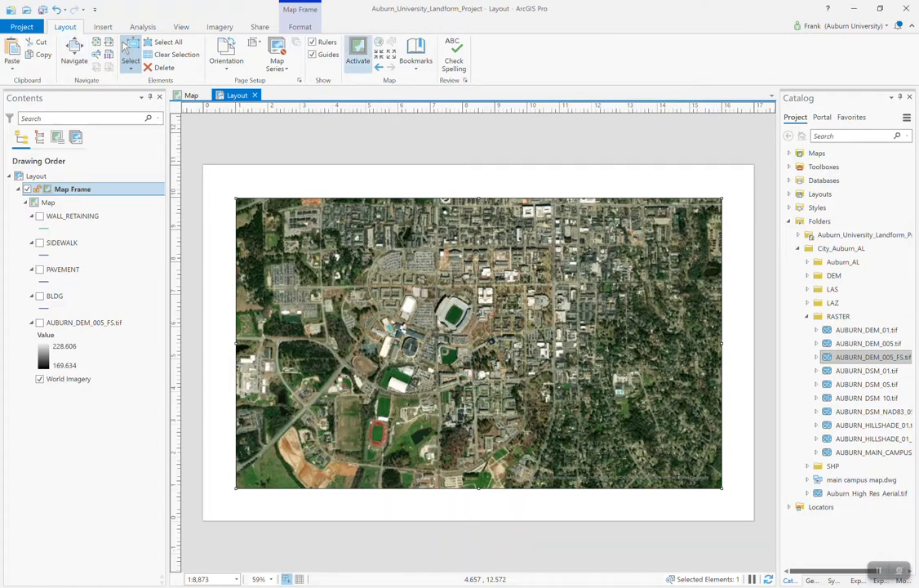
pyautogui.click(358, 56)
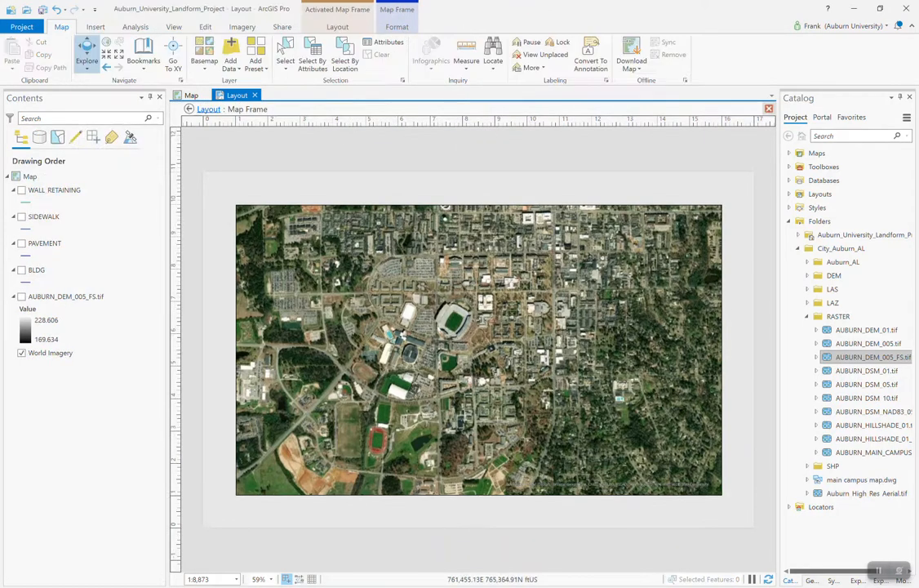
# - Reposition and enlarge the activated map until the parking lots southeast of the stadium fill the frame
pyautogui.moveTo(394, 317); pyautogui.dragTo(388, 349)
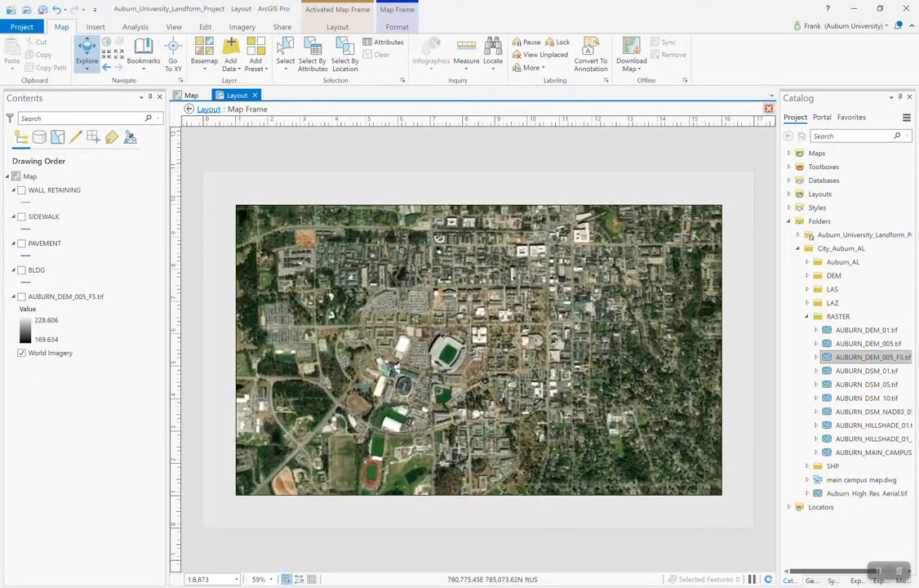
pyautogui.scroll(3, 414, 315)
pyautogui.scroll(-1, 414, 314)
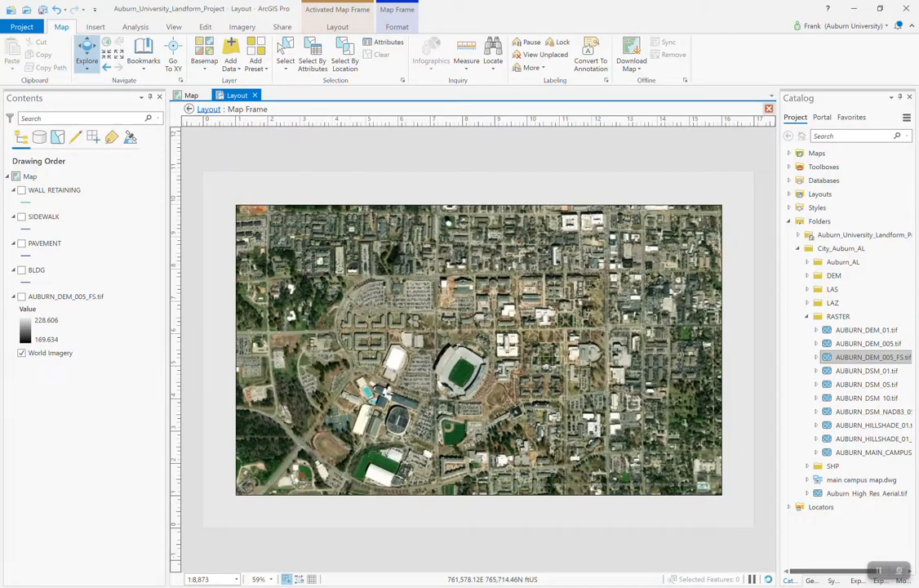
pyautogui.moveTo(416, 314); pyautogui.dragTo(440, 328)
pyautogui.scroll(2, 459, 328)
pyautogui.scroll(-2, 459, 328)
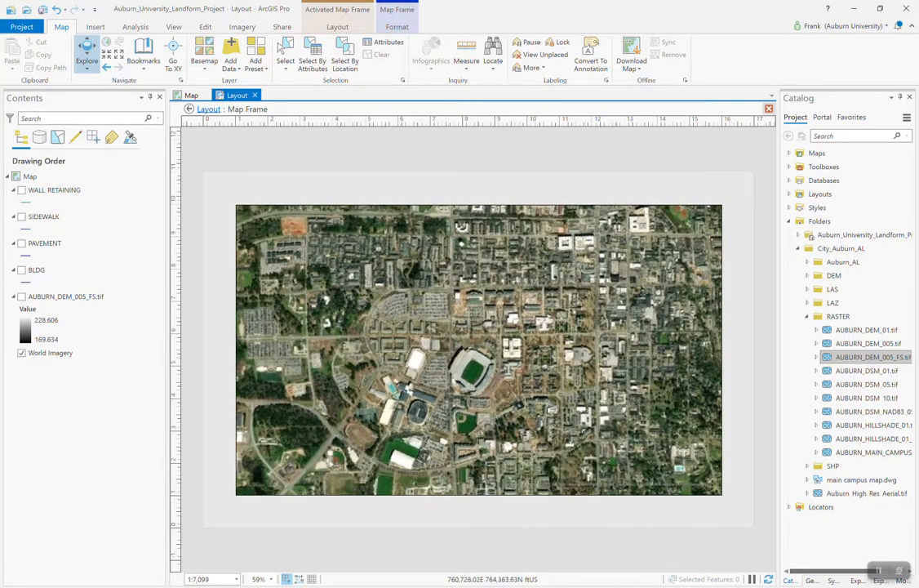
pyautogui.moveTo(395, 407); pyautogui.dragTo(401, 410)
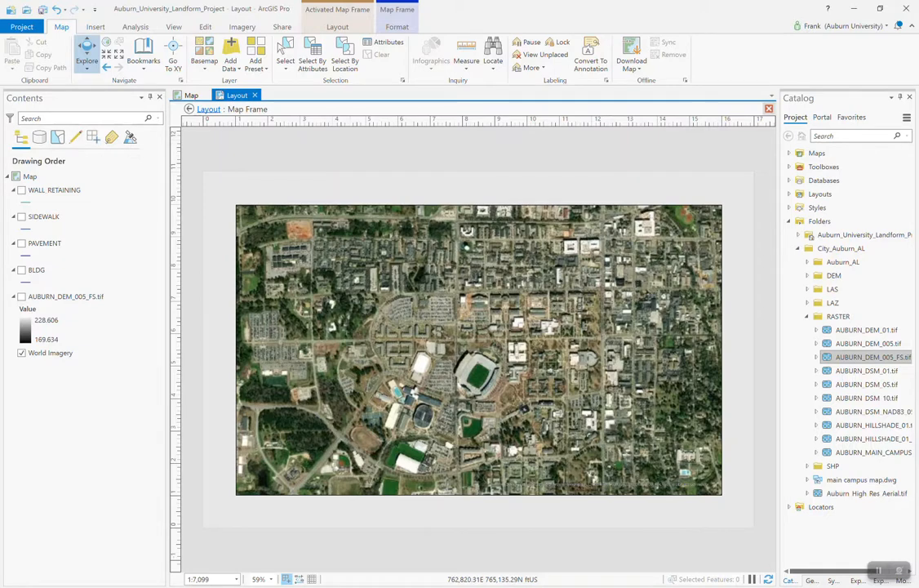
pyautogui.moveTo(460, 389); pyautogui.dragTo(436, 367)
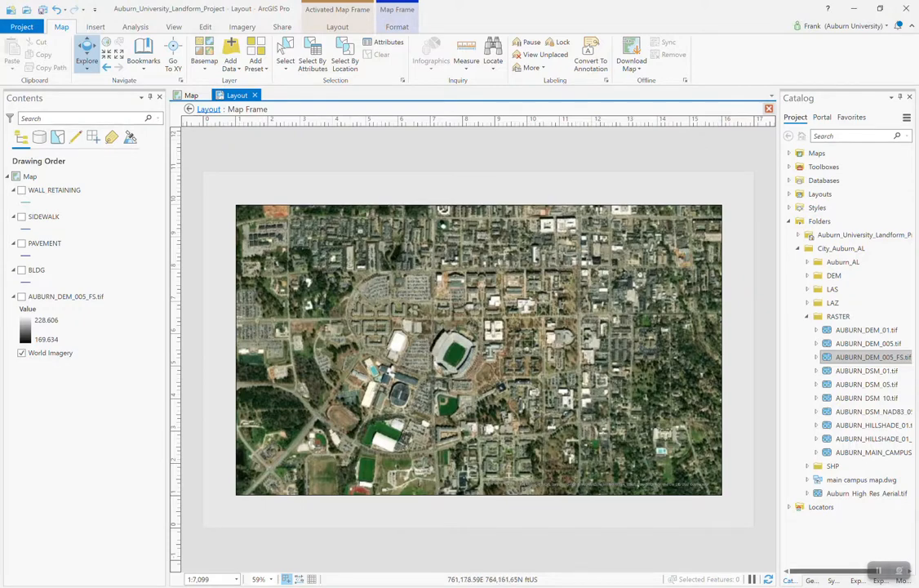
pyautogui.scroll(3, 498, 383)
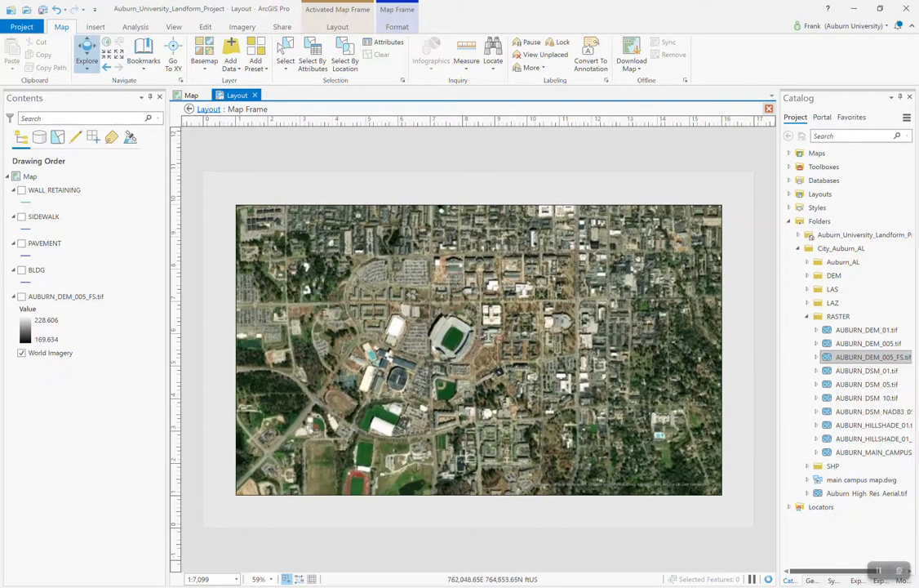
pyautogui.moveTo(531, 392); pyautogui.dragTo(419, 355)
pyautogui.scroll(3, 552, 349)
pyautogui.moveTo(552, 350); pyautogui.dragTo(554, 378)
pyautogui.scroll(2, 504, 327)
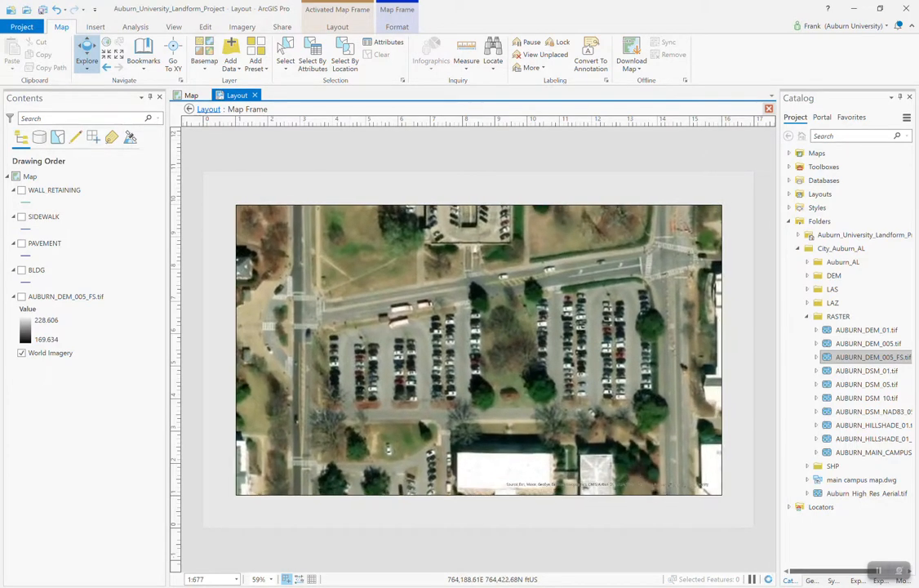
pyautogui.moveTo(504, 327); pyautogui.dragTo(508, 320)
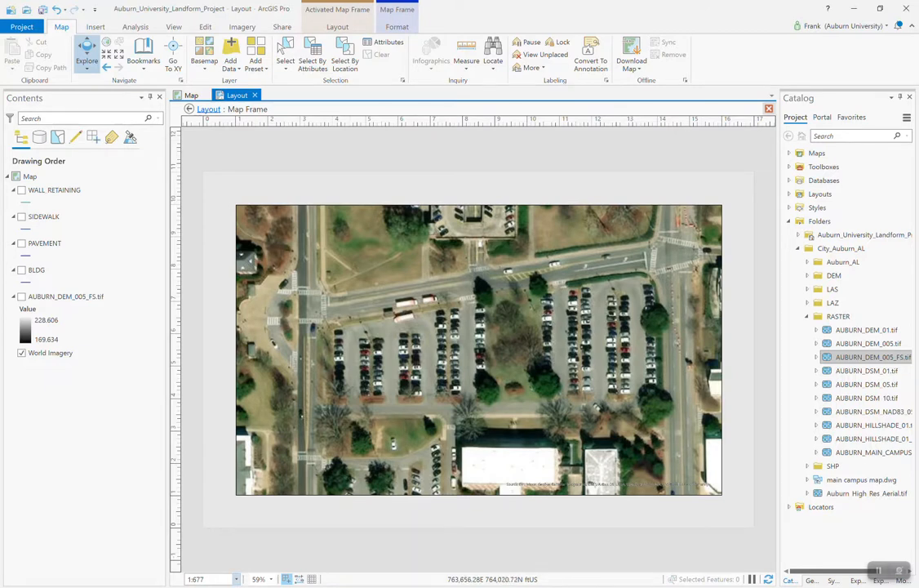
# - Make the relative format with 1 Inch equal to Feet, units written out, the default scale format in Scale Properties
pyautogui.click(236, 579)
pyautogui.click(205, 565)
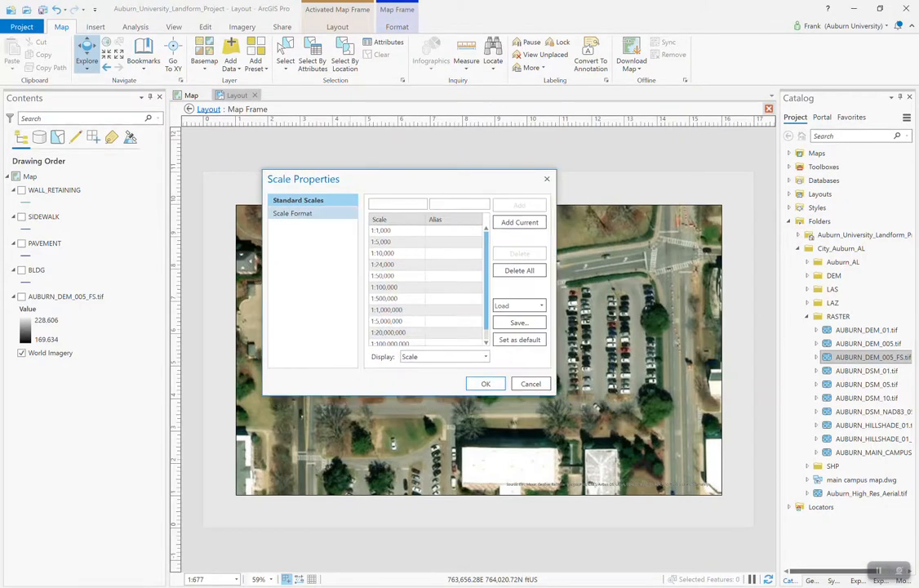
pyautogui.click(293, 213)
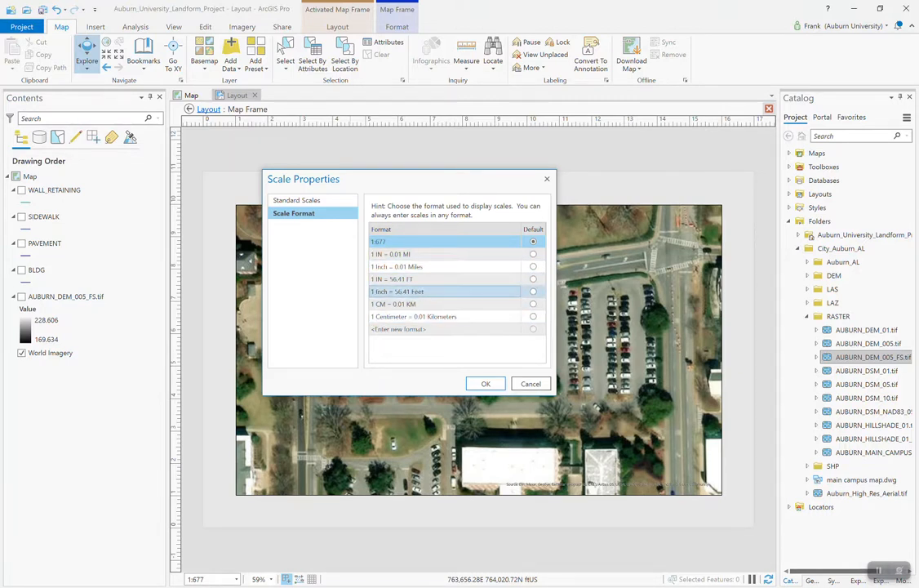
pyautogui.doubleClick(414, 291)
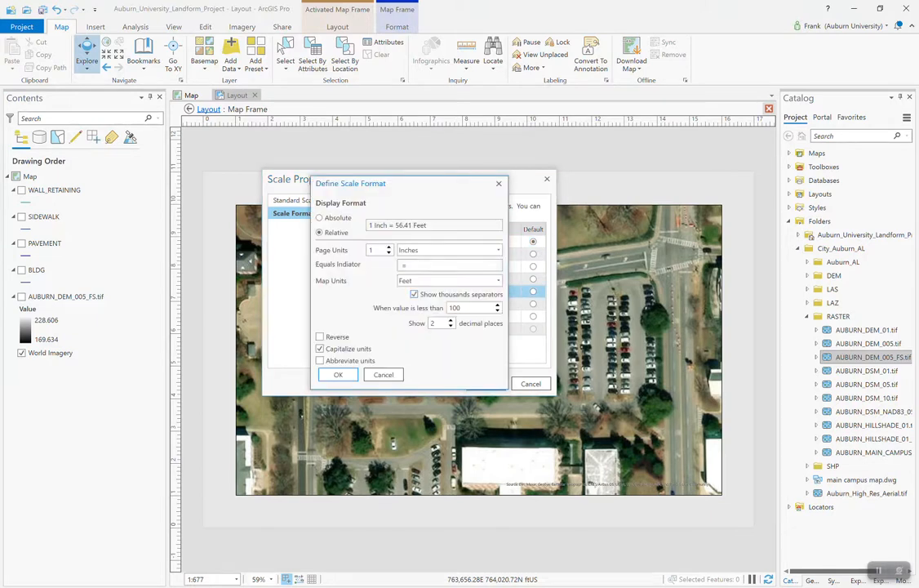
pyautogui.moveTo(408, 183); pyautogui.dragTo(430, 173)
pyautogui.click(359, 364)
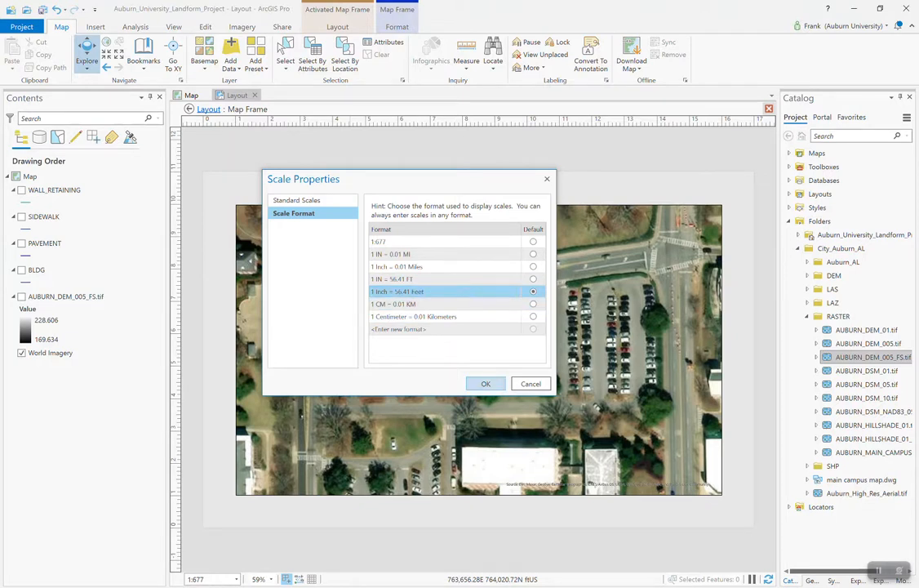
pyautogui.click(485, 383)
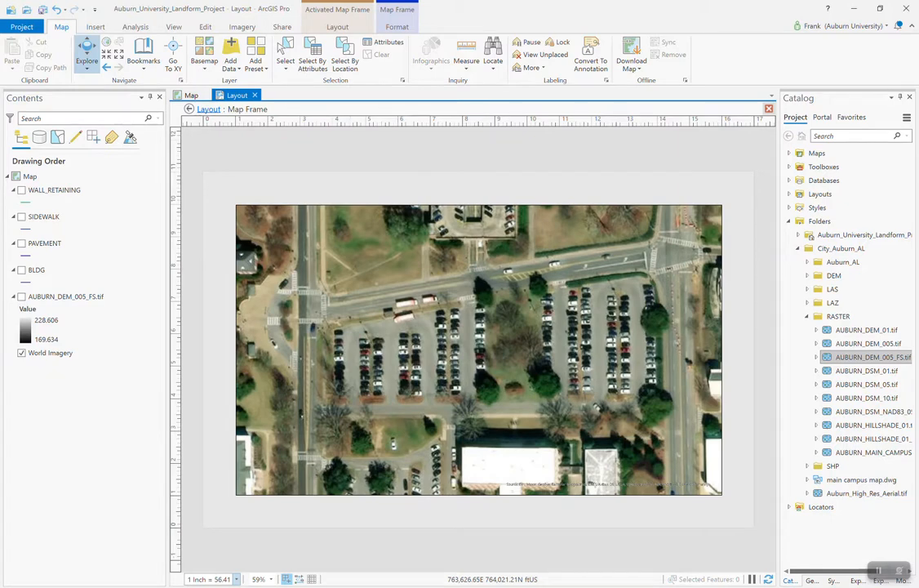
# - Set the map frame's scale to 1 Inch = 30 Feet
pyautogui.moveTo(213, 579)
pyautogui.mouseDown()
pyautogui.moveTo(234, 579)
pyautogui.moveTo(216, 579)
pyautogui.mouseUp()
pyautogui.write('30 Fe')
pyautogui.press('Return')
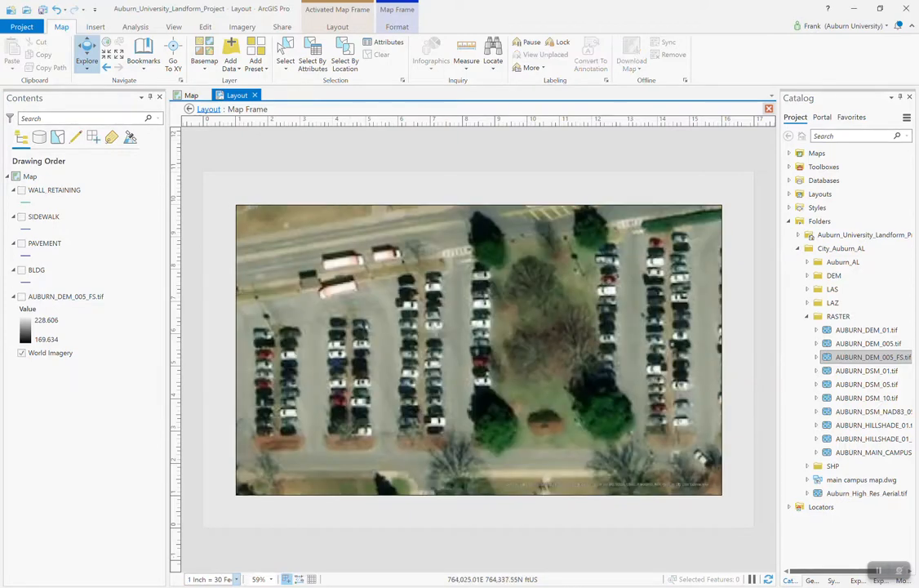
# - Centre the western parking lot inside the map frame, keeping the street intersection beside it in view
pyautogui.moveTo(490, 351); pyautogui.dragTo(479, 352)
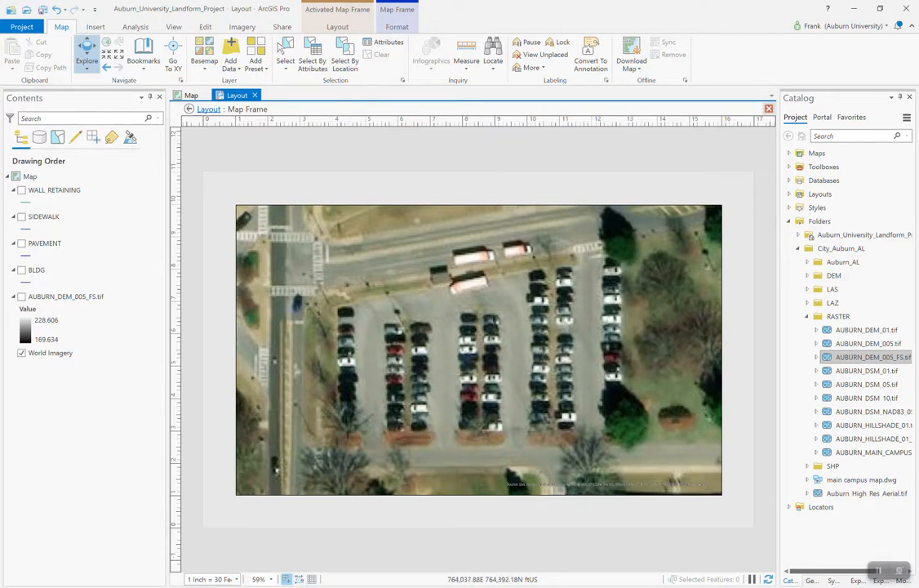
pyautogui.press('Right')
pyautogui.press('Right')
pyautogui.press('Right')
pyautogui.moveTo(479, 350); pyautogui.dragTo(491, 352)
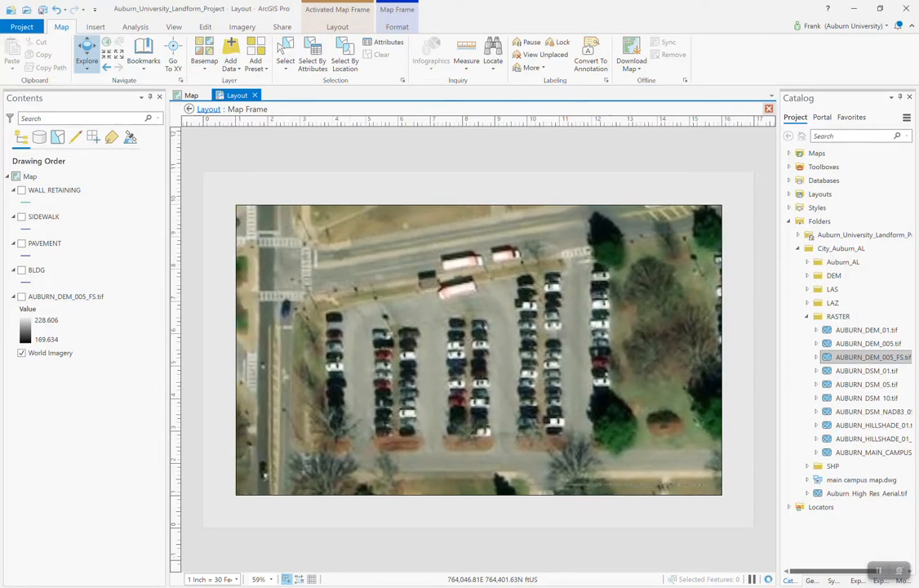
pyautogui.moveTo(478, 350); pyautogui.dragTo(501, 352)
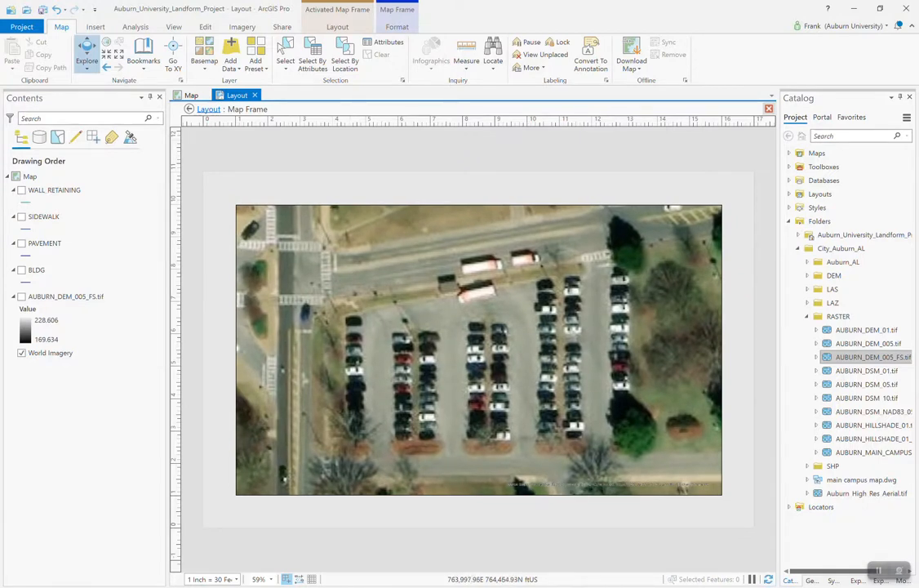
pyautogui.moveTo(479, 350); pyautogui.dragTo(486, 349)
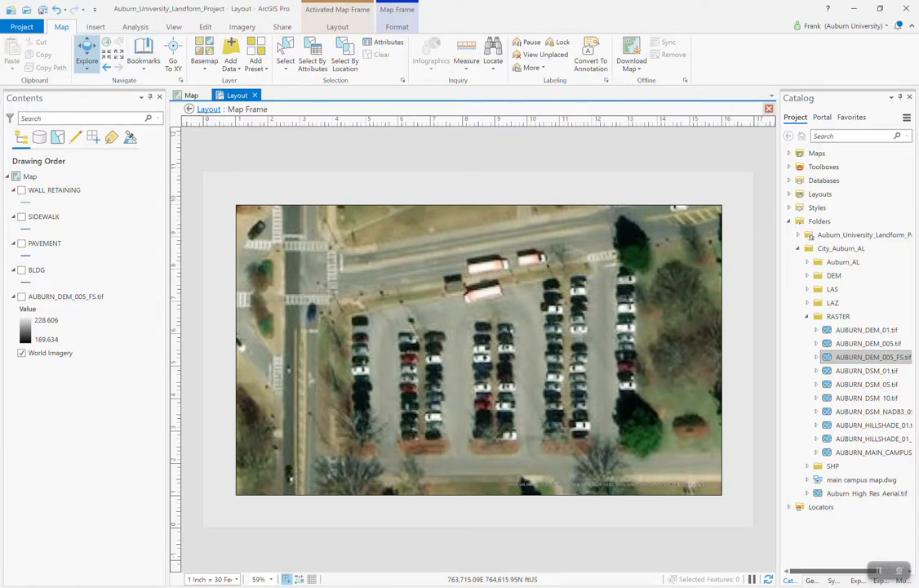
# - Create a bookmark named "Parking Lot Site" for the current map extent
pyautogui.click(143, 53)
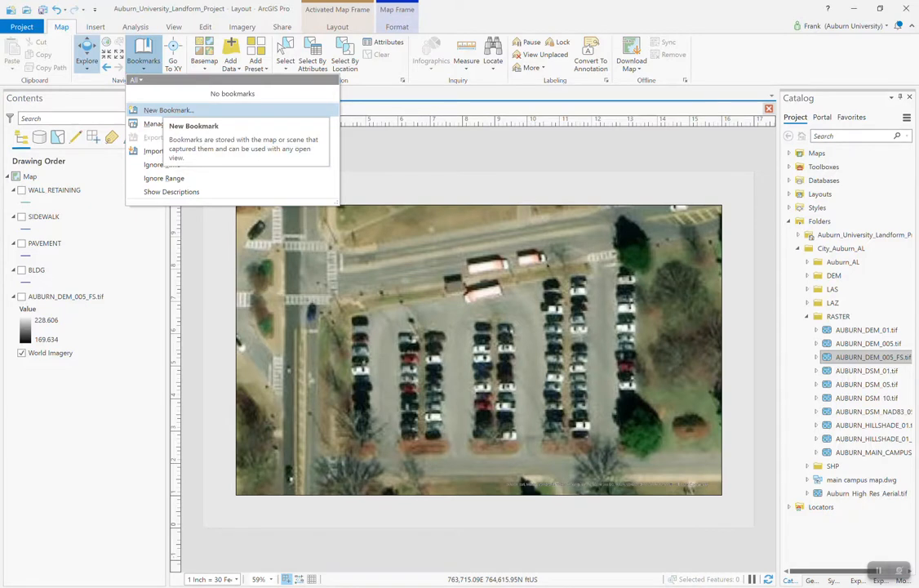
pyautogui.click(168, 109)
pyautogui.write('Parking Lot Site')
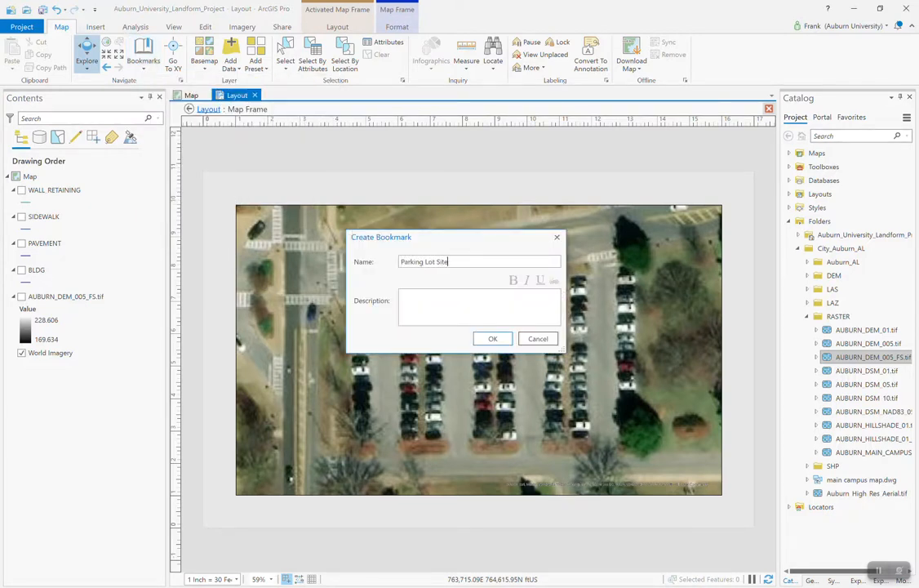
pyautogui.press('Return')
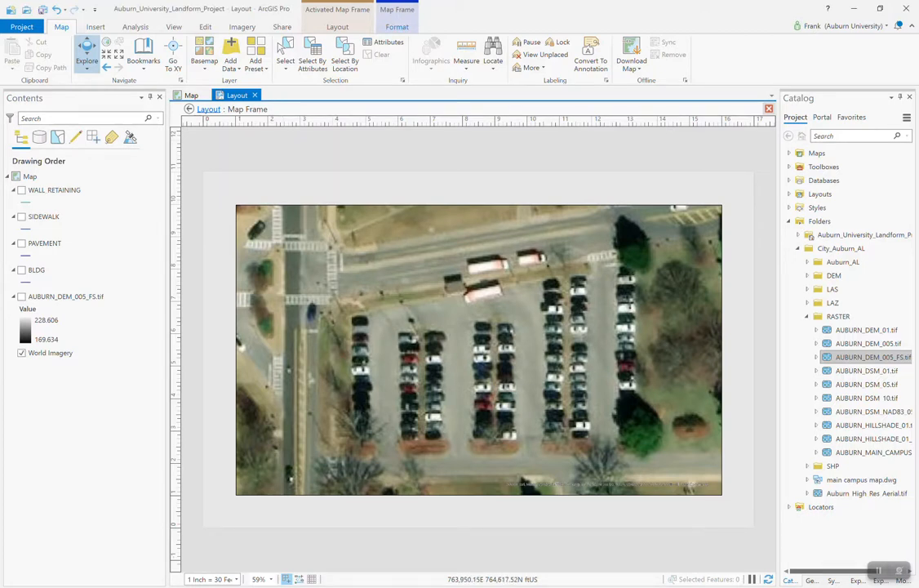
# - Close the map frame's activation to return to editing the layout page
pyautogui.click(397, 26)
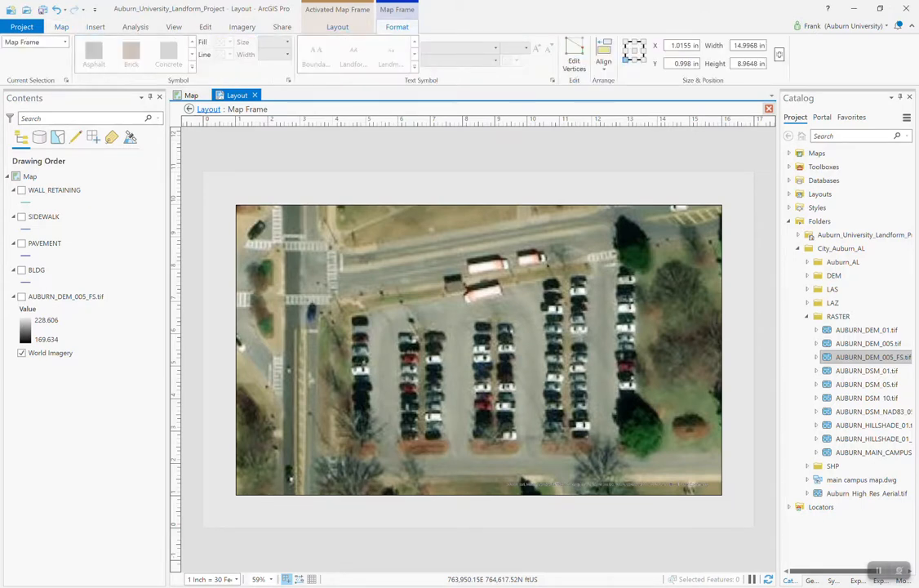
pyautogui.click(337, 27)
pyautogui.click(78, 53)
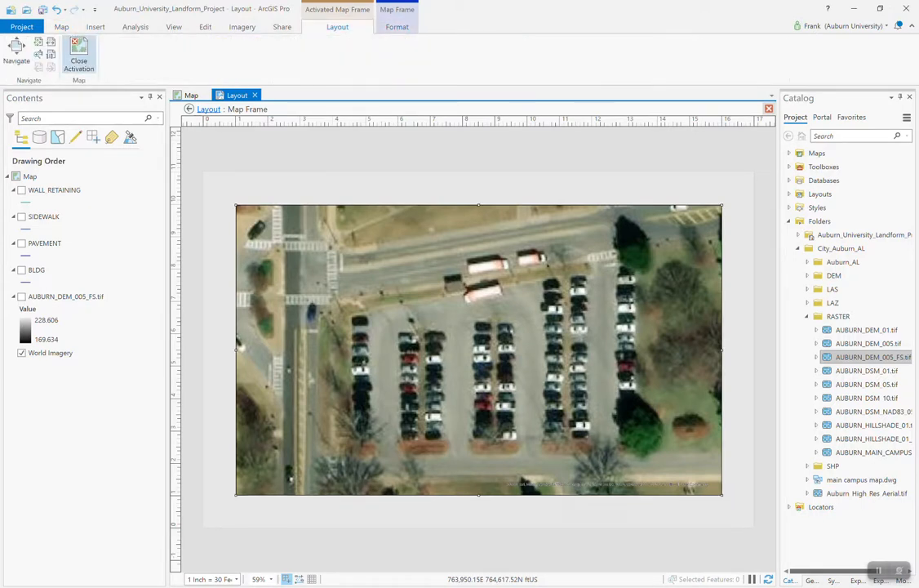
pyautogui.click(124, 48)
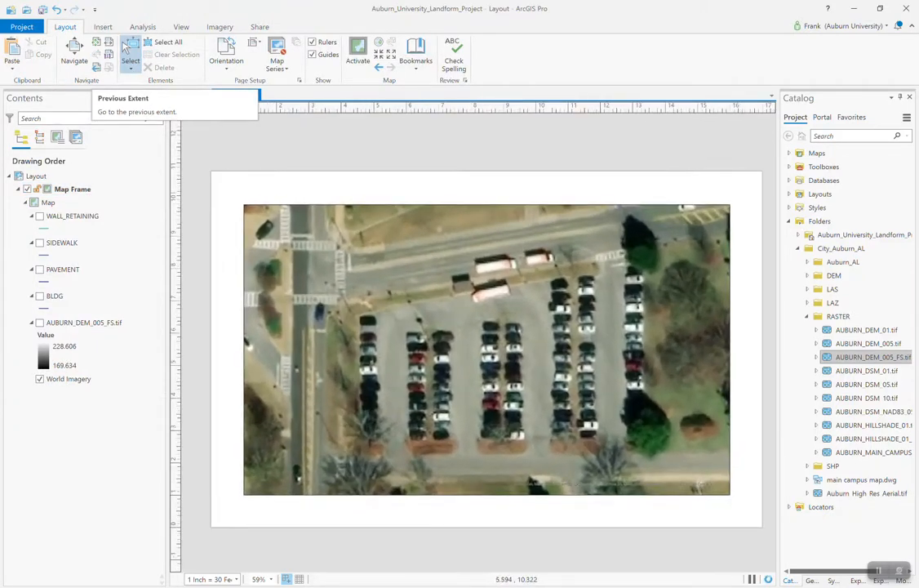
pyautogui.click(124, 47)
pyautogui.click(124, 47)
pyautogui.click(124, 47)
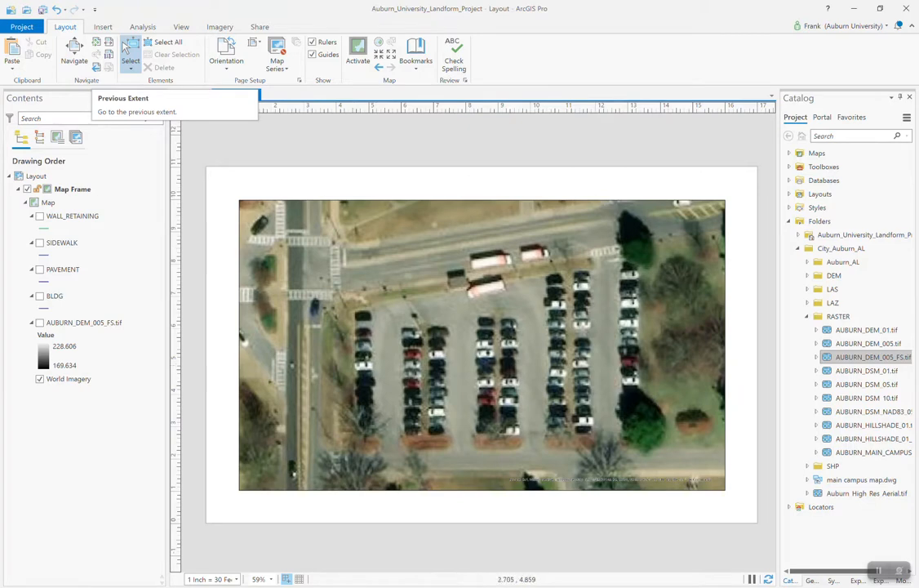
# - Compare the extents of the map view and the layout by switching between the two views
pyautogui.click(191, 95)
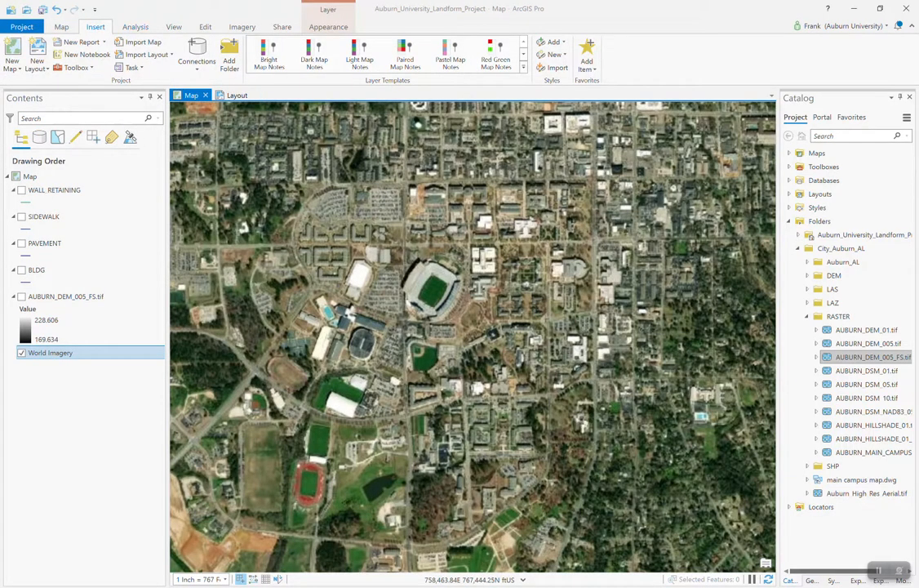
pyautogui.click(237, 95)
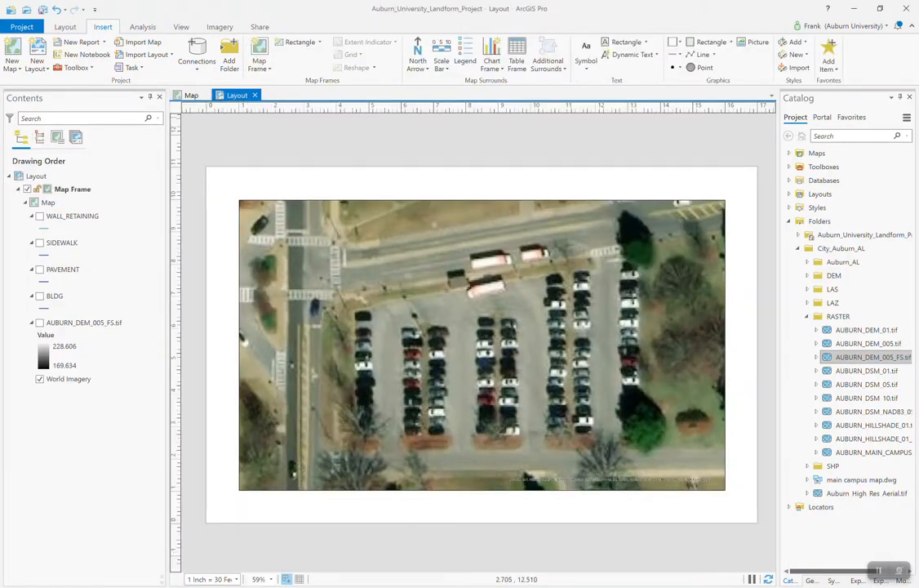
pyautogui.click(191, 95)
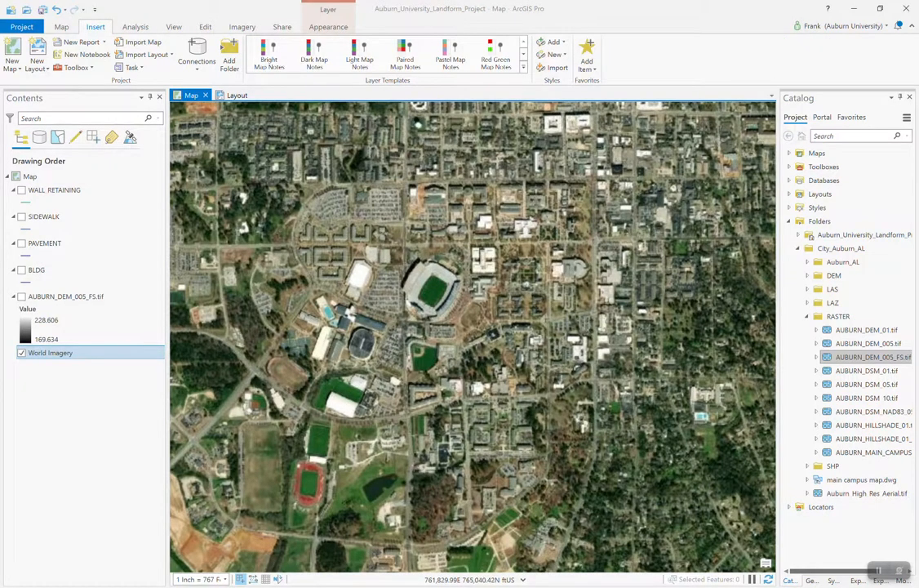
pyautogui.moveTo(436, 335); pyautogui.dragTo(486, 369)
pyautogui.click(237, 95)
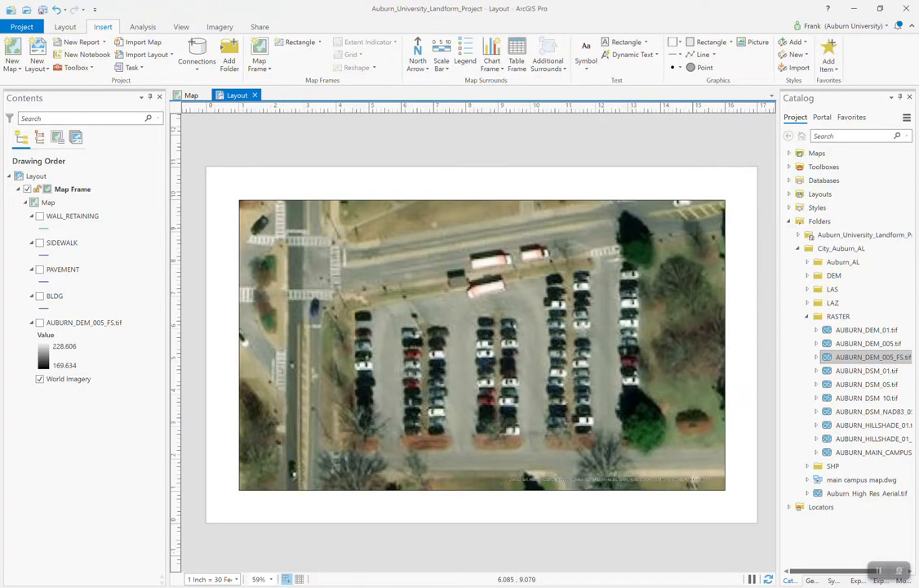
# - Zoom the map view to the "Parking Lot Site" bookmark and compare it with the layout
pyautogui.click(191, 96)
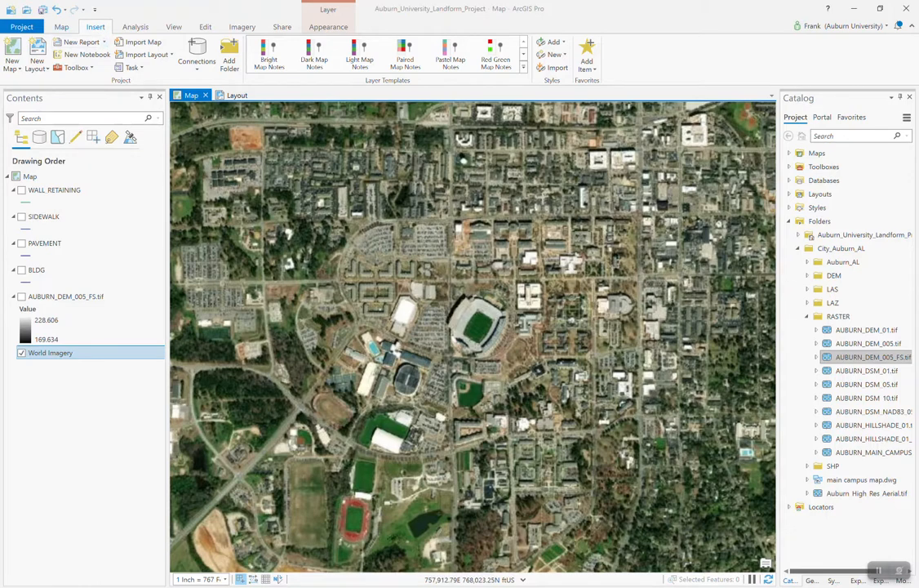
pyautogui.click(62, 27)
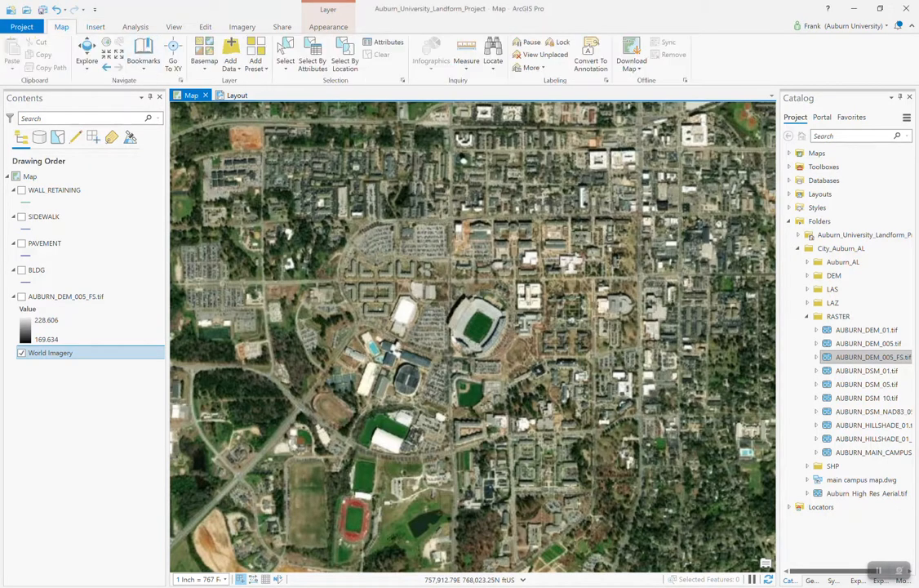
pyautogui.click(143, 53)
pyautogui.click(161, 119)
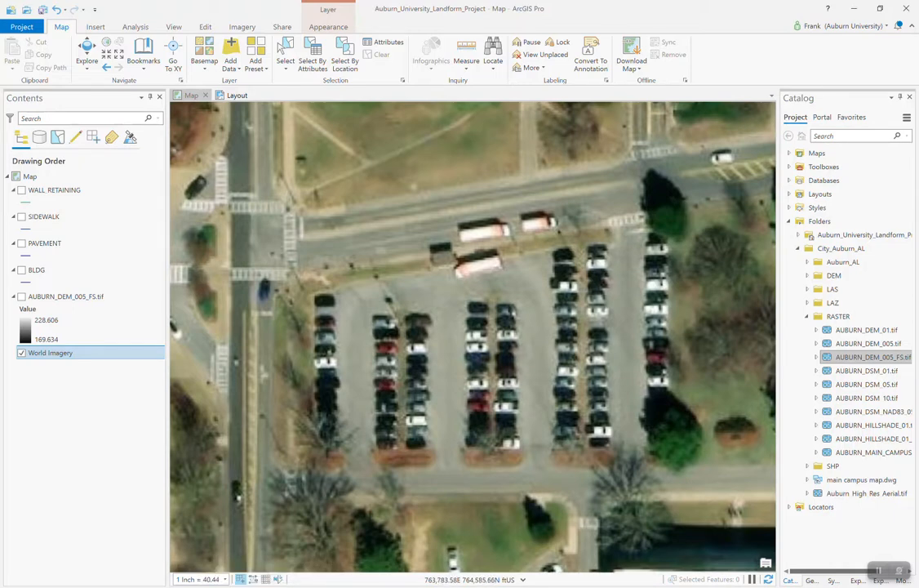
pyautogui.click(236, 95)
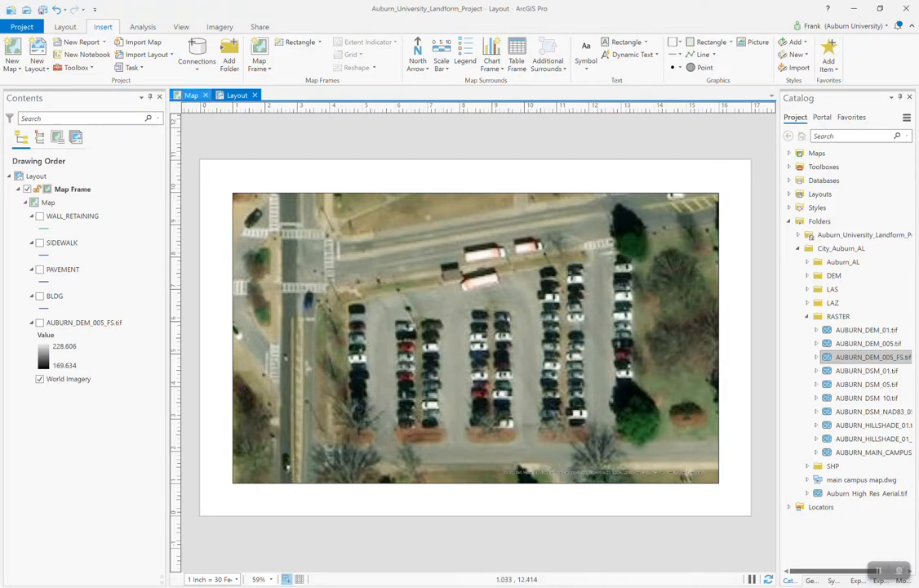
# - Return to the map view and try to add Auburn_High_Res_Aerial.tif from the City_Auburn_AL folder to the map
pyautogui.click(191, 94)
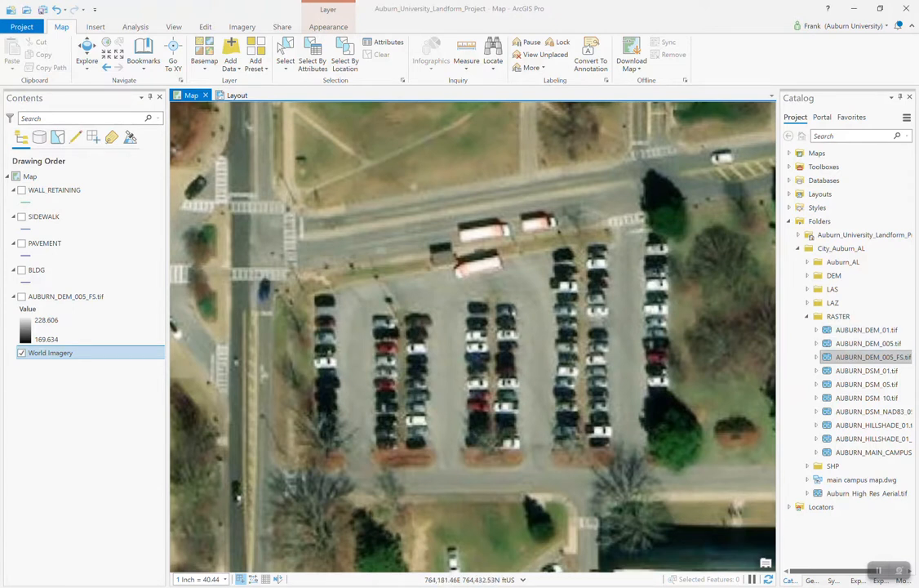
pyautogui.click(807, 316)
pyautogui.click(867, 356)
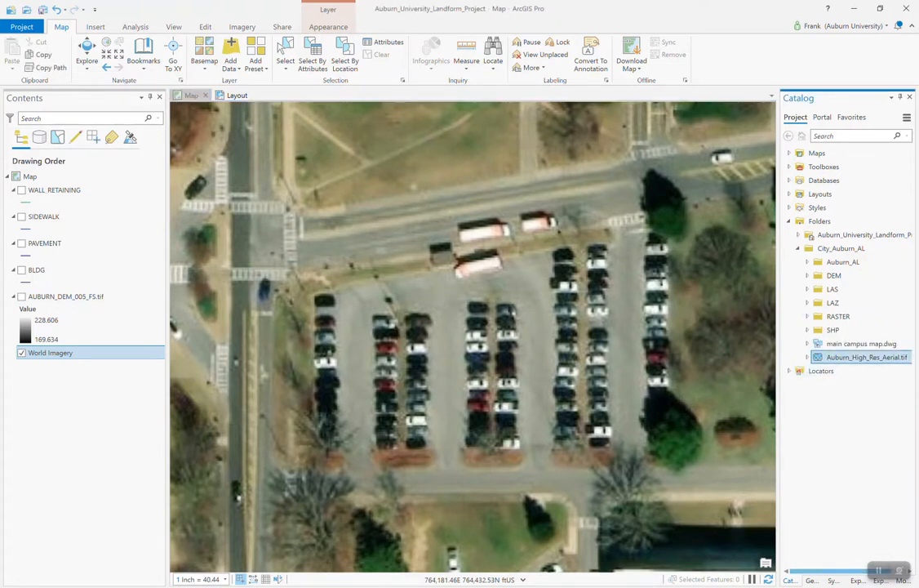
pyautogui.moveTo(866, 357); pyautogui.dragTo(473, 327)
pyautogui.press('Return')
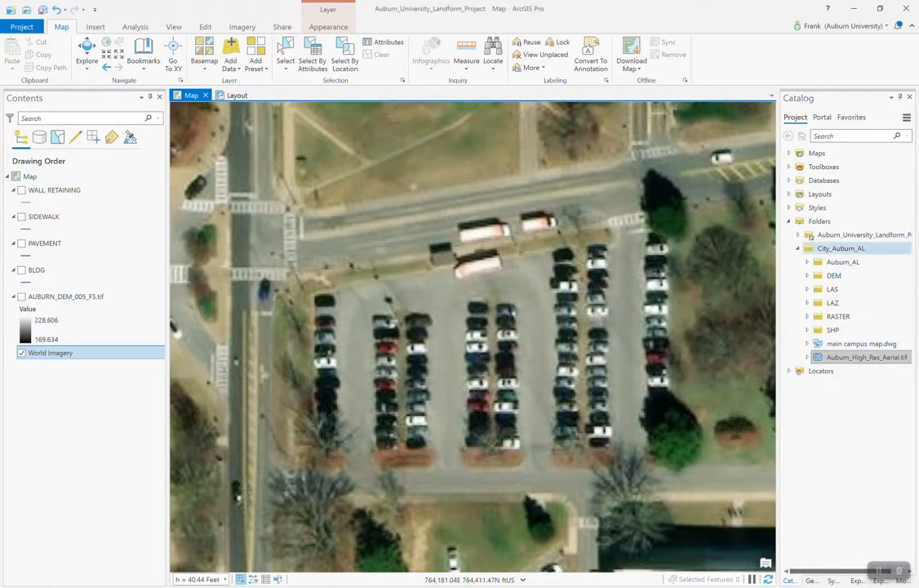
# - Expand the Auburn_AL folder and add Auburn_High_Res_Aerial_01.tif to the map
pyautogui.click(798, 235)
pyautogui.click(799, 235)
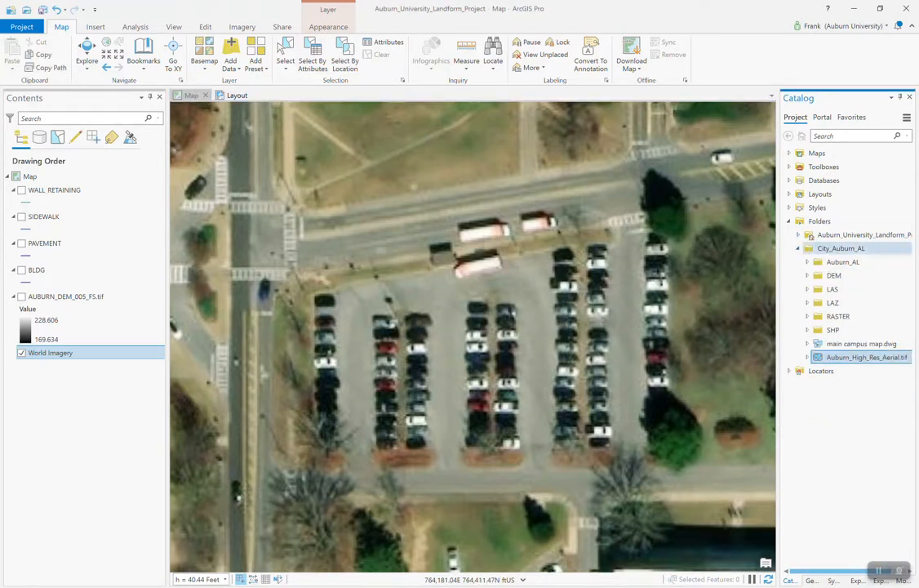
pyautogui.click(807, 263)
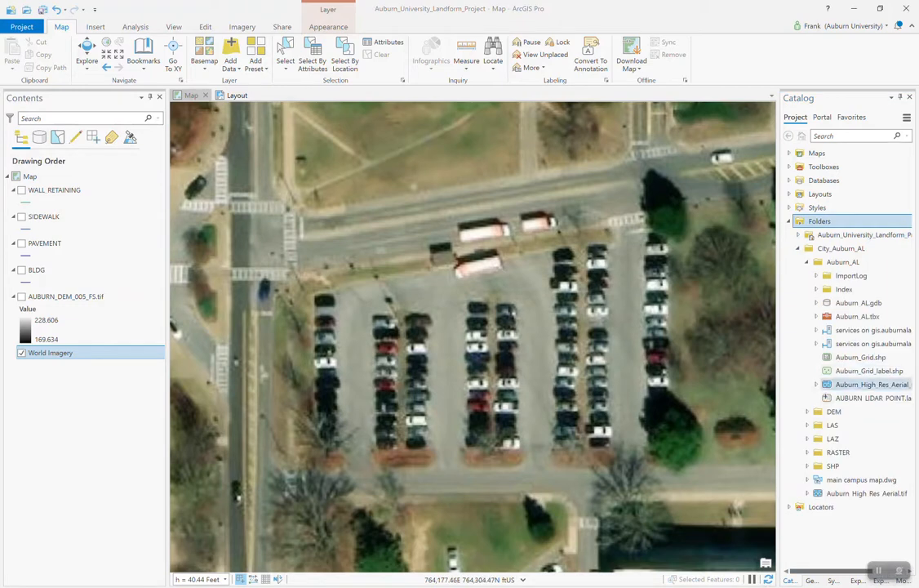
pyautogui.click(872, 385)
pyautogui.moveTo(872, 385); pyautogui.dragTo(465, 319)
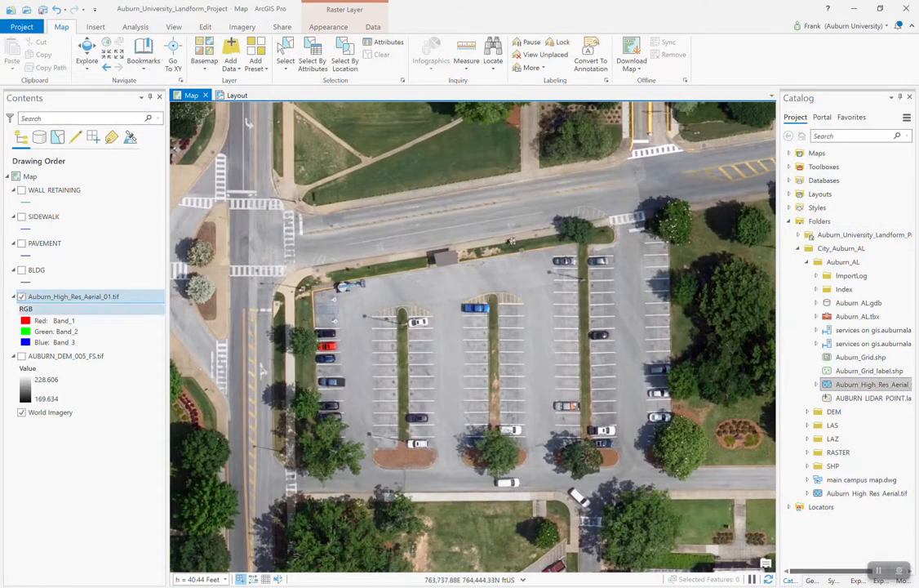
# - Compare Auburn_High_Res_Aerial_01.tif with World Imagery by toggling its visibility, leave it visible and collapse its legend
pyautogui.click(22, 296)
pyautogui.click(22, 297)
pyautogui.click(22, 297)
pyautogui.click(22, 297)
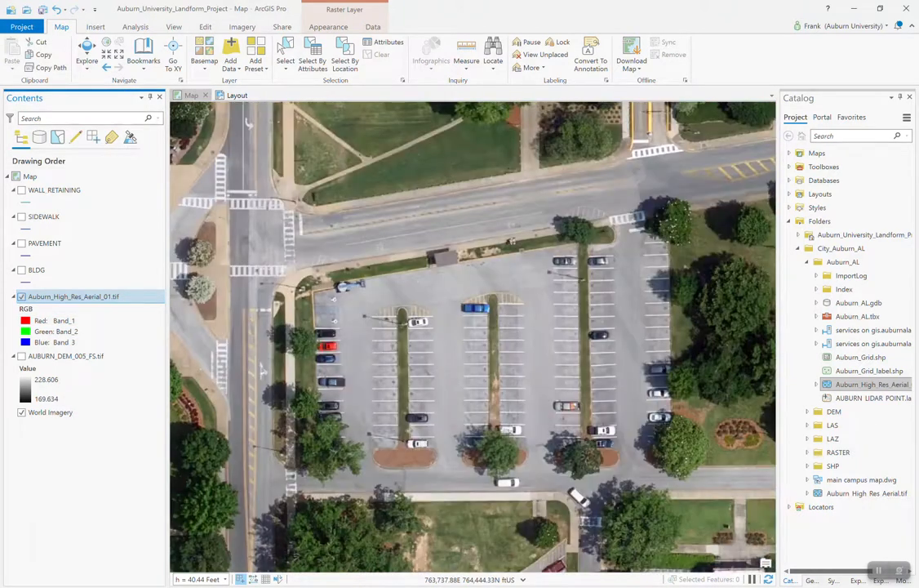
pyautogui.click(22, 296)
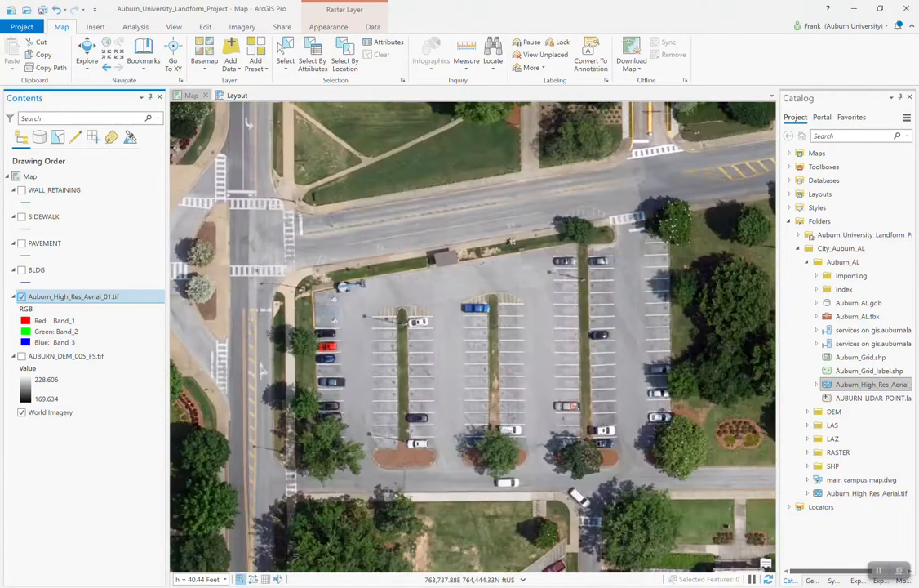
pyautogui.click(22, 296)
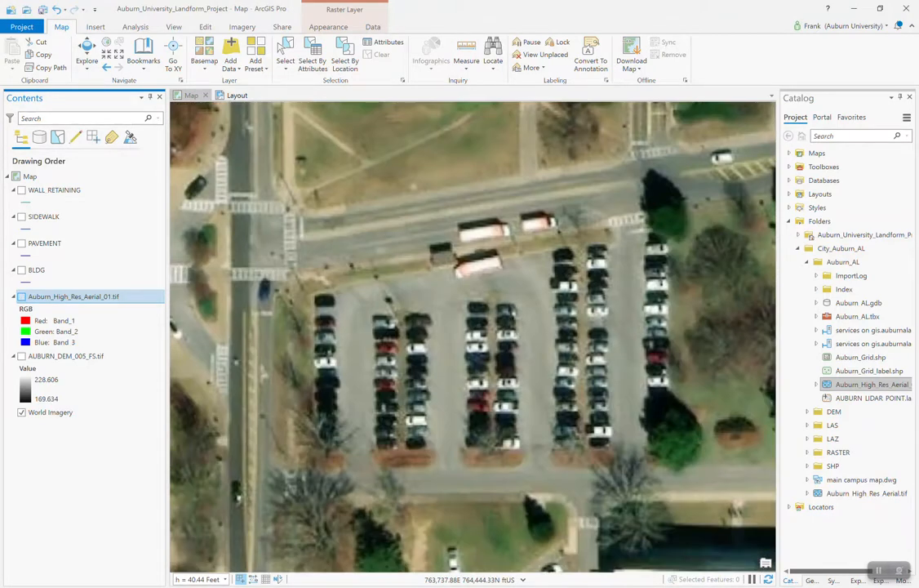
pyautogui.click(22, 296)
pyautogui.click(22, 296)
pyautogui.click(22, 297)
pyautogui.click(14, 297)
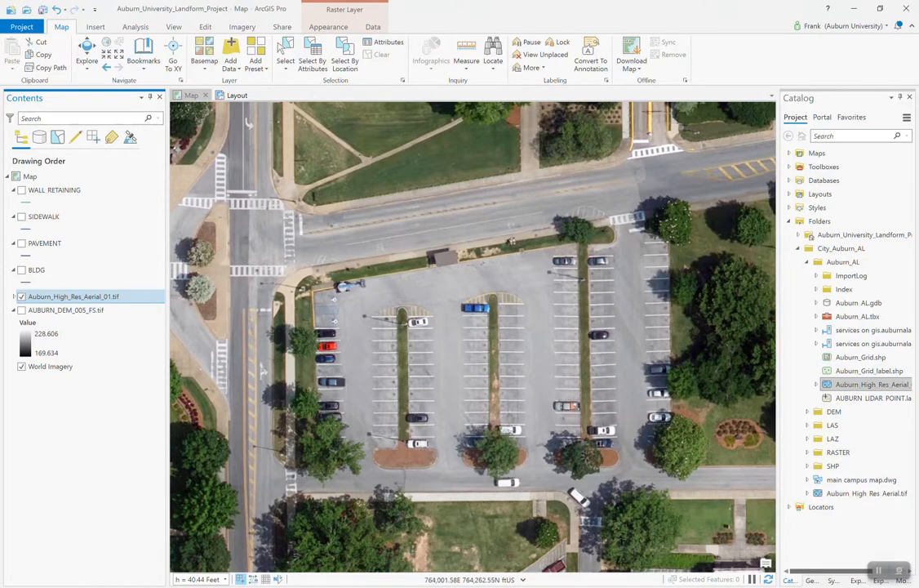
# - Switch to Notepad, copy the Aerial2020 MapServer URL from the text document, and minimize the document
pyautogui.hotkey('alt', 'Tab')
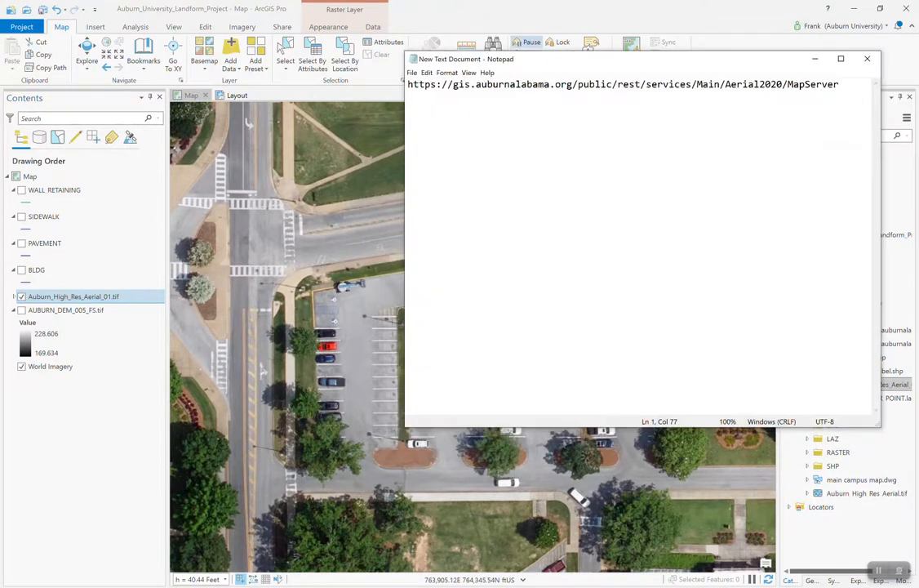
pyautogui.moveTo(572, 58); pyautogui.dragTo(400, 149)
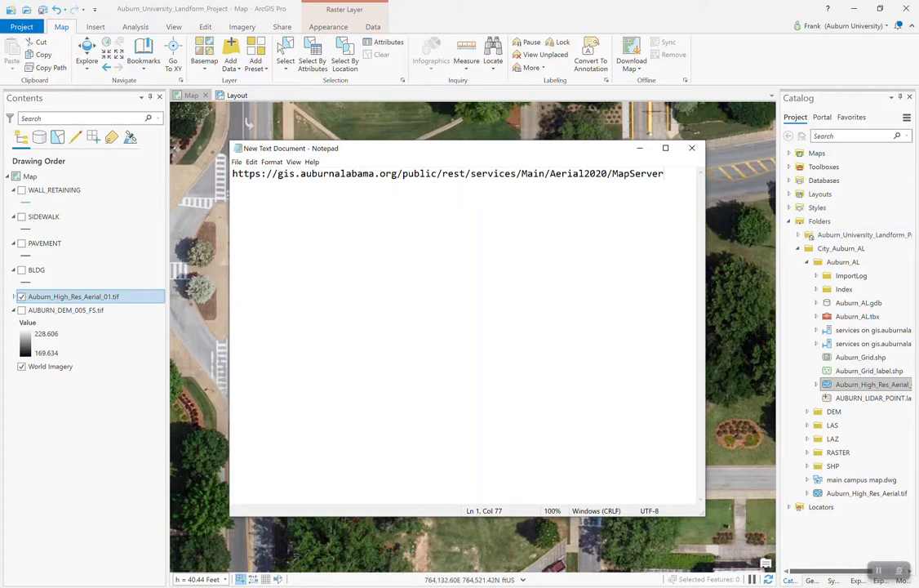
pyautogui.hotkey('shift', 'Home')
pyautogui.hotkey('ctrl', 'c')
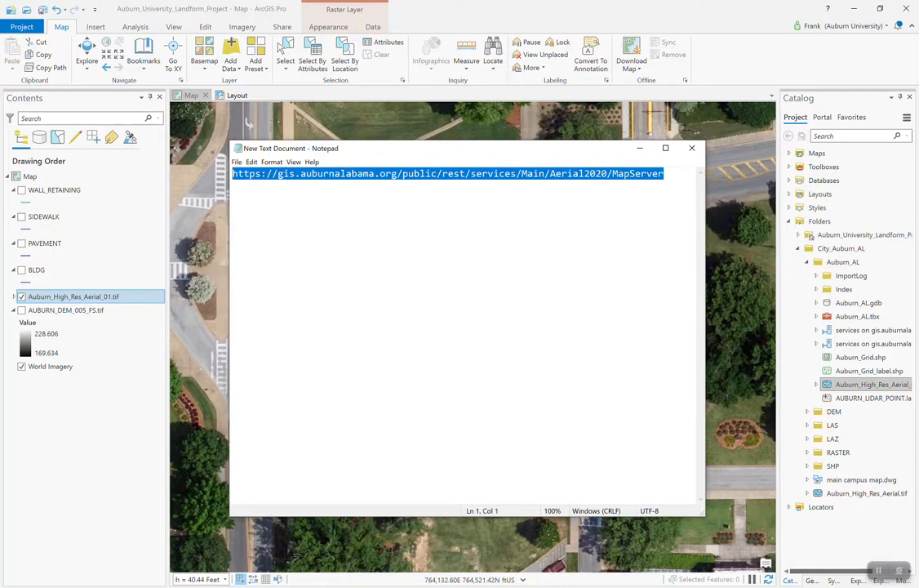
pyautogui.click(640, 148)
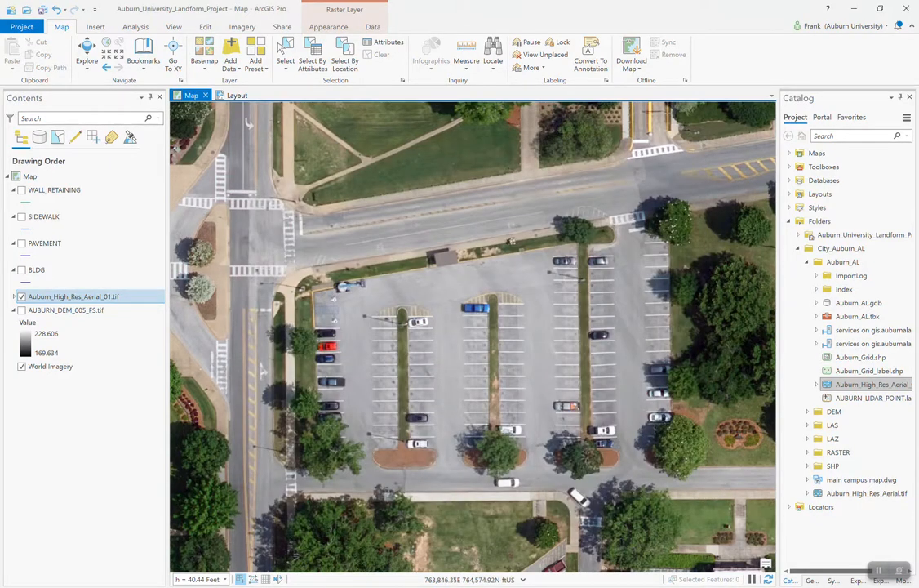
pyautogui.click(95, 26)
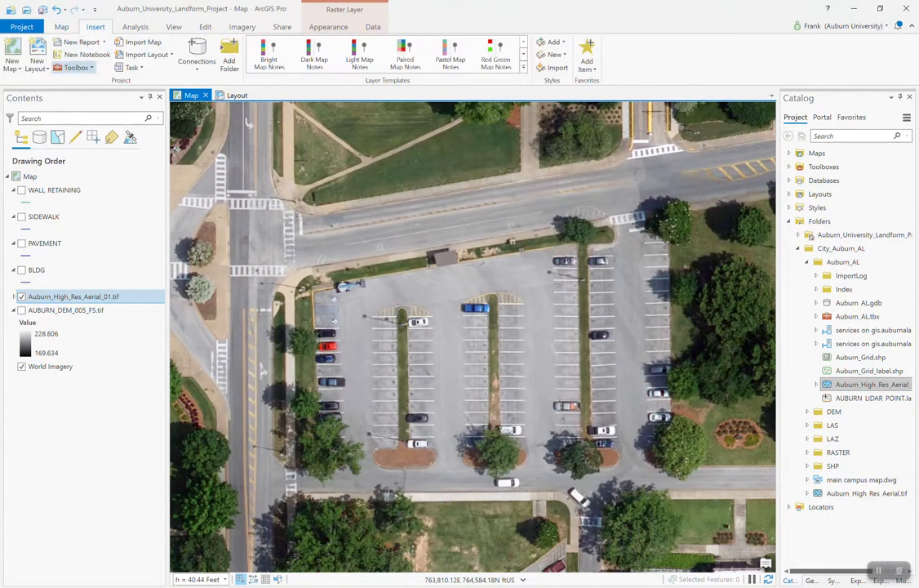
pyautogui.click(197, 57)
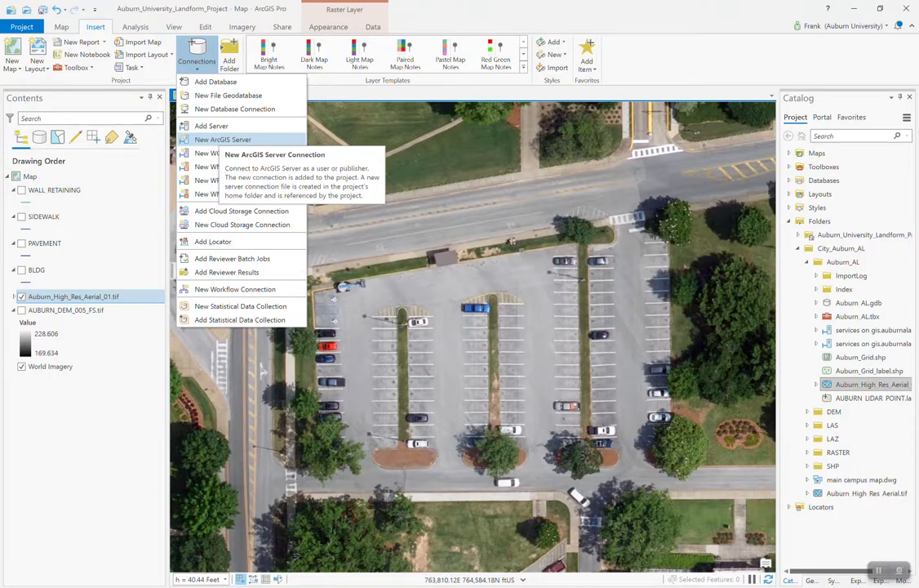
pyautogui.click(222, 139)
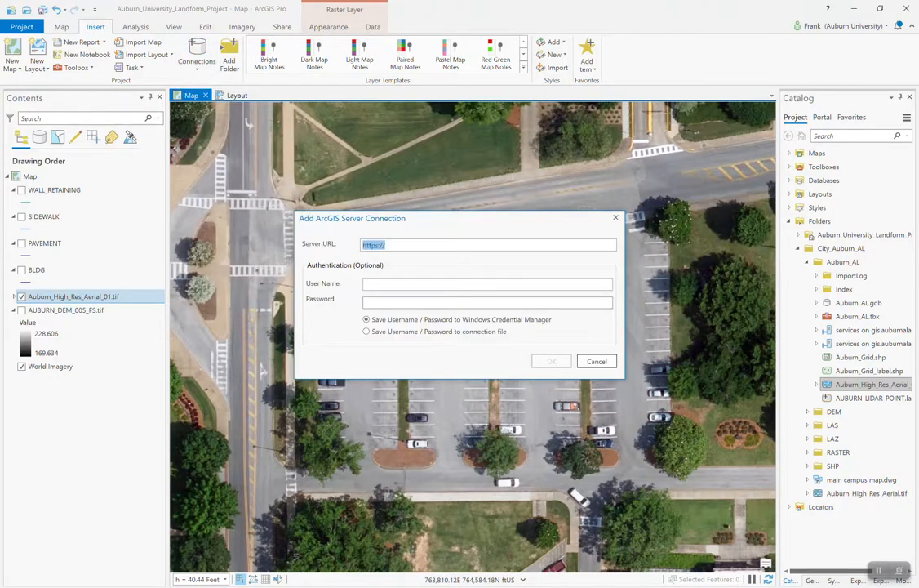
pyautogui.hotkey('ctrl', 'v')
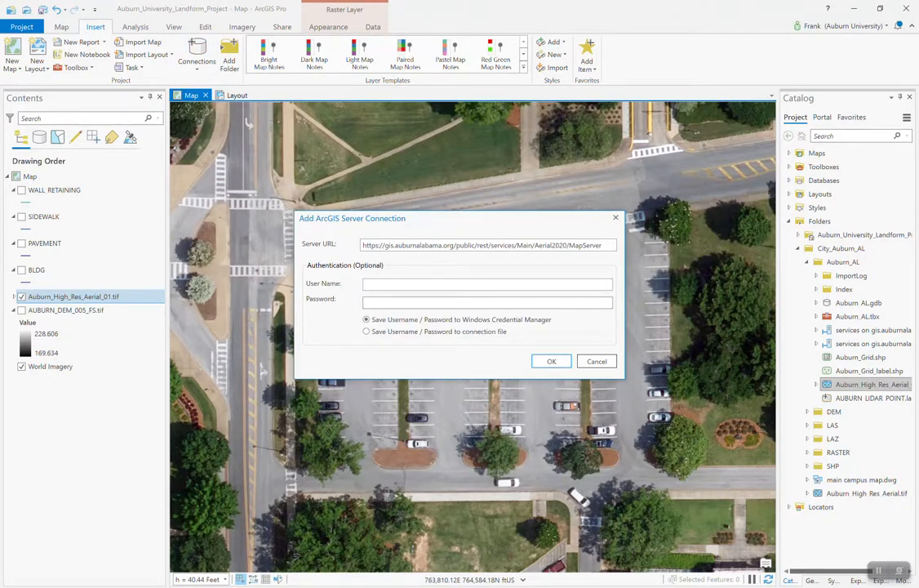
pyautogui.press('Return')
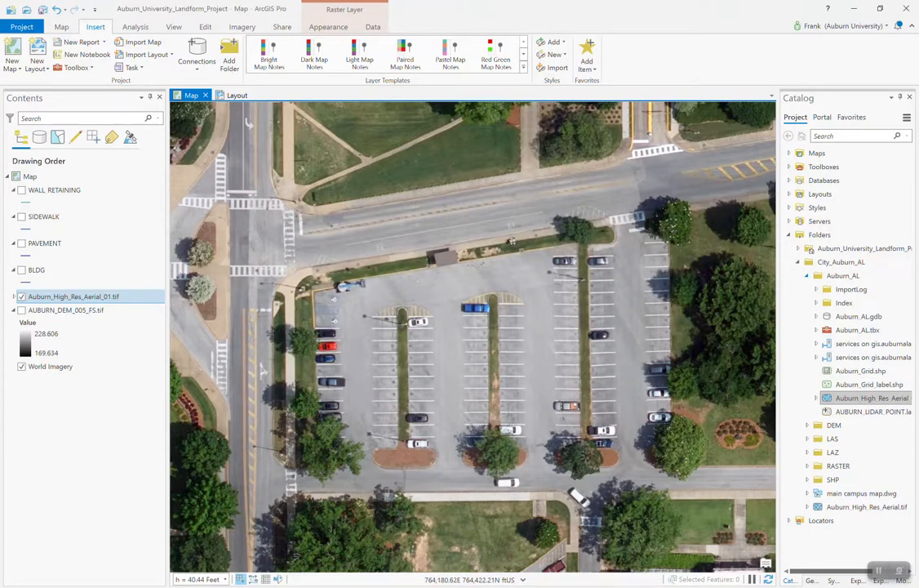
# - Widen the Catalog listing, open the gis.auburnalabama.org server connection and expand its Main folder
pyautogui.doubleClick(819, 221)
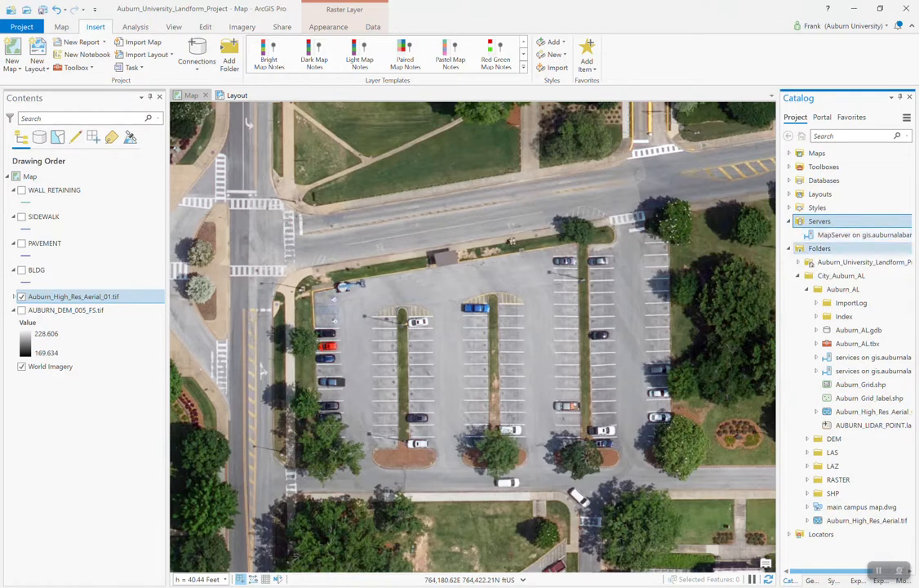
pyautogui.moveTo(858, 235)
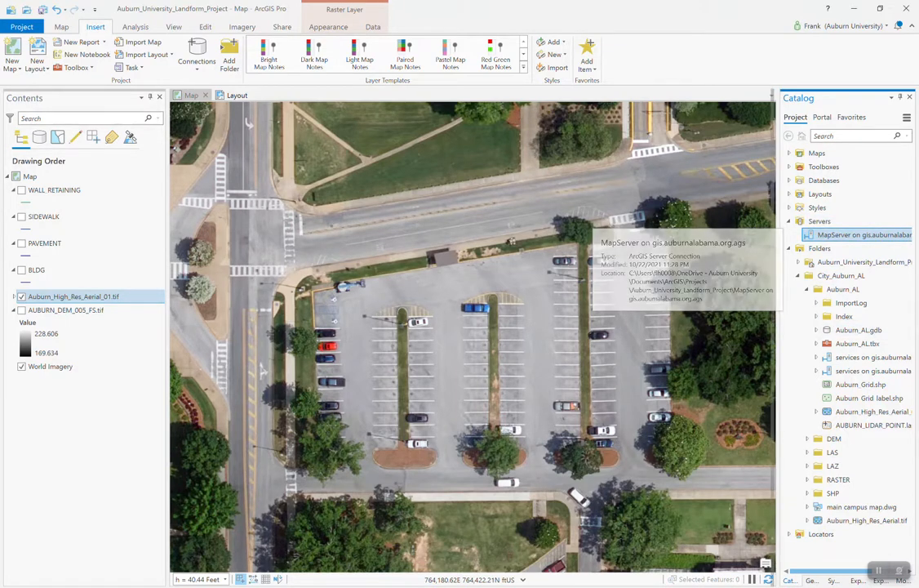
pyautogui.moveTo(778, 237); pyautogui.dragTo(748, 237)
pyautogui.moveTo(849, 234)
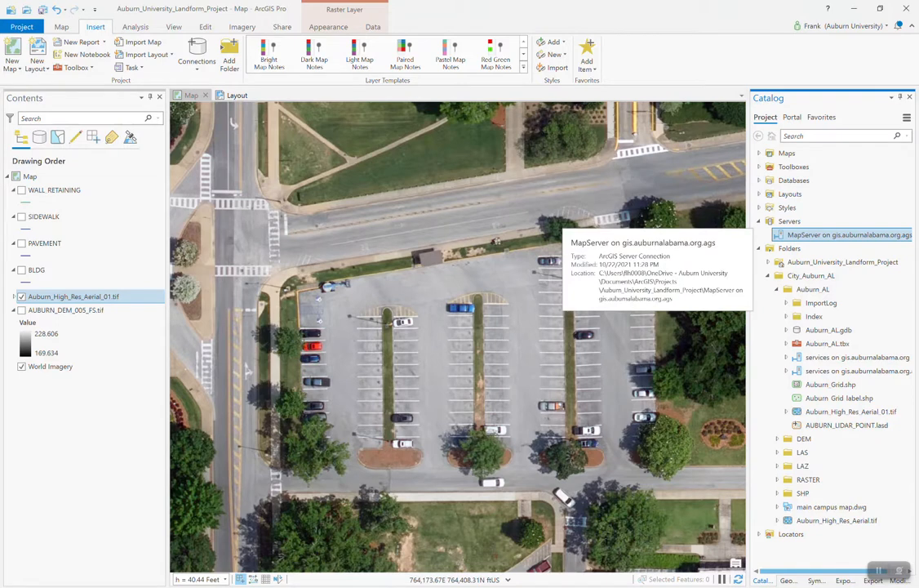
pyautogui.doubleClick(849, 234)
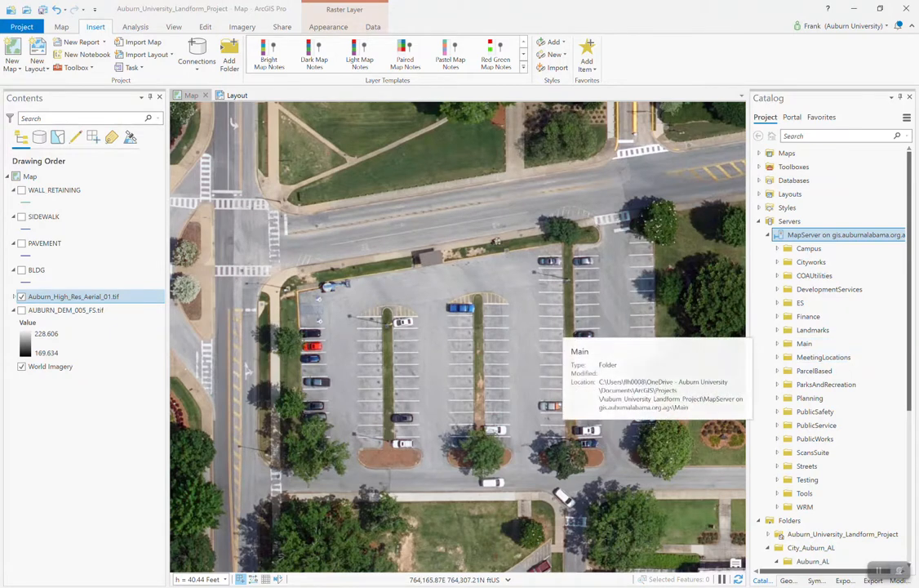
pyautogui.click(805, 344)
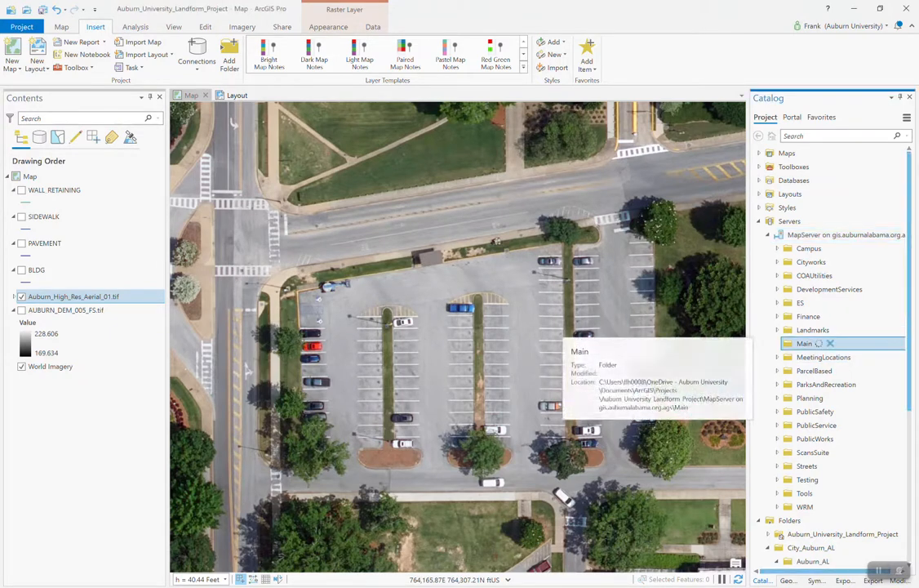
pyautogui.doubleClick(804, 344)
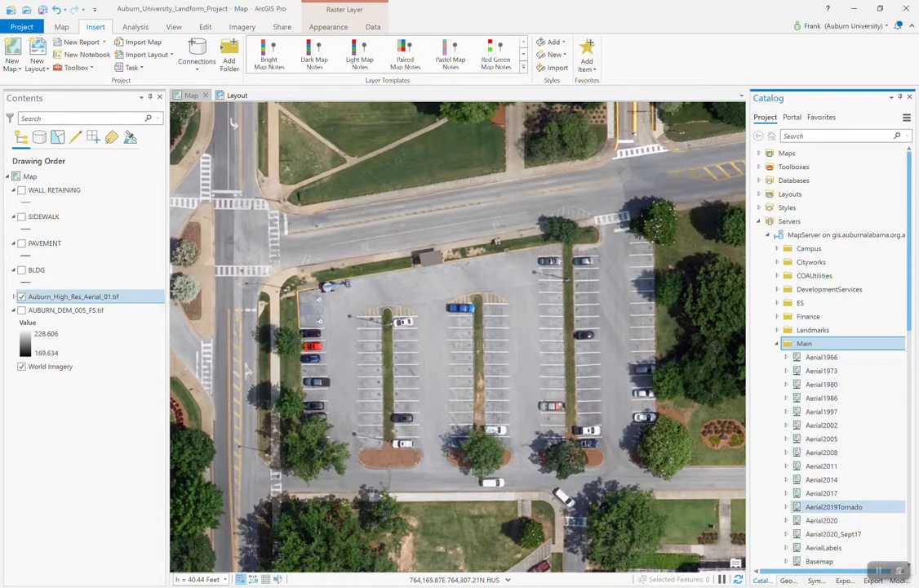
# - Add the Aerial2020 map service from the city server's Main folder to the map
pyautogui.scroll(-1, 821, 392)
pyautogui.click(822, 494)
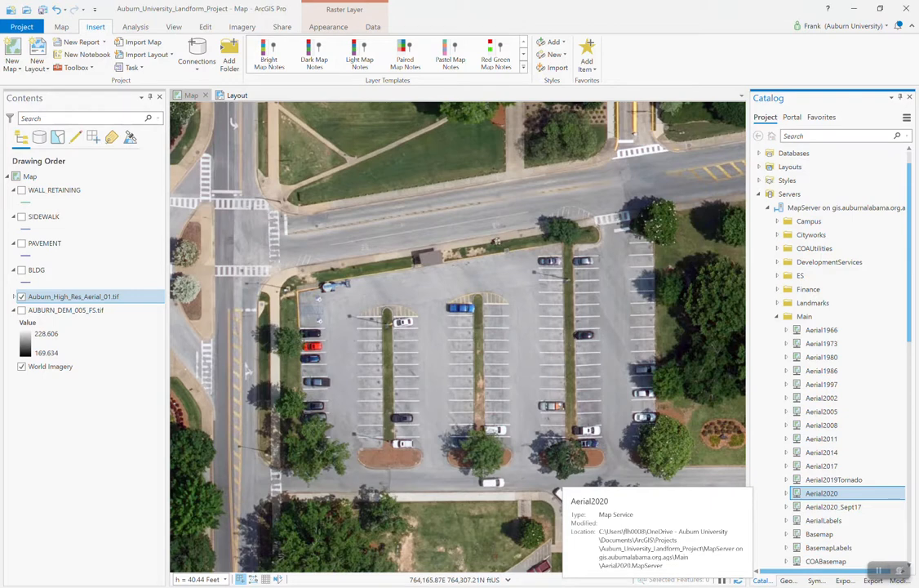
pyautogui.doubleClick(821, 493)
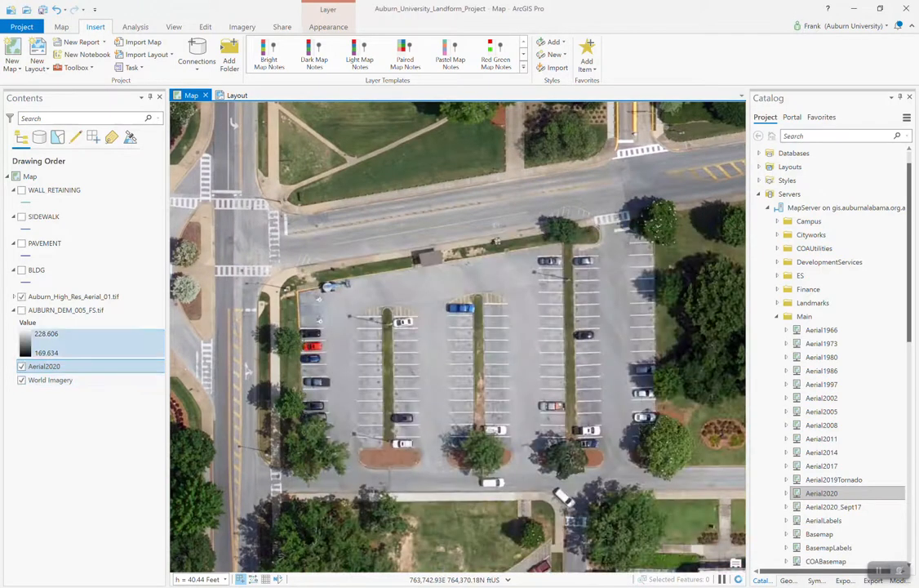
# - Hide Auburn_High_Res_Aerial_01.tif and World Imagery to show only Aerial2020, and collapse the AUBURN_DEM_005_FS.tif legend
pyautogui.click(23, 297)
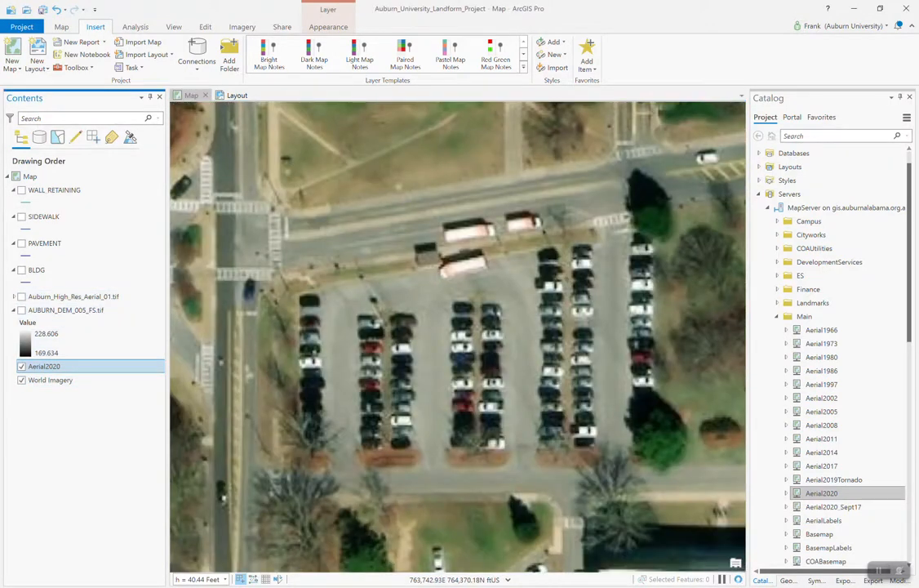
pyautogui.click(22, 380)
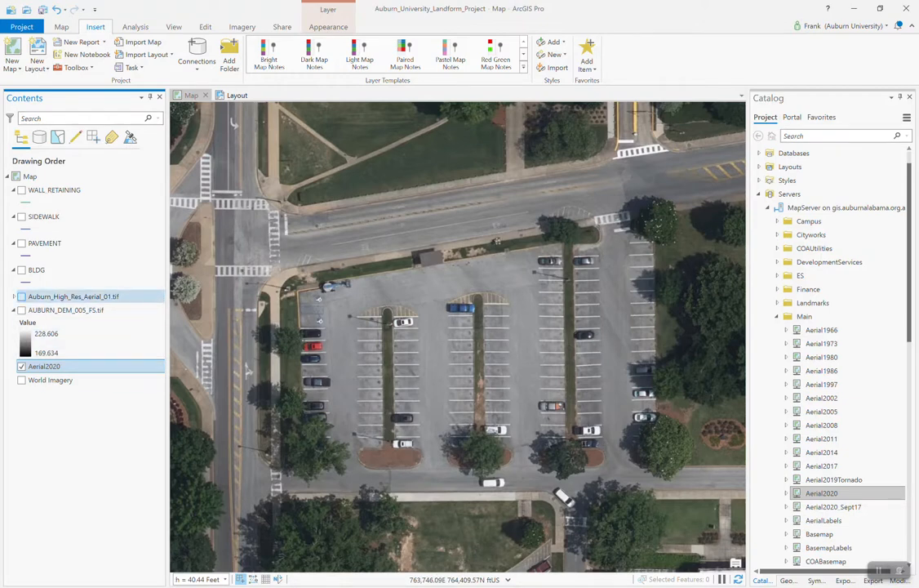
pyautogui.click(14, 310)
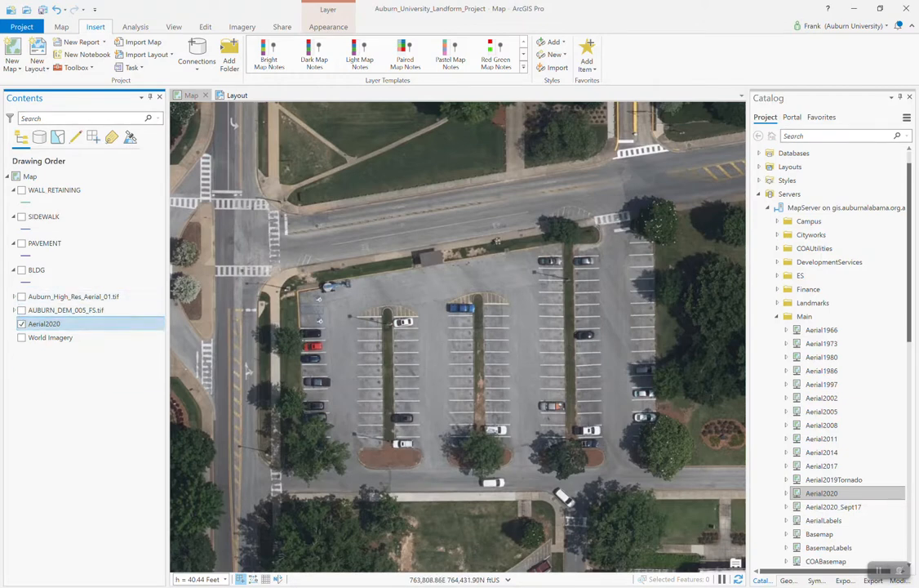
# - Hide Aerial2020 and show Auburn_High_Res_Aerial_01.tif, bringing the raster's full campus extent into view
pyautogui.click(22, 324)
pyautogui.click(21, 296)
pyautogui.scroll(-9, 306, 298)
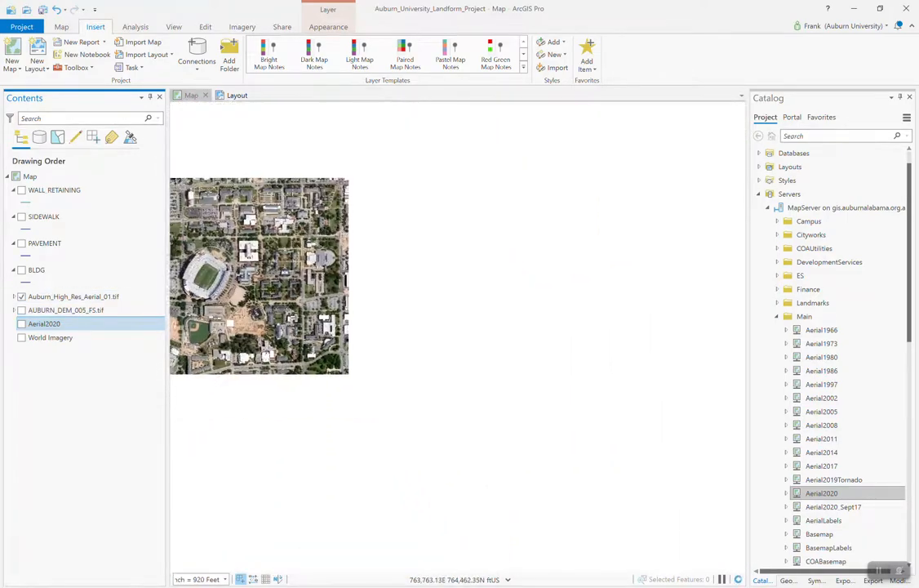
pyautogui.moveTo(307, 297); pyautogui.dragTo(499, 307)
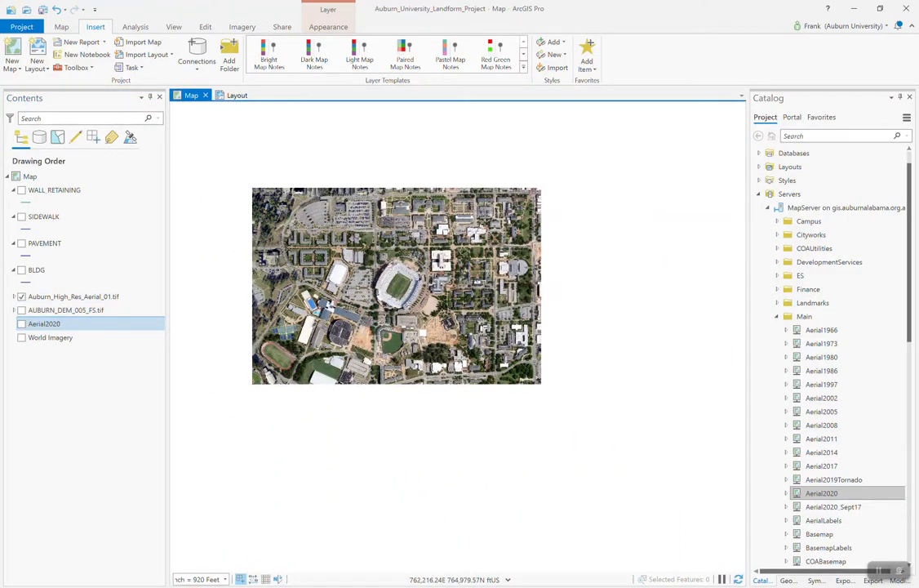
pyautogui.scroll(2, 291, 247)
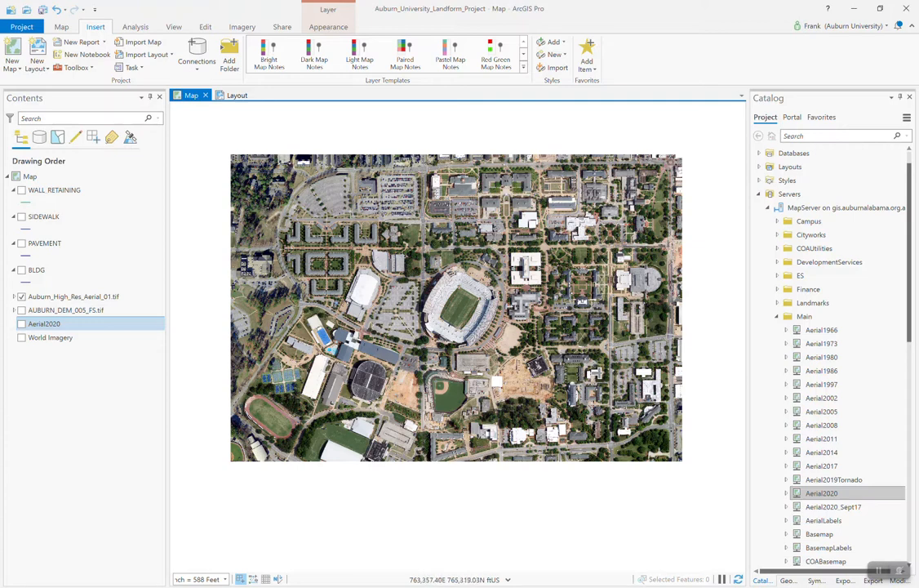
# - Compare the coverage of Aerial2020 with Auburn_High_Res_Aerial_01.tif by toggling both layers, leaving only the high-resolution raster visible and selected
pyautogui.click(21, 324)
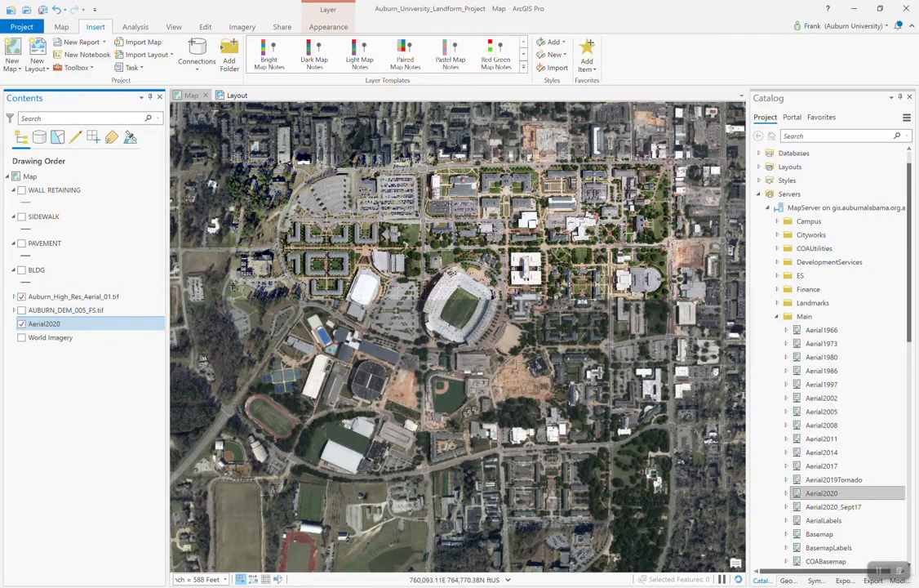
pyautogui.click(21, 297)
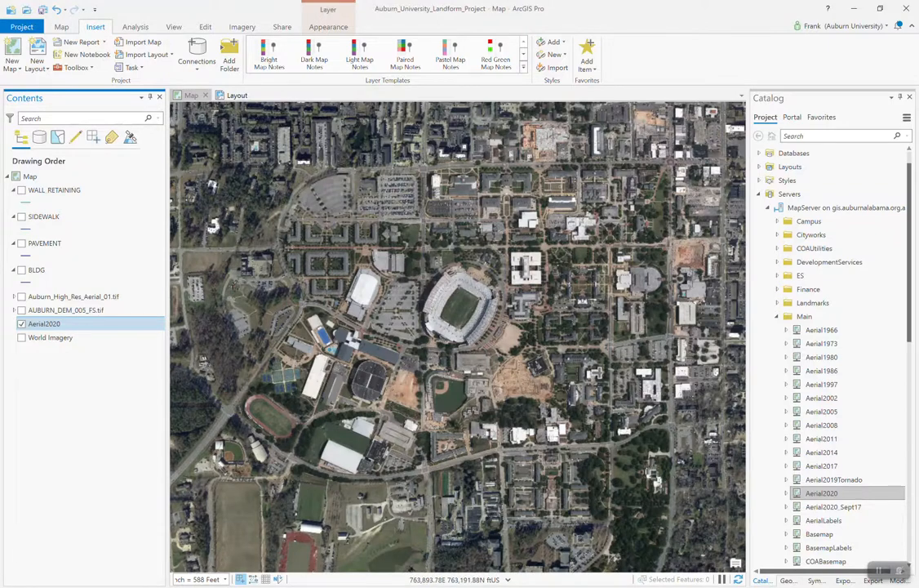
pyautogui.moveTo(625, 501); pyautogui.dragTo(627, 535)
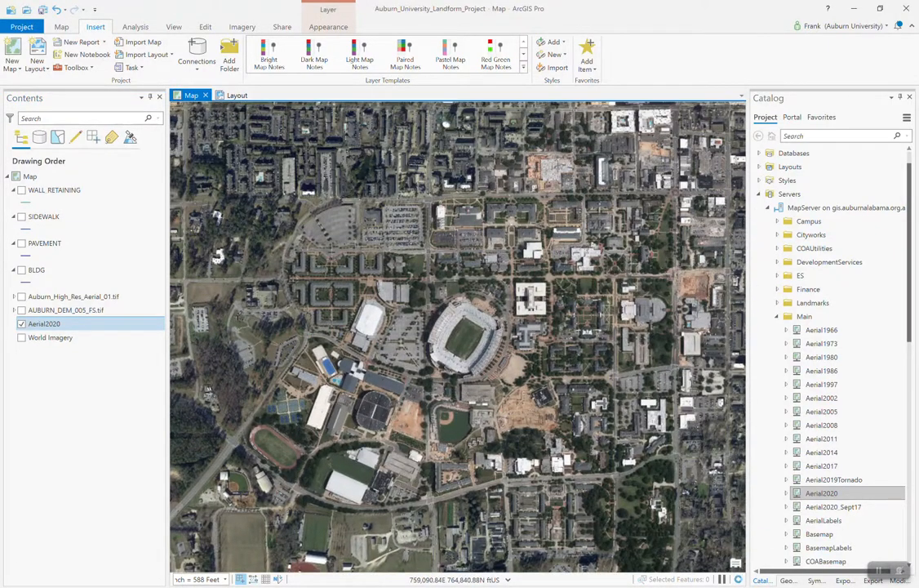
pyautogui.click(21, 323)
pyautogui.click(21, 297)
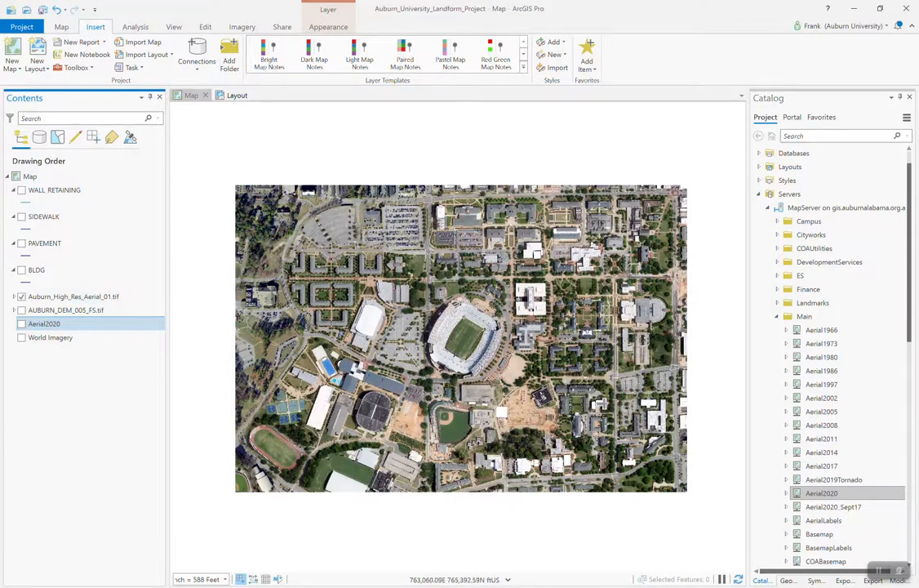
pyautogui.click(73, 296)
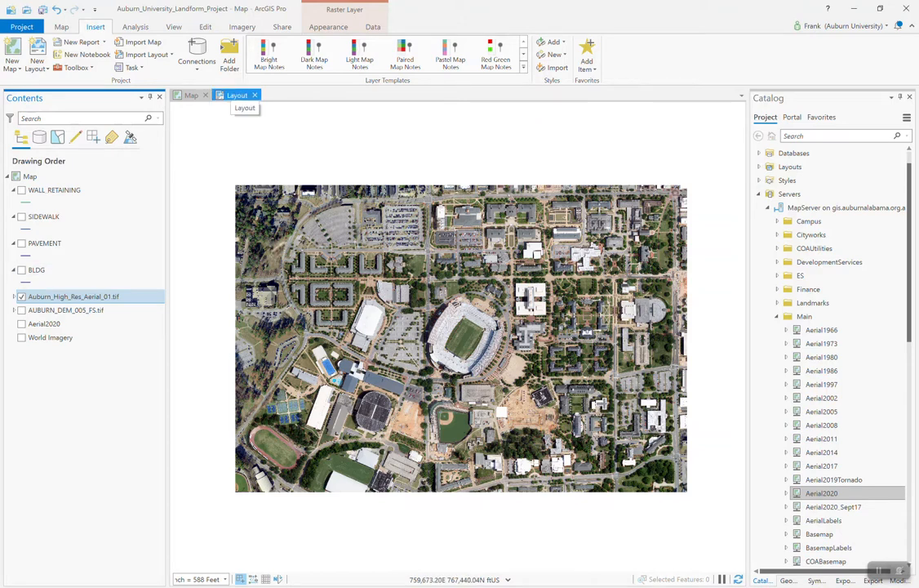
# - Return to the layout, narrow the Catalog to give the page more room, and save the project
pyautogui.click(237, 96)
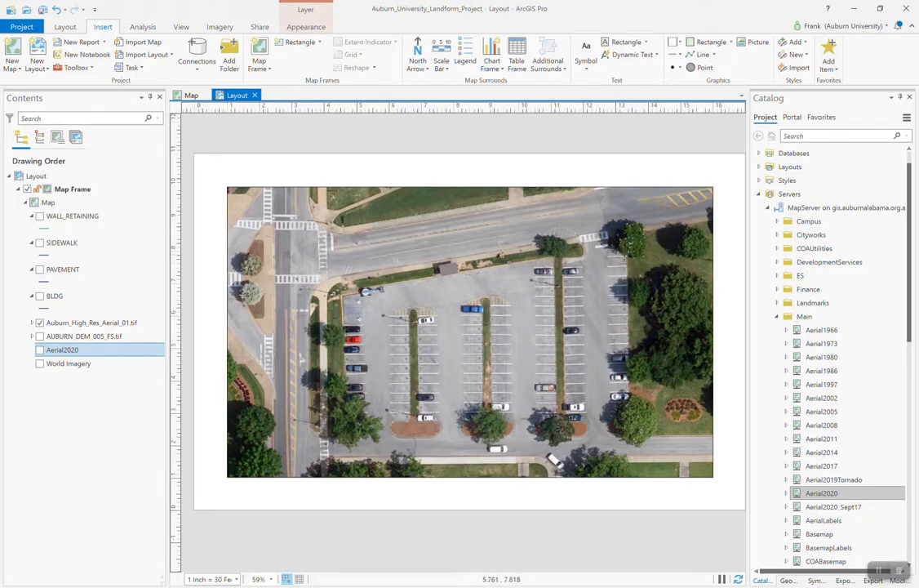
pyautogui.moveTo(748, 180); pyautogui.dragTo(794, 185)
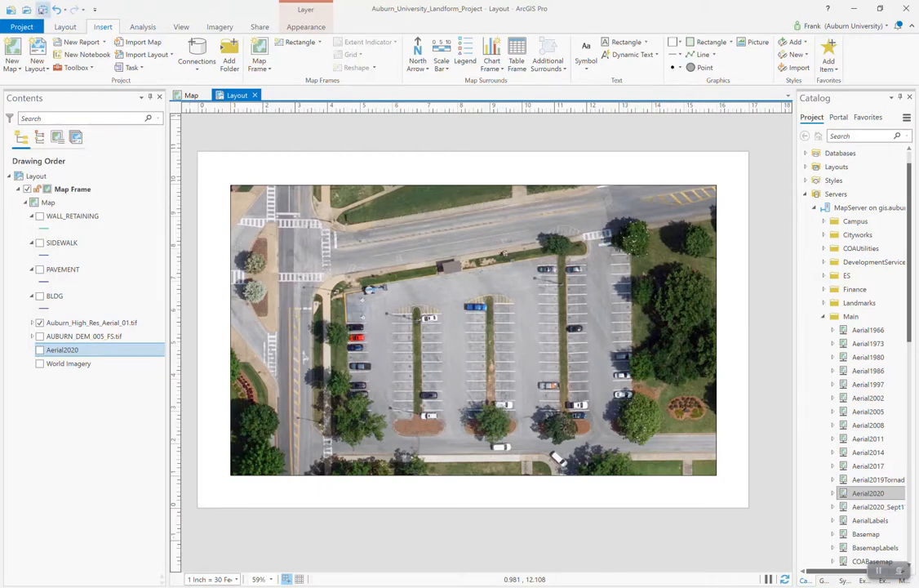
pyautogui.click(43, 10)
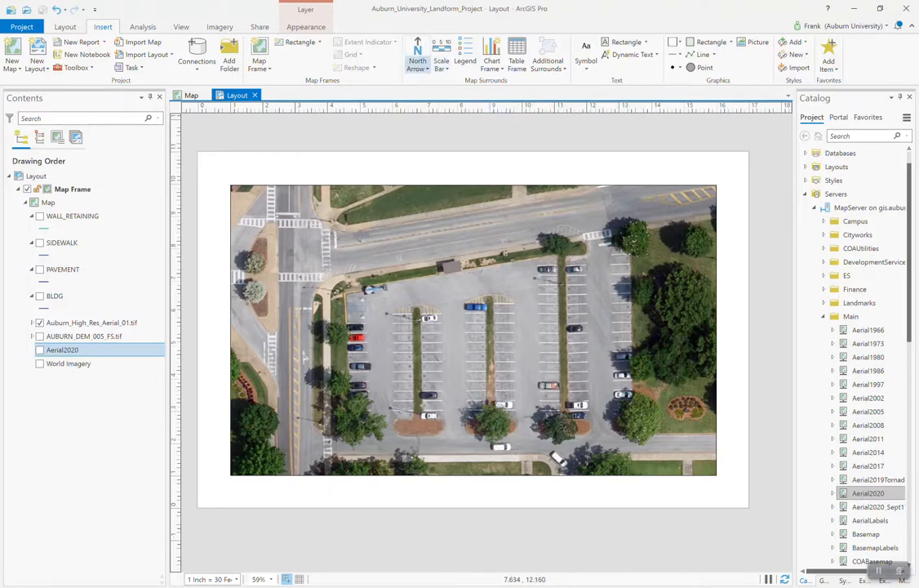
# - Insert the ArcGIS North 10 north arrow in the page margin below the map frame's lower-left corner
pyautogui.click(417, 65)
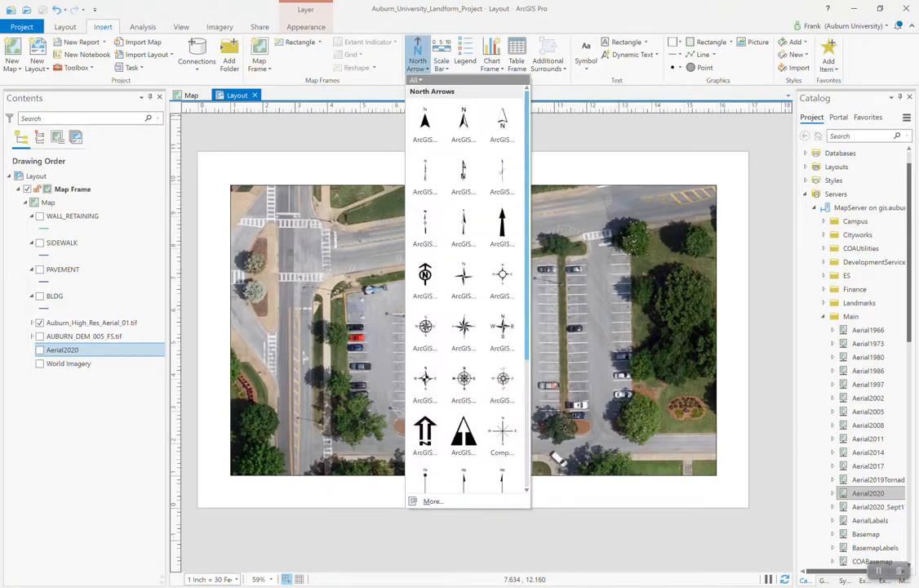
pyautogui.scroll(-4, 464, 298)
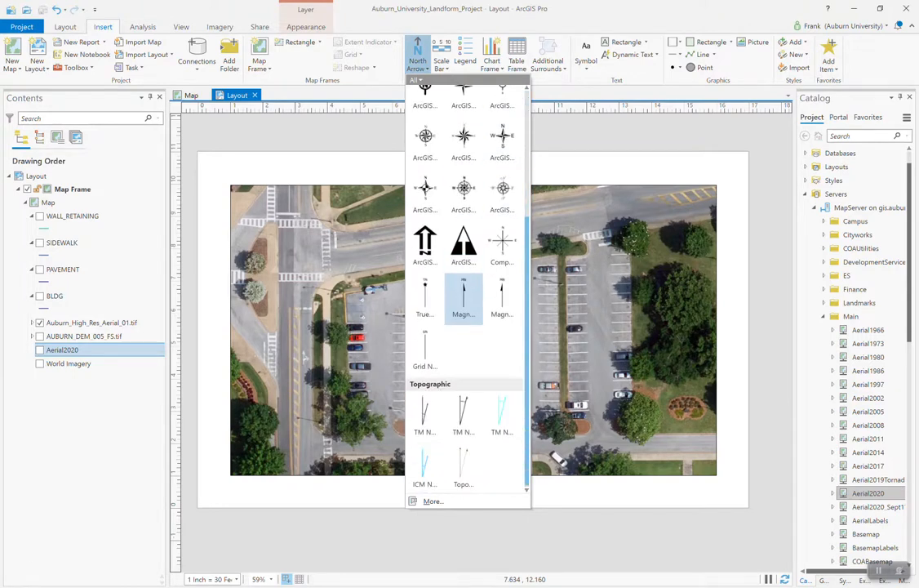
pyautogui.scroll(2, 464, 298)
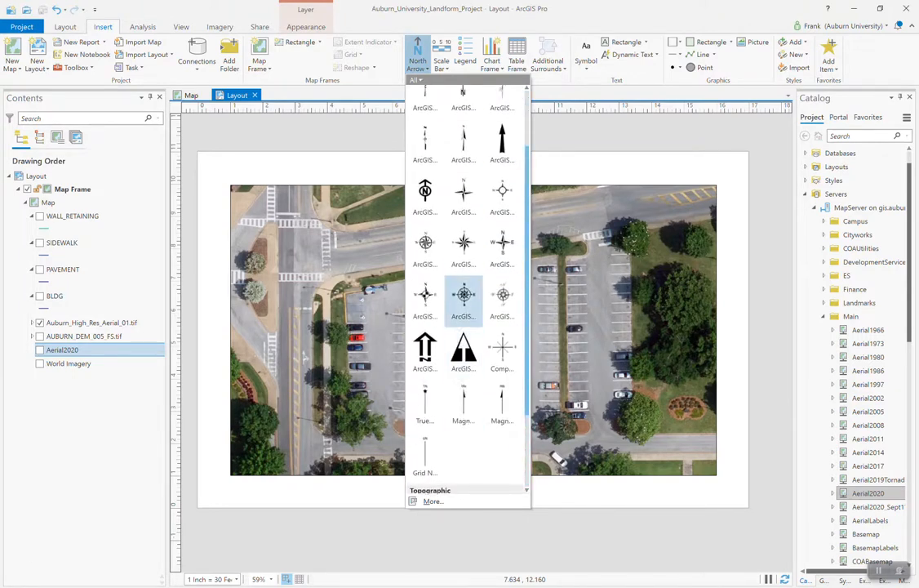
pyautogui.scroll(2, 463, 298)
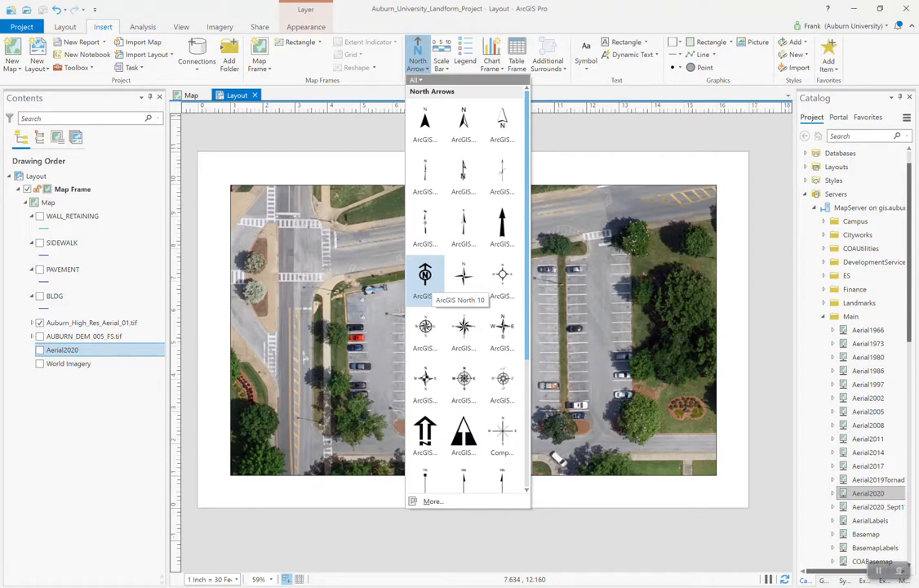
pyautogui.click(425, 276)
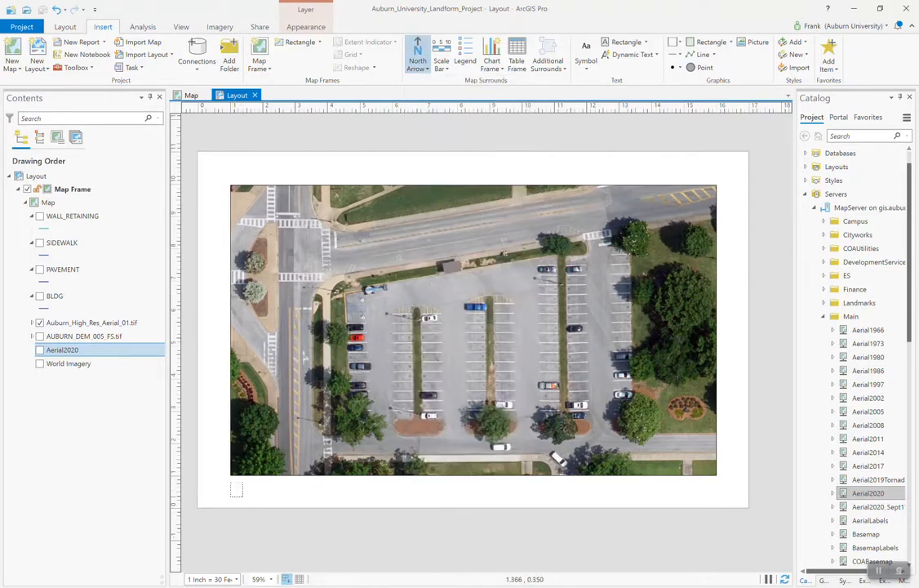
pyautogui.click(238, 490)
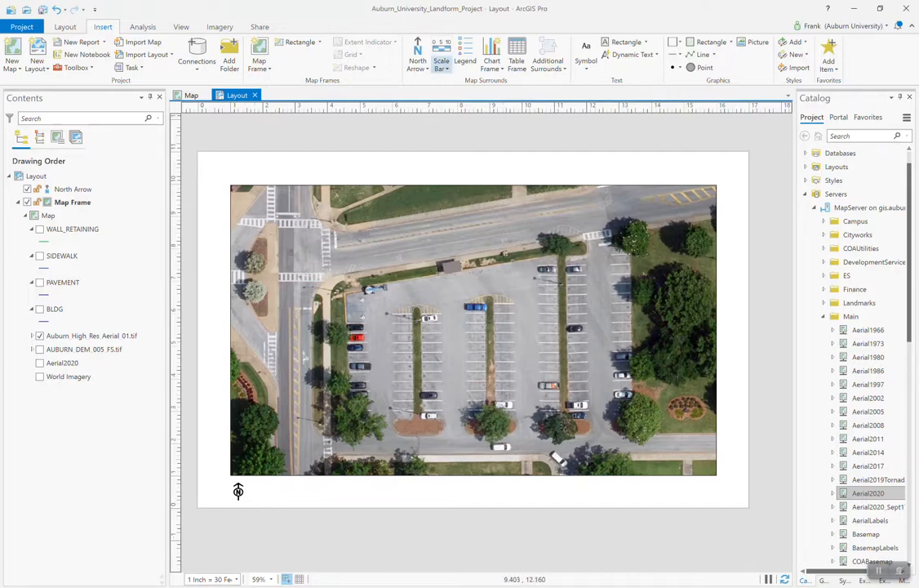
# - Insert an Alternating Scale Bar 2 about 2.8 inches wide beside the north arrow, below the map frame
pyautogui.click(441, 64)
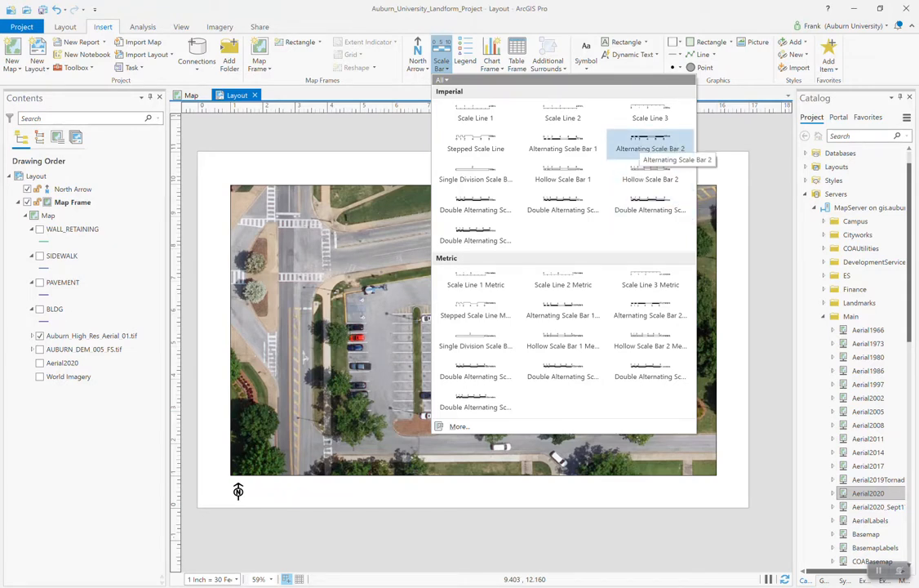
pyautogui.click(651, 143)
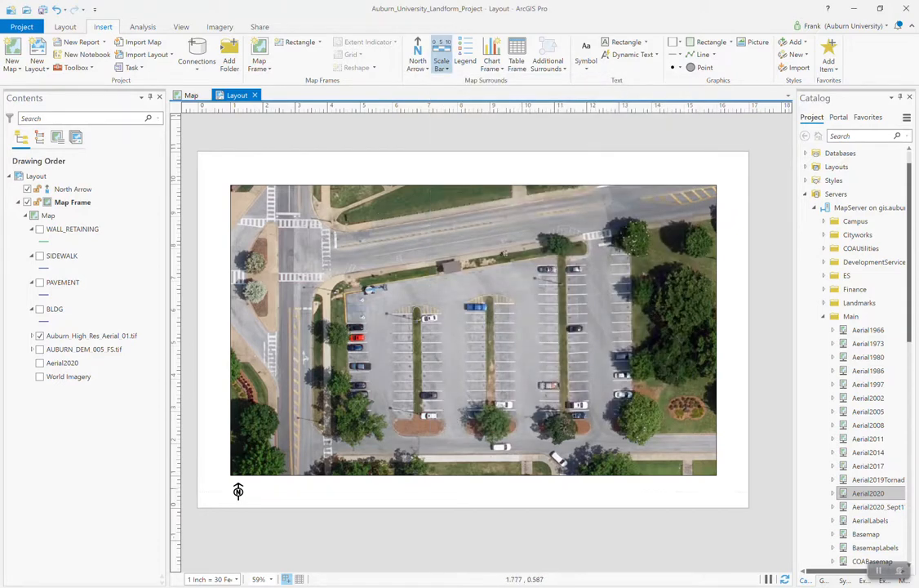
pyautogui.moveTo(253, 485); pyautogui.dragTo(343, 497)
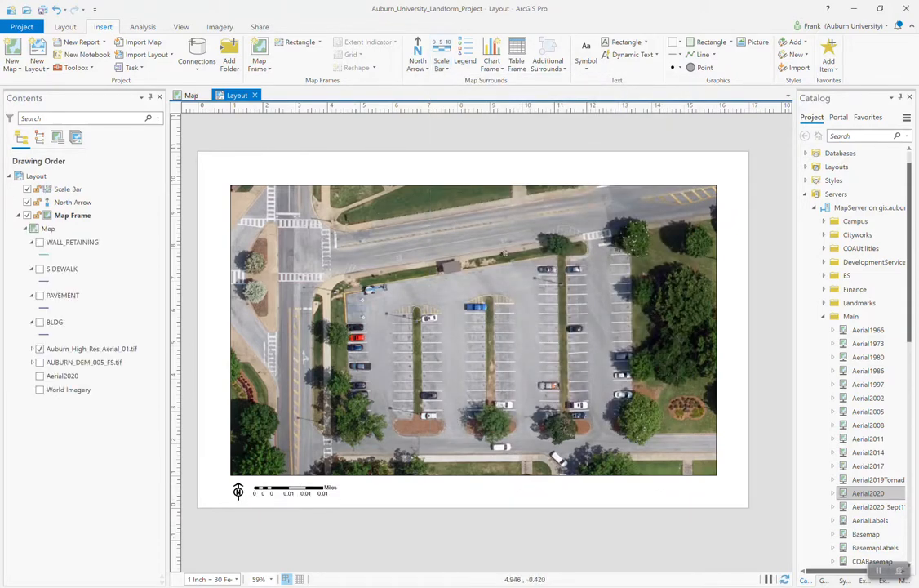
# - Open the scale bar's properties, widen the formatting area, and set its map units to Feet
pyautogui.scroll(4, 272, 527)
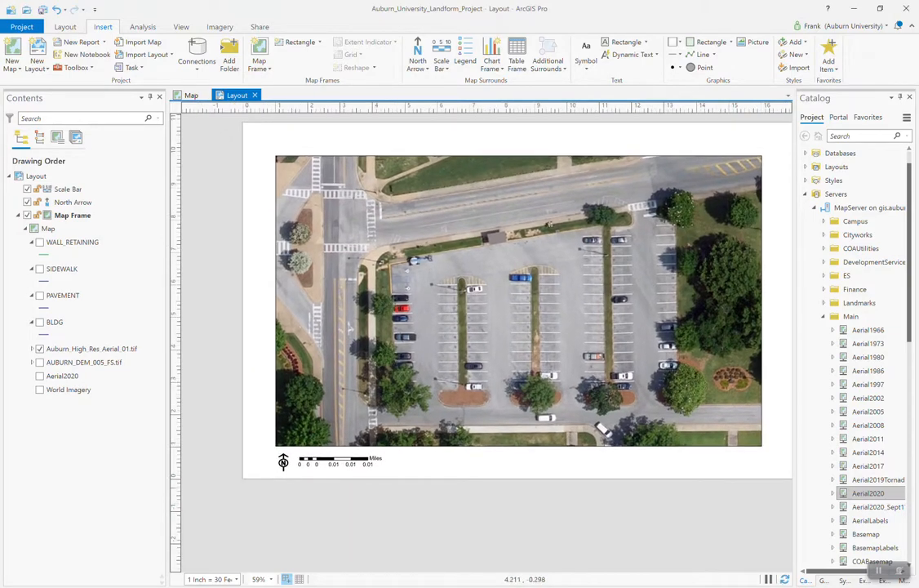
pyautogui.scroll(3, 351, 392)
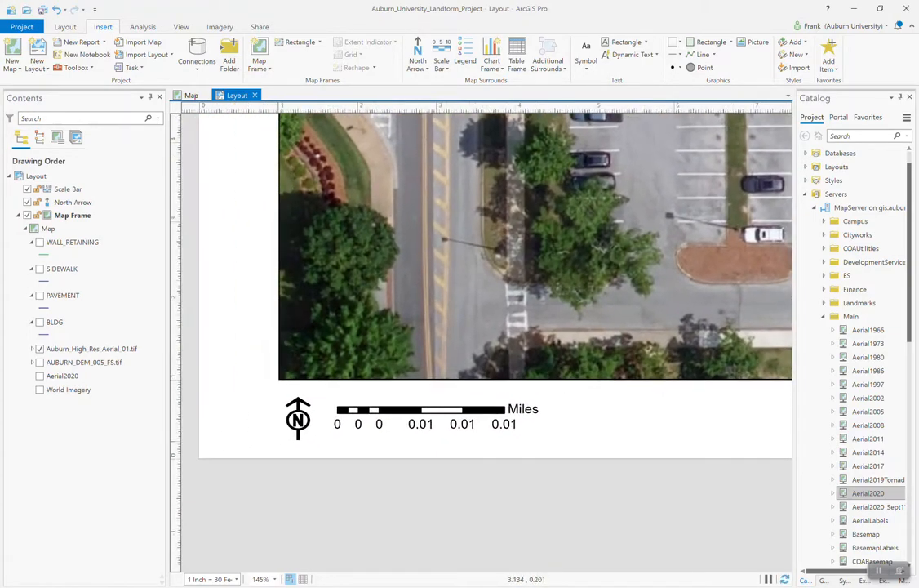
pyautogui.scroll(-2, 563, 401)
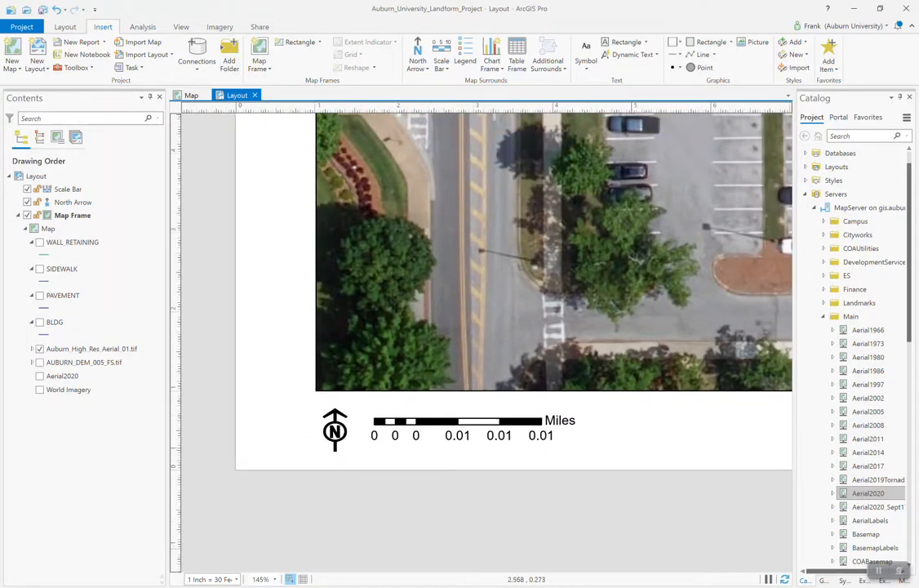
pyautogui.click(535, 423)
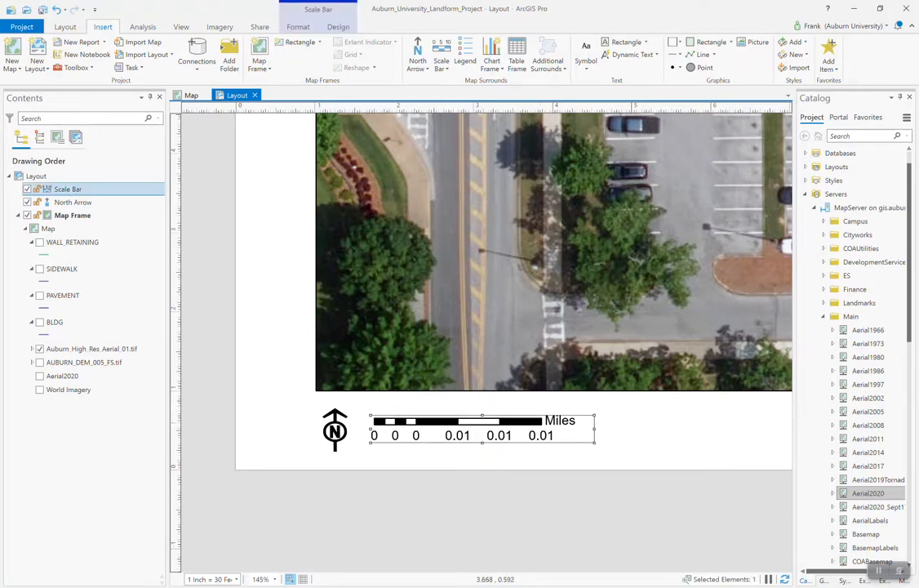
pyautogui.rightClick(529, 421)
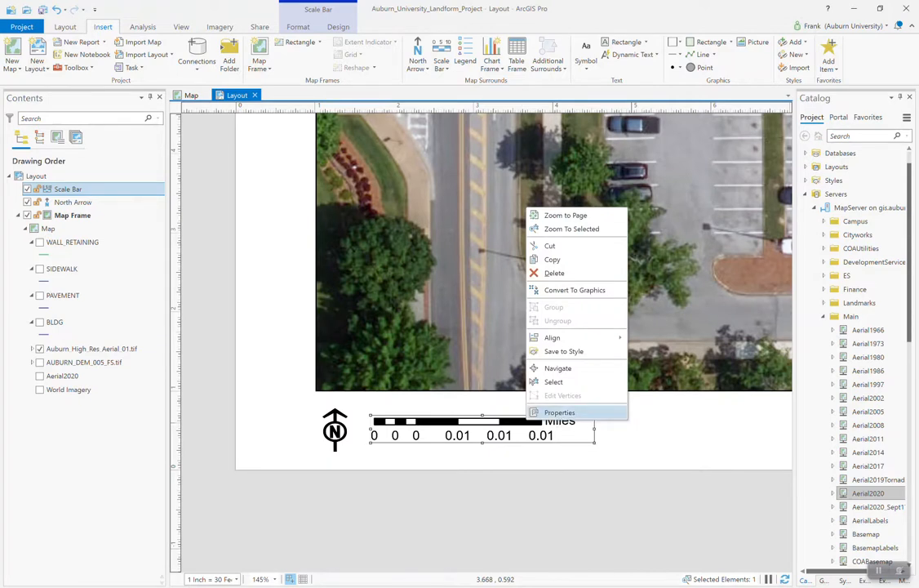
pyautogui.click(561, 413)
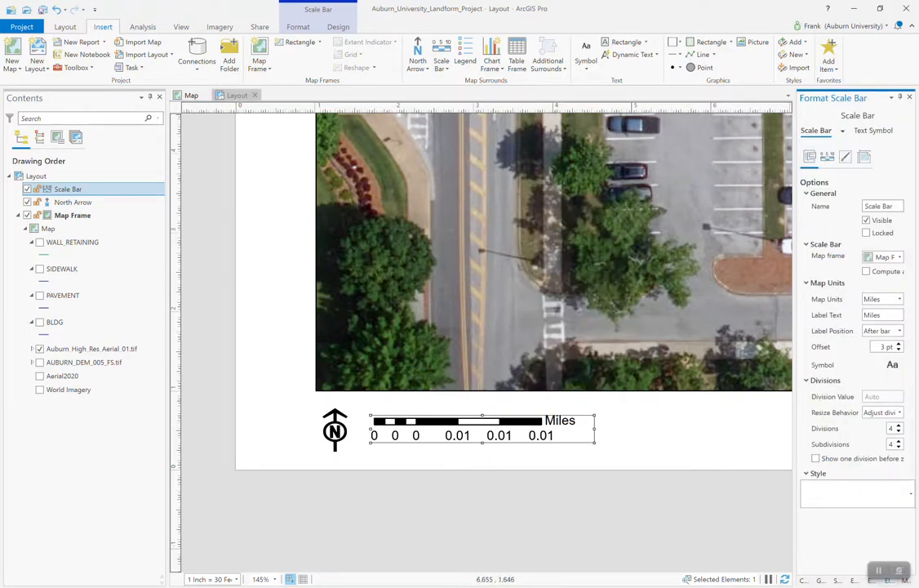
pyautogui.moveTo(797, 326); pyautogui.dragTo(727, 327)
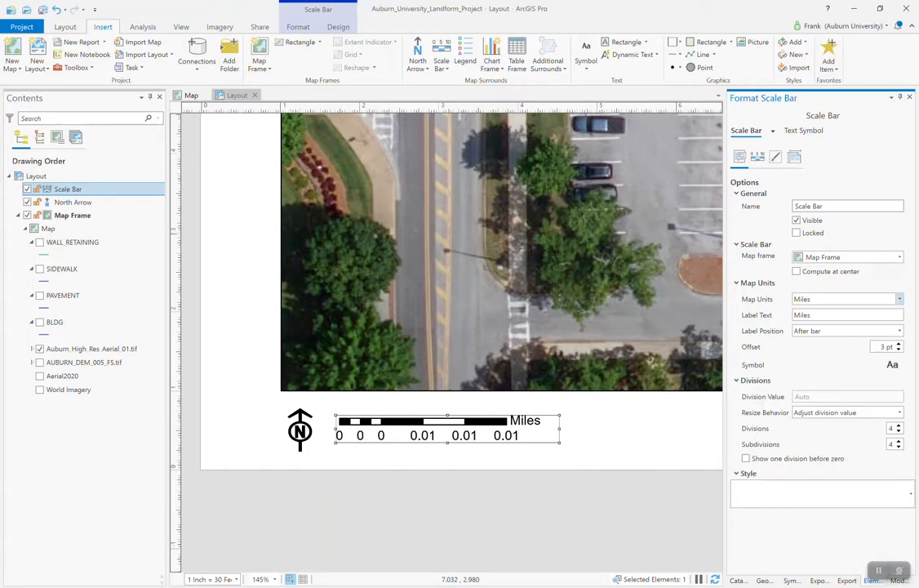
pyautogui.click(899, 298)
pyautogui.click(803, 312)
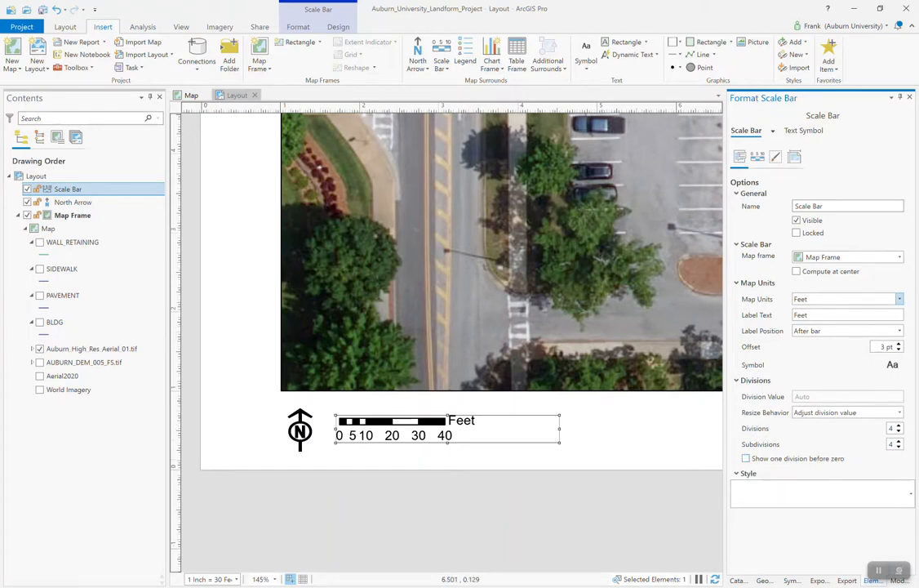
# - Set the font size of the scale bar's text symbol to 6 pt
pyautogui.click(893, 365)
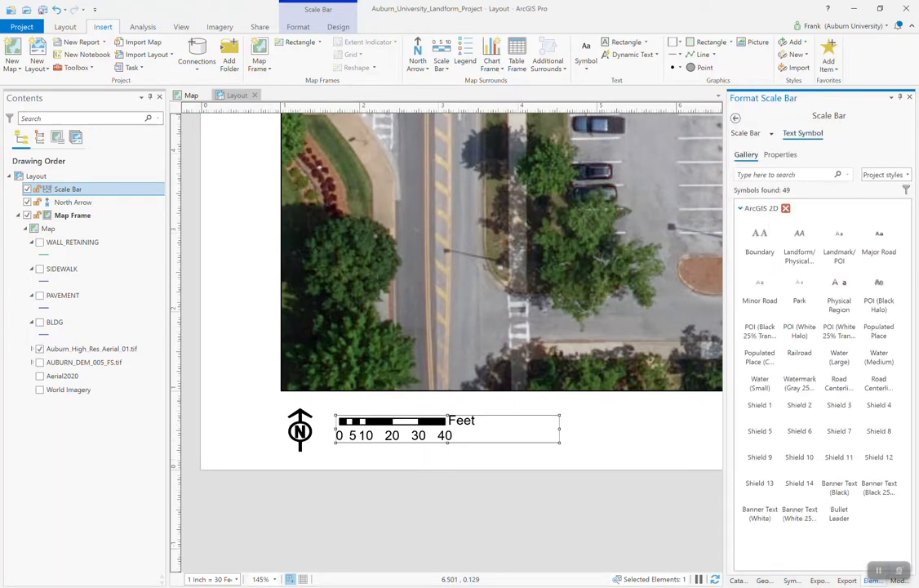
pyautogui.click(781, 155)
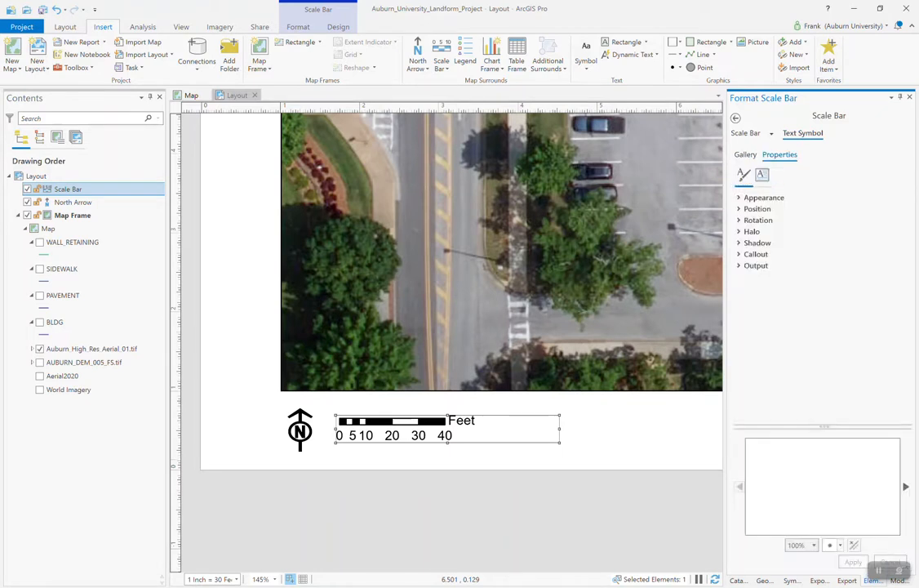
pyautogui.click(763, 176)
pyautogui.click(744, 174)
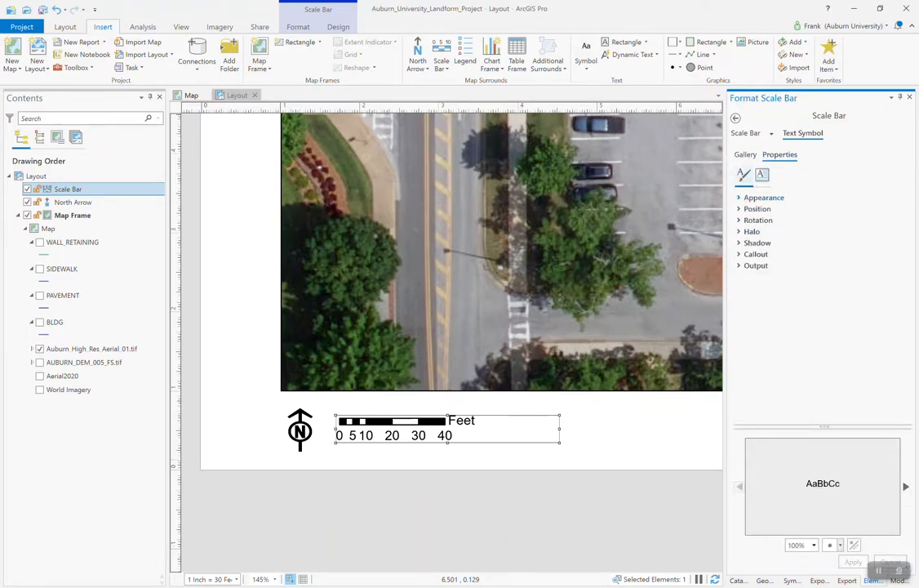
pyautogui.click(746, 155)
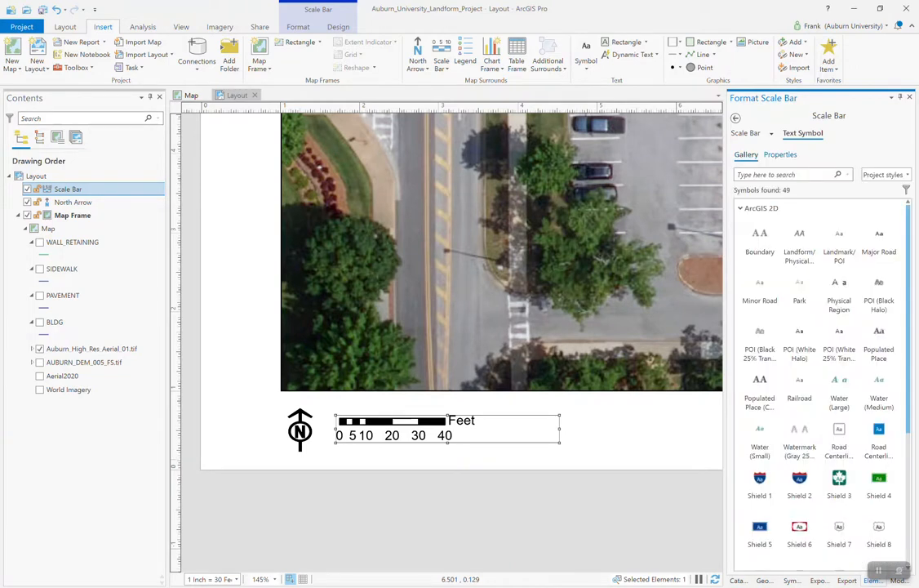
pyautogui.click(781, 155)
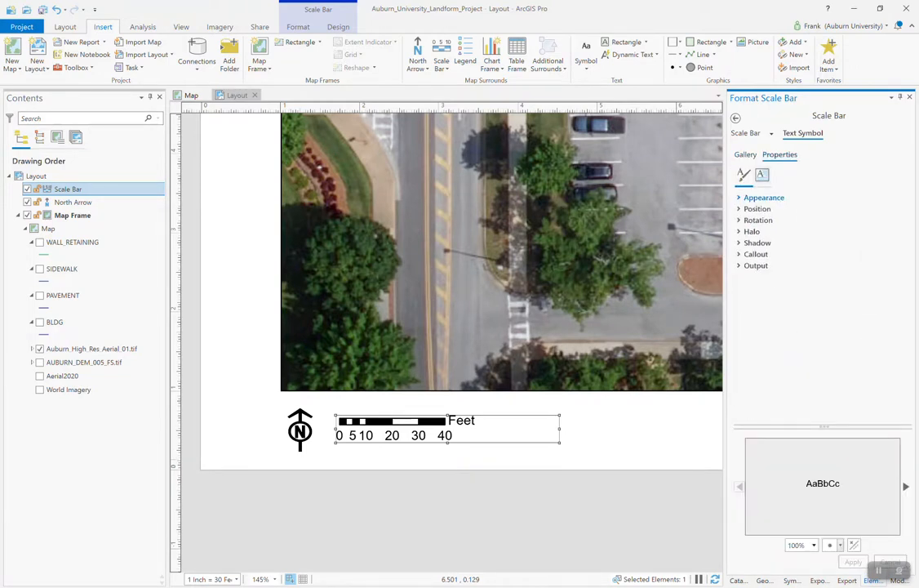
pyautogui.click(763, 198)
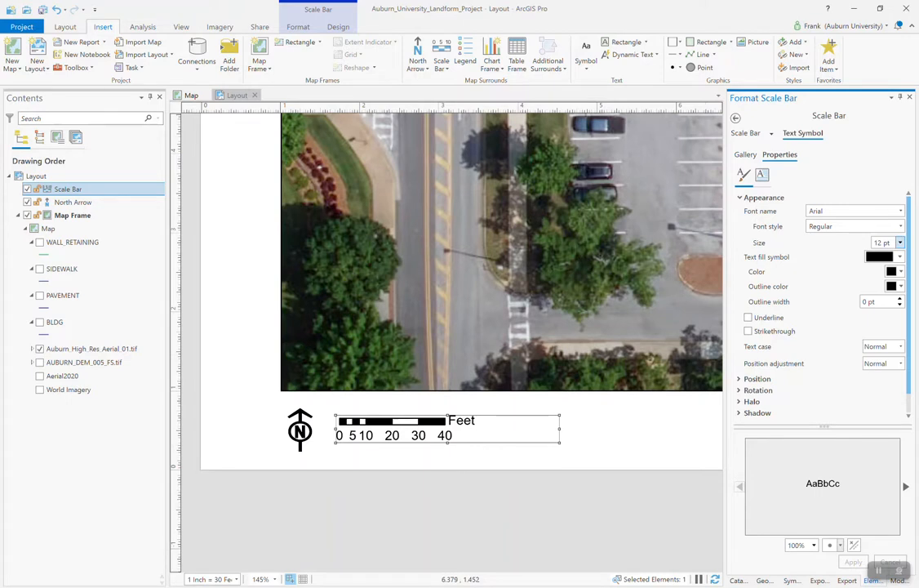
pyautogui.click(900, 242)
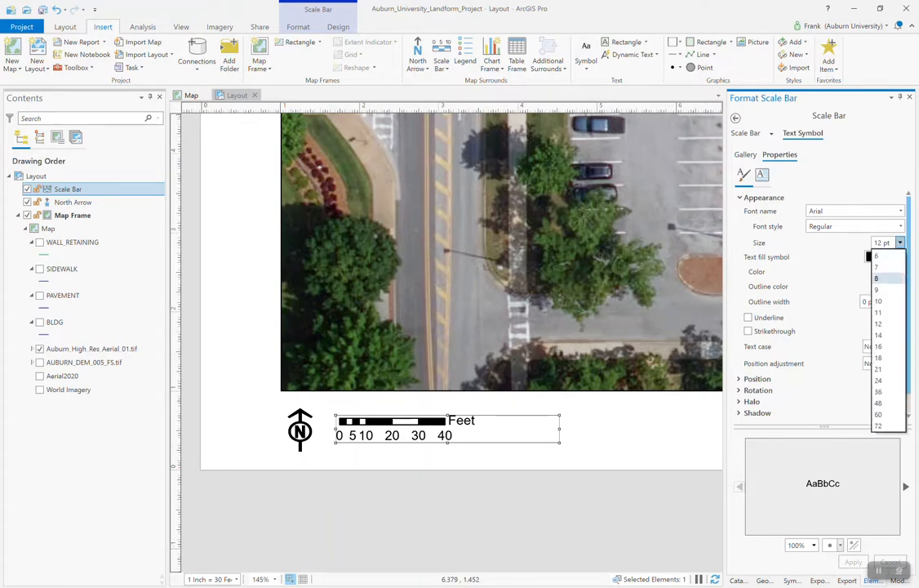
pyautogui.click(878, 278)
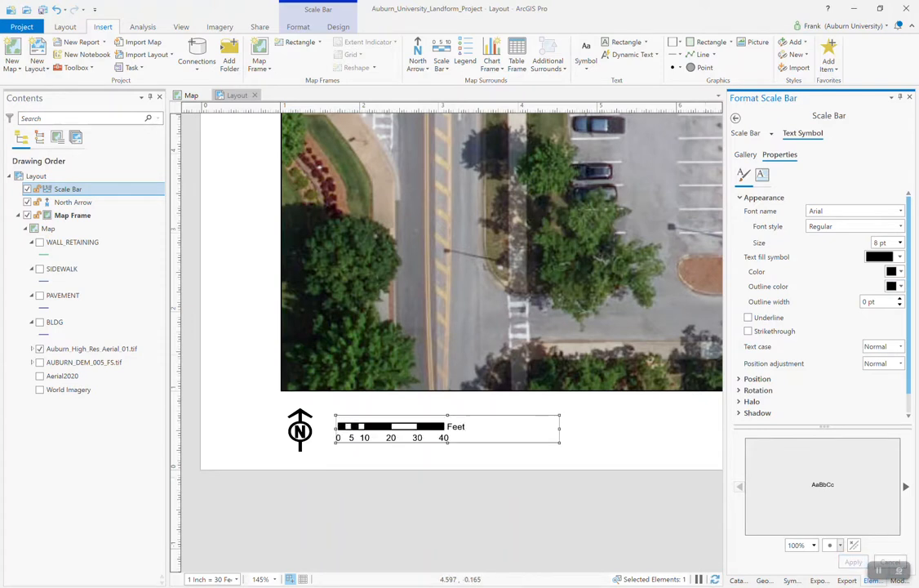
pyautogui.click(900, 242)
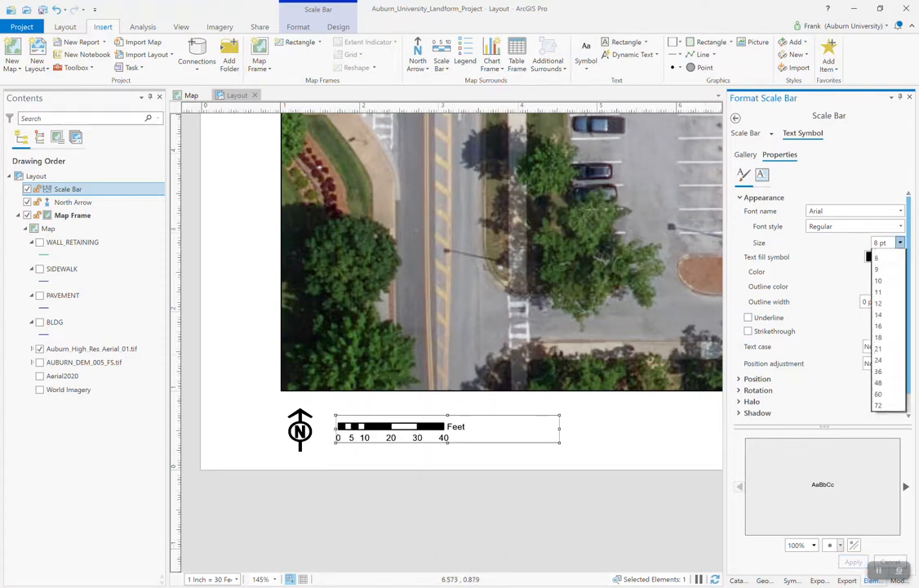
pyautogui.click(878, 252)
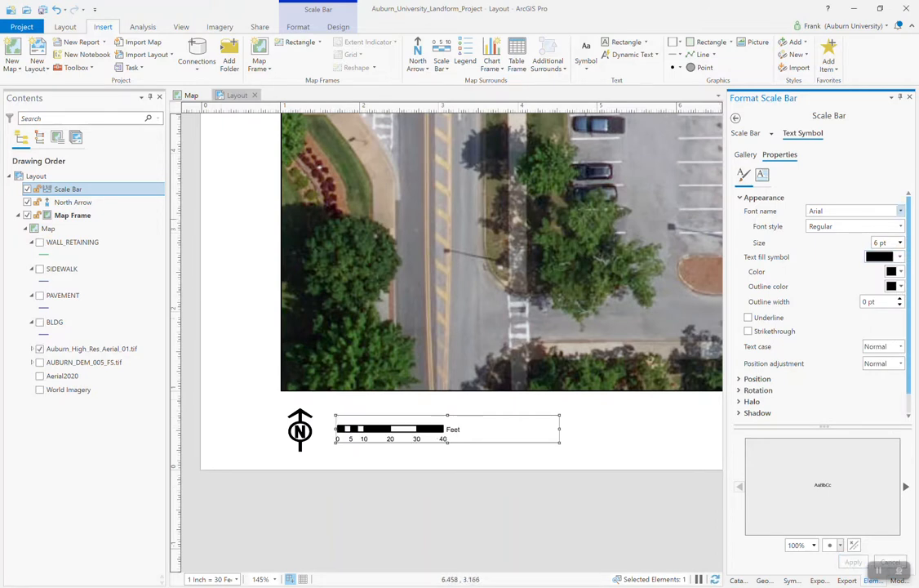
pyautogui.click(458, 519)
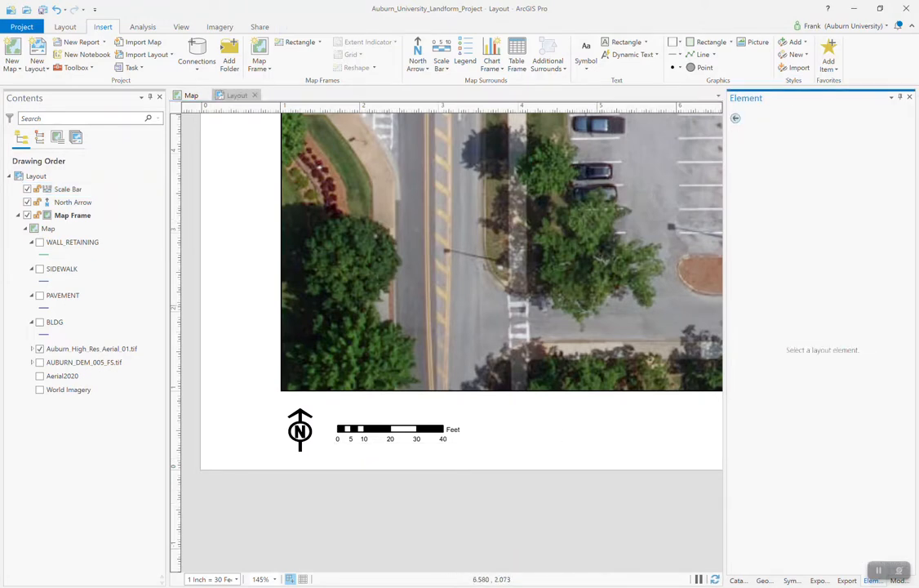
# - Widen the scale bar below the map frame to about 4.3 inches so that it spans 0 to 120 feet
pyautogui.scroll(-3, 490, 286)
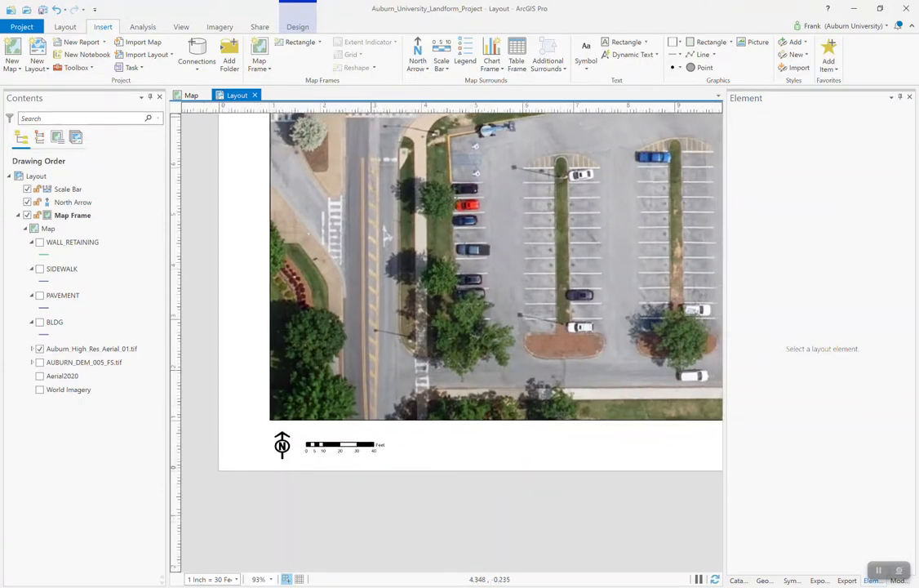
pyautogui.scroll(4, 449, 262)
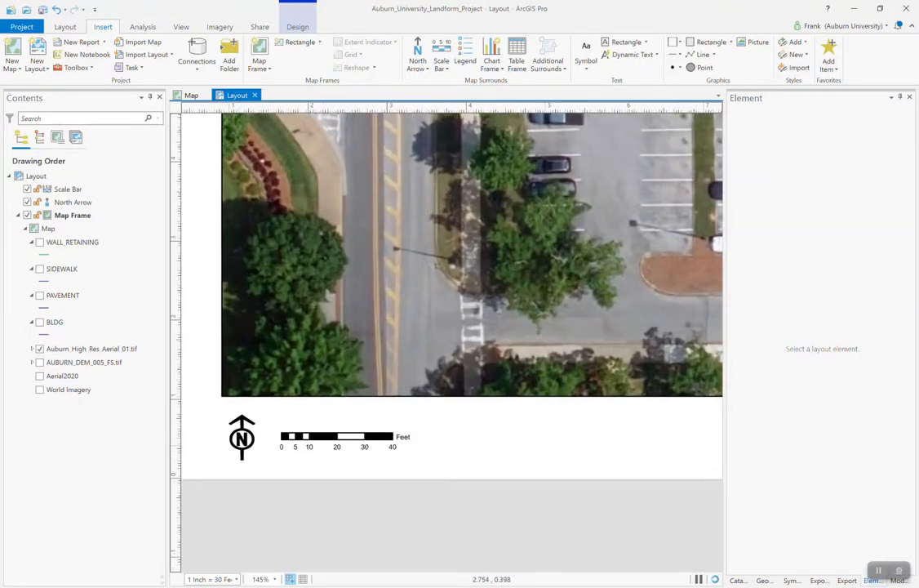
pyautogui.scroll(-2, 450, 286)
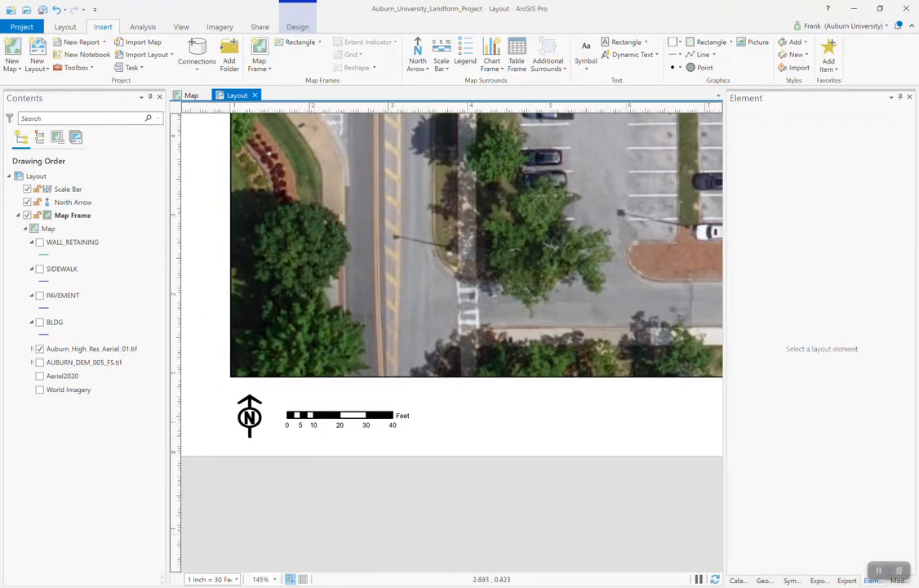
pyautogui.click(388, 416)
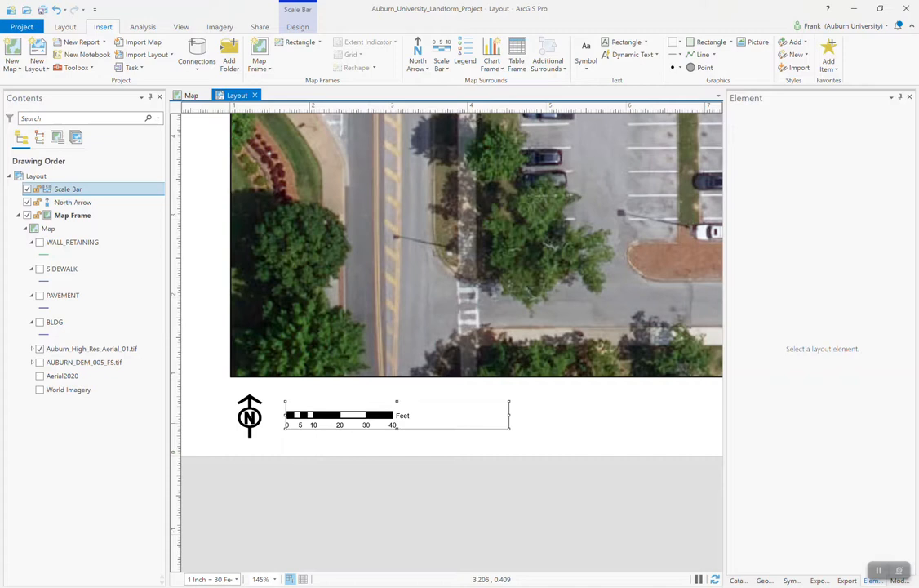
pyautogui.moveTo(509, 415); pyautogui.dragTo(574, 415)
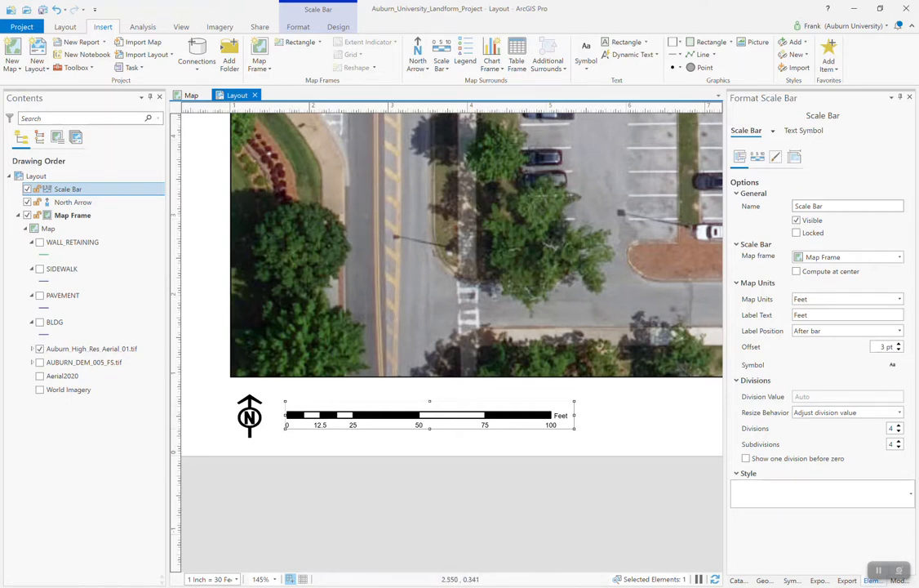
pyautogui.moveTo(575, 416); pyautogui.dragTo(629, 417)
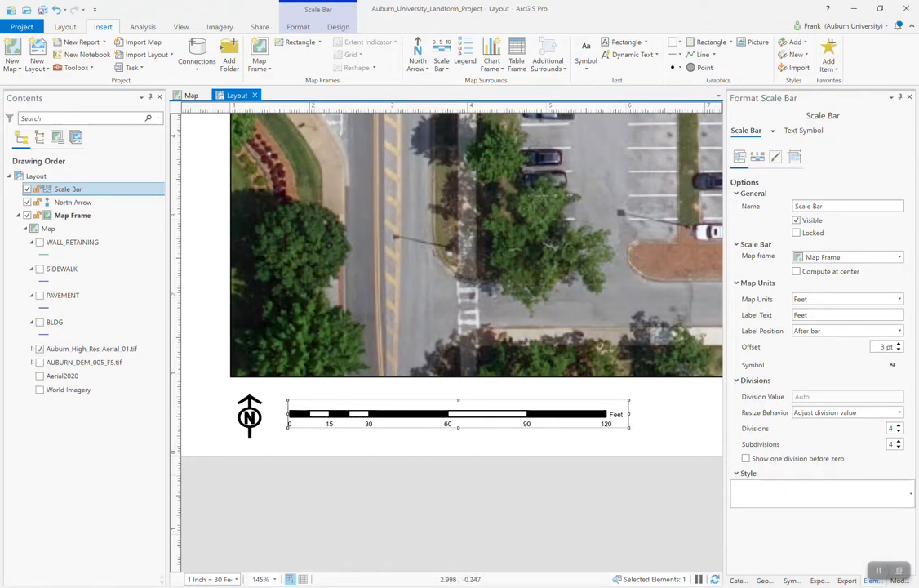
pyautogui.click(400, 509)
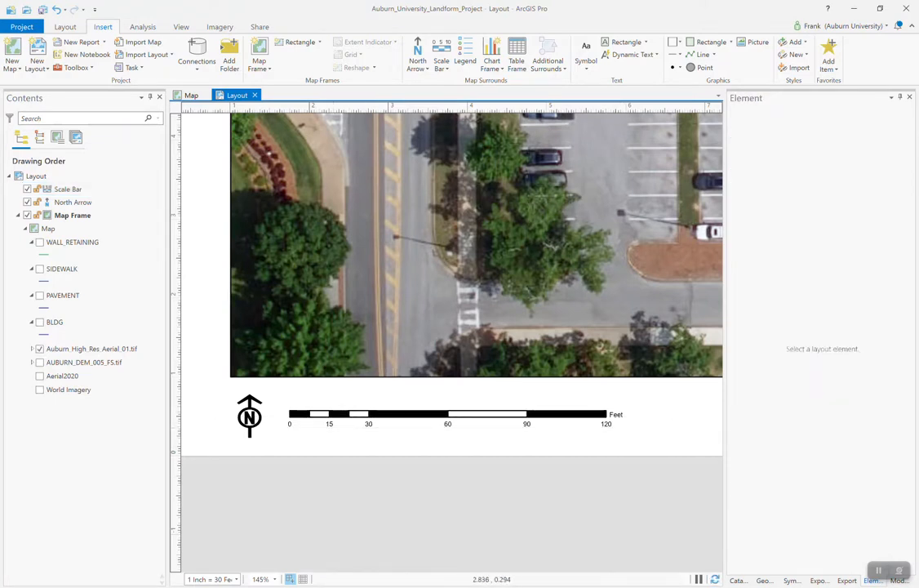
# - Check the scale bar and north arrow against the whole layout page and save the project
pyautogui.scroll(-3, 441, 510)
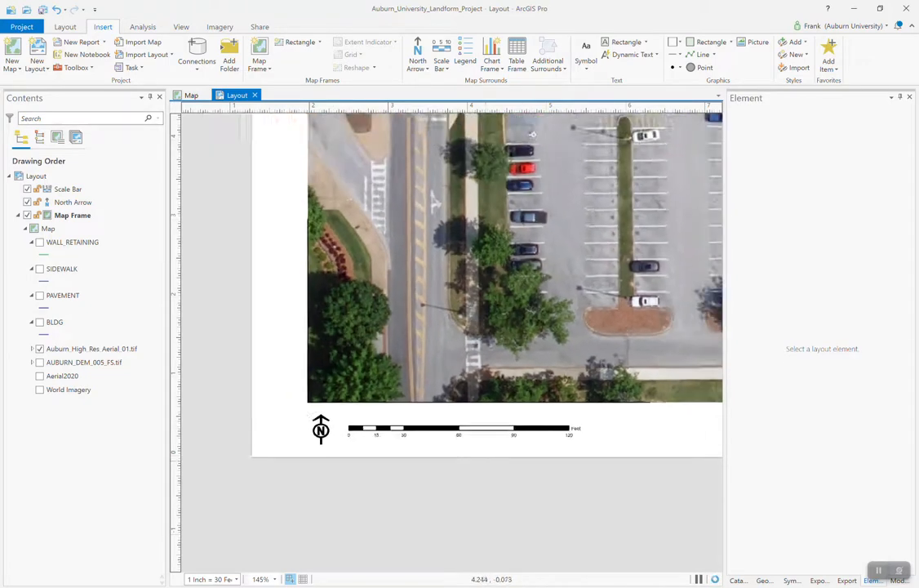
pyautogui.scroll(-3, 451, 285)
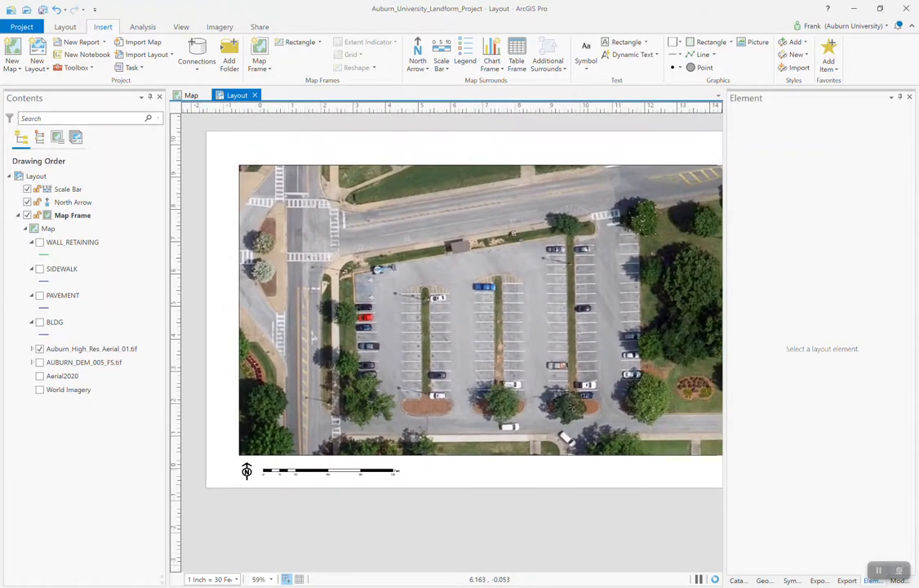
pyautogui.moveTo(415, 468)
pyautogui.mouseDown()
pyautogui.moveTo(352, 468)
pyautogui.moveTo(414, 473)
pyautogui.mouseUp()
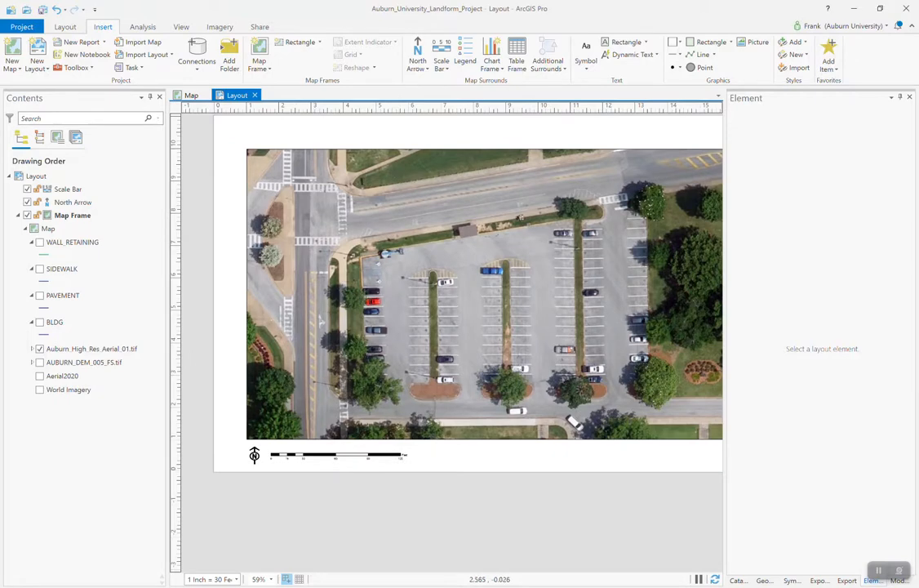
pyautogui.scroll(2, 292, 470)
pyautogui.scroll(3, 259, 456)
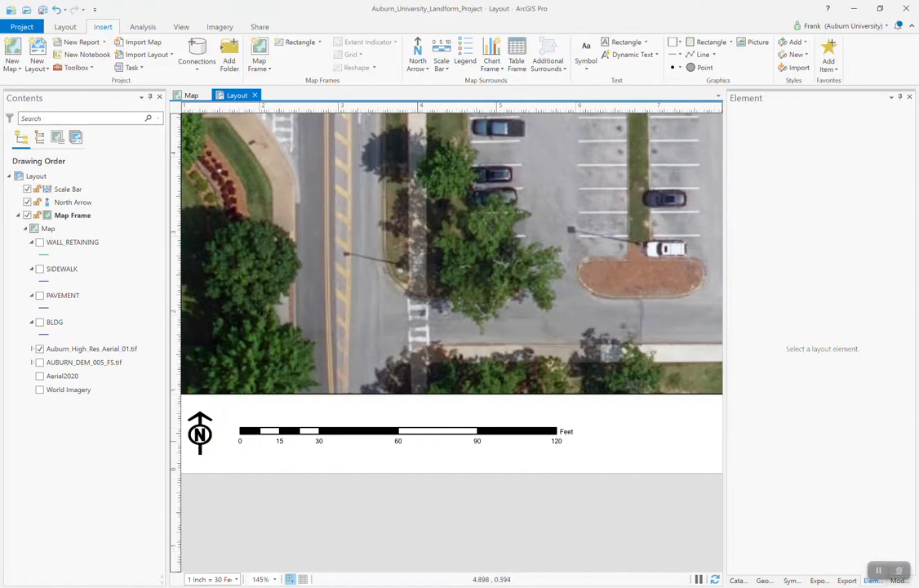
pyautogui.scroll(-2, 492, 437)
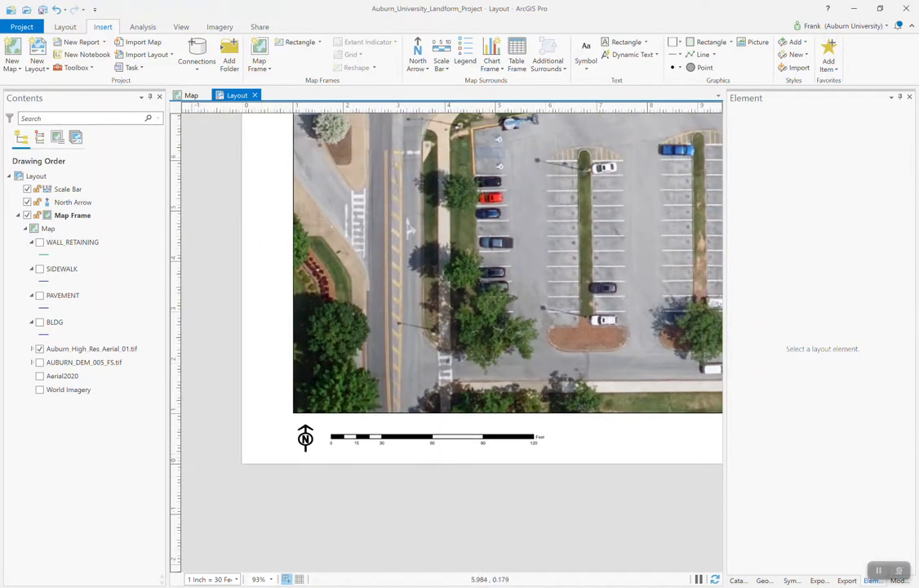
pyautogui.scroll(-2, 449, 327)
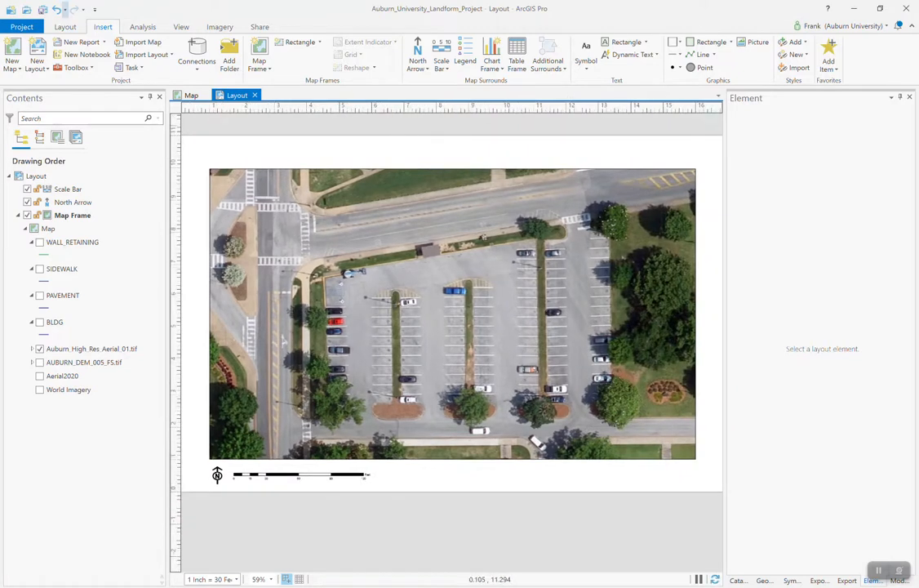
pyautogui.click(42, 9)
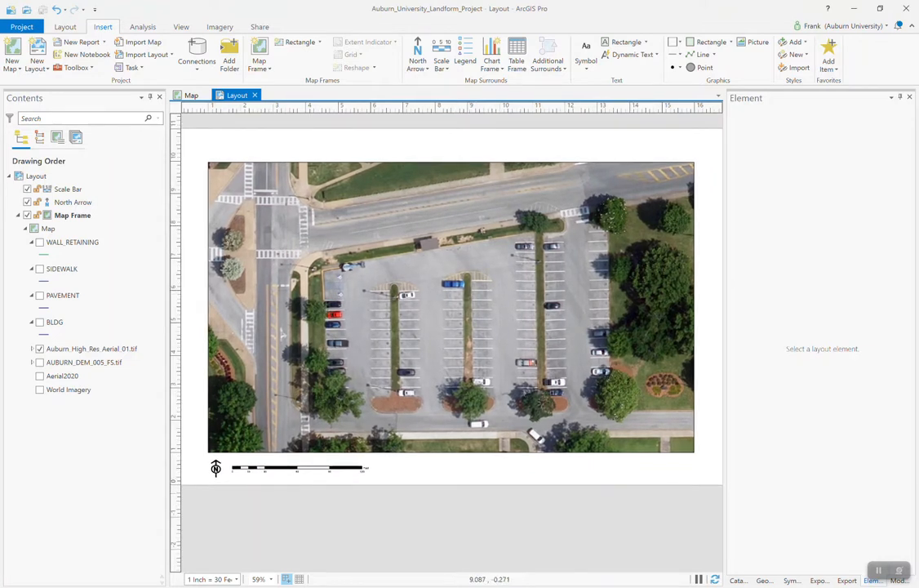
# - Start exporting the layout to a file and choose PDF as the file type
pyautogui.click(259, 27)
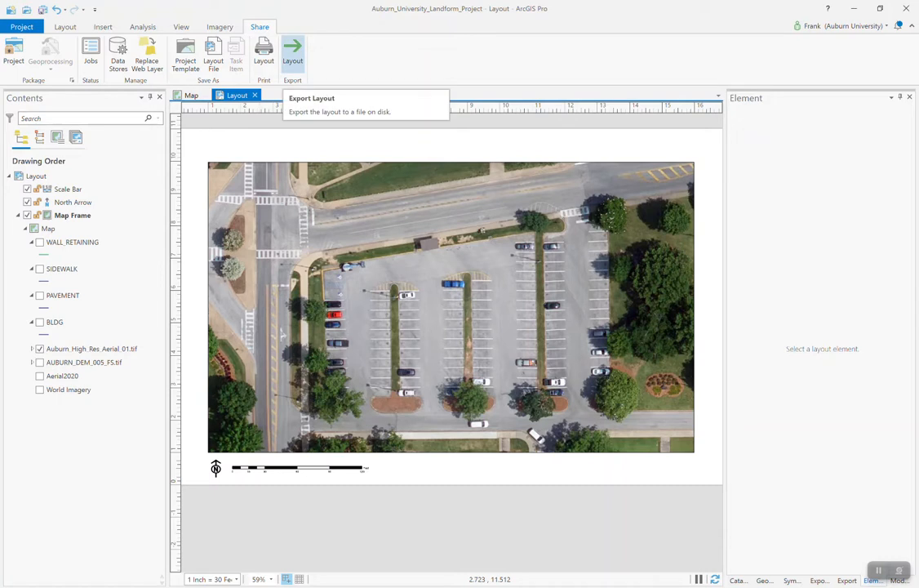
pyautogui.click(293, 54)
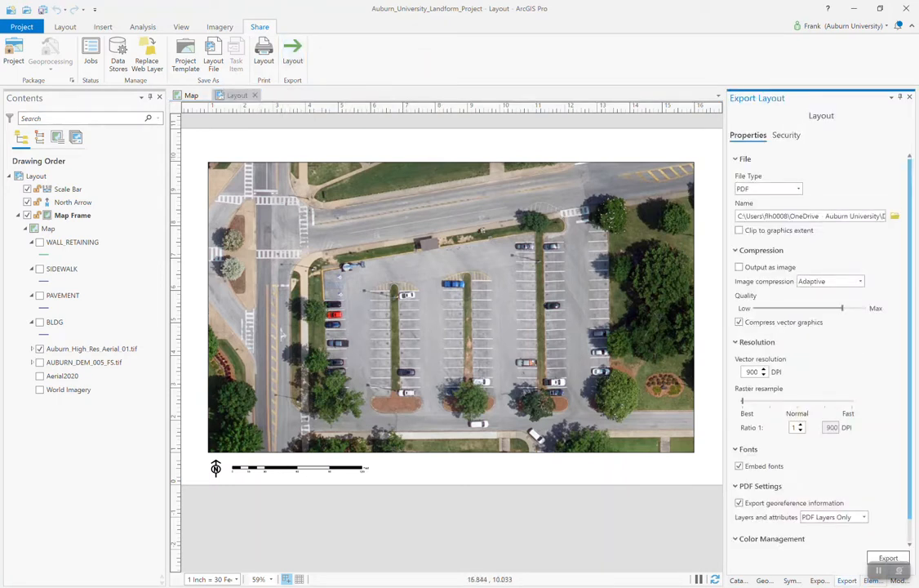
pyautogui.click(799, 188)
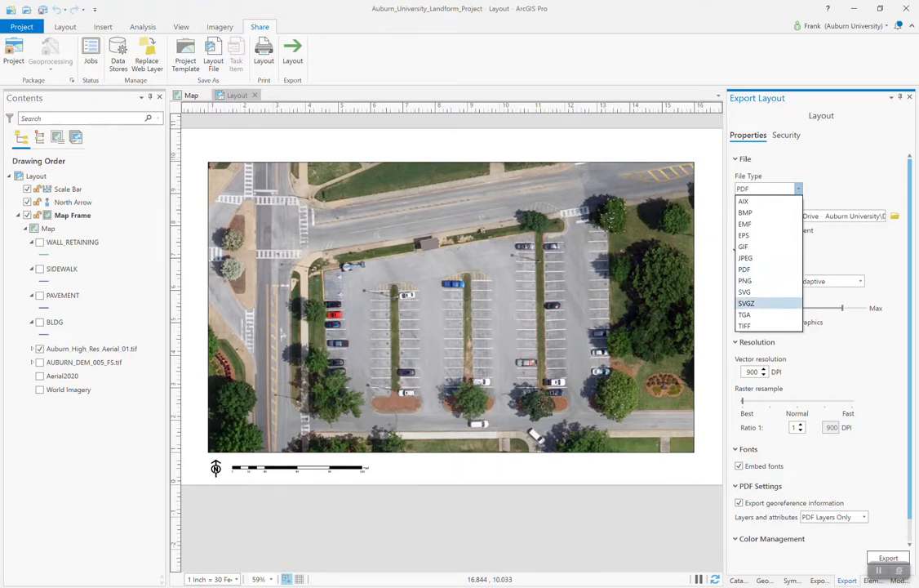
pyautogui.click(746, 269)
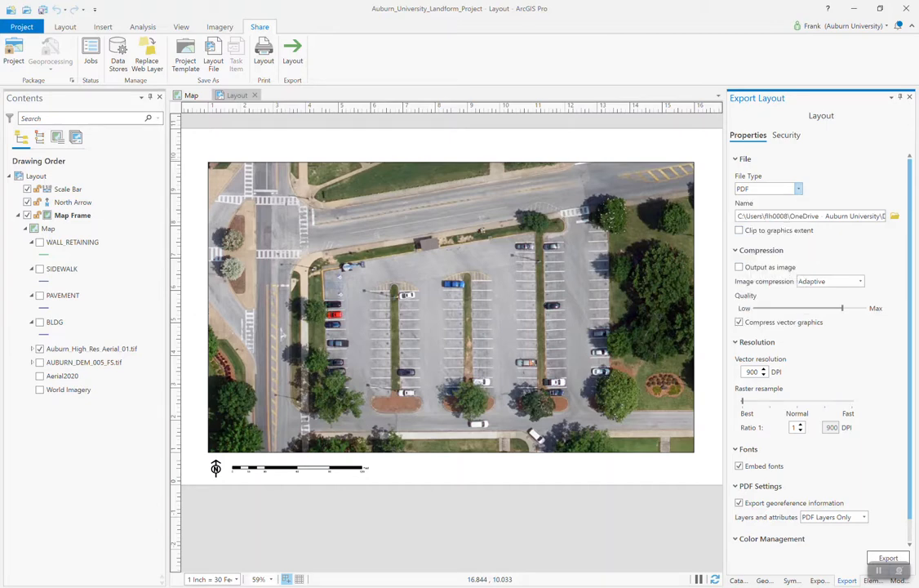
# - Set the PDF's destination to the Desktop folder, with "_Aerial" in the file name
pyautogui.click(895, 216)
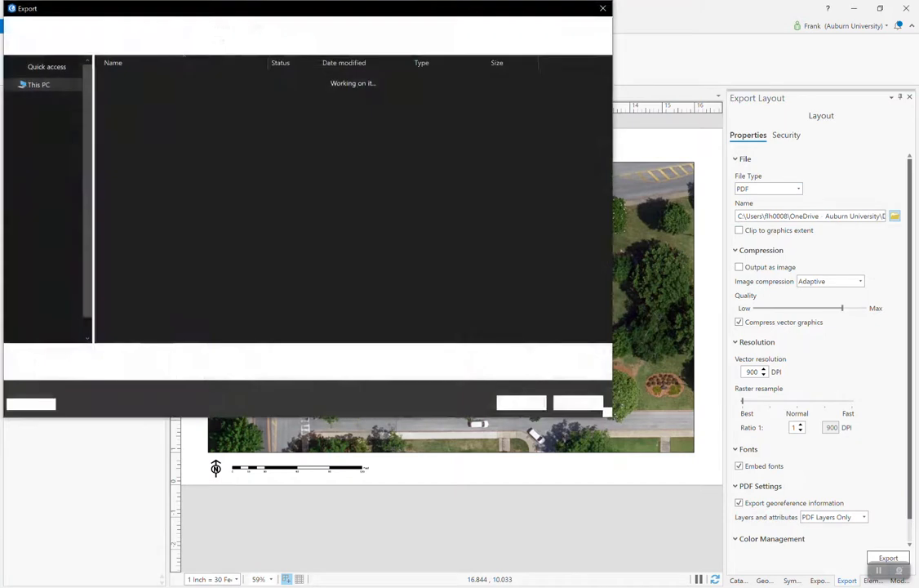
pyautogui.click(44, 125)
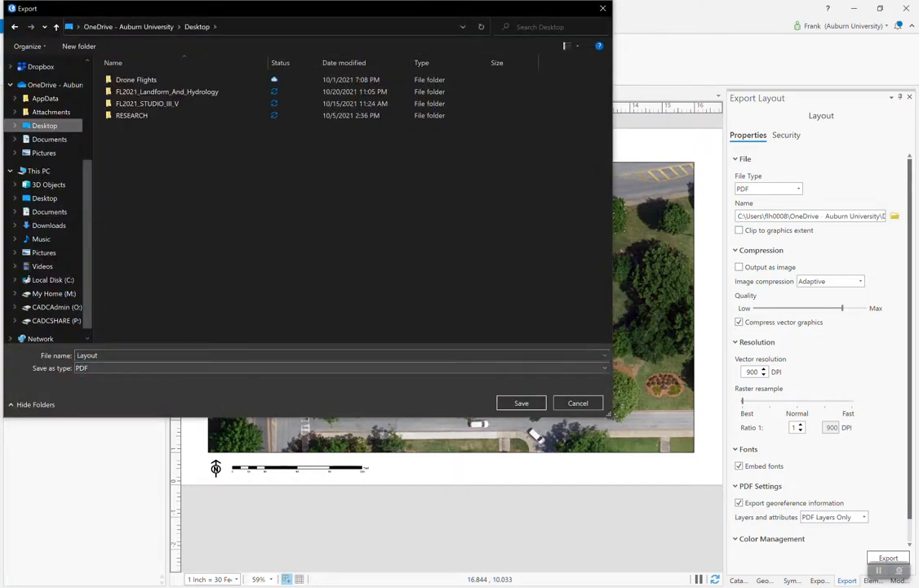
pyautogui.write('_Aerial')
pyautogui.press('Return')
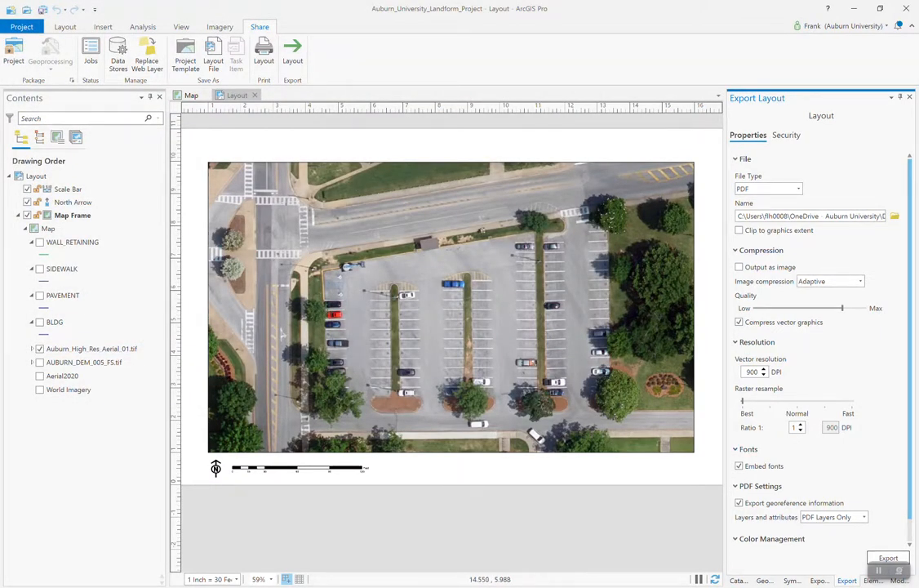
# - Set the vector resolution to 300 DPI and export the layout as a PDF
pyautogui.doubleClick(752, 372)
pyautogui.write('300')
pyautogui.scroll(-1, 820, 343)
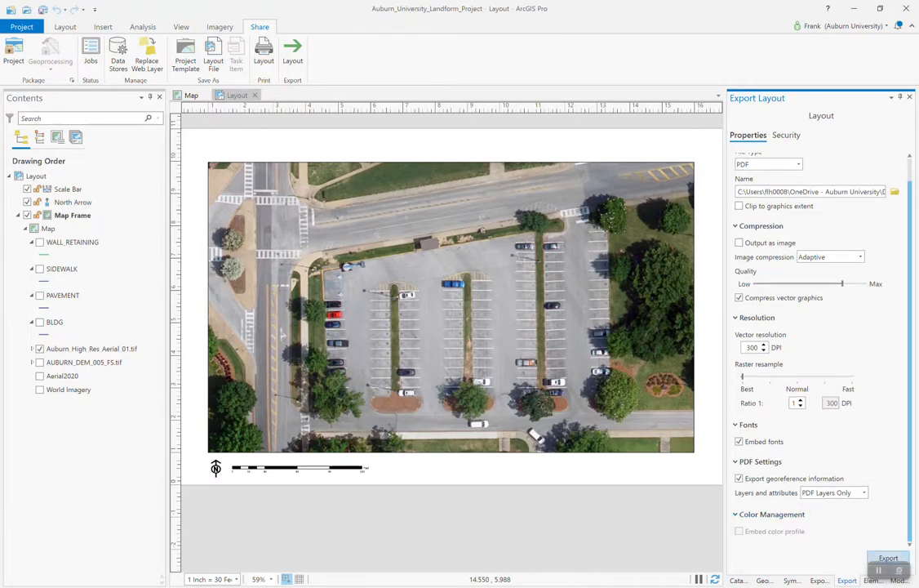
pyautogui.click(889, 558)
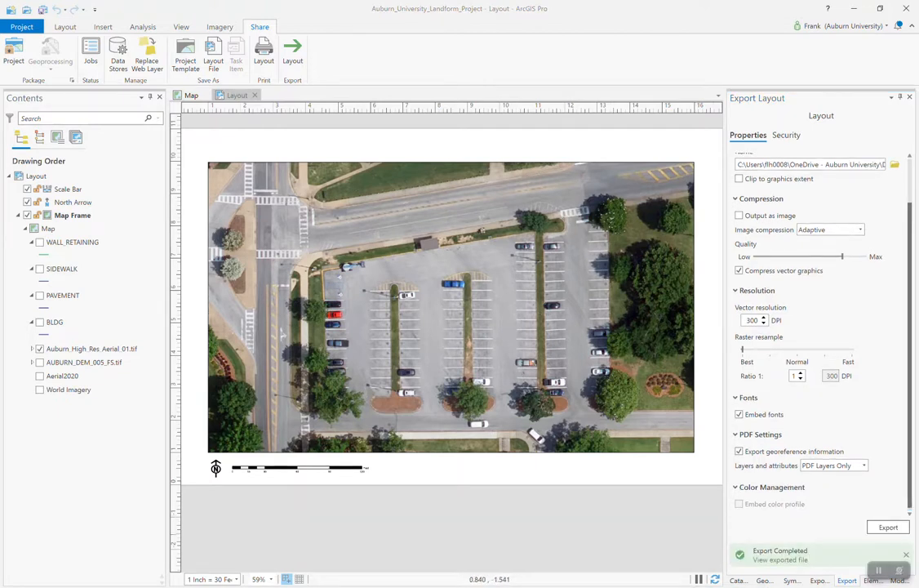
# - Open the exported Layout_Aerial PDF from the Desktop folder in Acrobat, check the whole page, close it, and return to ArcGIS Pro
pyautogui.rightClick(122, 586)
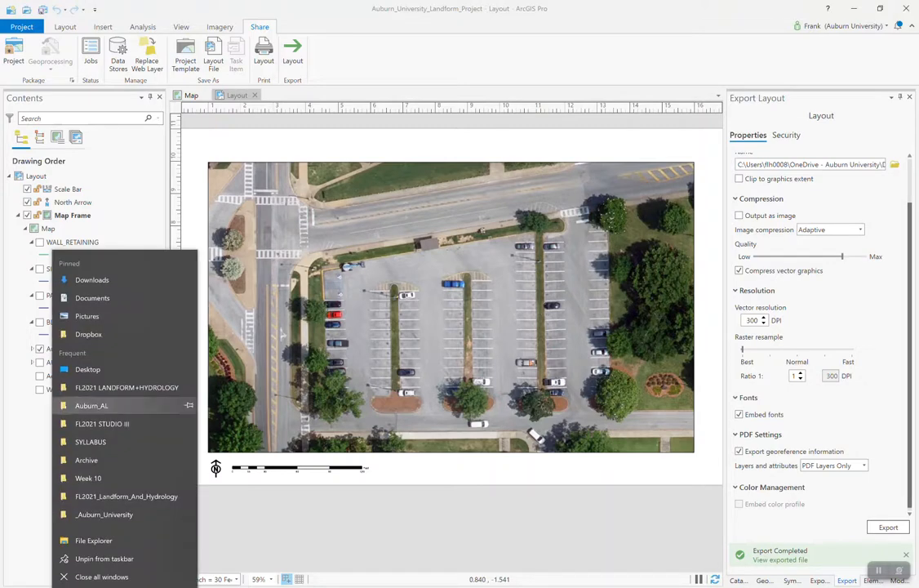
pyautogui.click(114, 370)
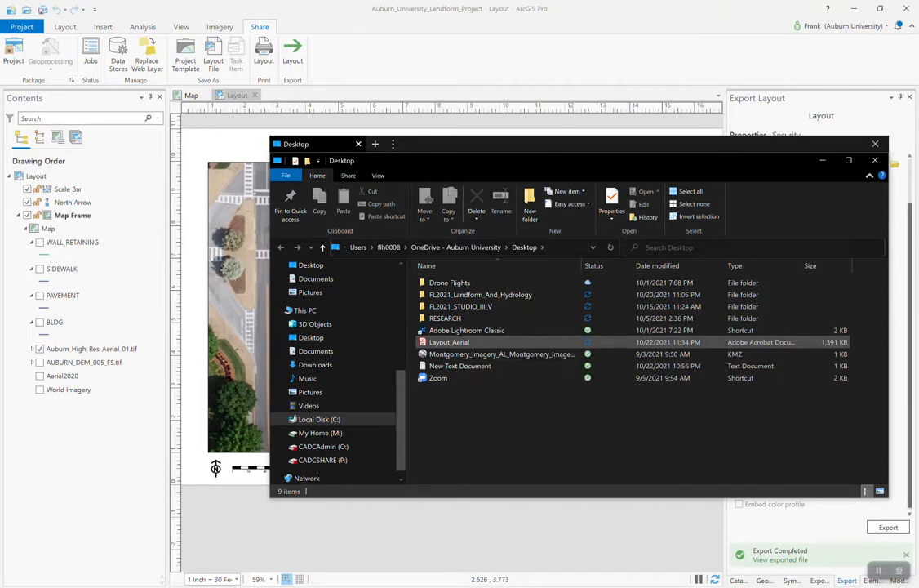
pyautogui.doubleClick(468, 342)
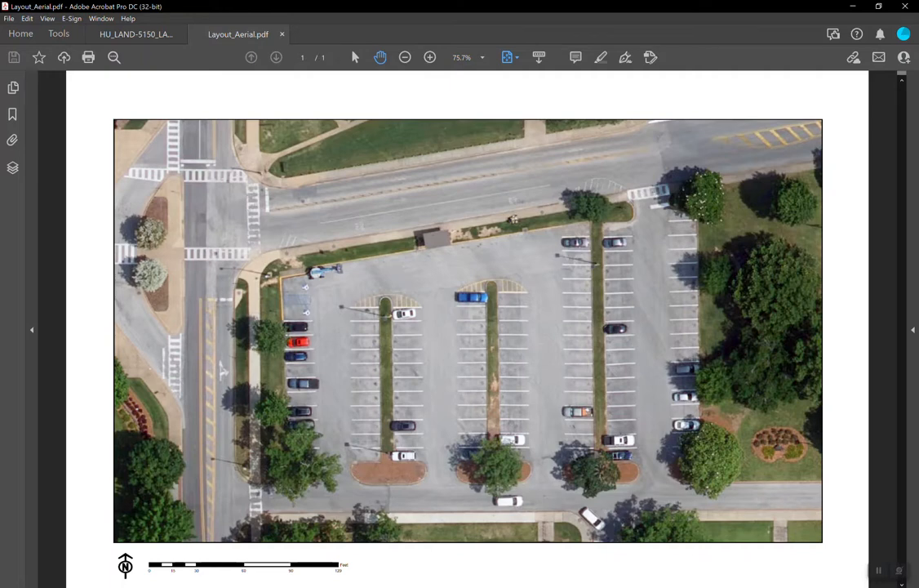
pyautogui.hotkey('ctrl', '-')
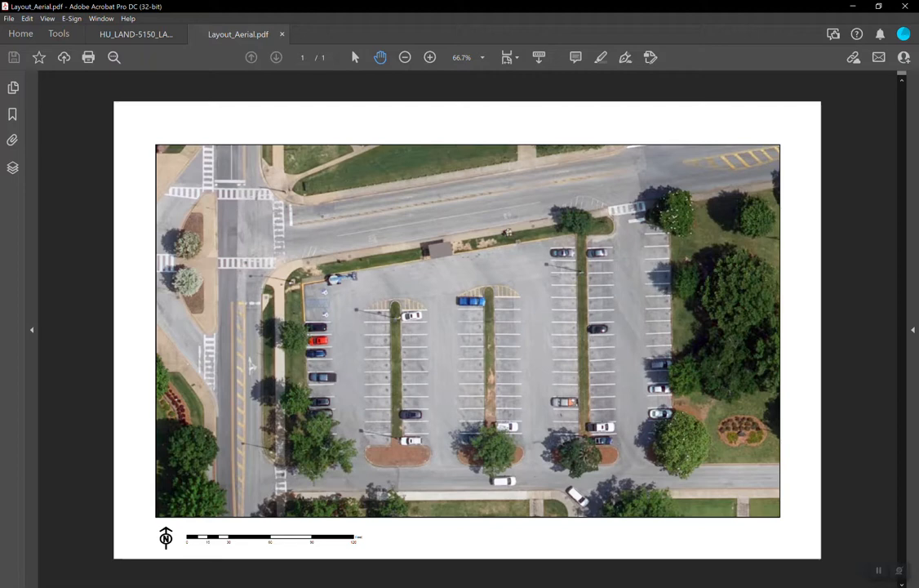
pyautogui.hotkey('ctrl', 'w')
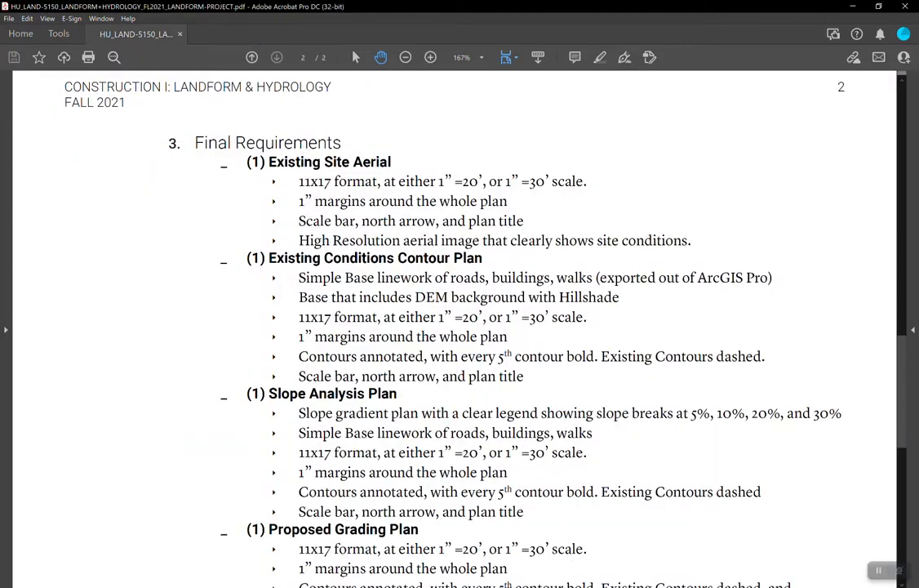
pyautogui.hotkey('alt', 'Tab')
pyautogui.hotkey('ctrl', 'w')
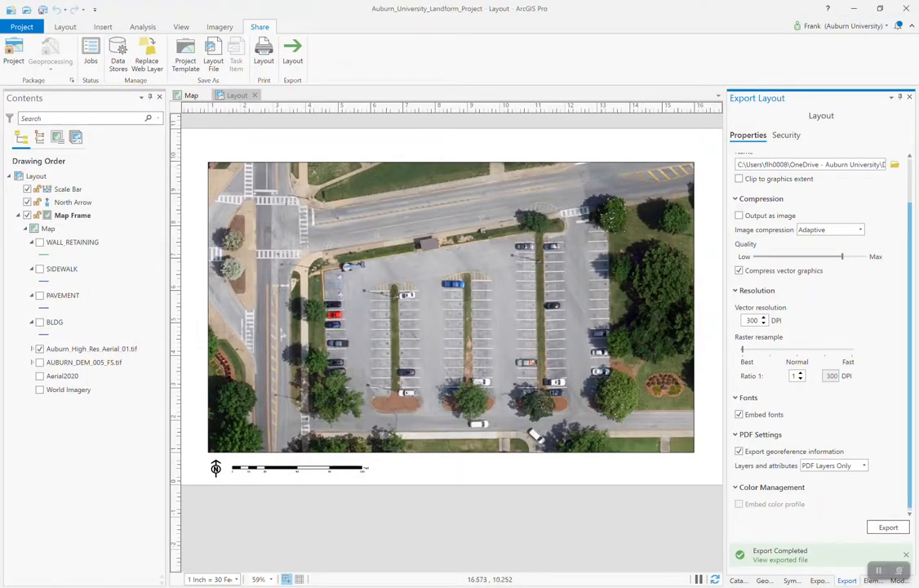
# - In the map view, hide Auburn_High_Res_Aerial_01.tif, show AUBURN_DEM_005_FS.tif, and go to the Parking Lot Site bookmark
pyautogui.click(191, 94)
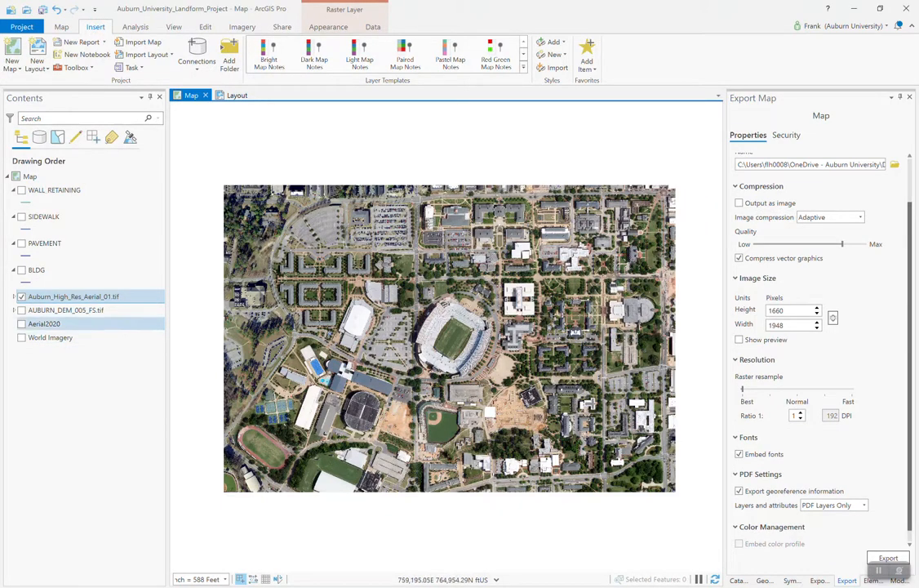
pyautogui.click(22, 296)
pyautogui.click(21, 310)
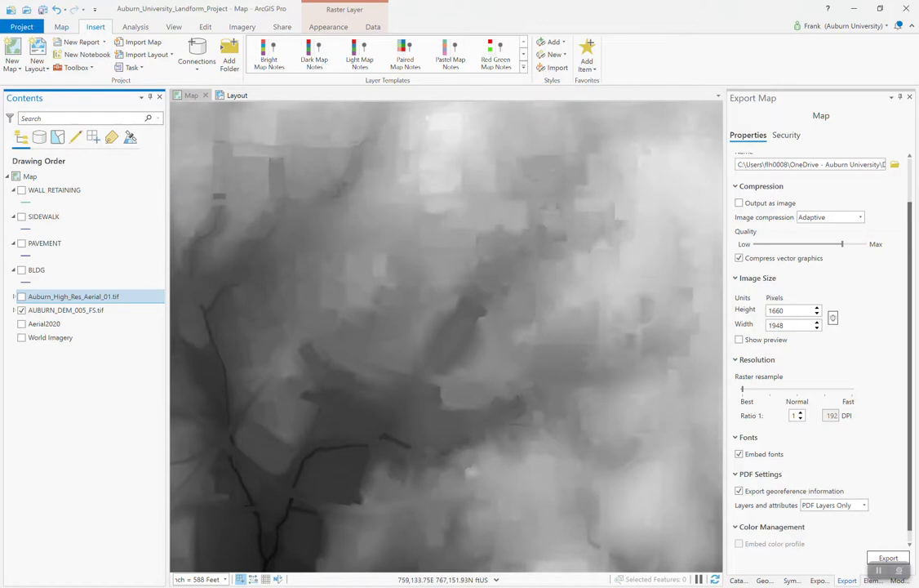
pyautogui.click(66, 310)
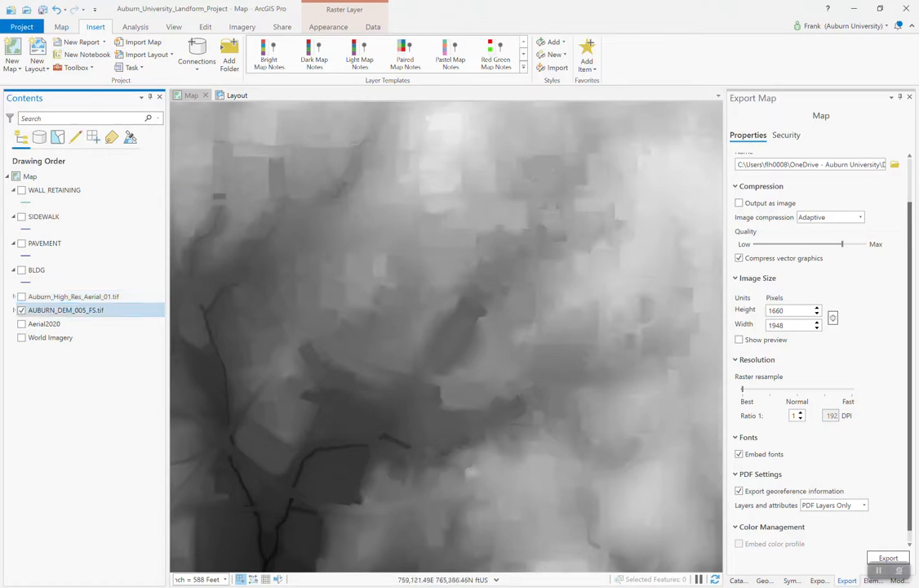
pyautogui.scroll(1, 115, 59)
pyautogui.click(143, 53)
pyautogui.click(157, 123)
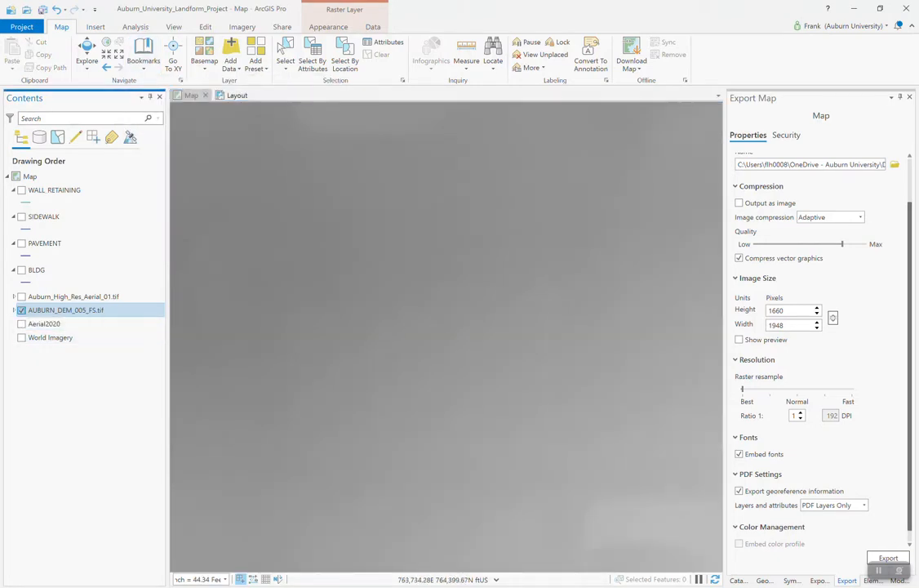
# - Display the high-resolution aerial instead of the DEM, widen the map view, and return to the Parking Lot Site bookmark
pyautogui.click(22, 310)
pyautogui.click(22, 324)
pyautogui.click(22, 324)
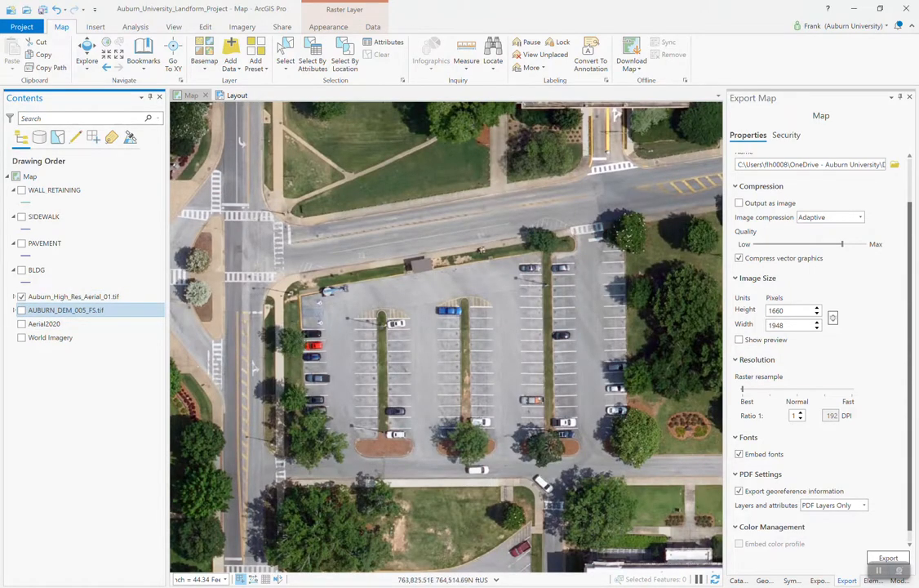
pyautogui.click(143, 54)
pyautogui.click(160, 120)
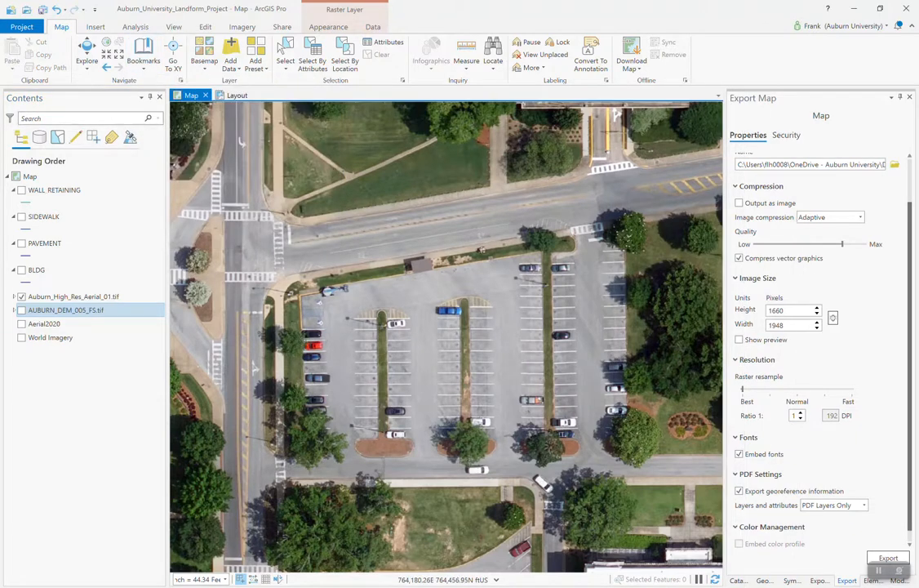
pyautogui.moveTo(725, 326); pyautogui.dragTo(810, 326)
pyautogui.click(144, 54)
pyautogui.click(161, 120)
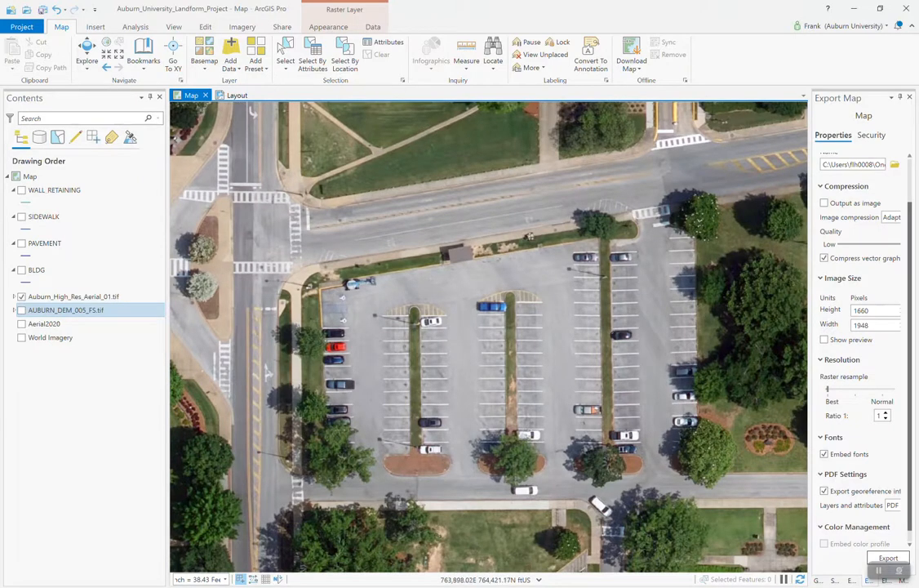
# - Turn off the high-resolution aerial, display the DEM layer, and widen the export pane slightly beside the map
pyautogui.keyDown('ctrl'); pyautogui.click(73, 297); pyautogui.keyUp('ctrl')
pyautogui.click(21, 296)
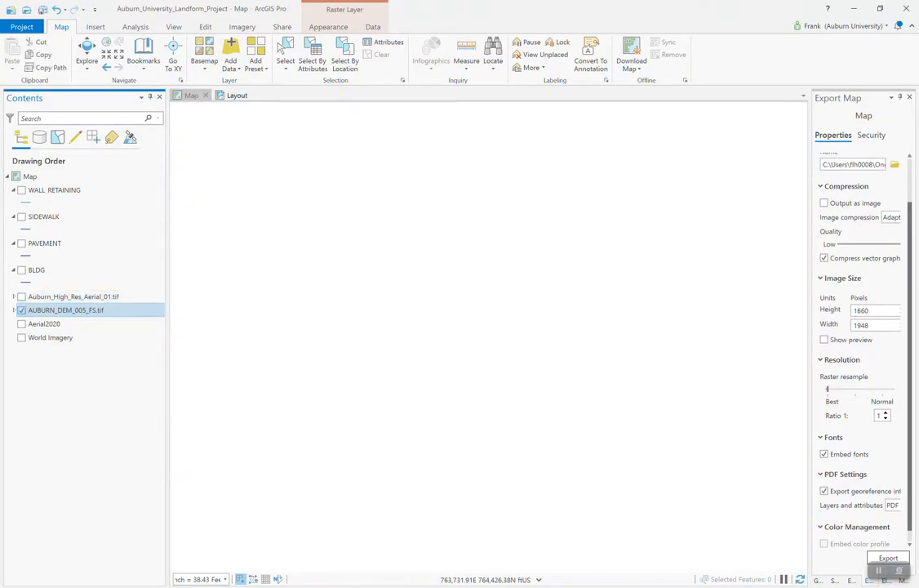
pyautogui.click(22, 310)
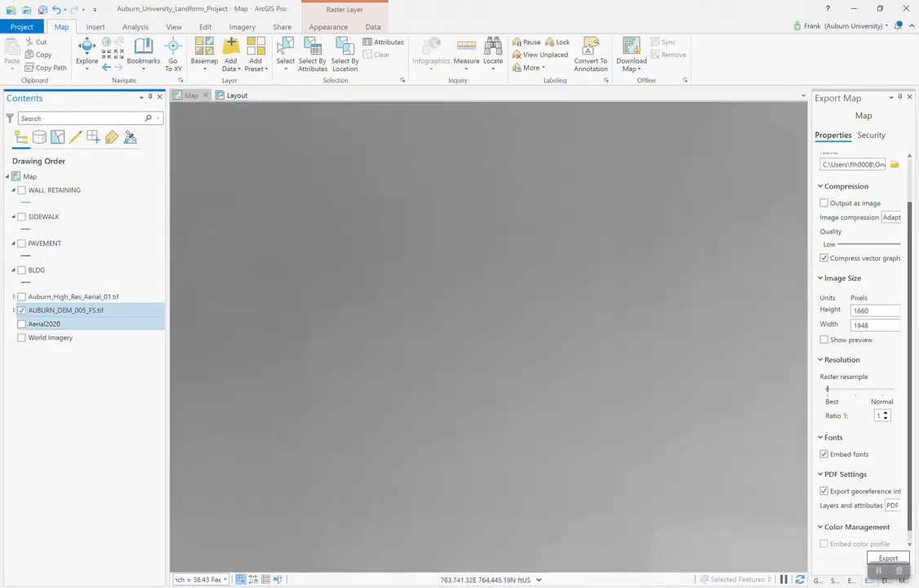
pyautogui.keyDown('ctrl'); pyautogui.click(44, 323); pyautogui.keyUp('ctrl')
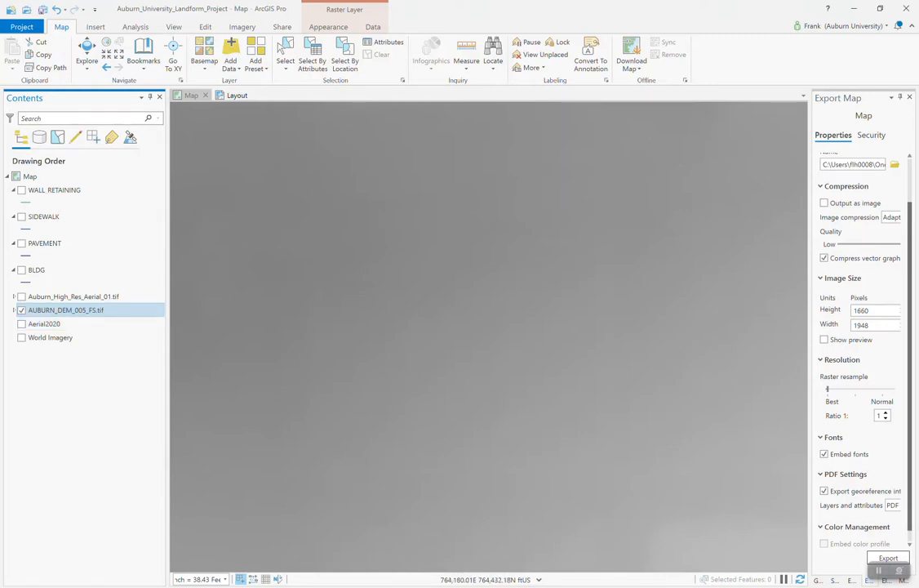
pyautogui.moveTo(810, 326); pyautogui.dragTo(768, 326)
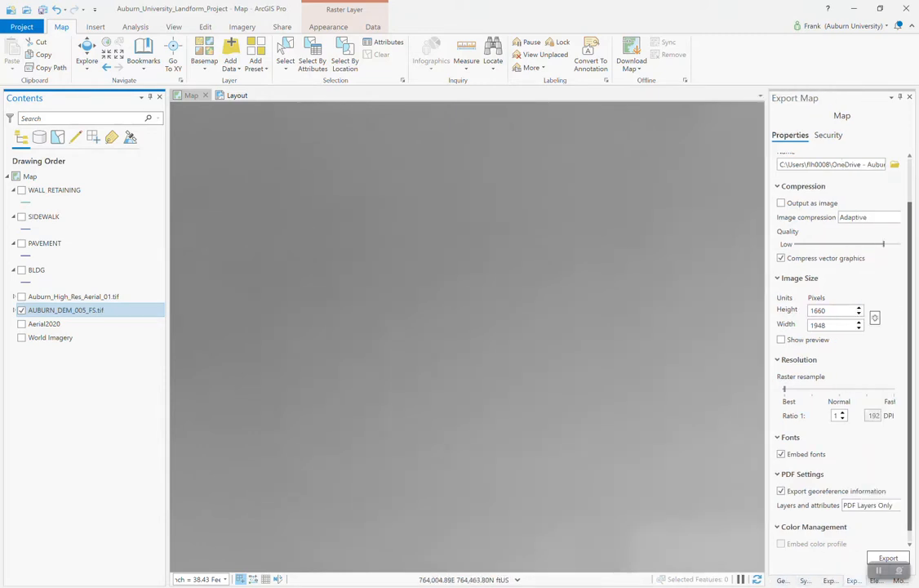
# - Search the geoprocessing tools for "contour" and open the 3D Analyst Contour tool
pyautogui.click(136, 26)
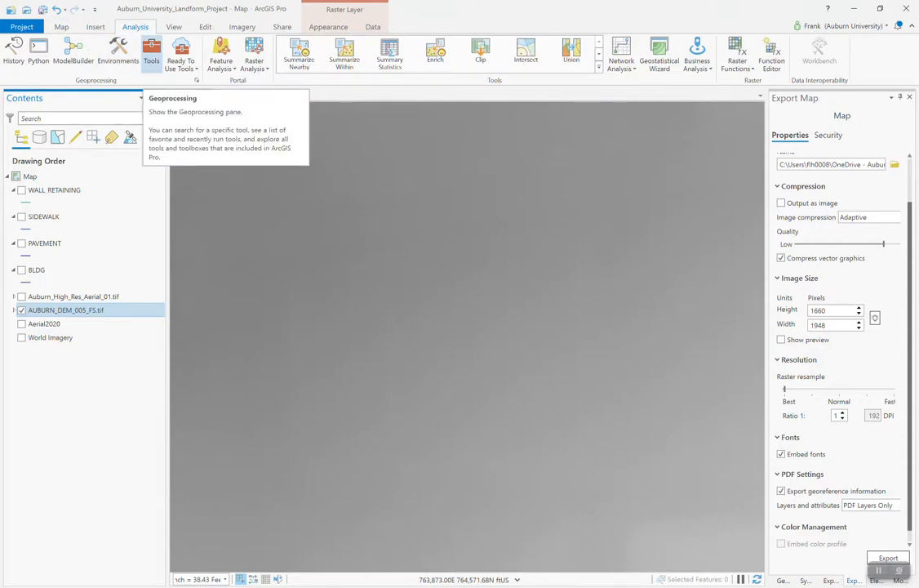
pyautogui.click(151, 56)
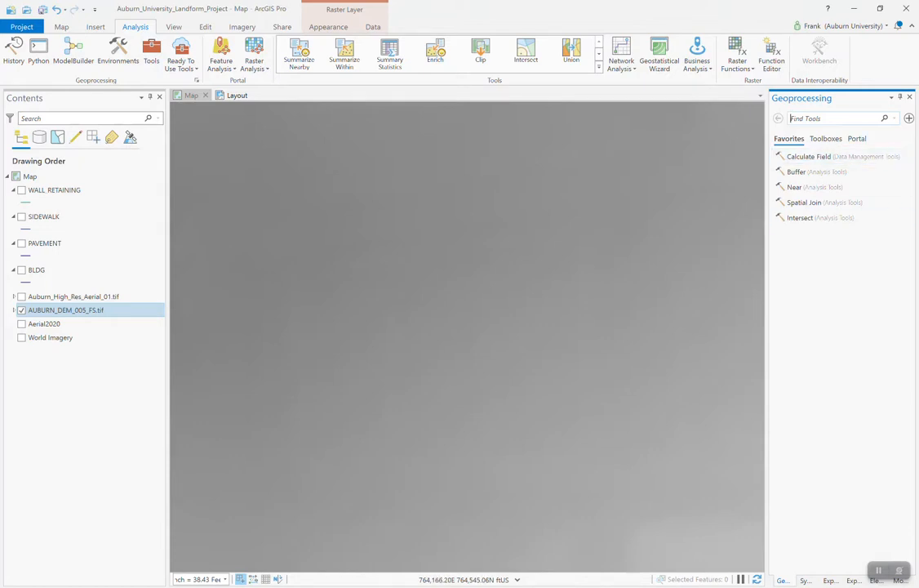
pyautogui.write('contour')
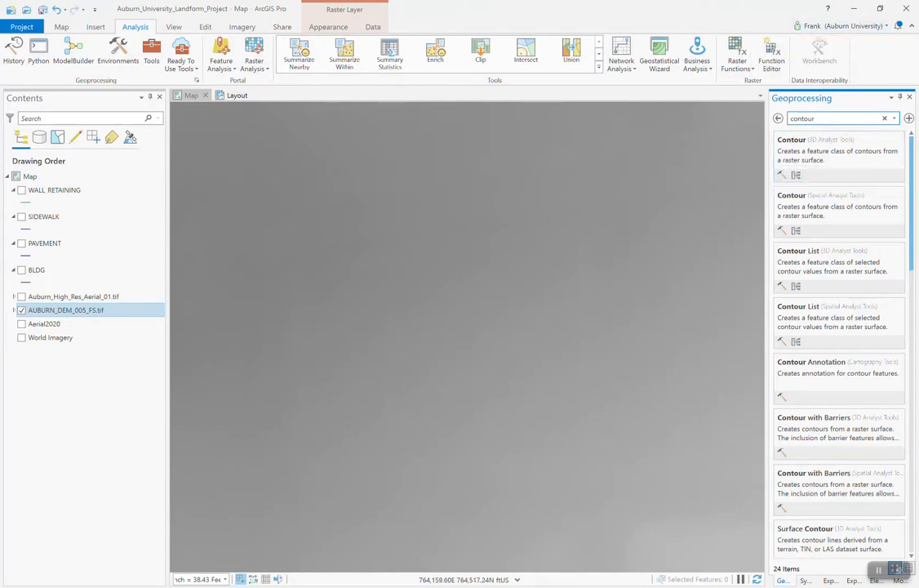
pyautogui.click(825, 152)
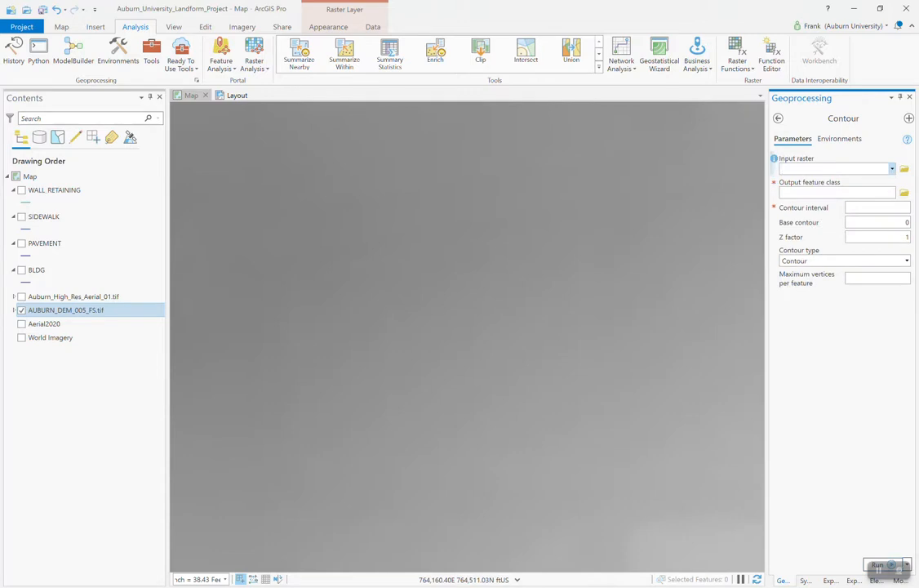
# - Set the contour input raster to AUBURN_DEM_005_FS.tif, the contour interval to 1, and the Z factor to 3.28084
pyautogui.scroll(2, 757, 184)
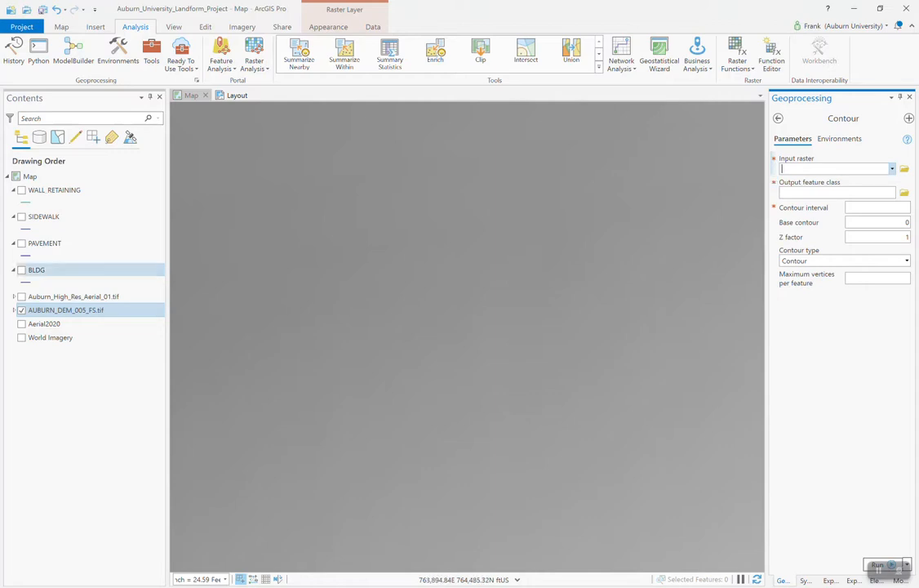
pyautogui.click(893, 169)
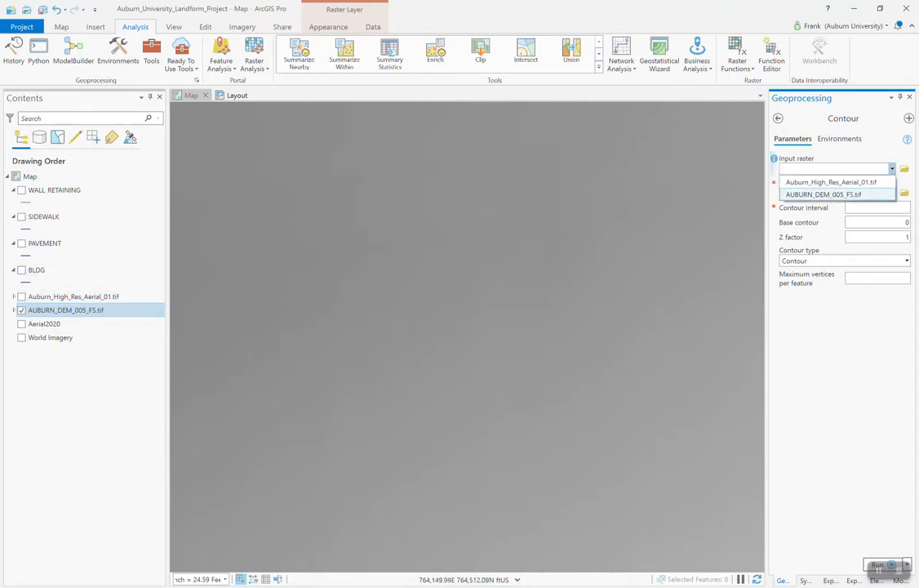
pyautogui.click(824, 194)
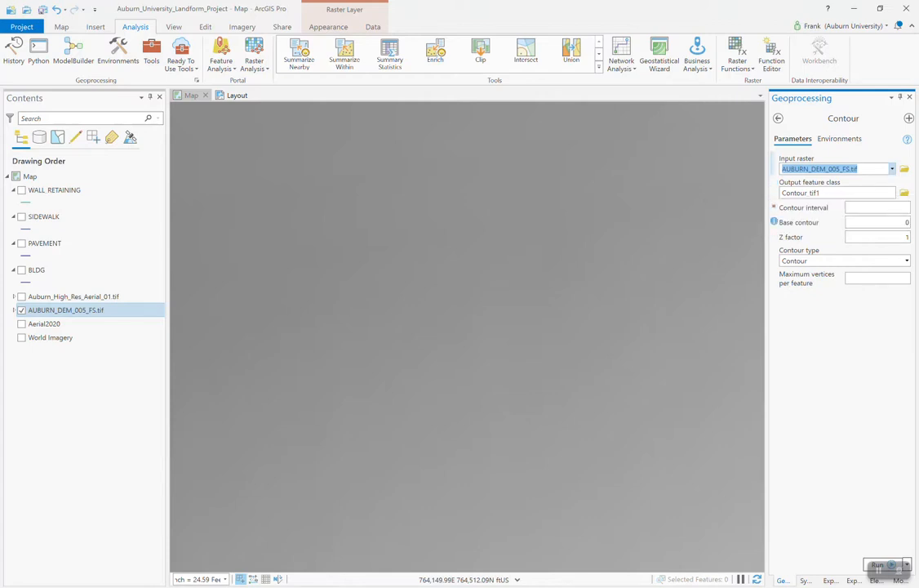
pyautogui.click(878, 208)
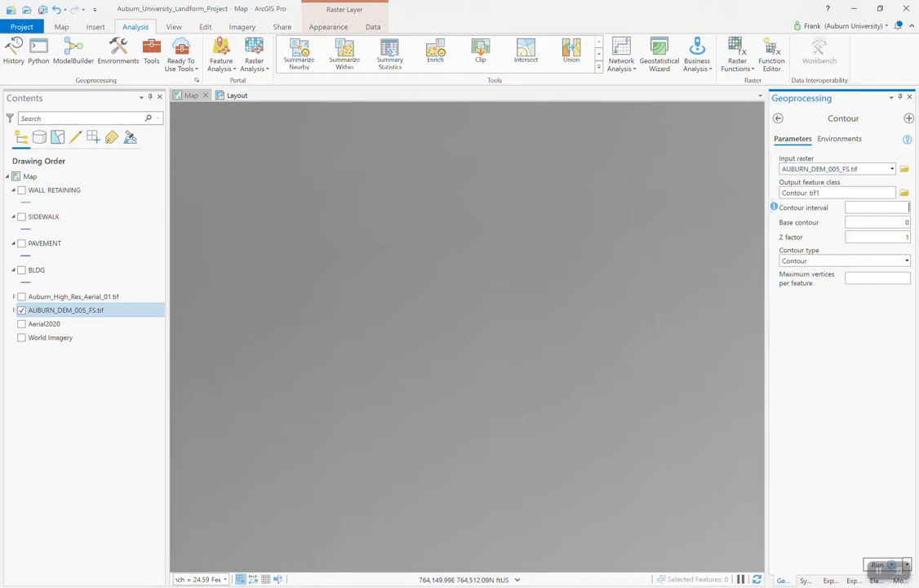
pyautogui.write('1')
pyautogui.doubleClick(907, 236)
pyautogui.write('3.28084')
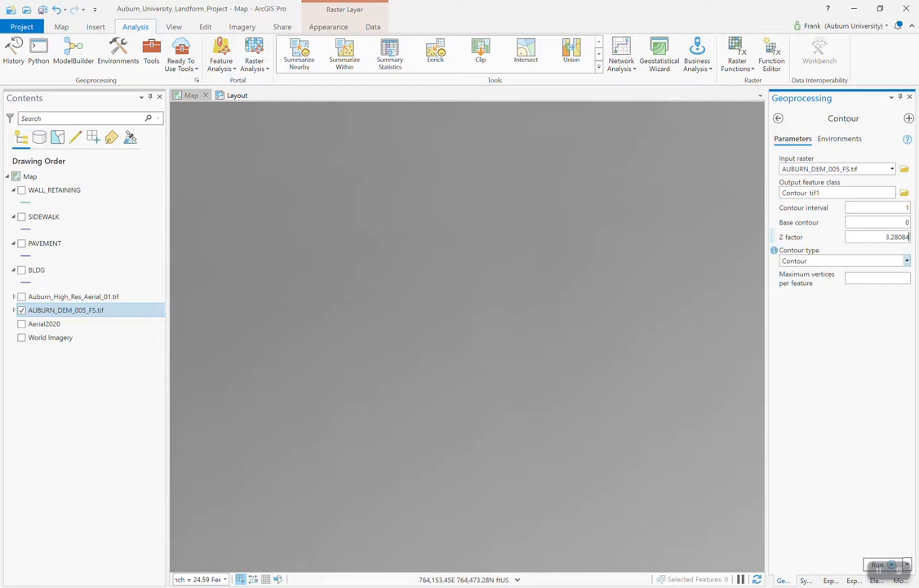
# - Set the processing extent to the current display extent at the Parking Lot Site bookmark and run the Contour tool
pyautogui.click(839, 138)
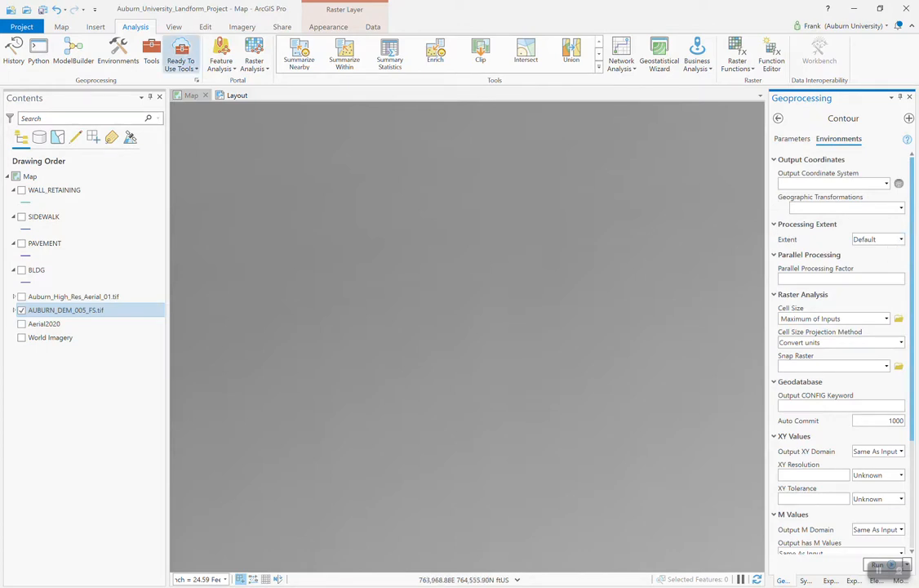
pyautogui.click(61, 27)
pyautogui.click(143, 54)
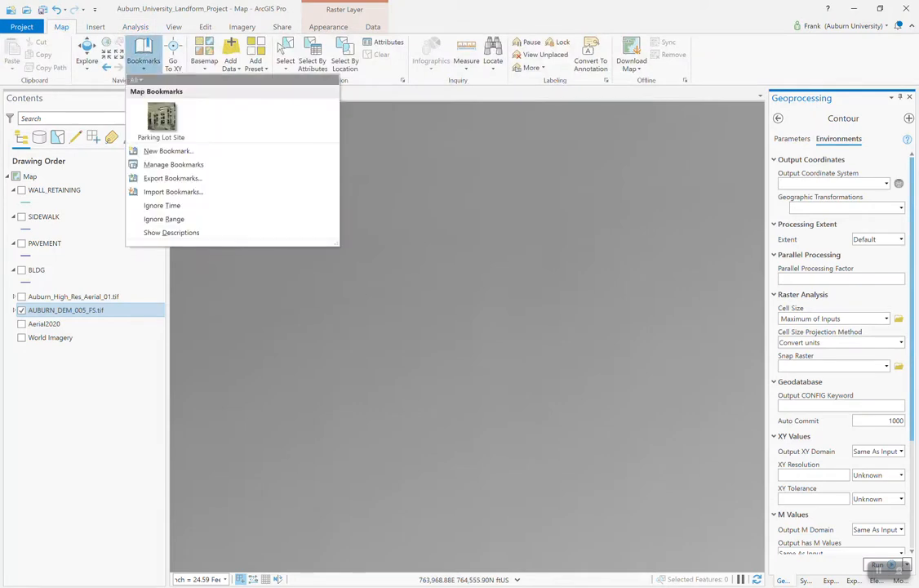
pyautogui.click(161, 121)
pyautogui.click(143, 54)
pyautogui.press('Escape')
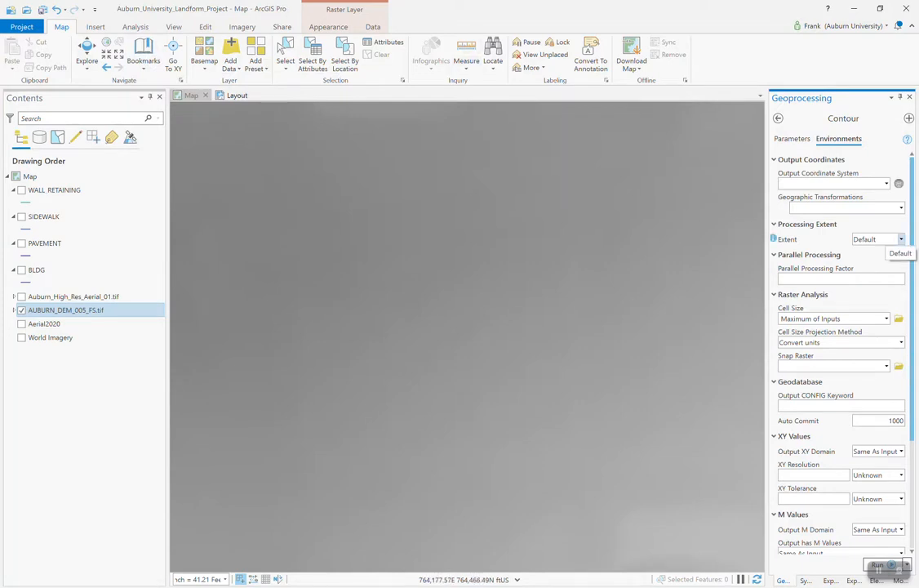
pyautogui.click(901, 238)
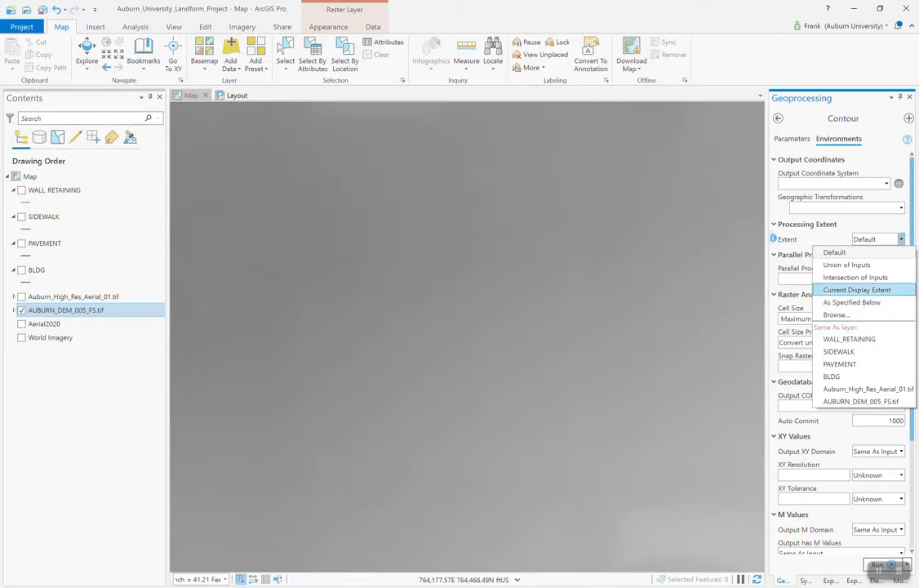
pyautogui.click(857, 290)
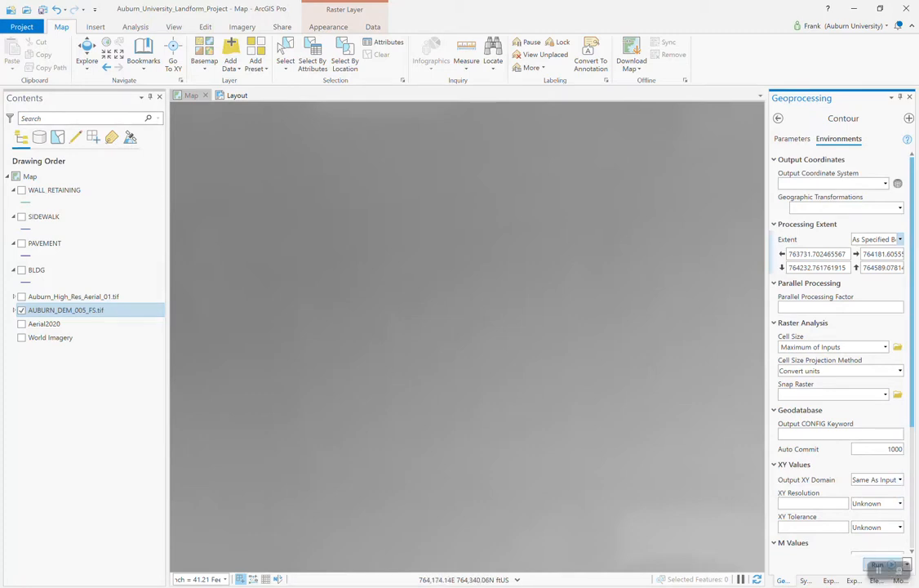
pyautogui.click(878, 565)
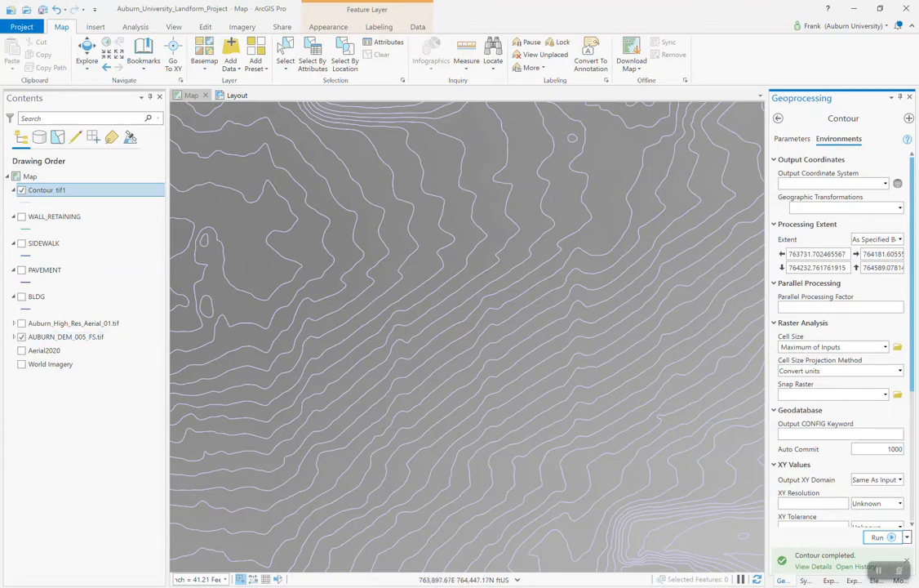
# - Hide the DEM layer and display Aerial2020 beneath the full set of generated contours
pyautogui.scroll(-4, 393, 288)
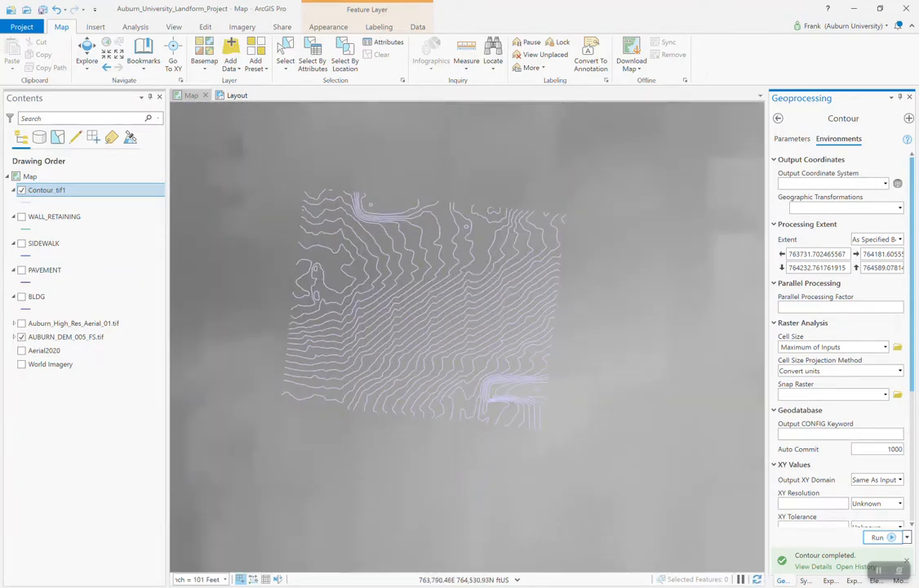
pyautogui.click(21, 337)
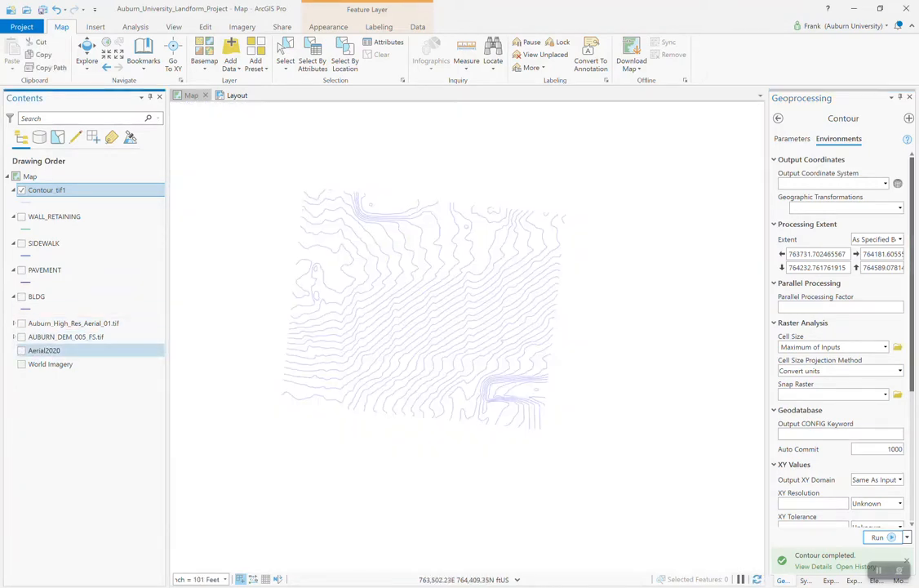
pyautogui.click(22, 351)
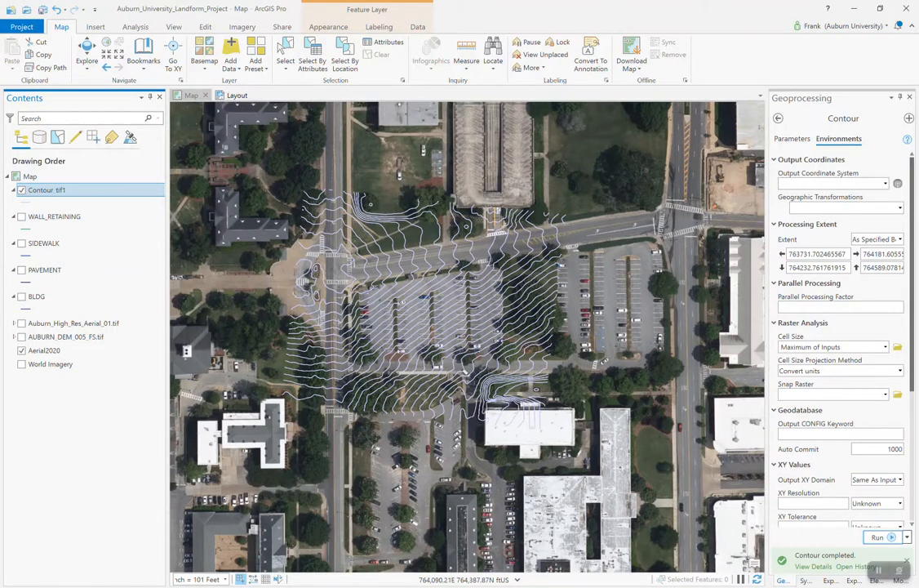
# - Hide Aerial2020 and display Auburn_High_Res_Aerial_01.tif beneath the parking lot contours
pyautogui.scroll(3, 375, 310)
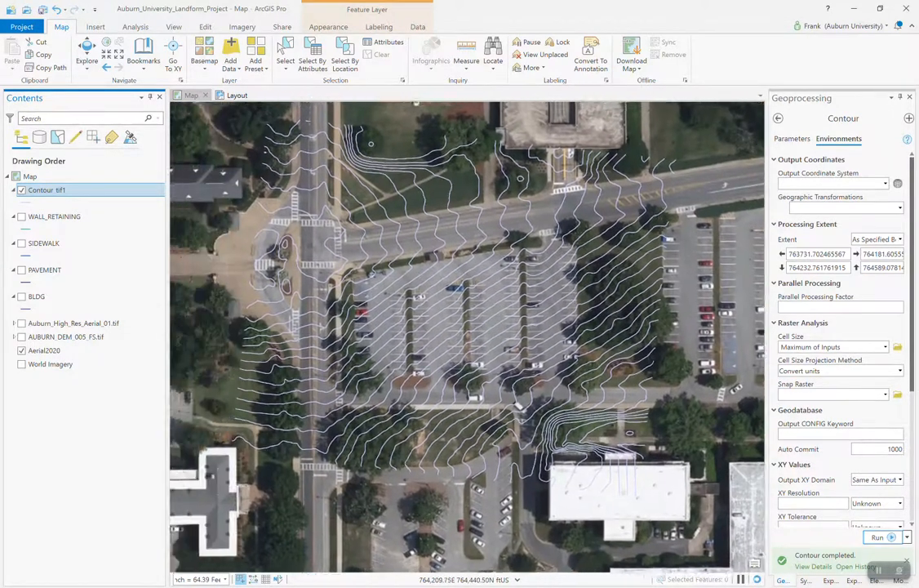
pyautogui.moveTo(519, 406); pyautogui.dragTo(528, 408)
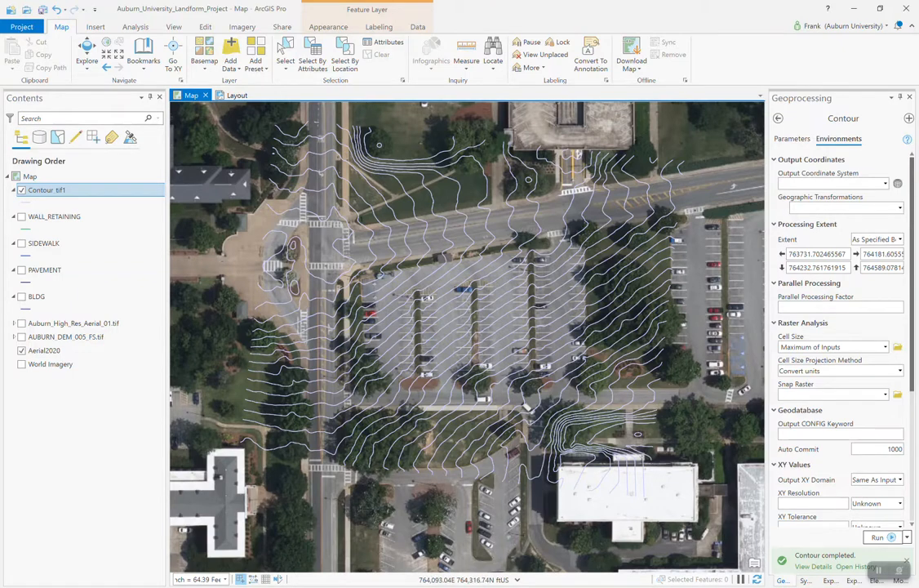
pyautogui.scroll(2, 473, 307)
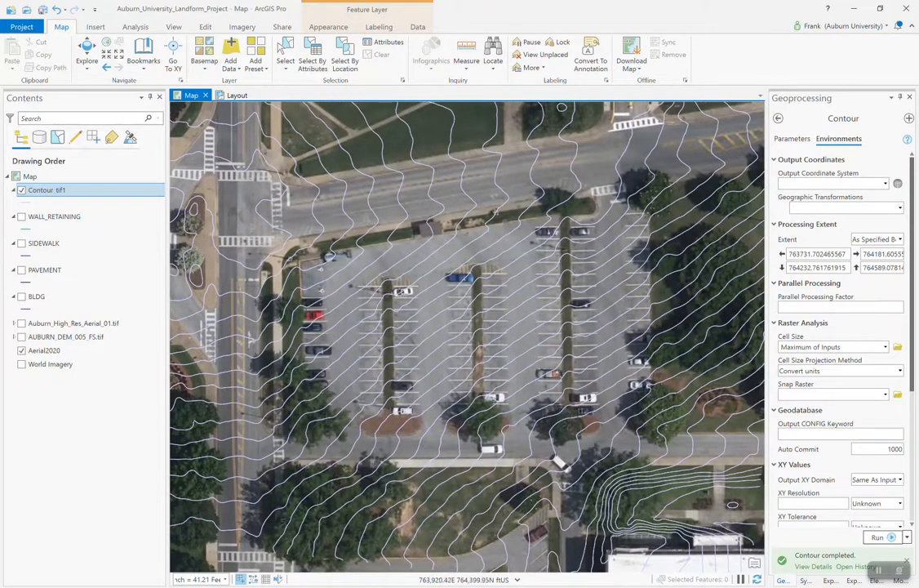
pyautogui.click(44, 350)
pyautogui.click(22, 350)
pyautogui.click(21, 323)
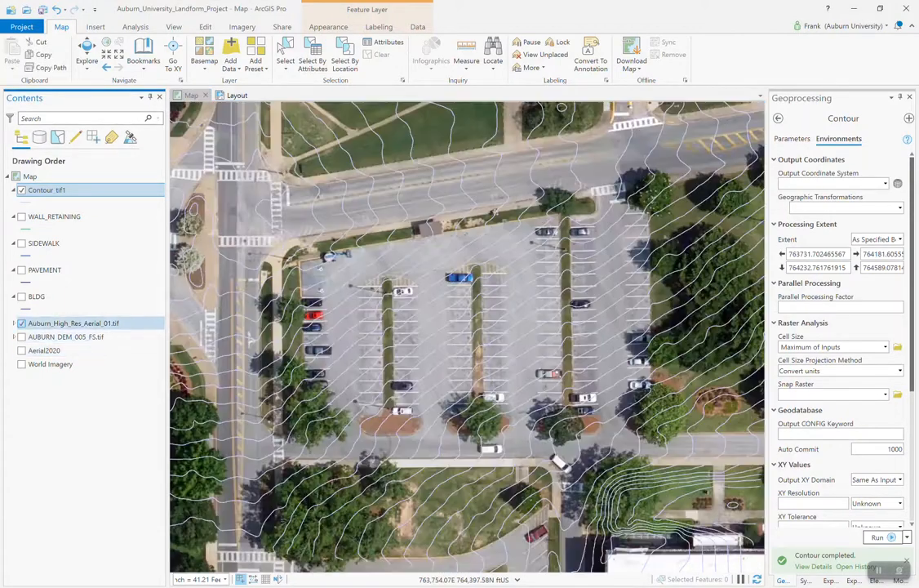
# - Change the Contour_tif1 line symbol color to black
pyautogui.moveTo(409, 326); pyautogui.dragTo(470, 323)
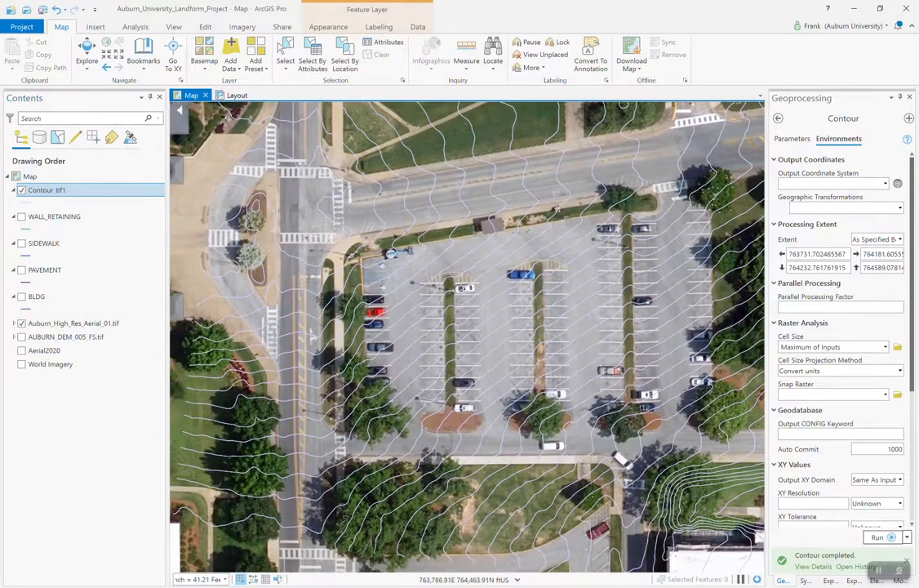
pyautogui.moveTo(319, 266); pyautogui.dragTo(224, 247)
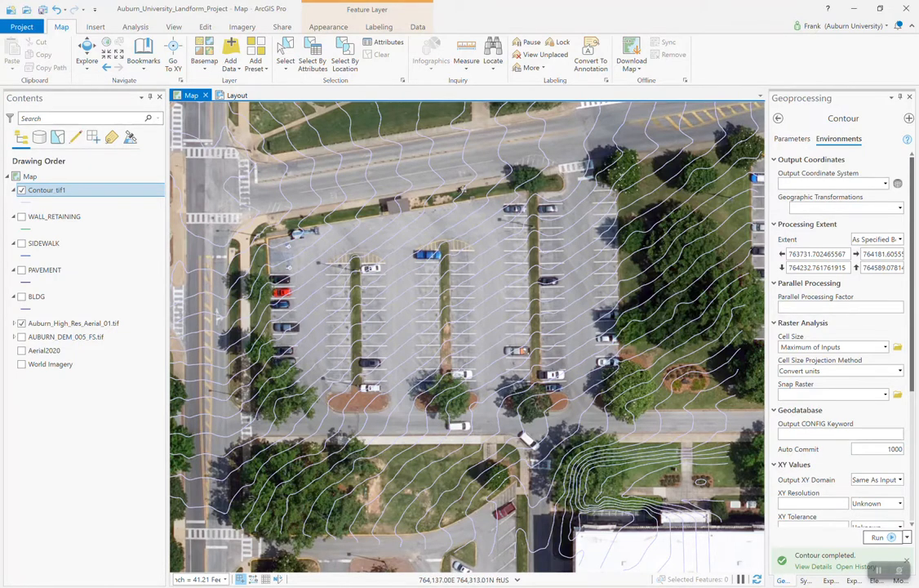
pyautogui.scroll(-2, 622, 377)
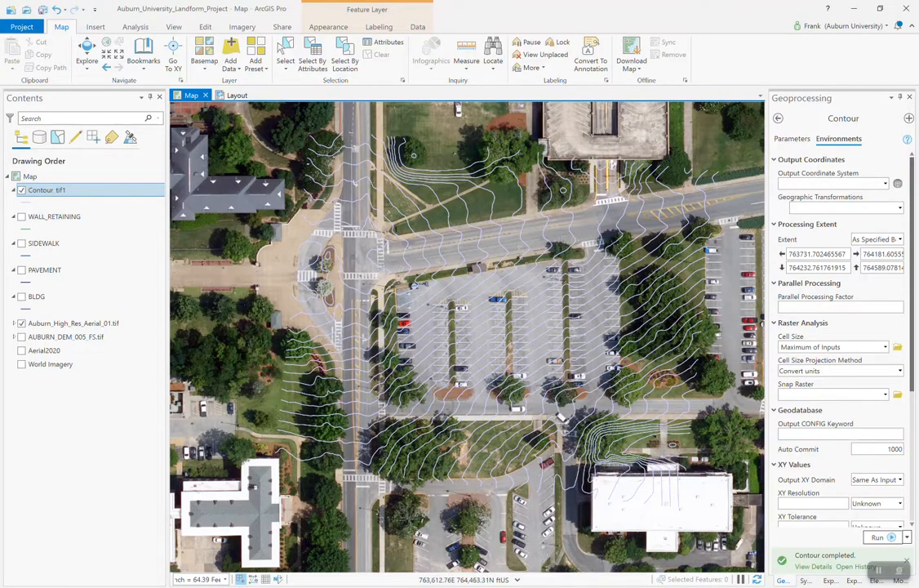
pyautogui.moveTo(658, 296); pyautogui.dragTo(618, 300)
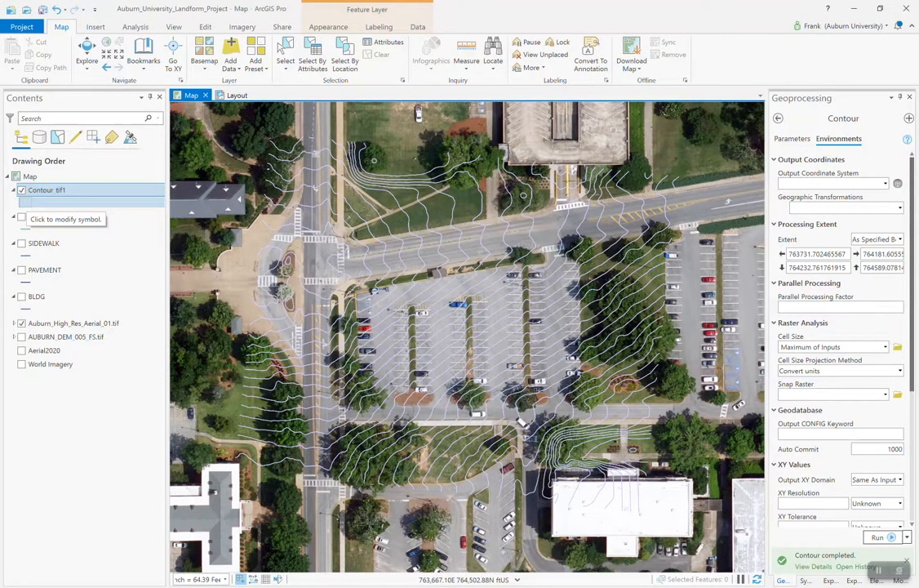
pyautogui.click(24, 203)
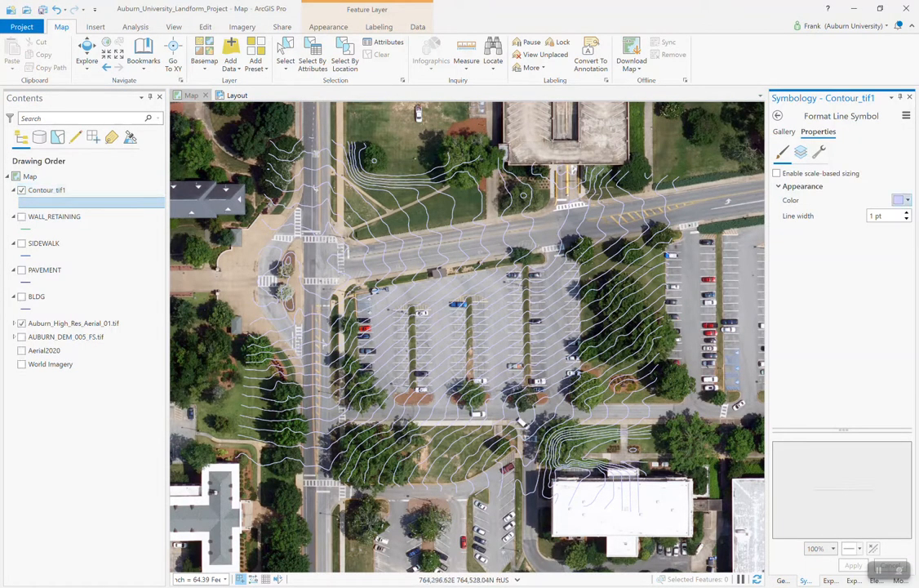
pyautogui.click(902, 200)
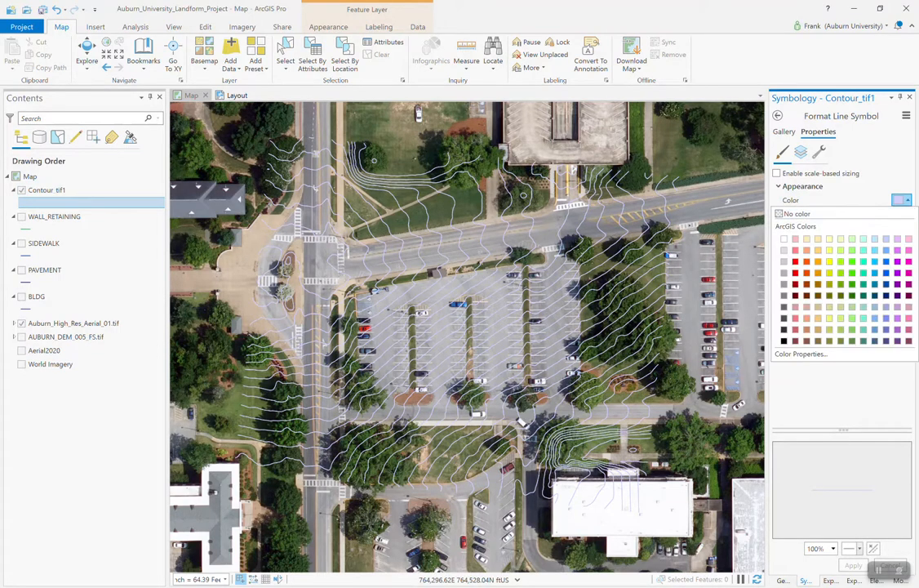
pyautogui.click(784, 341)
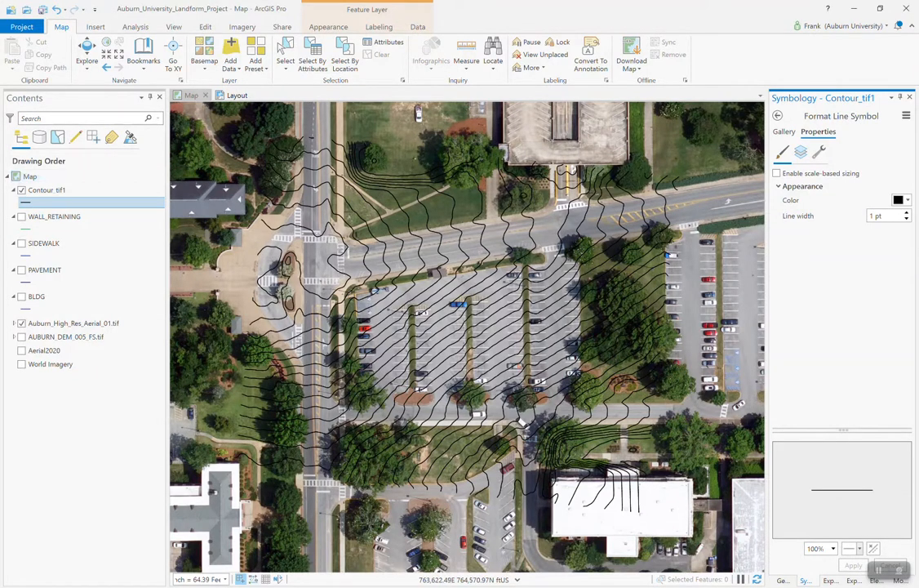
# - Turn on labels for the Contour_tif1 layer
pyautogui.click(47, 190)
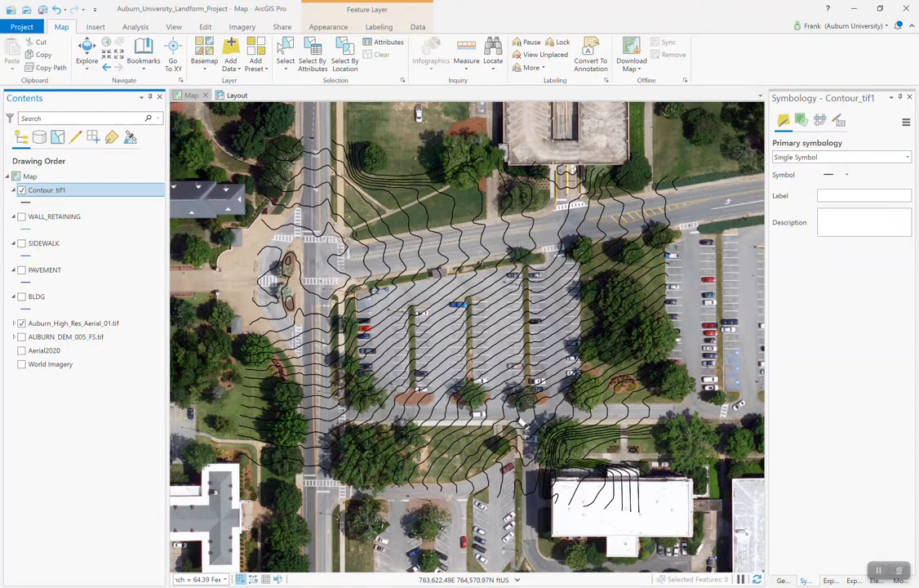
pyautogui.rightClick(46, 190)
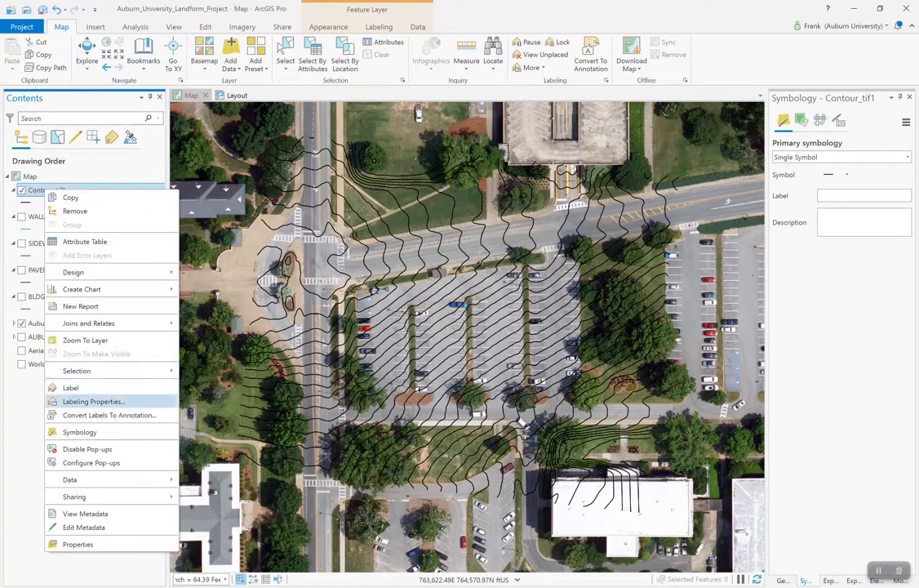
pyautogui.click(70, 387)
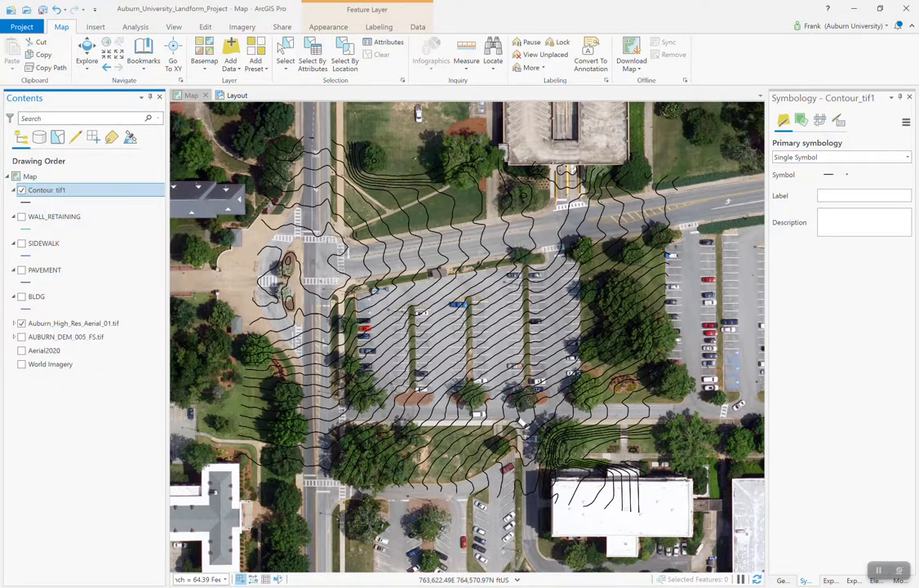
pyautogui.scroll(2, 613, 339)
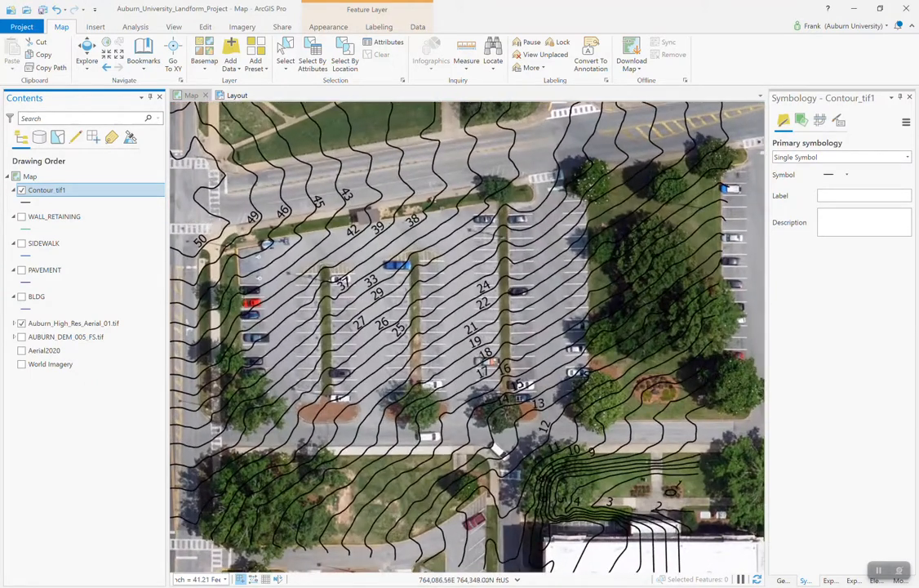
pyautogui.moveTo(613, 339); pyautogui.dragTo(715, 335)
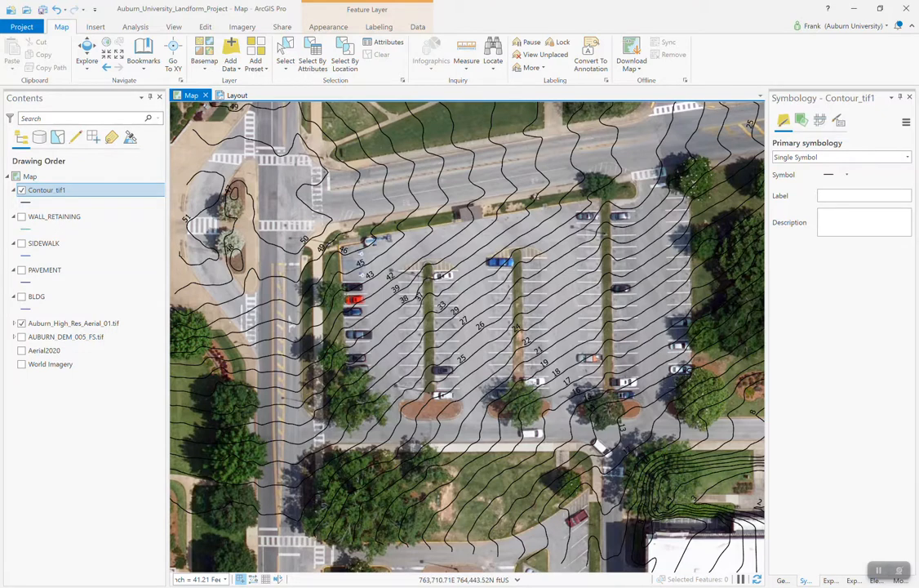
# - Open the Contour_tif1 attribute table and compare its Id and Contour fields with the labels on the map
pyautogui.rightClick(56, 190)
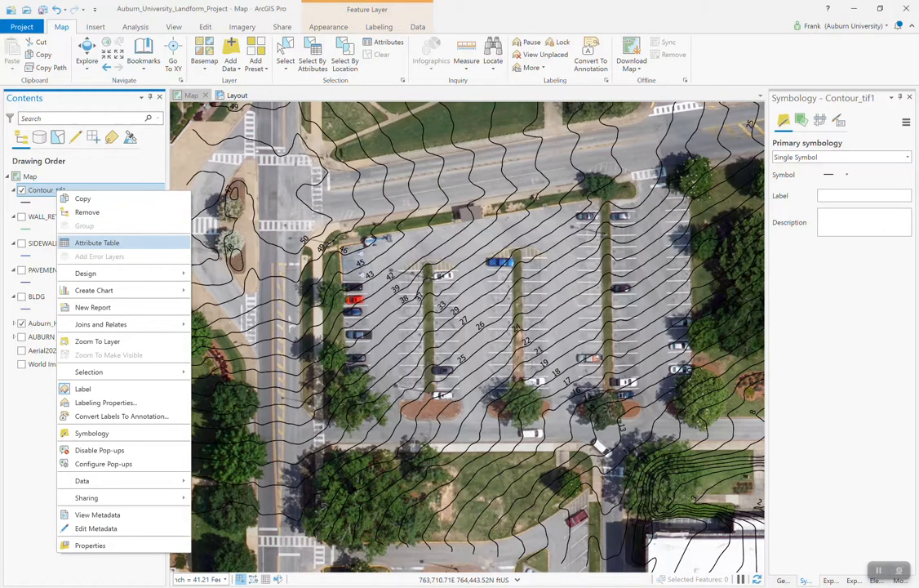
pyautogui.click(97, 242)
pyautogui.moveTo(367, 471); pyautogui.dragTo(367, 387)
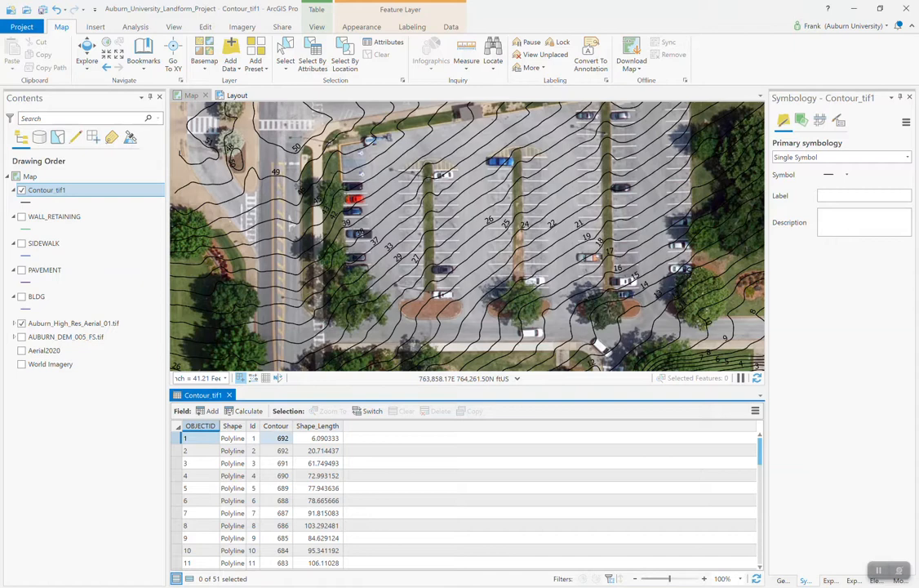
pyautogui.scroll(-6, 282, 490)
pyautogui.scroll(6, 283, 490)
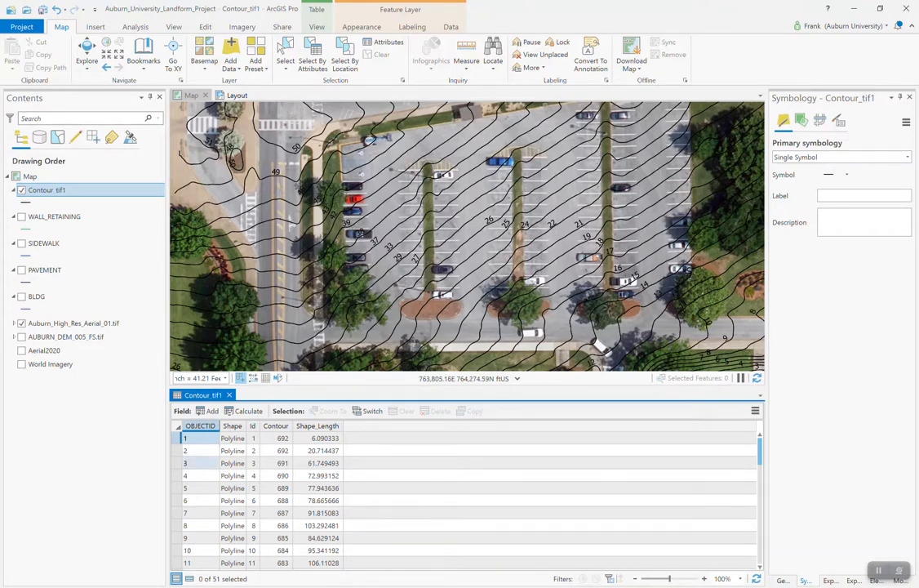
pyautogui.moveTo(266, 387); pyautogui.dragTo(266, 448)
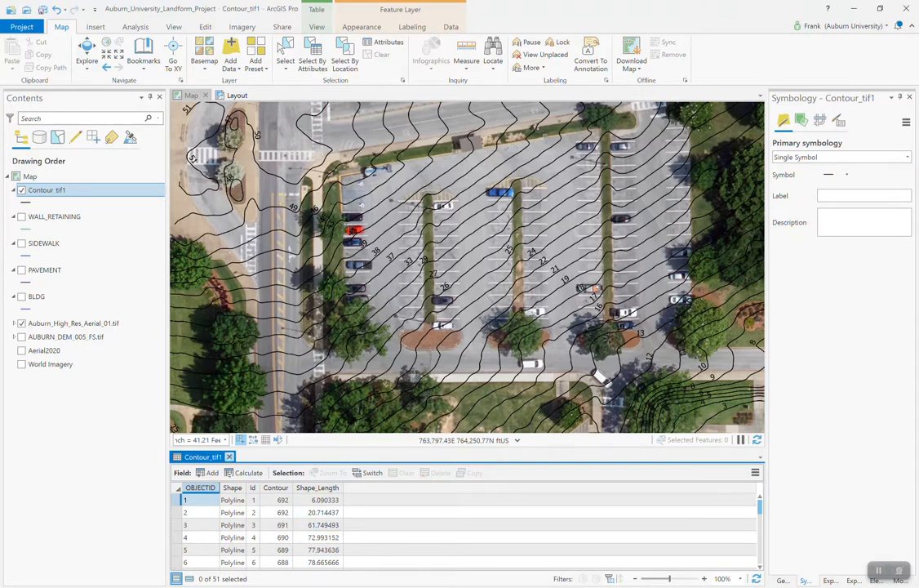
# - Set the Contour_tif1 label expression to $feature.Contour, apply it, and close the attribute table
pyautogui.rightClick(62, 190)
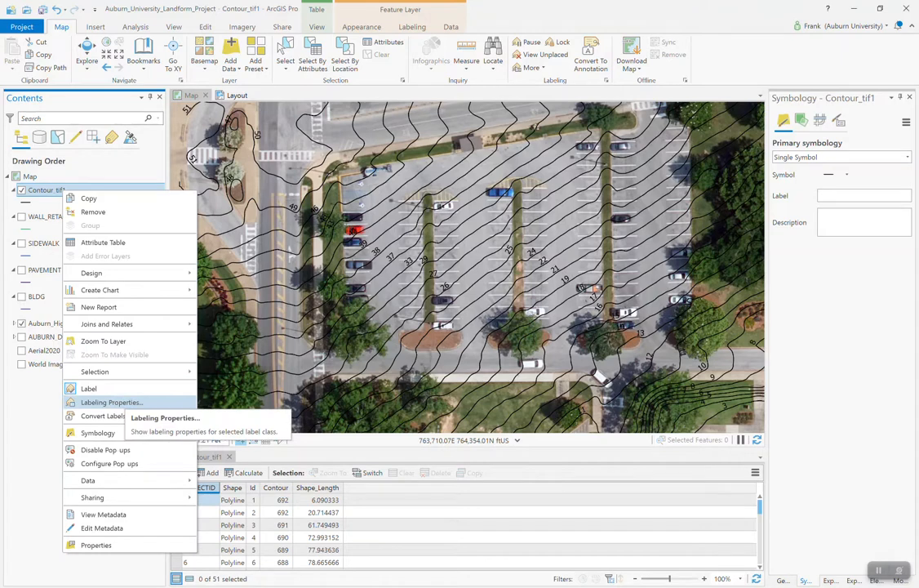
pyautogui.click(110, 402)
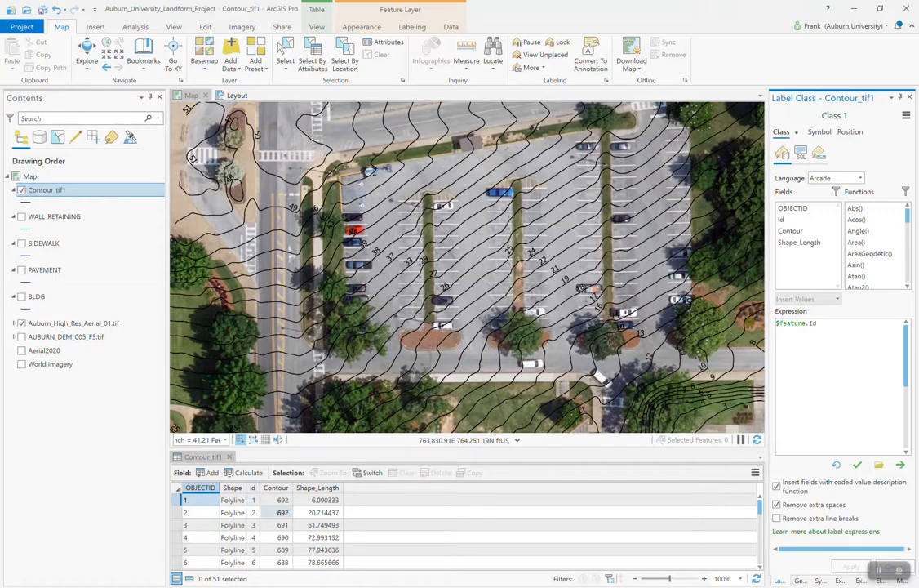
pyautogui.moveTo(819, 323); pyautogui.dragTo(775, 323)
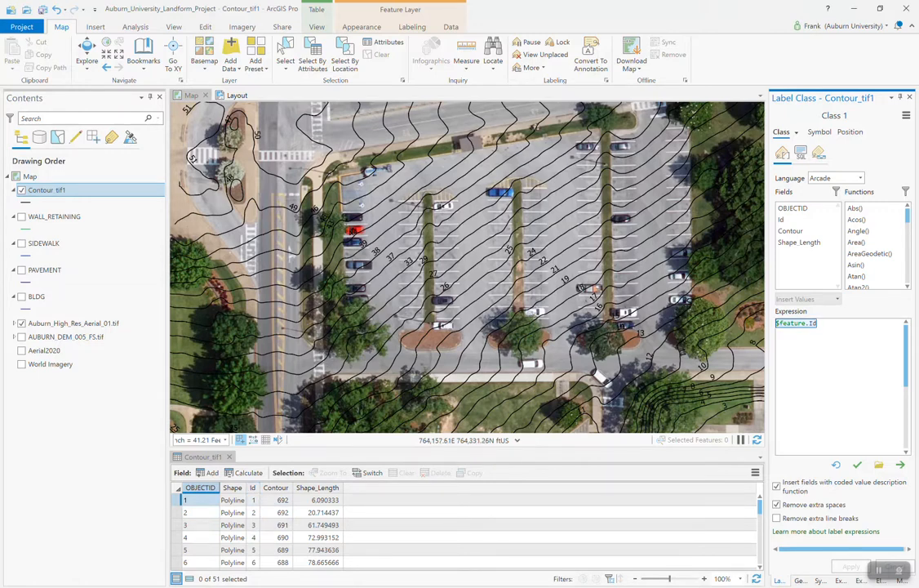
pyautogui.press('Delete')
pyautogui.doubleClick(791, 231)
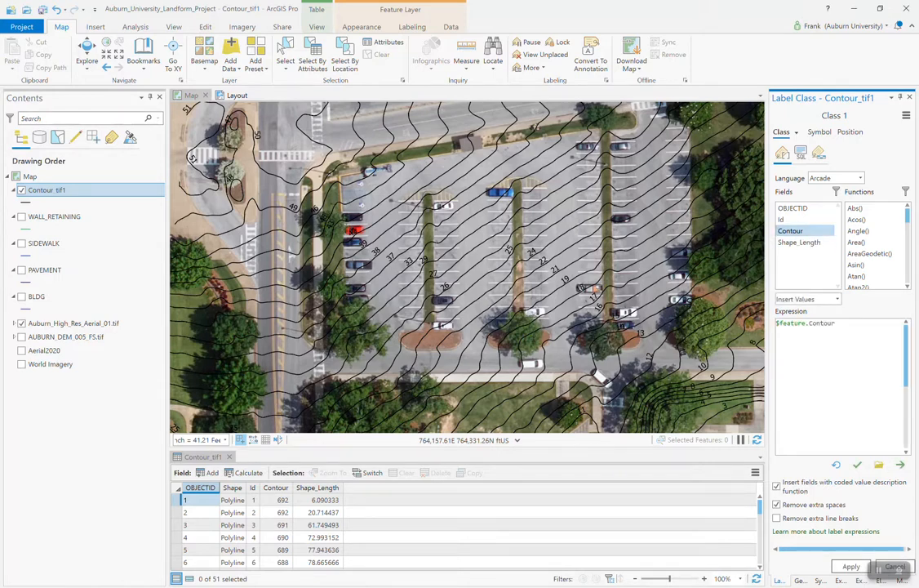
pyautogui.click(852, 566)
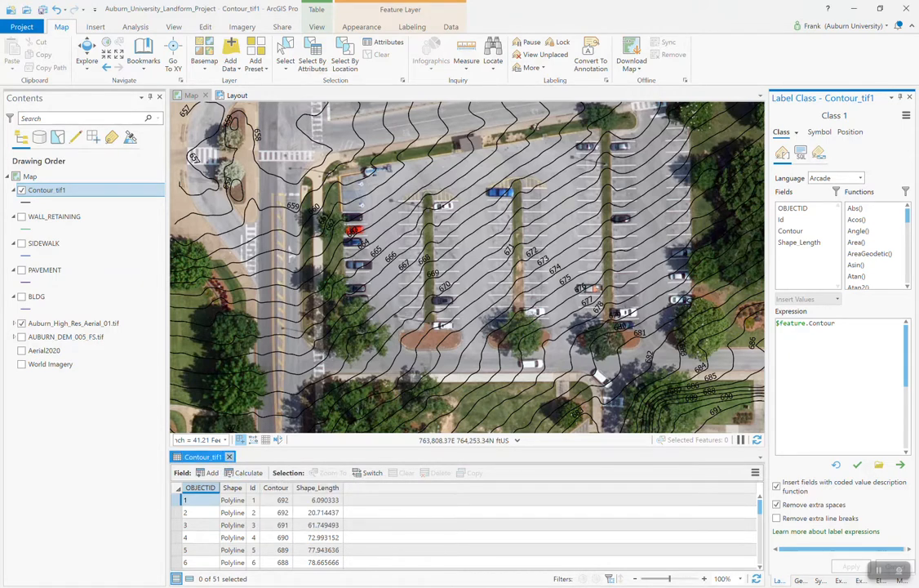
pyautogui.click(230, 457)
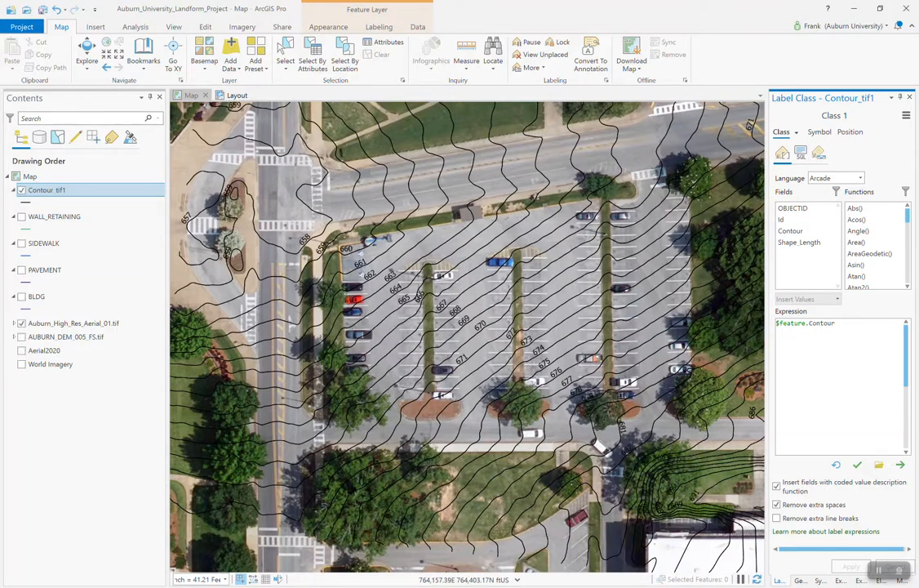
pyautogui.click(850, 131)
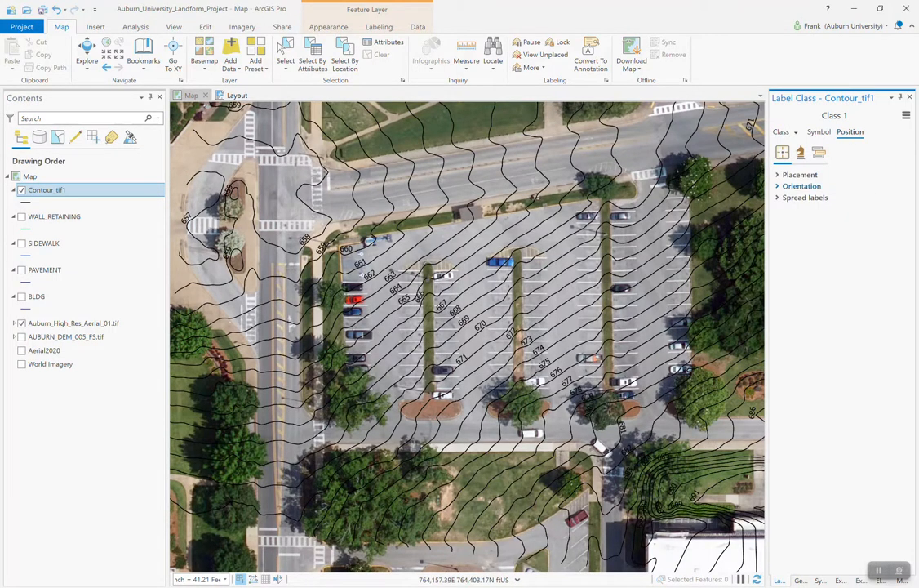
pyautogui.click(798, 175)
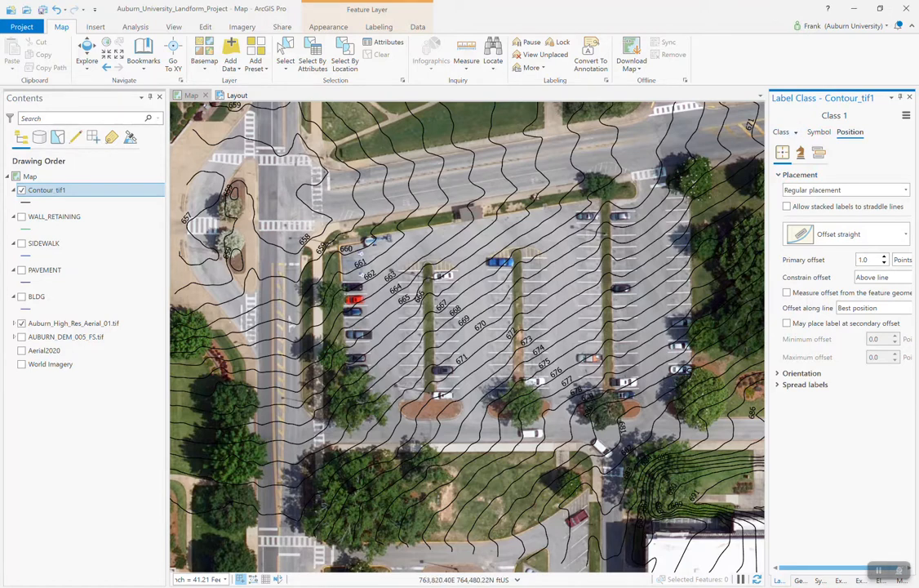
pyautogui.rightClick(40, 190)
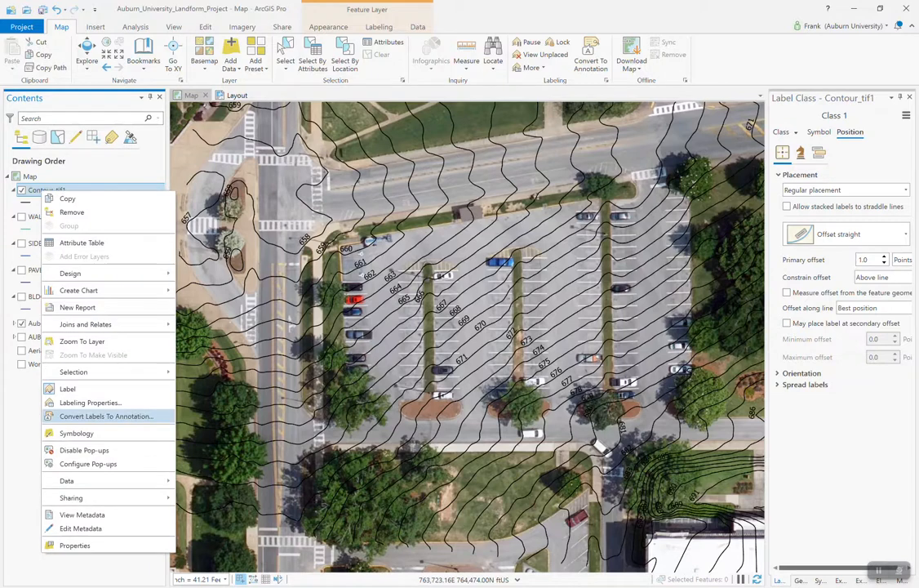
pyautogui.click(90, 403)
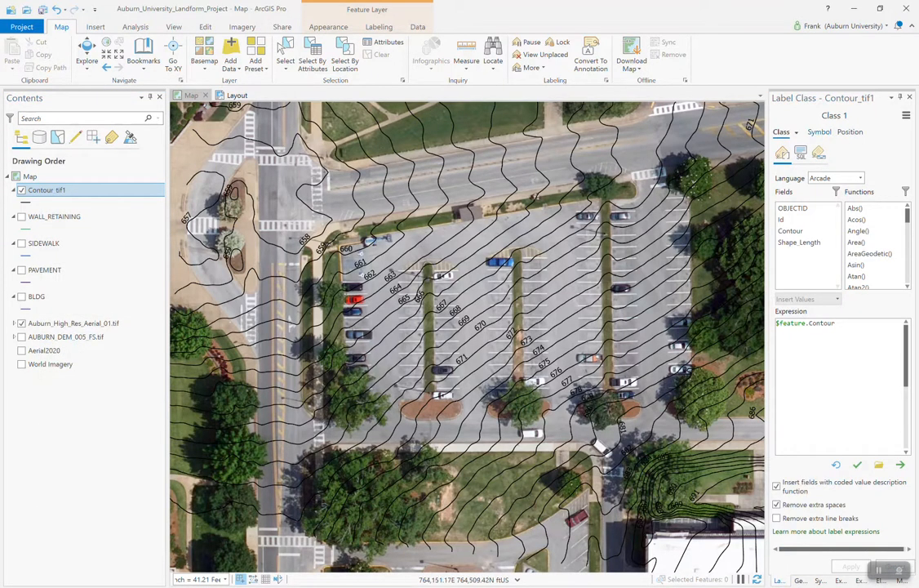
# - Set the contour label font size to 6 pt and apply it
pyautogui.click(820, 132)
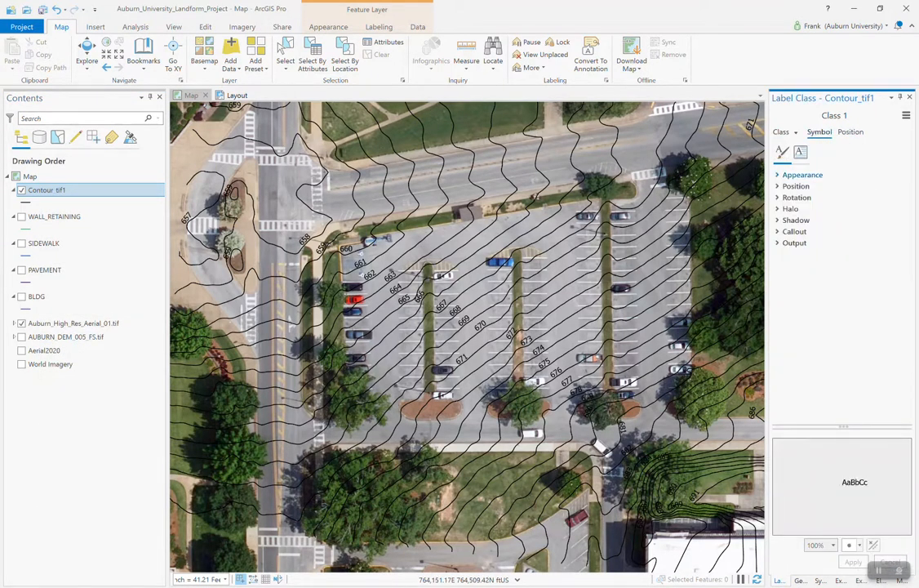
pyautogui.click(802, 175)
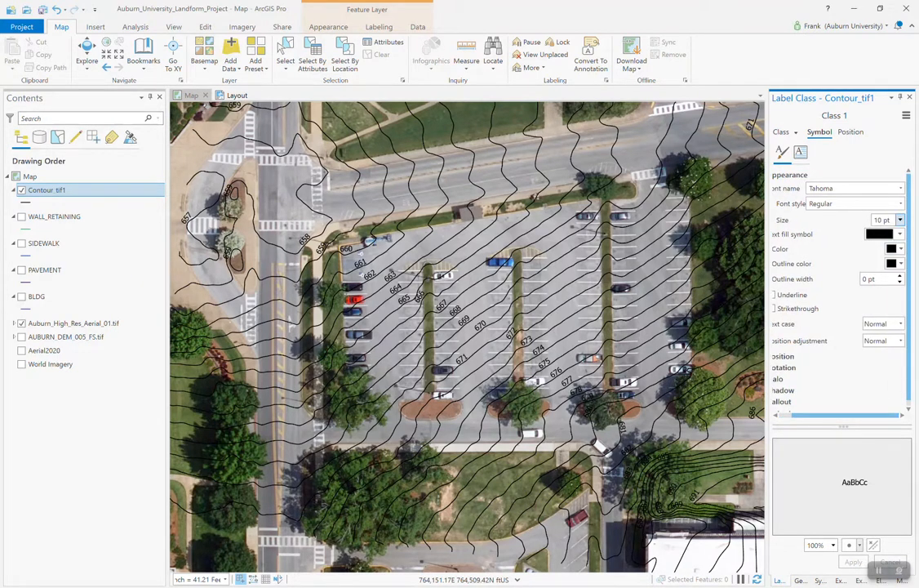
pyautogui.click(900, 220)
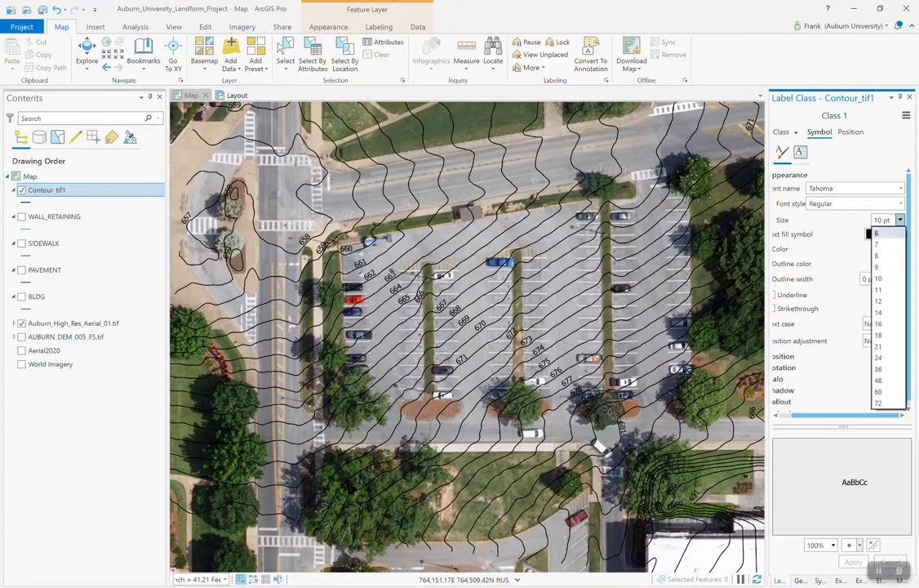
pyautogui.click(877, 231)
pyautogui.click(853, 562)
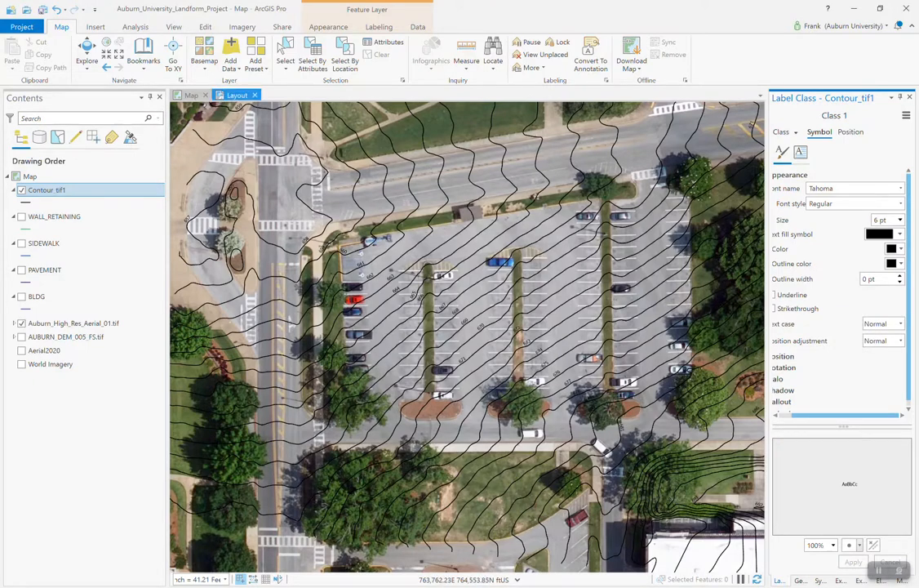
# - Open the layout and hide Auburn_High_Res_Aerial_01.tif in the map frame, leaving only the labeled contours displayed
pyautogui.click(237, 95)
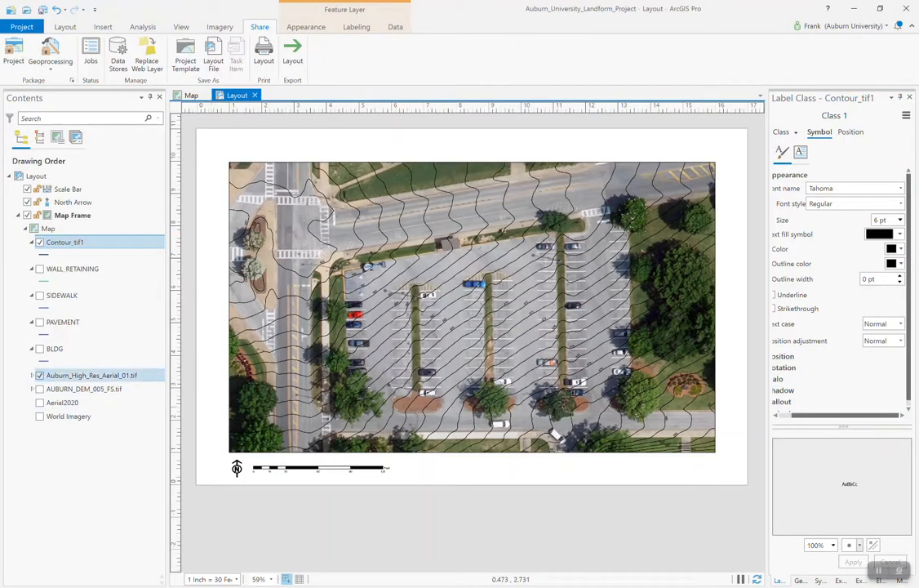
pyautogui.click(39, 375)
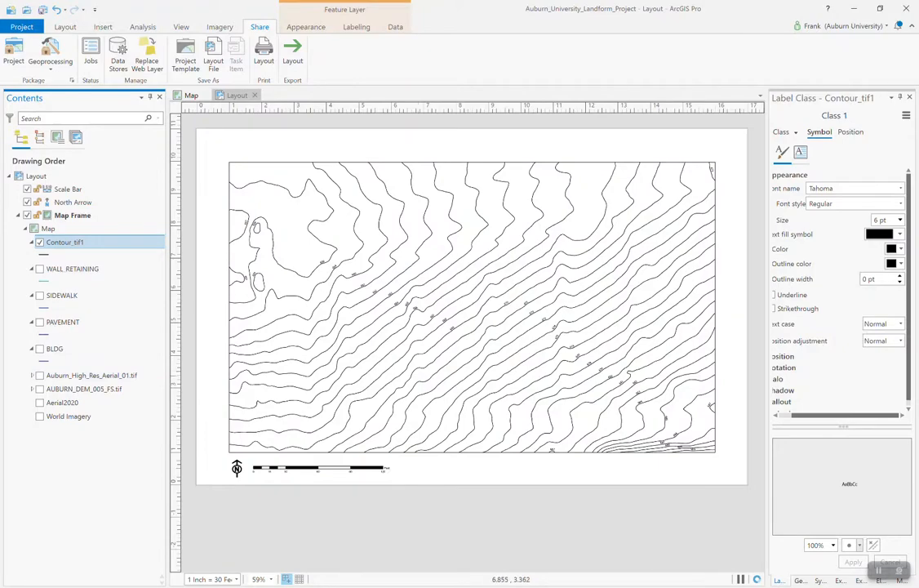
pyautogui.scroll(2, 311, 270)
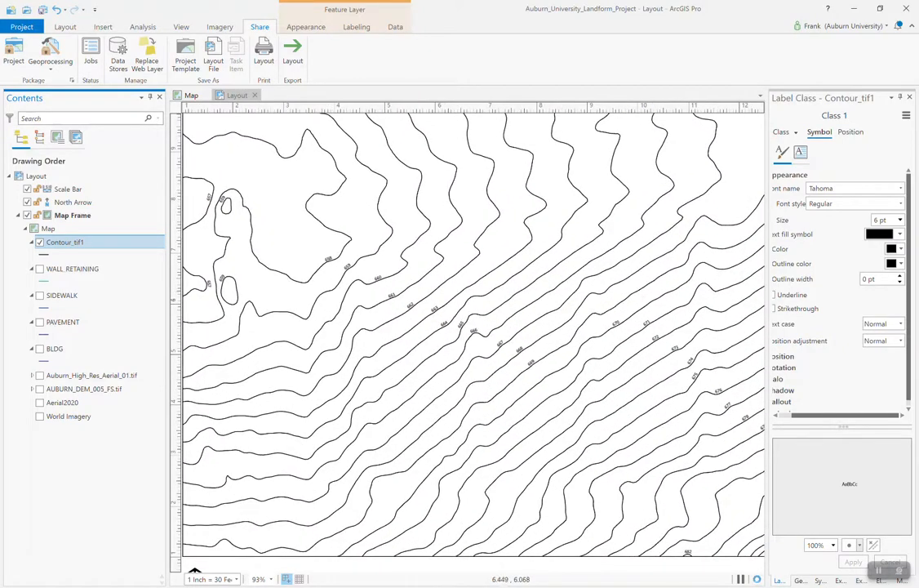
pyautogui.moveTo(328, 265); pyautogui.dragTo(140, 232)
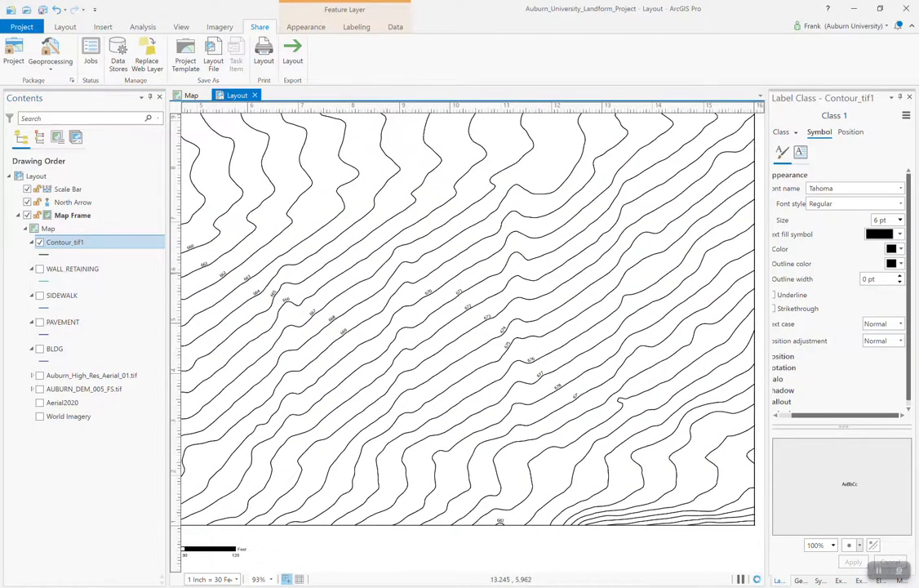
pyautogui.moveTo(632, 266); pyautogui.dragTo(601, 265)
pyautogui.scroll(-2, 598, 269)
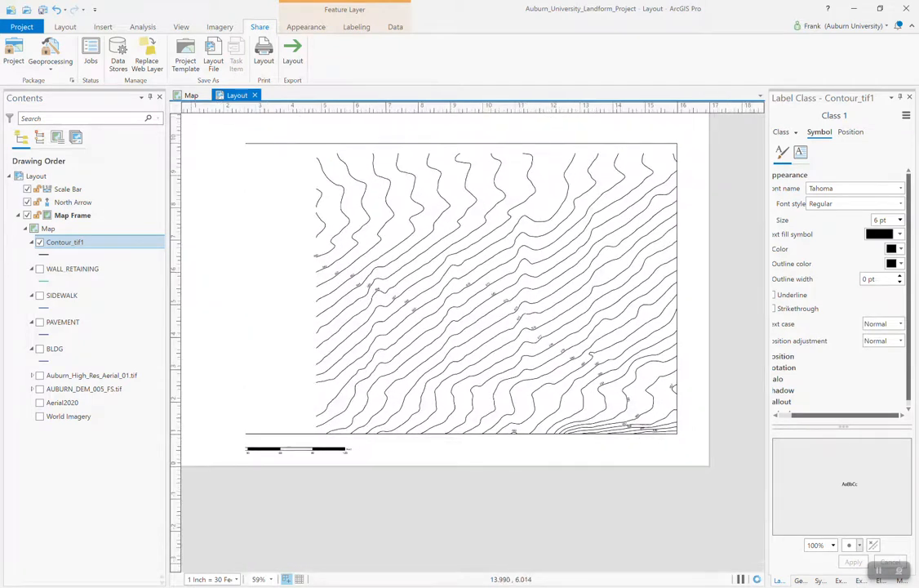
# - Try Contour placement for the Contour_tif1 label positions and inspect the labels on the layout
pyautogui.moveTo(655, 259); pyautogui.dragTo(674, 279)
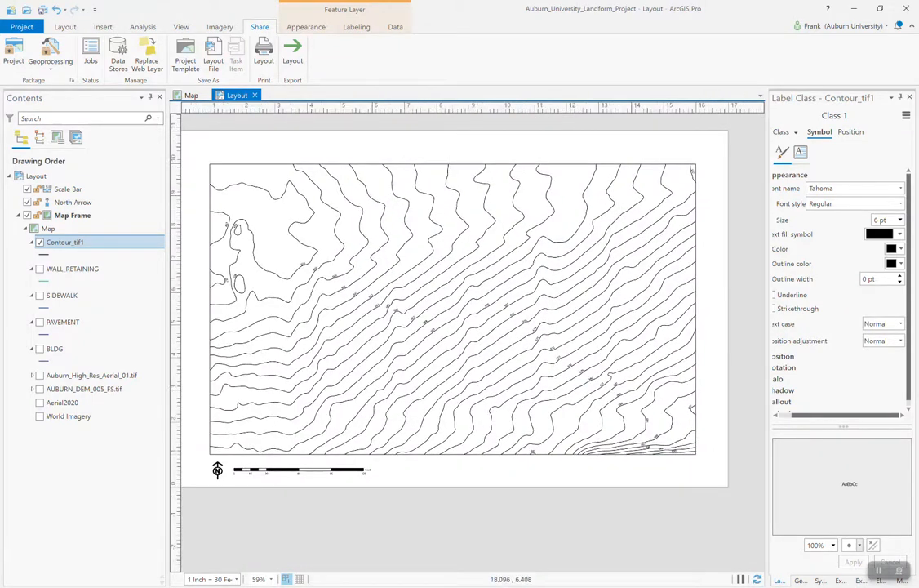
pyautogui.click(851, 132)
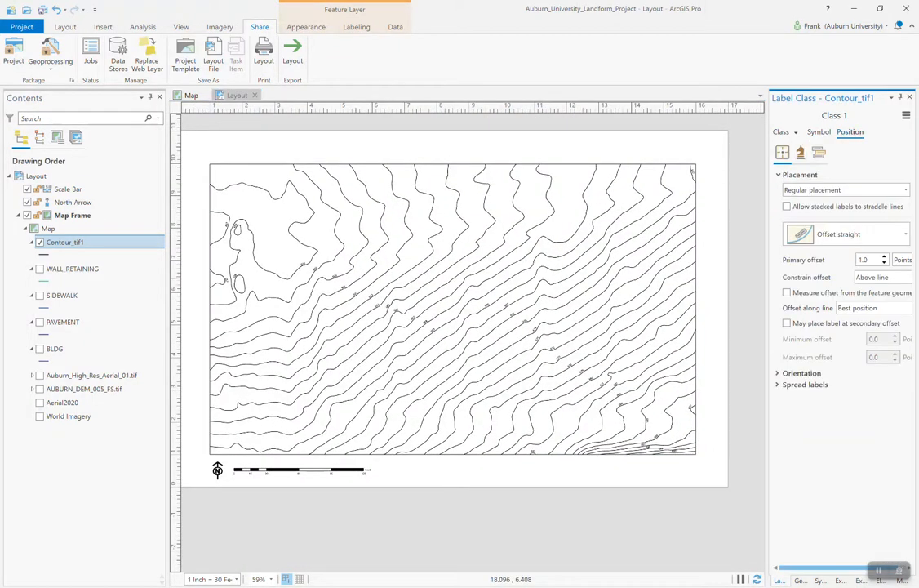
pyautogui.click(906, 190)
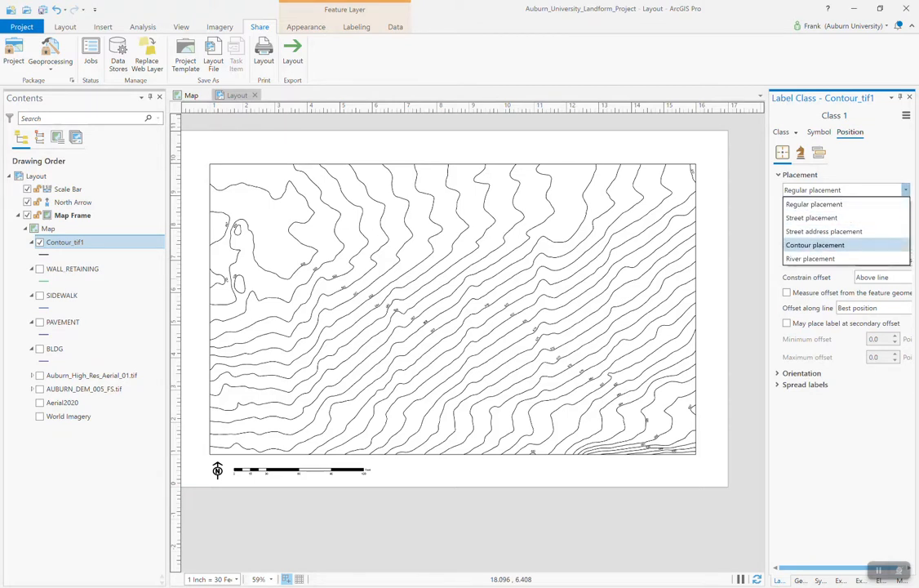
pyautogui.click(815, 245)
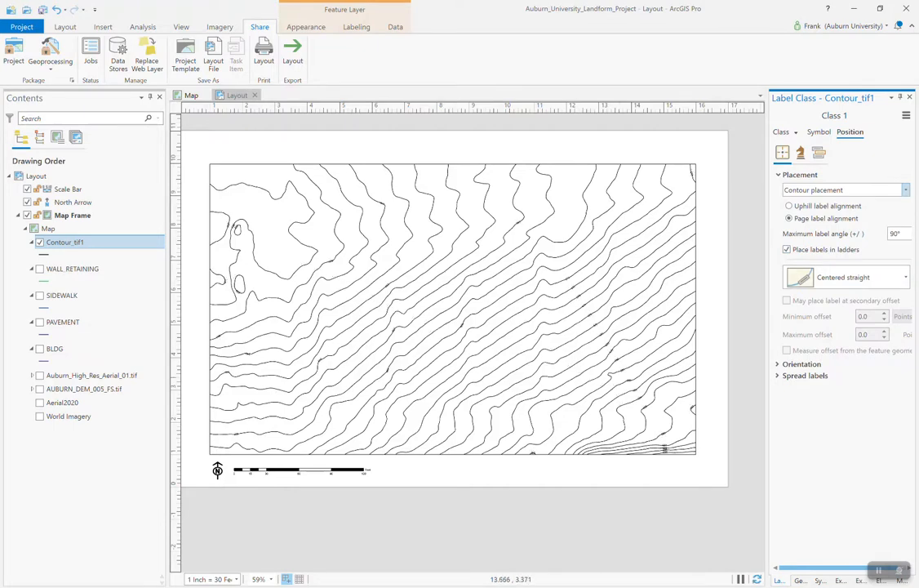
pyautogui.scroll(1, 666, 440)
pyautogui.scroll(2, 667, 449)
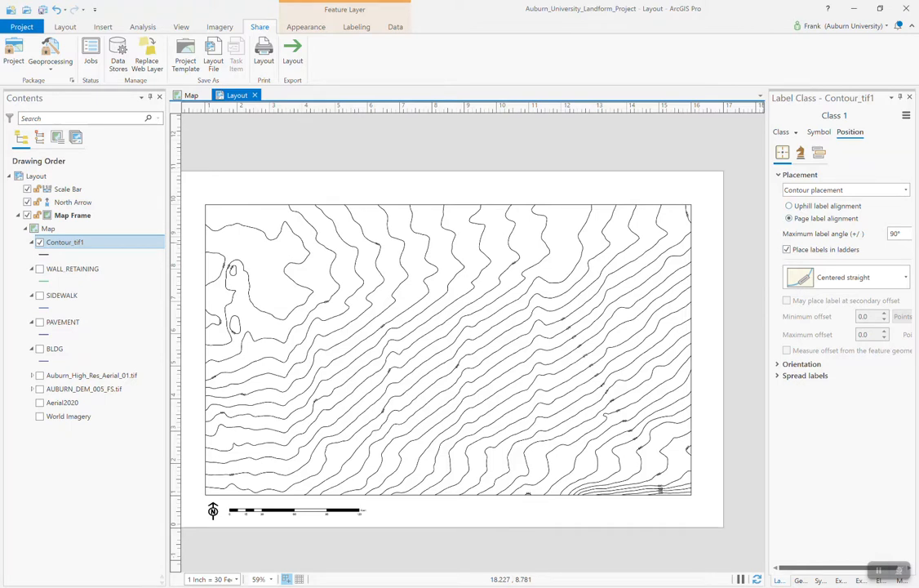
# - Try the contour labels without ladder placement, then restore the ladder option
pyautogui.click(786, 249)
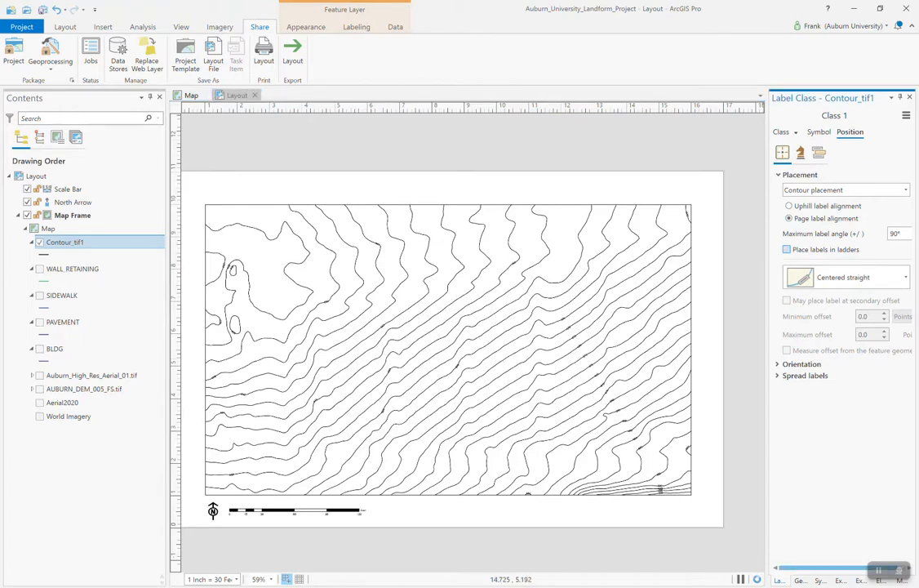
pyautogui.moveTo(702, 259); pyautogui.dragTo(723, 248)
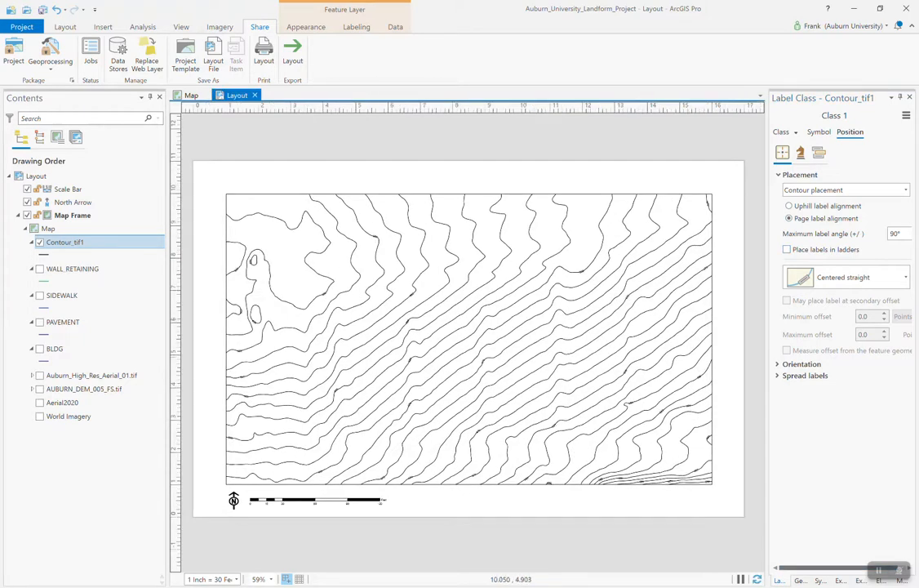
pyautogui.click(786, 250)
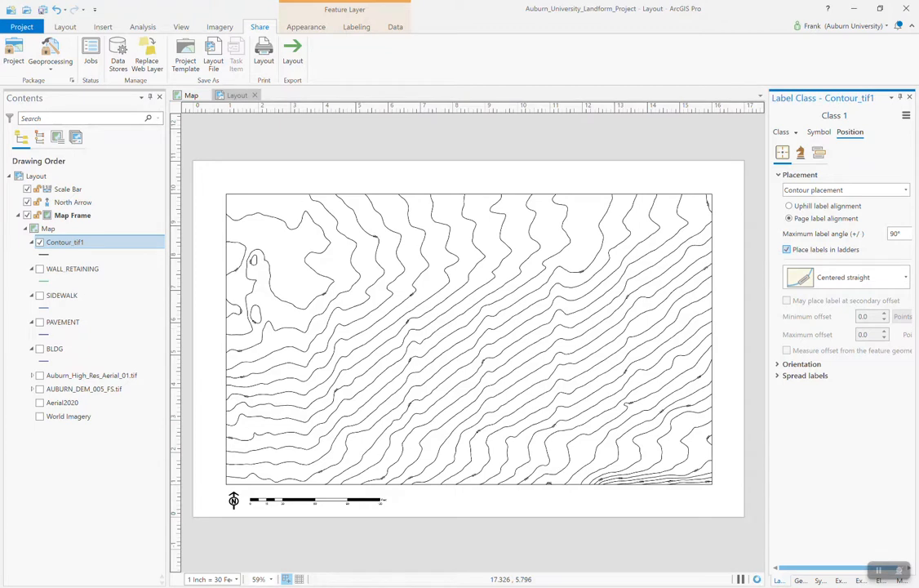
# - Set the Contour_tif1 labels to Regular placement with the Offset straight position and check them across the layout
pyautogui.click(906, 190)
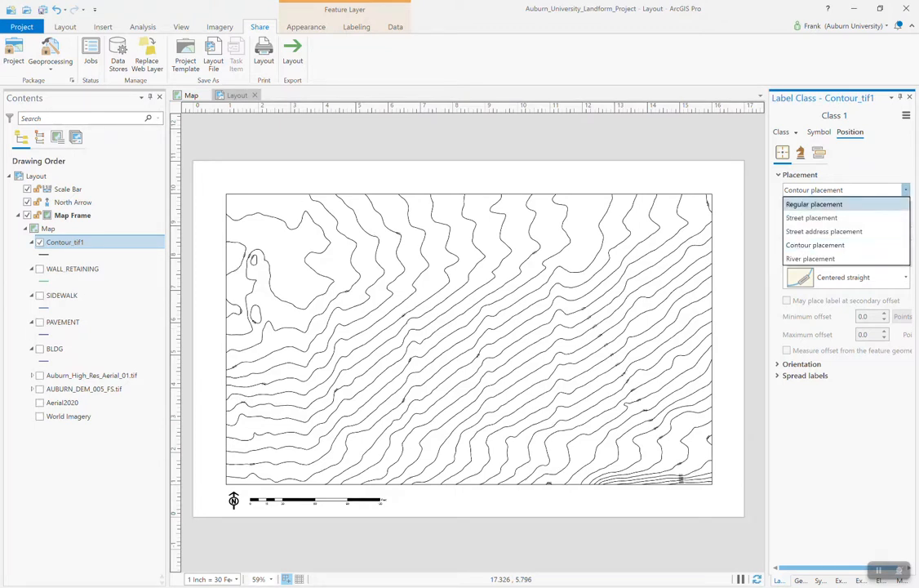
pyautogui.click(814, 204)
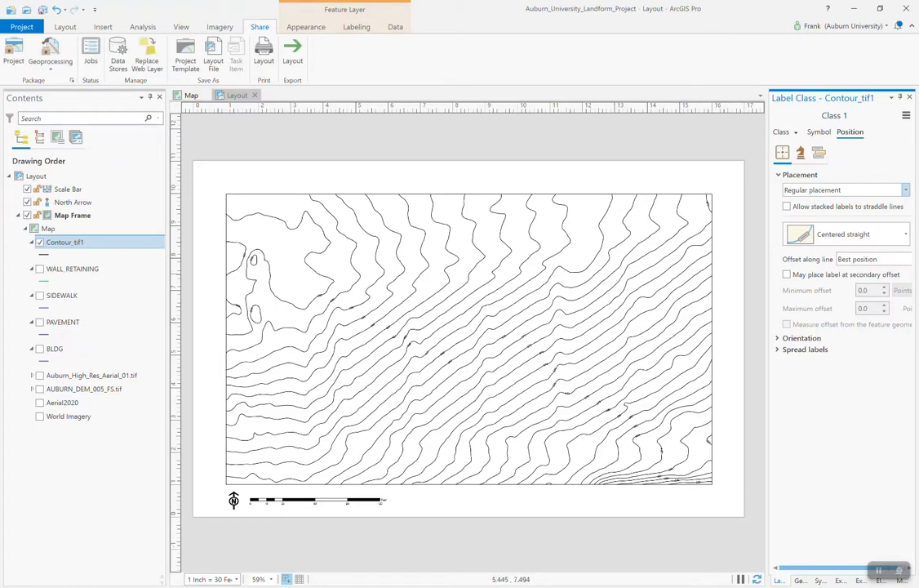
pyautogui.scroll(3, 460, 380)
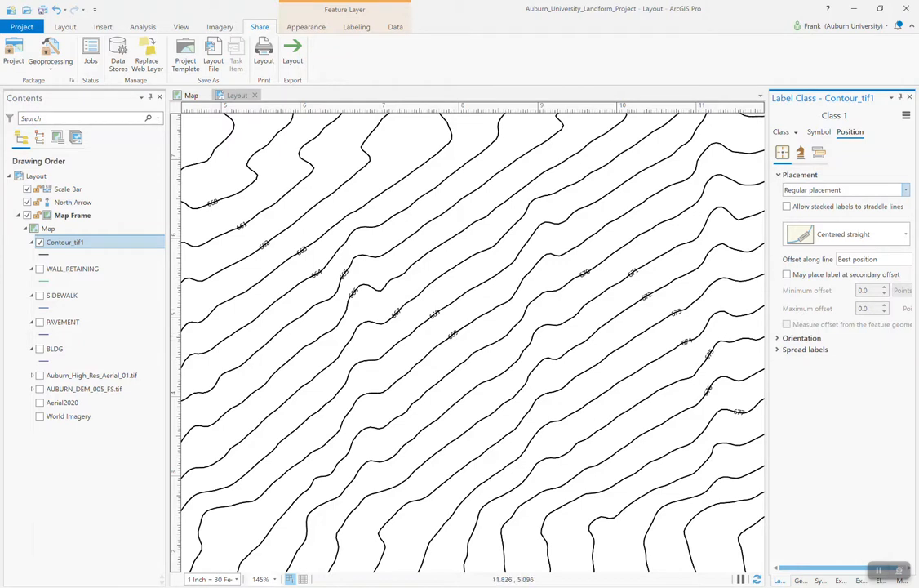
pyautogui.click(845, 234)
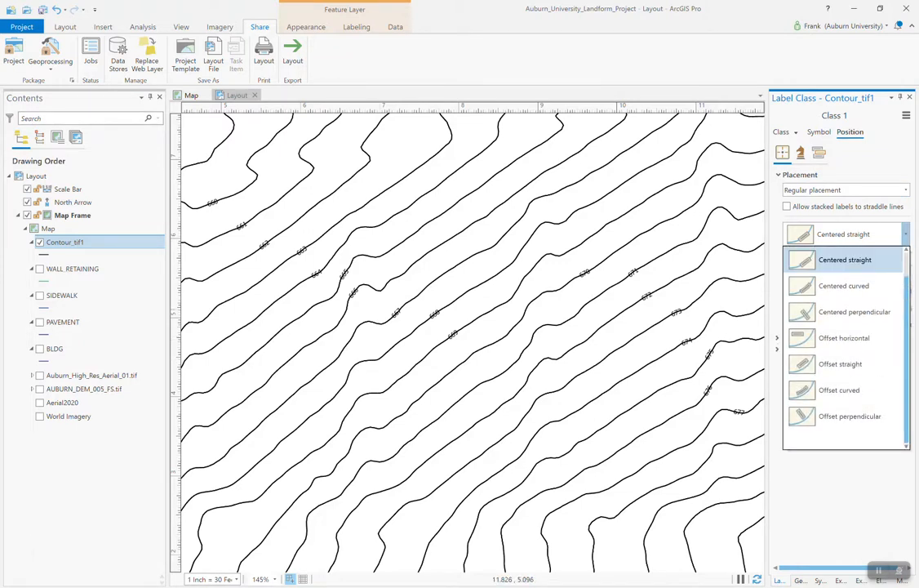
pyautogui.click(905, 234)
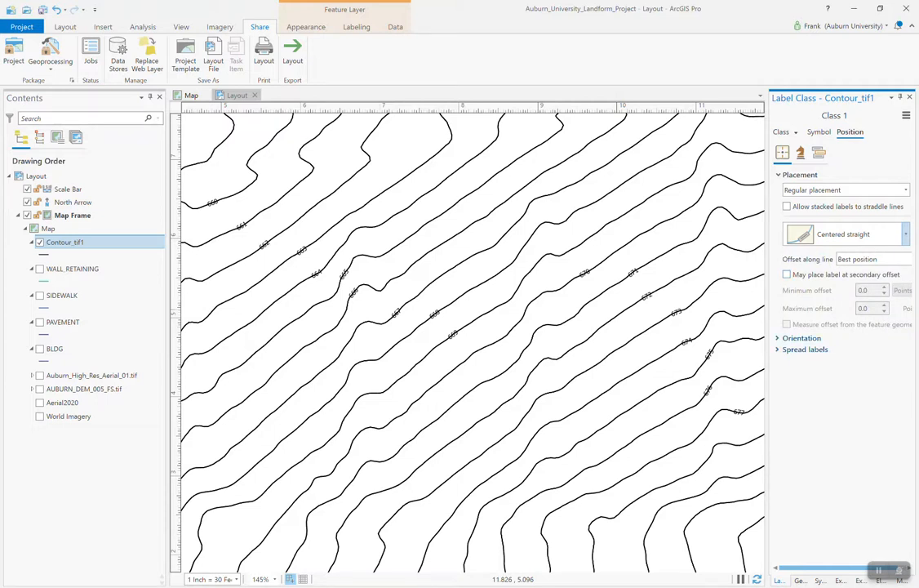
pyautogui.moveTo(768, 326); pyautogui.dragTo(748, 327)
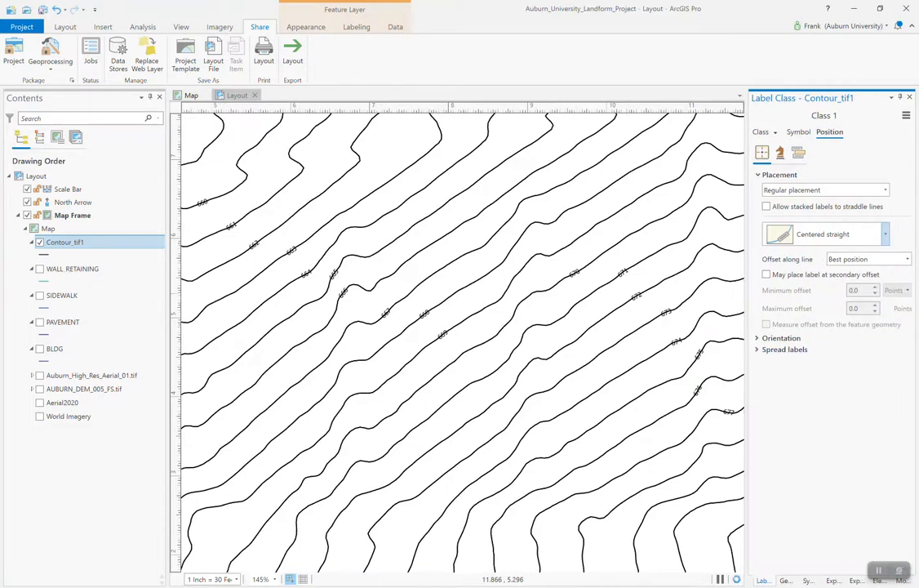
pyautogui.click(885, 234)
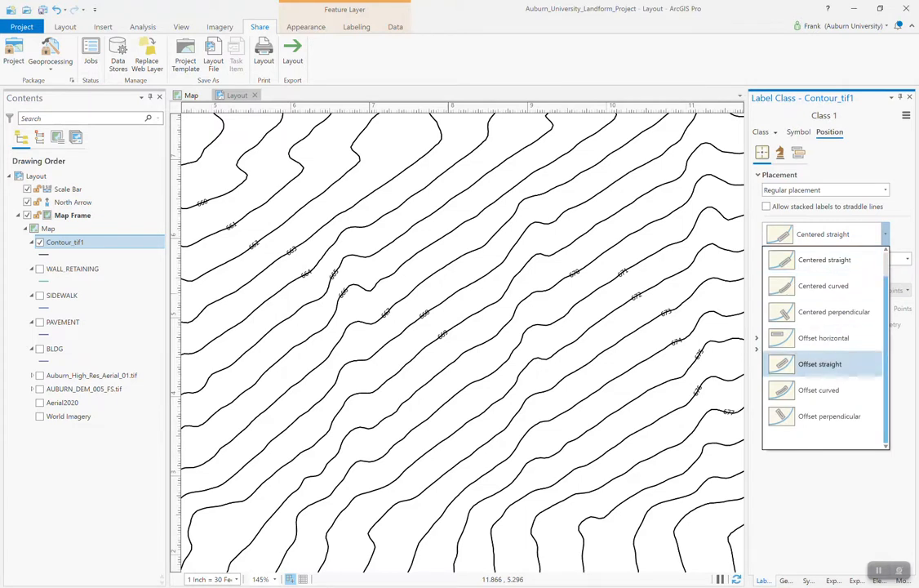
pyautogui.click(820, 364)
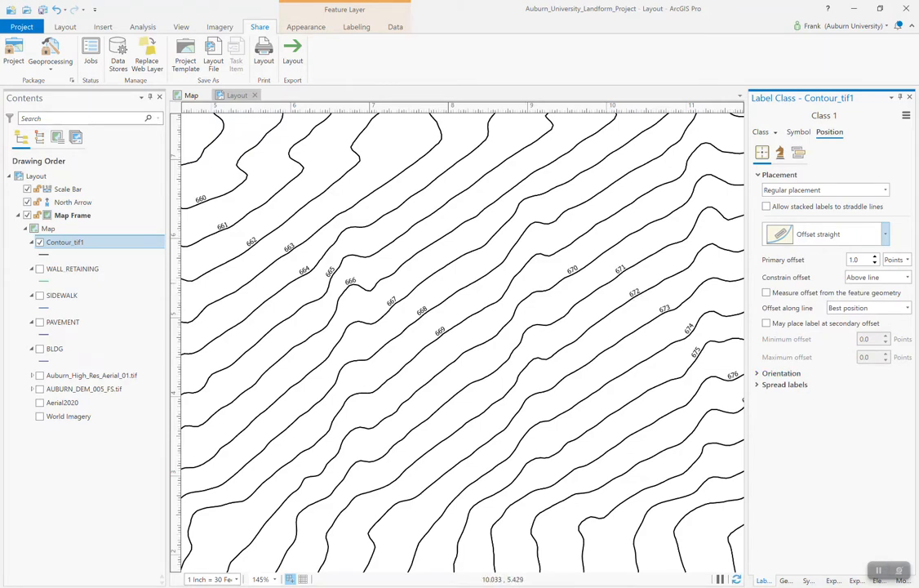
pyautogui.scroll(-5, 462, 343)
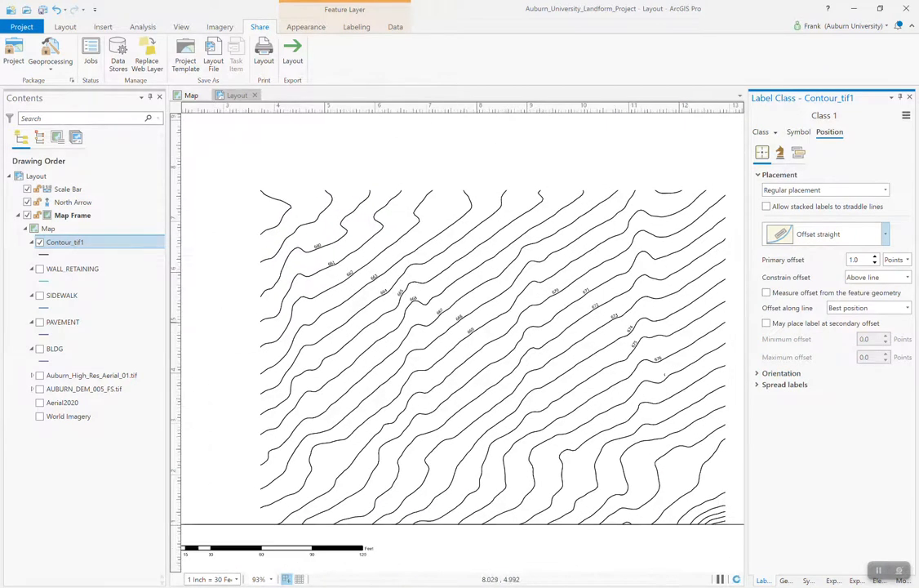
pyautogui.scroll(3, 567, 388)
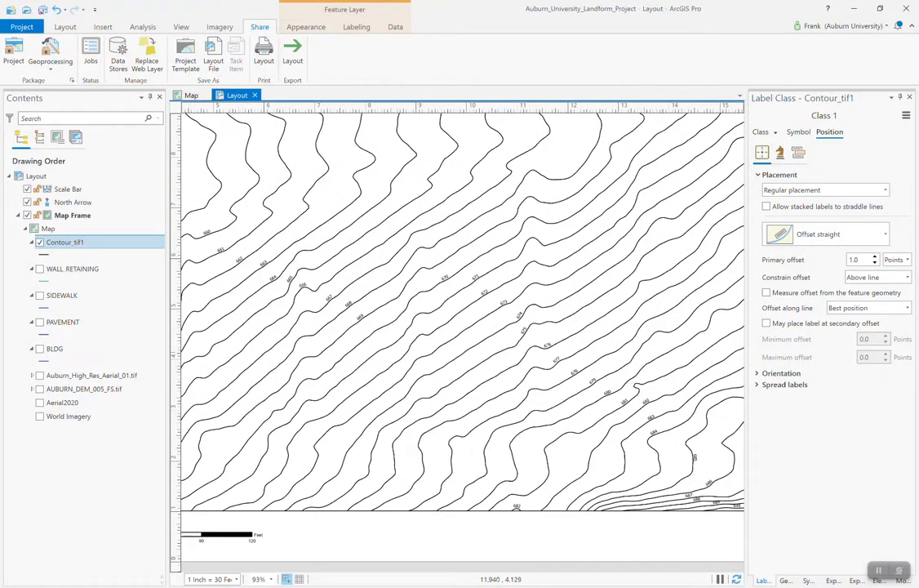
pyautogui.scroll(-3, 531, 327)
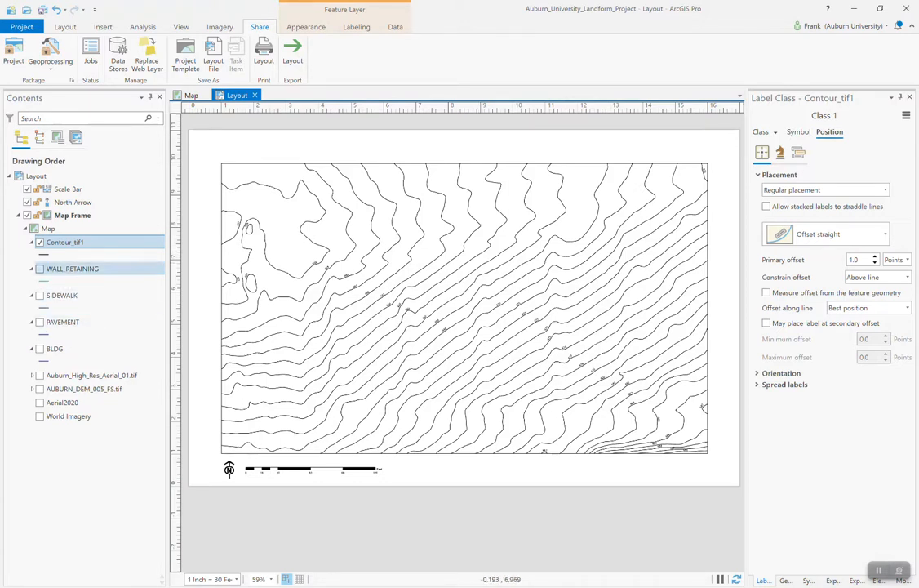
# - Turn on the BLDG, PAVEMENT, SIDEWALK and WALL_RETAINING layers and save the project
pyautogui.click(39, 349)
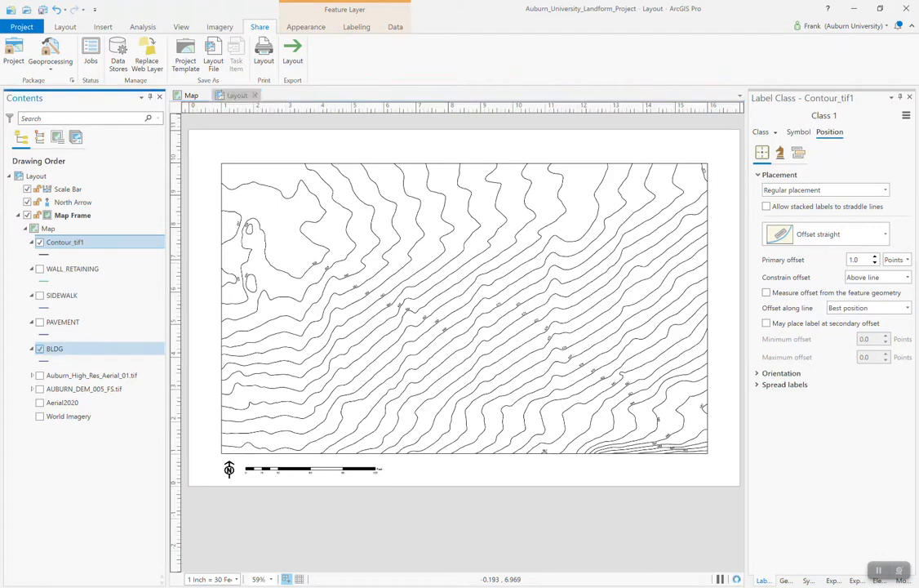
pyautogui.click(40, 322)
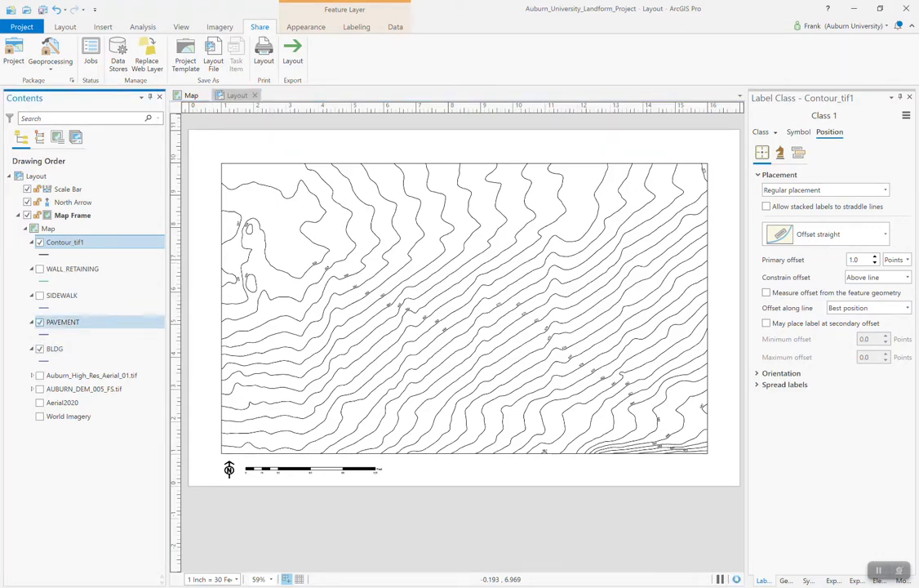
pyautogui.click(39, 295)
pyautogui.click(39, 269)
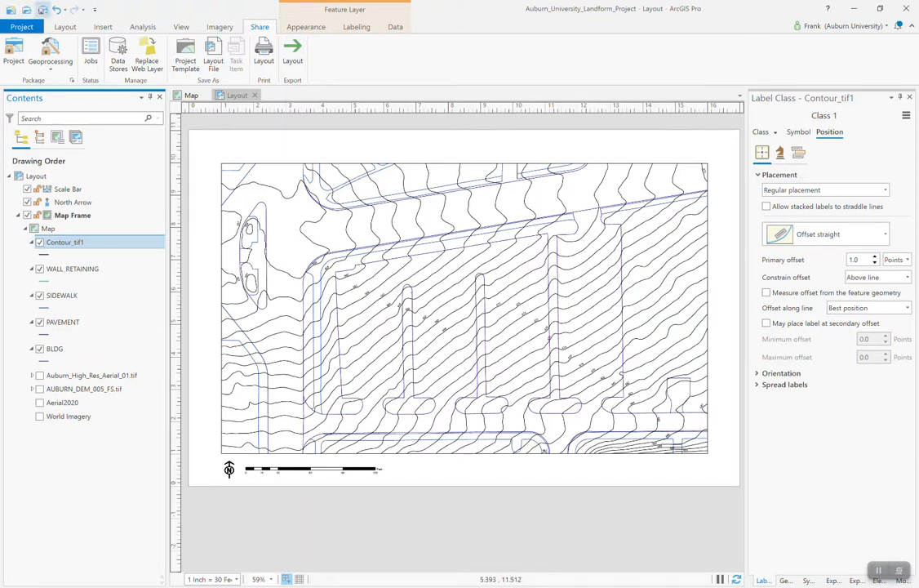
pyautogui.click(39, 9)
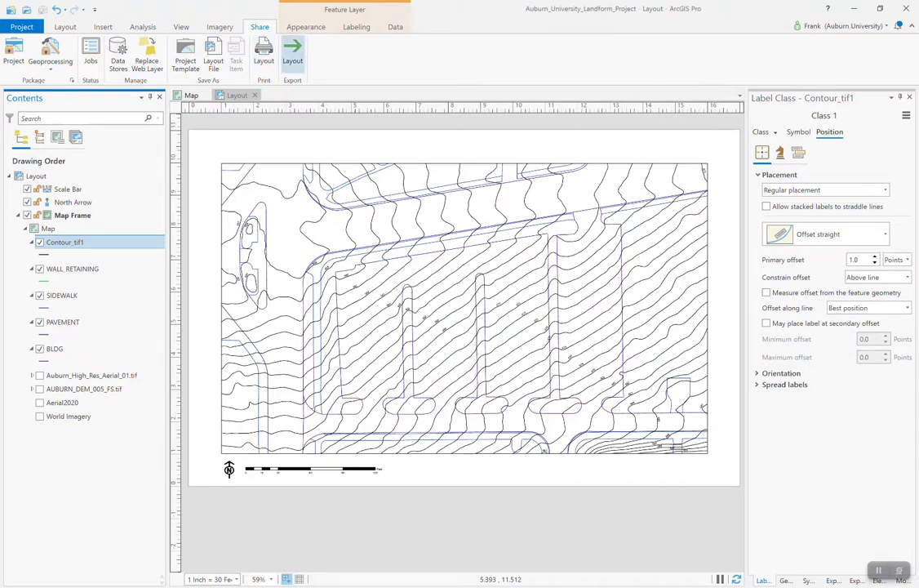
# - Start a layout export and set its file type to SVG
pyautogui.click(292, 50)
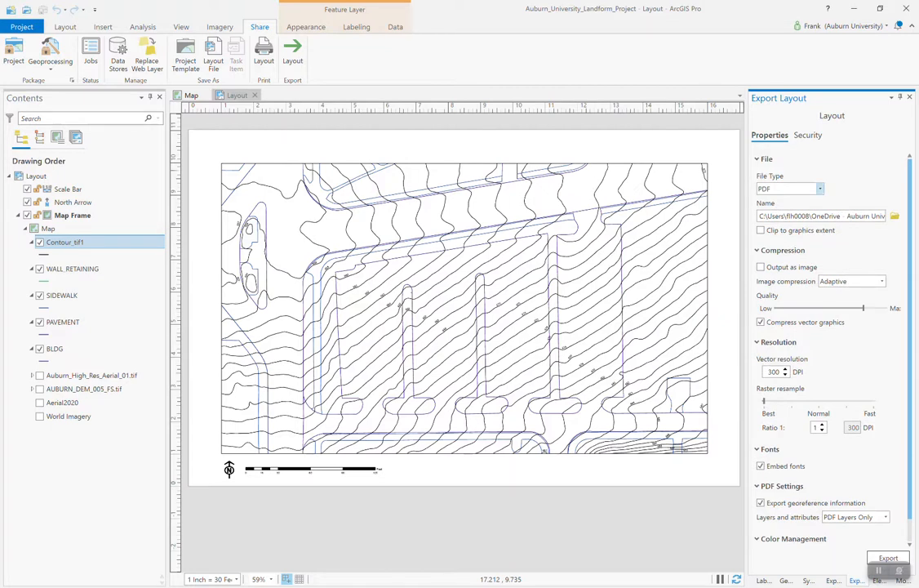
pyautogui.click(819, 189)
pyautogui.press('Down')
pyautogui.press('Down')
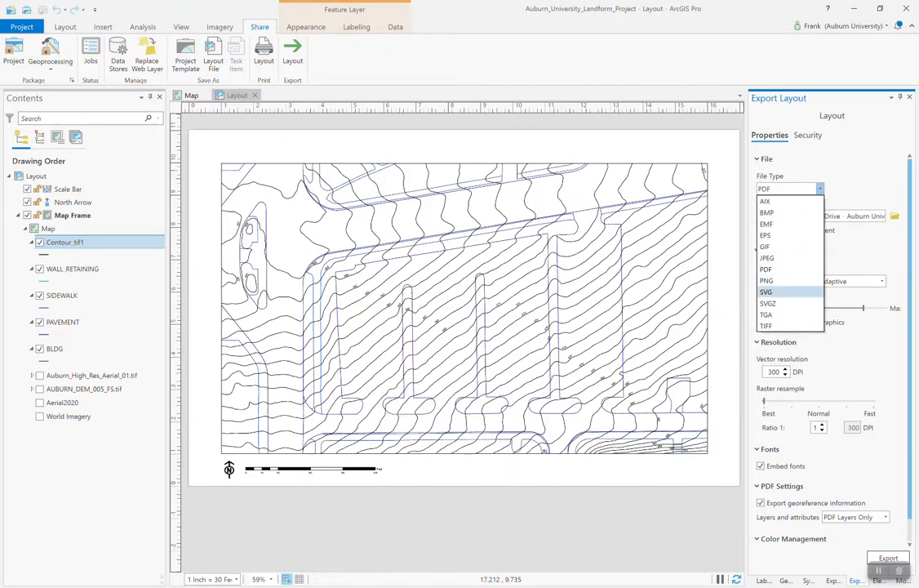
pyautogui.press('Return')
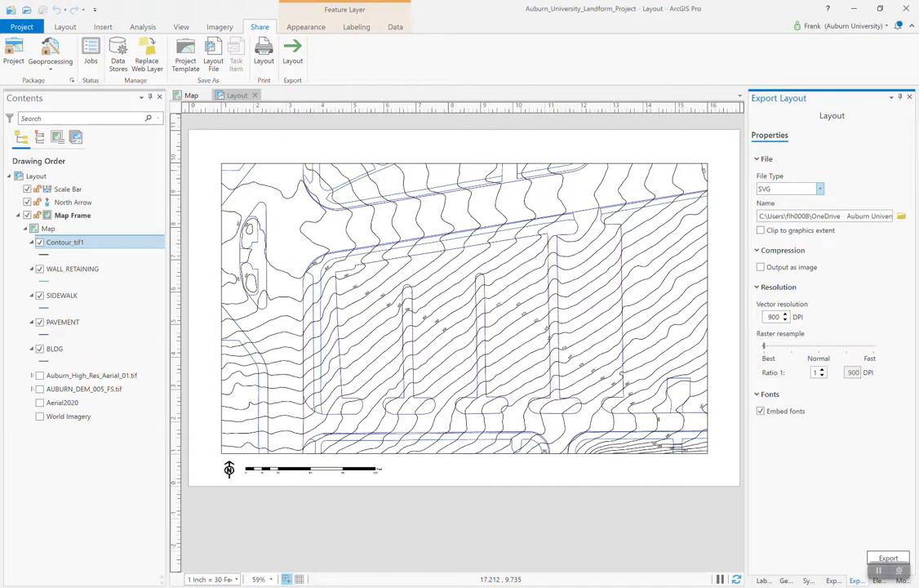
pyautogui.click(820, 189)
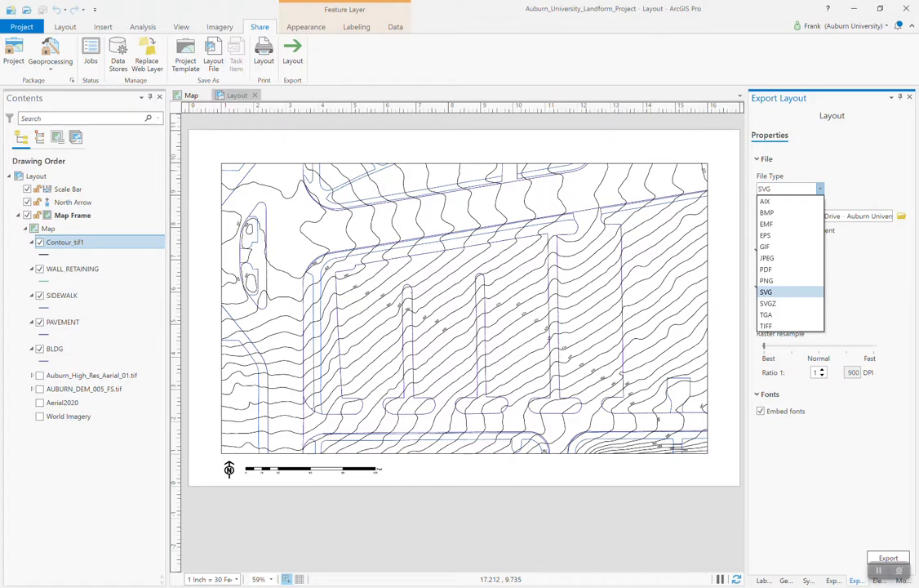
pyautogui.click(776, 291)
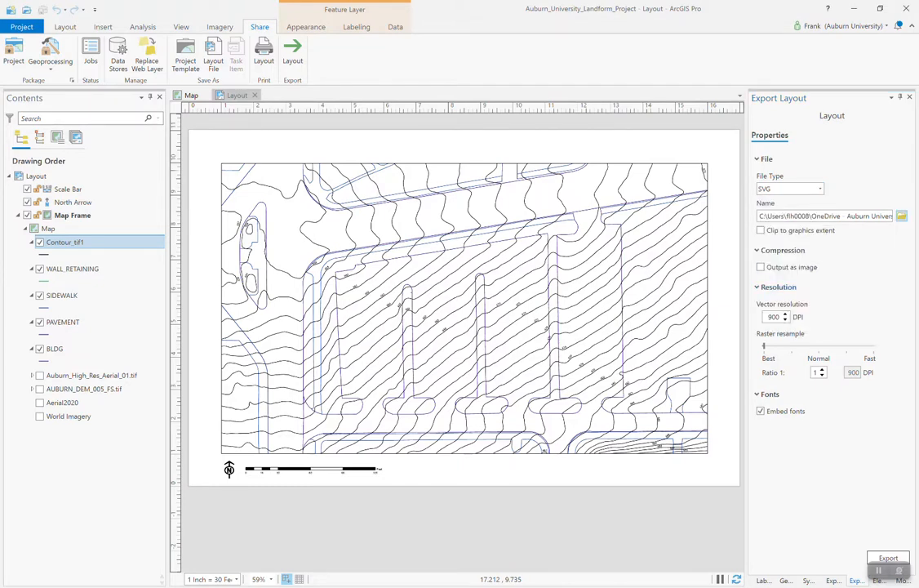
# - Export the layout to the OneDrive Desktop folder under the file name Layout_Contours
pyautogui.click(902, 216)
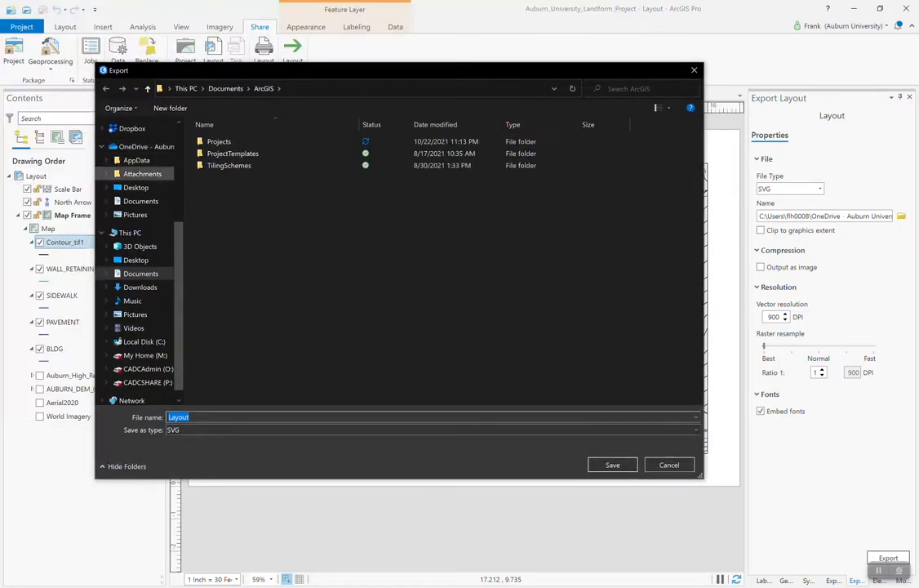
pyautogui.click(135, 187)
pyautogui.click(245, 417)
pyautogui.press('End')
pyautogui.write('_Contours')
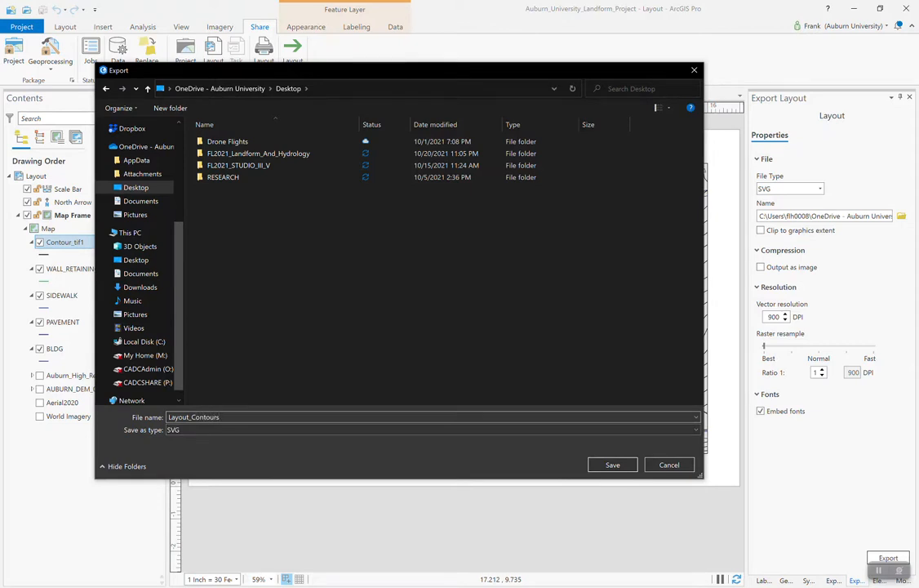
pyautogui.press('Return')
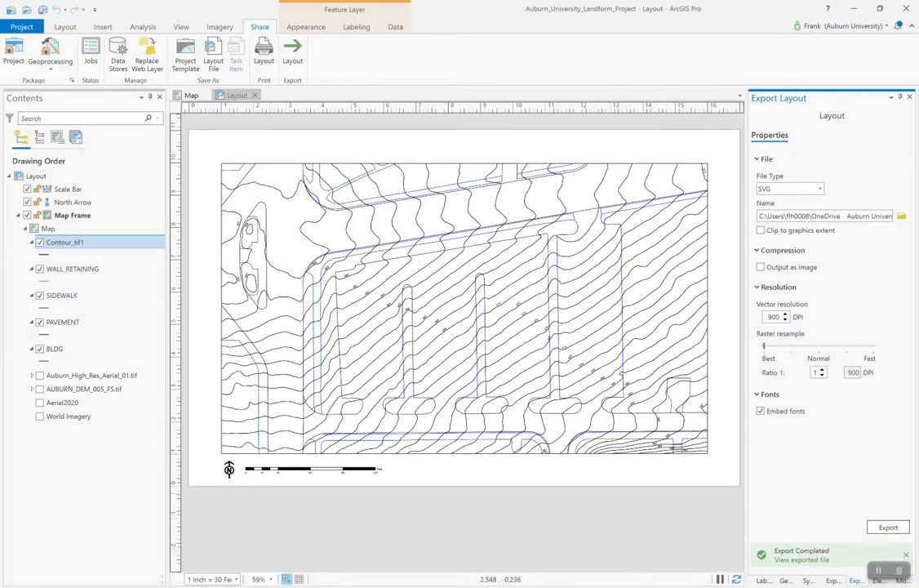
# - Launch Adobe Illustrator and open the exported Layout_Contours file from the OneDrive Desktop folder, accepting the import notice
pyautogui.press('super')
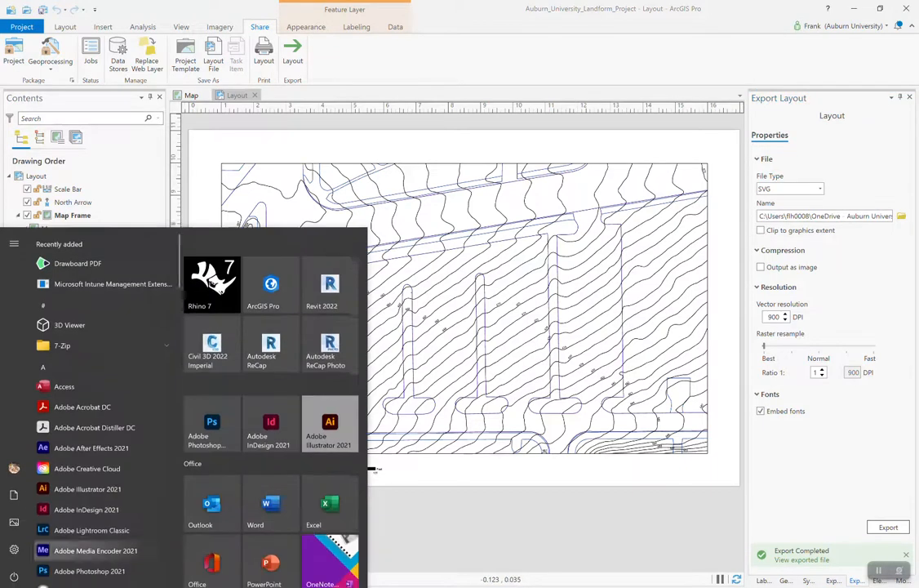
pyautogui.click(342, 433)
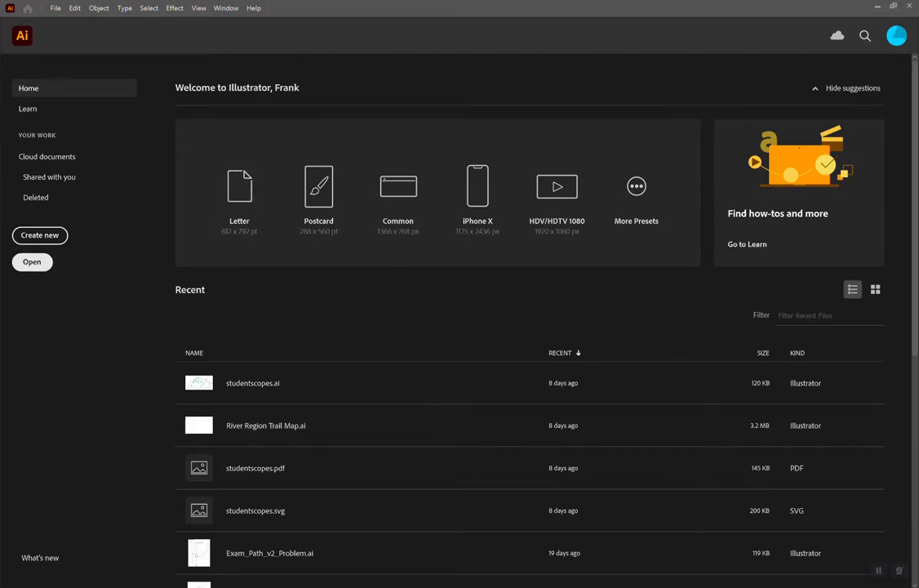
pyautogui.click(32, 261)
pyautogui.click(44, 143)
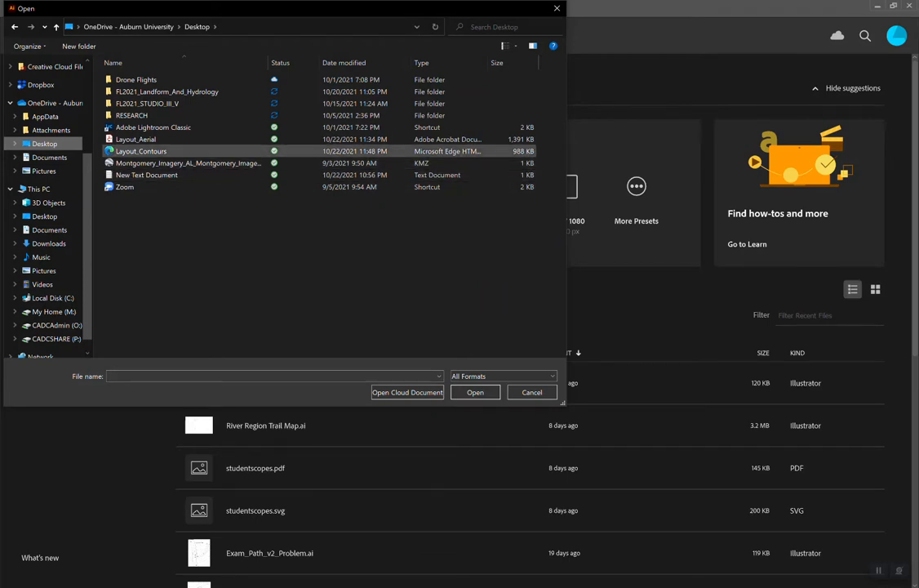
pyautogui.click(140, 151)
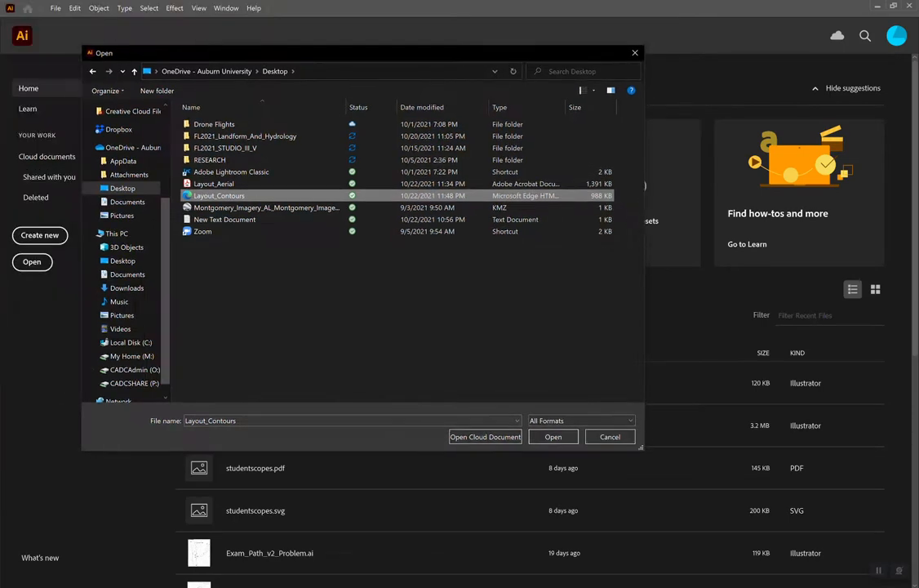
pyautogui.press('Return')
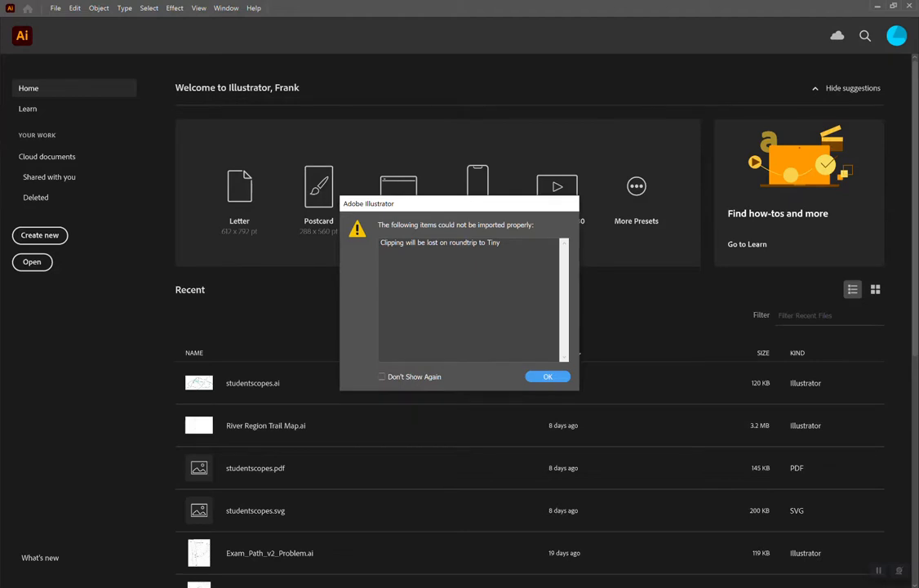
pyautogui.press('Return')
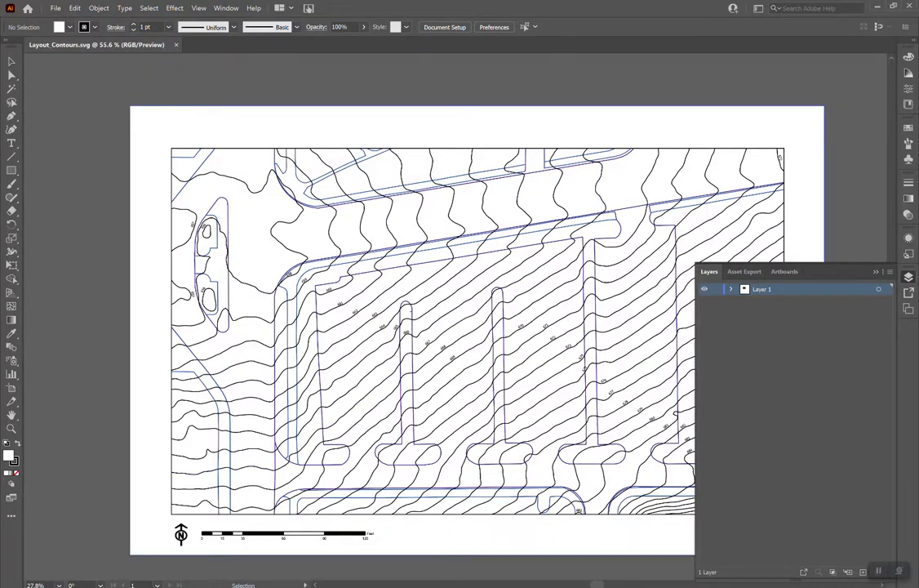
# - Expand Layer 1 down to the Map Frame group and enlarge the layer list so the sublayer names can be read
pyautogui.press('space')
pyautogui.moveTo(571, 245); pyautogui.dragTo(521, 221)
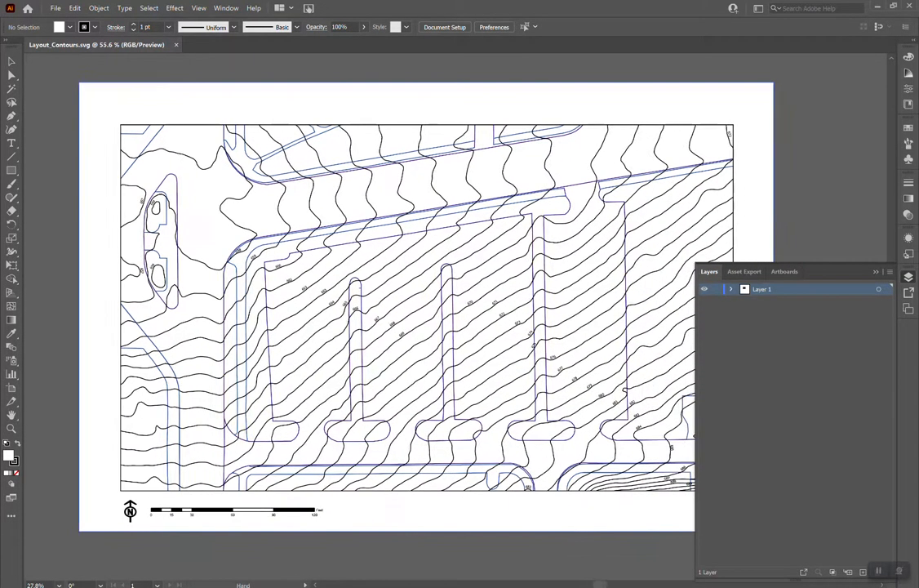
pyautogui.moveTo(696, 264); pyautogui.dragTo(741, 129)
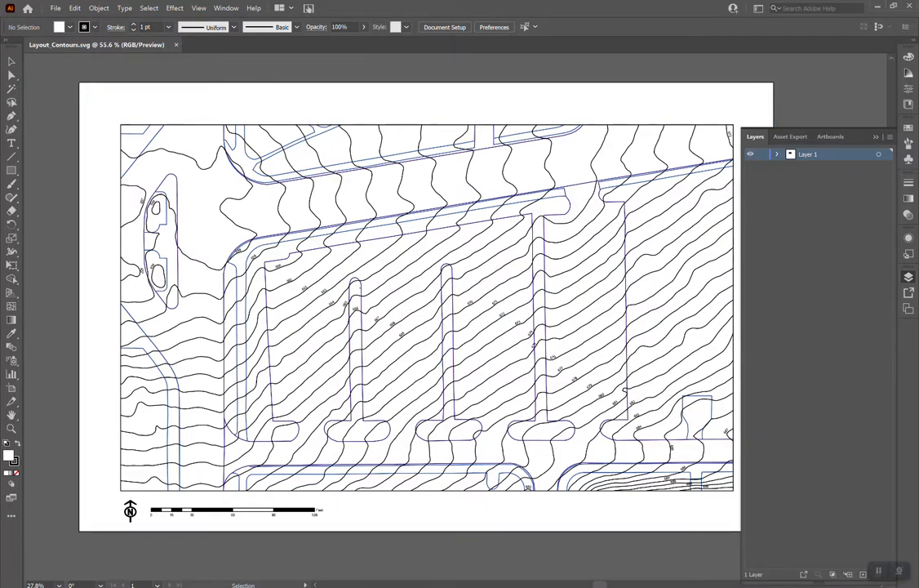
pyautogui.click(777, 154)
pyautogui.click(790, 166)
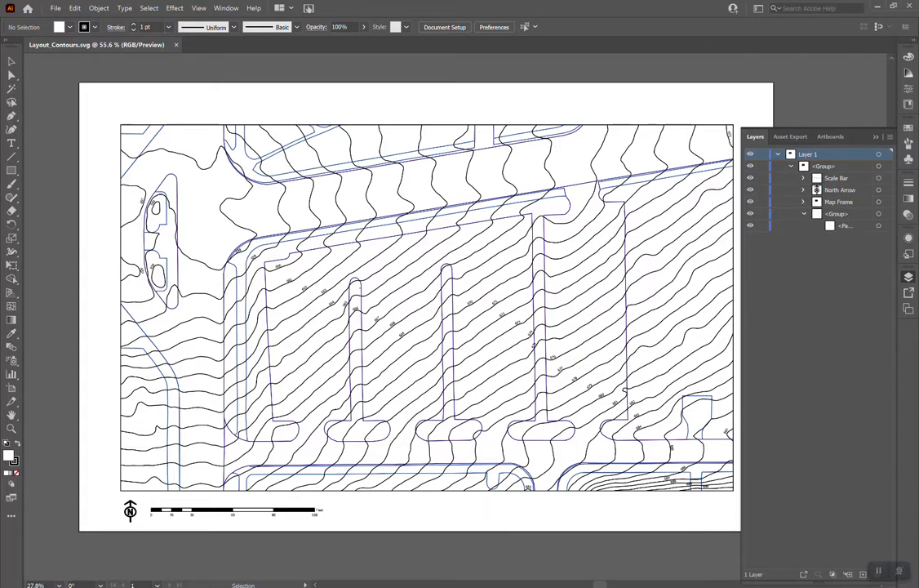
pyautogui.click(804, 202)
pyautogui.click(804, 272)
pyautogui.click(805, 273)
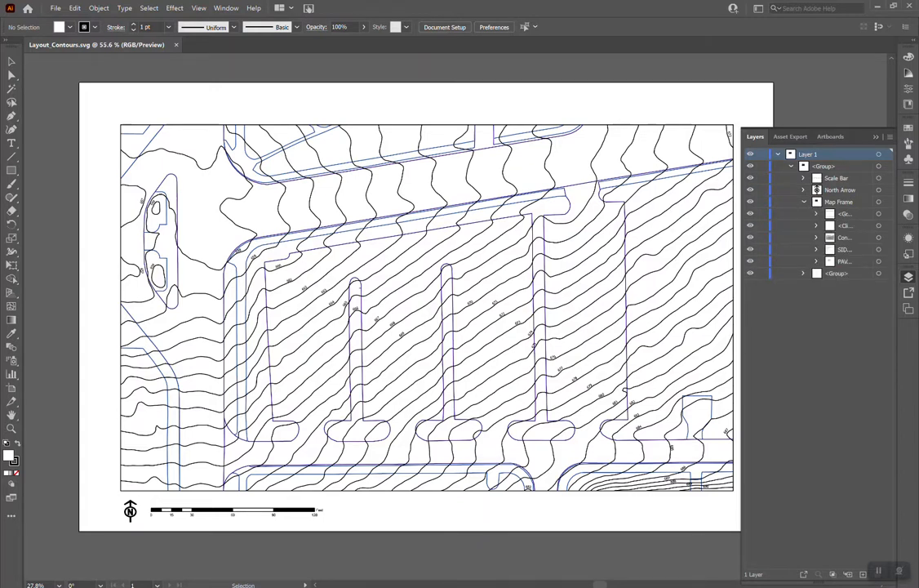
pyautogui.moveTo(741, 368); pyautogui.dragTo(665, 367)
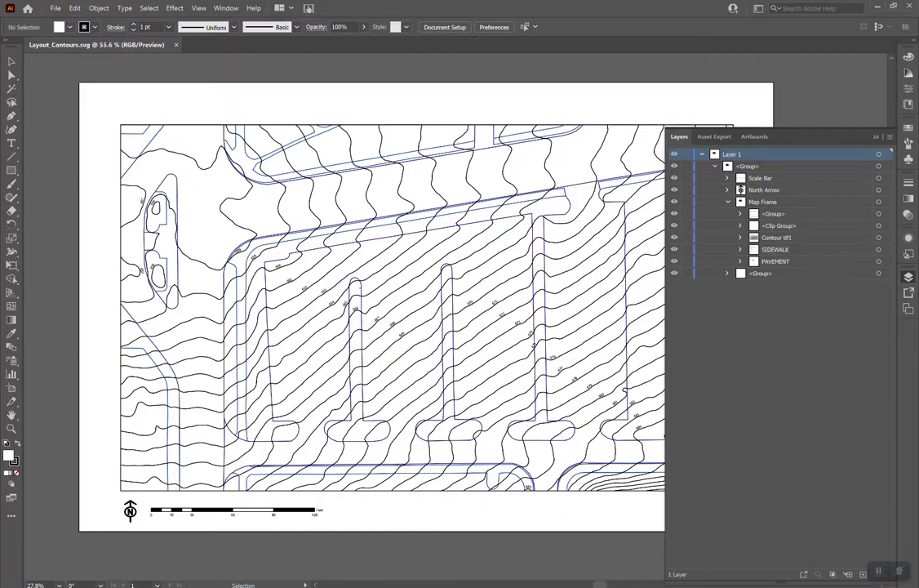
# - Examine the clip groups inside the Contour tif1 group, target the group to see its extent, and clear the selection
pyautogui.click(741, 237)
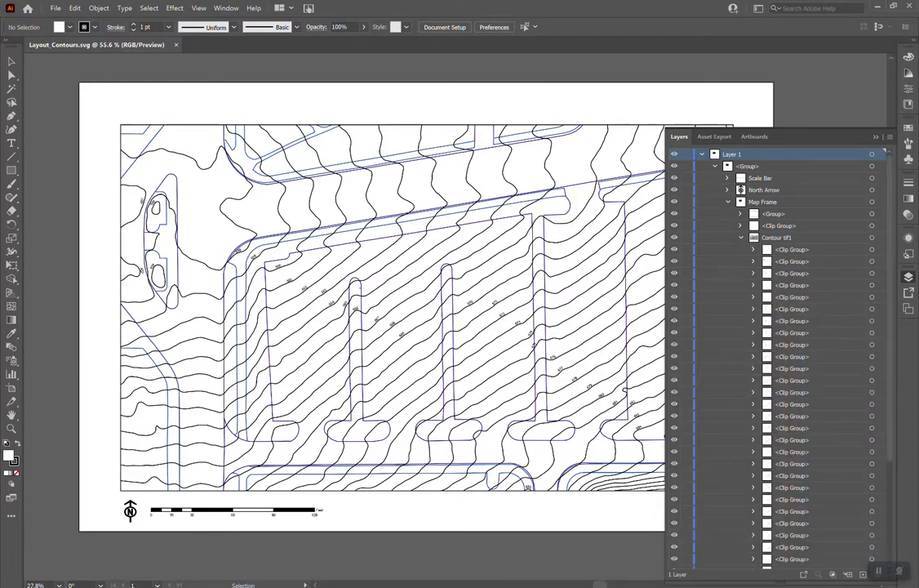
pyautogui.click(741, 237)
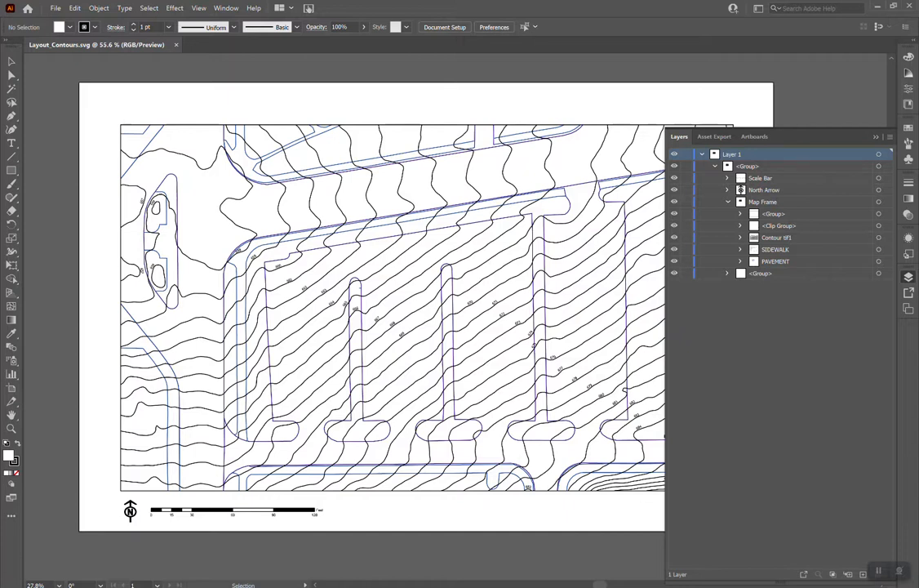
pyautogui.click(880, 237)
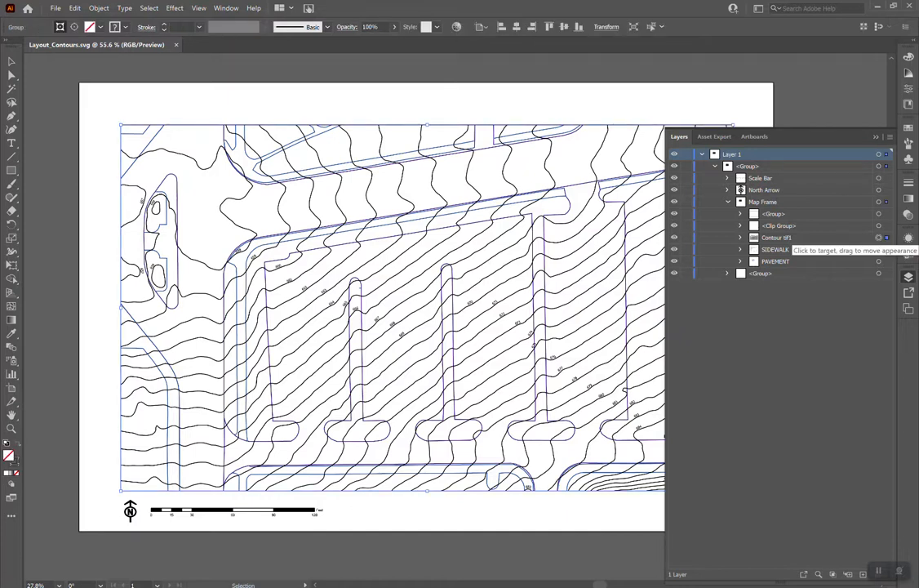
pyautogui.click(740, 237)
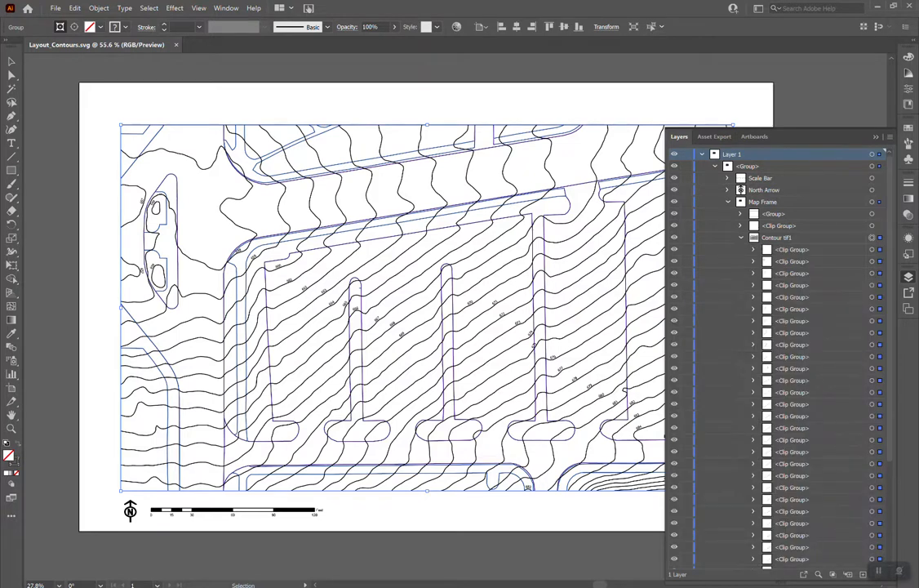
pyautogui.click(753, 249)
pyautogui.click(741, 237)
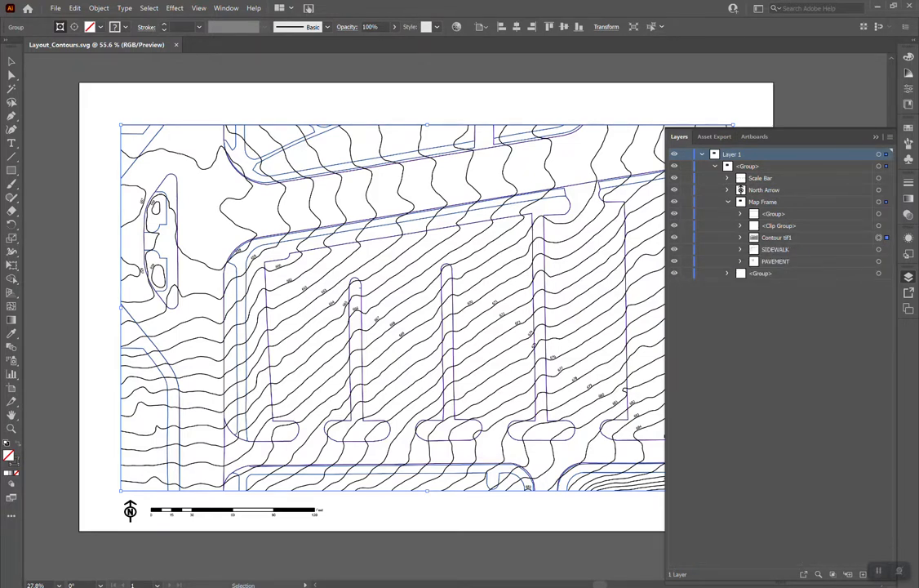
pyautogui.hotkey('ctrl', 'shift', 'a')
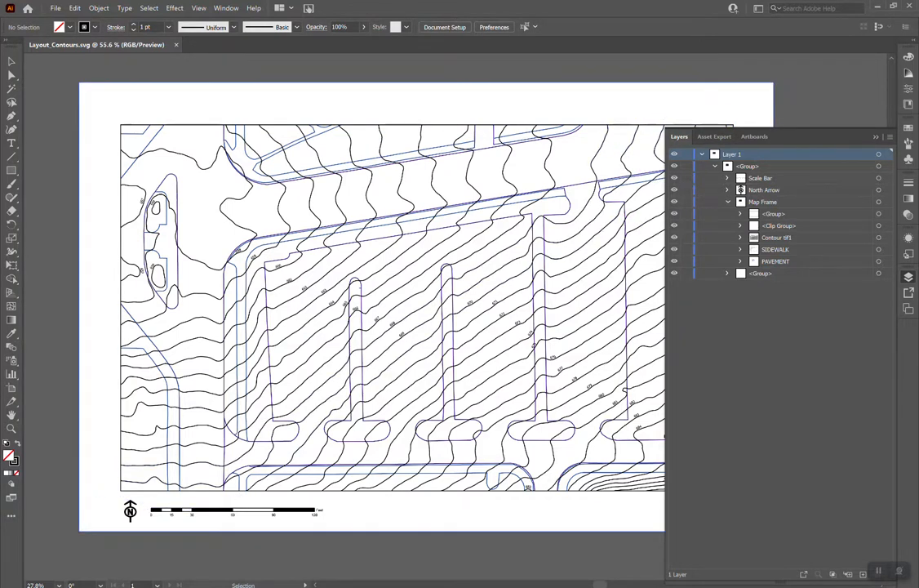
pyautogui.press('a')
pyautogui.moveTo(443, 148); pyautogui.dragTo(506, 158)
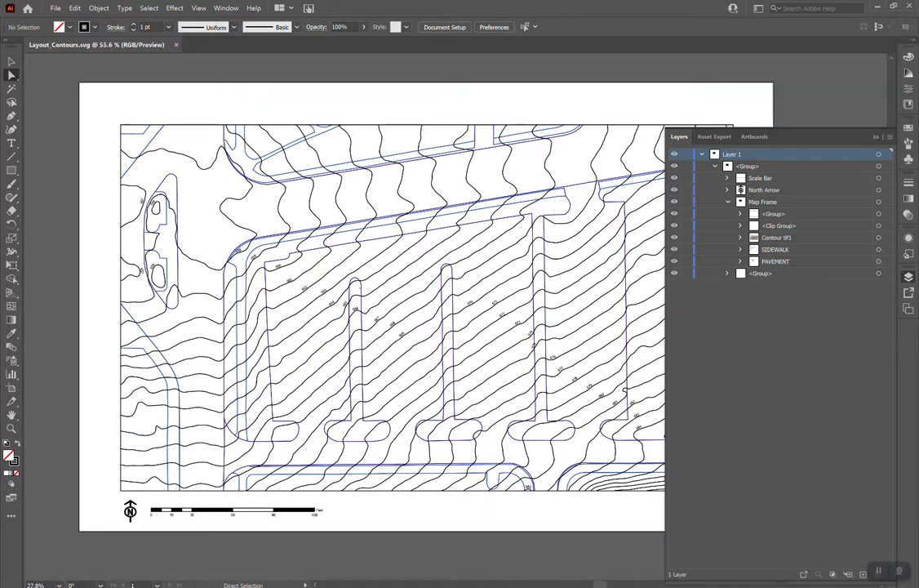
pyautogui.click(11, 62)
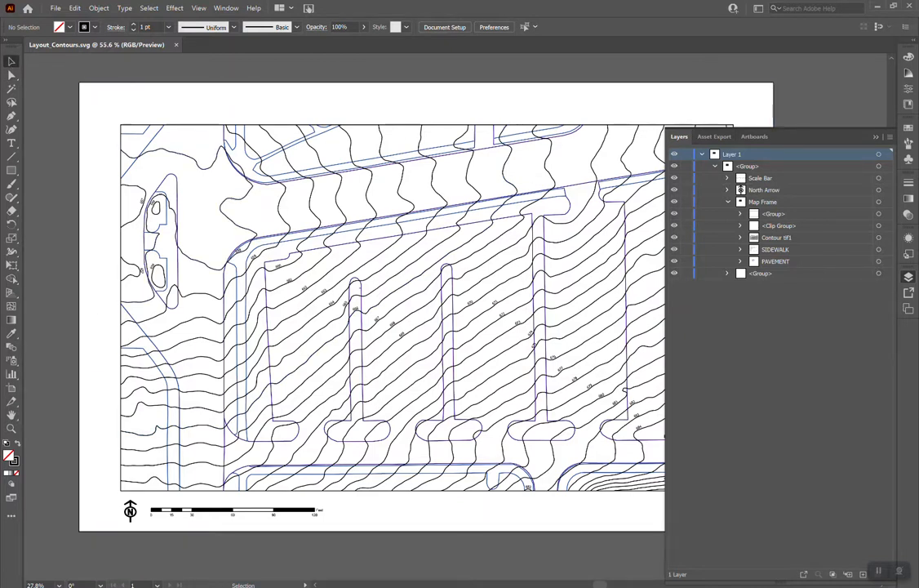
pyautogui.click(272, 200)
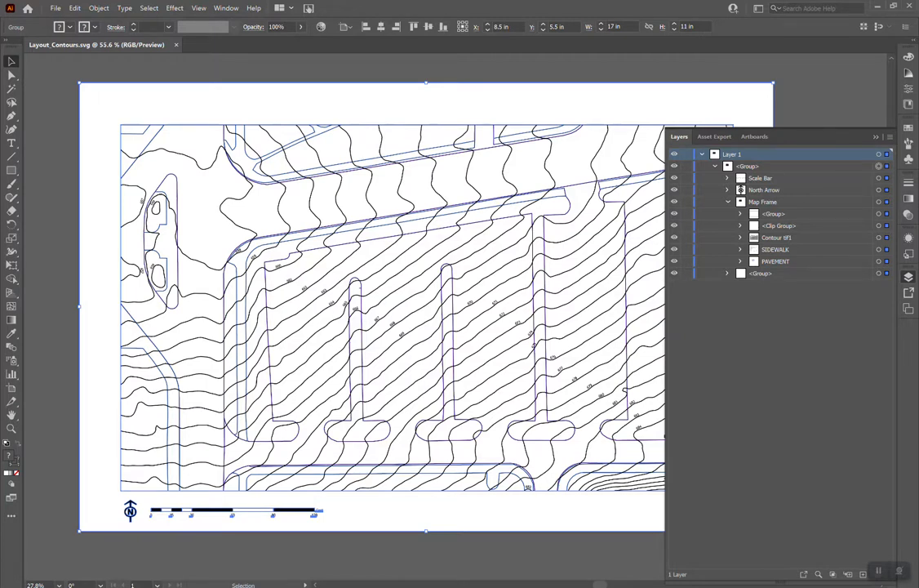
pyautogui.hotkey('ctrl', 'shift', 'a')
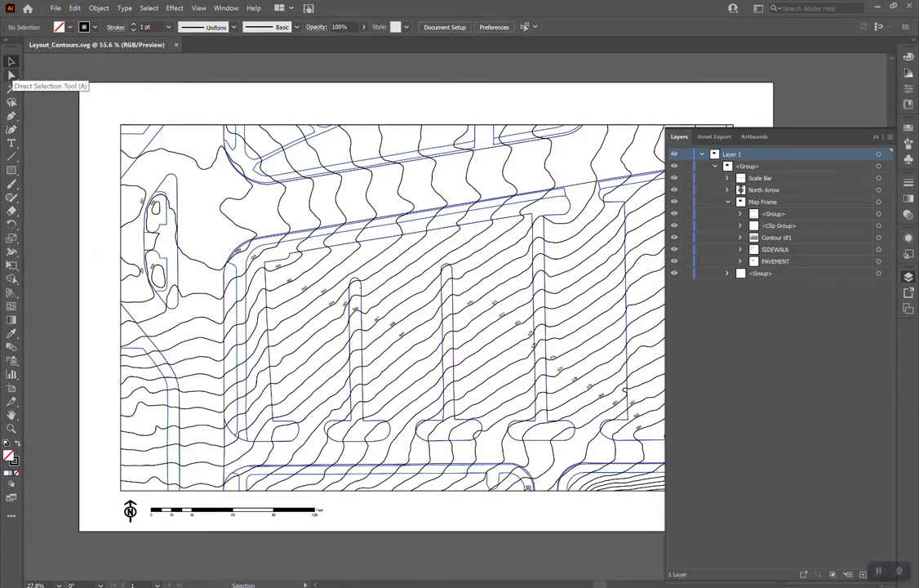
# - Direct-select one contour line near the map's upper-left area and extend the selection to everything with the same appearance
pyautogui.click(12, 75)
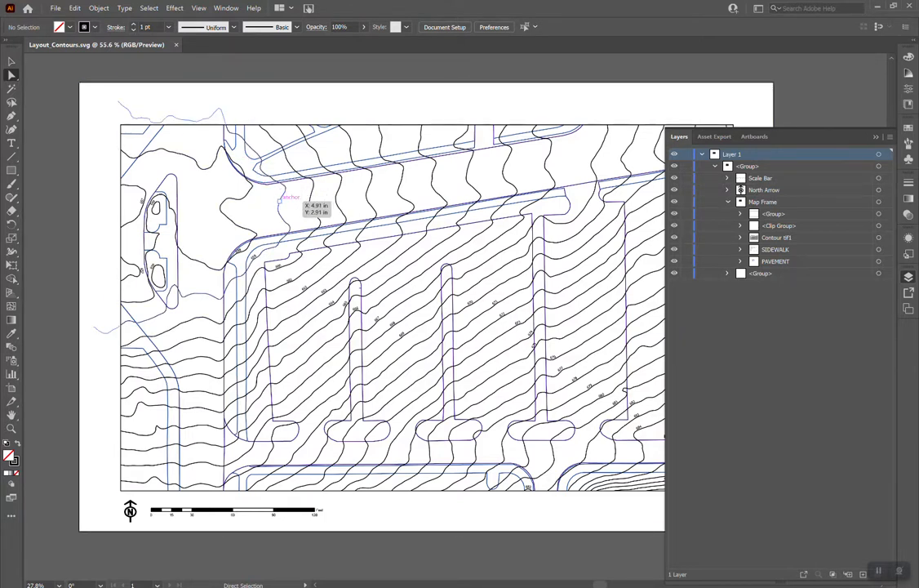
pyautogui.click(280, 199)
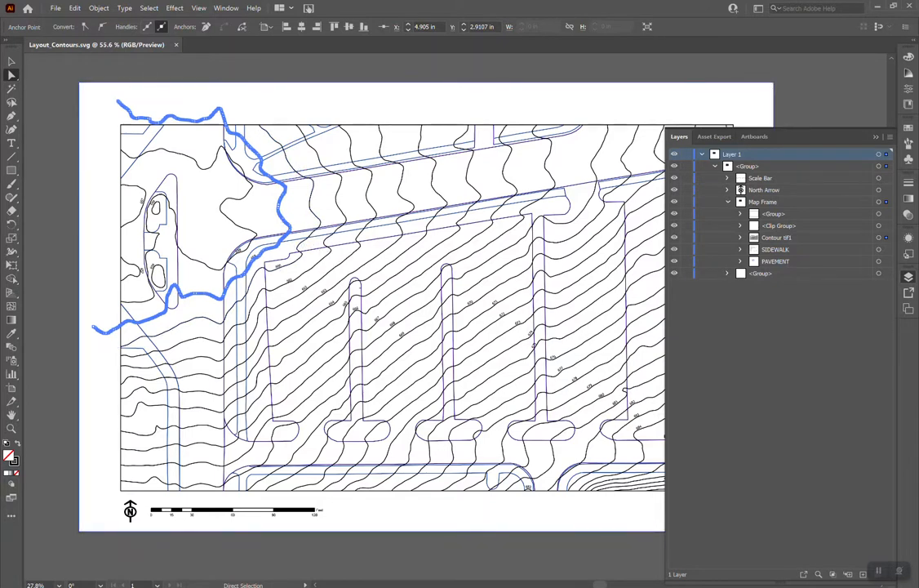
pyautogui.click(149, 7)
pyautogui.moveTo(213, 99)
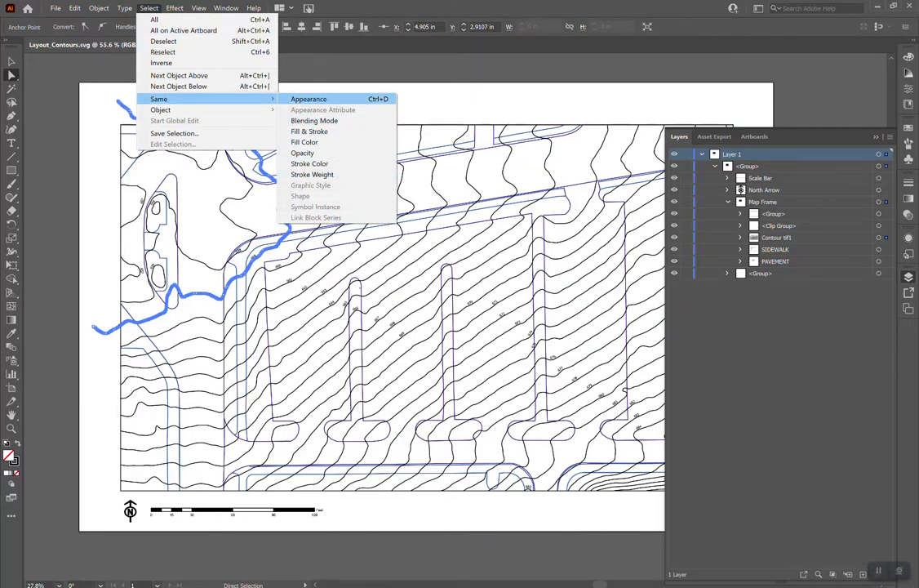
pyautogui.click(309, 99)
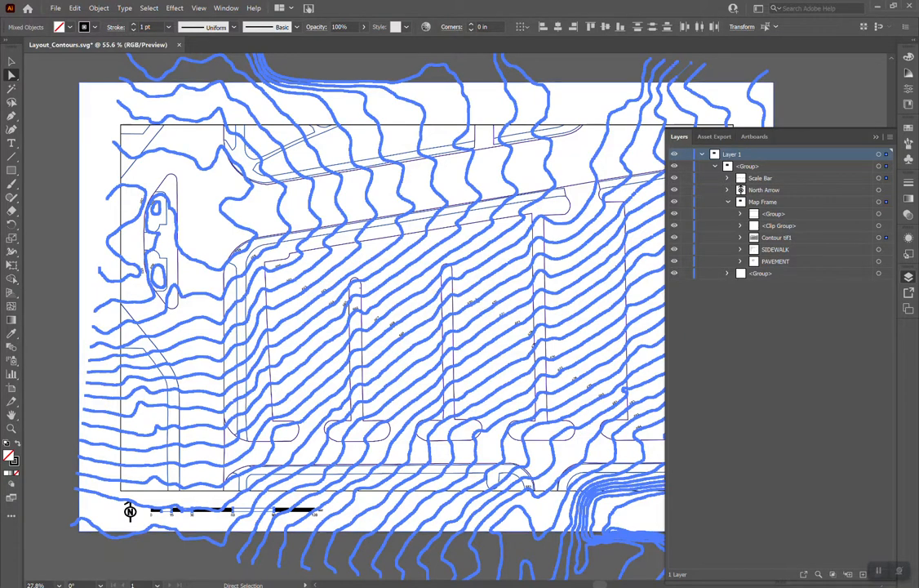
pyautogui.scroll(3, 445, 262)
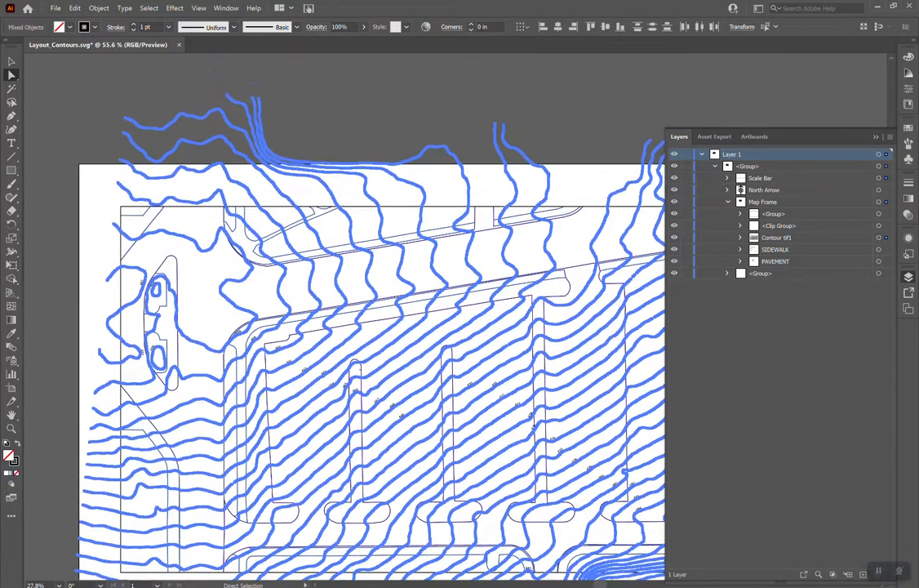
pyautogui.scroll(-3, 445, 261)
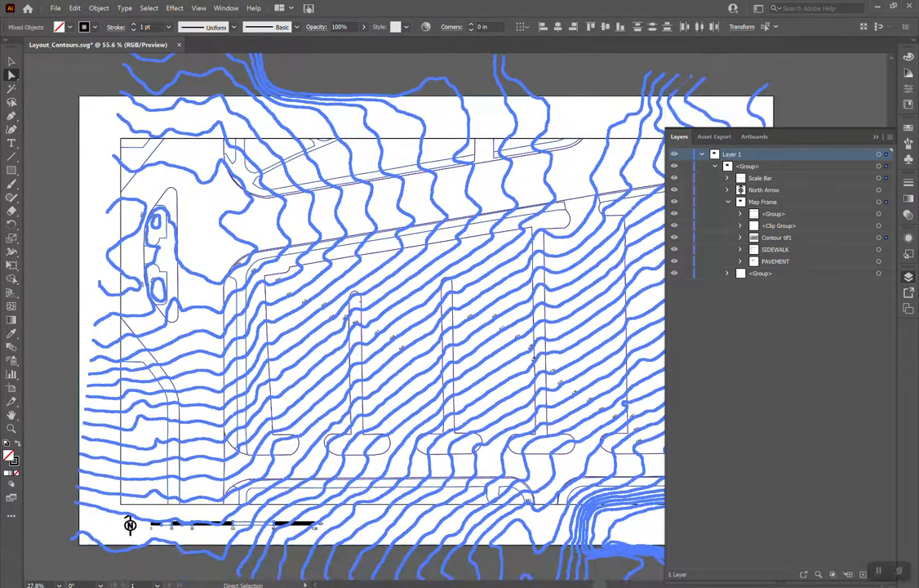
# - Set the selected contour lines' stroke weight to 0.5 pt and their stroke color to 353535
pyautogui.moveTo(665, 343); pyautogui.dragTo(751, 343)
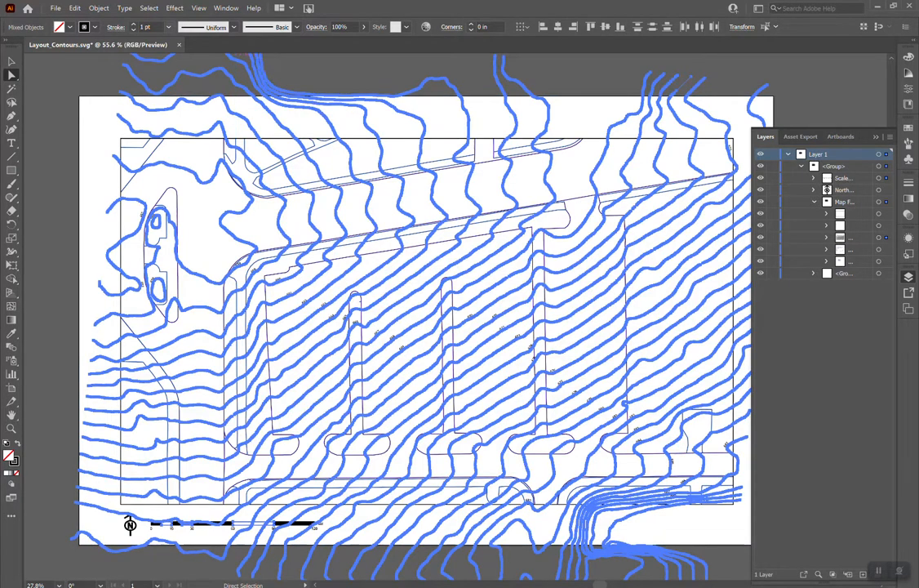
pyautogui.click(169, 27)
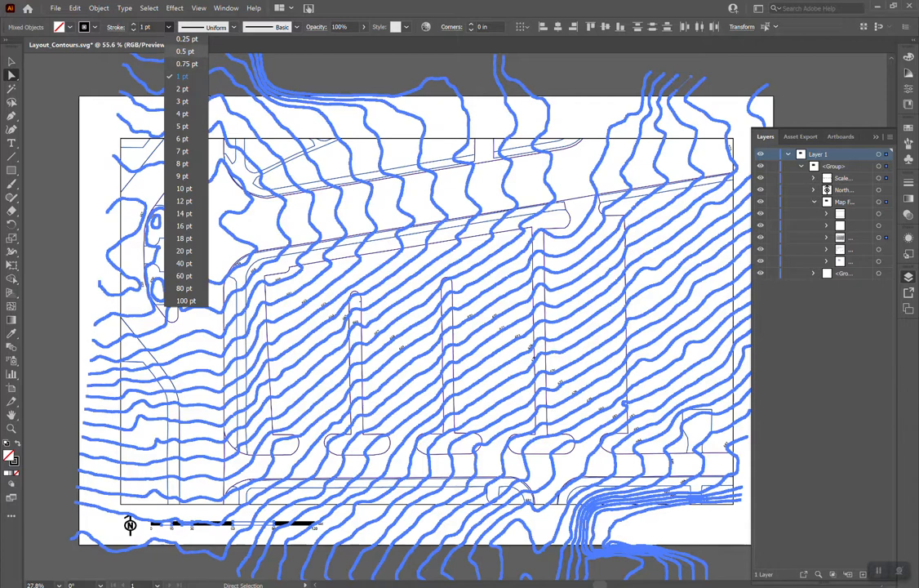
pyautogui.click(184, 51)
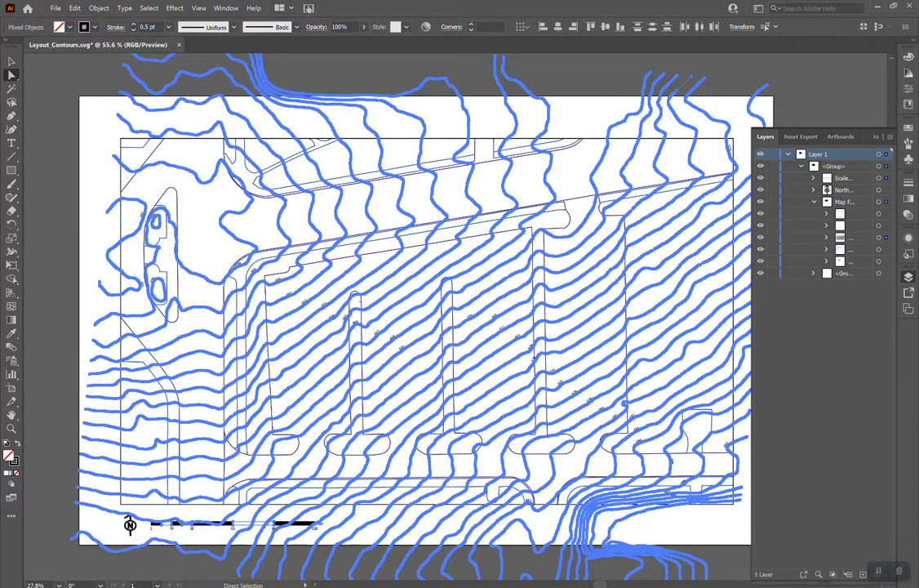
pyautogui.press('F6')
pyautogui.doubleClick(769, 68)
pyautogui.write('353535')
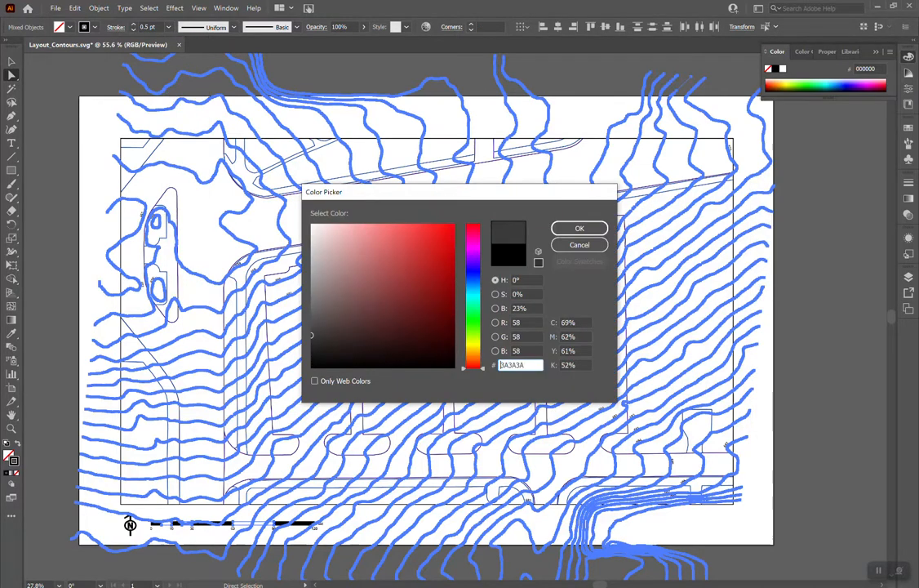
pyautogui.press('Return')
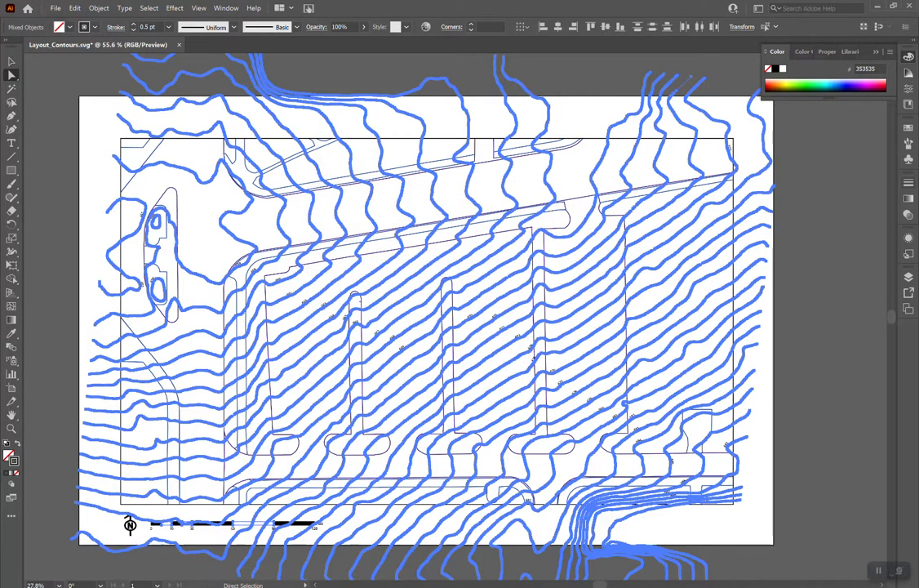
# - Make the selected contour lines dashed with a 5 pt dash
pyautogui.click(909, 182)
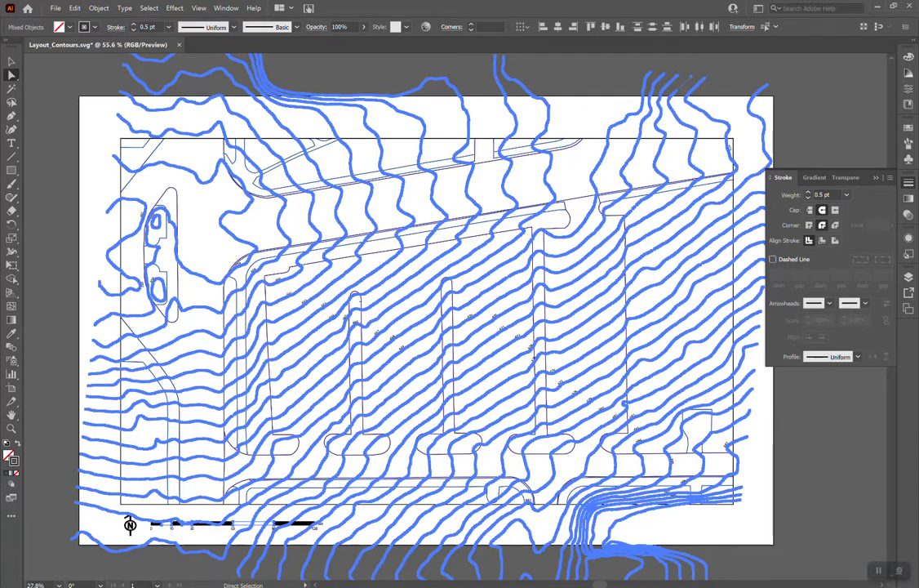
pyautogui.click(773, 259)
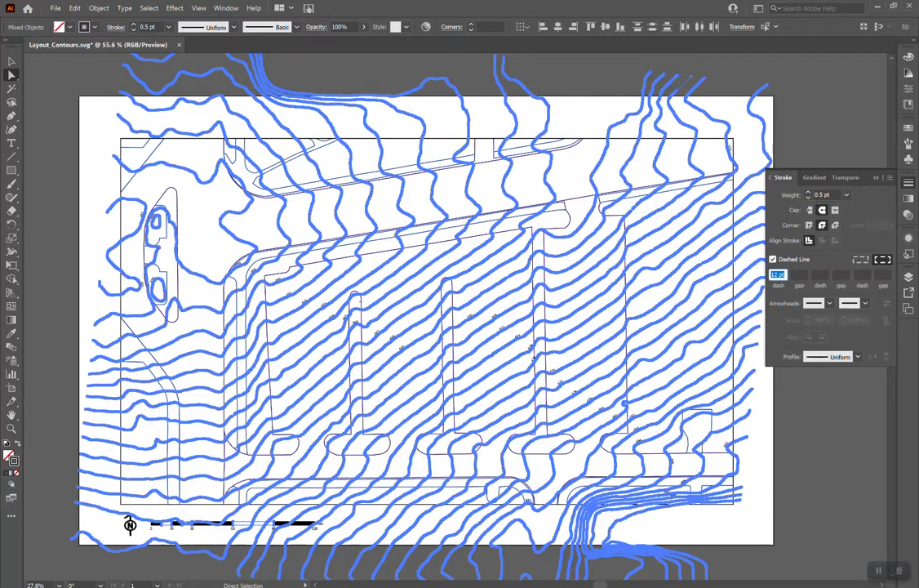
pyautogui.write('5')
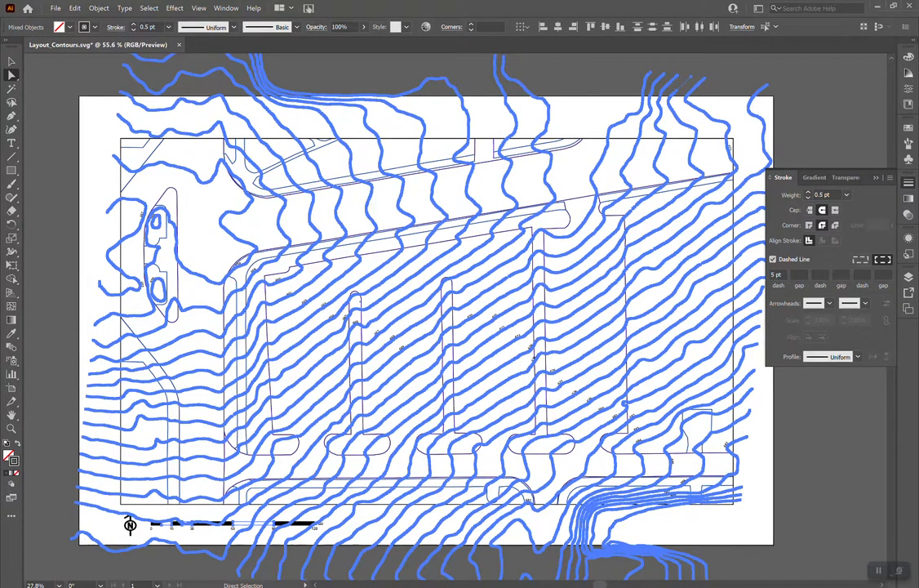
# - Clear the selection and inspect the dashed contour lines up close and across the whole map
pyautogui.click(12, 61)
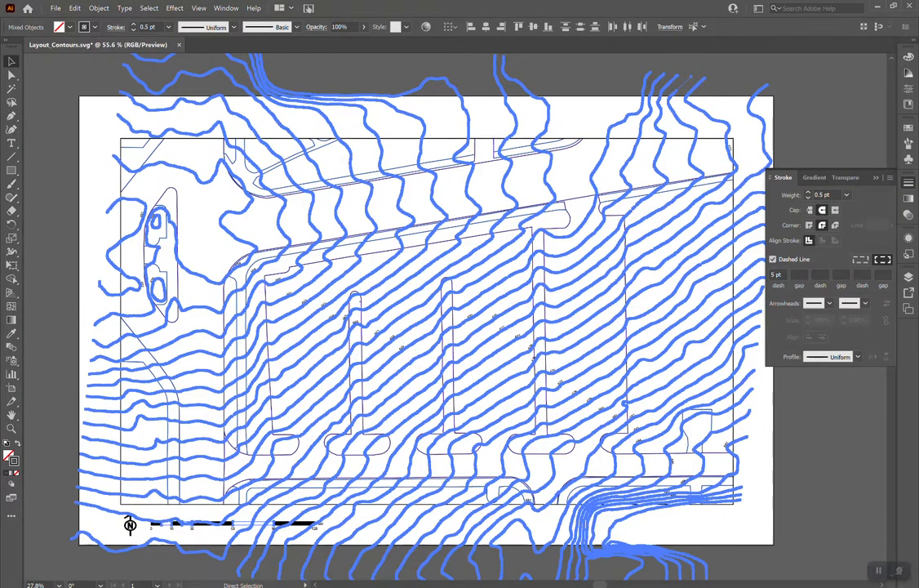
pyautogui.click(59, 88)
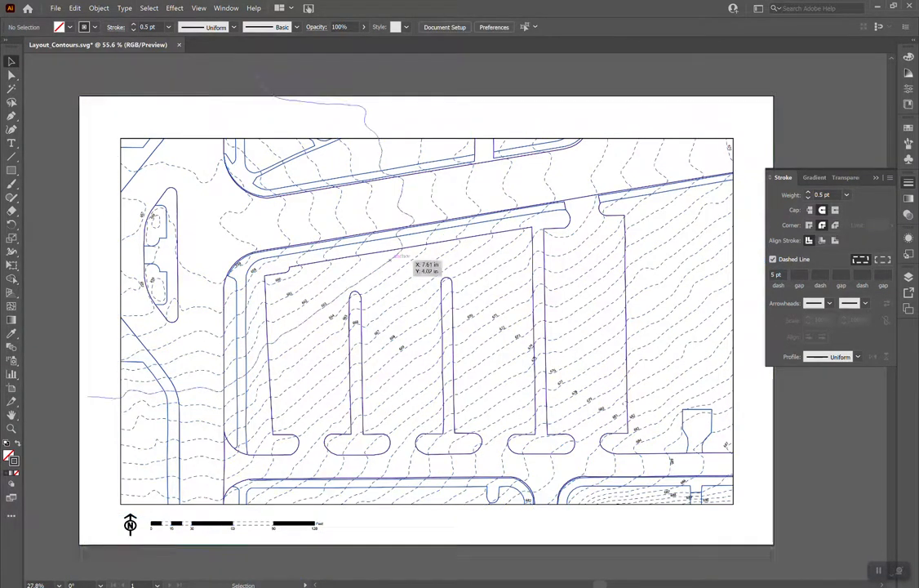
pyautogui.hotkey('ctrl', '1')
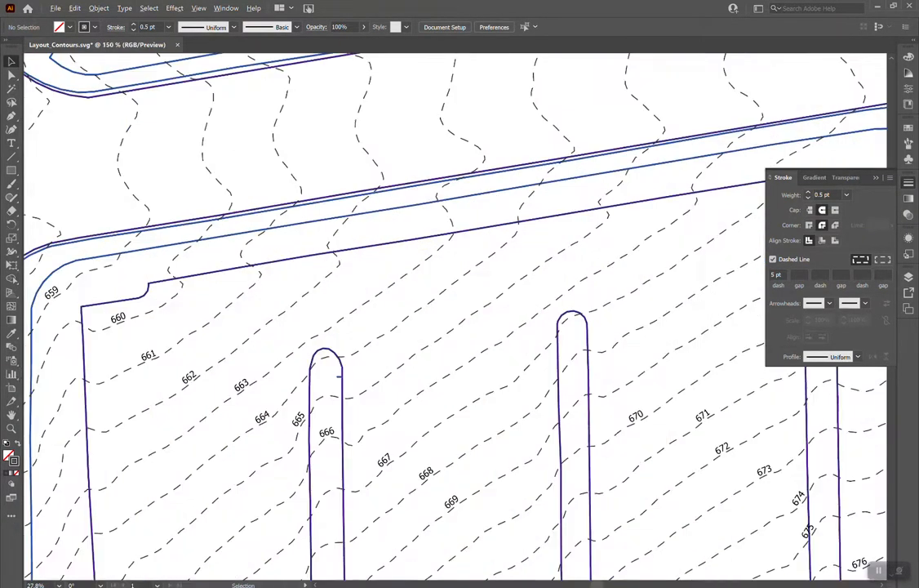
pyautogui.scroll(-3, 419, 274)
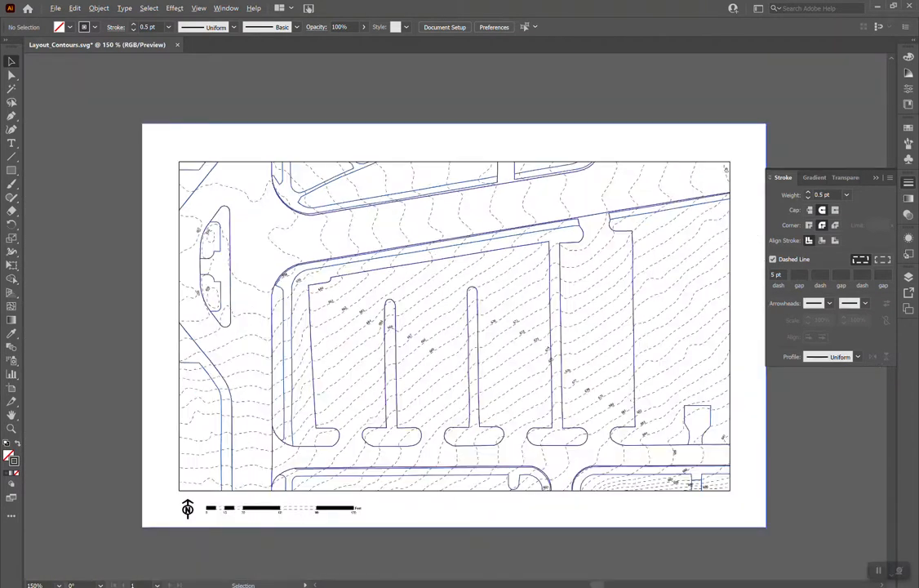
pyautogui.scroll(1, 411, 288)
pyautogui.moveTo(470, 293); pyautogui.dragTo(414, 274)
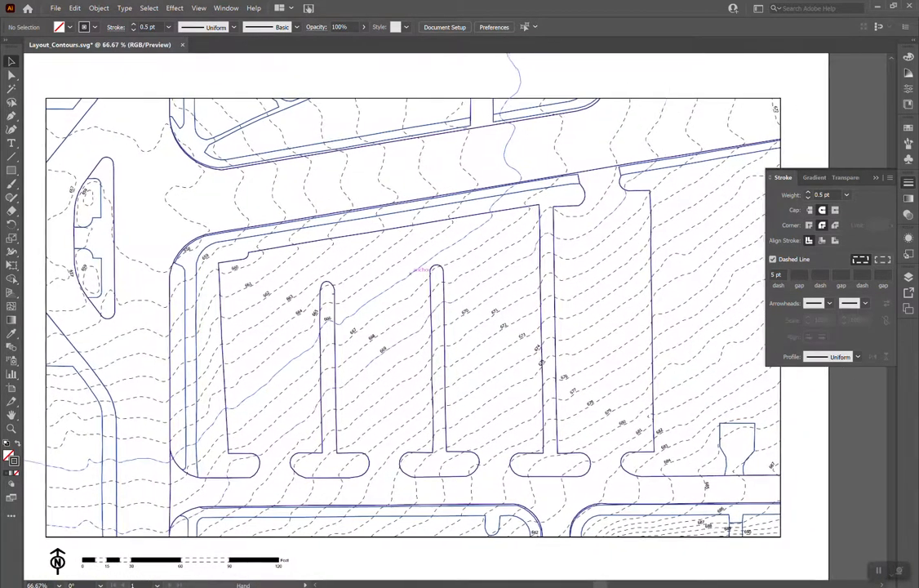
pyautogui.scroll(2, 655, 379)
pyautogui.scroll(-3, 642, 463)
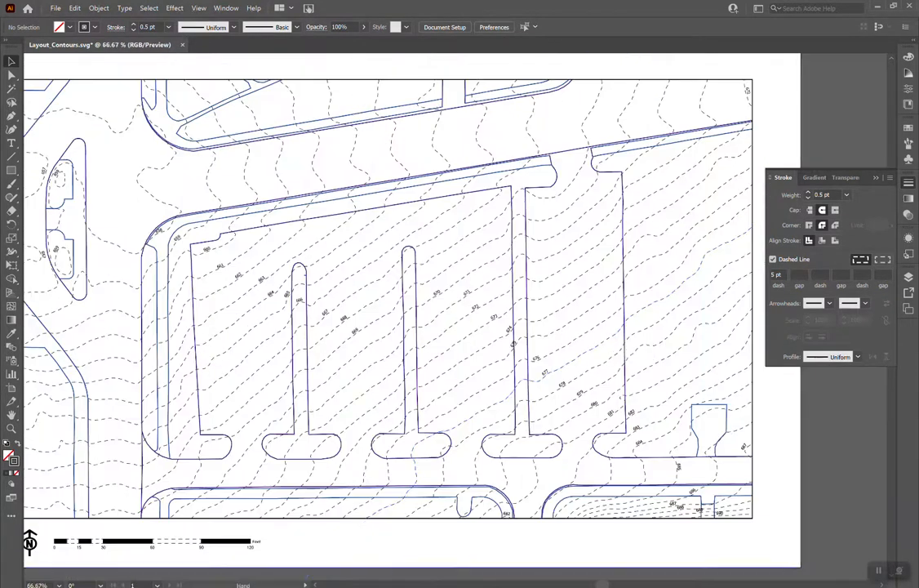
pyautogui.scroll(1, 642, 464)
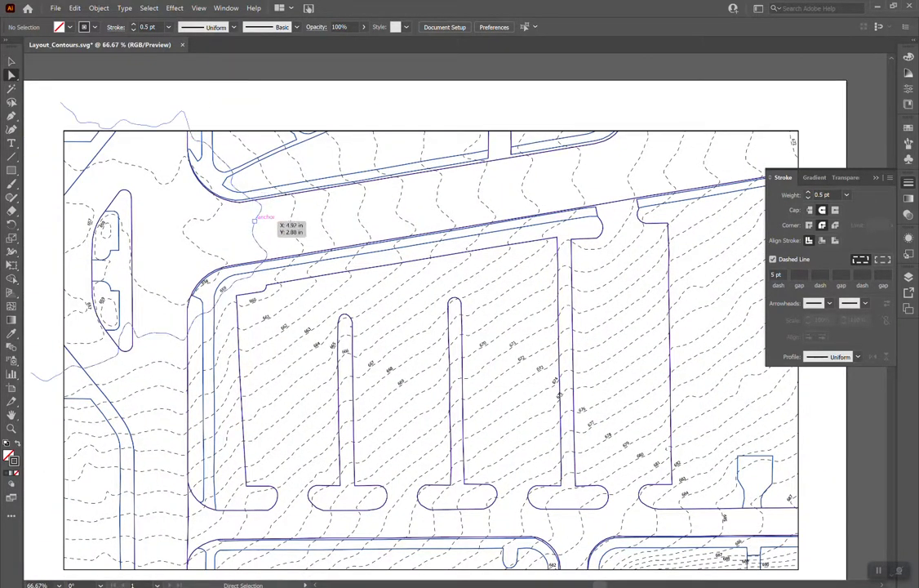
# - Direct-select one contour, extend the selection to all matching contours, and set their dash to 3 pt and gap to 2 pt
pyautogui.moveTo(363, 114); pyautogui.dragTo(237, 62)
pyautogui.click(174, 8)
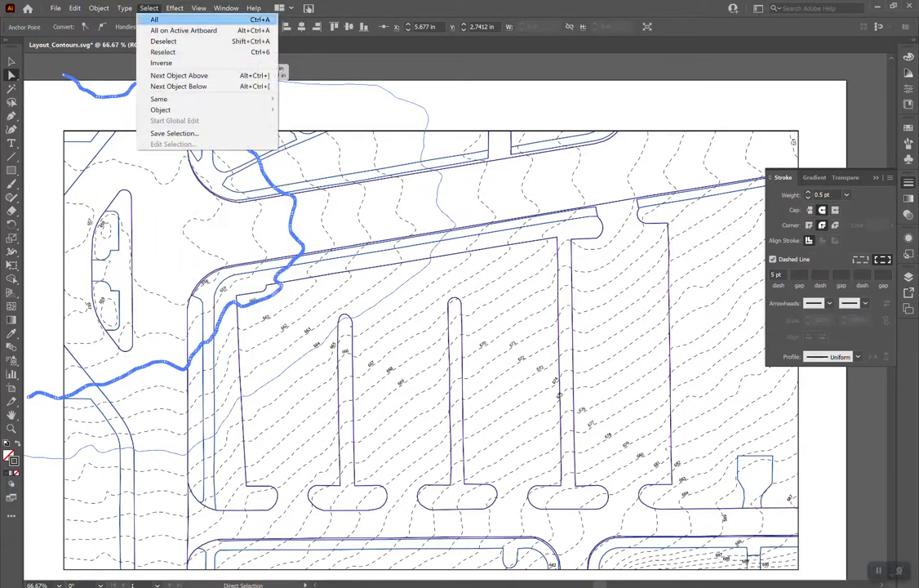
pyautogui.moveTo(159, 98)
pyautogui.click(315, 120)
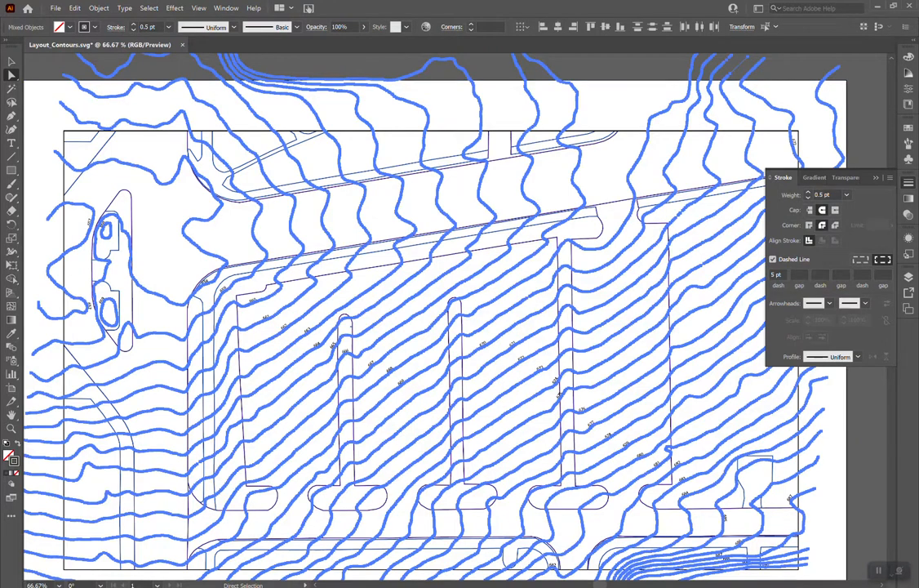
pyautogui.write('3')
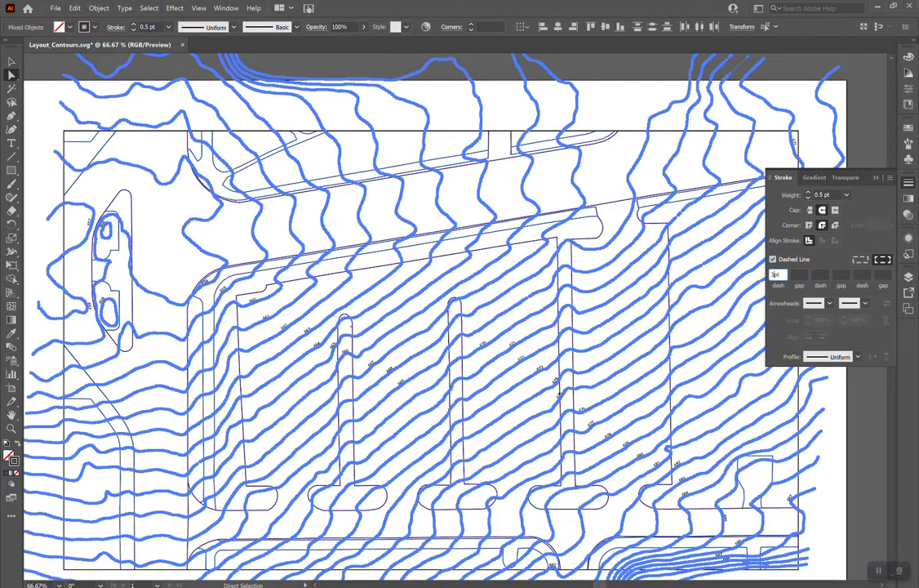
pyautogui.write('2')
pyautogui.click(839, 88)
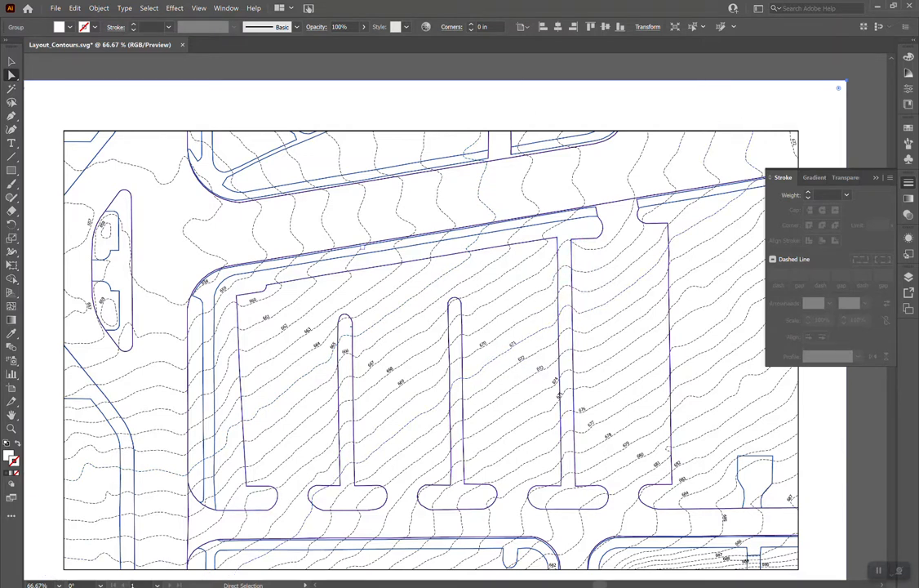
# - Direct-select every fifth contour line together: 660, 665, 670, 675, 680, 685 and 690
pyautogui.scroll(-2, 319, 217)
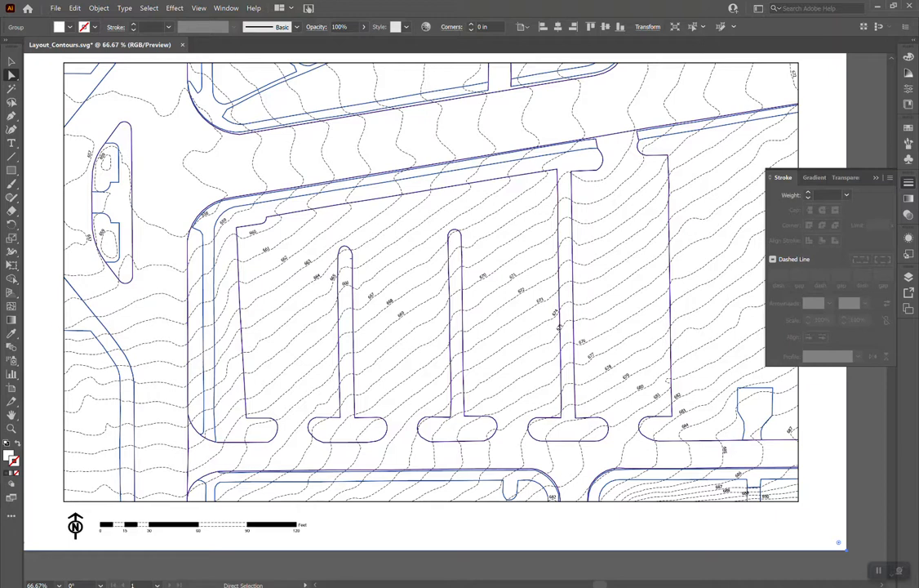
pyautogui.click(291, 150)
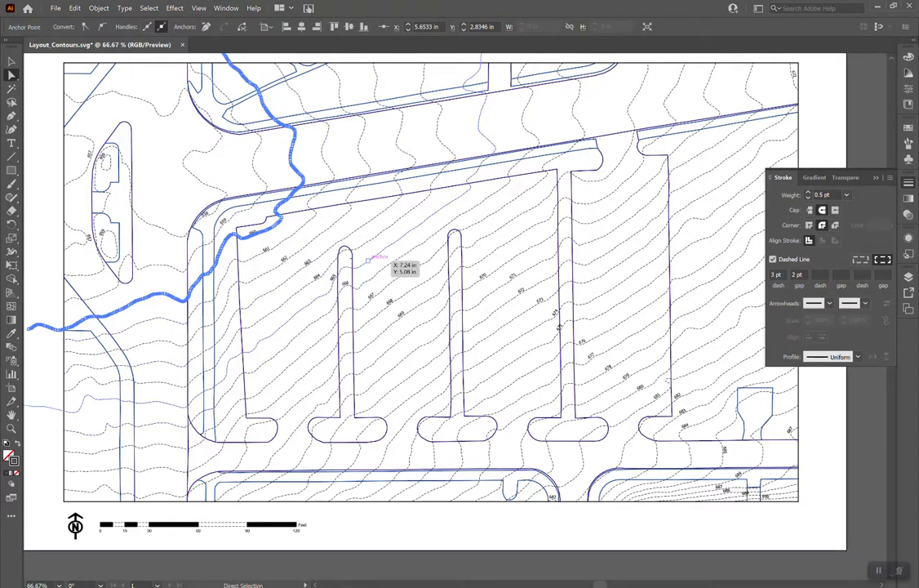
pyautogui.hotkey('ctrl', 'v')
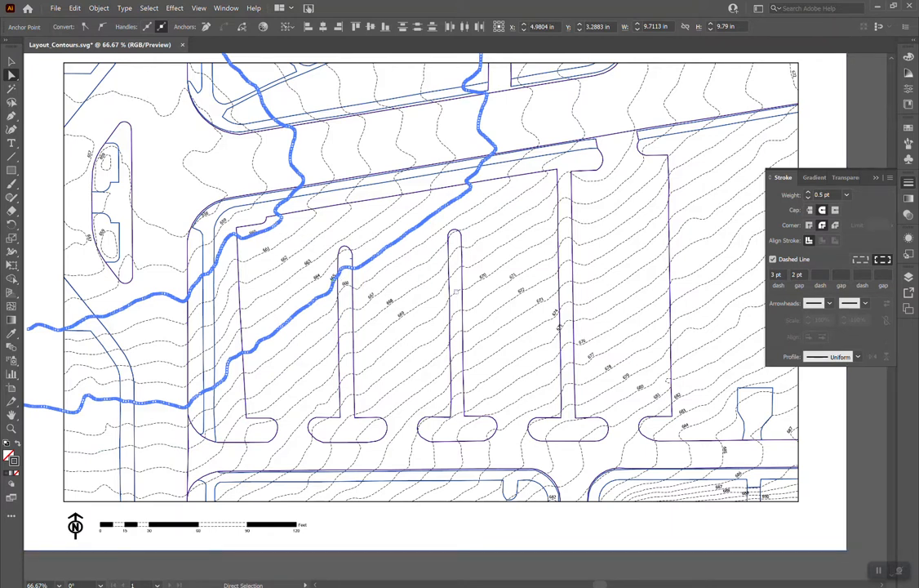
pyautogui.hotkey('ctrl', 'v')
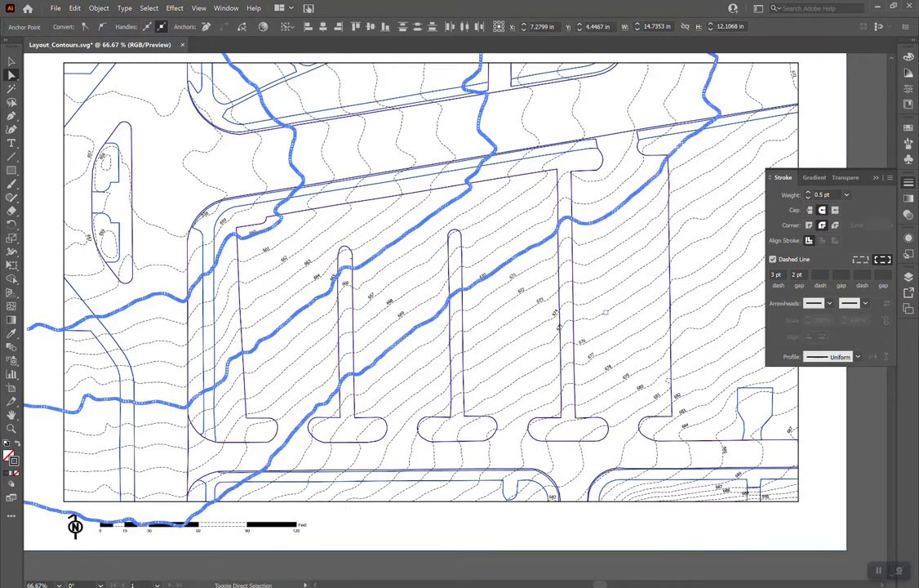
pyautogui.hotkey('ctrl', 'v')
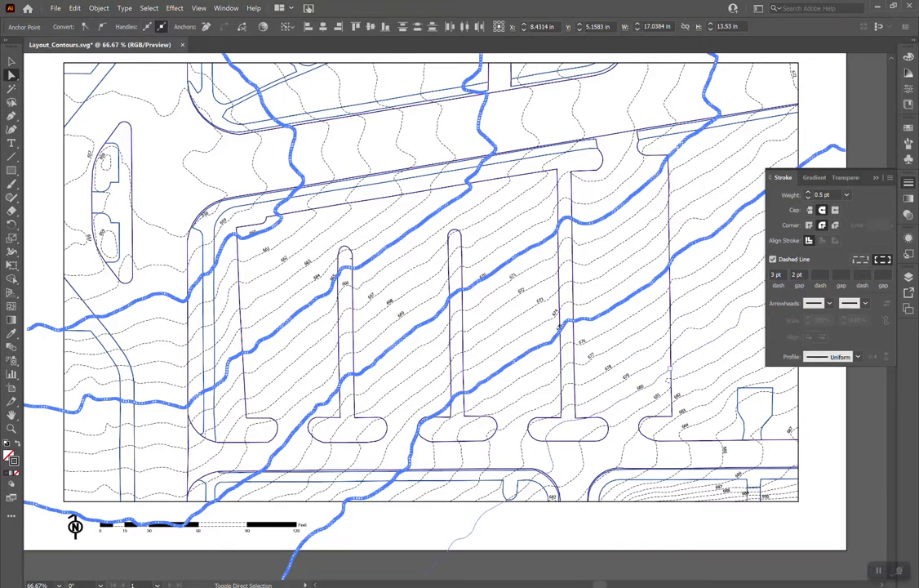
pyautogui.hotkey('ctrl', 'v')
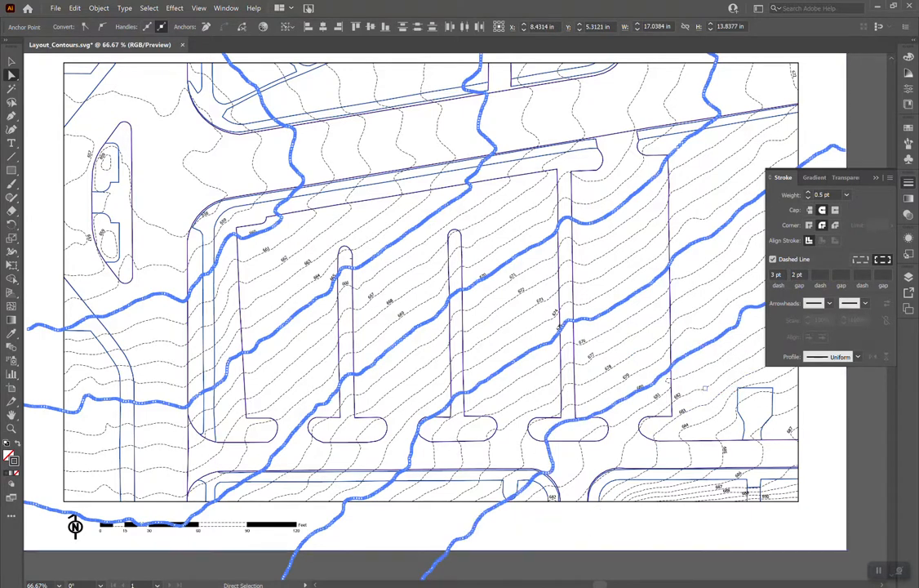
pyautogui.scroll(5, 809, 465)
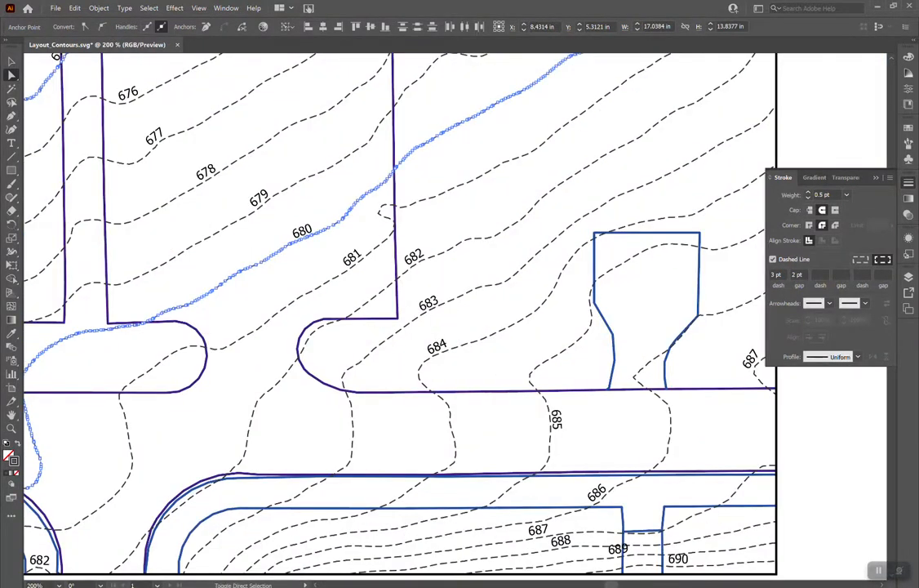
pyautogui.keyDown('shift'); pyautogui.click(581, 338); pyautogui.keyUp('shift')
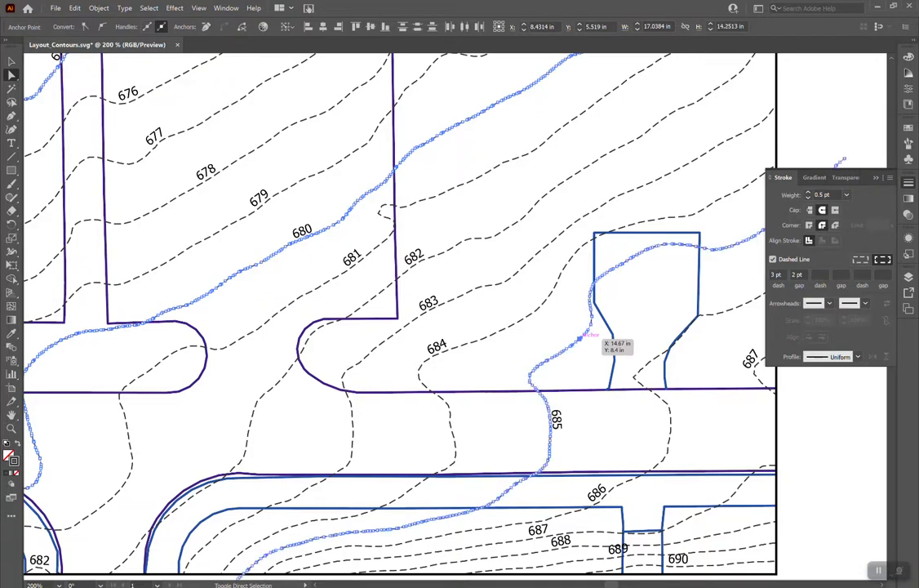
pyautogui.moveTo(581, 338); pyautogui.dragTo(523, 202)
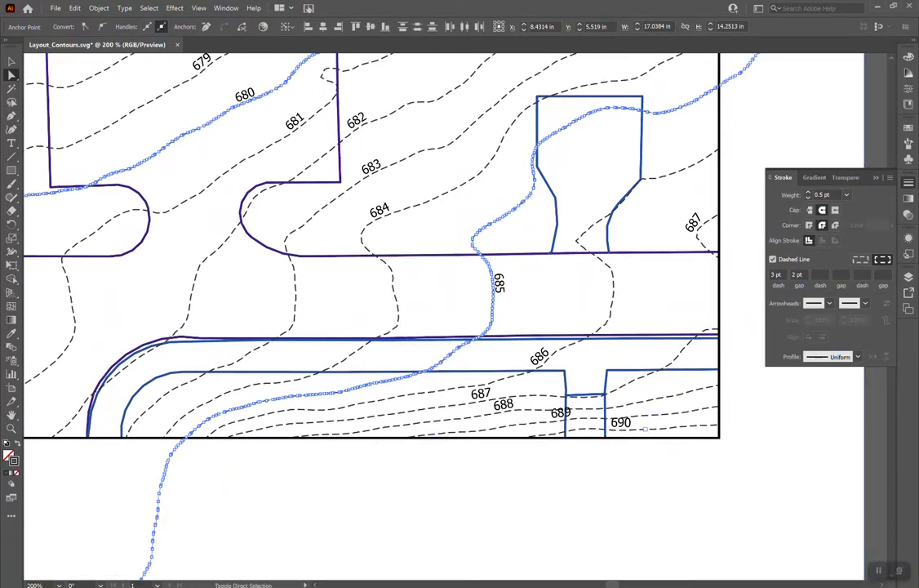
pyautogui.keyDown('shift'); pyautogui.click(645, 428); pyautogui.keyUp('shift')
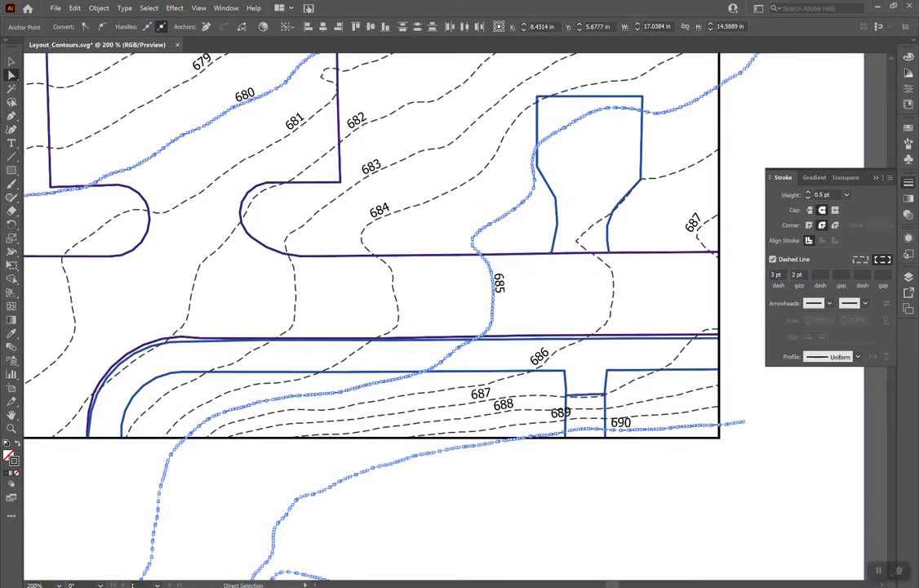
# - Set the stroke weight of the selected five-interval contours to 1 pt and clear the selection
pyautogui.scroll(-4, 543, 300)
pyautogui.moveTo(543, 300); pyautogui.dragTo(667, 487)
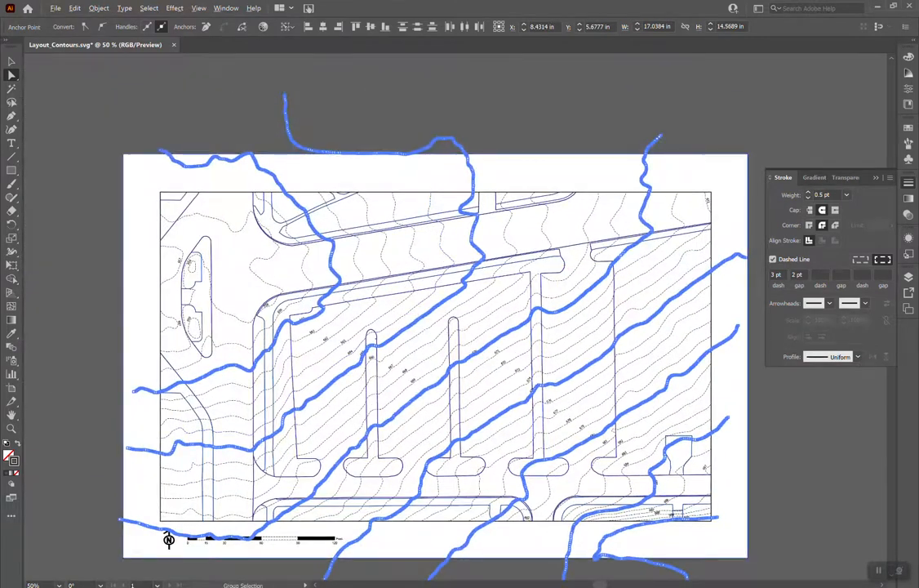
pyautogui.scroll(3, 164, 313)
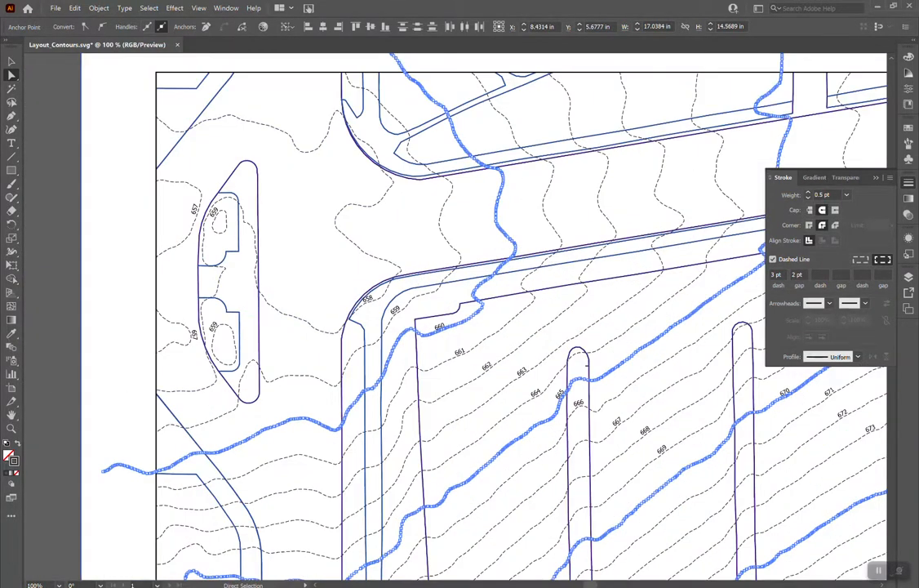
pyautogui.scroll(-2, 337, 264)
pyautogui.moveTo(536, 324); pyautogui.dragTo(396, 265)
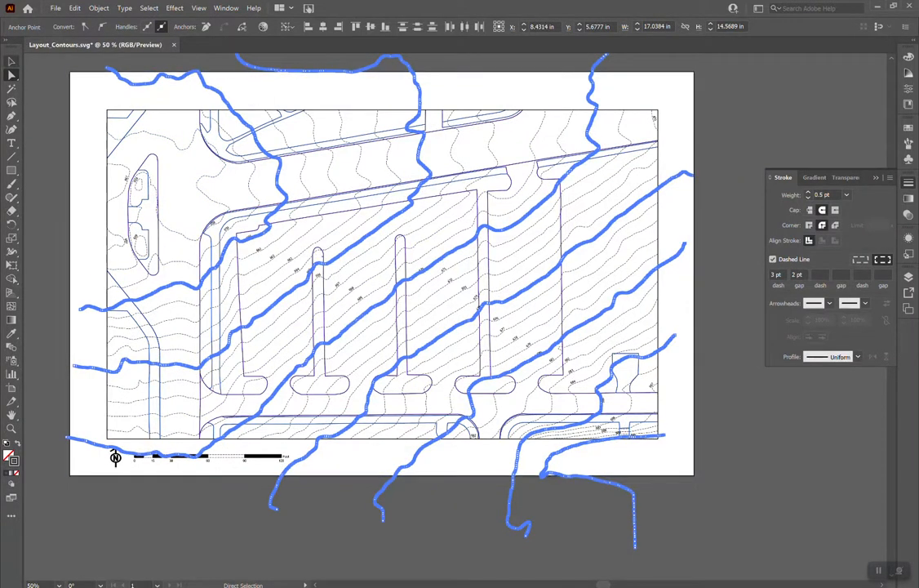
pyautogui.press('v')
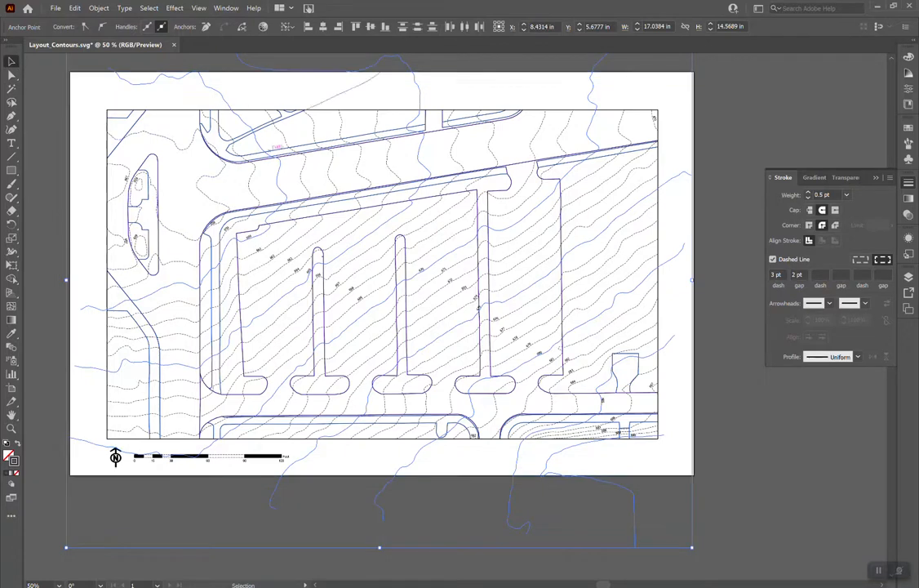
pyautogui.scroll(1, 380, 286)
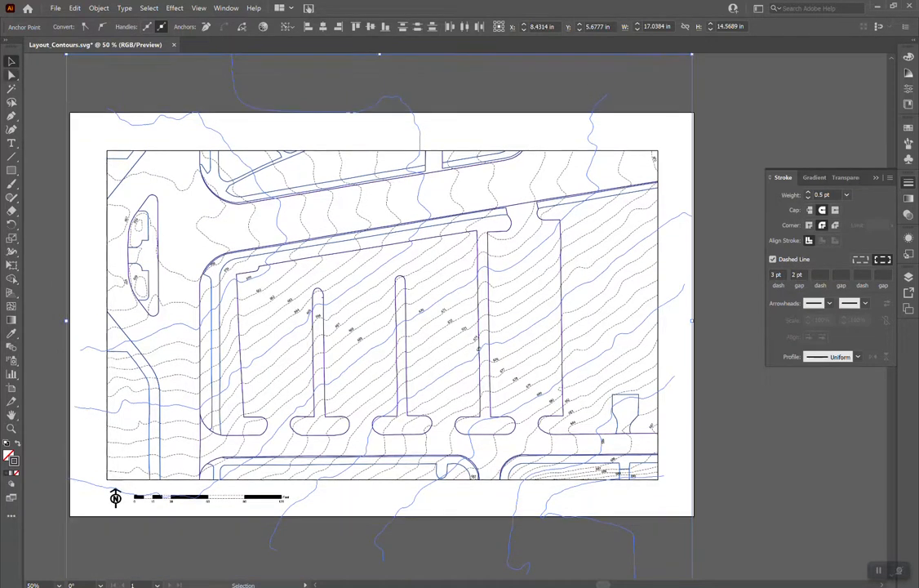
pyautogui.press('a')
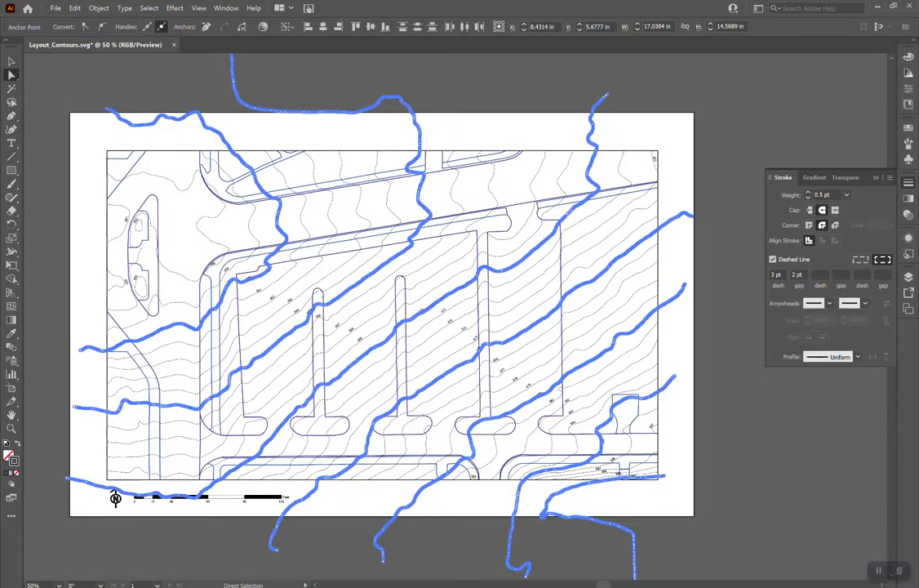
pyautogui.scroll(1, 380, 286)
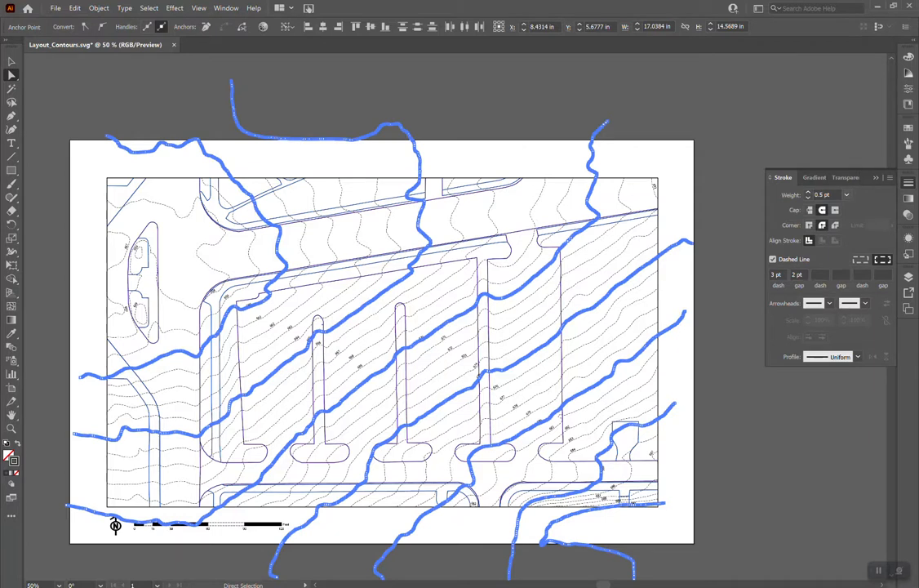
pyautogui.click(847, 194)
pyautogui.click(853, 269)
pyautogui.press('v')
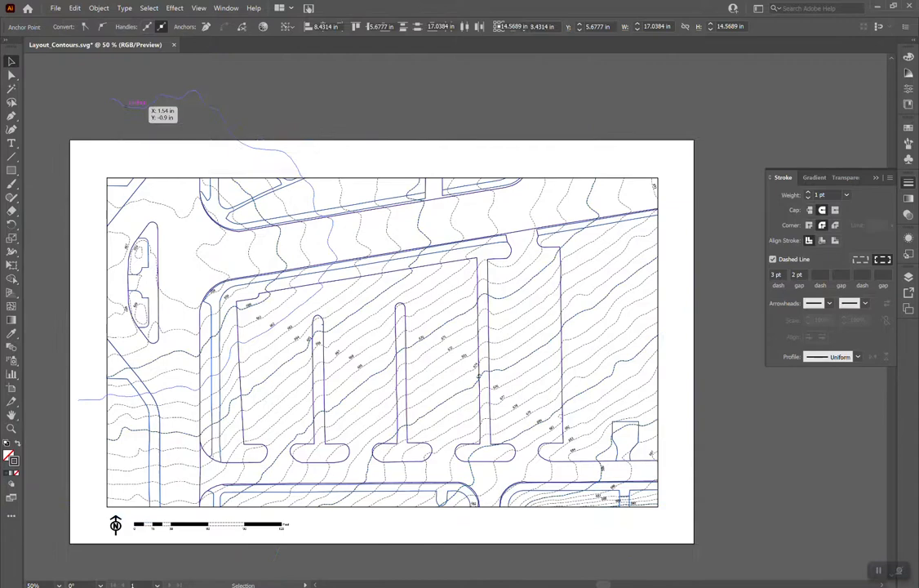
pyautogui.click(137, 98)
# - Direct-select one heavy five-interval contour, extend the selection to all with the same appearance, set their stroke weight to 1.5 pt, and deselect
pyautogui.scroll(4, 326, 286)
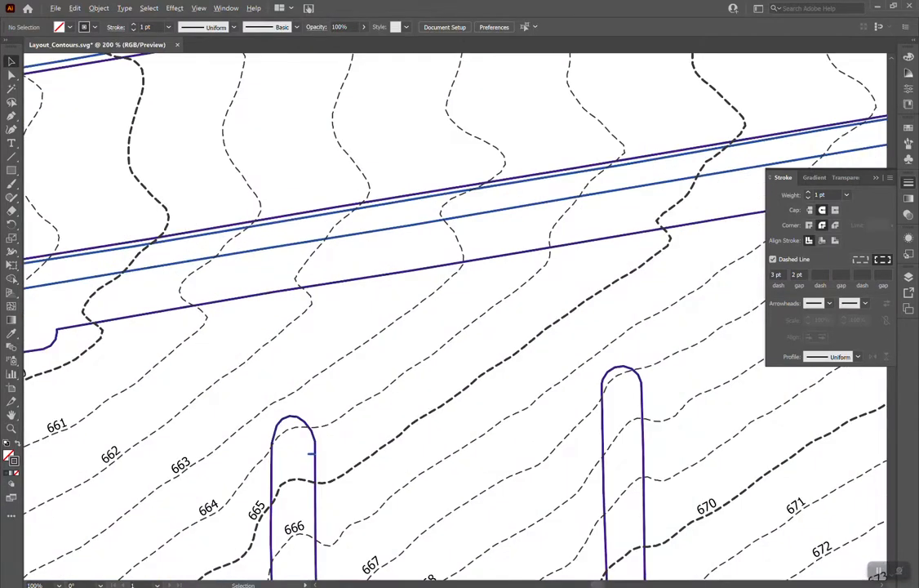
pyautogui.scroll(-5, 325, 286)
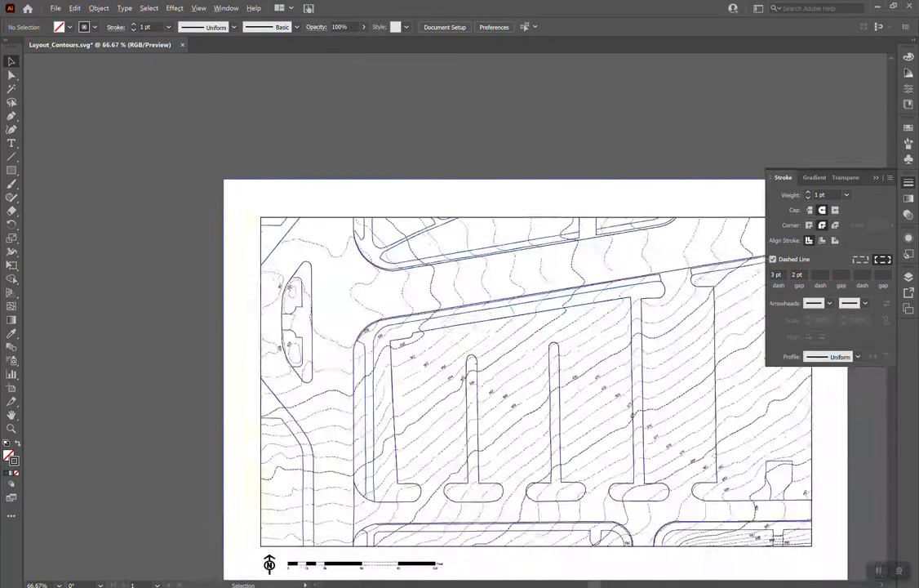
pyautogui.scroll(1, 541, 331)
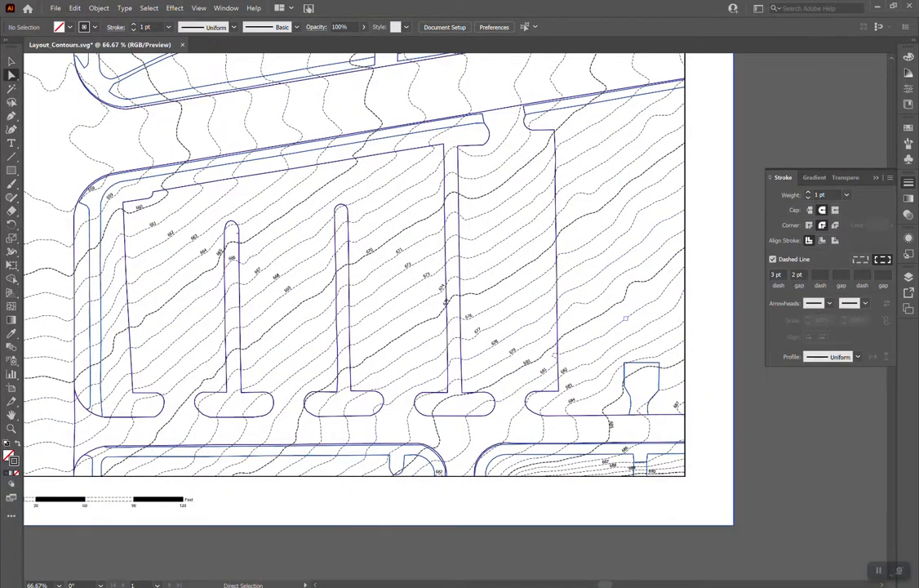
pyautogui.click(610, 306)
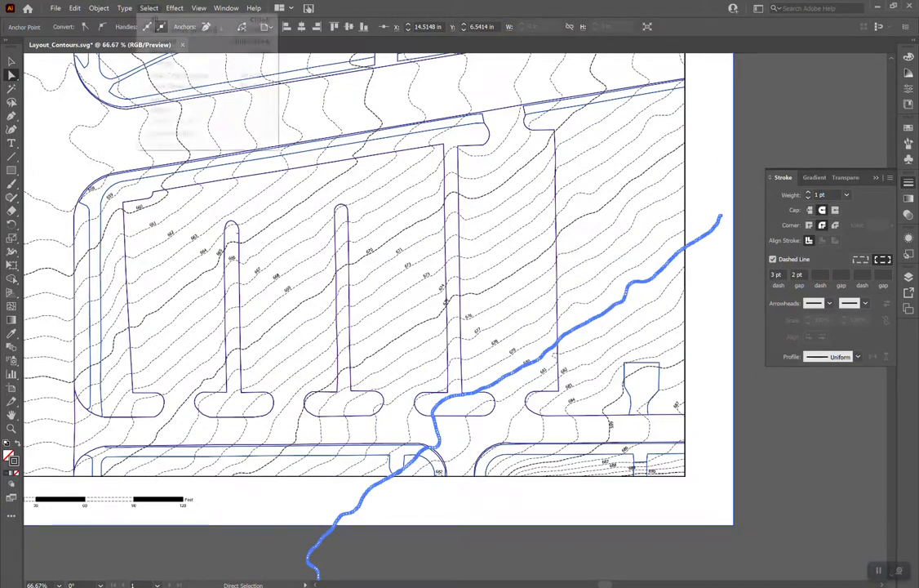
pyautogui.click(149, 7)
pyautogui.moveTo(188, 99)
pyautogui.click(308, 99)
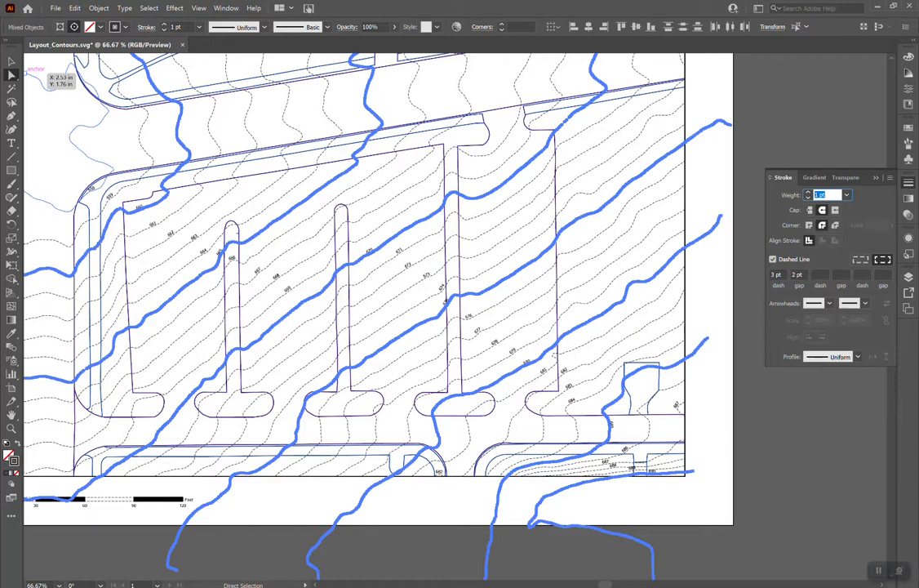
pyautogui.write('1.5')
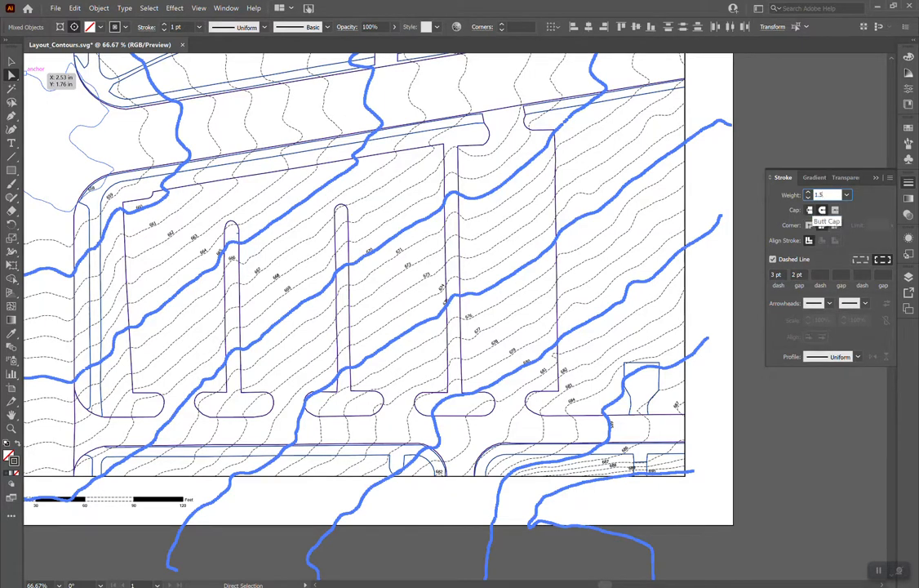
pyautogui.press('Return')
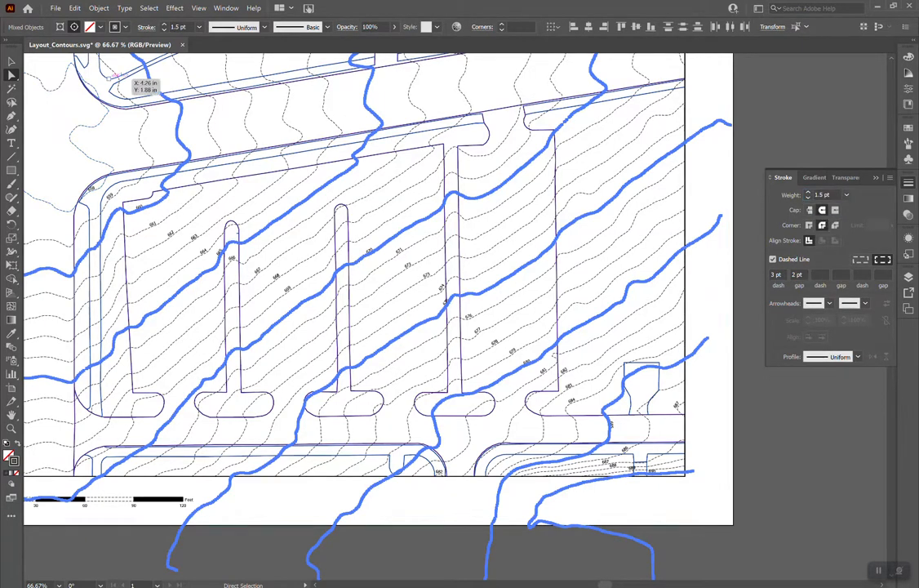
pyautogui.click(11, 61)
pyautogui.click(245, 122)
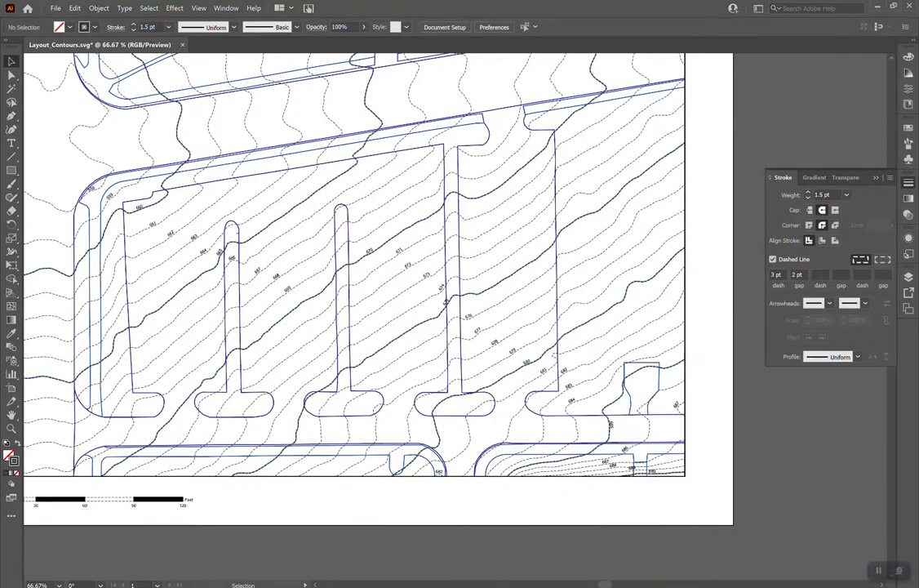
# - Direct-select a purple parking island outline and extend the selection to all paths with the same appearance
pyautogui.moveTo(346, 143); pyautogui.dragTo(445, 192)
pyautogui.scroll(-1, 458, 193)
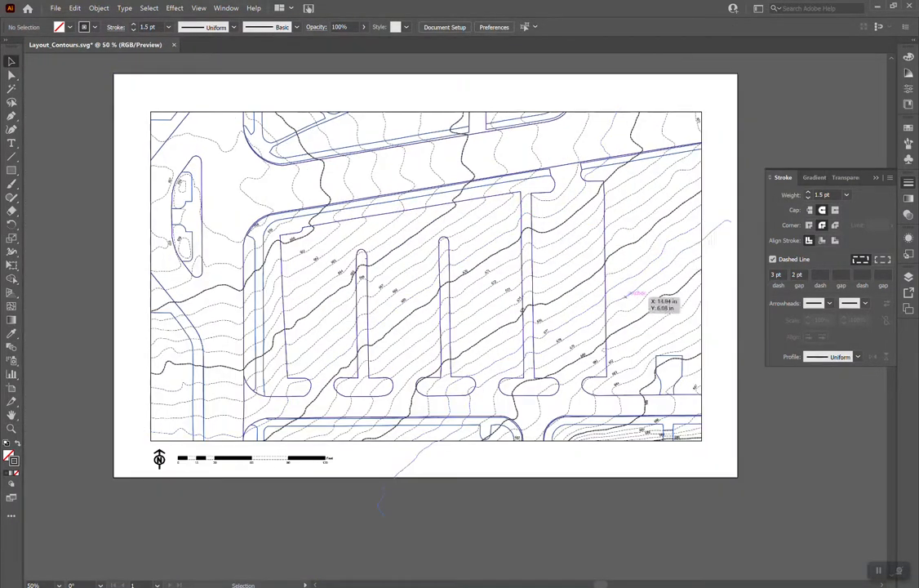
pyautogui.scroll(1, 565, 258)
pyautogui.moveTo(576, 246); pyautogui.dragTo(611, 268)
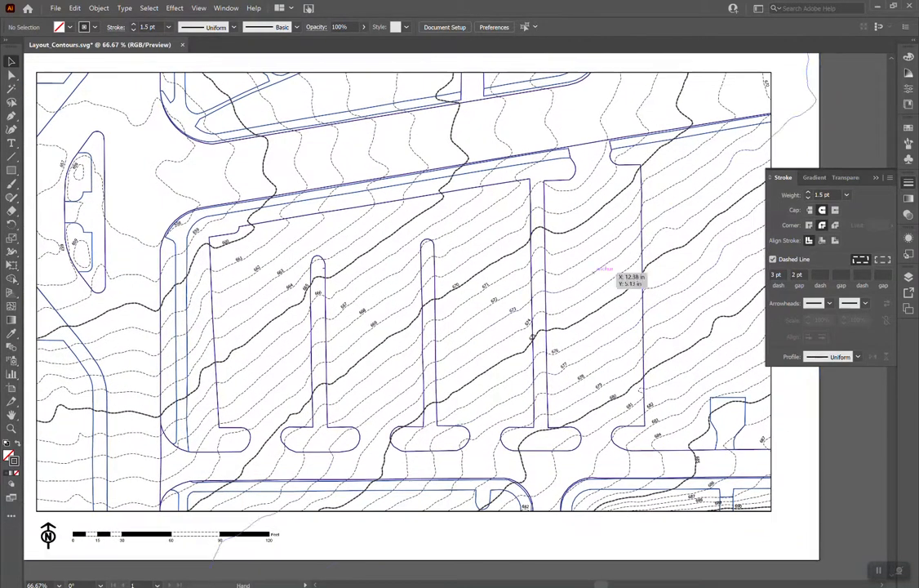
pyautogui.press('F7')
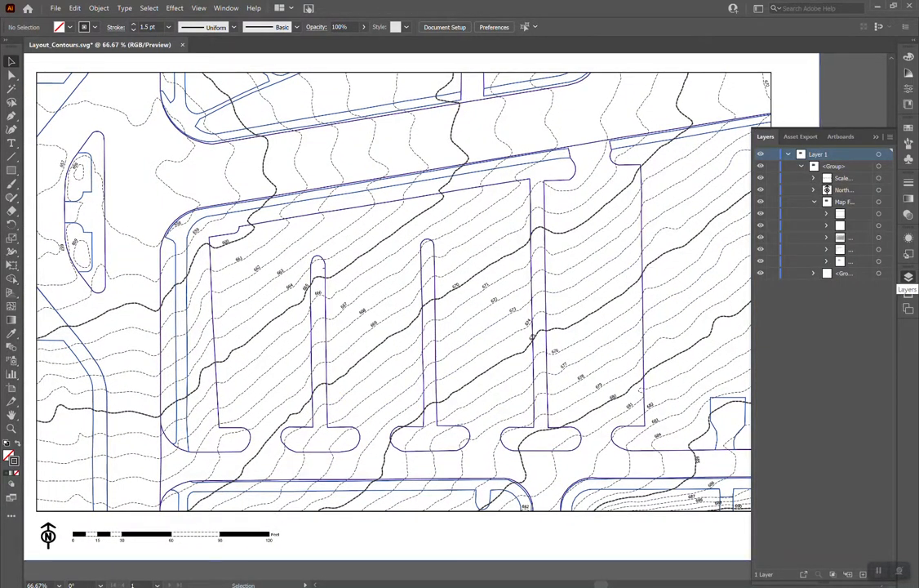
pyautogui.moveTo(374, 429); pyautogui.dragTo(399, 442)
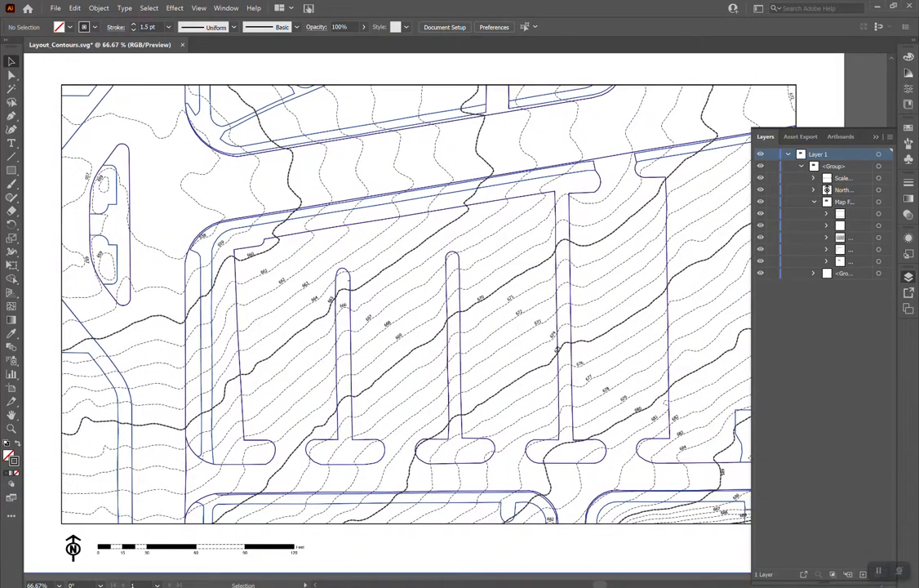
pyautogui.click(12, 74)
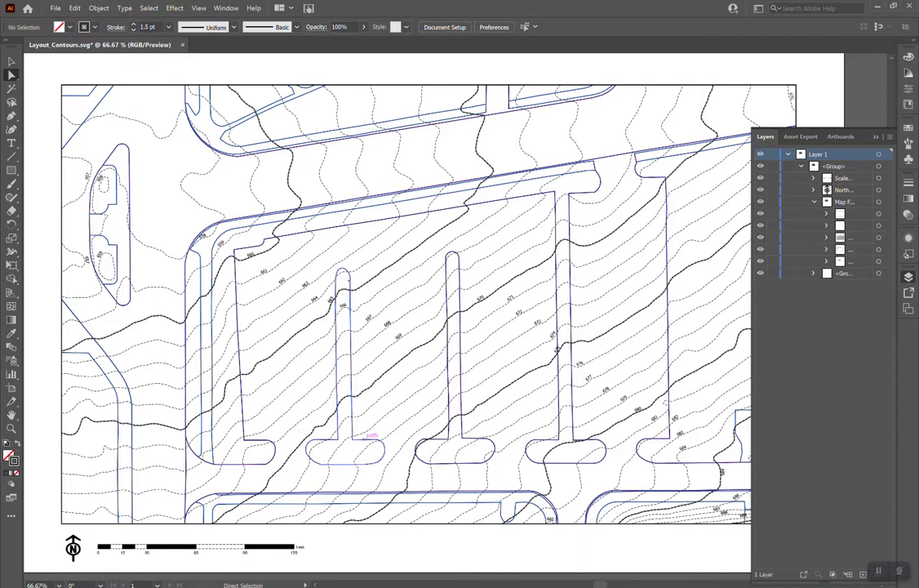
pyautogui.click(367, 440)
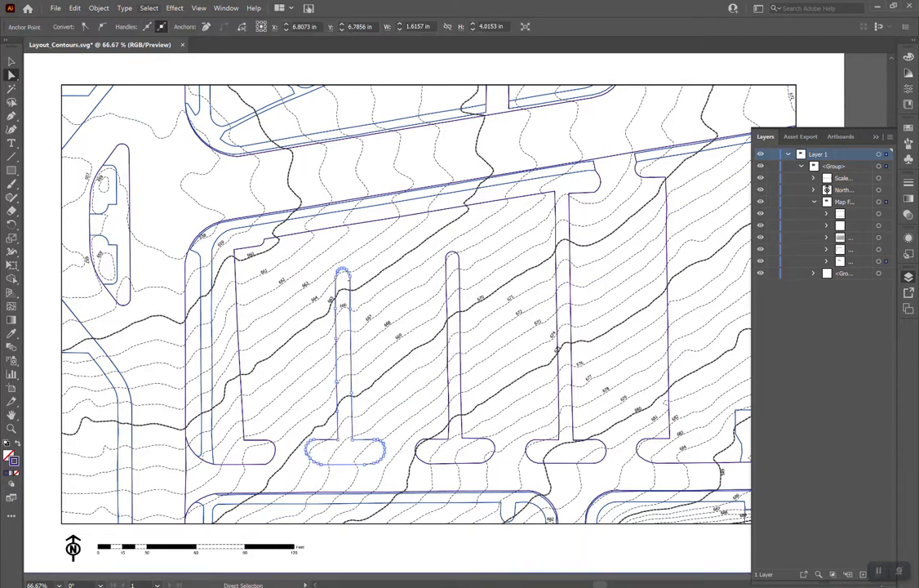
pyautogui.click(148, 9)
pyautogui.moveTo(160, 96)
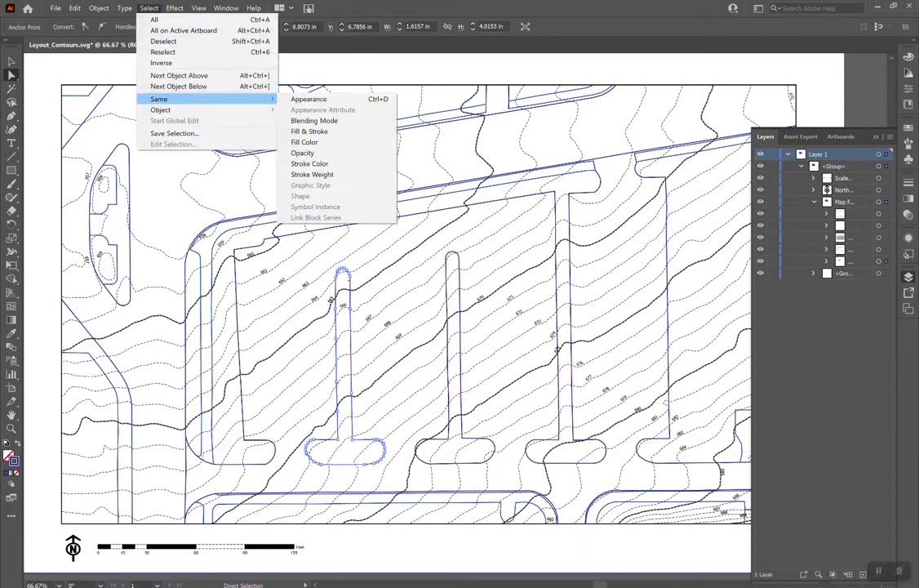
pyautogui.click(318, 99)
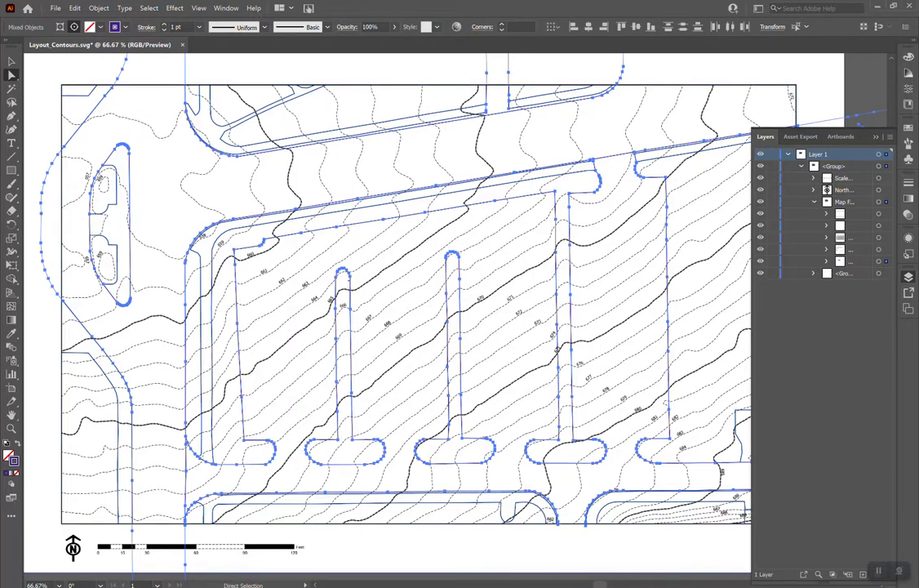
# - Recolor the selected purple outlines' stroke to gray 7C7C7C and set their weight to 0.5 pt
pyautogui.doubleClick(15, 462)
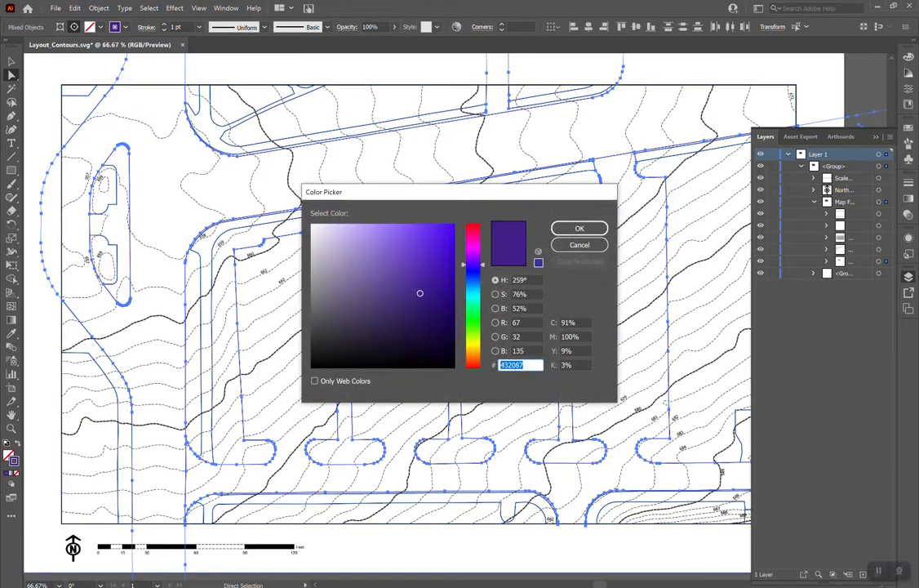
pyautogui.moveTo(420, 293); pyautogui.dragTo(312, 294)
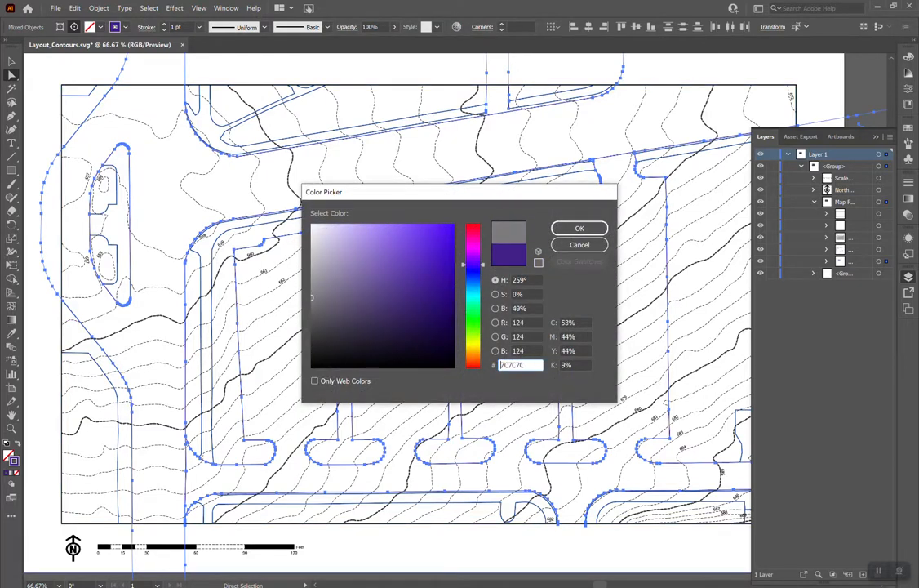
pyautogui.press('Return')
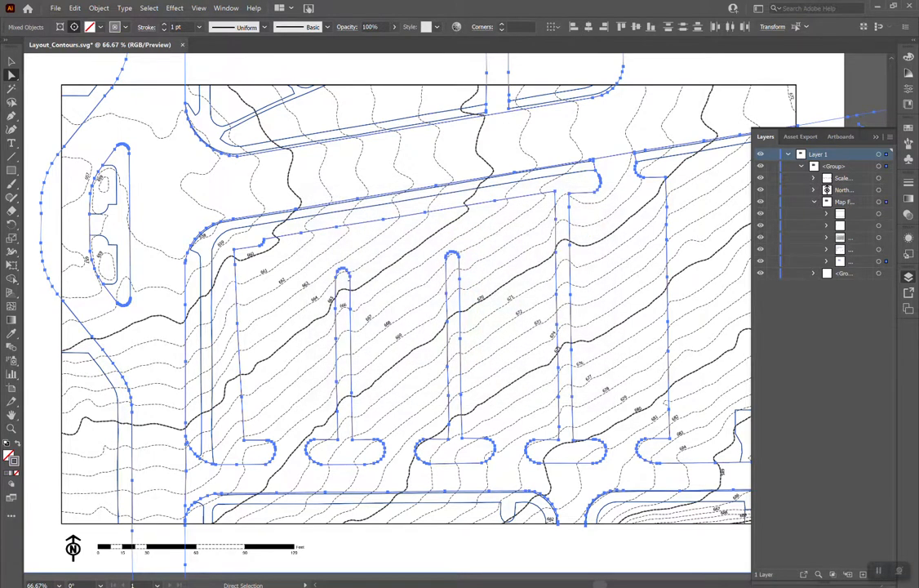
pyautogui.click(199, 27)
pyautogui.click(215, 51)
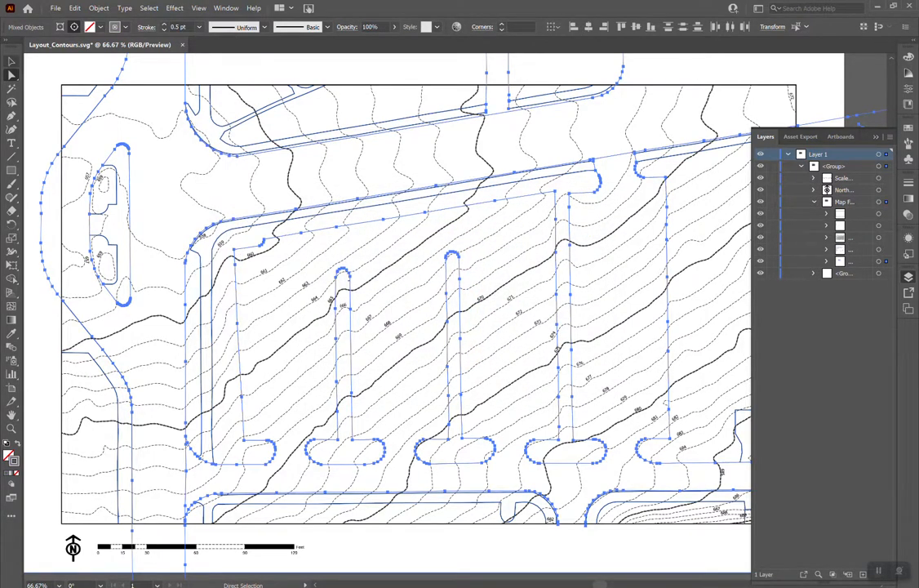
pyautogui.press('v')
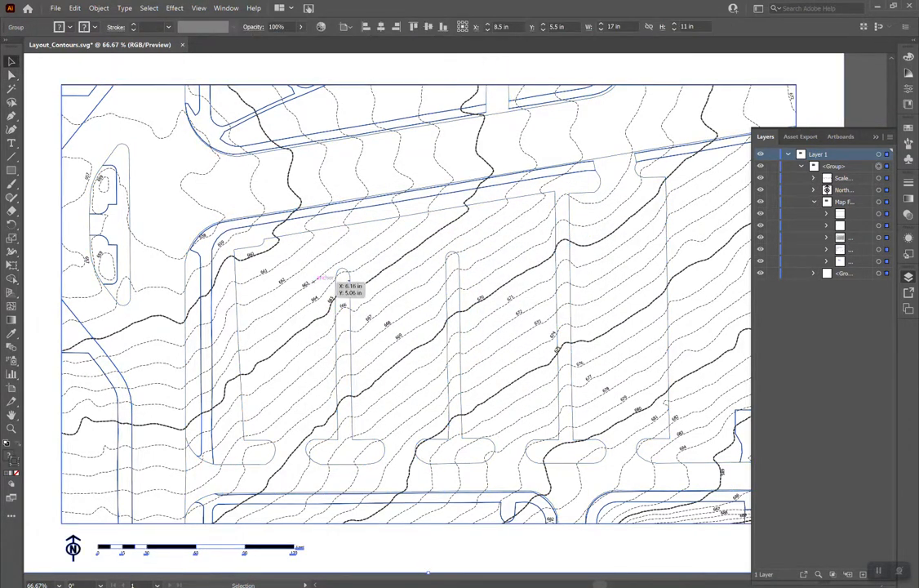
# - Direct-select one of the blue road lines and extend the selection to all paths with the same appearance
pyautogui.press('a')
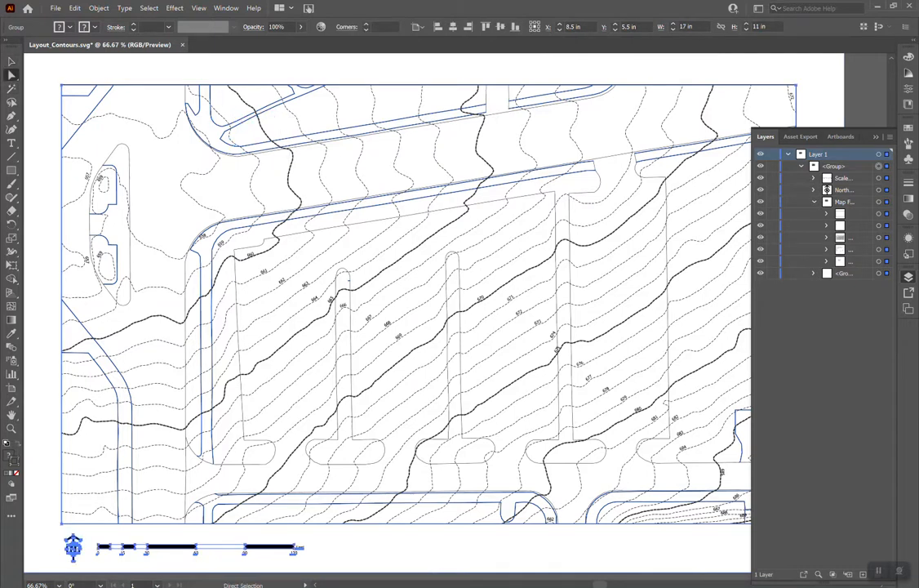
pyautogui.click(95, 107)
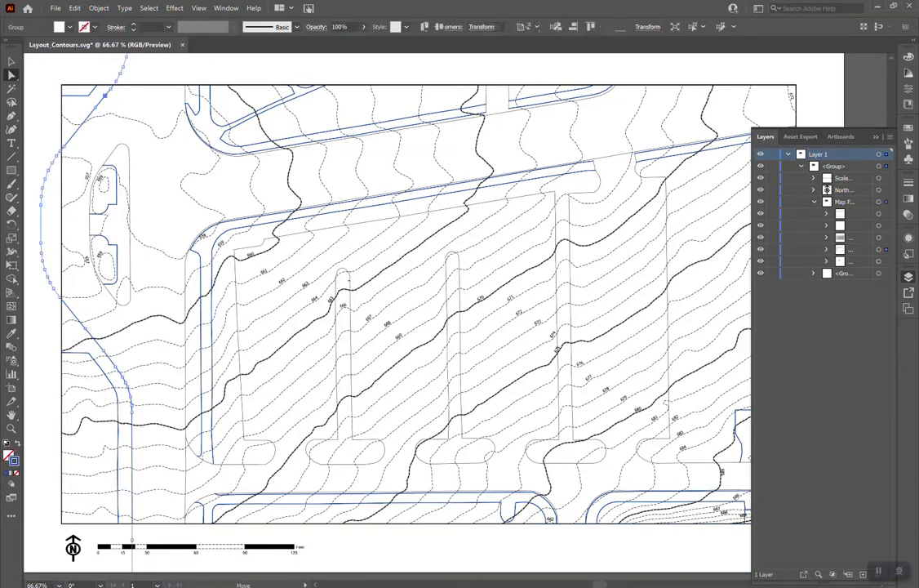
pyautogui.click(148, 8)
pyautogui.moveTo(160, 99)
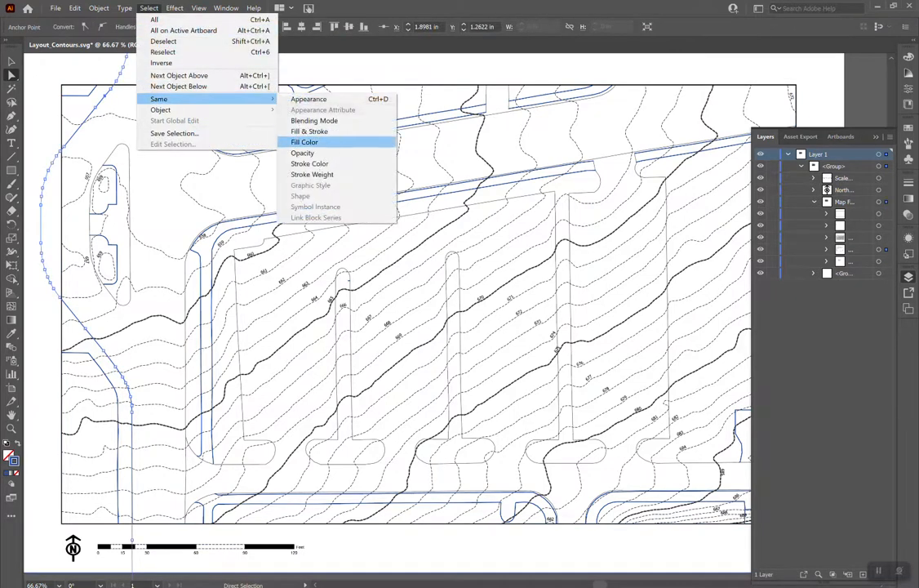
pyautogui.click(310, 97)
# - Set the selected blue lines to a 0.5 pt stroke weight and gray 7A7A7A stroke color, and clear their selection
pyautogui.click(199, 27)
pyautogui.click(189, 47)
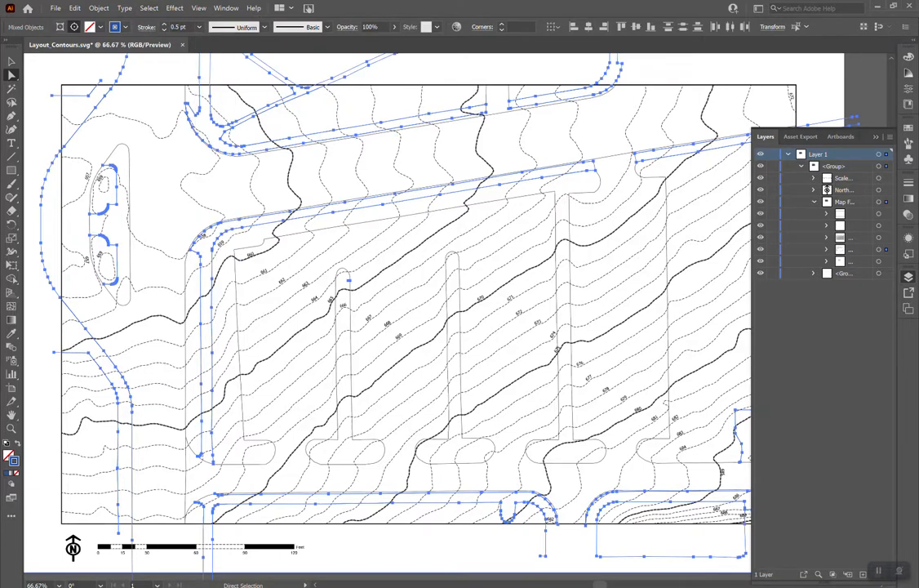
pyautogui.doubleClick(13, 460)
pyautogui.write('727272')
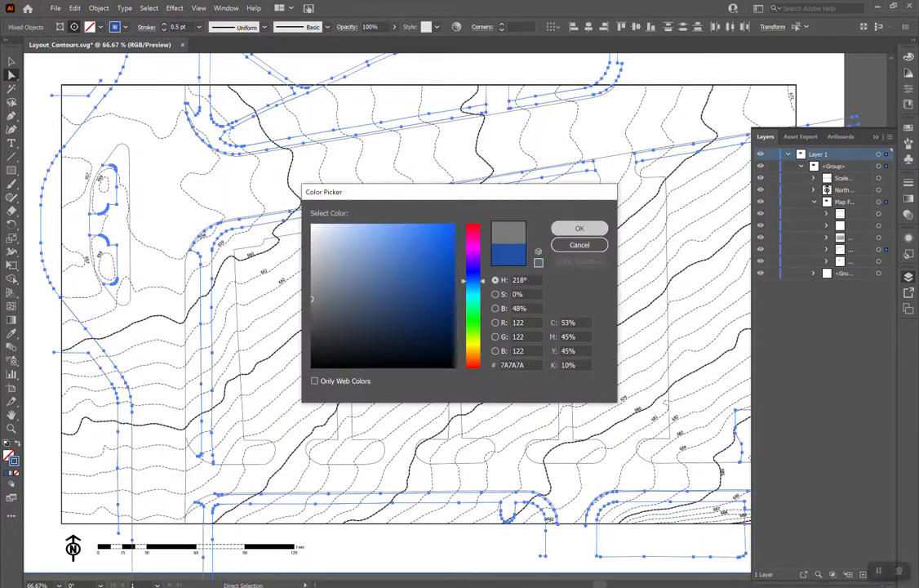
pyautogui.press('Return')
pyautogui.hotkey('ctrl', 'shift', 'a')
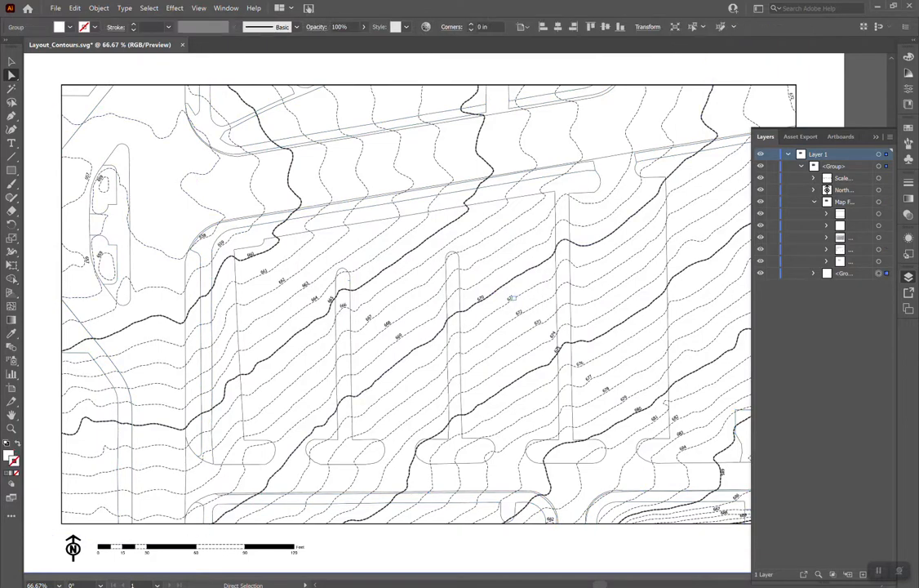
# - Examine the gray outlines, dashed contours, heavier five-interval lines and elevation labels up close and across the whole layout
pyautogui.scroll(6, 513, 298)
pyautogui.scroll(-4, 448, 351)
pyautogui.scroll(5, 448, 351)
pyautogui.scroll(3, 447, 351)
pyautogui.scroll(-5, 448, 352)
pyautogui.hscroll(-5, 448, 352)
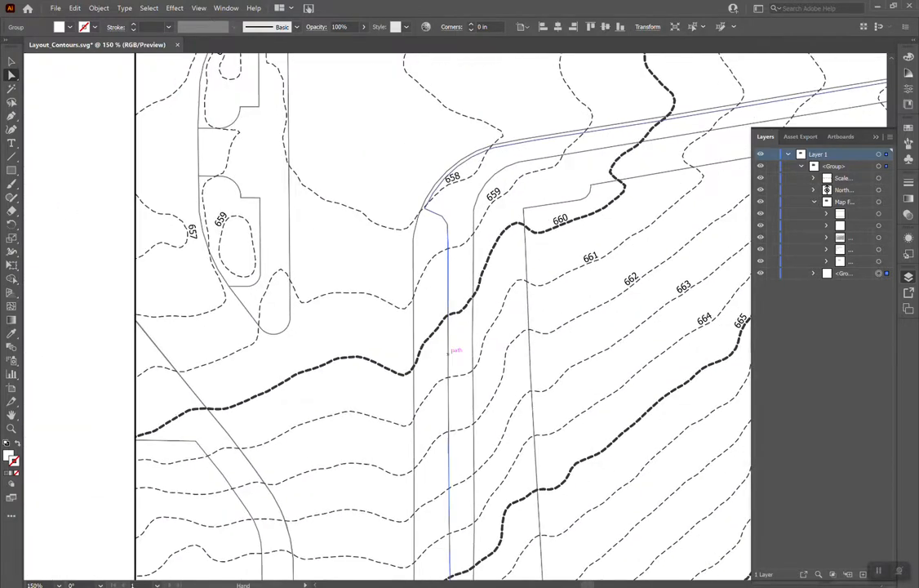
pyautogui.scroll(-4, 449, 351)
pyautogui.hscroll(-3, 449, 351)
pyautogui.scroll(6, 449, 352)
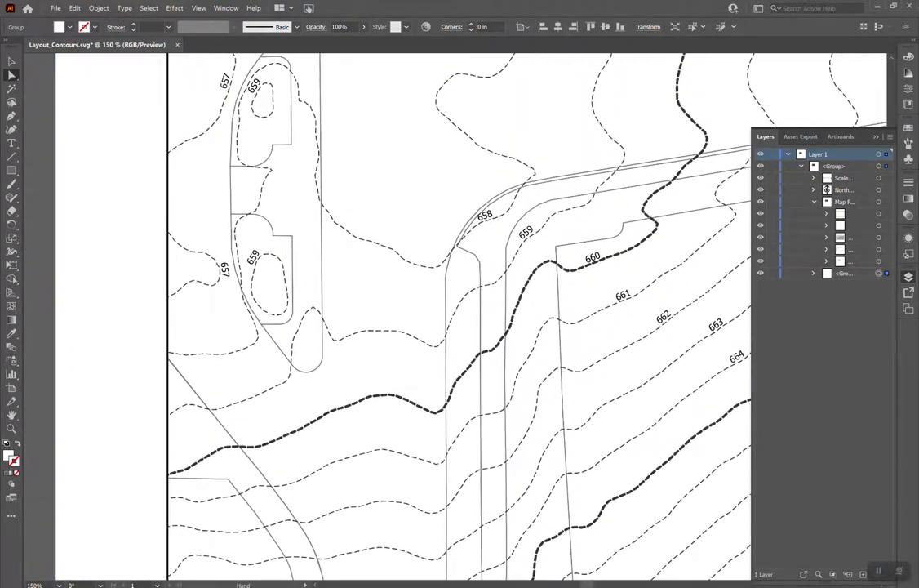
pyautogui.moveTo(571, 458); pyautogui.dragTo(373, 294)
pyautogui.moveTo(384, 564); pyautogui.dragTo(540, 302)
pyautogui.scroll(-2, 541, 319)
pyautogui.moveTo(670, 245); pyautogui.dragTo(346, 401)
pyautogui.scroll(-1, 339, 377)
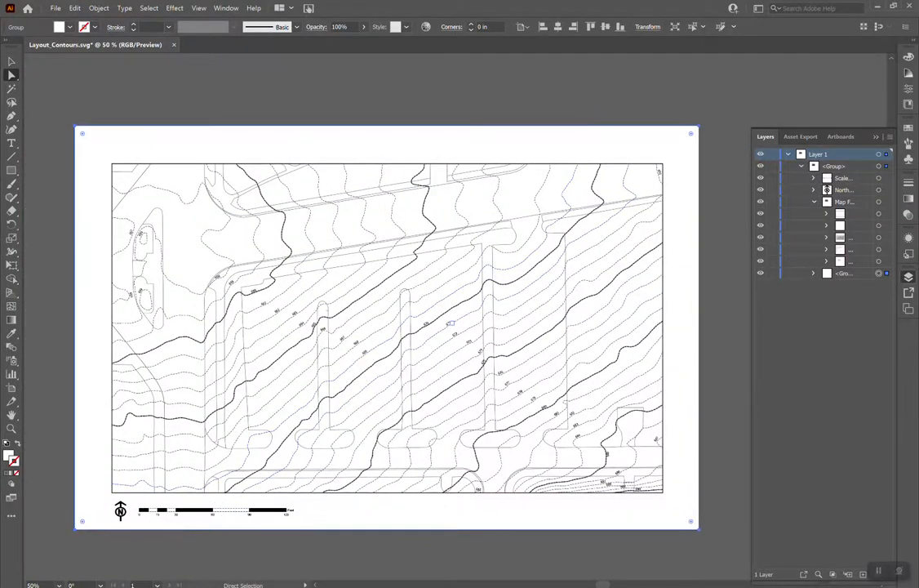
pyautogui.scroll(1, 454, 327)
pyautogui.moveTo(454, 327); pyautogui.dragTo(470, 304)
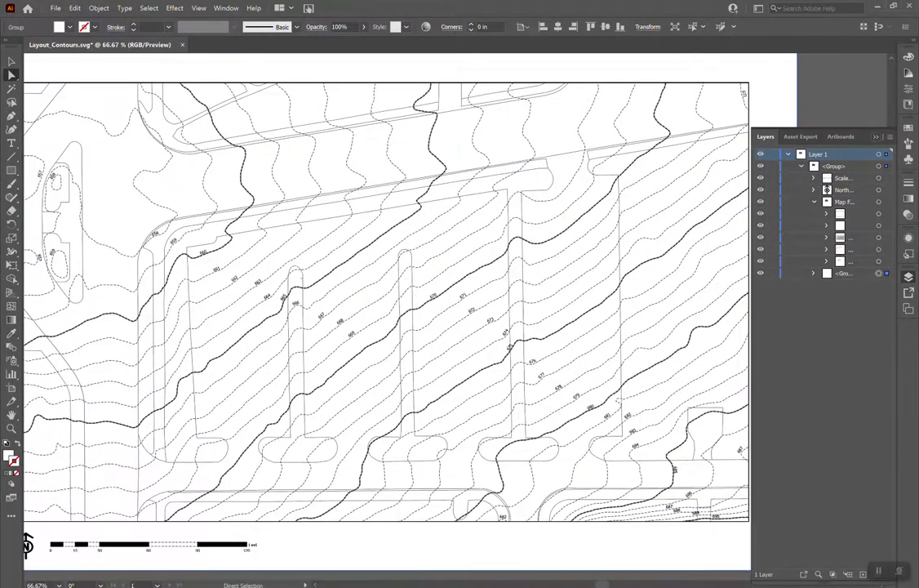
pyautogui.scroll(-1, 702, 218)
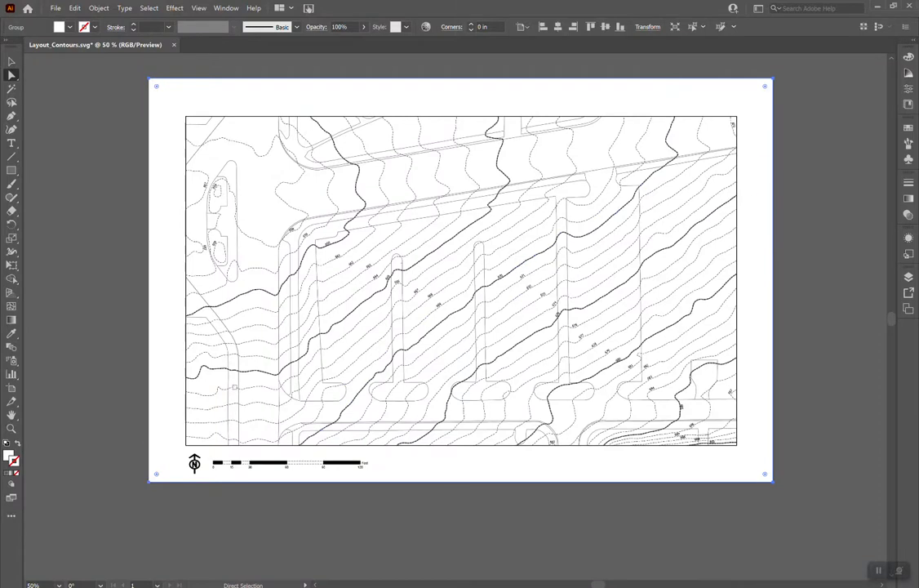
# - Try to delete the selected white page background and the rectangular border around the map frame
pyautogui.press('Delete')
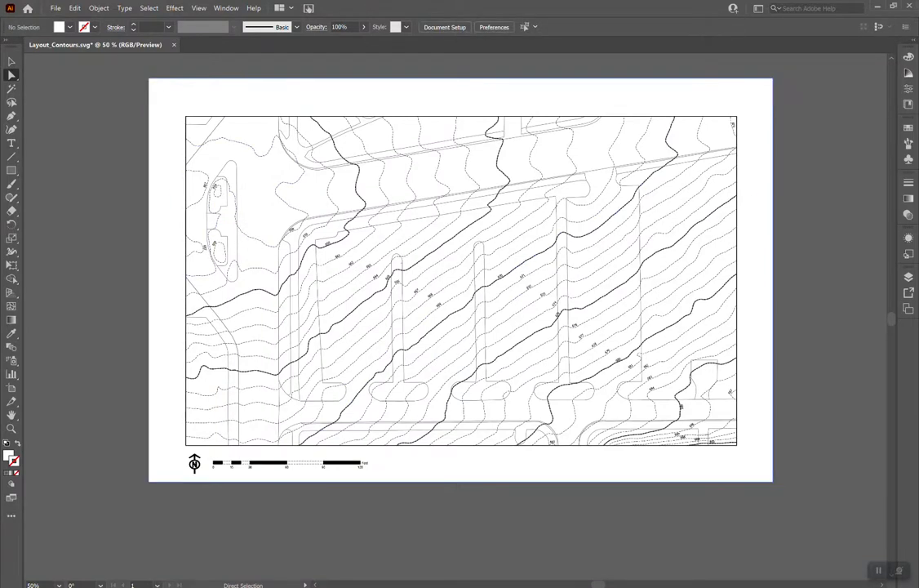
pyautogui.click(189, 179)
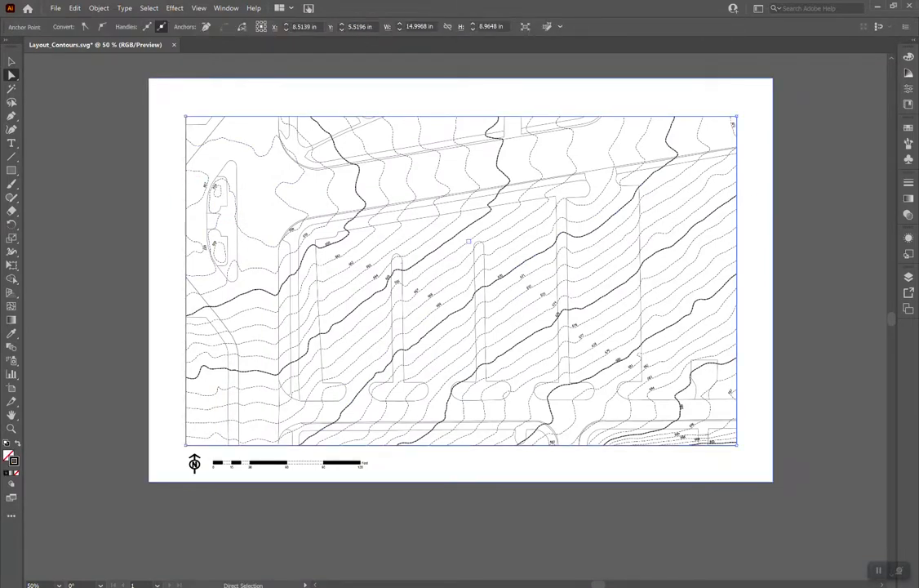
pyautogui.press('Delete')
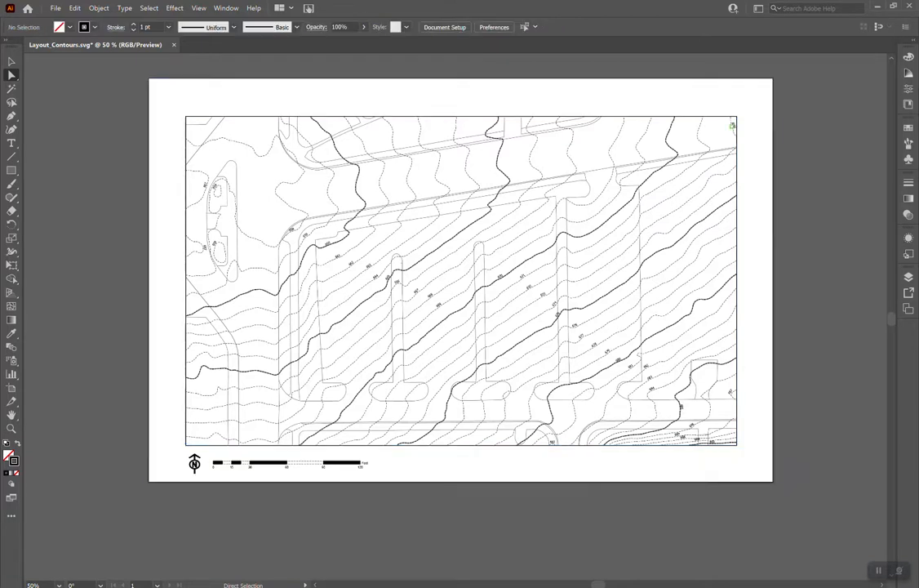
# - Direct-select the map frame border, extend the selection to paths with the same appearance, and set the stroke weight to 0.25 pt
pyautogui.click(691, 115)
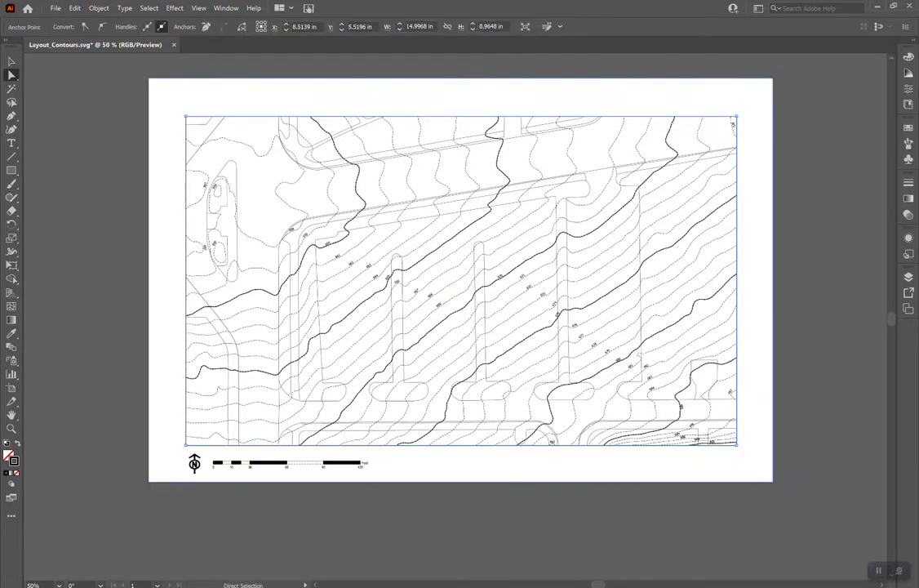
pyautogui.click(148, 8)
pyautogui.moveTo(163, 98)
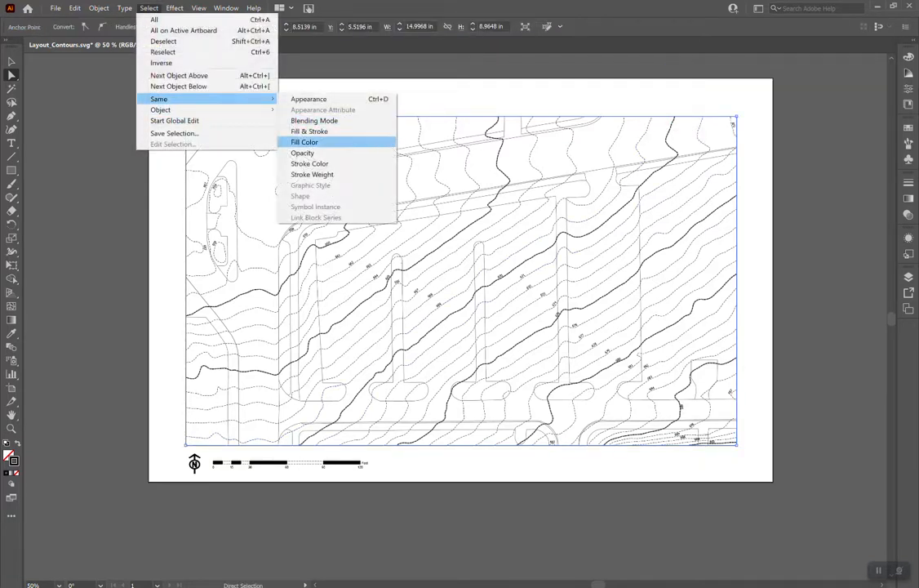
pyautogui.click(309, 99)
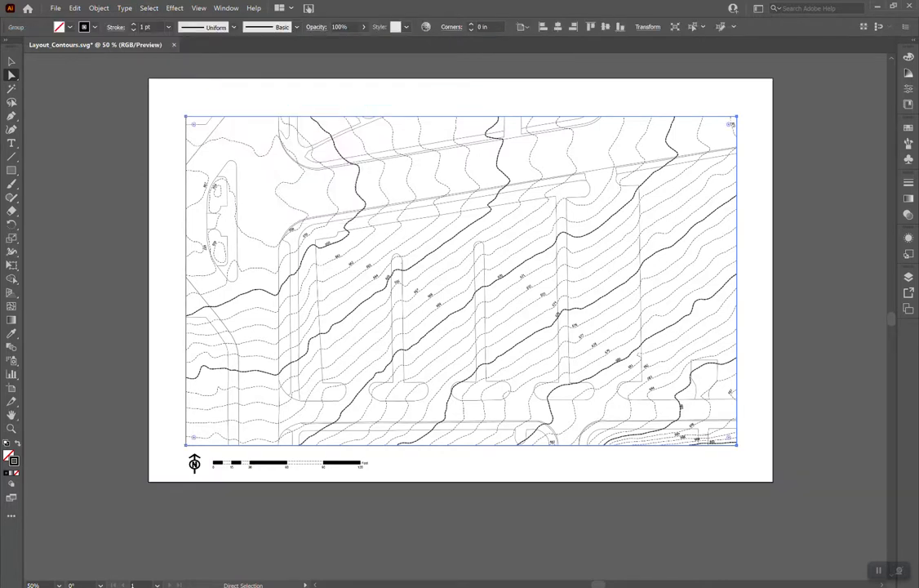
pyautogui.click(169, 27)
pyautogui.click(164, 34)
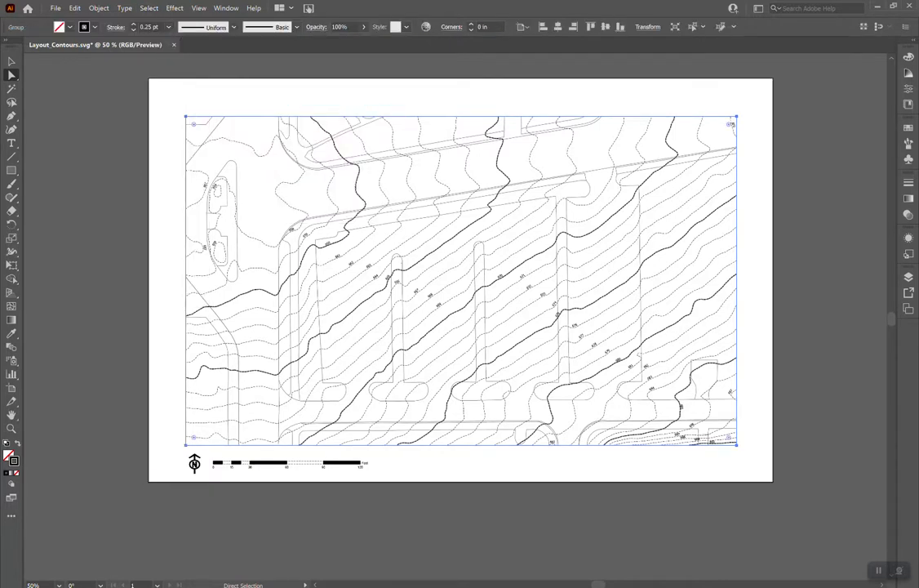
# - Recolor the selected frame border's stroke to near-white, about F4F4F4, and clear the selection
pyautogui.doubleClick(14, 463)
pyautogui.moveTo(314, 236); pyautogui.dragTo(311, 223)
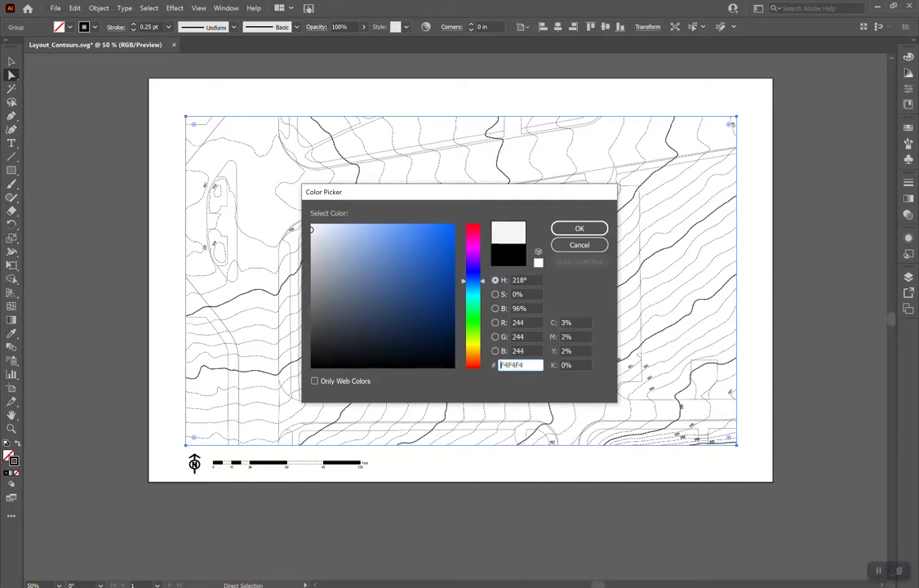
pyautogui.press('Return')
pyautogui.press('v')
pyautogui.hotkey('ctrl', 'shift', 'a')
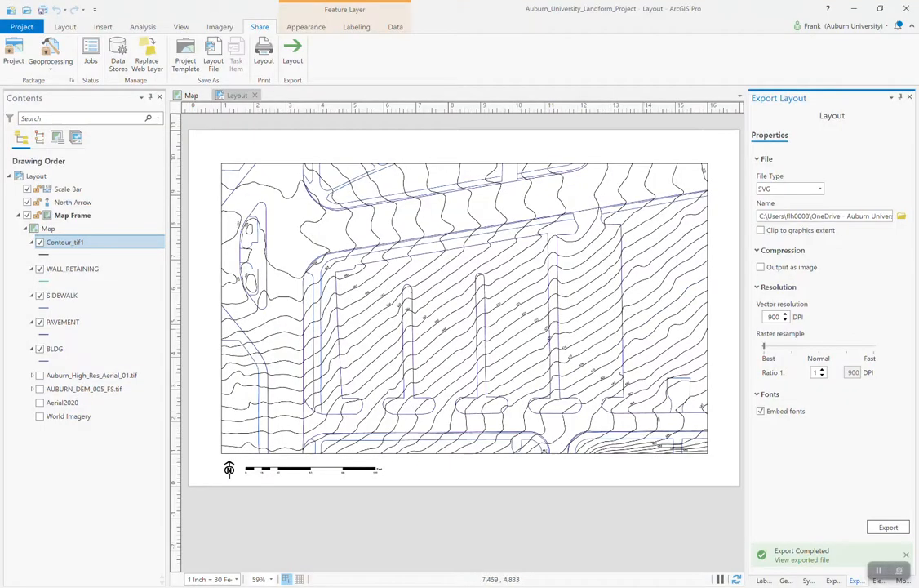
# - Switch to ArcGIS Pro, open the map view and try to display the AUBURN_DEM_005_FS.tif layer
pyautogui.click(189, 95)
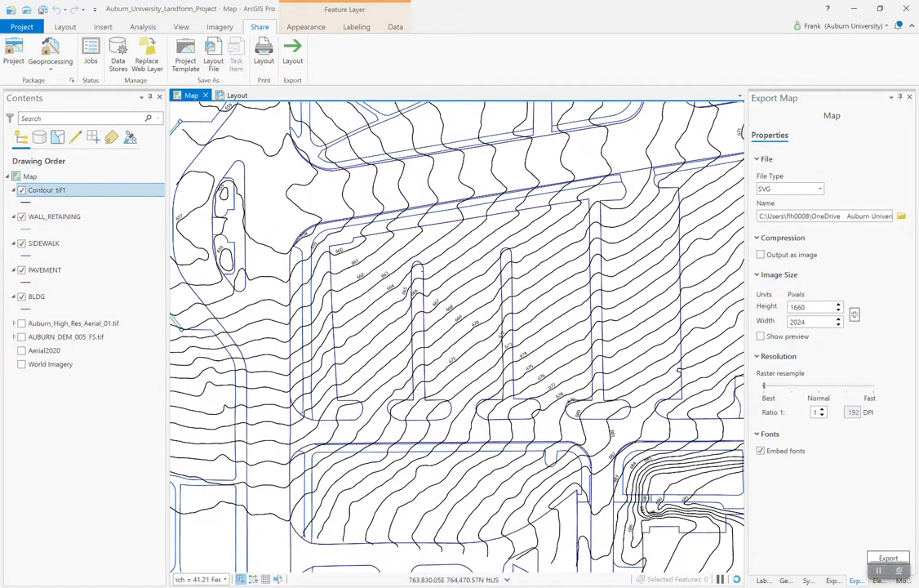
pyautogui.click(21, 337)
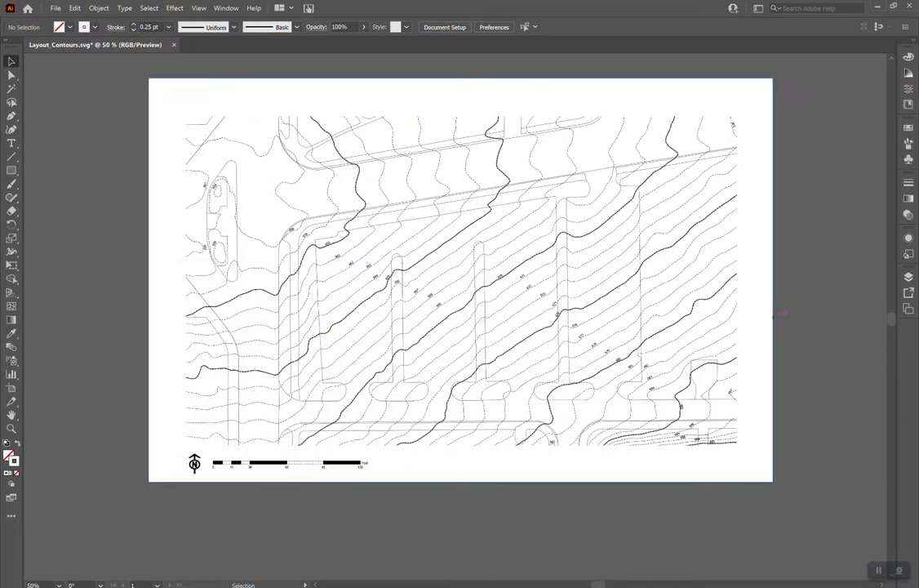
# - Back in Illustrator, save the contour drawing to the Desktop as Layout_Contours in Adobe Illustrator (*.AI) format with Illustrator 2020 compatibility
pyautogui.scroll(1, 773, 317)
pyautogui.moveTo(773, 317); pyautogui.dragTo(885, 359)
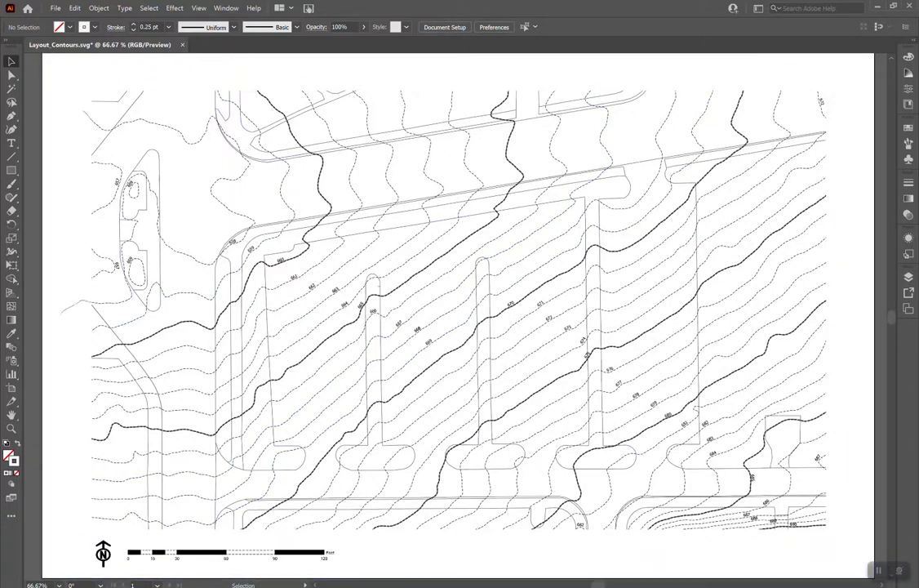
pyautogui.click(56, 8)
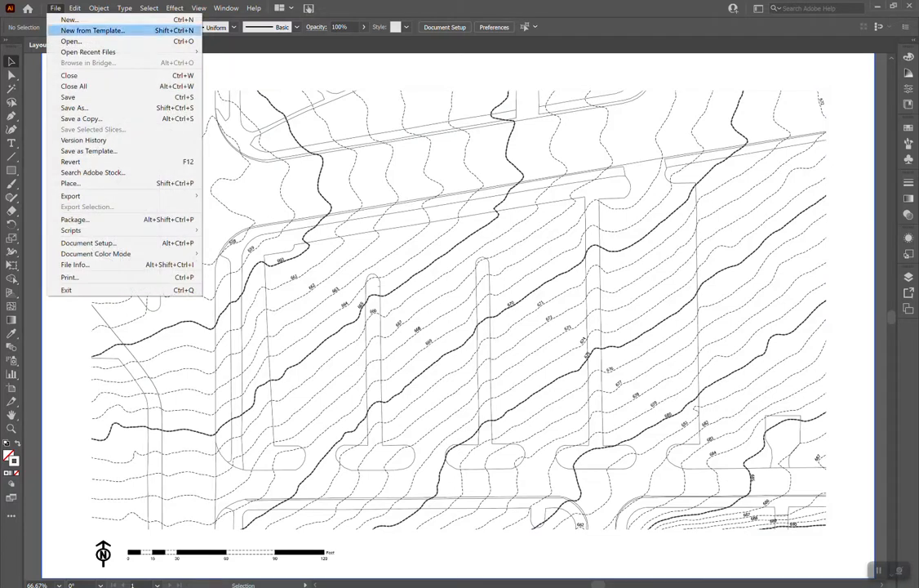
pyautogui.click(78, 107)
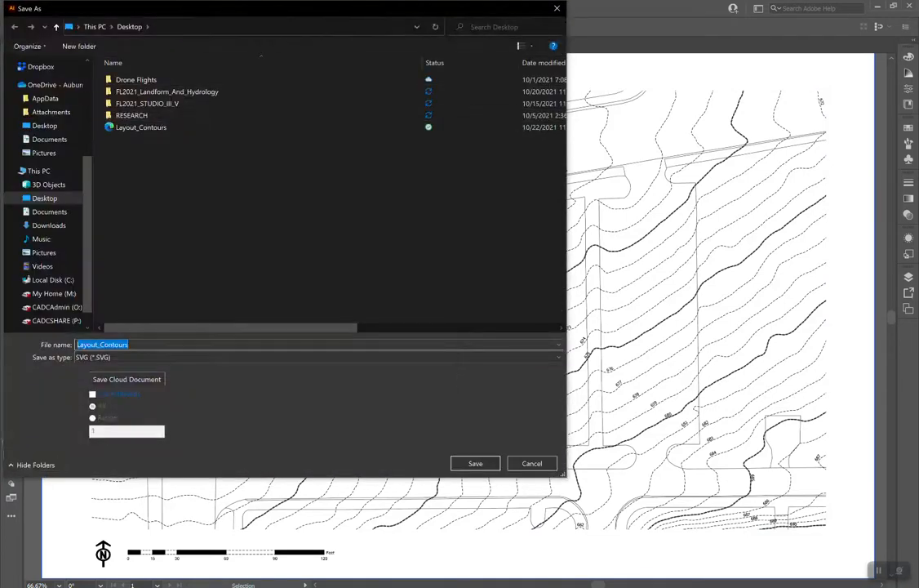
pyautogui.press('Tab')
pyautogui.hotkey('alt', 'Down')
pyautogui.press('Up')
pyautogui.press('Up')
pyautogui.press('Up')
pyautogui.press('Up')
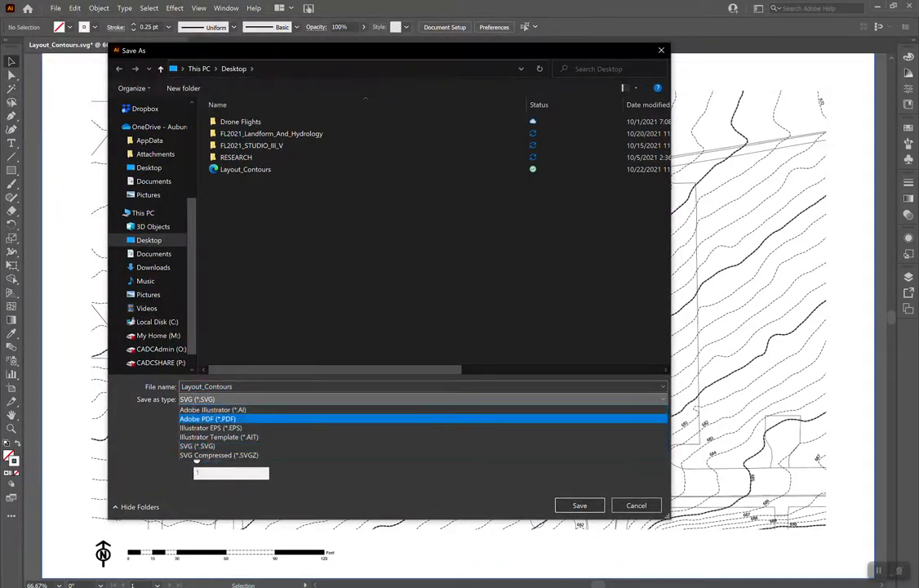
pyautogui.press('Return')
pyautogui.hotkey('alt', 'Down')
pyautogui.press('Down')
pyautogui.press('Up')
pyautogui.press('Return')
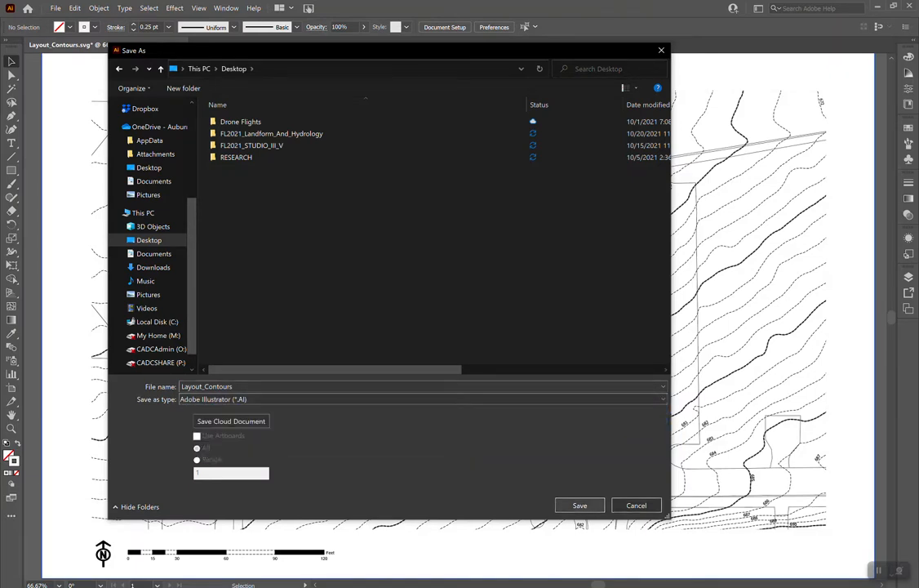
pyautogui.press('Return')
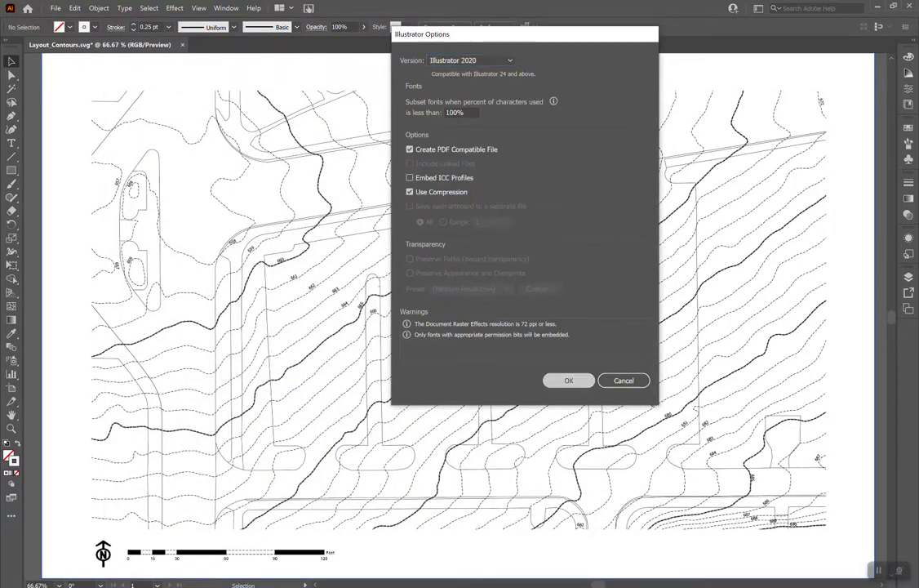
pyautogui.press('Return')
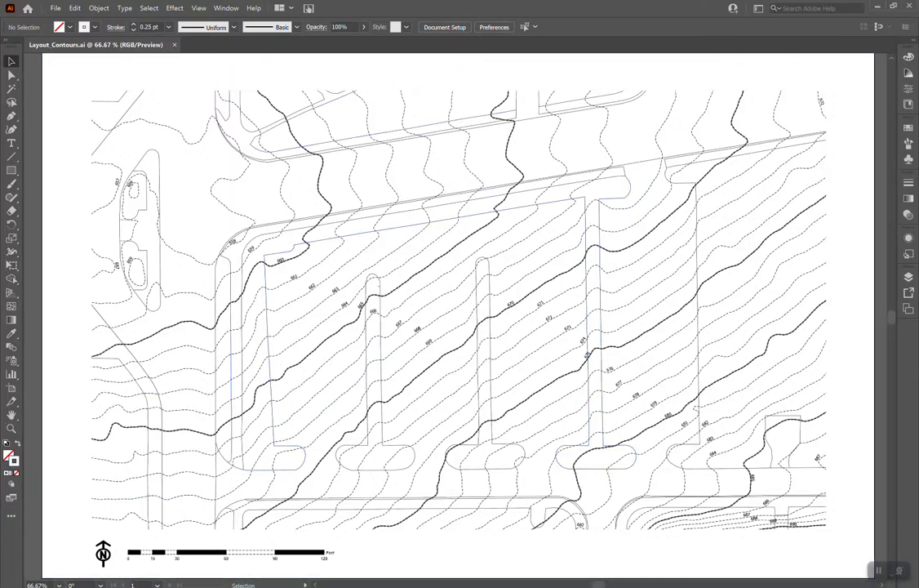
# - Switch to the project brief PDF in Acrobat and review the final requirements for the Existing Conditions Contour Plan
pyautogui.hotkey('alt', 'Tab')
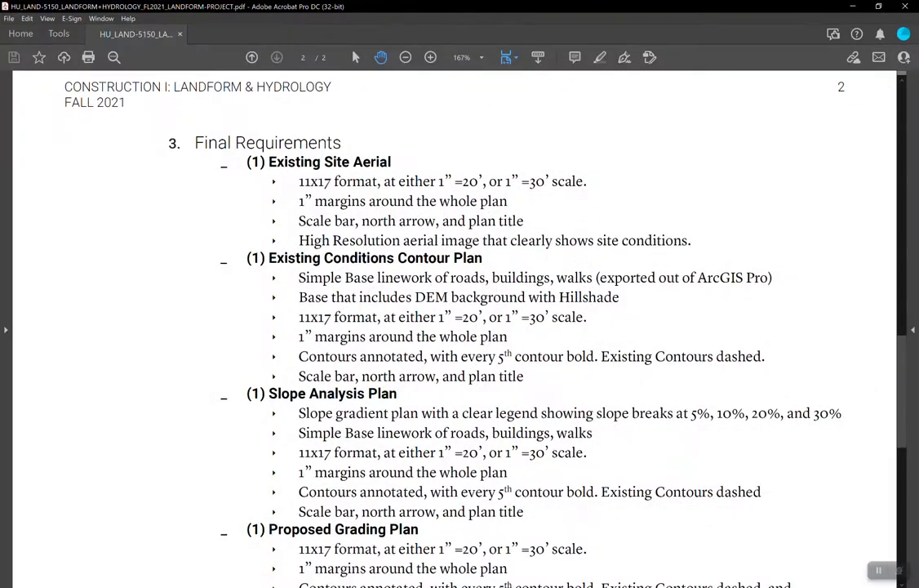
pyautogui.scroll(-1, 455, 327)
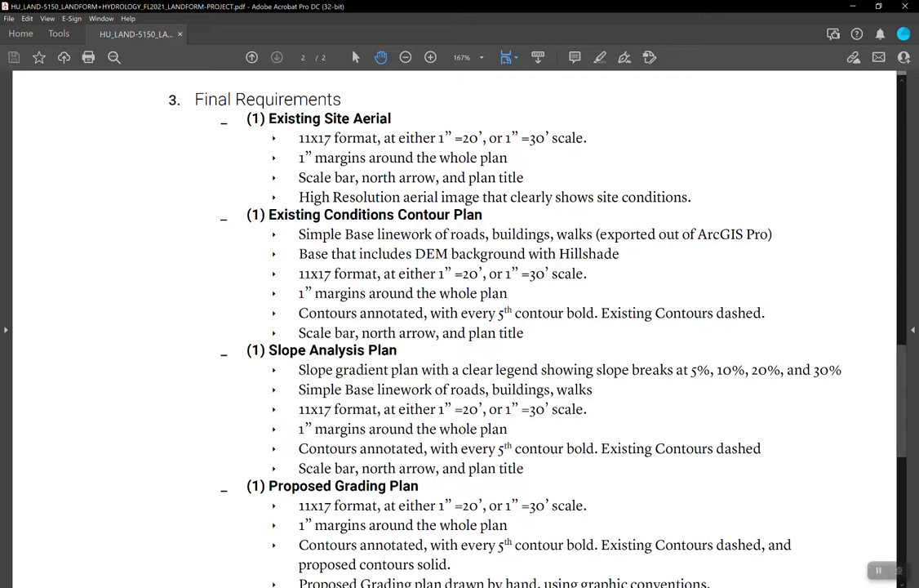
pyautogui.hotkey('alt', 'Tab')
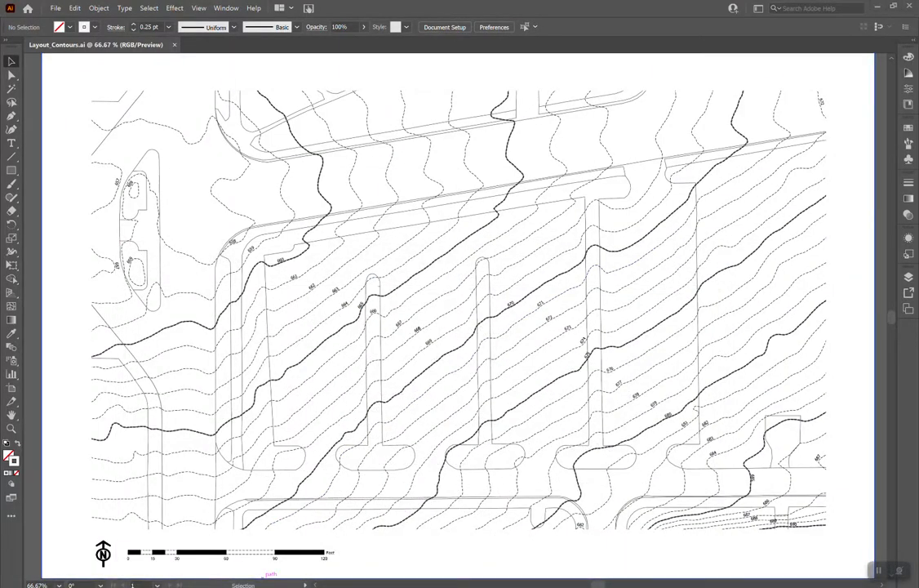
# - Switch to ArcGIS Pro, display the AUBURN_DEM_005_FS.tif layer, and hide the building, pavement, sidewalk, retaining wall and contour layers
pyautogui.hotkey('alt', 'Tab')
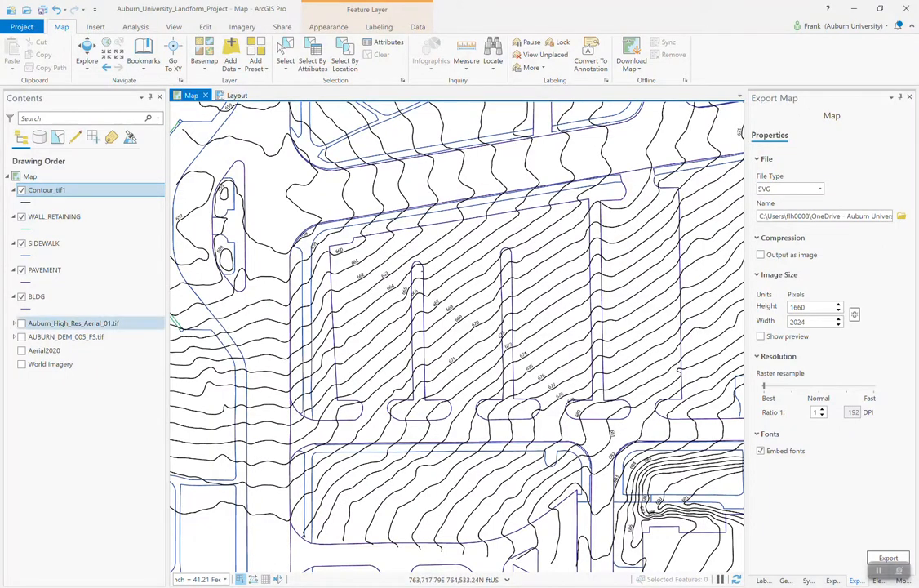
pyautogui.click(21, 336)
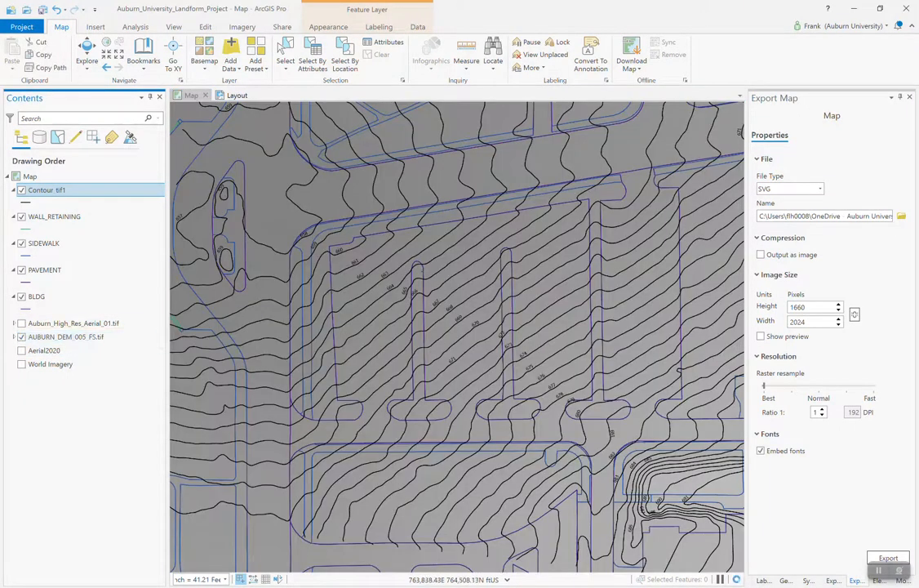
pyautogui.click(21, 296)
pyautogui.click(21, 270)
pyautogui.click(21, 217)
pyautogui.click(21, 189)
pyautogui.click(22, 243)
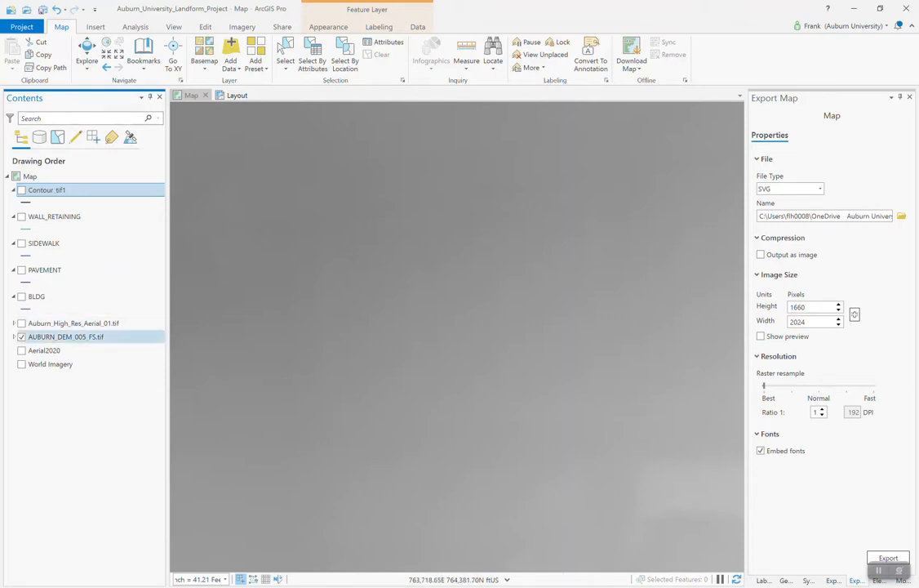
# - Move the map to the Parking Lot Site bookmark and open the raster export settings for the AUBURN_DEM_005_FS.tif layer
pyautogui.click(143, 53)
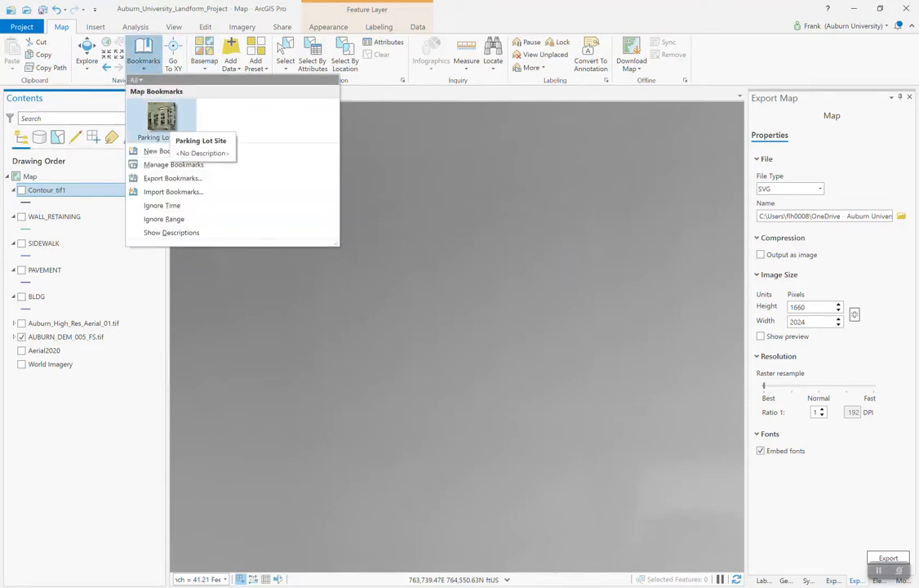
pyautogui.click(161, 118)
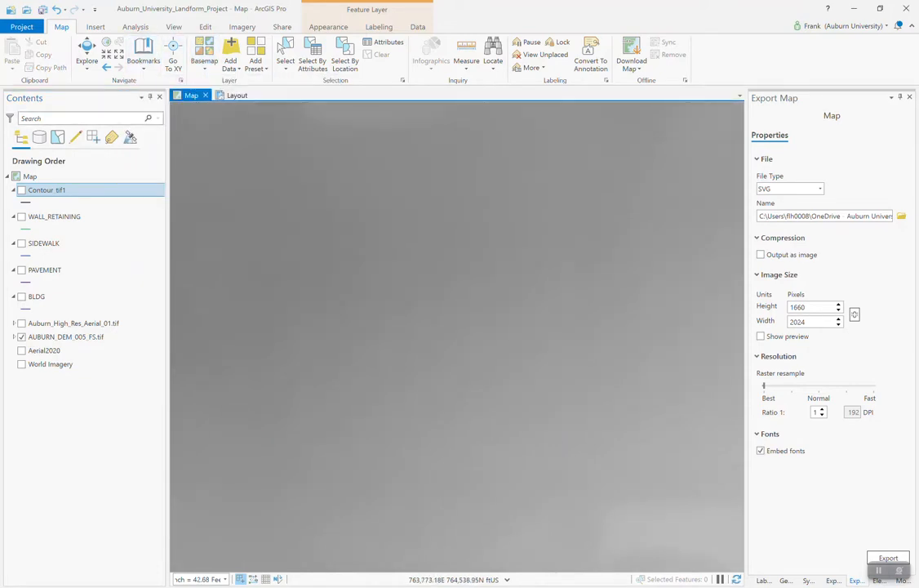
pyautogui.click(65, 337)
pyautogui.keyDown('ctrl'); pyautogui.click(44, 350); pyautogui.keyUp('ctrl')
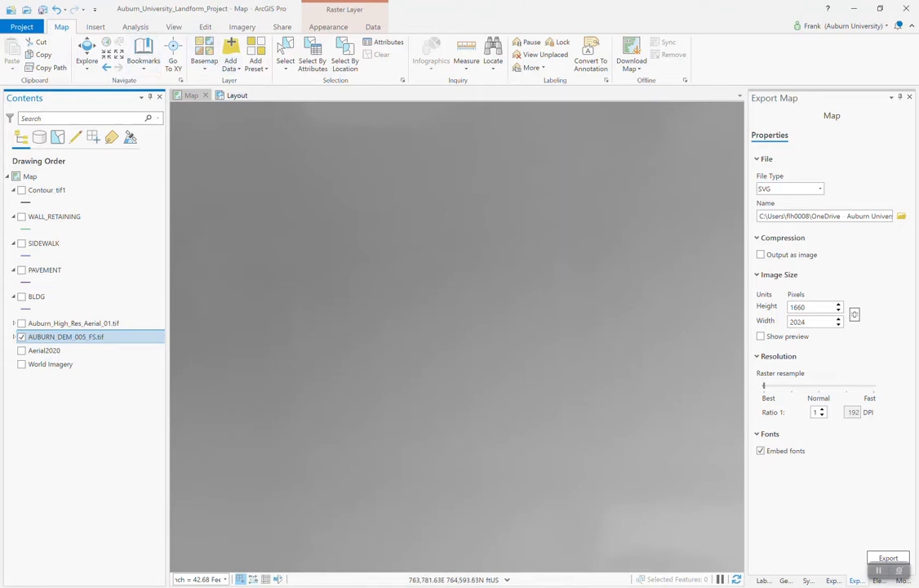
pyautogui.rightClick(59, 336)
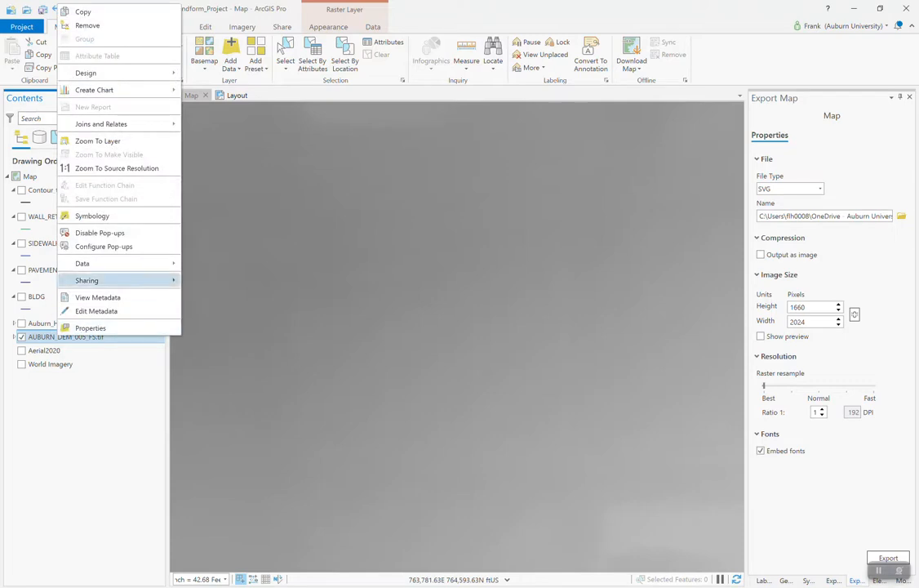
pyautogui.moveTo(83, 263)
pyautogui.click(219, 277)
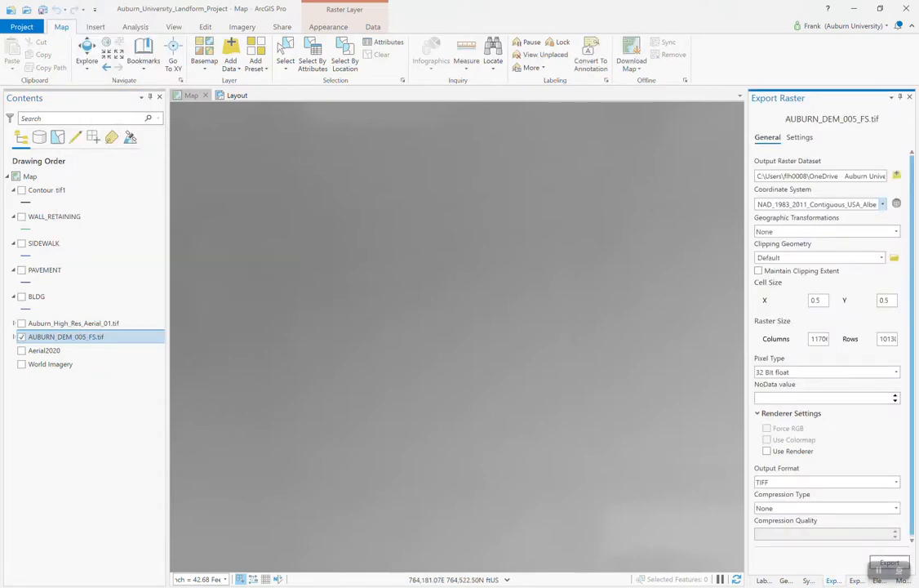
# - Set the raster export's output to Site_DEM.tif in the Auburn_University_Landform_Project folder
pyautogui.moveTo(805, 176); pyautogui.dragTo(854, 175)
pyautogui.click(827, 176)
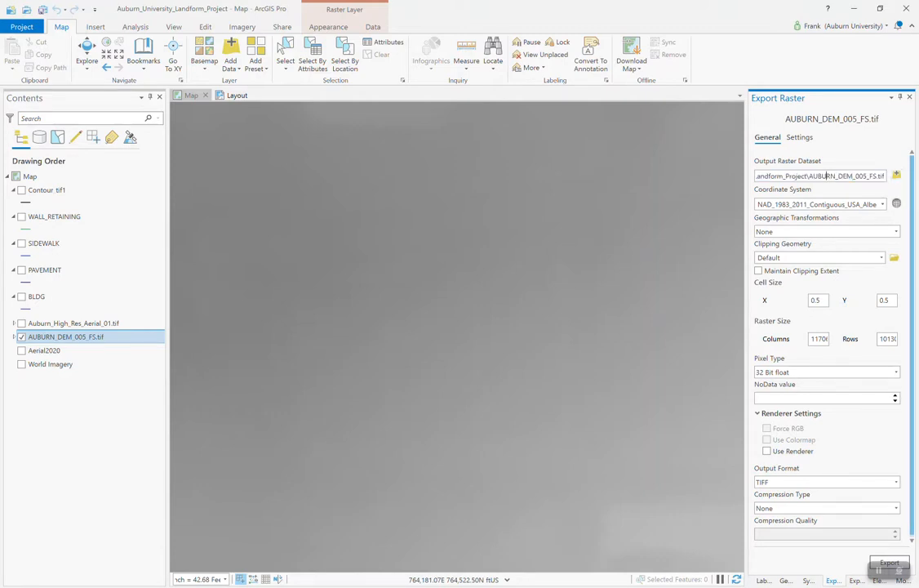
pyautogui.click(896, 175)
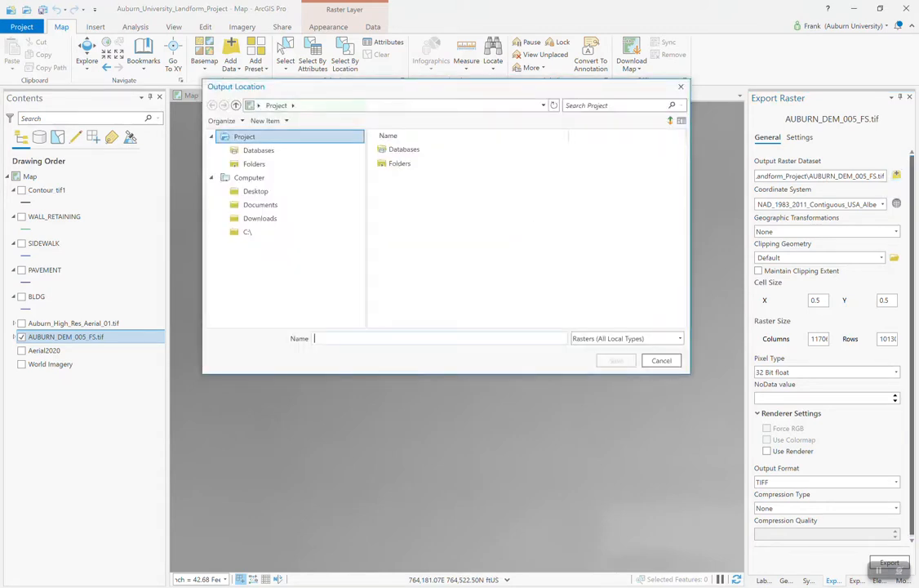
pyautogui.doubleClick(401, 164)
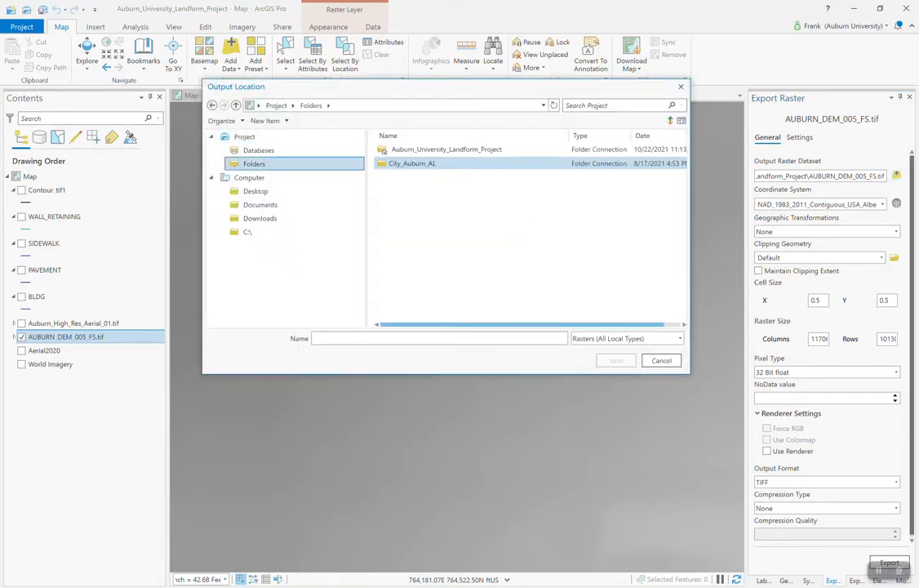
pyautogui.doubleClick(440, 150)
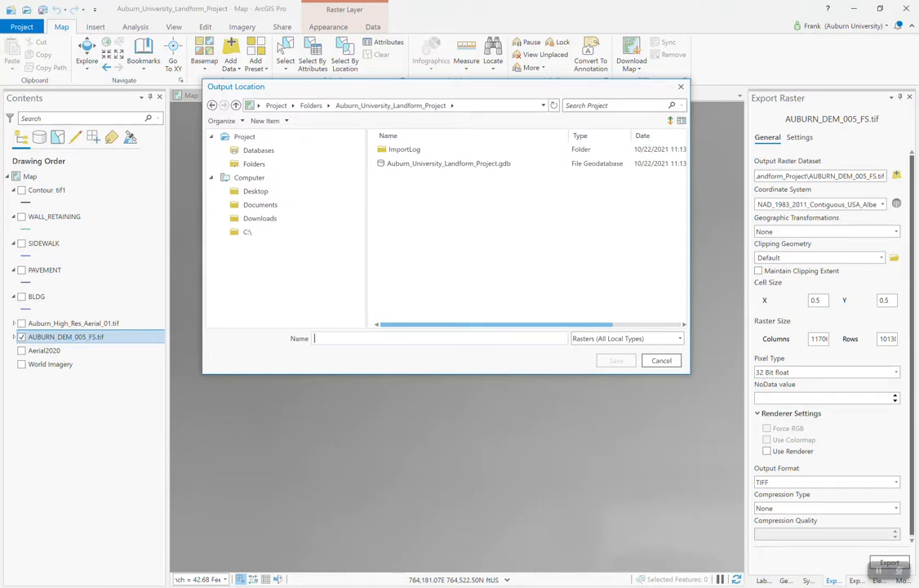
pyautogui.write('Site_DEM.tif')
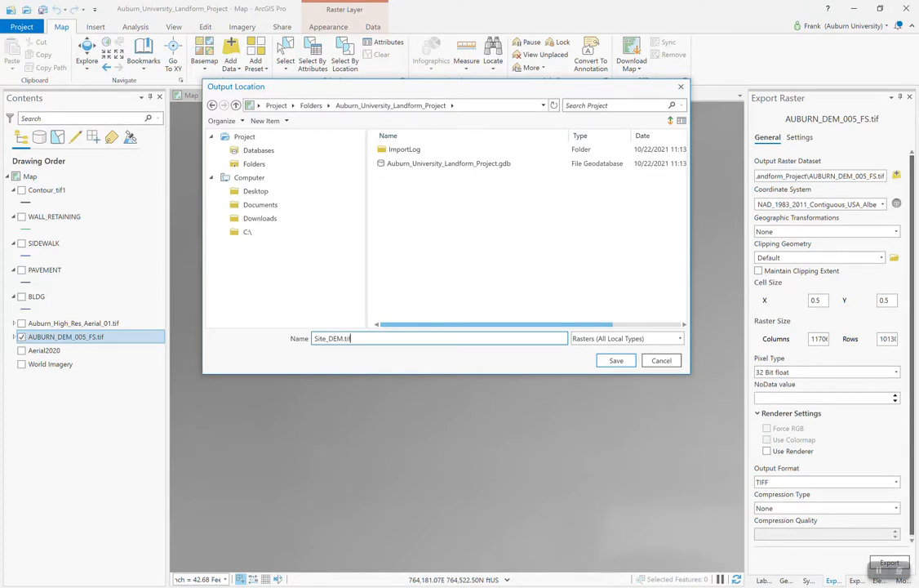
pyautogui.hotkey('shift', 'Left')
pyautogui.hotkey('shift', 'Left')
pyautogui.hotkey('shift', 'Left')
pyautogui.hotkey('shift', 'Left')
pyautogui.hotkey('shift', 'Left')
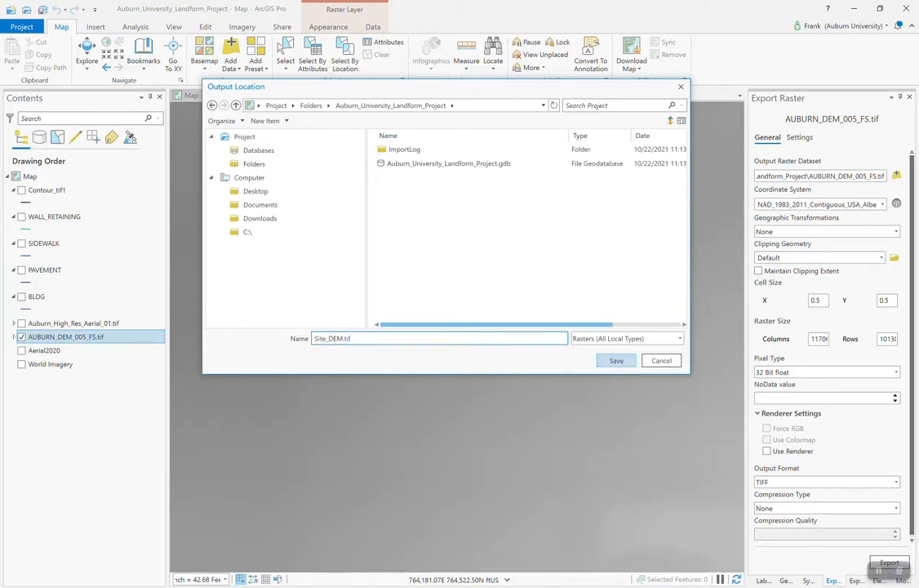
pyautogui.press('Return')
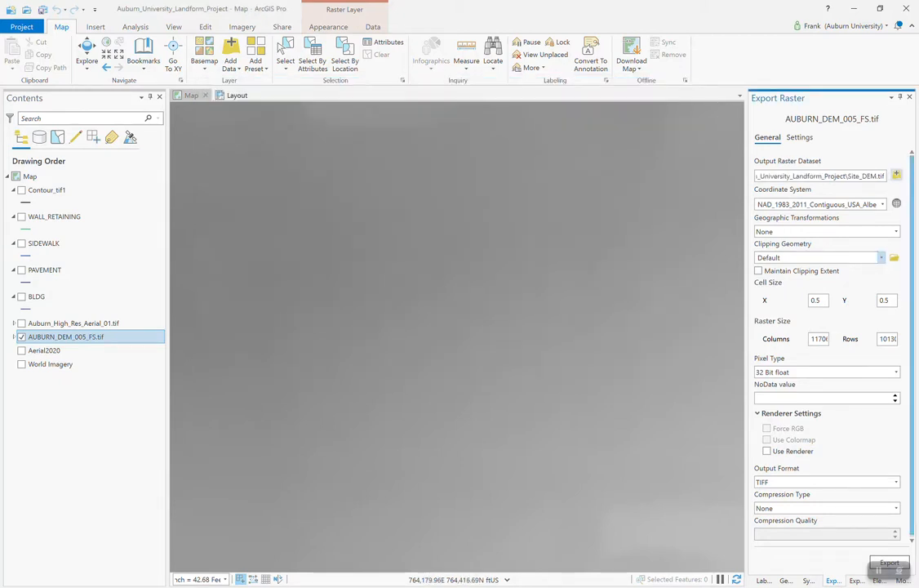
# - Set the raster export's clipping geometry to the current display extent
pyautogui.click(881, 257)
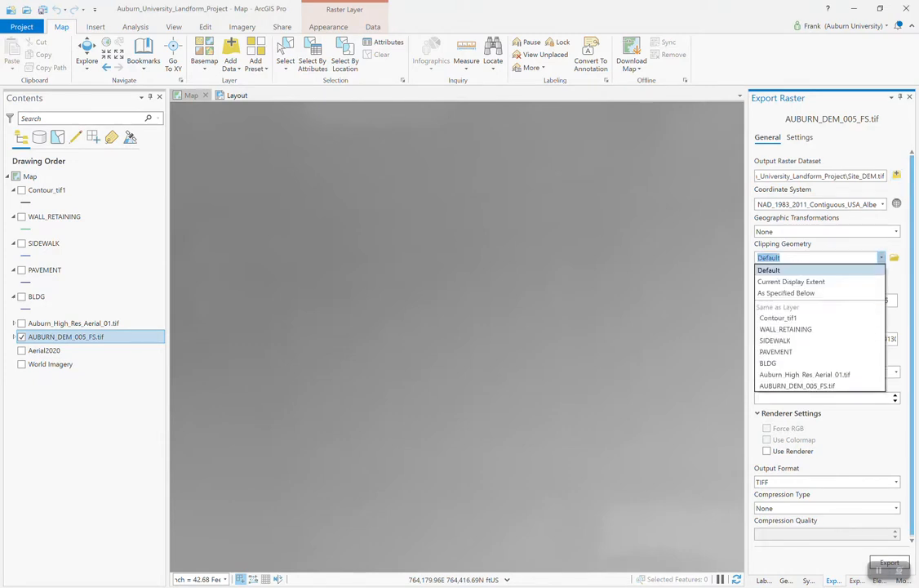
pyautogui.click(784, 278)
pyautogui.press('Down')
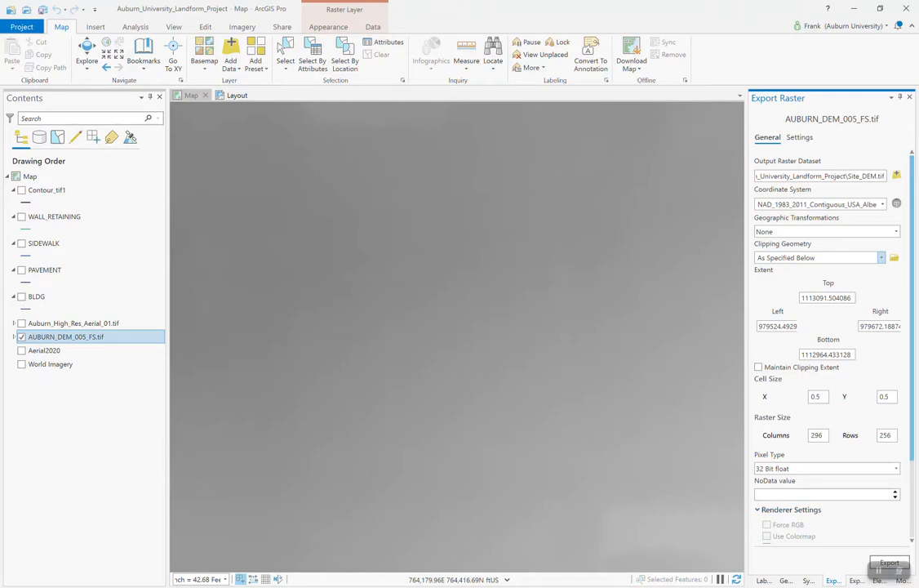
# - Export the clipped DEM raster and hide the full AUBURN_DEM_005_FS.tif layer, ending in the map view
pyautogui.click(889, 563)
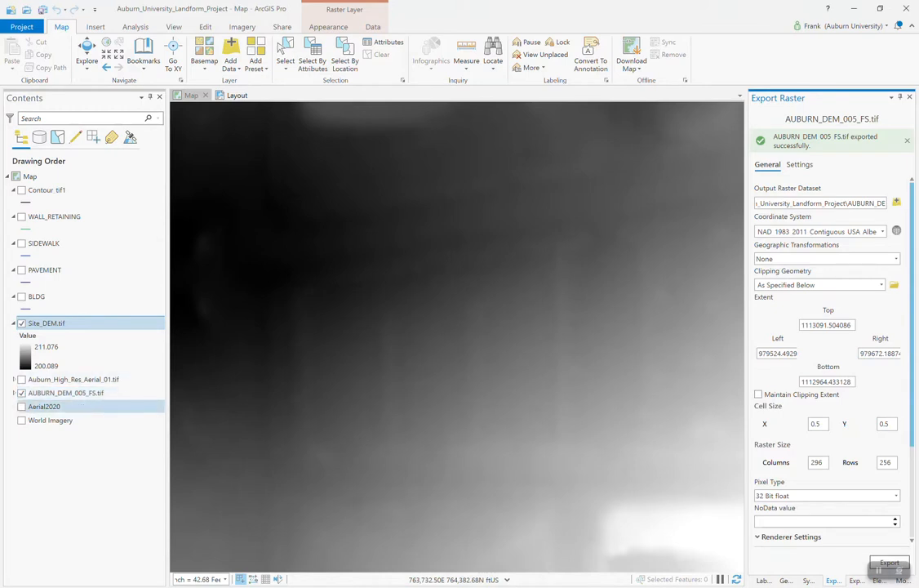
pyautogui.scroll(-4, 372, 322)
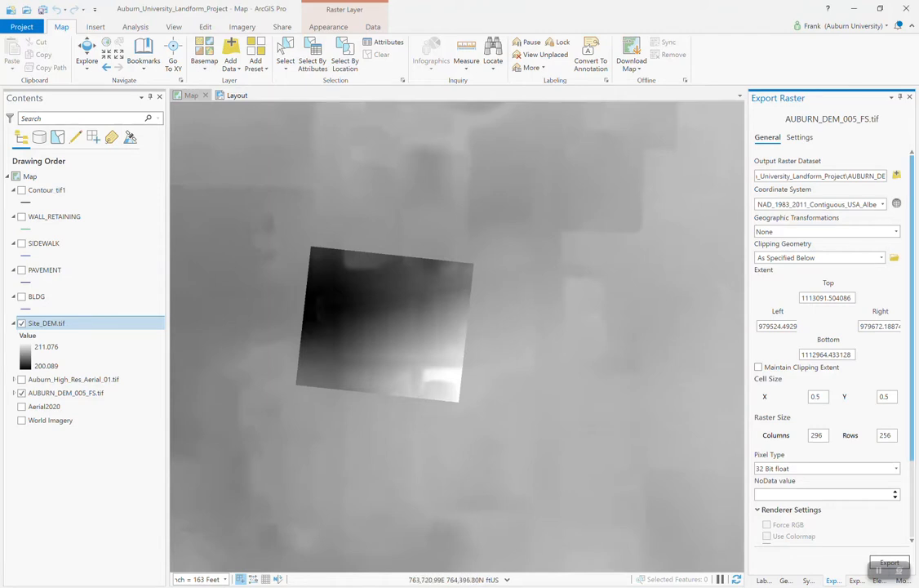
pyautogui.click(22, 393)
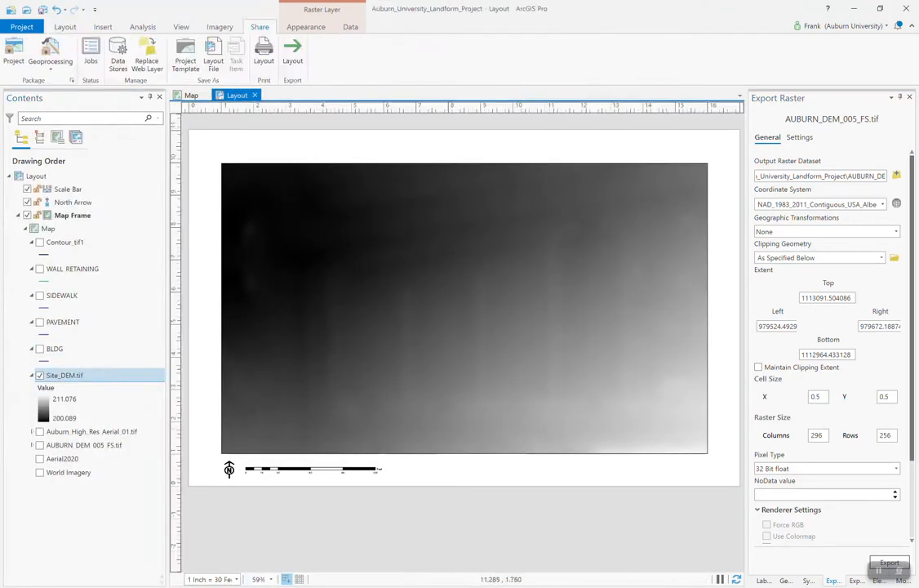
pyautogui.click(191, 95)
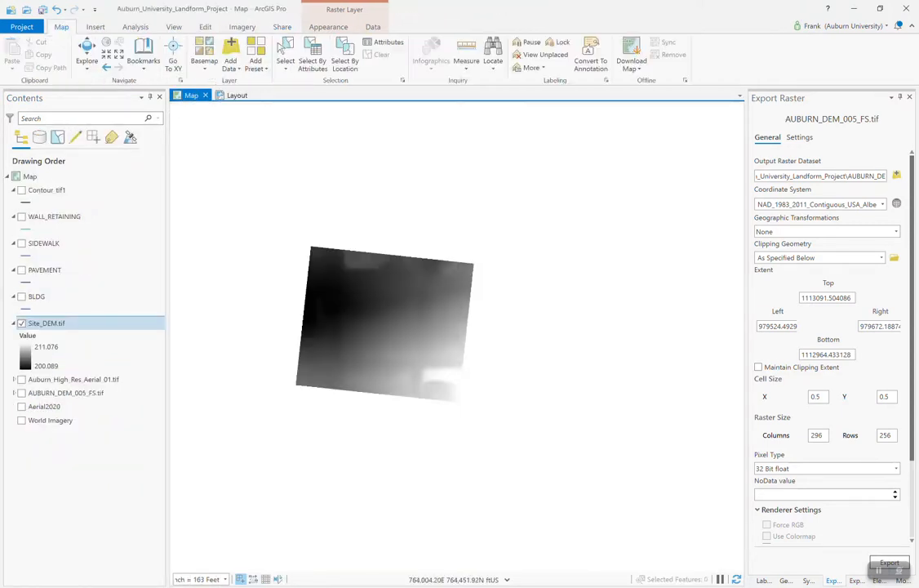
# - Open the symbology settings of the Site_DEM.tif layer and change its primary symbology to Classify
pyautogui.scroll(4, 372, 375)
pyautogui.moveTo(372, 376); pyautogui.dragTo(382, 452)
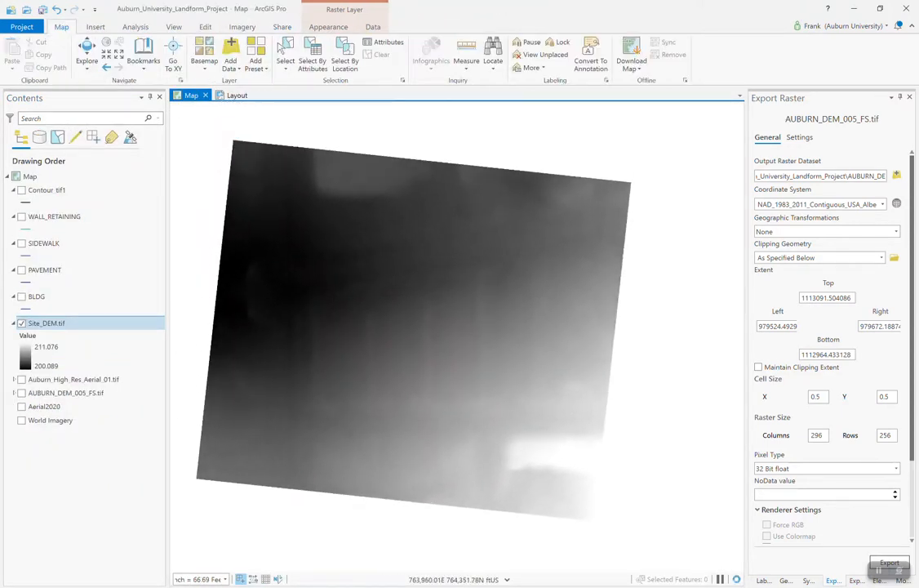
pyautogui.scroll(2, 648, 508)
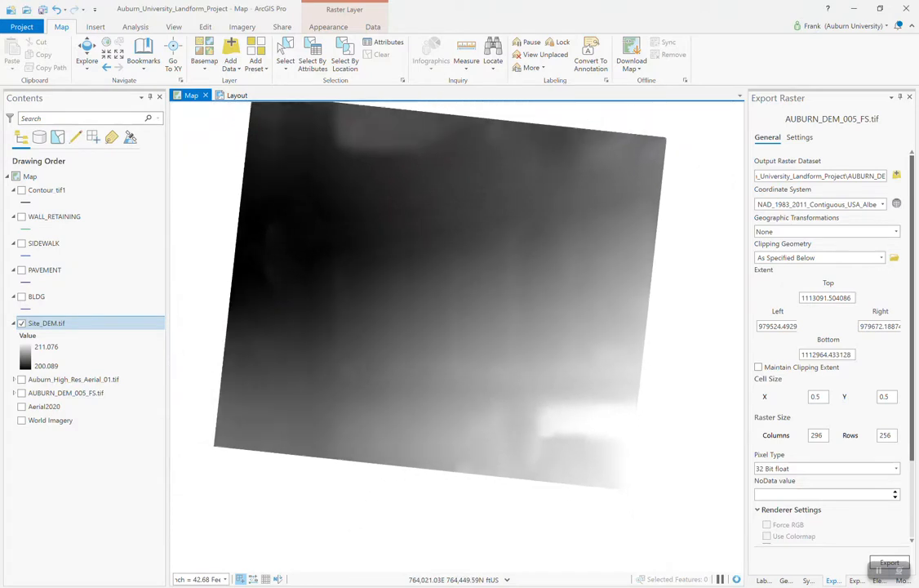
pyautogui.scroll(-2, 649, 508)
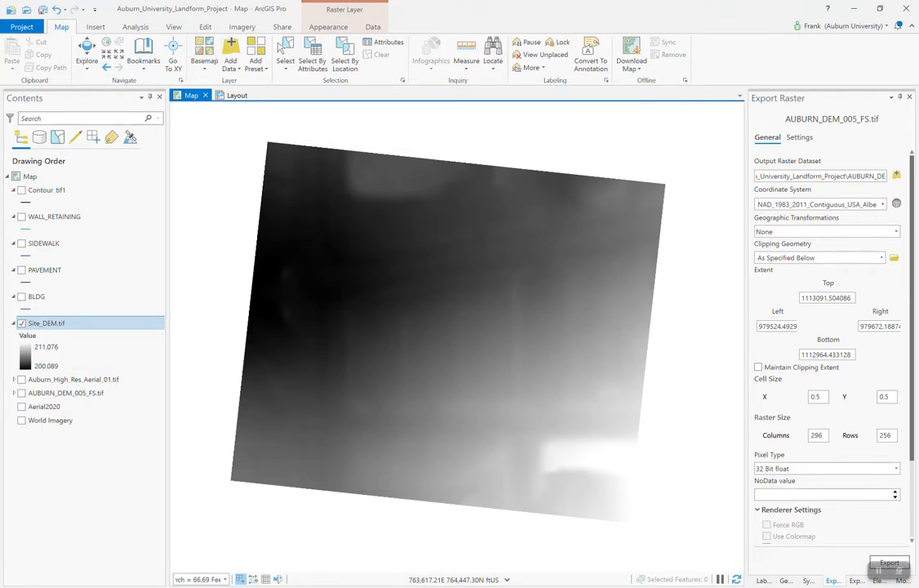
pyautogui.rightClick(54, 324)
pyautogui.click(91, 212)
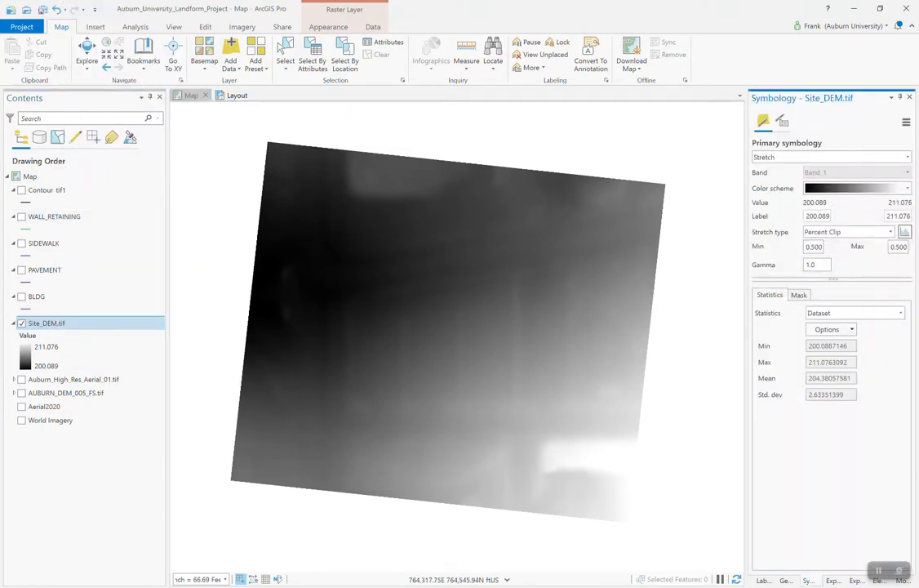
pyautogui.click(908, 157)
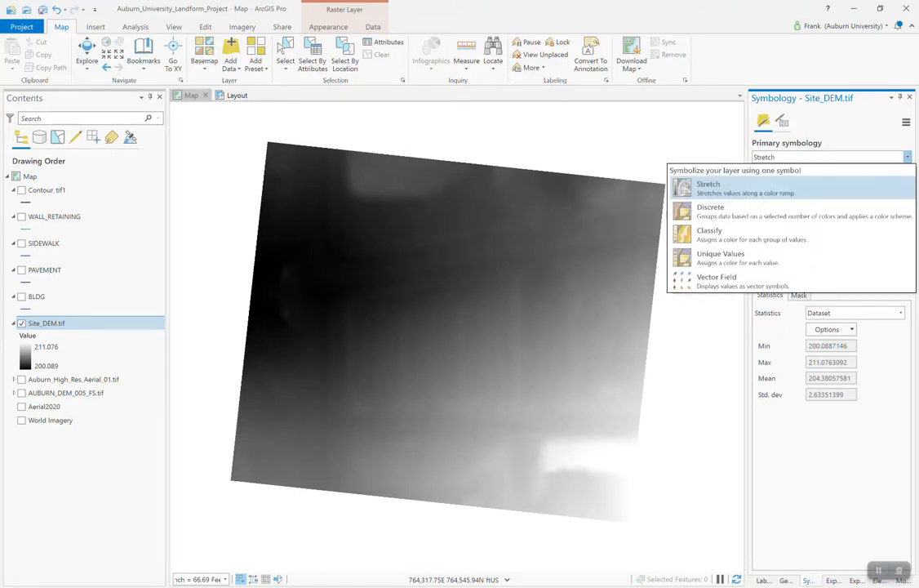
pyautogui.click(907, 157)
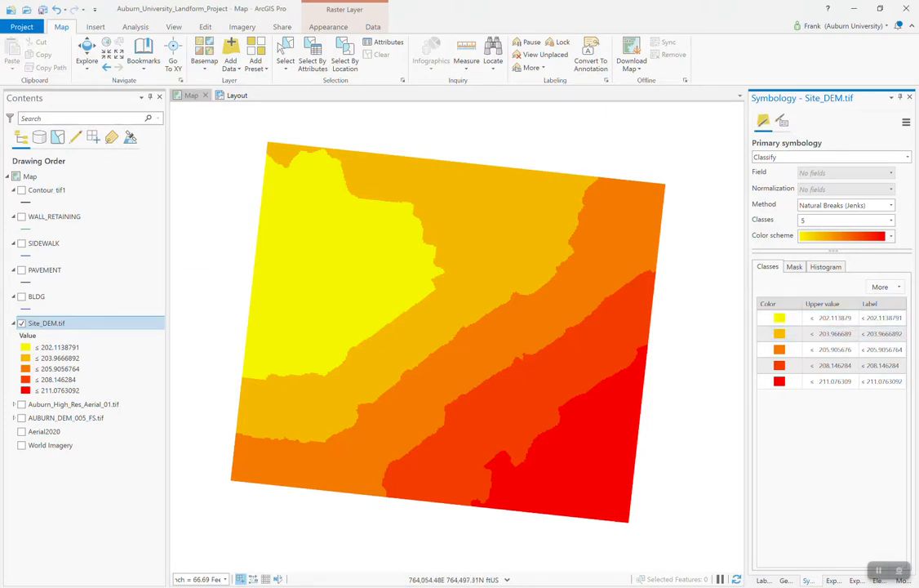
# - Set the Site_DEM.tif classification method to Defined Interval with an interval size of 3
pyautogui.click(892, 205)
pyautogui.click(892, 205)
pyautogui.click(892, 205)
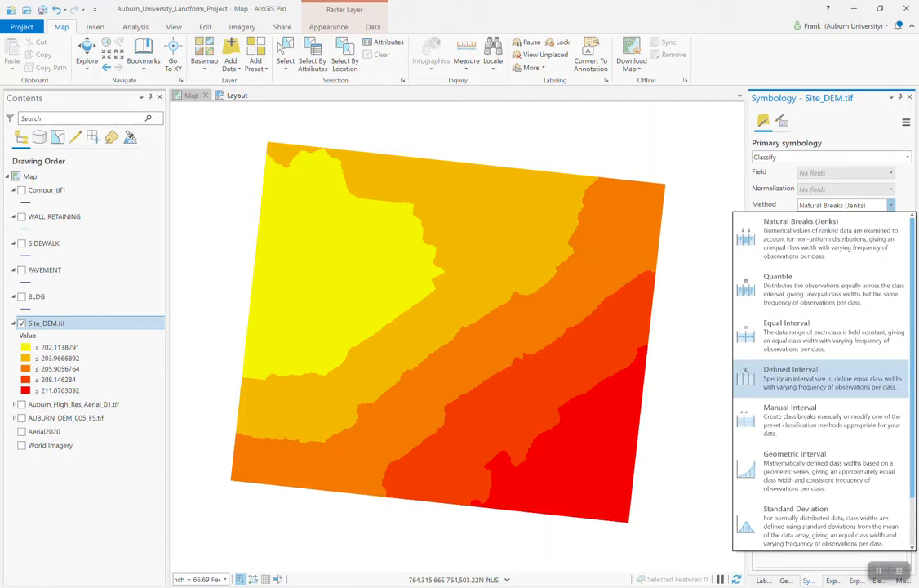
pyautogui.click(791, 378)
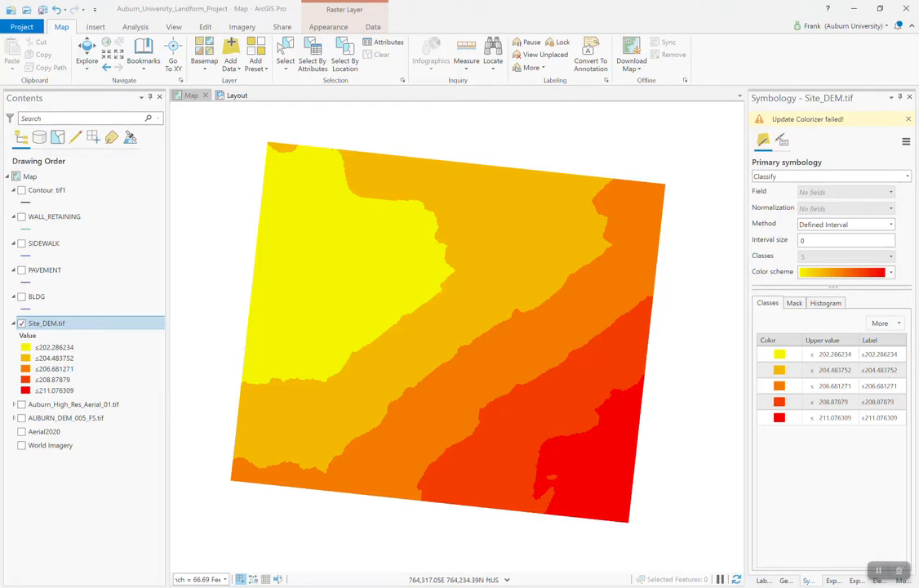
pyautogui.click(807, 241)
pyautogui.doubleClick(803, 241)
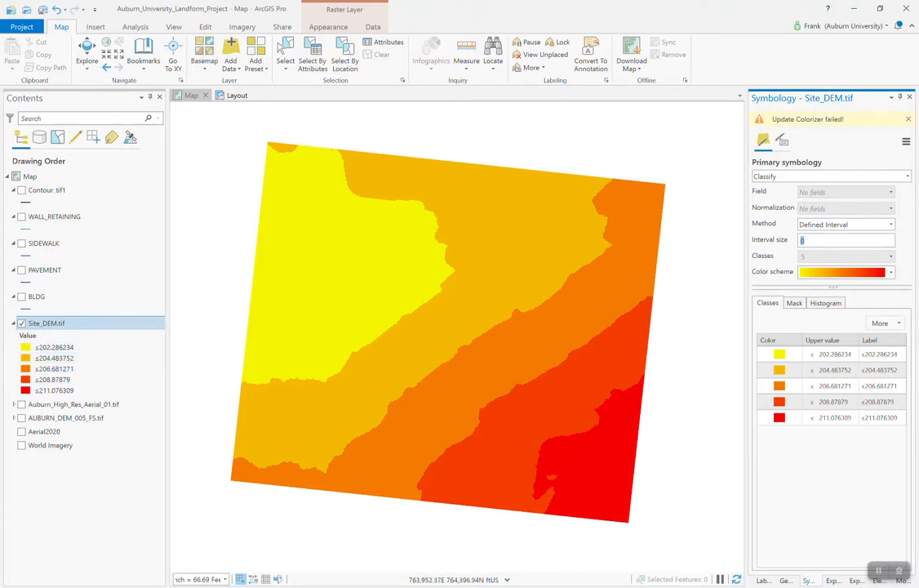
pyautogui.write('3')
pyautogui.press('Return')
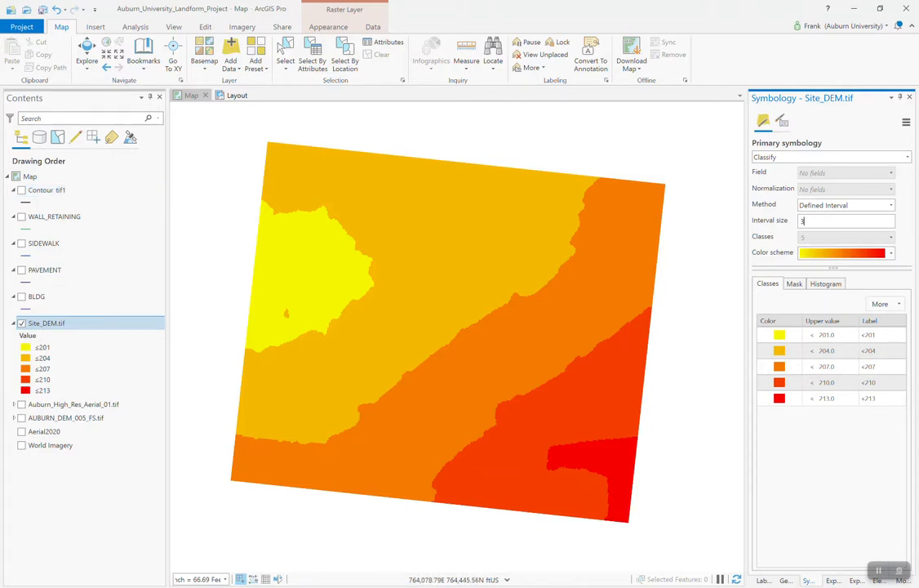
# - Display the Contour_tif1 layer over the DEM and set the Site_DEM.tif class interval size to 0.3048
pyautogui.click(21, 190)
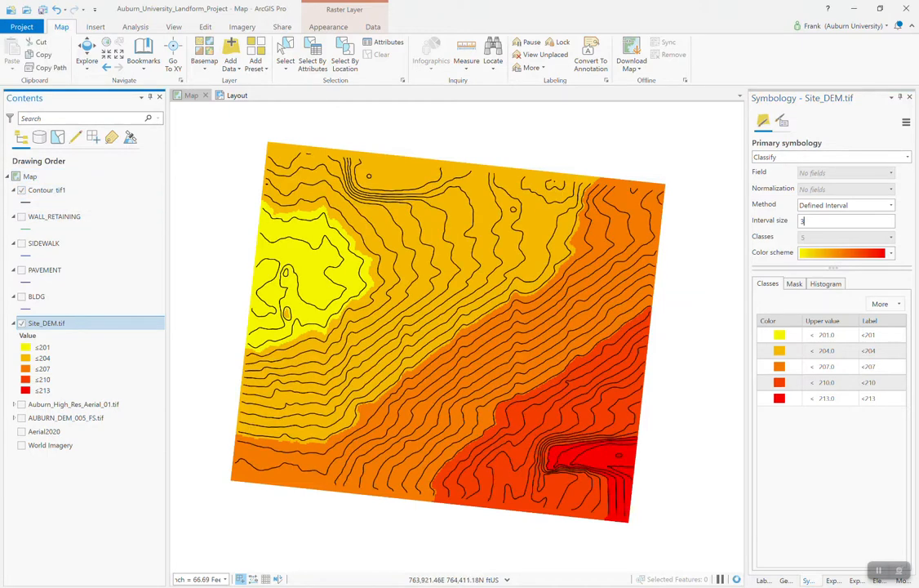
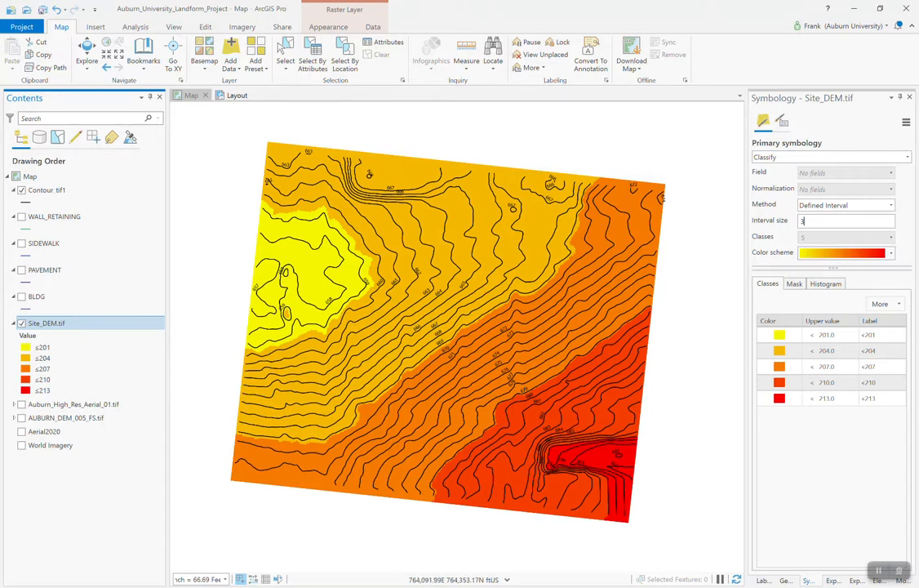
pyautogui.doubleClick(803, 221)
pyautogui.press('BackSpace')
pyautogui.write('.3048')
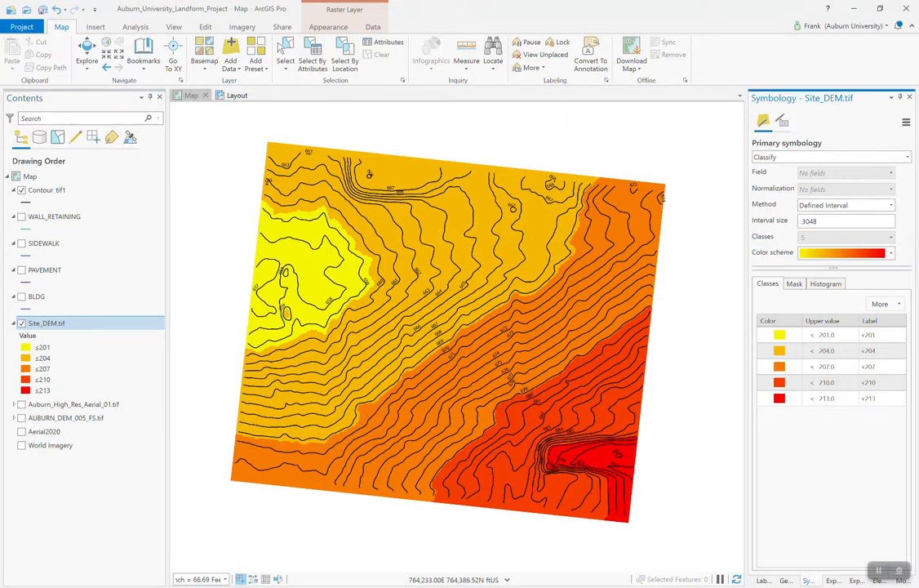
pyautogui.press('Return')
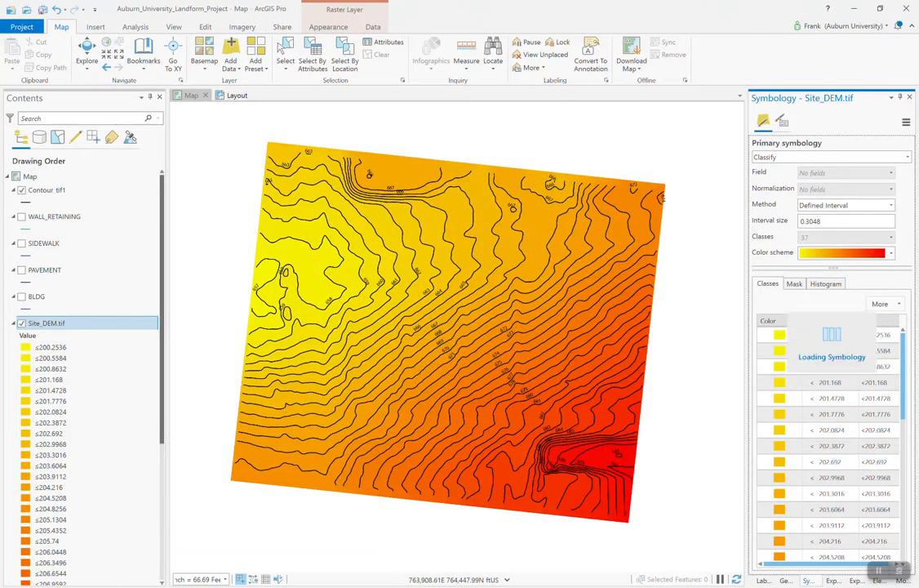
# - Apply a multipart blue-green-yellow-brown-white color scheme to the Site_DEM.tif classes
pyautogui.scroll(2, 393, 304)
pyautogui.scroll(4, 437, 294)
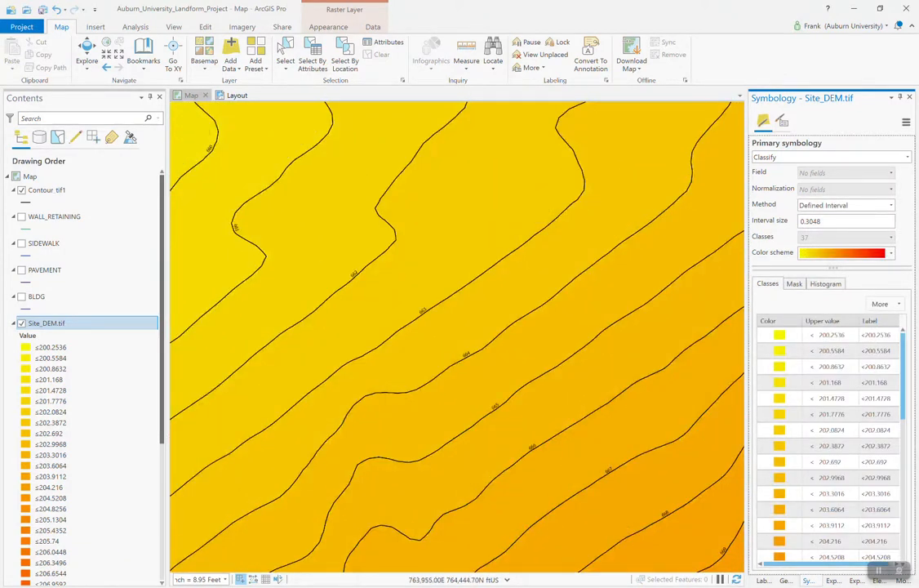
pyautogui.scroll(-8, 529, 287)
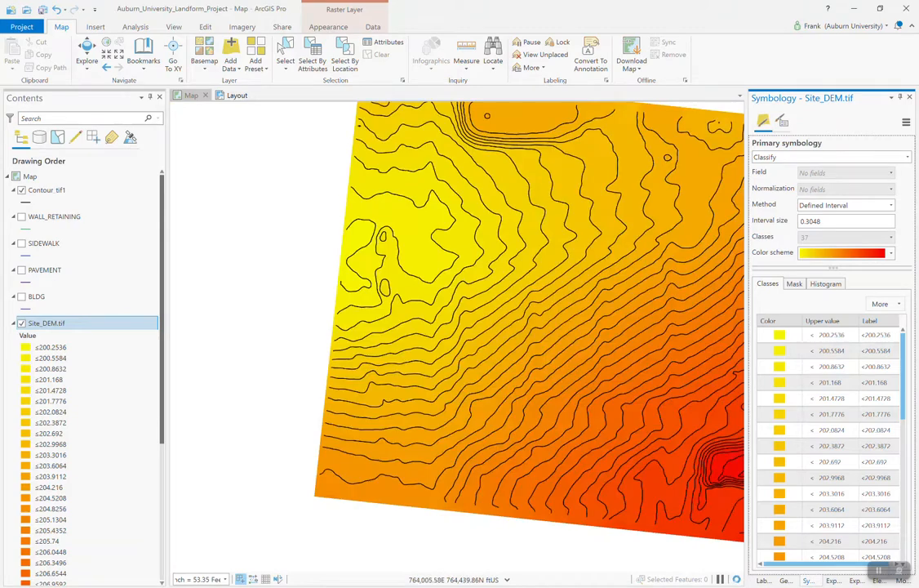
pyautogui.moveTo(529, 288); pyautogui.dragTo(422, 289)
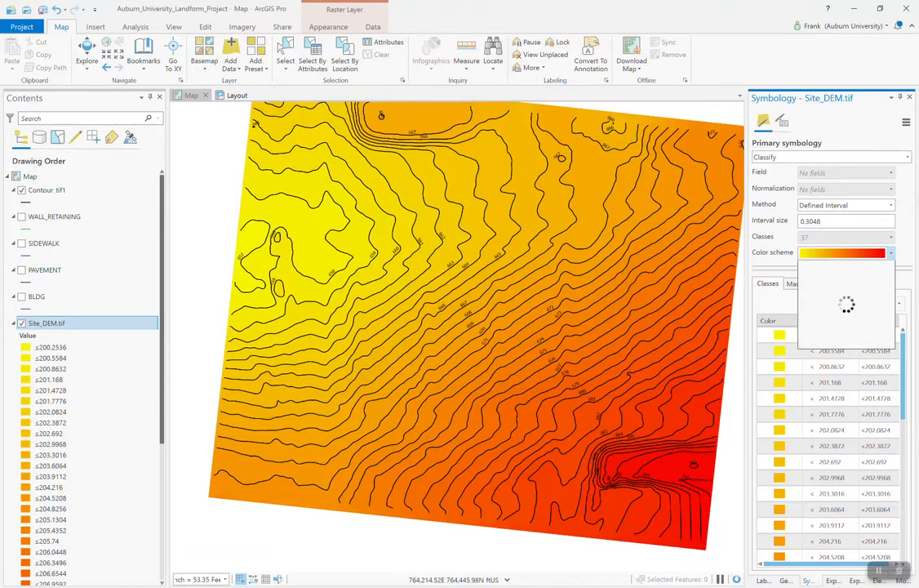
pyautogui.click(891, 252)
pyautogui.click(842, 281)
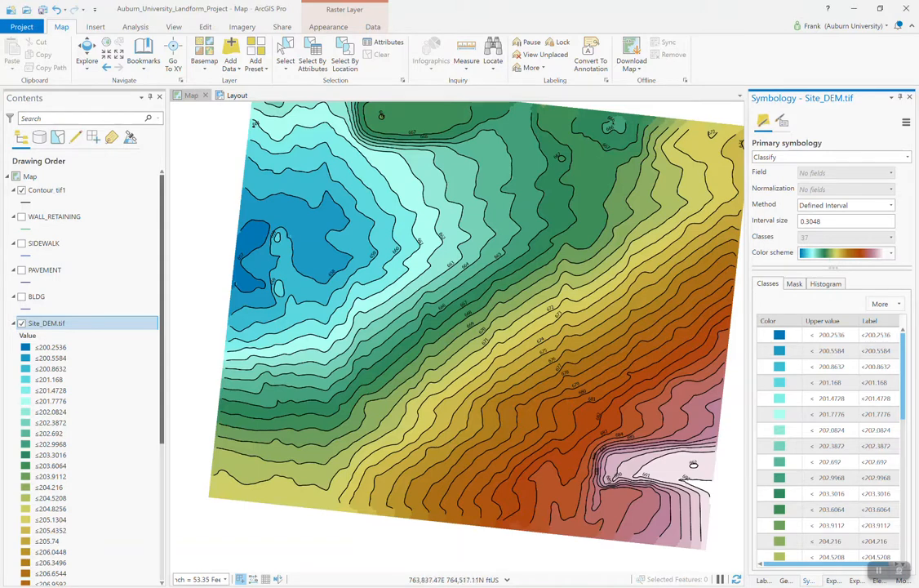
pyautogui.moveTo(596, 351); pyautogui.dragTo(520, 338)
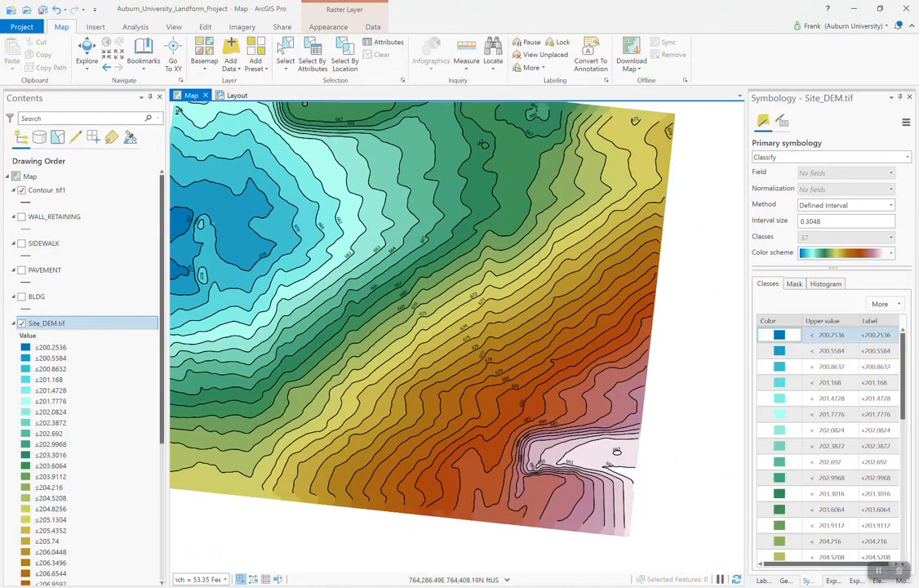
pyautogui.press(',')
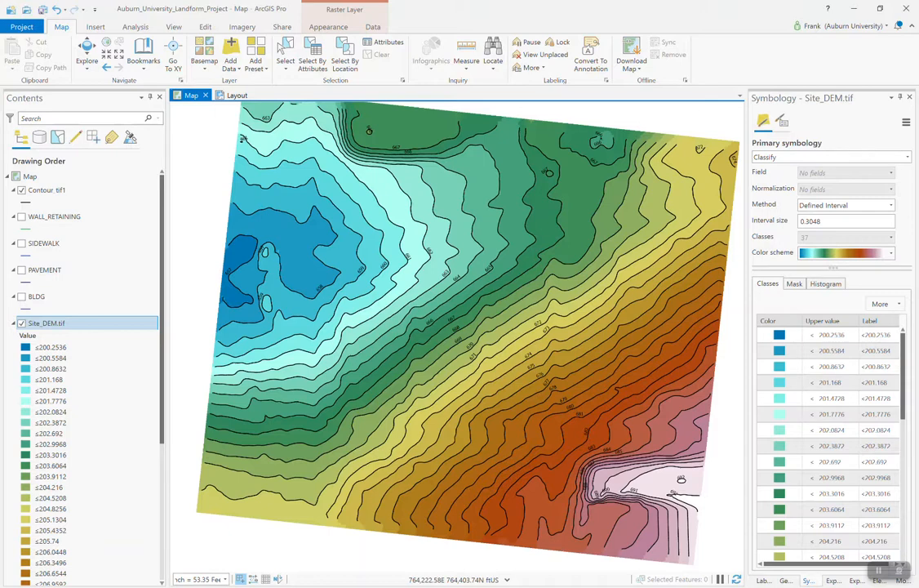
# - Set the Site_DEM.tif class interval size to 3.048
pyautogui.click(807, 221)
pyautogui.press('BackSpace')
pyautogui.press('BackSpace')
pyautogui.press('Right')
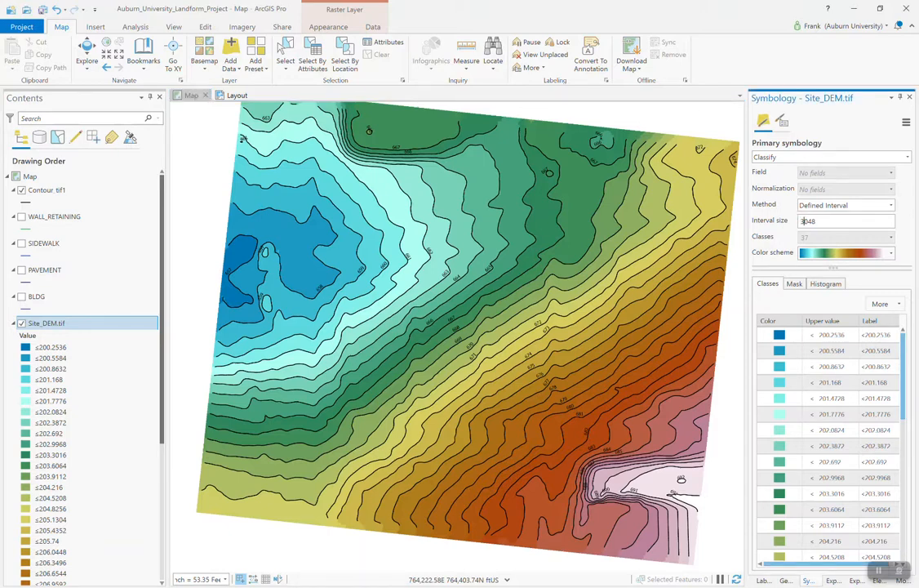
pyautogui.write('.')
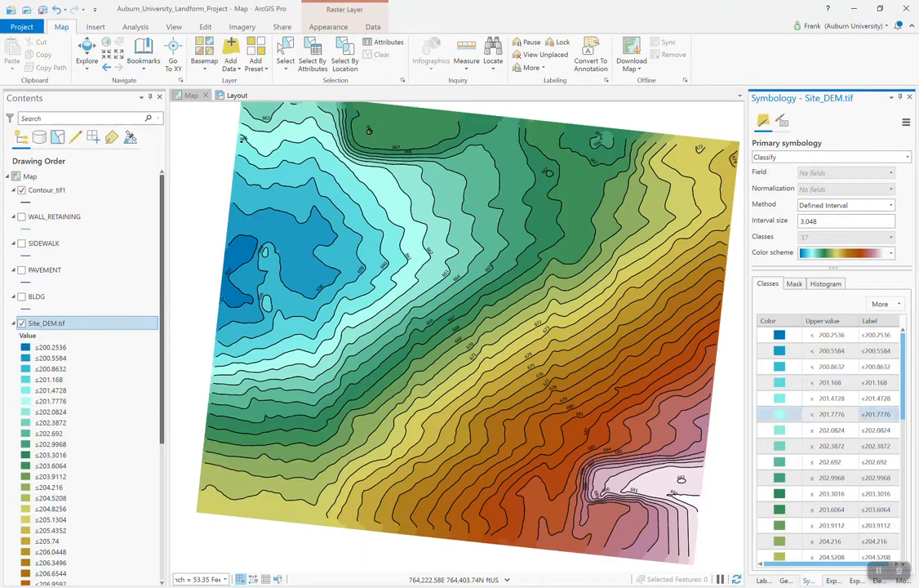
pyautogui.click(818, 221)
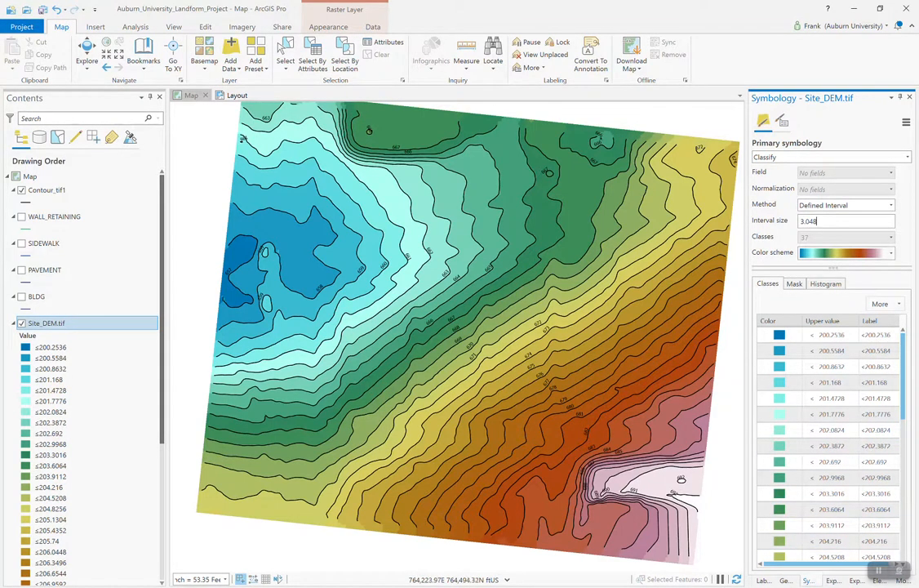
pyautogui.press('Return')
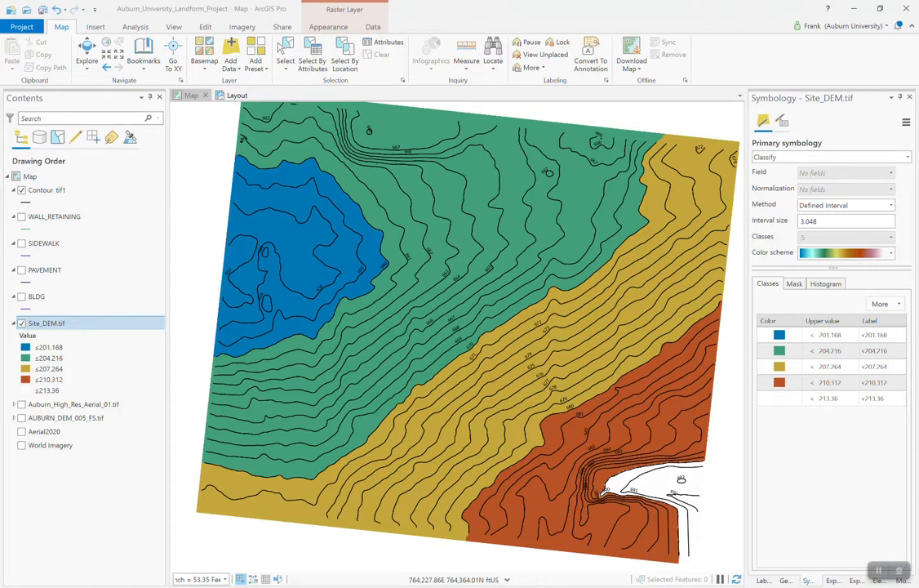
# - Set the Site_DEM.tif class interval size to 1.524
pyautogui.click(825, 220)
pyautogui.write('1.524')
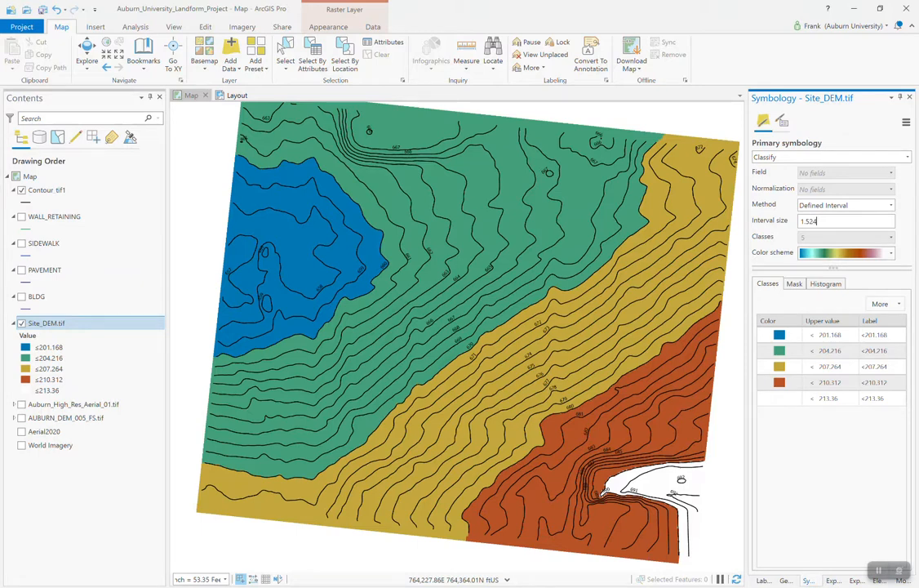
pyautogui.press('Return')
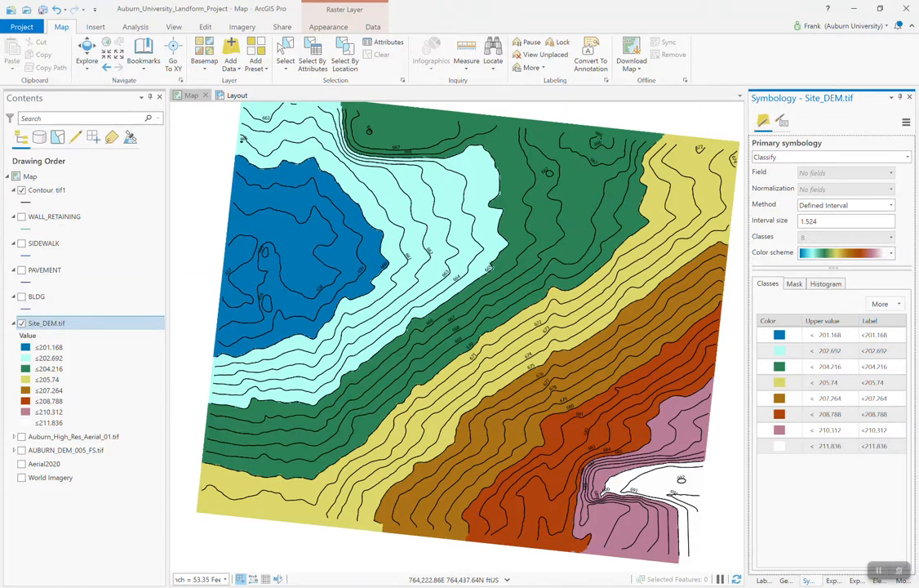
# - Set the class interval size of the Site_DEM.tif elevation bands back to 0.3048
pyautogui.moveTo(819, 221); pyautogui.dragTo(800, 221)
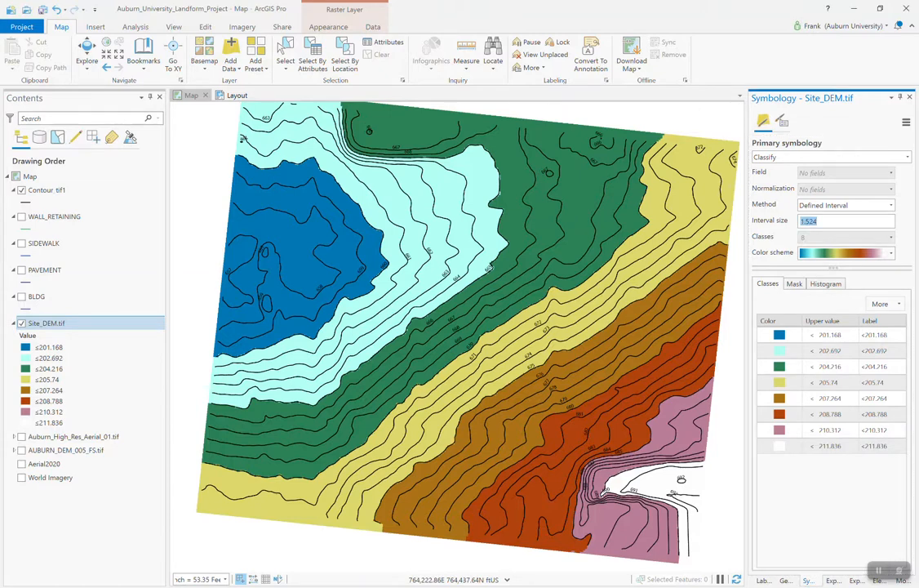
pyautogui.write('3')
pyautogui.press('Return')
pyautogui.press('Tab')
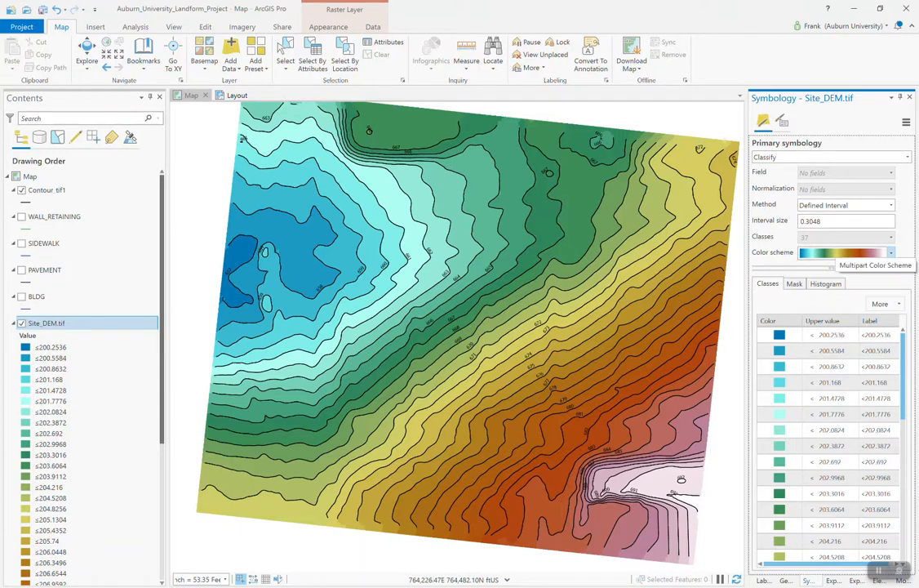
# - Try a black-to-white and then a green-yellow-brown color scheme on the Site_DEM.tif classes
pyautogui.click(890, 253)
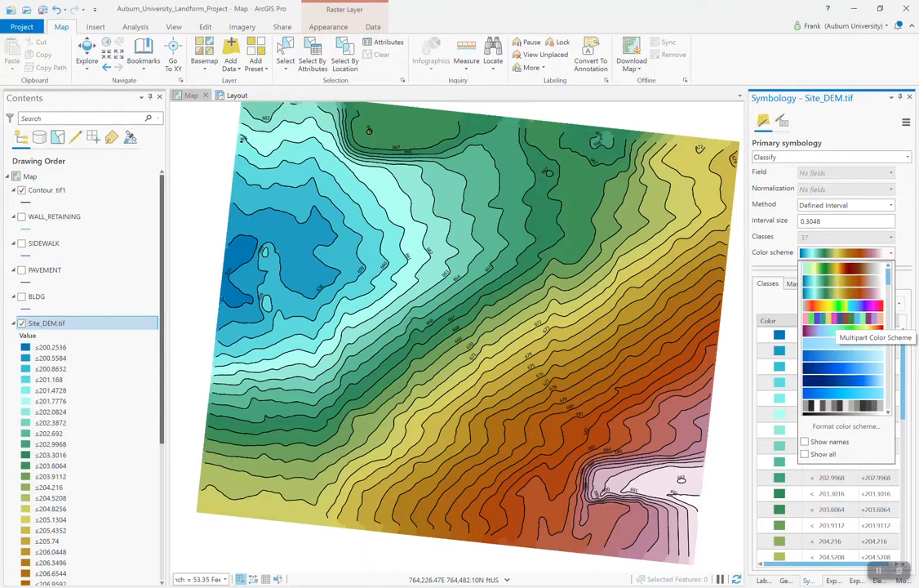
pyautogui.scroll(-3, 843, 339)
pyautogui.click(843, 331)
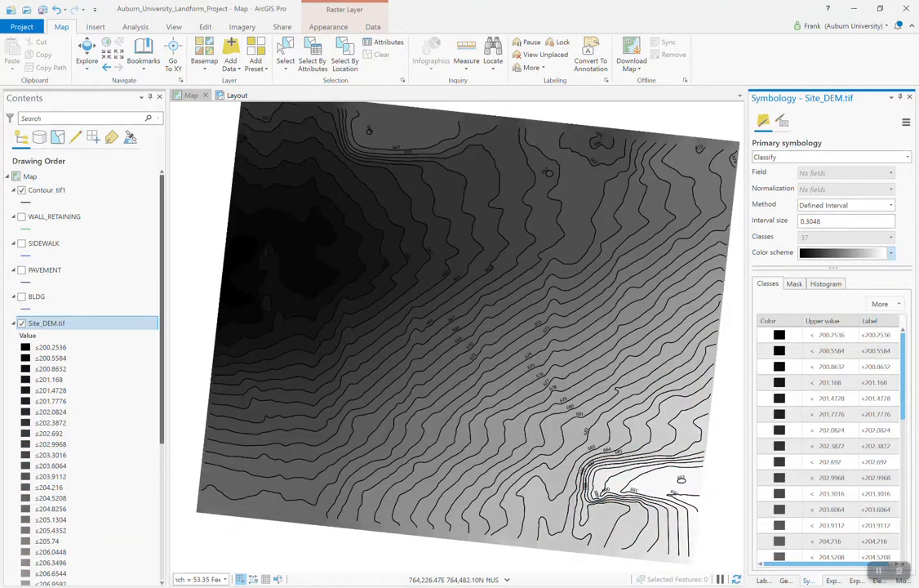
pyautogui.click(891, 253)
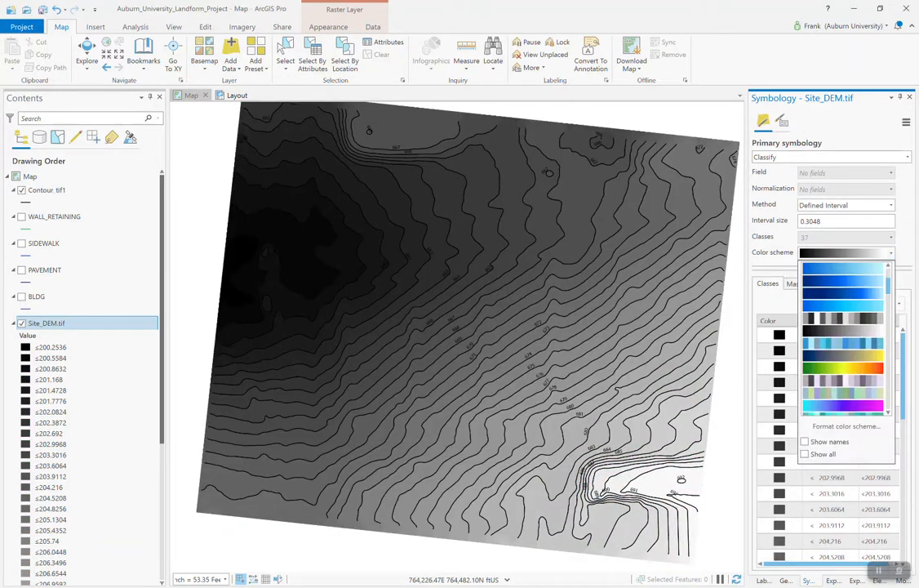
pyautogui.scroll(-3, 850, 376)
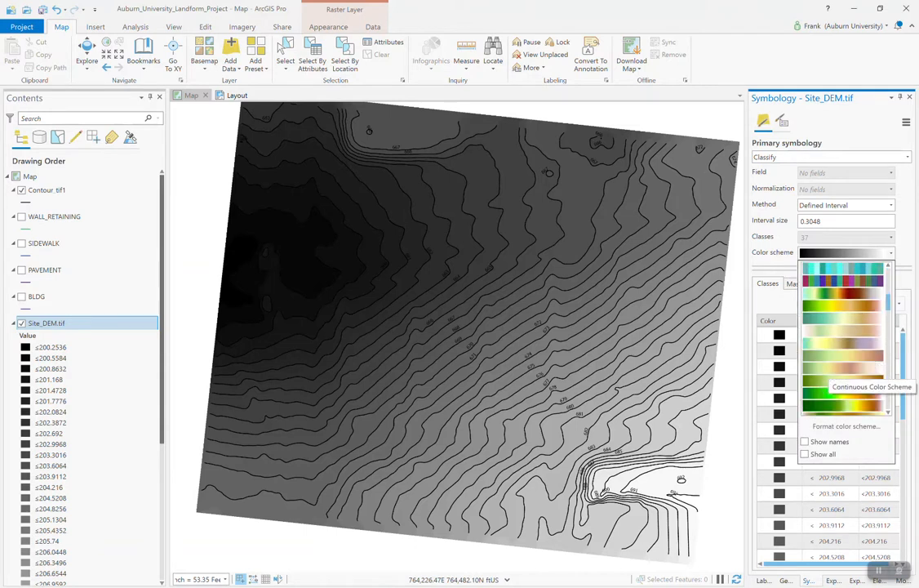
pyautogui.click(858, 393)
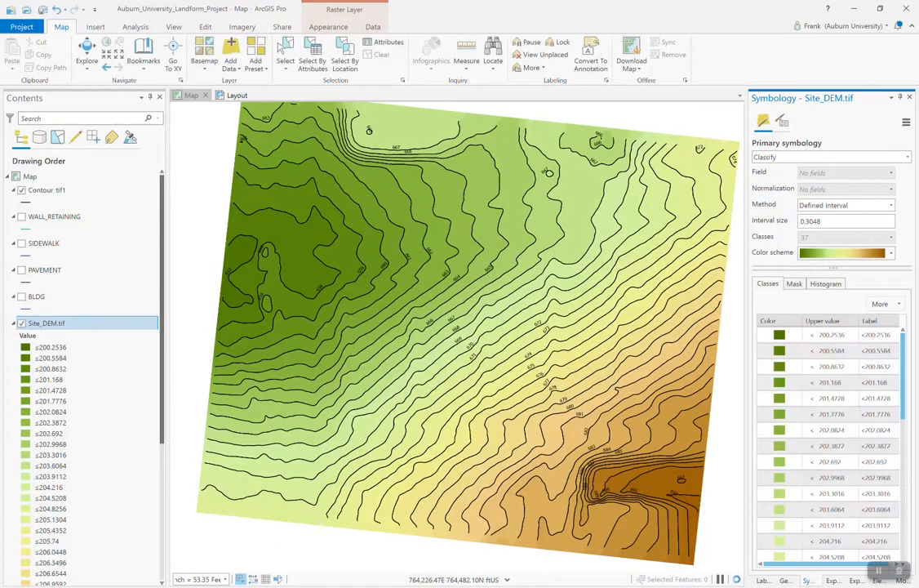
# - Apply a dark warm gray-to-white color scheme to the Site_DEM.tif classes and collapse the layer's legend
pyautogui.click(891, 254)
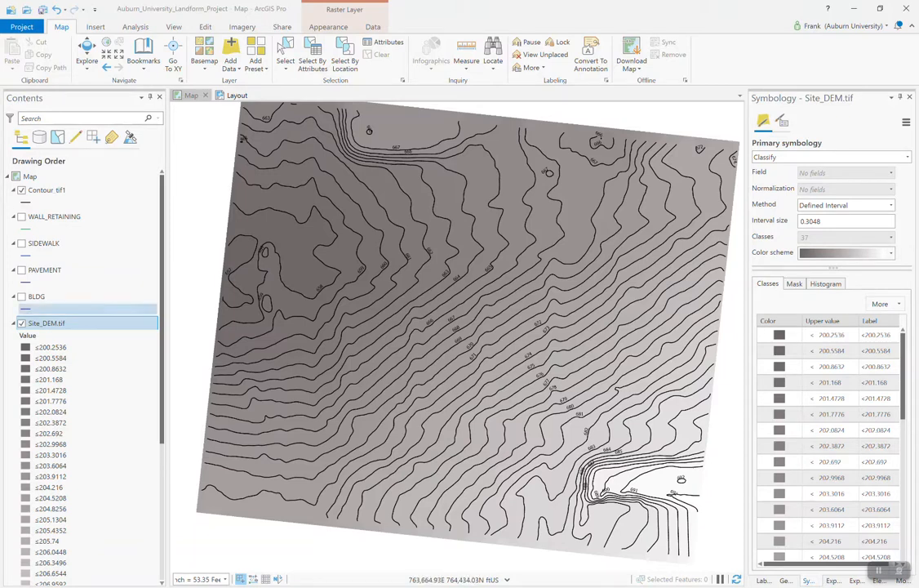
pyautogui.press('Left')
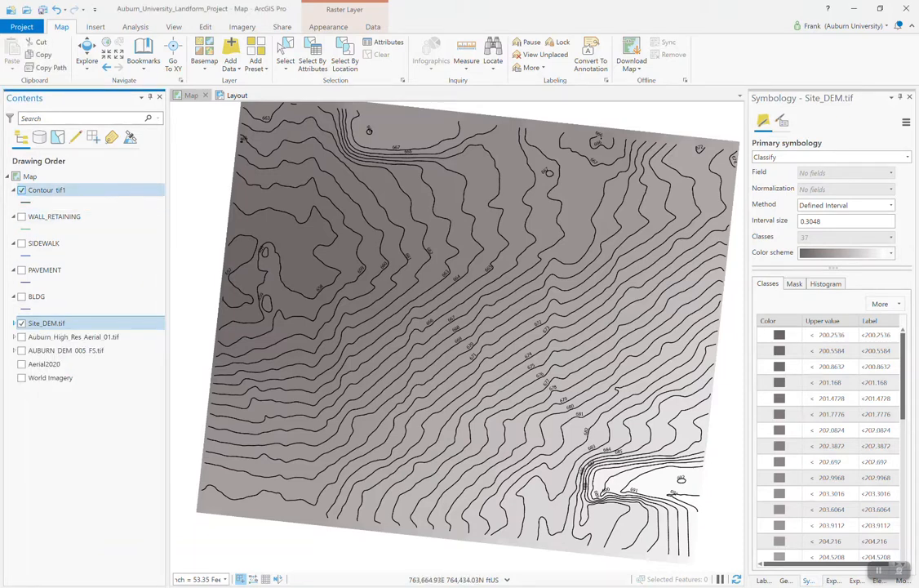
# - Hide the Contour_tif1 layer and set the resampling type of Site_DEM.tif to Cubic
pyautogui.click(21, 190)
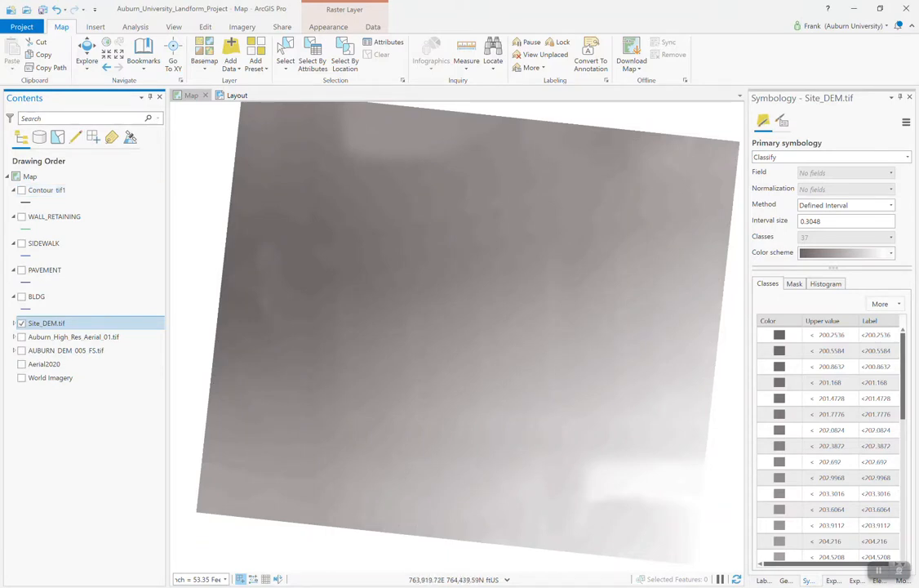
pyautogui.scroll(3, 457, 327)
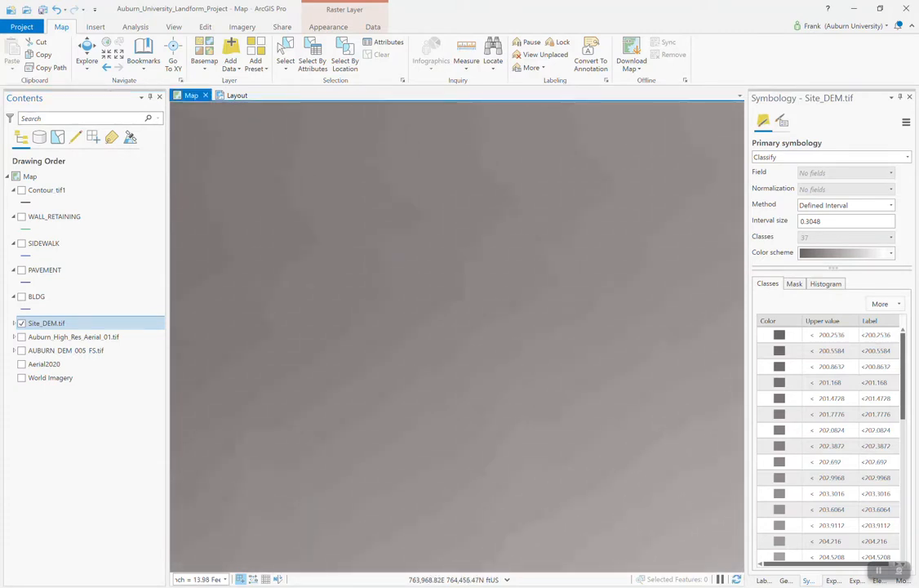
pyautogui.scroll(2, 457, 327)
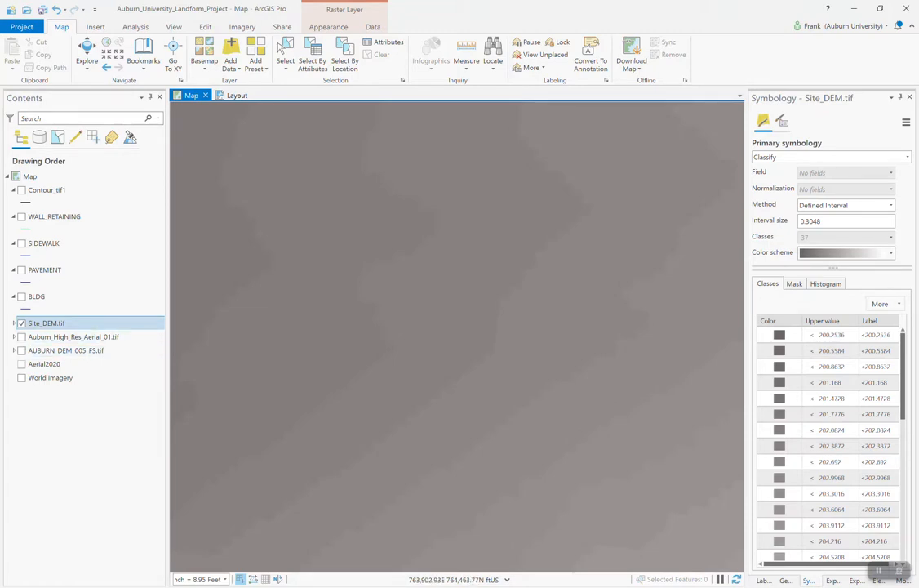
pyautogui.click(328, 26)
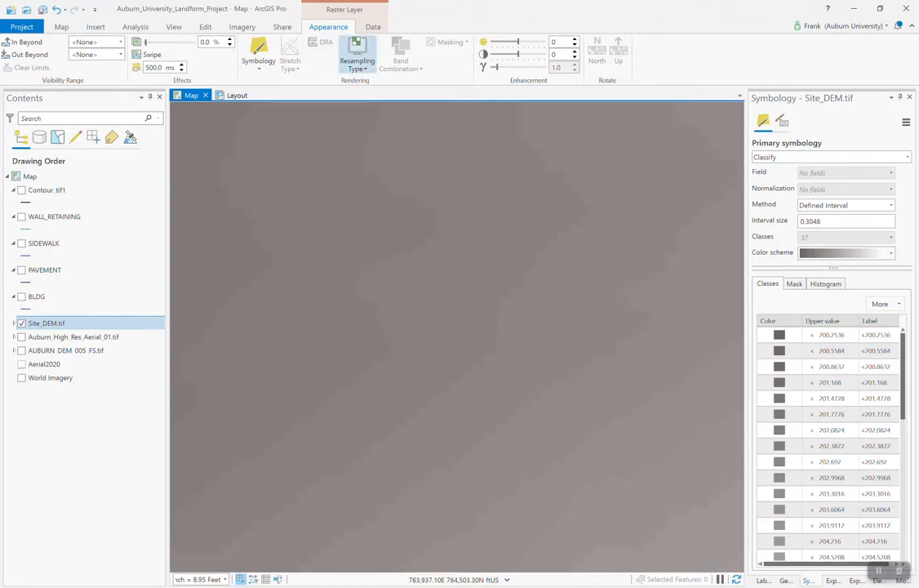
pyautogui.click(358, 59)
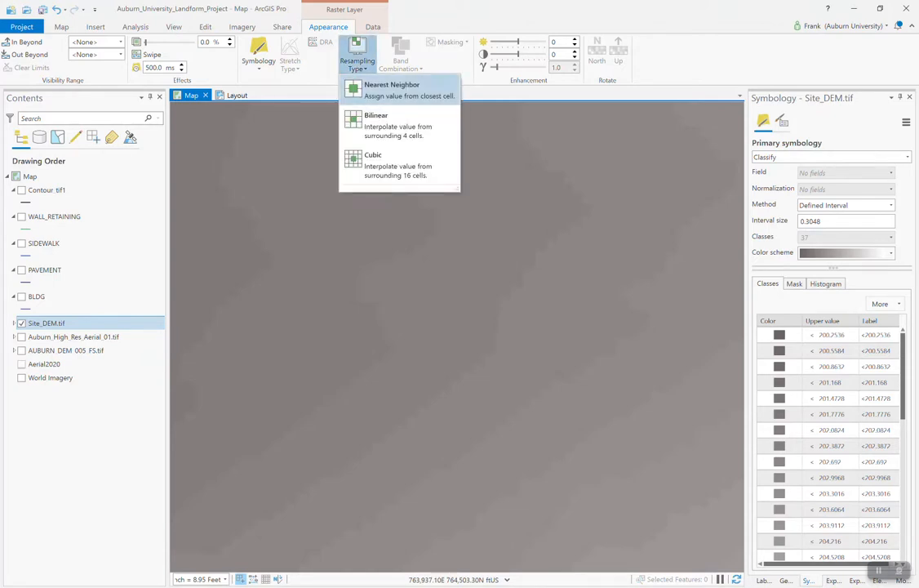
pyautogui.click(400, 164)
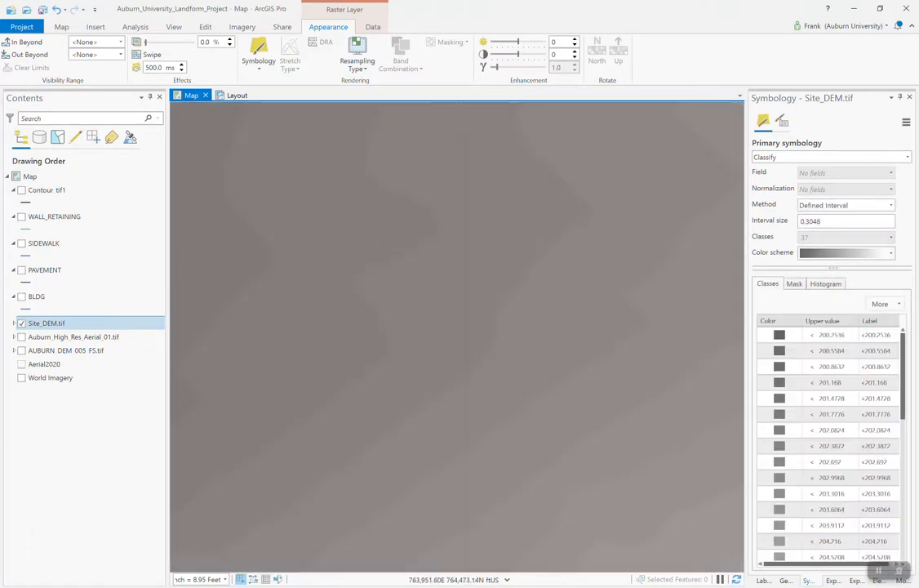
# - Show the Contour_tif1 layer over Site_DEM.tif to compare the contours with the class edges, and hide it again
pyautogui.scroll(-3, 457, 335)
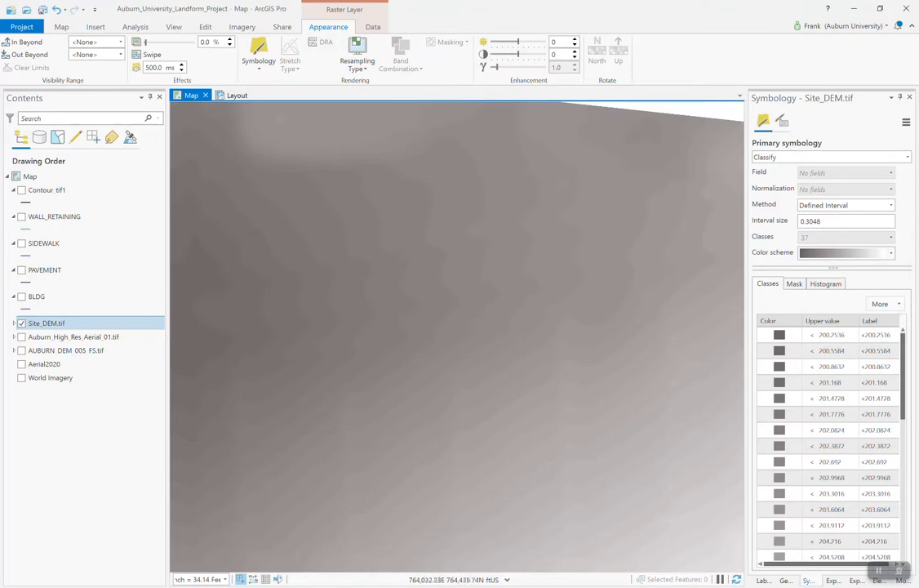
pyautogui.click(21, 190)
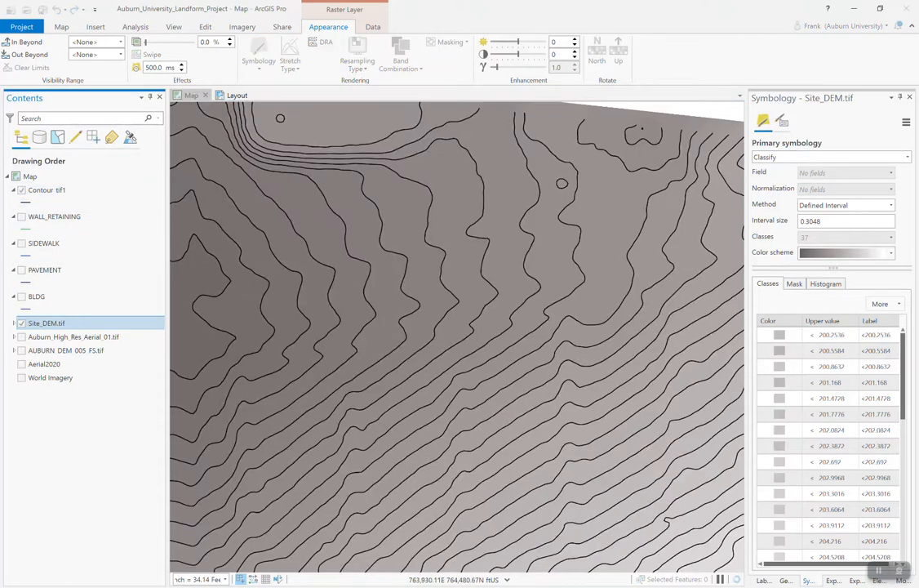
pyautogui.scroll(3, 511, 140)
pyautogui.scroll(-3, 457, 335)
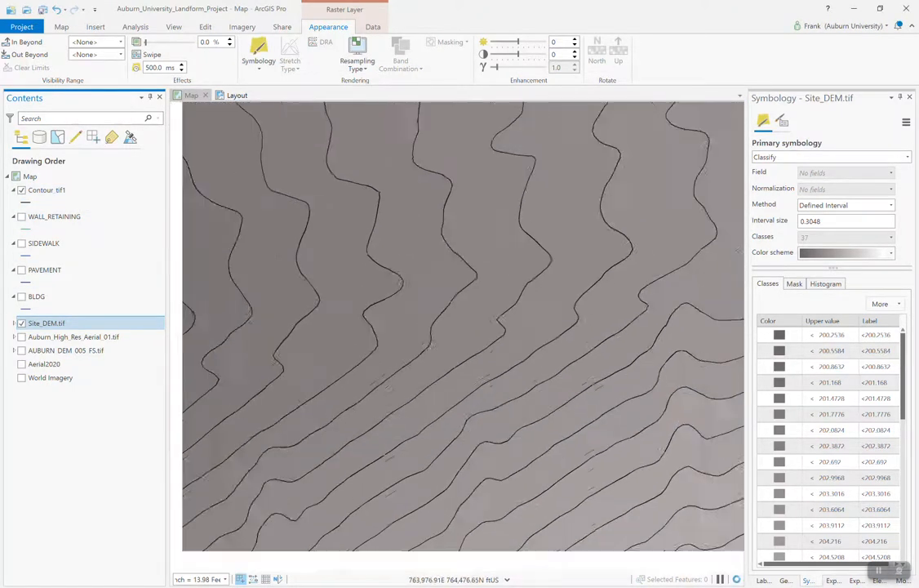
pyautogui.scroll(-3, 458, 335)
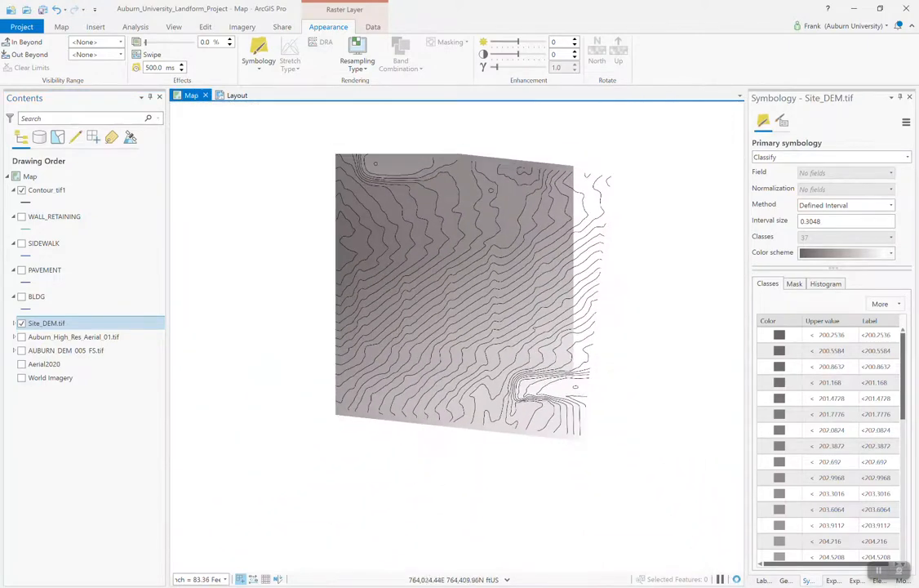
pyautogui.scroll(2, 477, 250)
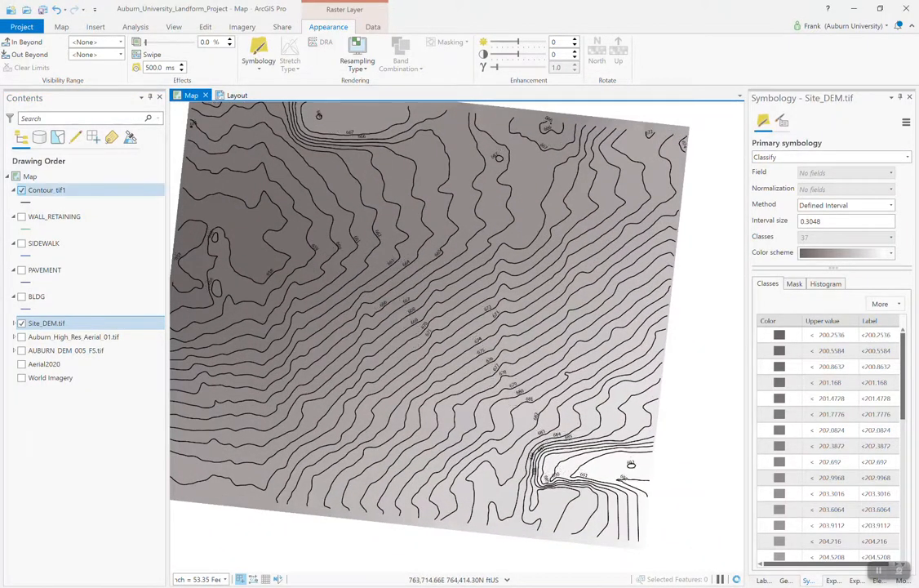
pyautogui.click(21, 189)
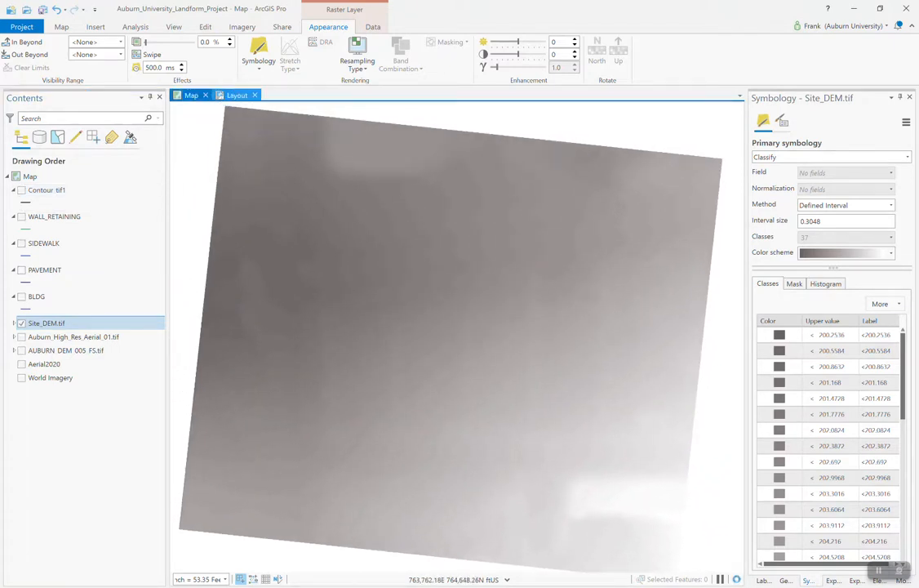
# - Set up the layout export as a PNG with a transparent background at 300 DPI
pyautogui.click(234, 95)
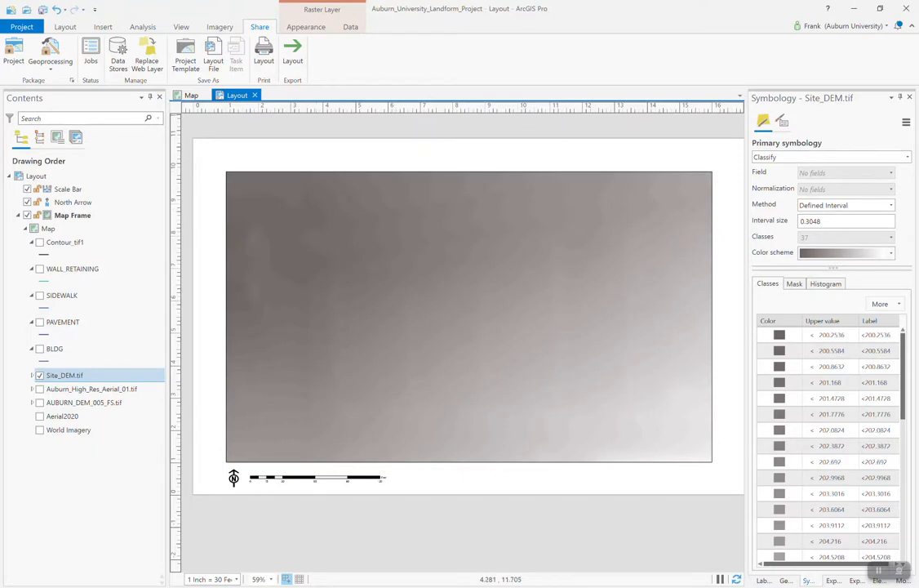
pyautogui.click(293, 55)
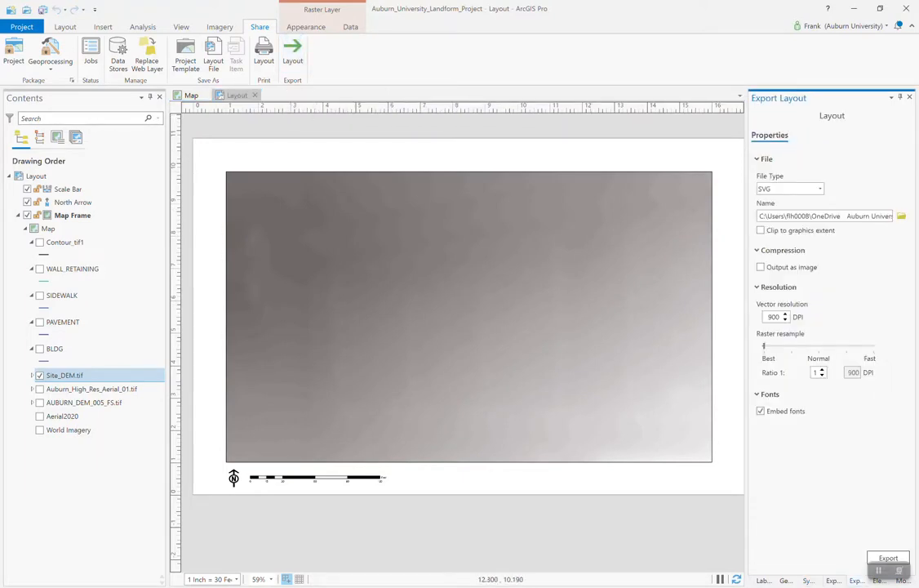
pyautogui.click(819, 188)
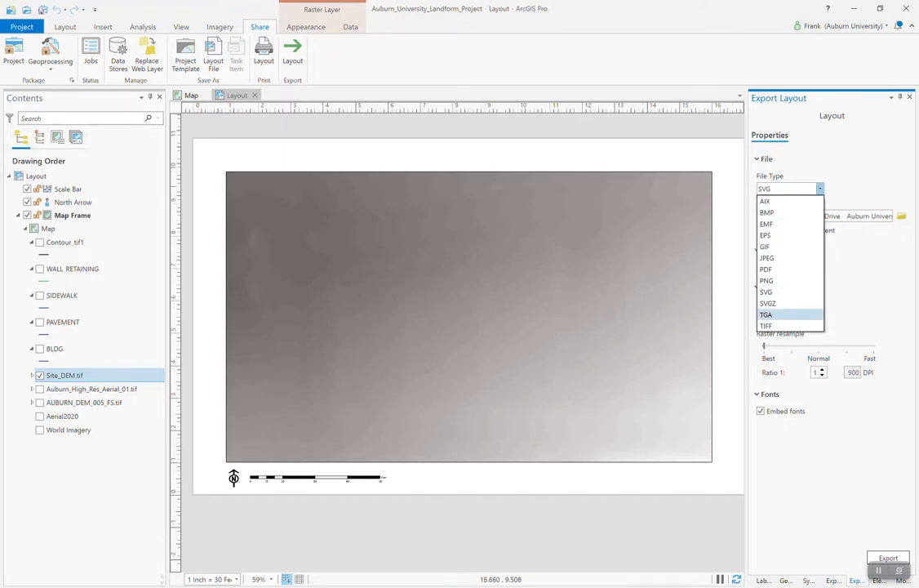
pyautogui.click(772, 280)
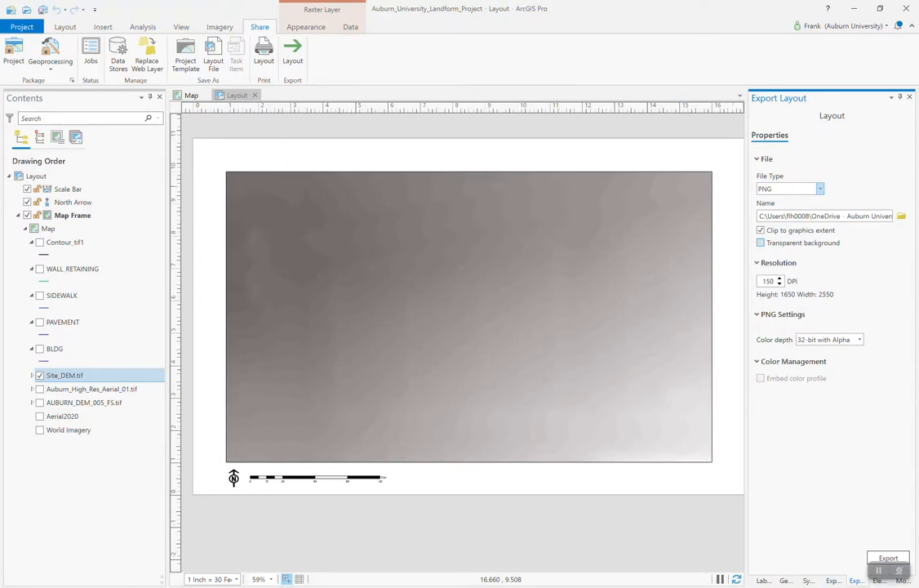
pyautogui.click(761, 242)
pyautogui.doubleClick(768, 281)
pyautogui.write('2')
pyautogui.write('00')
# - Export the layout to the OneDrive Desktop folder under the file name Site_DEM
pyautogui.click(889, 559)
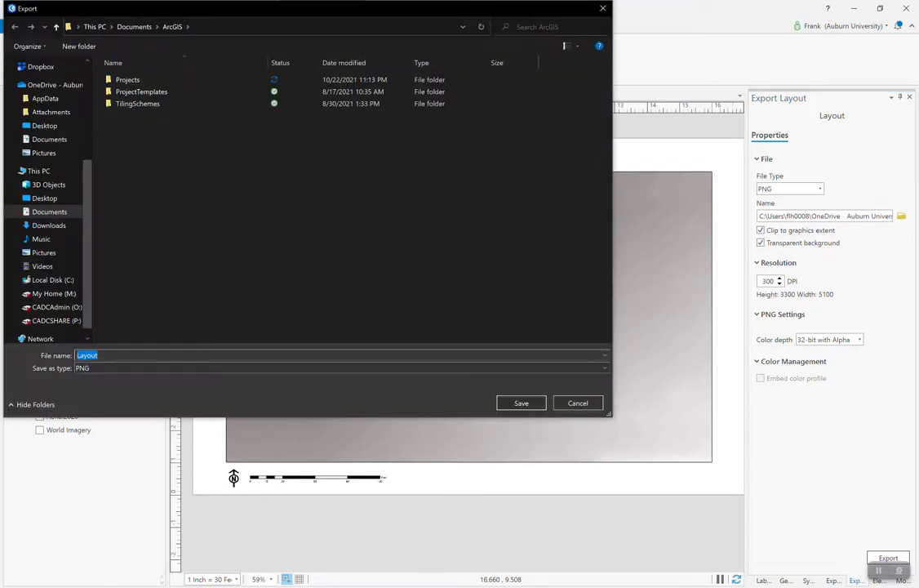
pyautogui.click(44, 125)
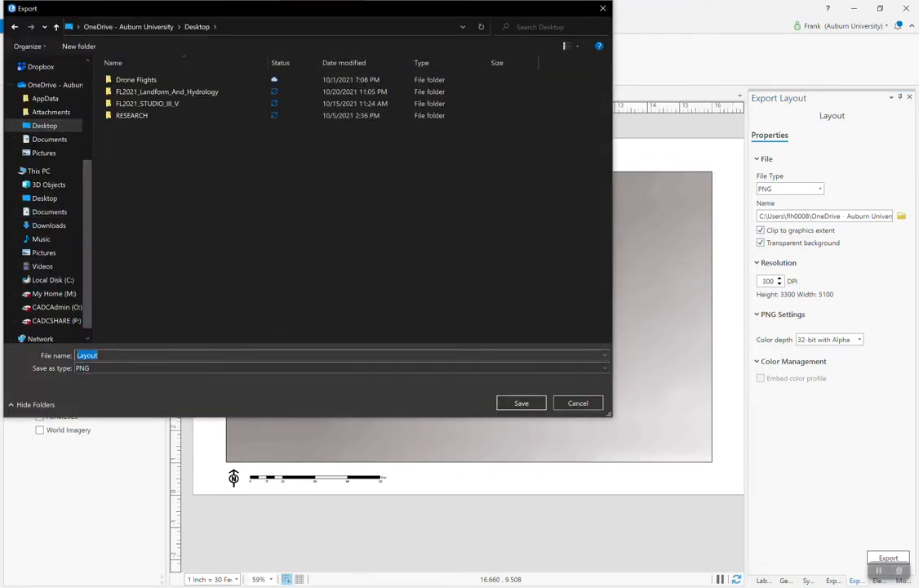
pyautogui.write('Site_DEM')
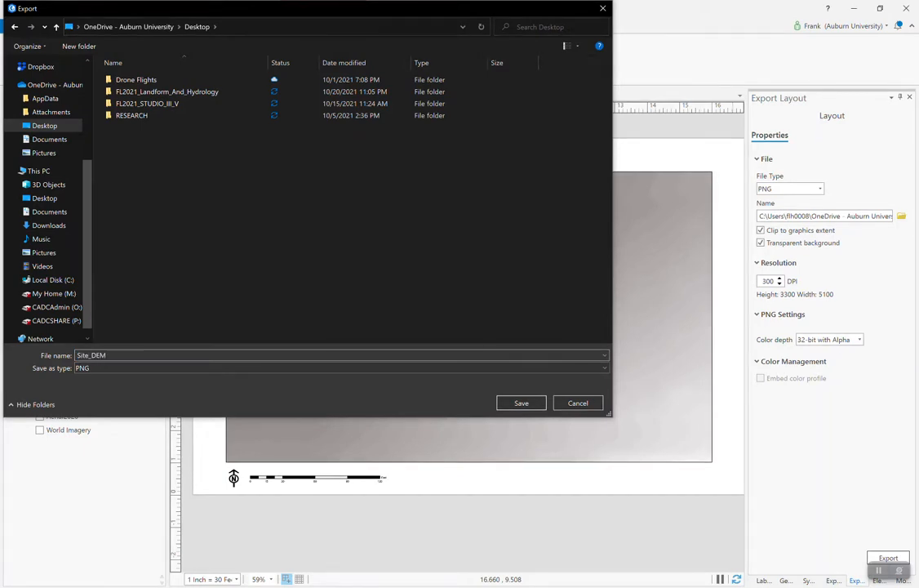
pyautogui.press('Return')
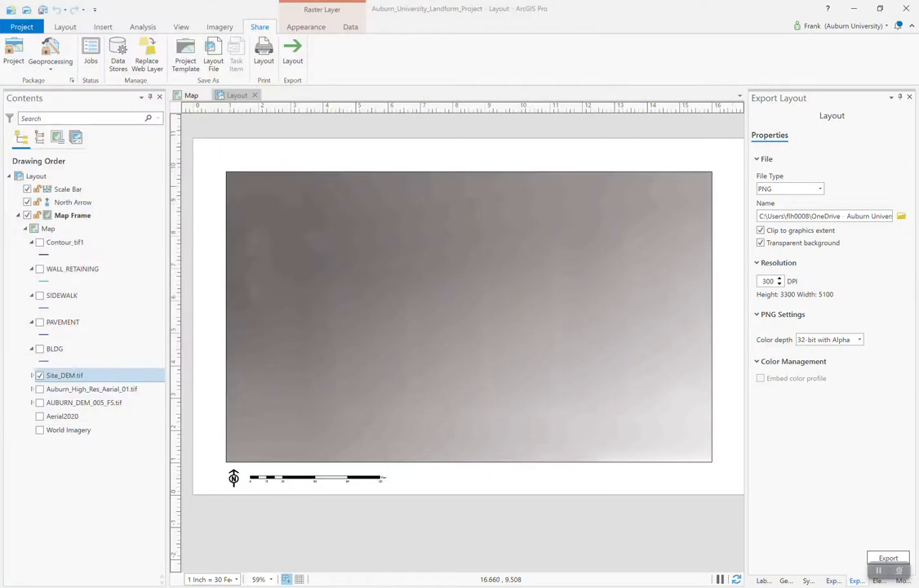
pyautogui.click(889, 558)
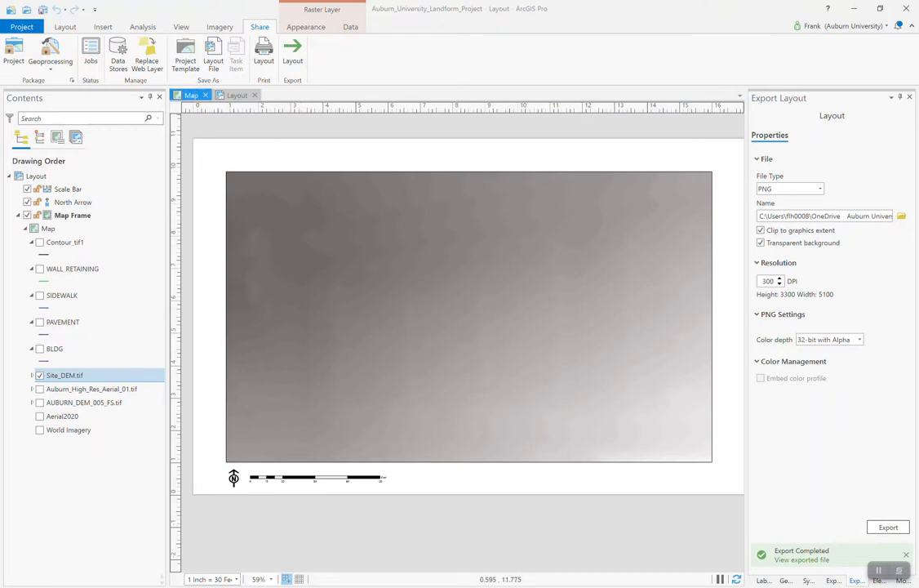
# - Return to the map and leave the Contour tool for the Geoprocessing start page
pyautogui.click(191, 96)
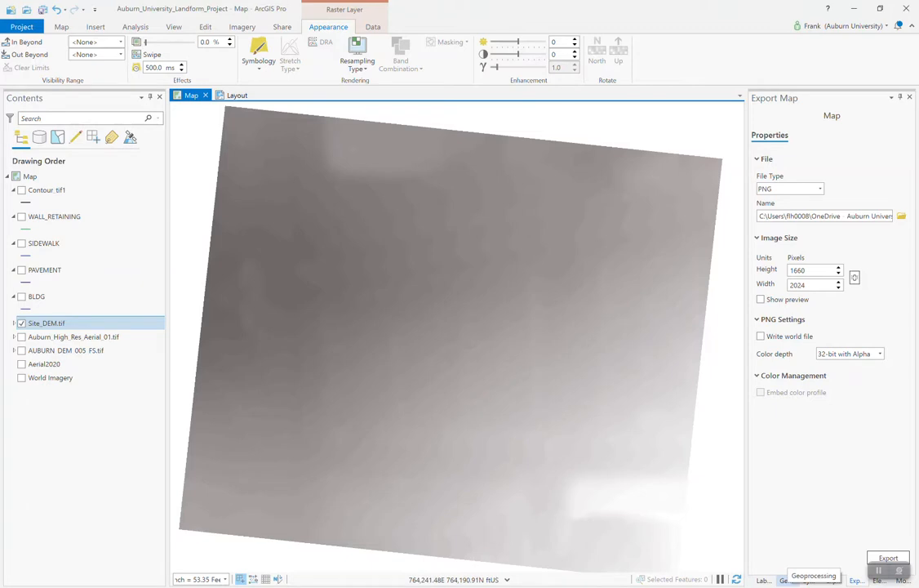
pyautogui.click(784, 580)
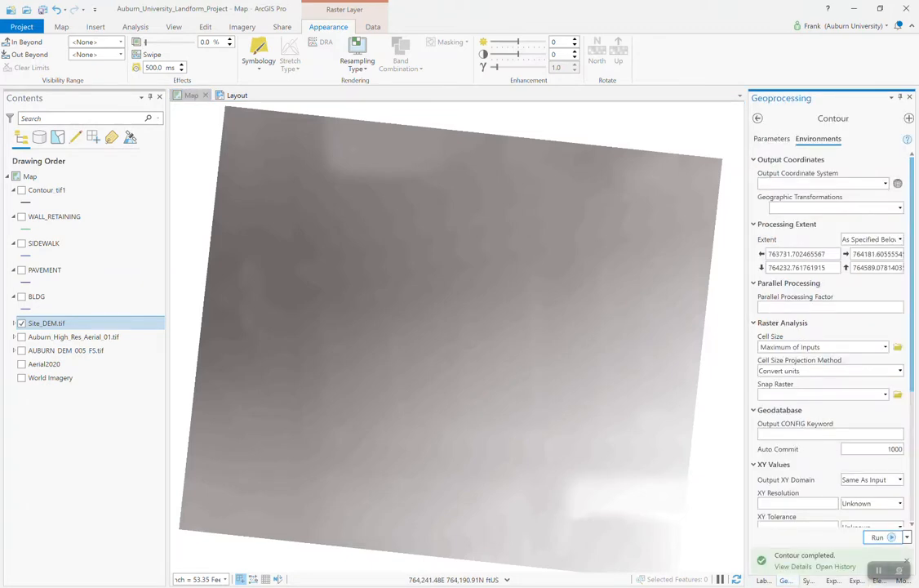
pyautogui.click(772, 139)
pyautogui.click(758, 118)
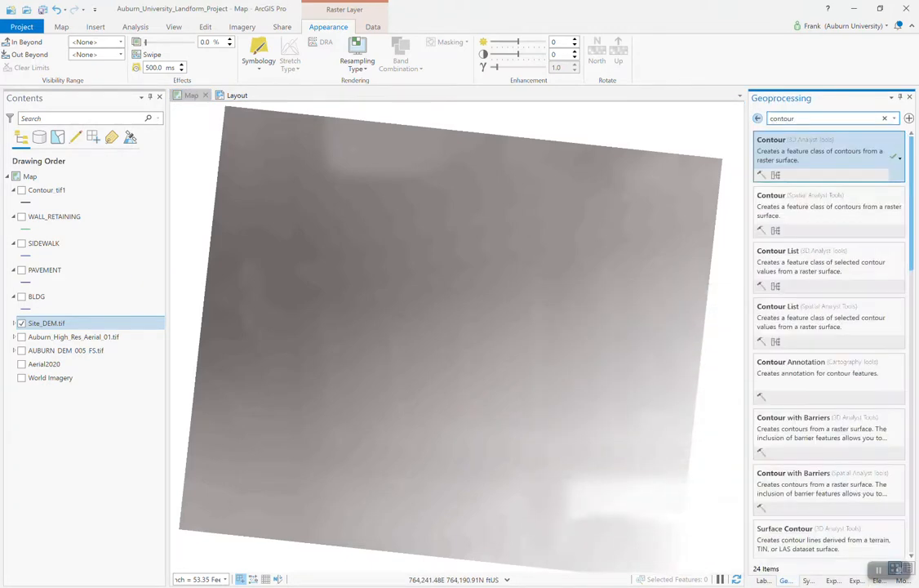
pyautogui.click(758, 119)
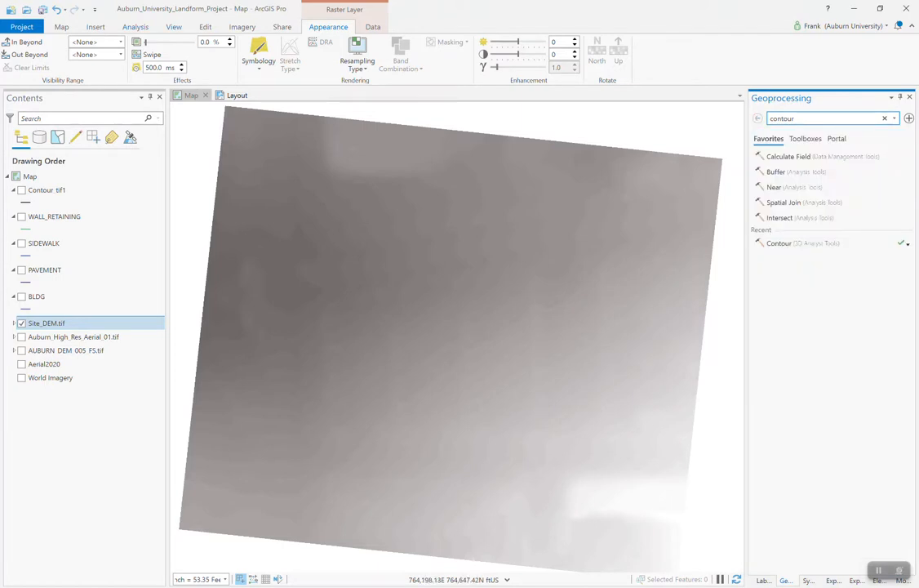
# - Search the geoprocessing tools for hillshade and open the HillShade tool from 3D Analyst Tools
pyautogui.click(174, 27)
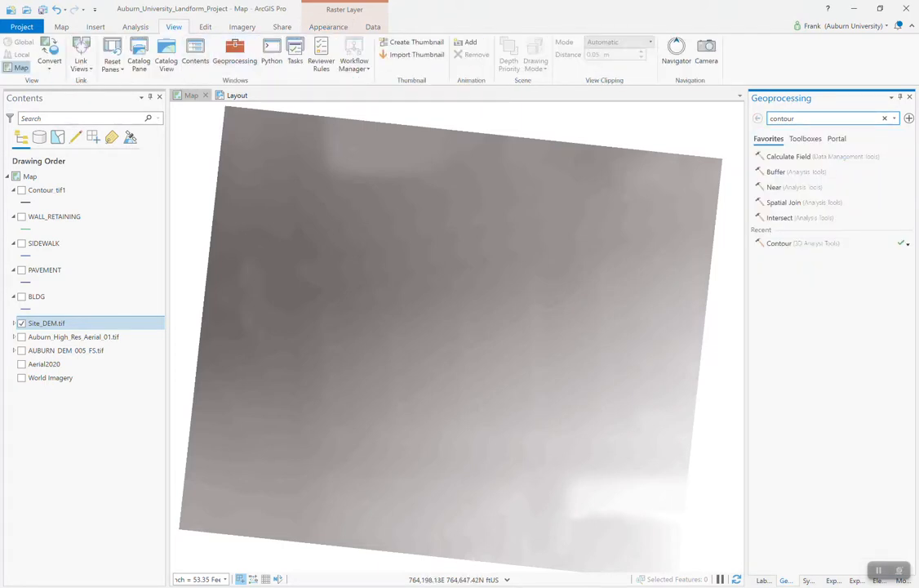
pyautogui.click(234, 53)
pyautogui.write('hillshade')
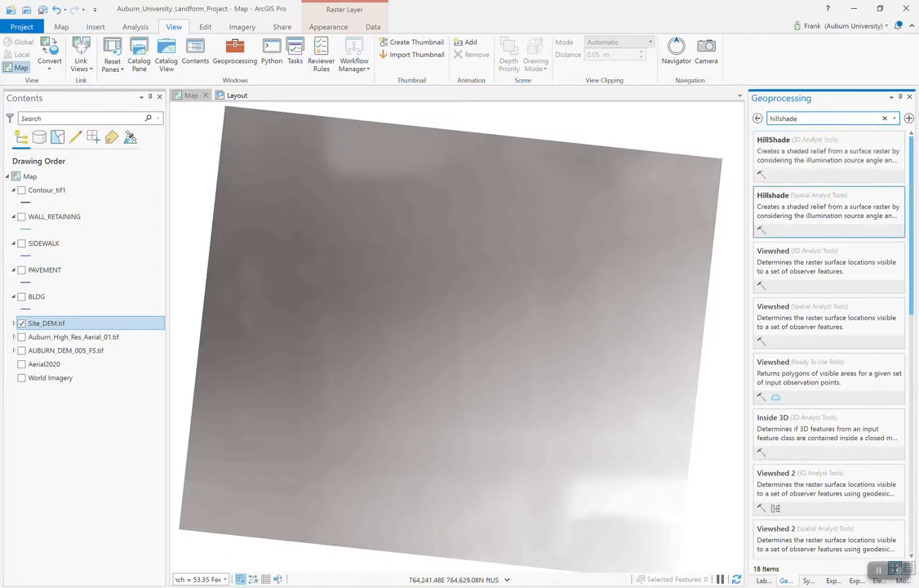
pyautogui.click(804, 152)
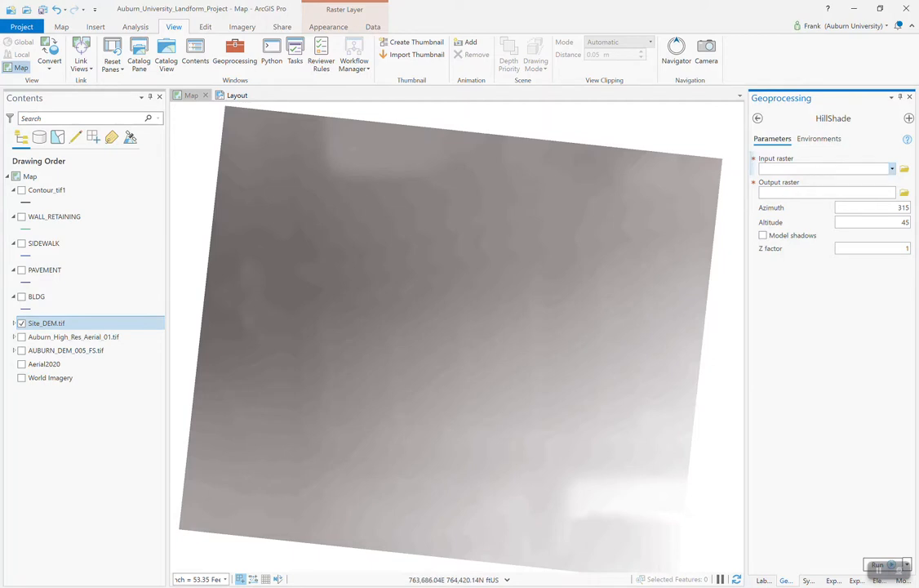
# - Generate a hillshade from Site_DEM.tif with azimuth 315 and altitude 45, and hide the Site_DEM.tif layer
pyautogui.moveTo(46, 324); pyautogui.dragTo(824, 169)
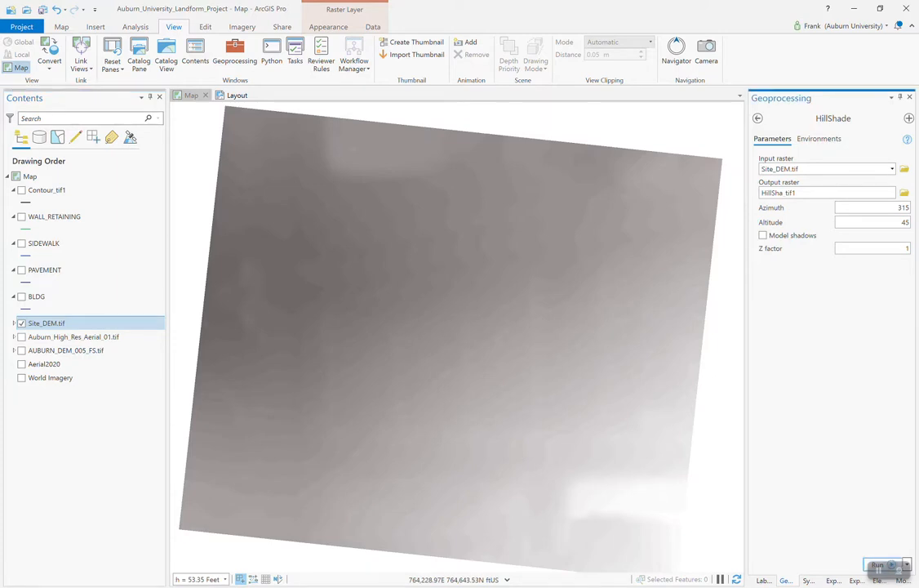
pyautogui.click(880, 565)
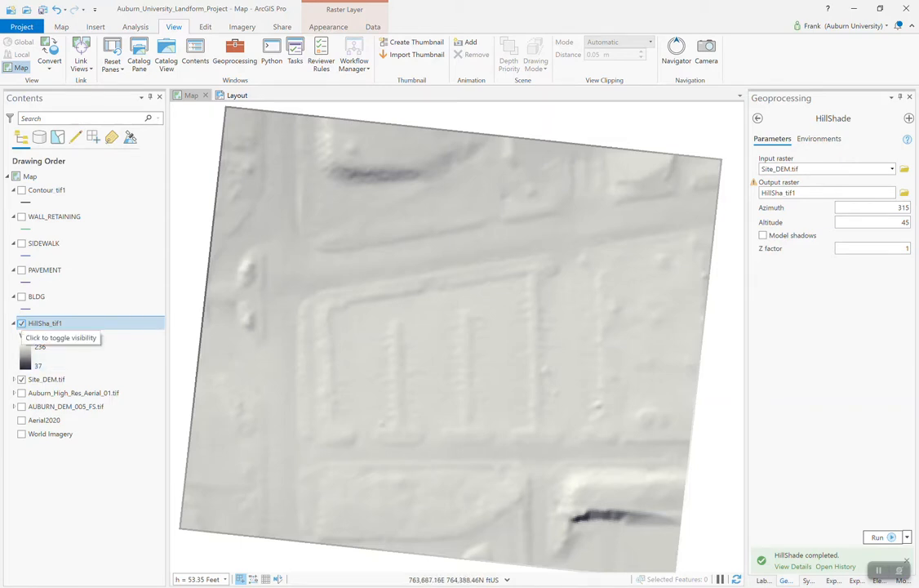
pyautogui.click(21, 379)
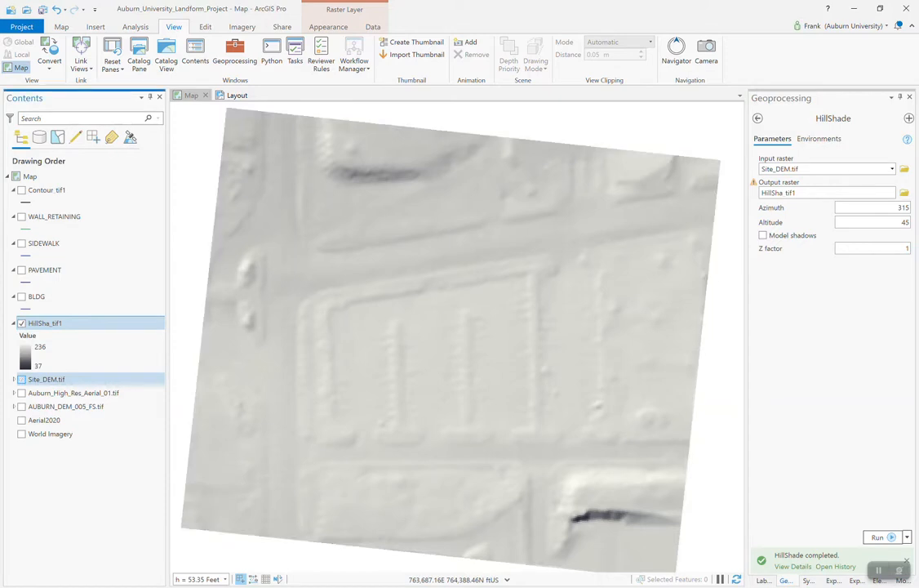
# - Set the hillshade layer's resampling type to Cubic and check the smoothed surface on the map
pyautogui.scroll(8, 366, 145)
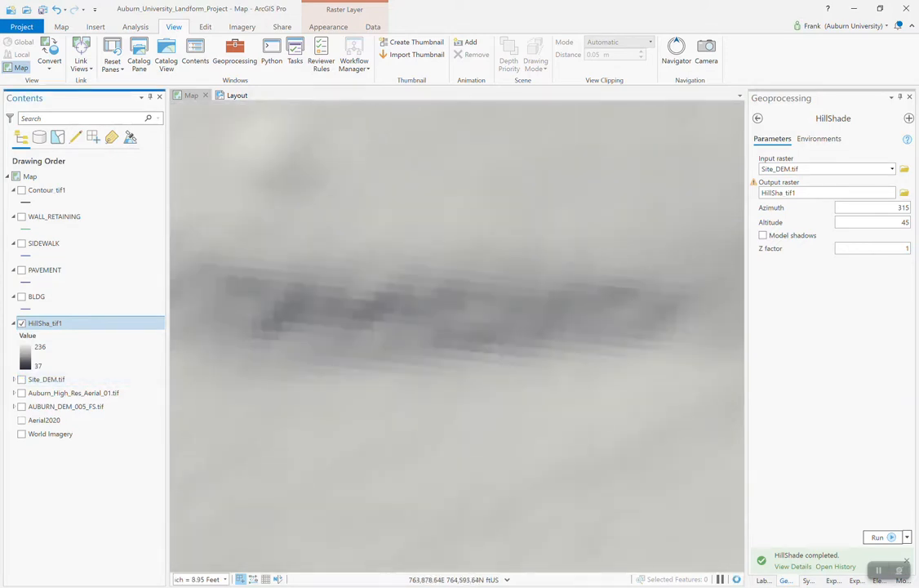
pyautogui.scroll(-2, 417, 271)
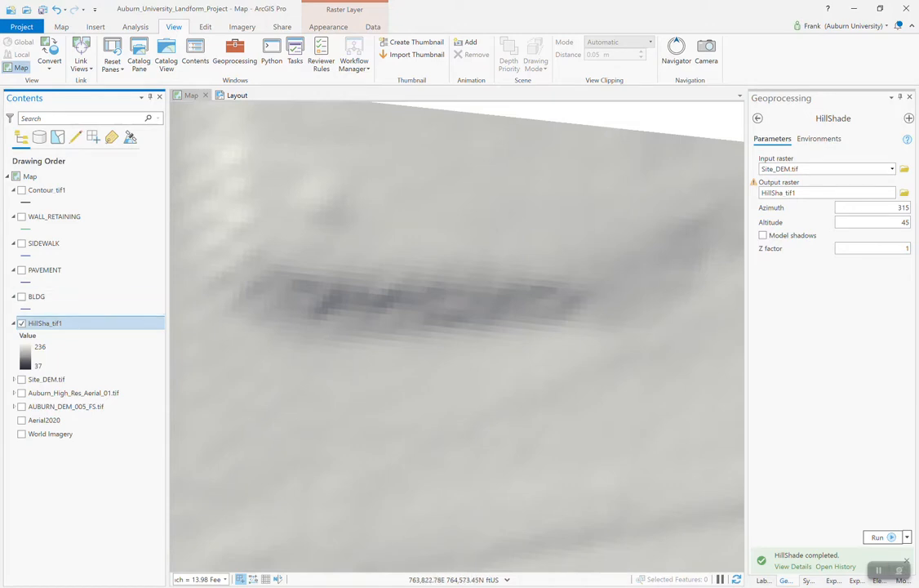
pyautogui.click(328, 27)
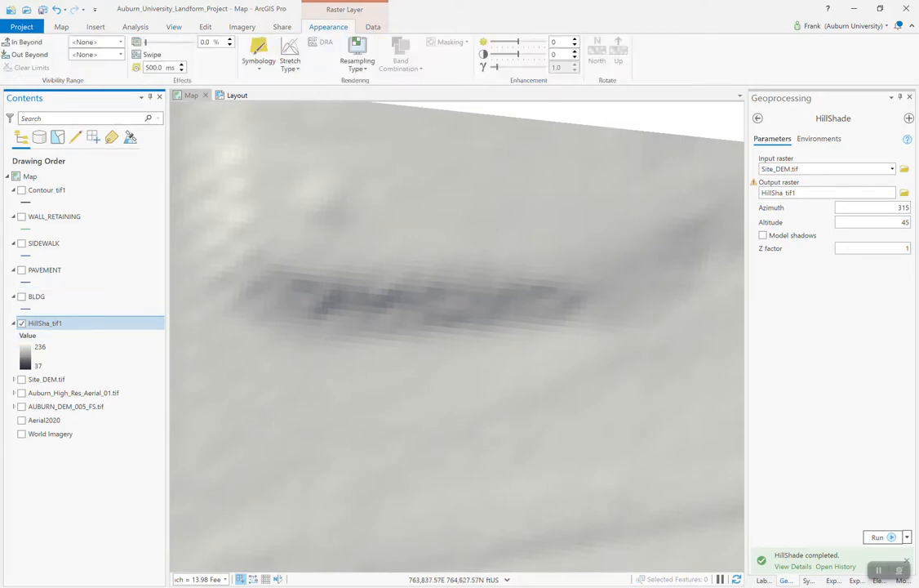
pyautogui.click(356, 59)
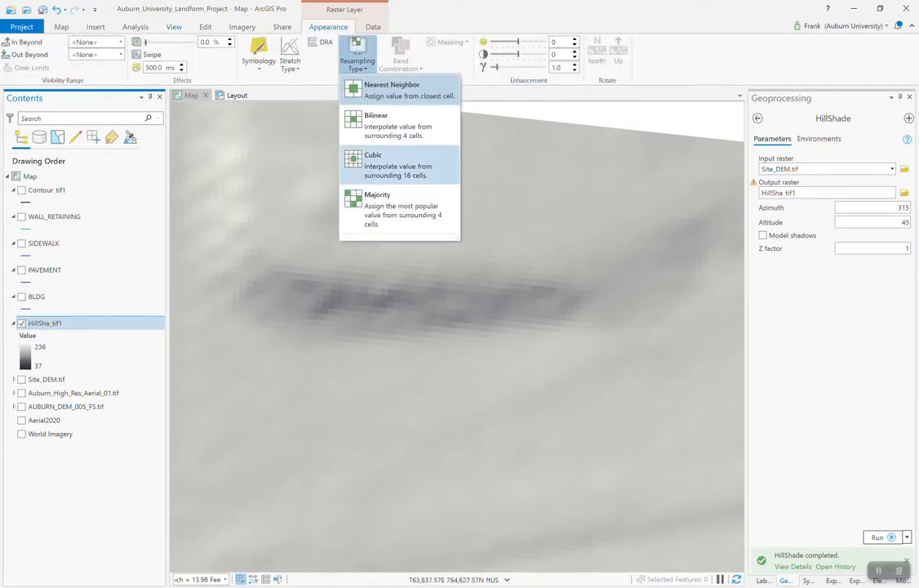
pyautogui.click(400, 164)
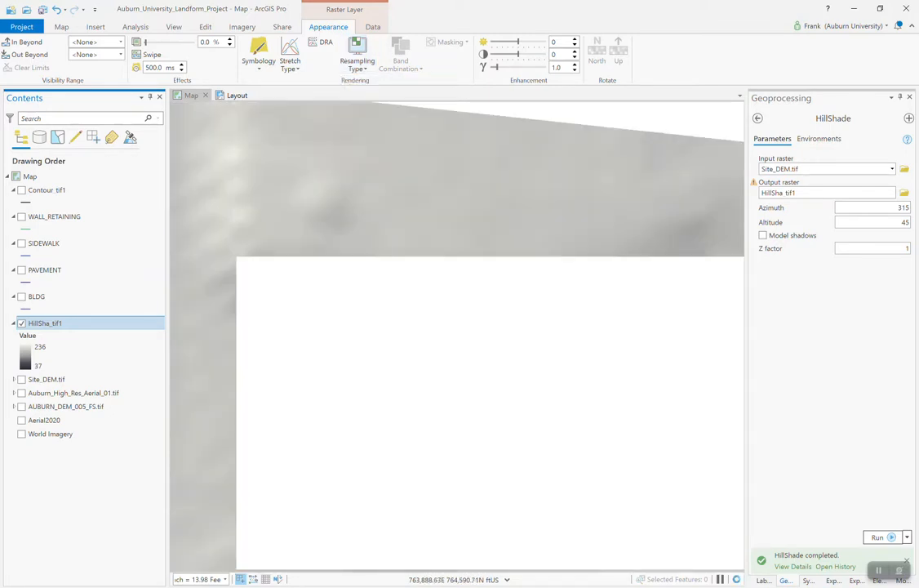
pyautogui.scroll(-6, 418, 267)
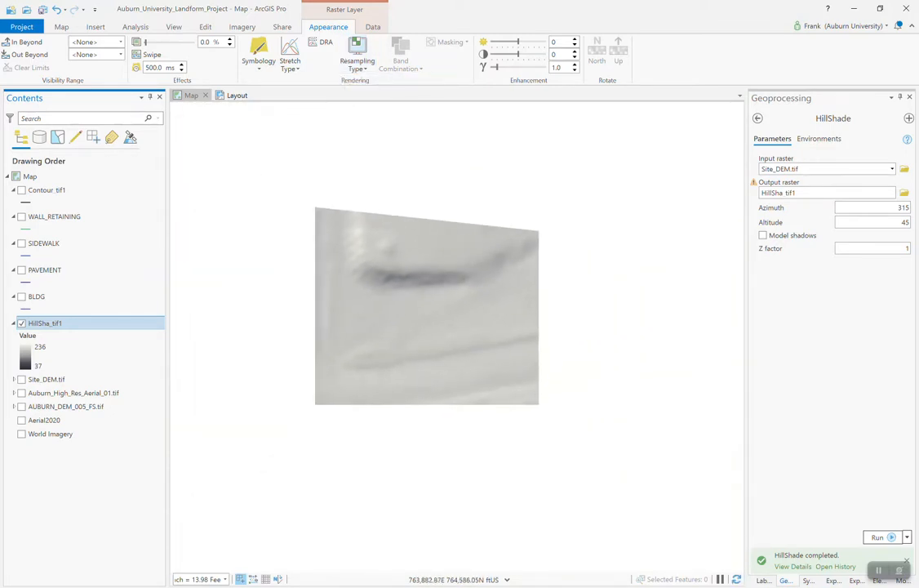
pyautogui.scroll(-3, 484, 336)
pyautogui.moveTo(461, 403); pyautogui.dragTo(406, 332)
pyautogui.scroll(1, 406, 332)
# - Switch to the layout showing the hillshade and open its export settings
pyautogui.click(237, 95)
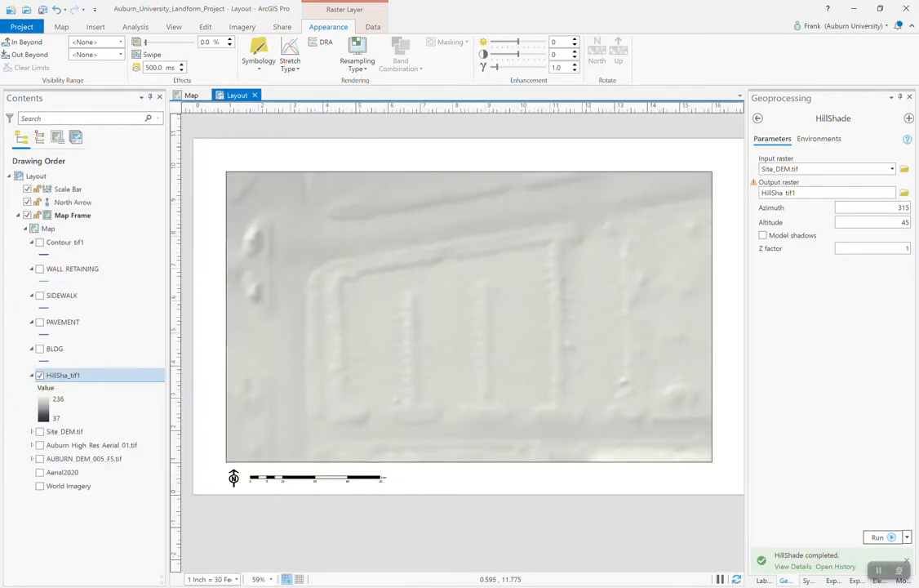
pyautogui.click(282, 27)
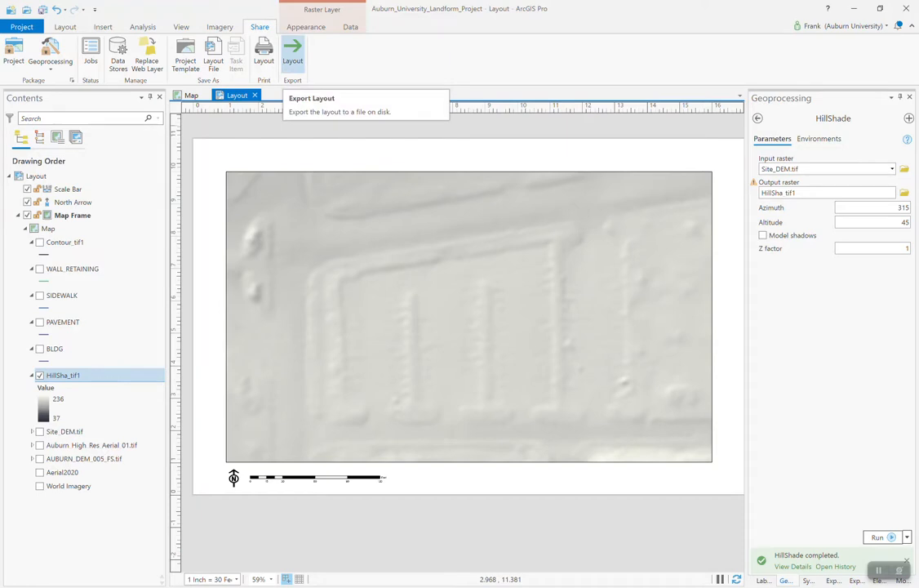
pyautogui.click(292, 50)
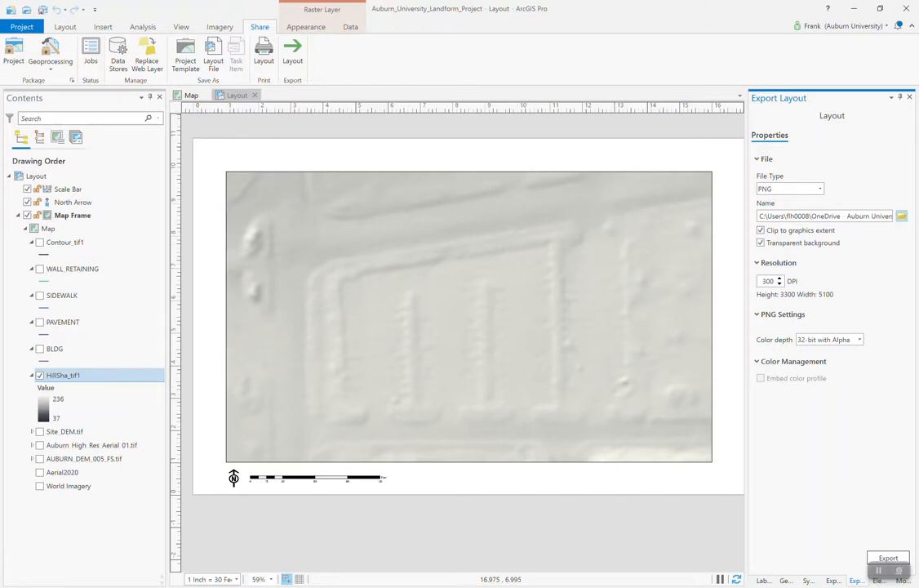
# - Export the layout as a PNG to the OneDrive Desktop folder under the file name hillshade
pyautogui.click(902, 216)
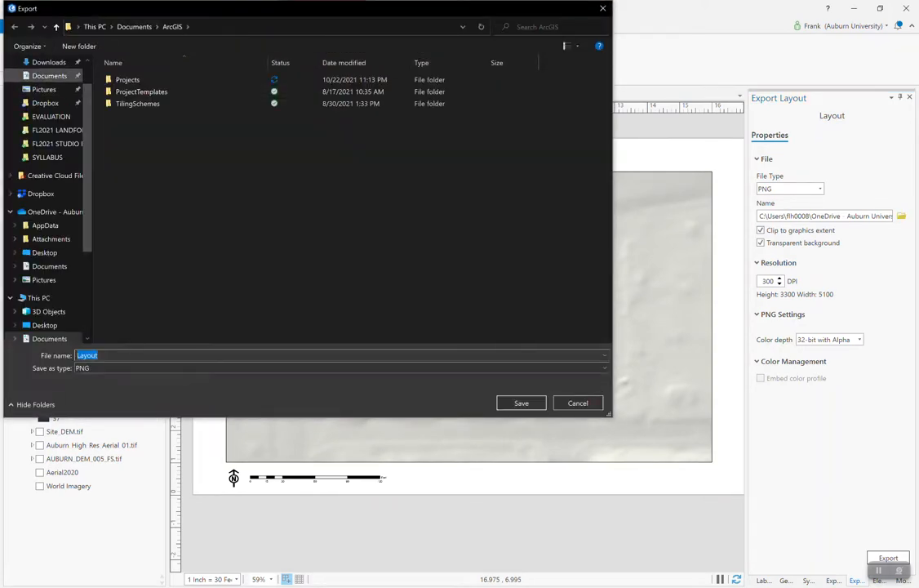
pyautogui.click(45, 252)
pyautogui.click(129, 128)
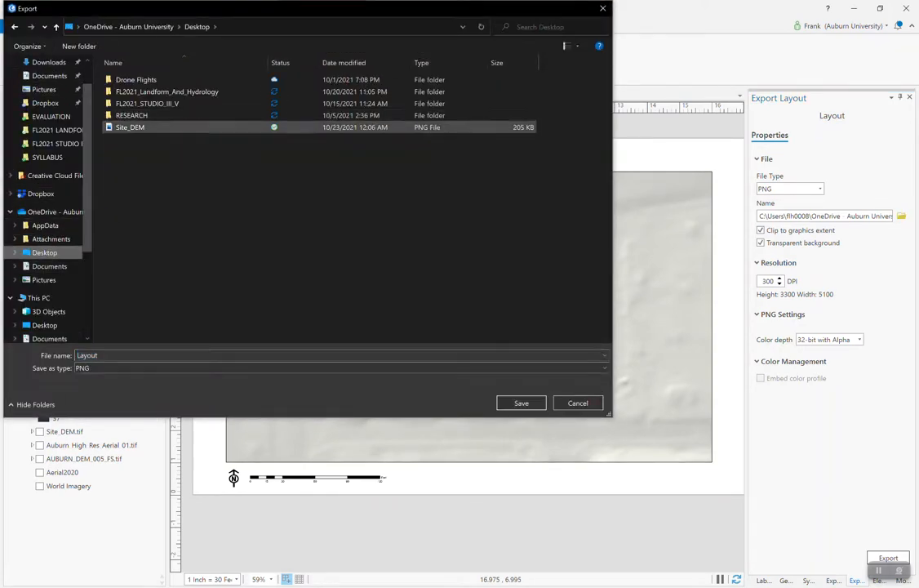
pyautogui.click(108, 355)
pyautogui.moveTo(107, 355); pyautogui.dragTo(96, 355)
pyautogui.write('hillshade')
pyautogui.press('Return')
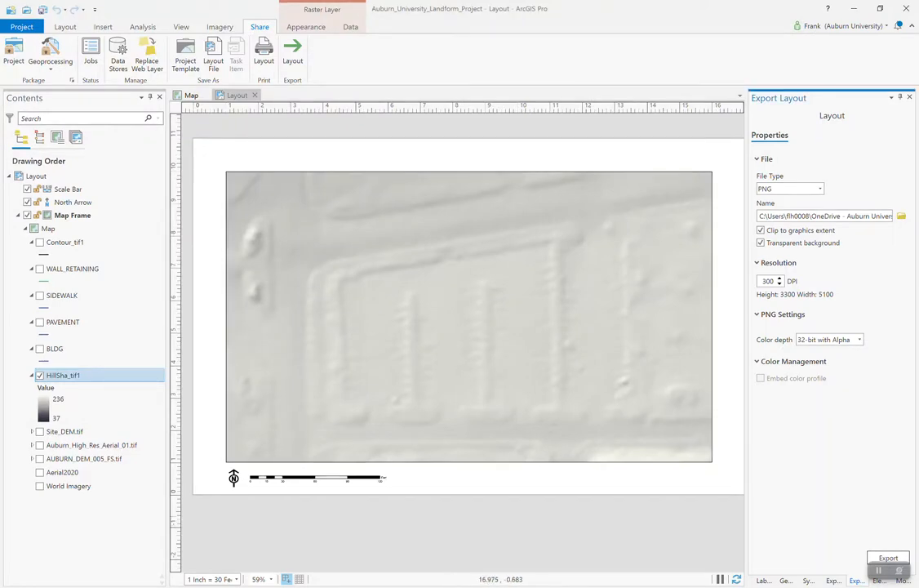
pyautogui.click(888, 558)
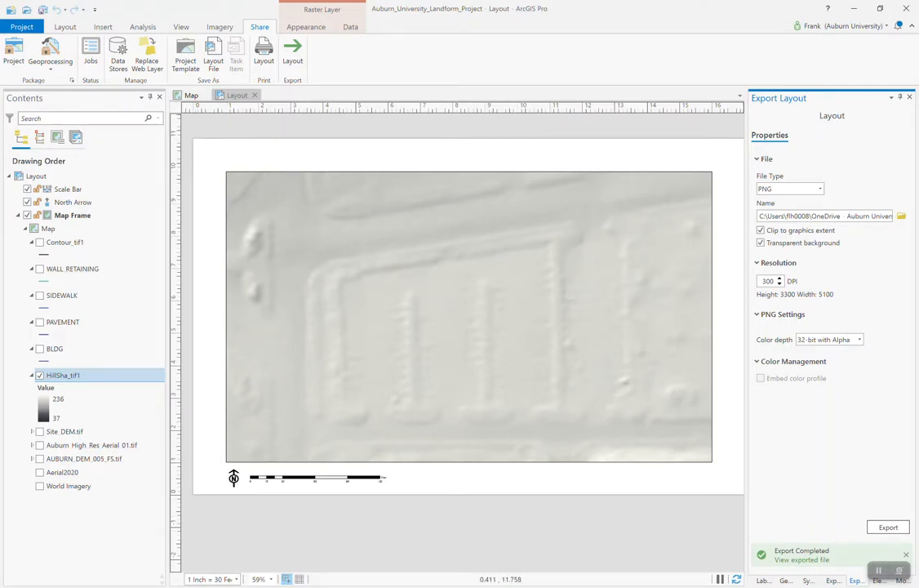
# - Return to the map, search the geoprocessing tools for slope and open the Slope tool from 3D Analyst Tools
pyautogui.hotkey('ctrl', 'Tab')
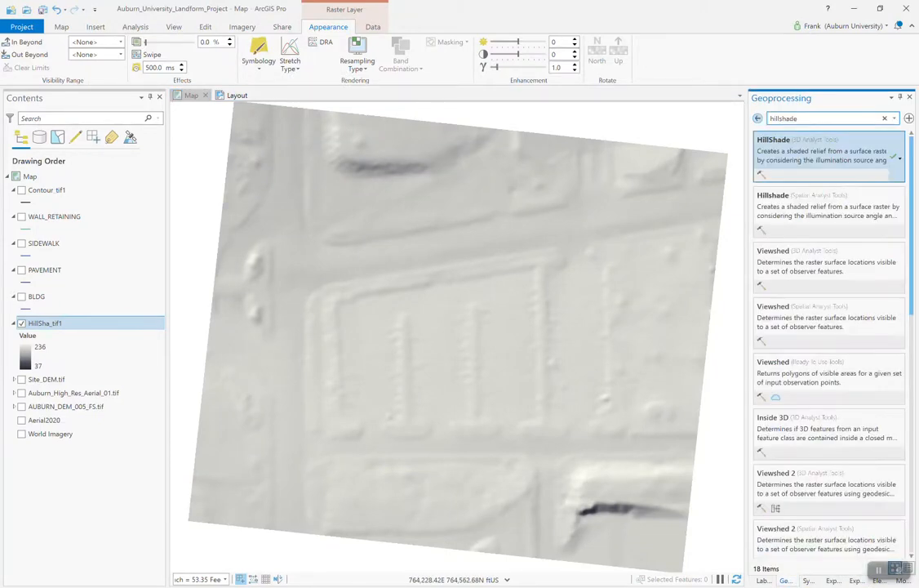
pyautogui.press('Escape')
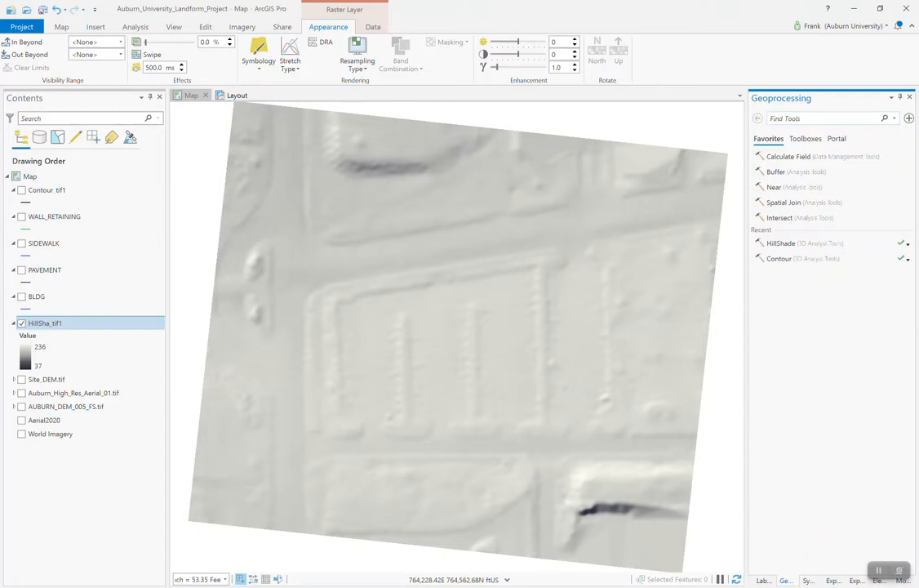
pyautogui.write('slope')
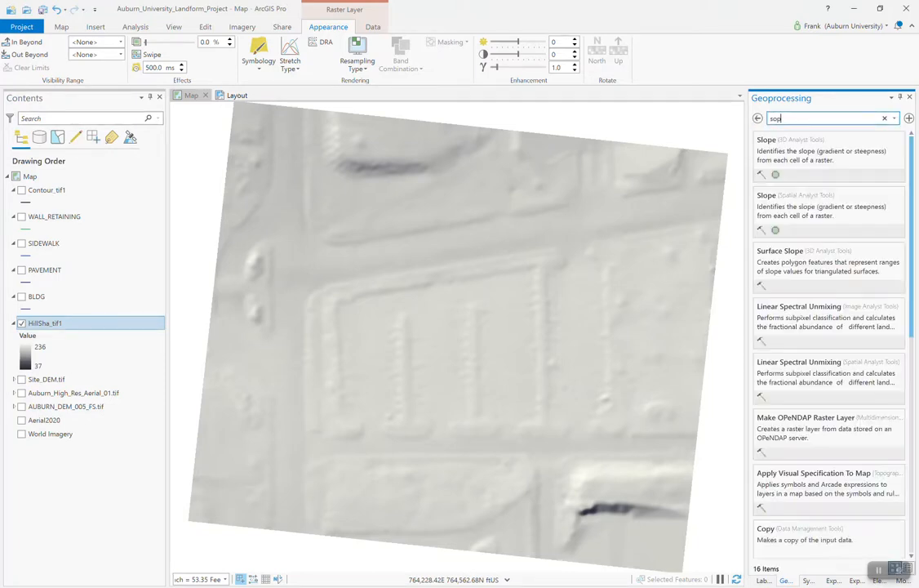
pyautogui.write('lope')
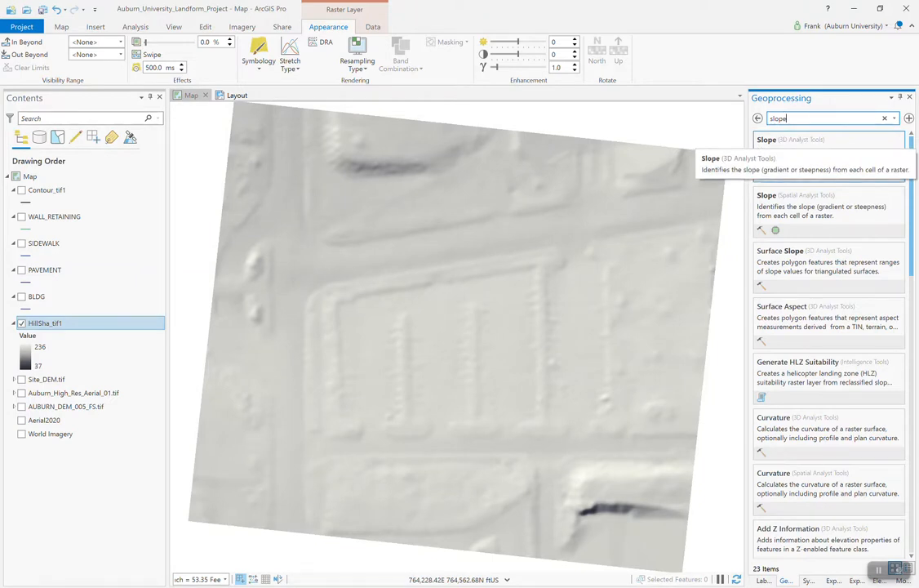
pyautogui.click(784, 140)
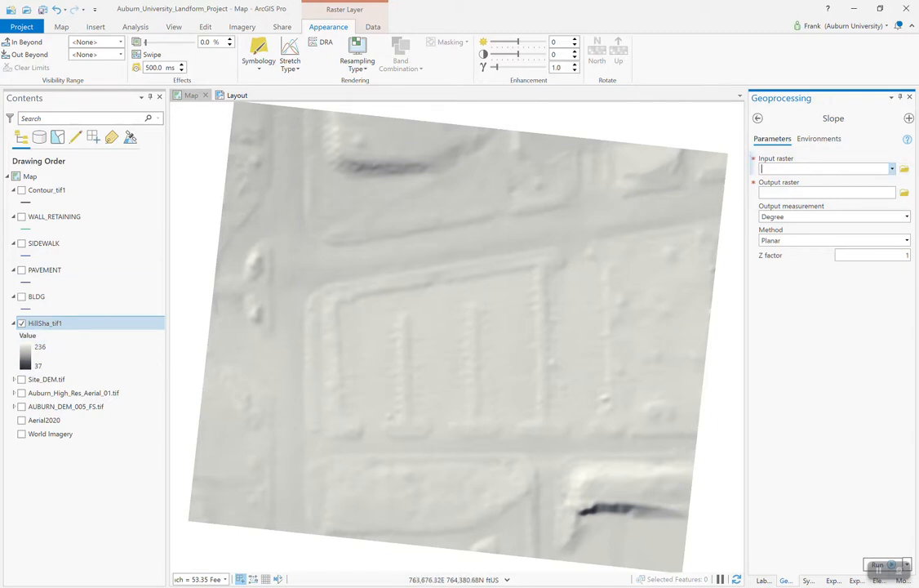
# - Hide the hillshade layer and run Slope on Site_DEM.tif with Percent rise as the output measurement and the Planar method
pyautogui.click(22, 323)
pyautogui.click(47, 380)
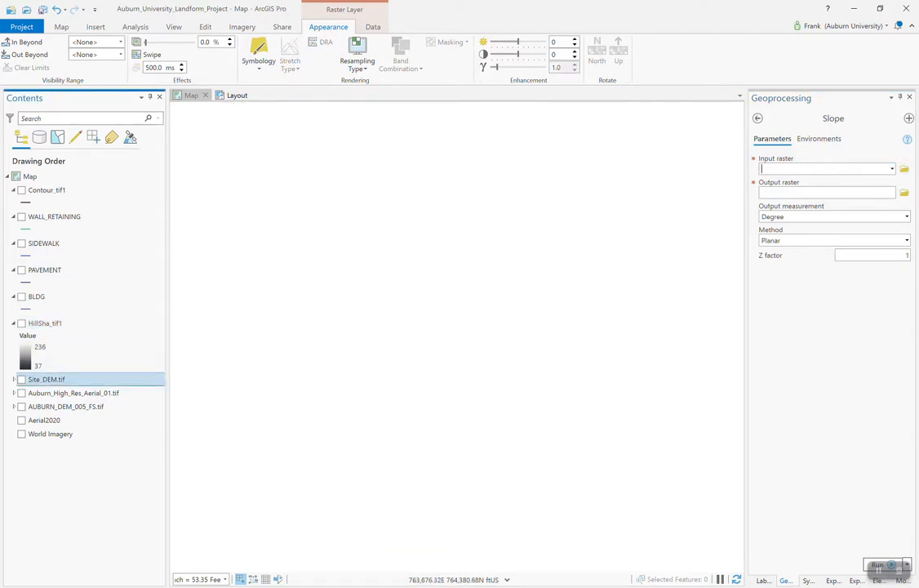
pyautogui.click(893, 169)
pyautogui.click(784, 195)
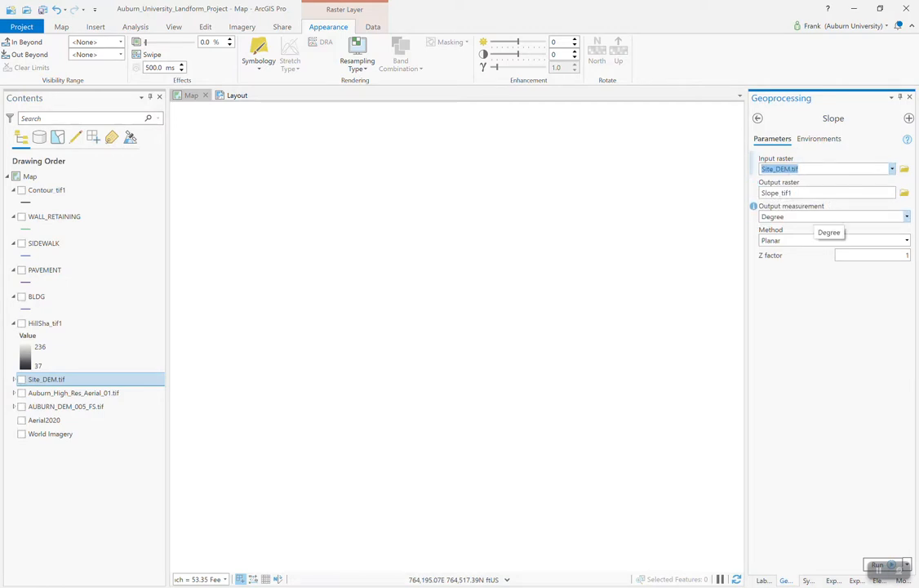
pyautogui.click(821, 217)
pyautogui.click(784, 243)
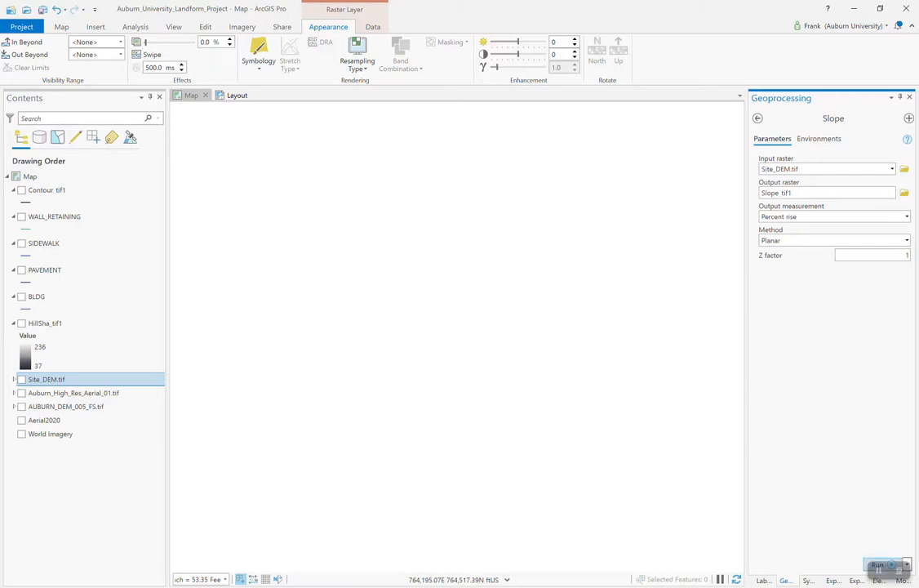
pyautogui.click(879, 565)
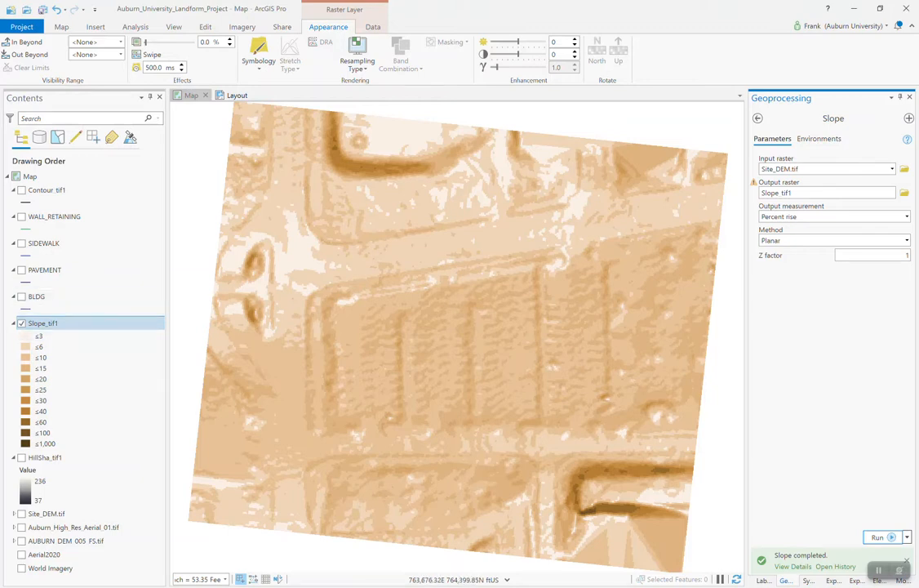
# - Set the slope layer's resampling type to Cubic and open its symbology settings
pyautogui.click(356, 61)
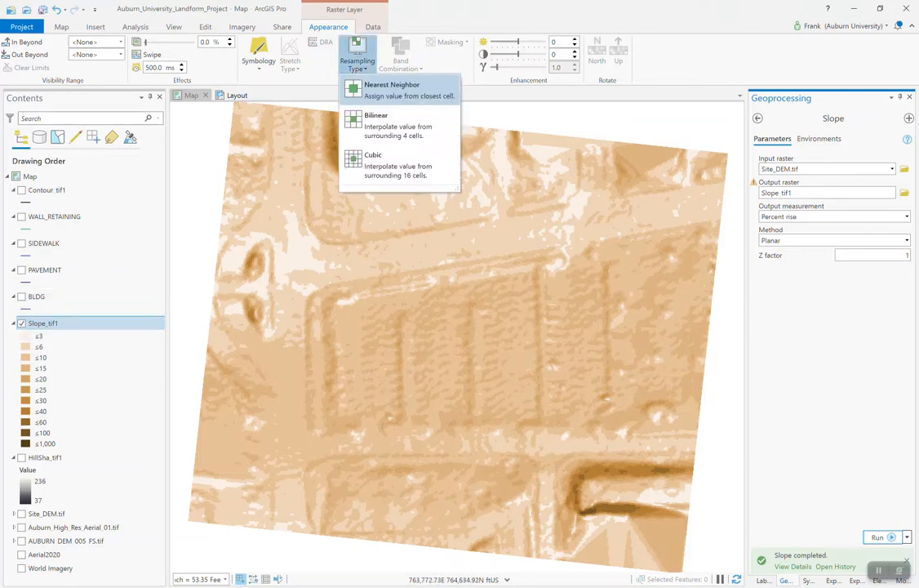
pyautogui.click(392, 166)
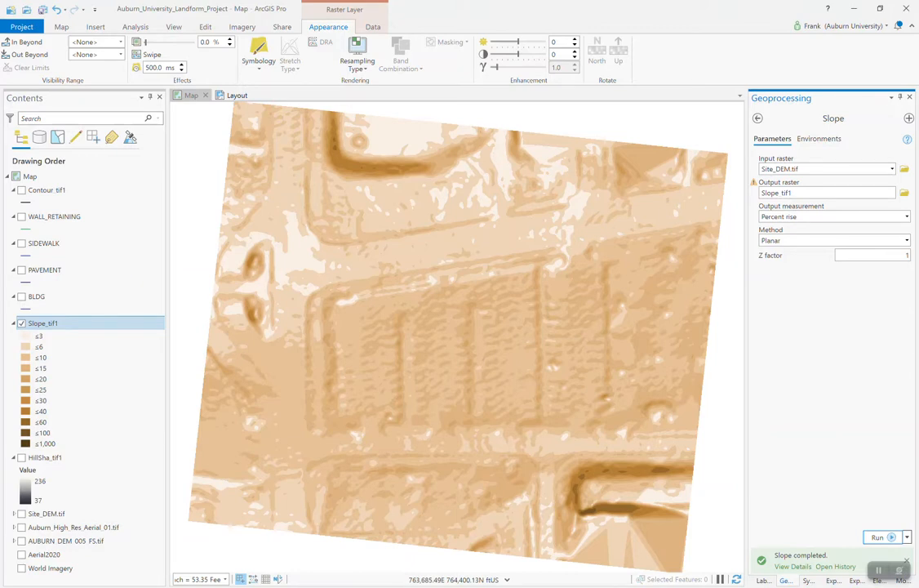
pyautogui.click(42, 323)
pyautogui.rightClick(42, 323)
pyautogui.press('Escape')
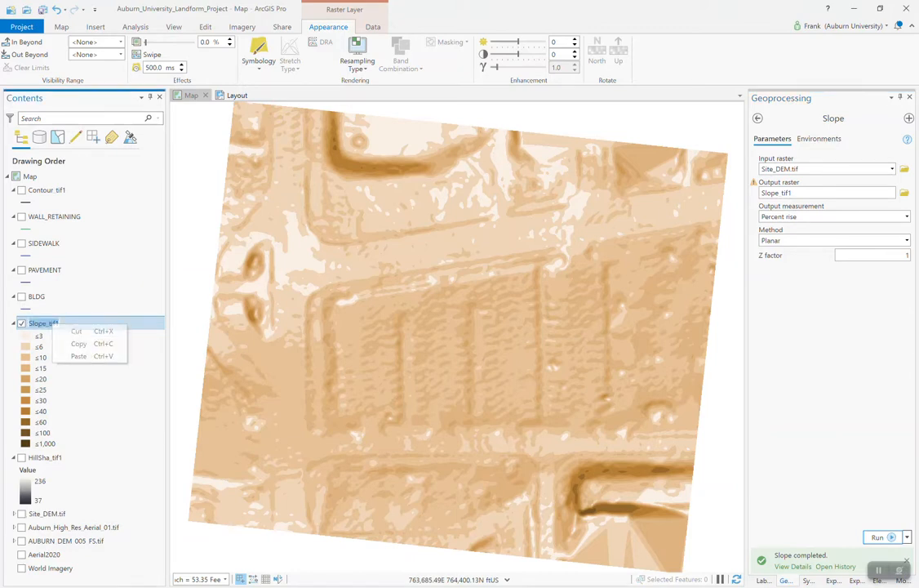
pyautogui.rightClick(41, 323)
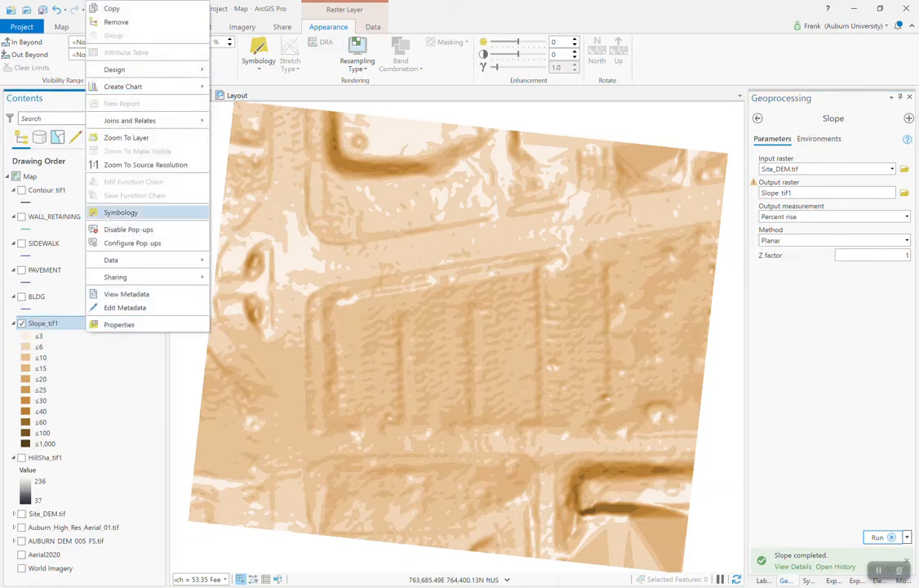
pyautogui.click(122, 214)
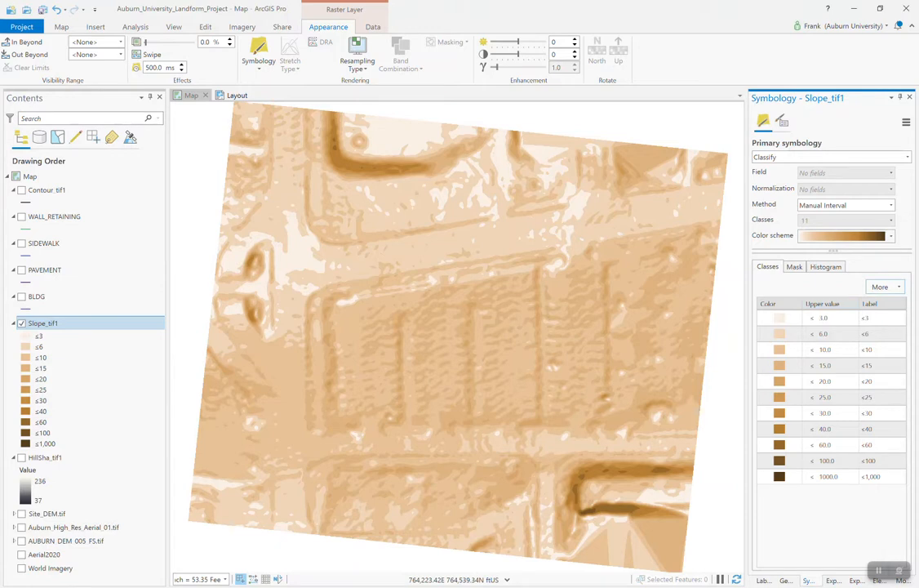
# - Set the upper values of the slope layer's first two classes to 2 and 5
pyautogui.click(825, 476)
pyautogui.keyDown('ctrl'); pyautogui.click(824, 333); pyautogui.keyUp('ctrl')
pyautogui.keyDown('ctrl'); pyautogui.click(825, 318); pyautogui.keyUp('ctrl')
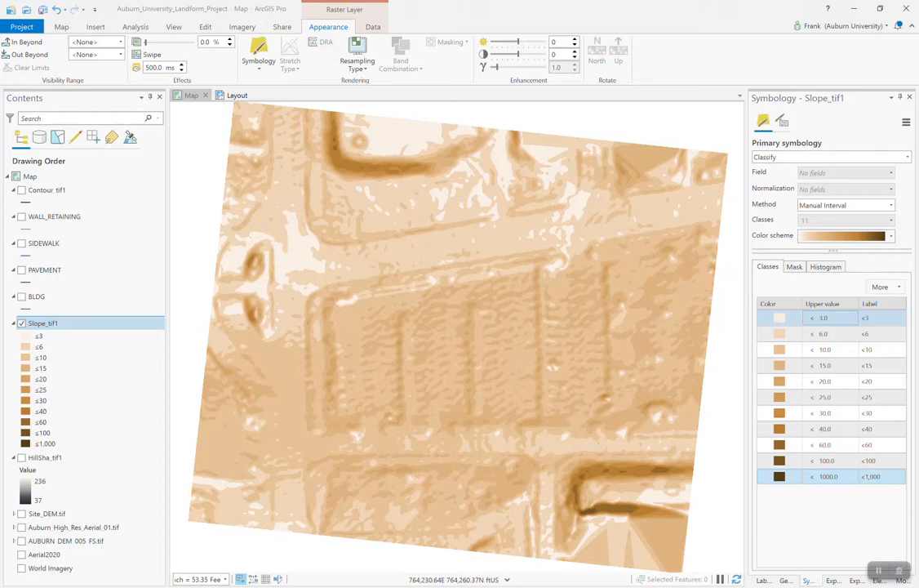
pyautogui.click(830, 317)
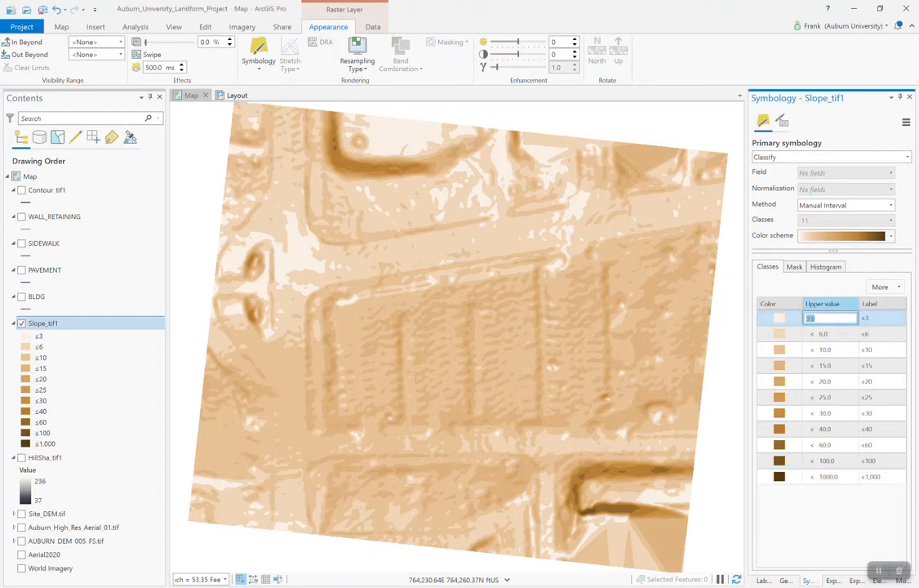
pyautogui.press('Return')
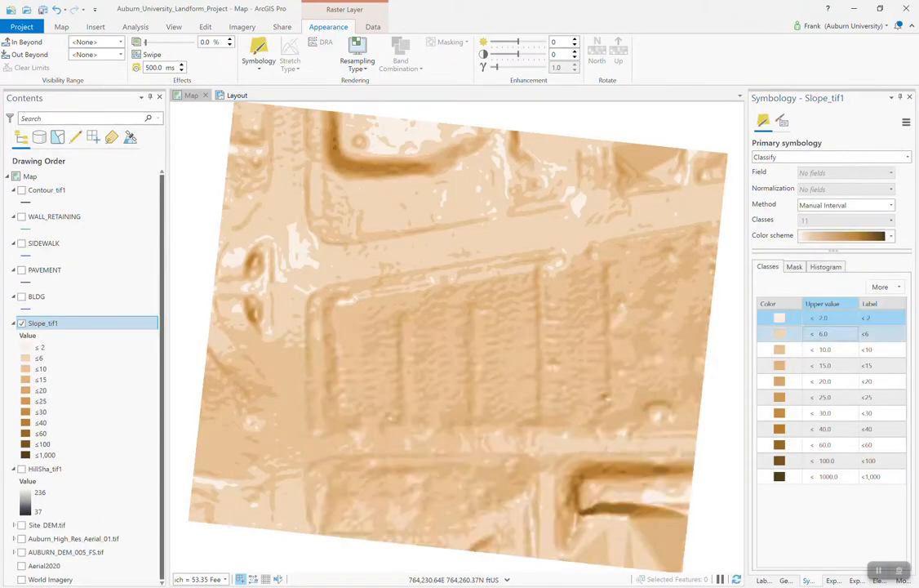
pyautogui.click(831, 334)
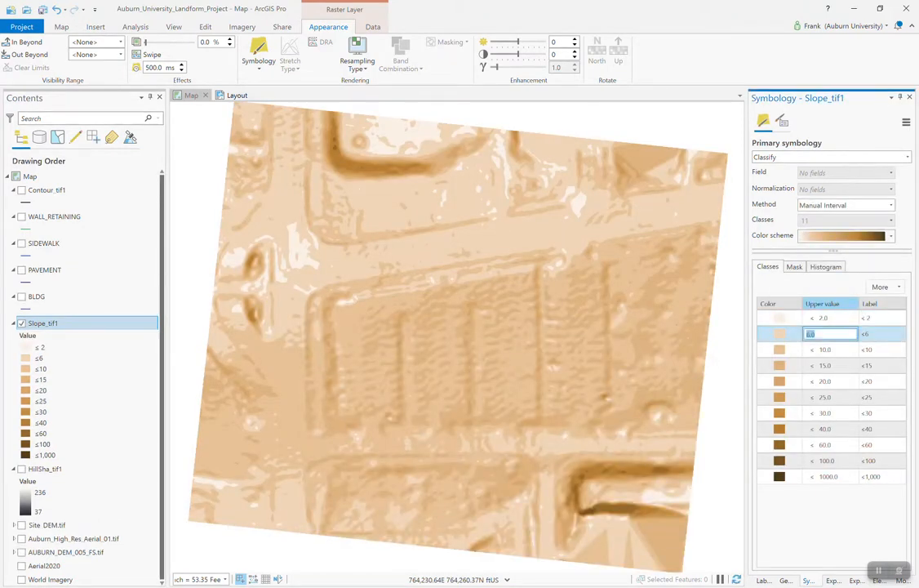
pyautogui.write('5')
pyautogui.press('Return')
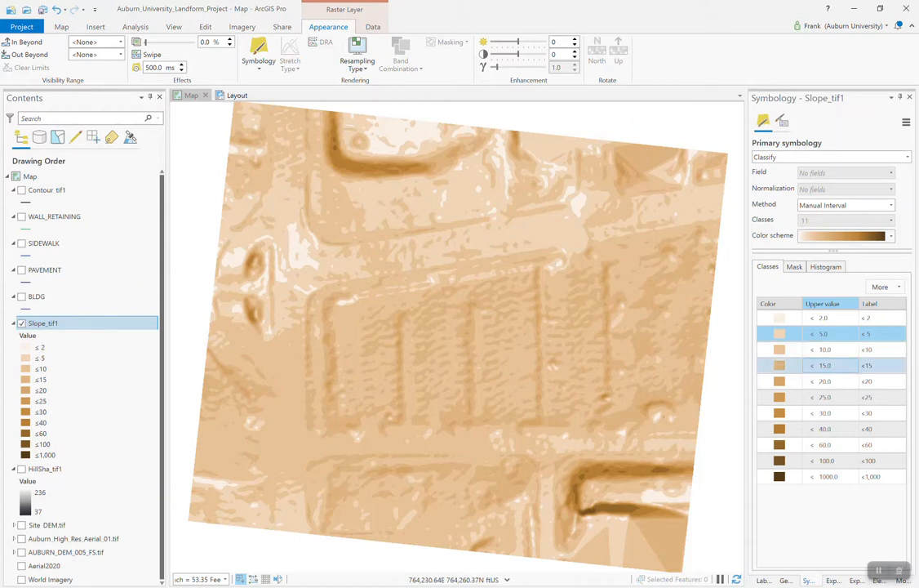
# - Set the upper values of the slope layer's fourth and fifth classes to 20 and 30
pyautogui.doubleClick(826, 365)
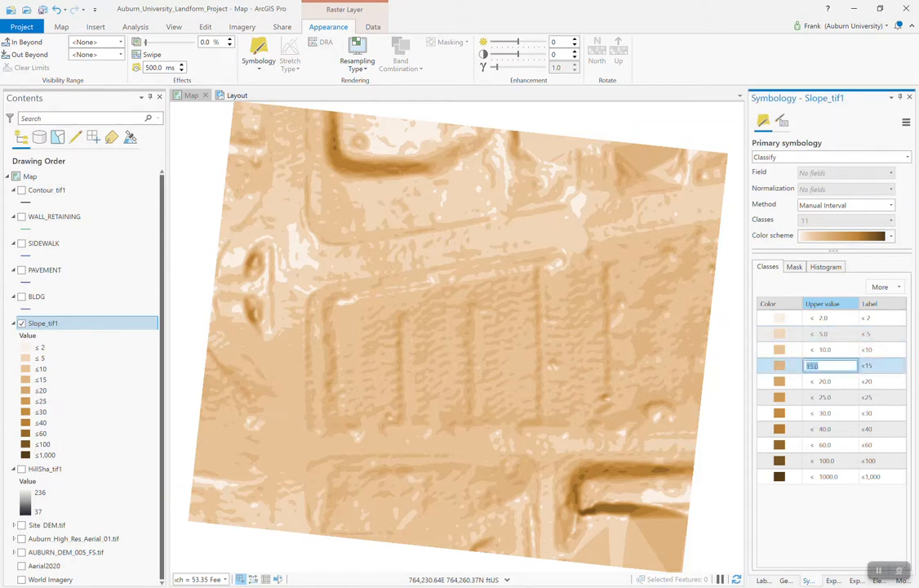
pyautogui.write('20')
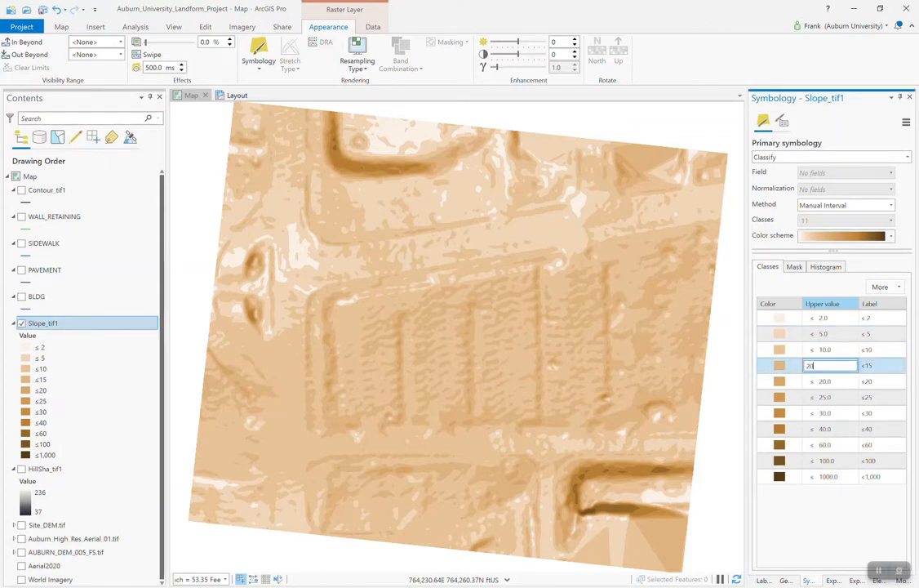
pyautogui.press('Return')
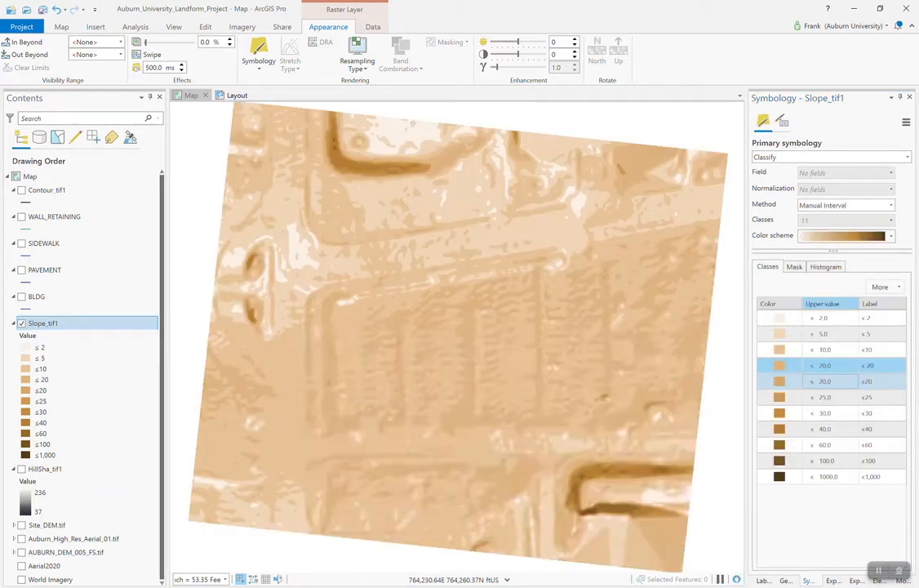
pyautogui.click(830, 381)
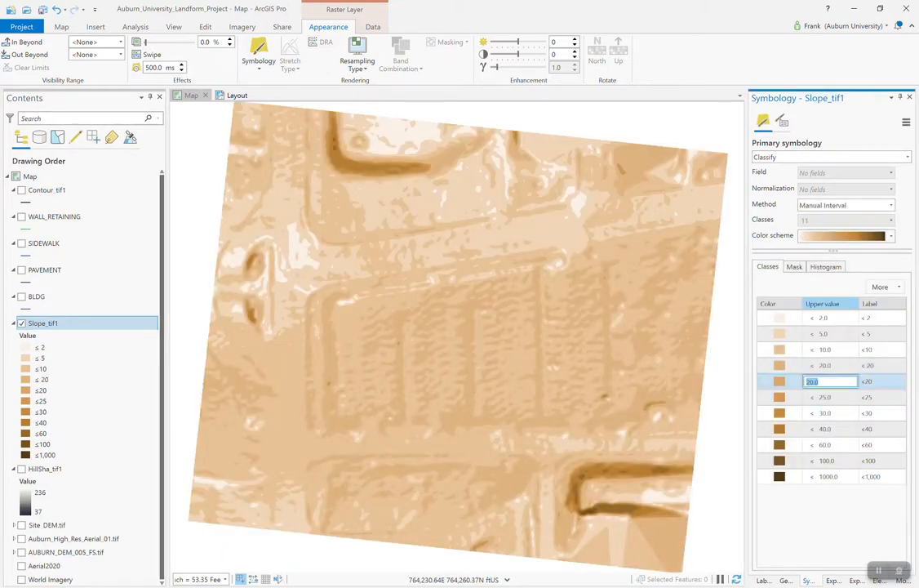
pyautogui.write('30')
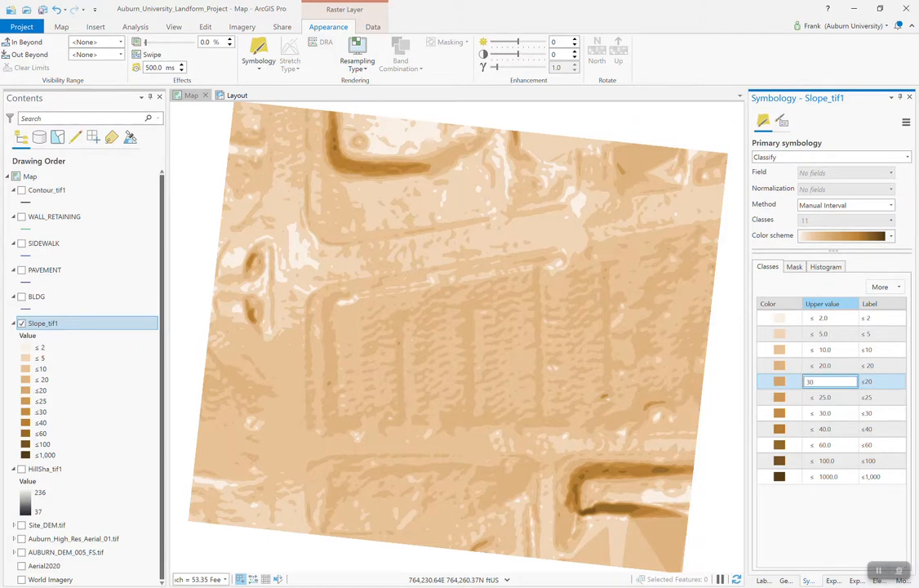
pyautogui.press('Return')
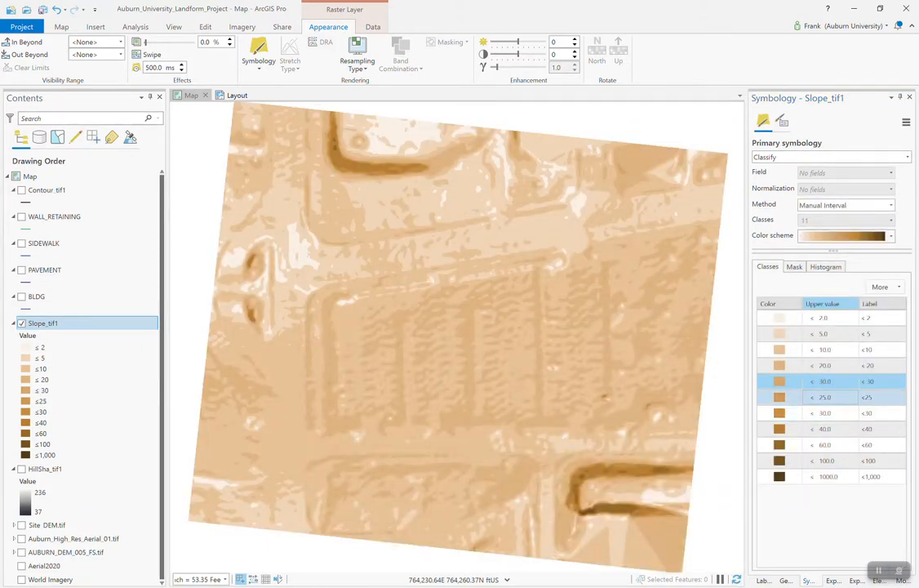
# - Remove the slope layer's 25, duplicate 30 and 40 classes that follow the fifth class
pyautogui.click(825, 398)
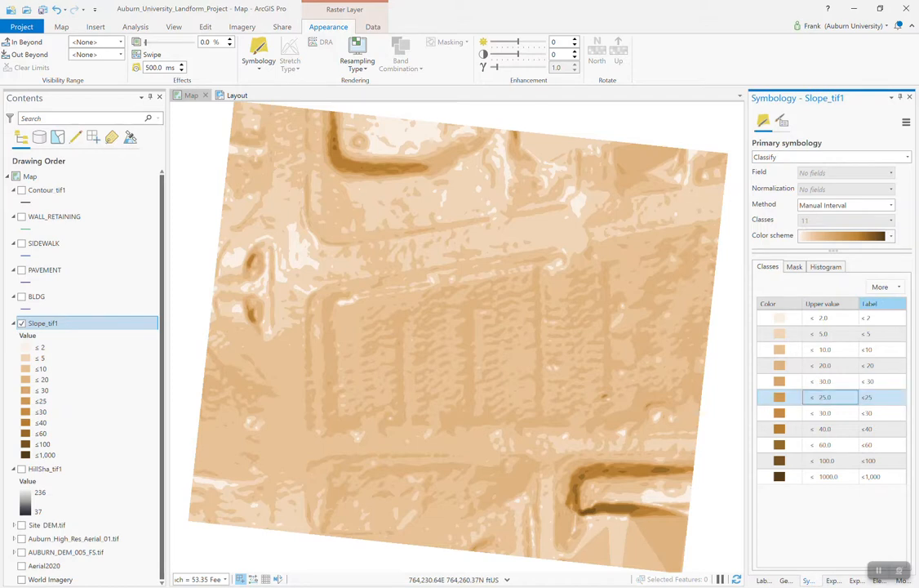
pyautogui.rightClick(826, 398)
pyautogui.click(788, 484)
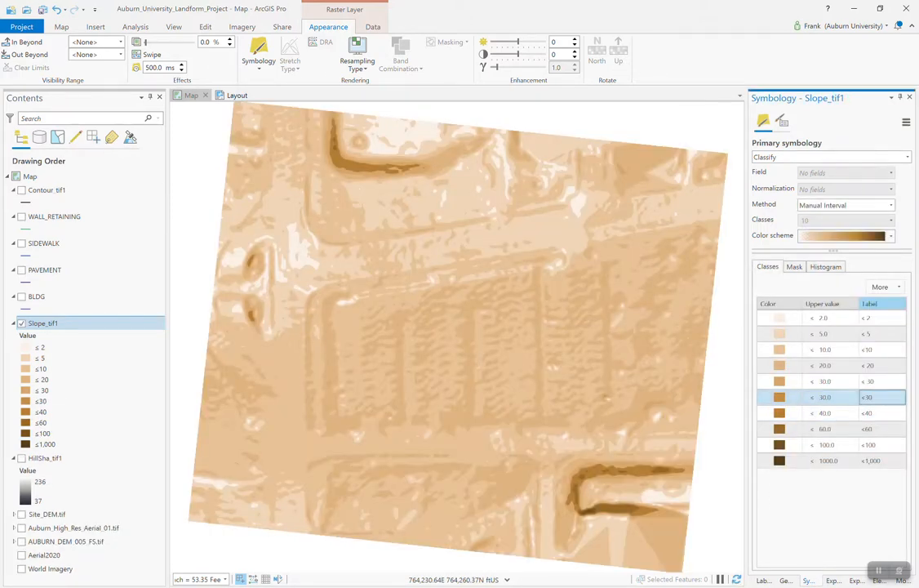
pyautogui.rightClick(826, 398)
pyautogui.click(788, 484)
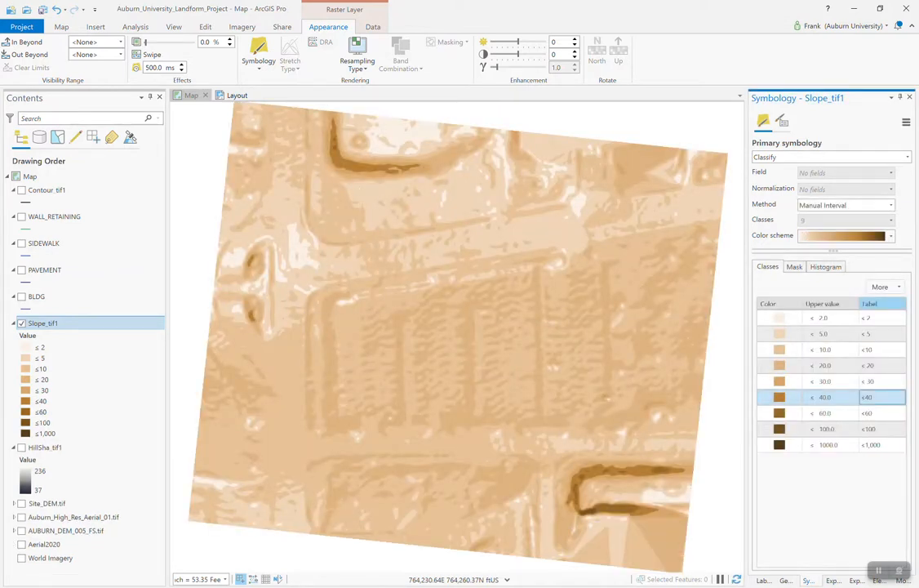
pyautogui.rightClick(765, 399)
pyautogui.click(796, 484)
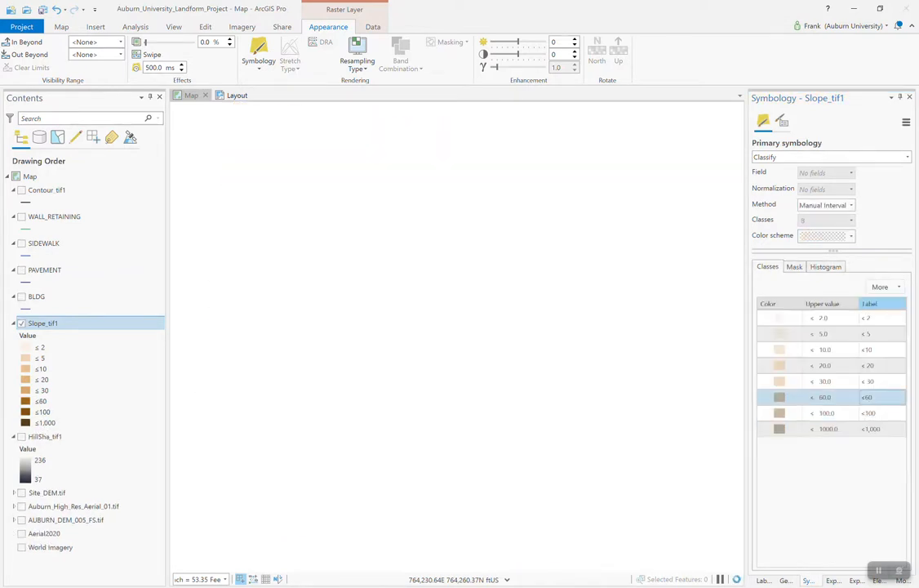
# - Remove the slope class breaks at 60, 100 and 1000 so the classification ends at 30
pyautogui.rightClick(781, 400)
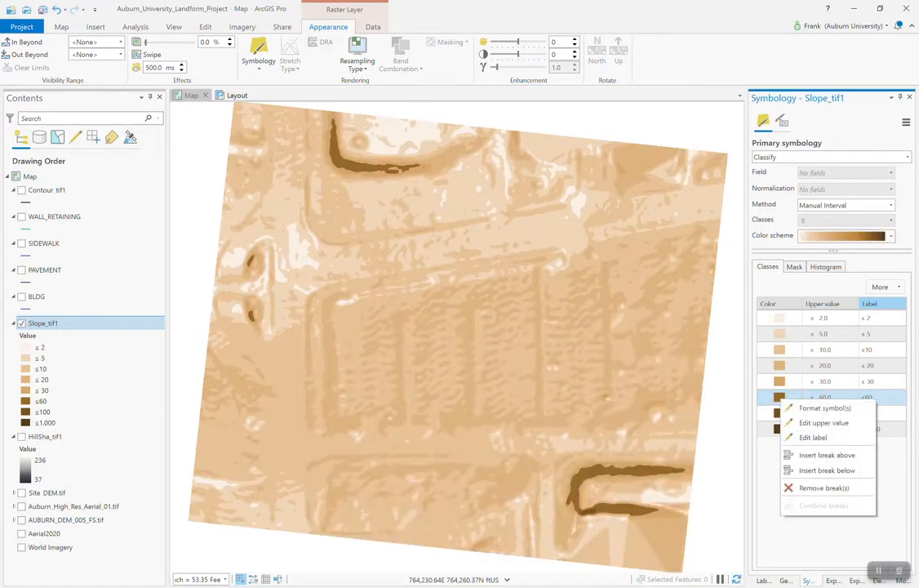
pyautogui.click(816, 487)
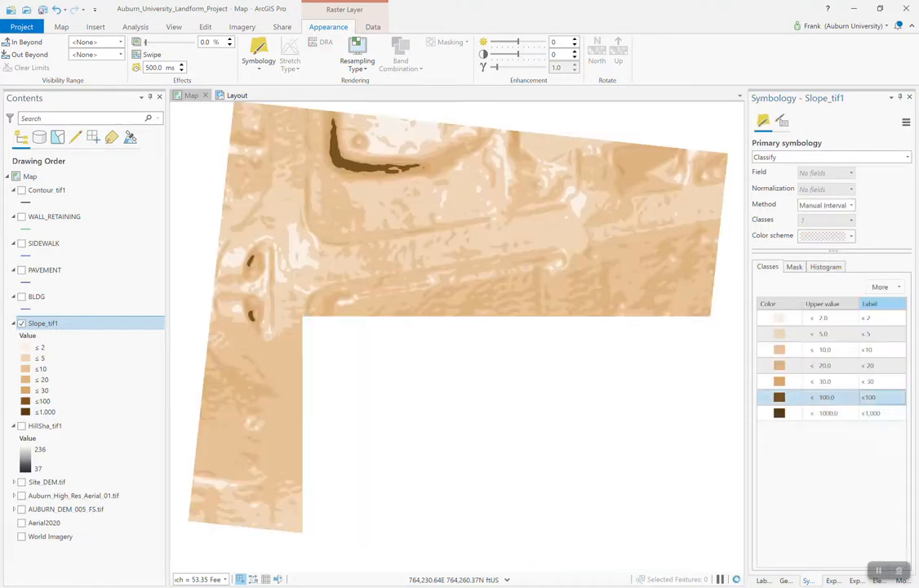
pyautogui.rightClick(781, 397)
pyautogui.click(819, 485)
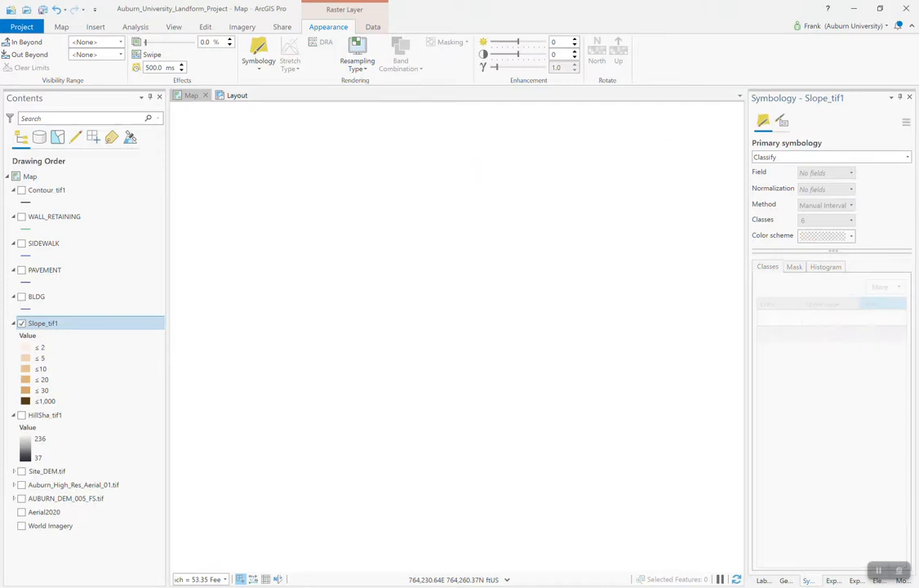
pyautogui.rightClick(780, 398)
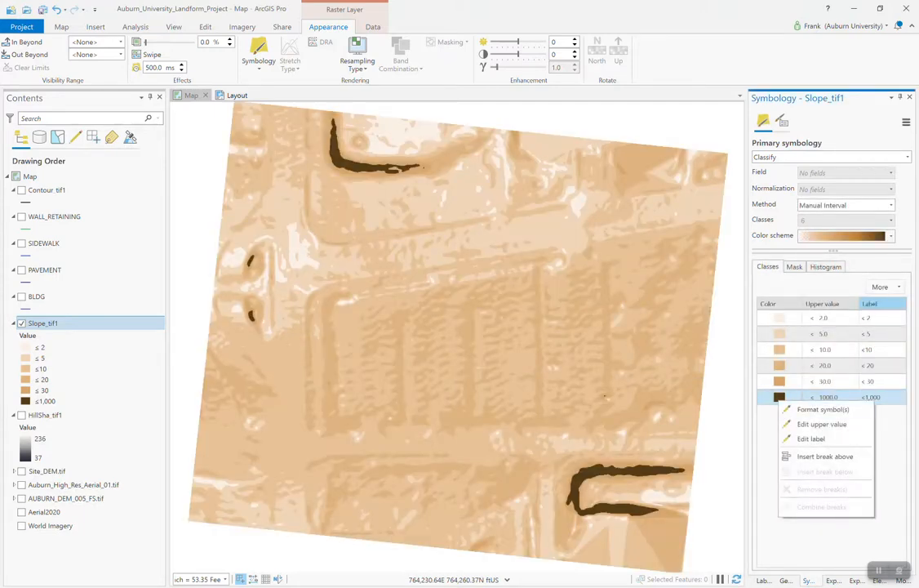
pyautogui.press('Escape')
pyautogui.click(830, 397)
pyautogui.rightClick(771, 398)
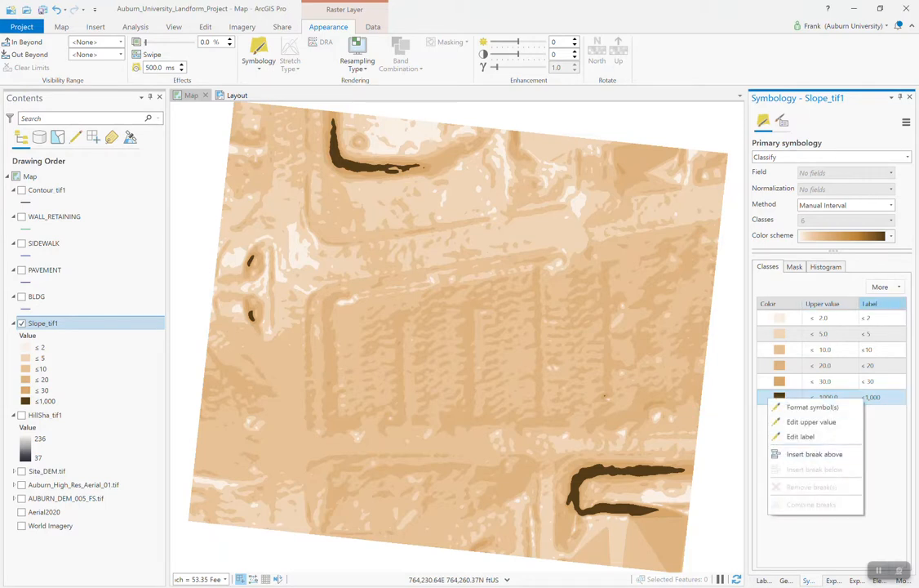
pyautogui.press('Escape')
pyautogui.press('Delete')
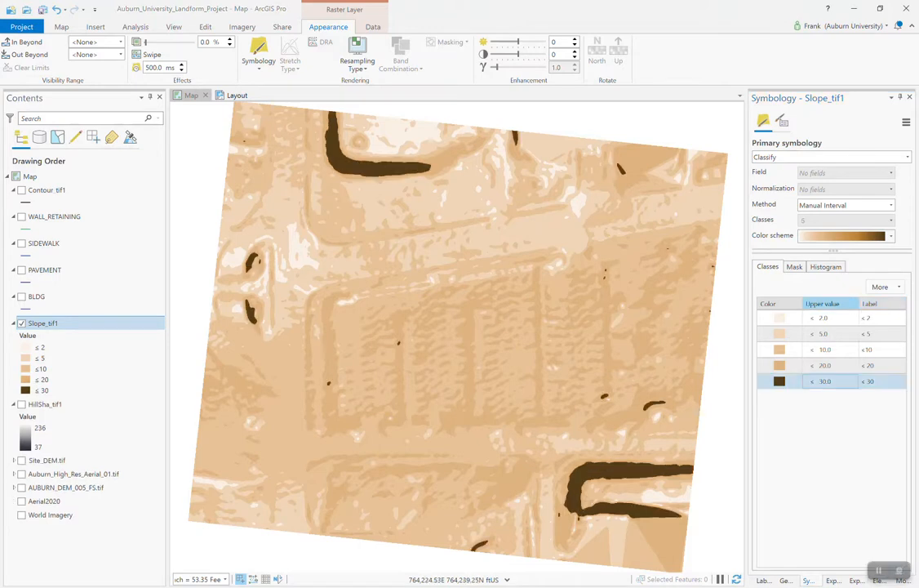
pyautogui.press('Up')
pyautogui.press('Up')
pyautogui.press('Up')
pyautogui.press('Up')
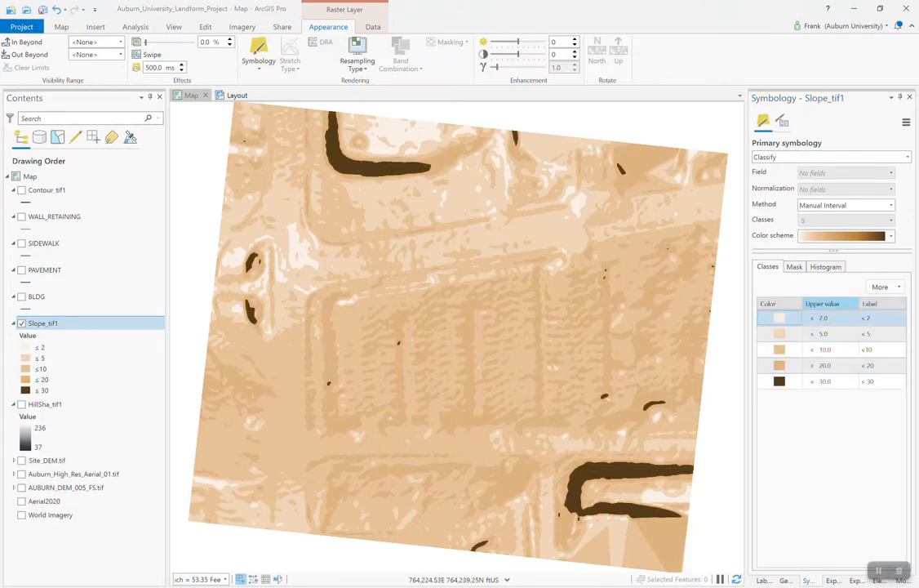
pyautogui.press('Down')
pyautogui.press('Down')
pyautogui.press('Up')
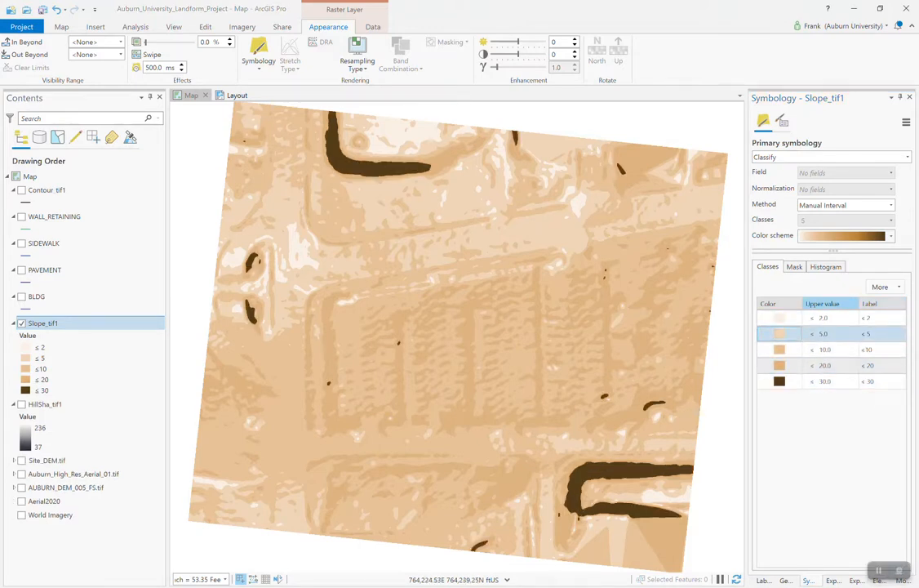
pyautogui.press('Up')
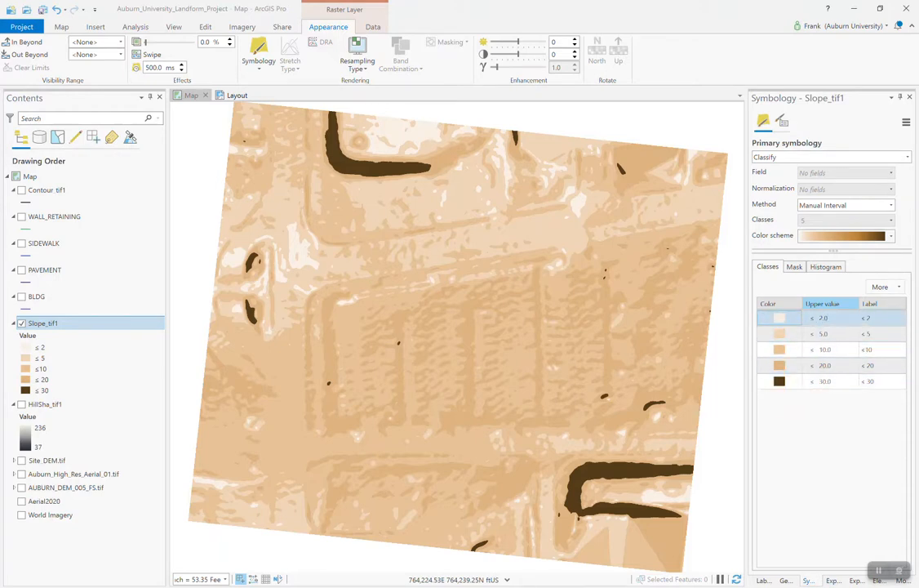
# - Apply the diverging red-white-blue color scheme to the slope classes
pyautogui.click(891, 236)
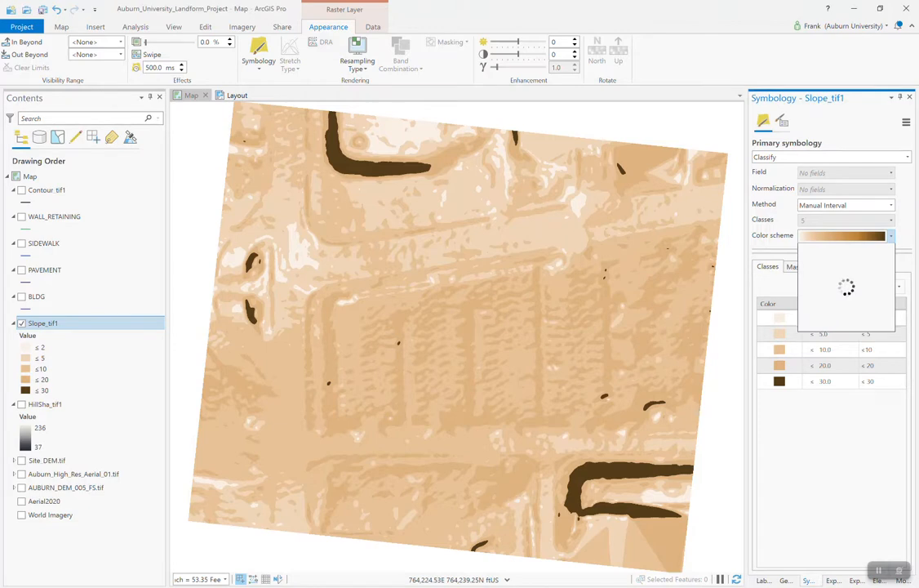
pyautogui.scroll(-5, 844, 322)
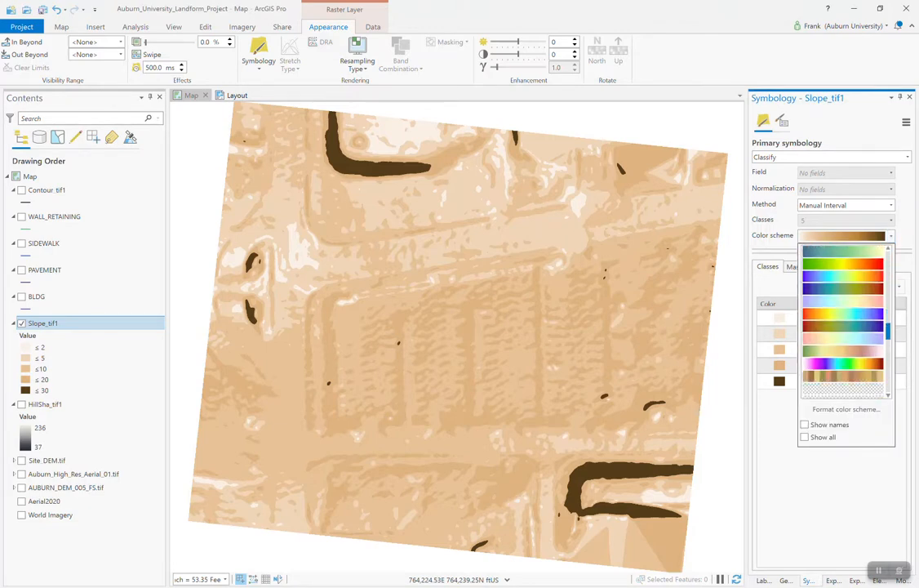
pyautogui.scroll(-3, 844, 322)
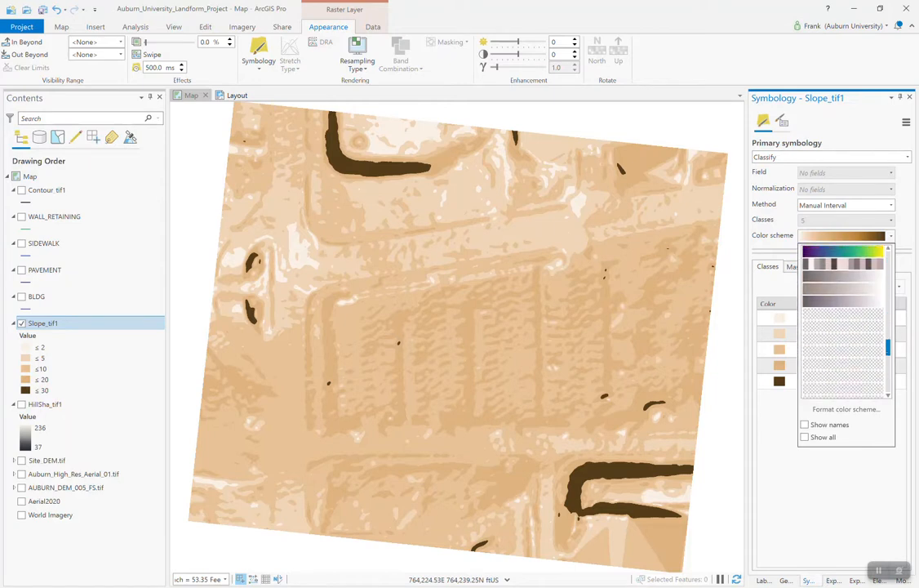
pyautogui.scroll(-2, 843, 322)
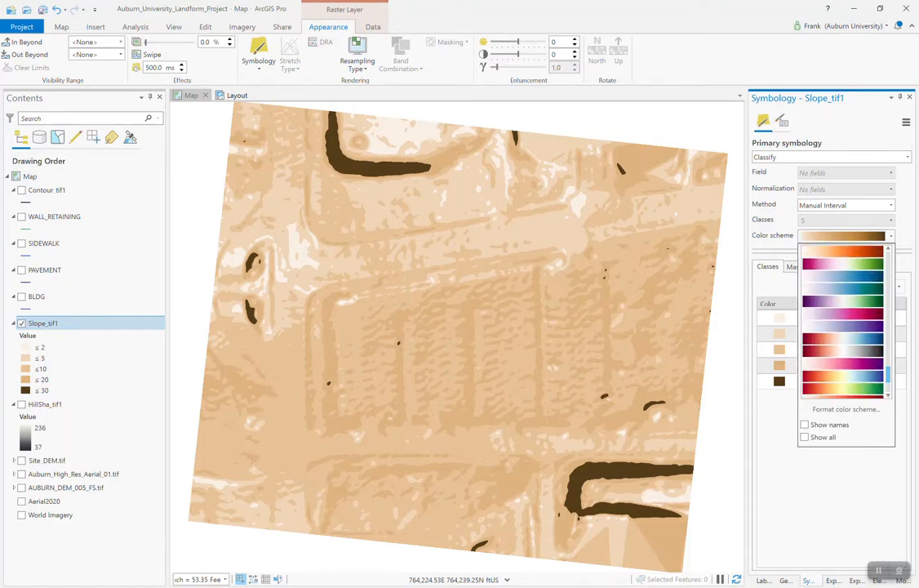
pyautogui.click(844, 338)
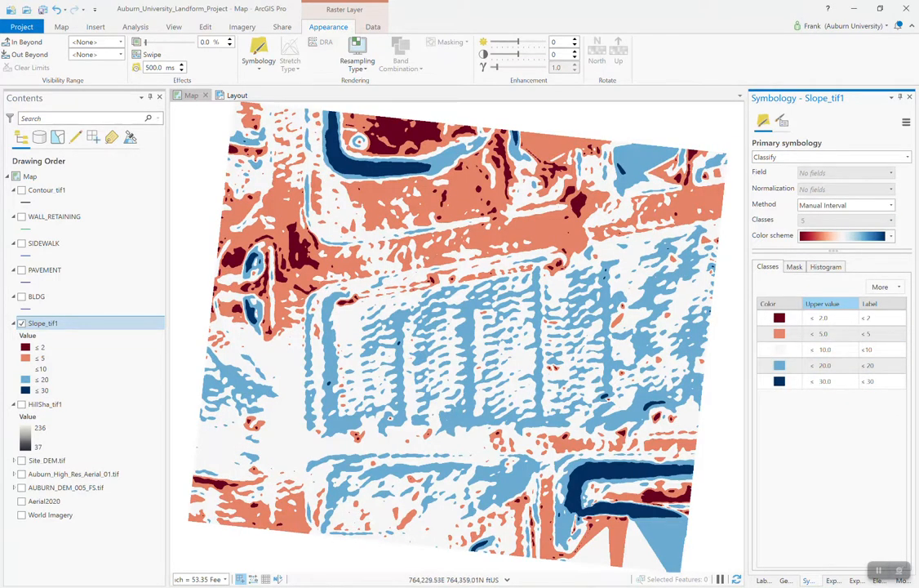
pyautogui.click(824, 382)
# - Apply the red-yellow-blue color scheme to the slope layer and reverse the class ordering
pyautogui.click(891, 236)
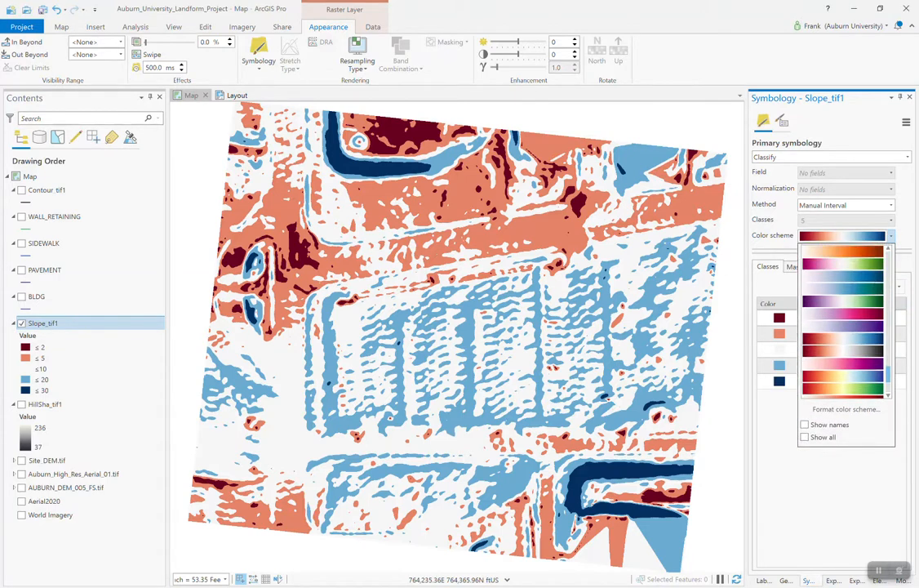
pyautogui.click(844, 376)
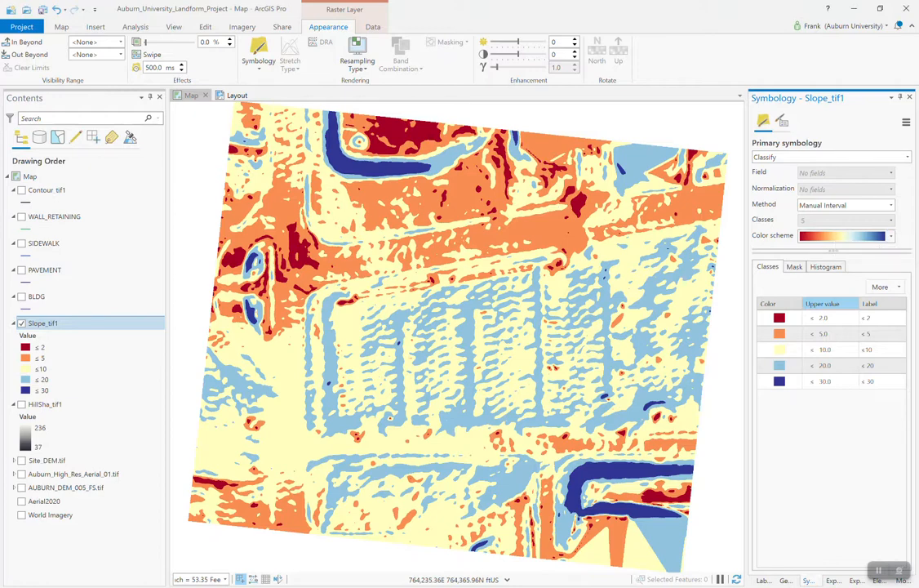
pyautogui.click(883, 287)
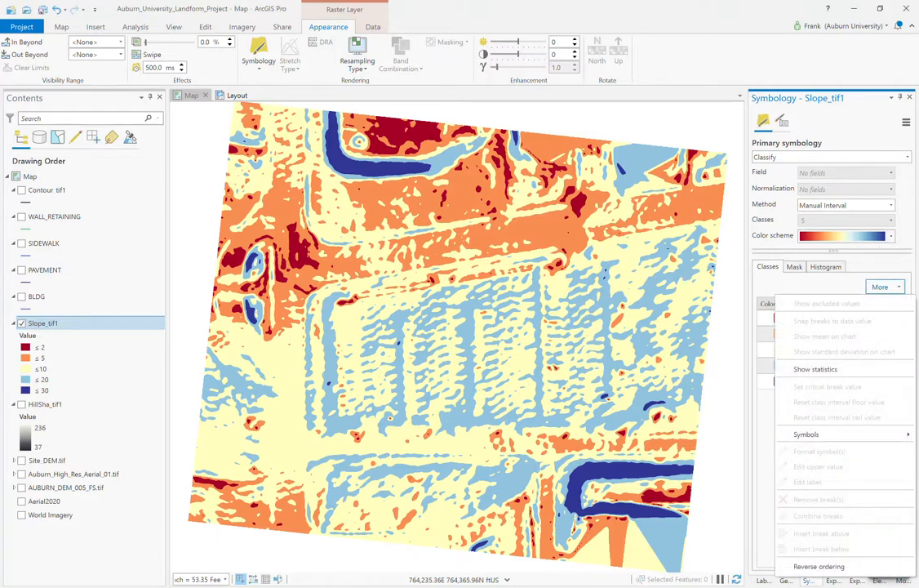
pyautogui.click(819, 565)
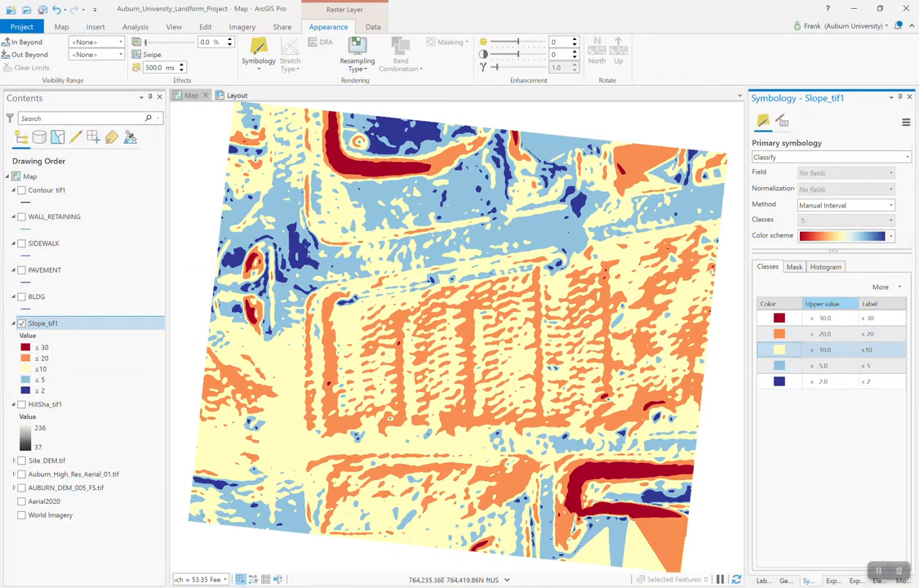
pyautogui.click(780, 349)
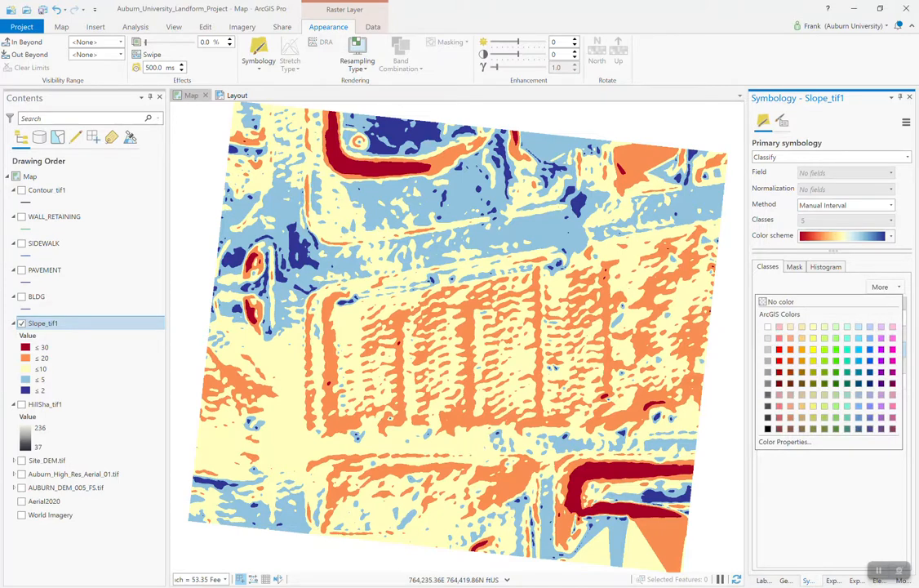
pyautogui.click(789, 441)
pyautogui.moveTo(457, 207); pyautogui.dragTo(541, 228)
pyautogui.click(460, 251)
pyautogui.click(459, 268)
pyautogui.click(460, 251)
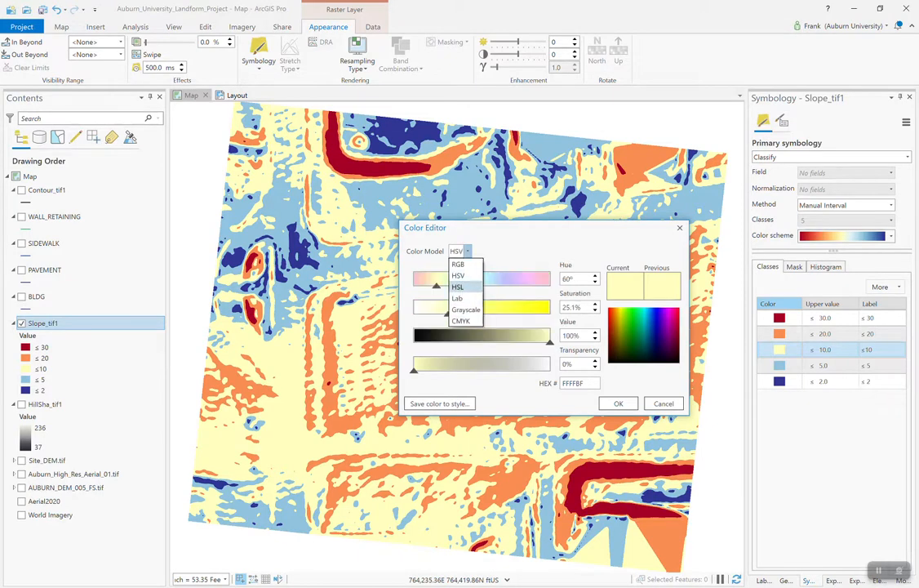
pyautogui.click(459, 322)
pyautogui.click(459, 250)
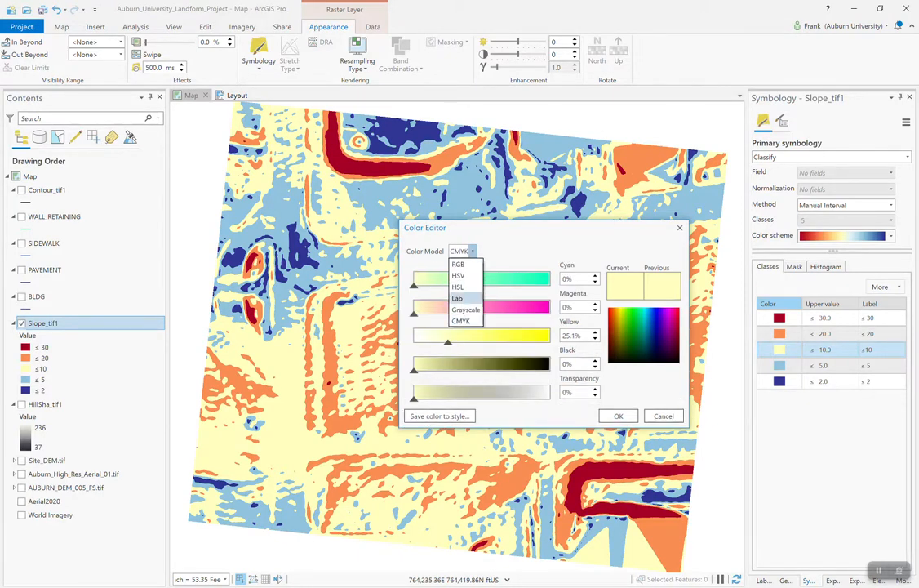
pyautogui.click(459, 322)
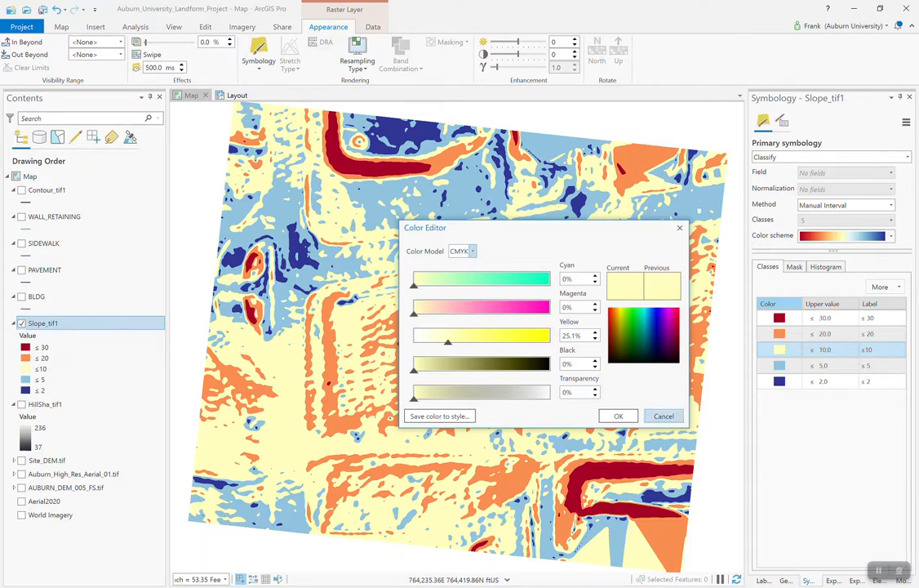
pyautogui.click(664, 416)
# - Change the color of the slope class with upper value 10 to light orange
pyautogui.click(779, 350)
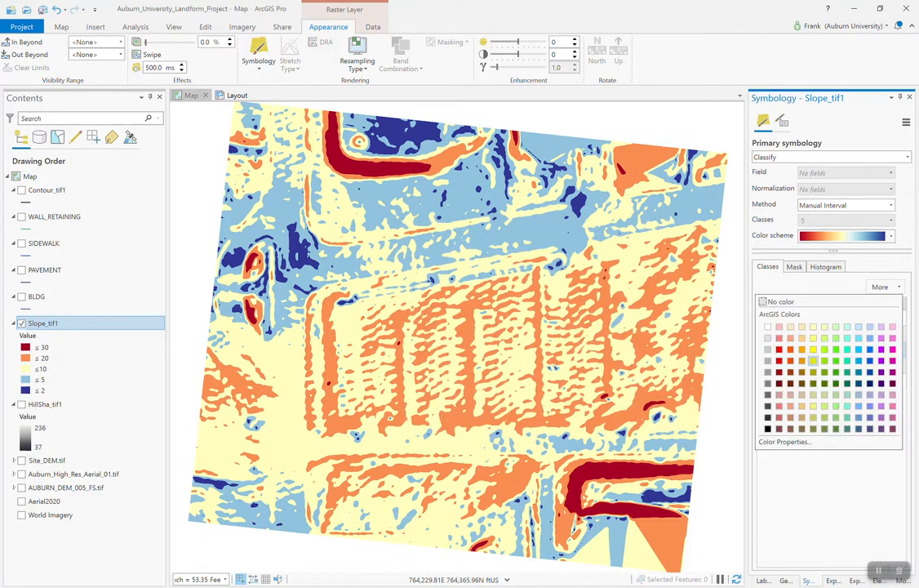
pyautogui.click(779, 328)
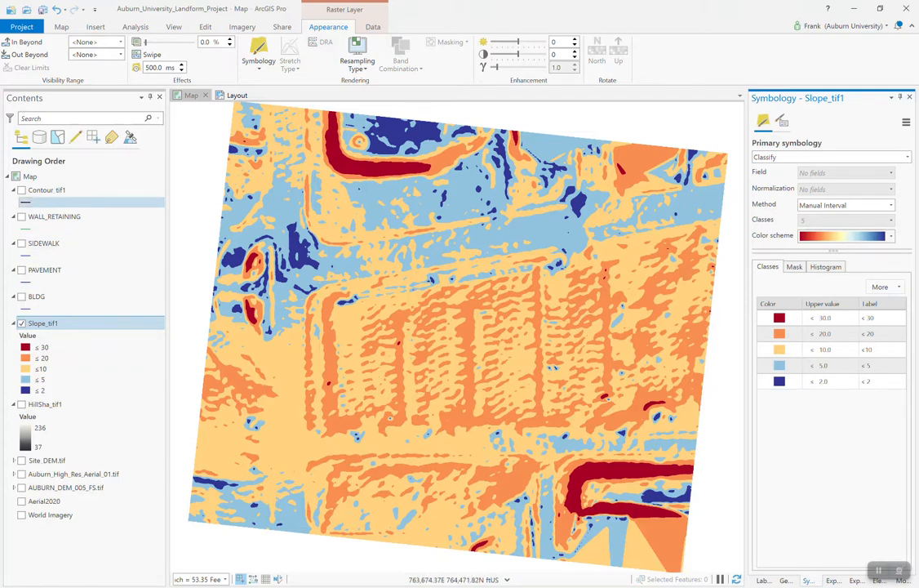
# - Overlay the contour lines on the slope map to compare them, and hide the contours again
pyautogui.click(22, 189)
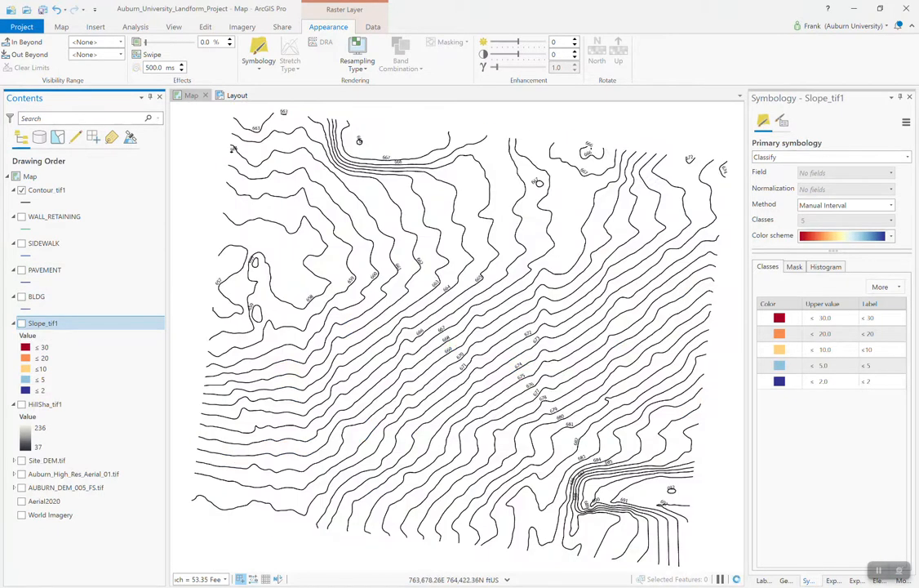
pyautogui.click(21, 323)
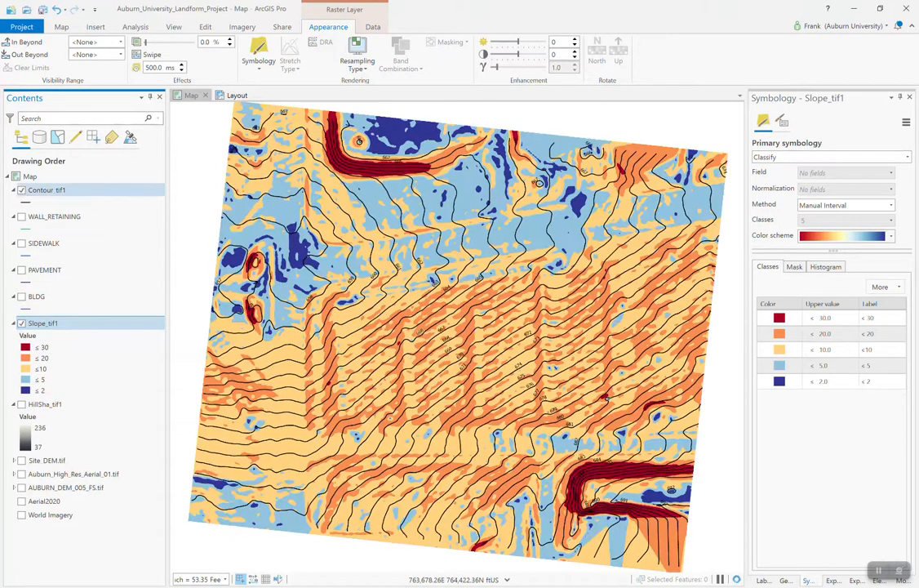
pyautogui.click(21, 189)
# - Switch to the layout and widen its side pane to give the page a better view
pyautogui.click(237, 95)
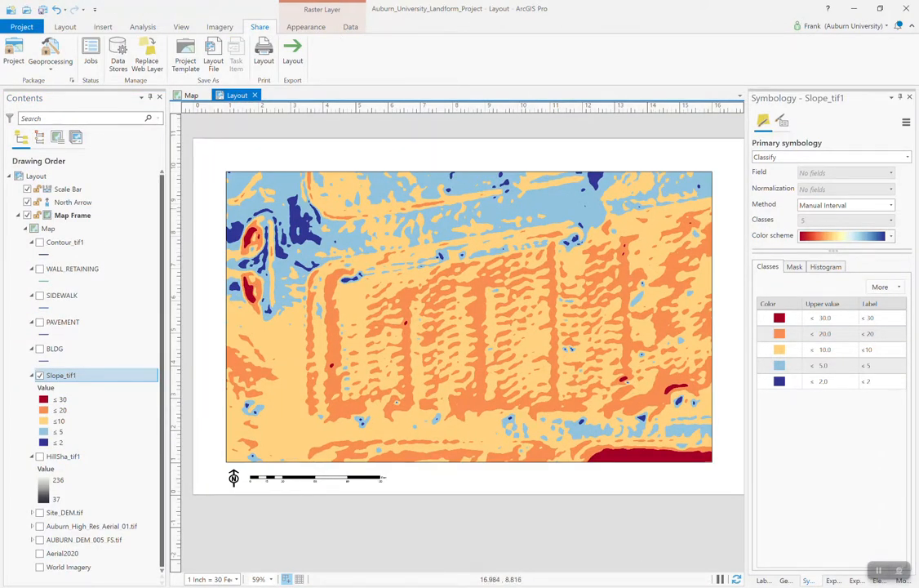
pyautogui.moveTo(747, 209); pyautogui.dragTo(785, 209)
pyautogui.moveTo(553, 381); pyautogui.dragTo(541, 378)
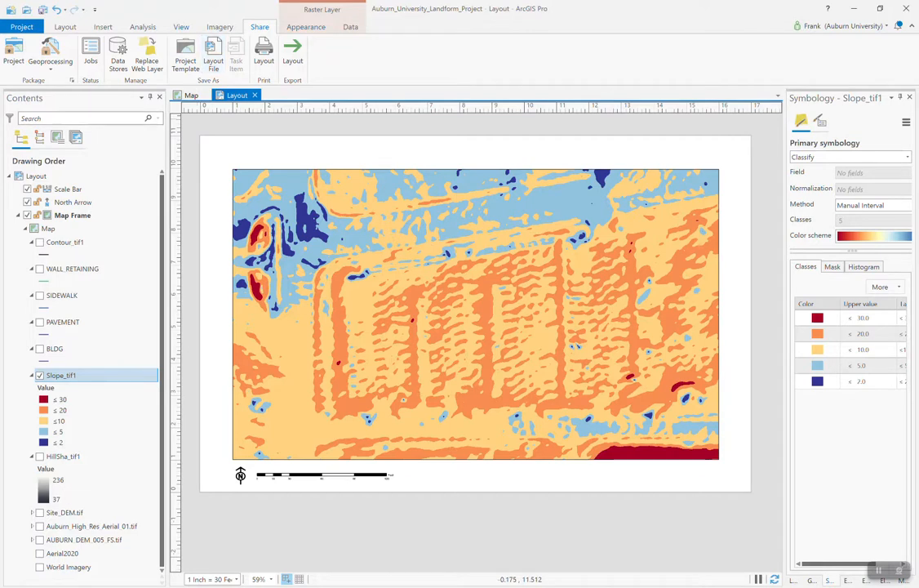
# - Insert a legend in the page margin to the right of the map frame's lower corner
pyautogui.click(103, 27)
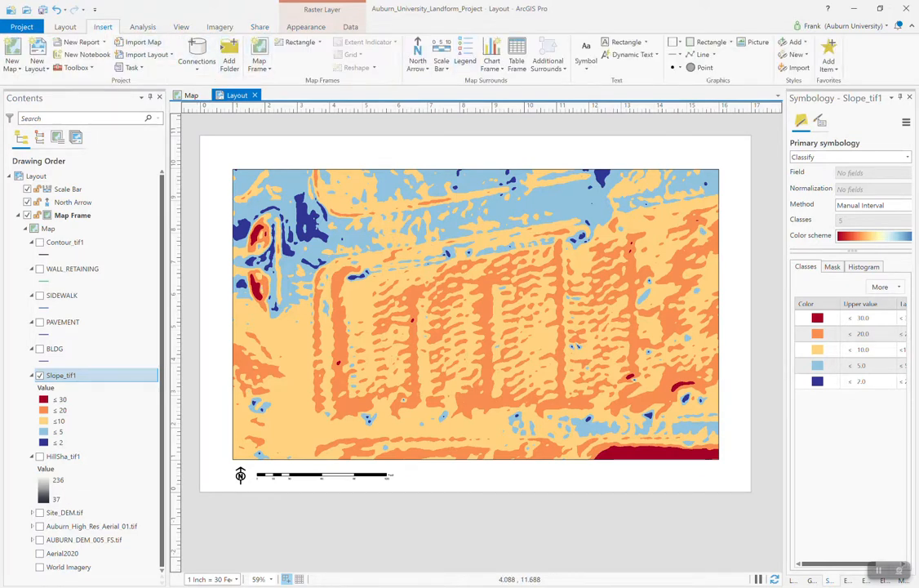
pyautogui.click(464, 59)
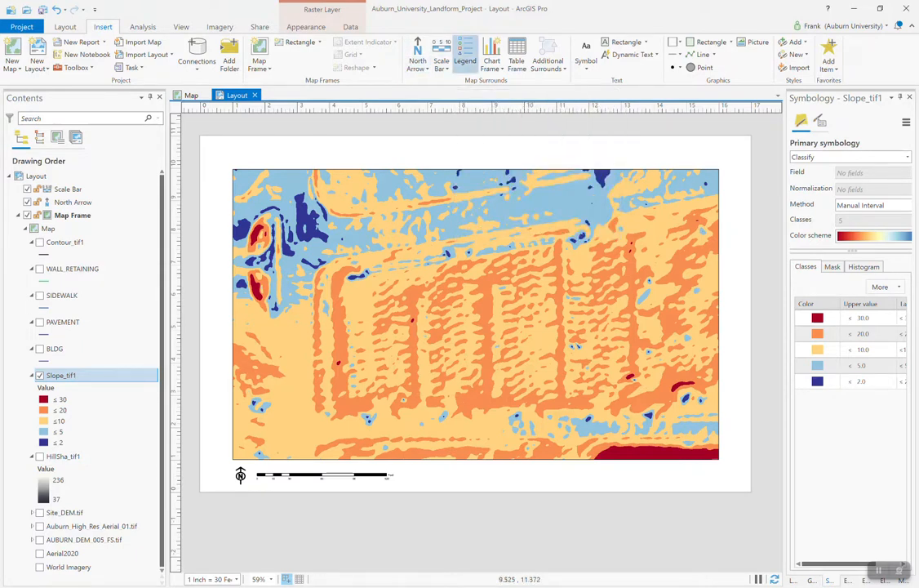
pyautogui.moveTo(725, 380); pyautogui.dragTo(765, 457)
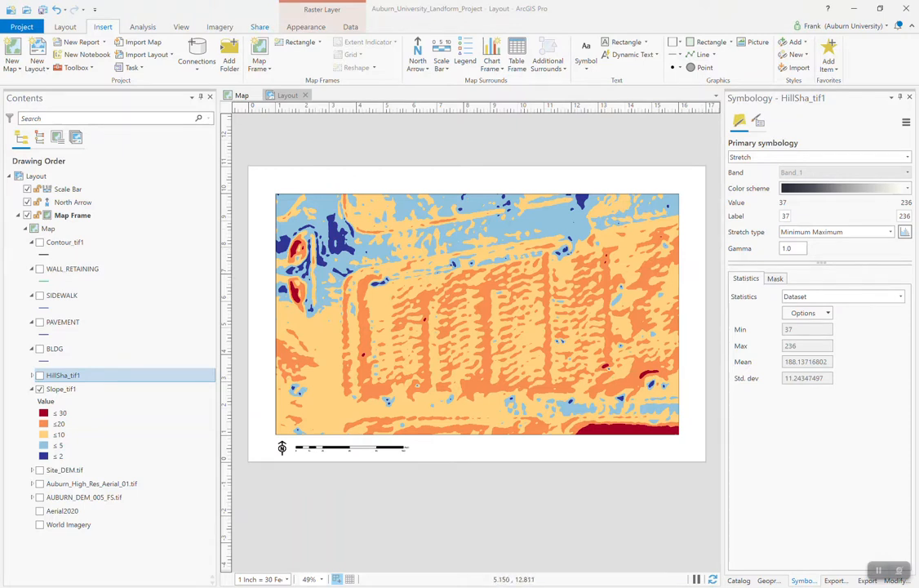
# - Set up the layout's PNG export with the file name Site_slope in the OneDrive Desktop folder
pyautogui.click(260, 27)
pyautogui.click(292, 54)
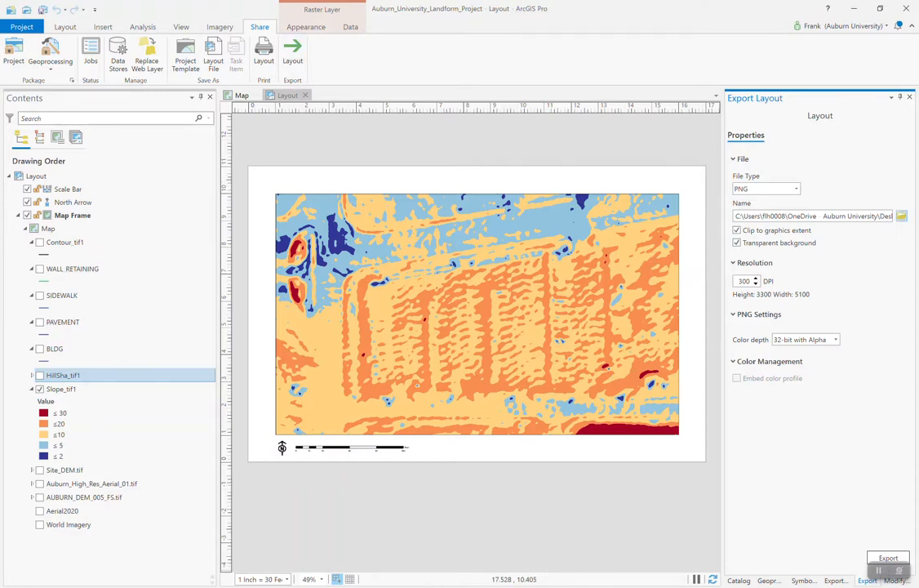
pyautogui.click(901, 216)
pyautogui.click(44, 125)
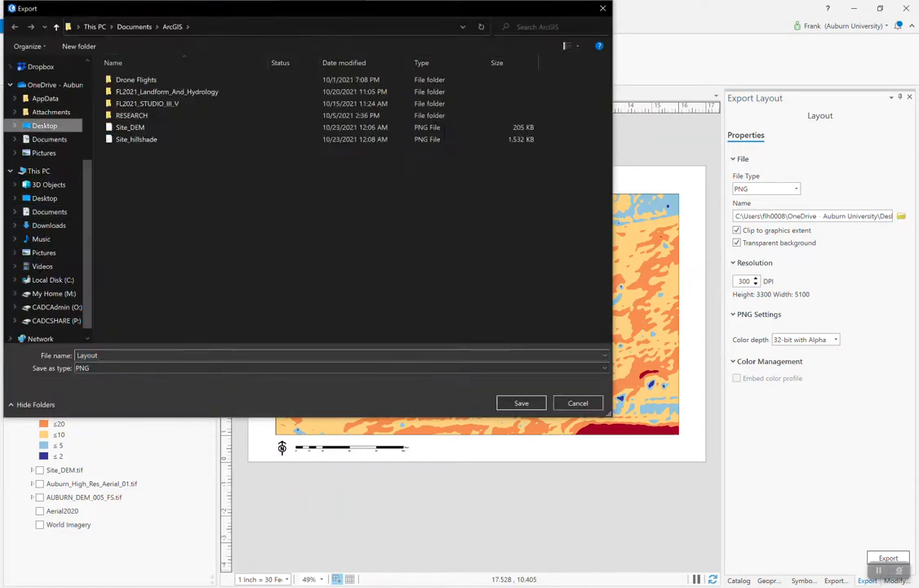
pyautogui.click(137, 139)
pyautogui.moveTo(119, 355); pyautogui.dragTo(96, 355)
pyautogui.write('slope')
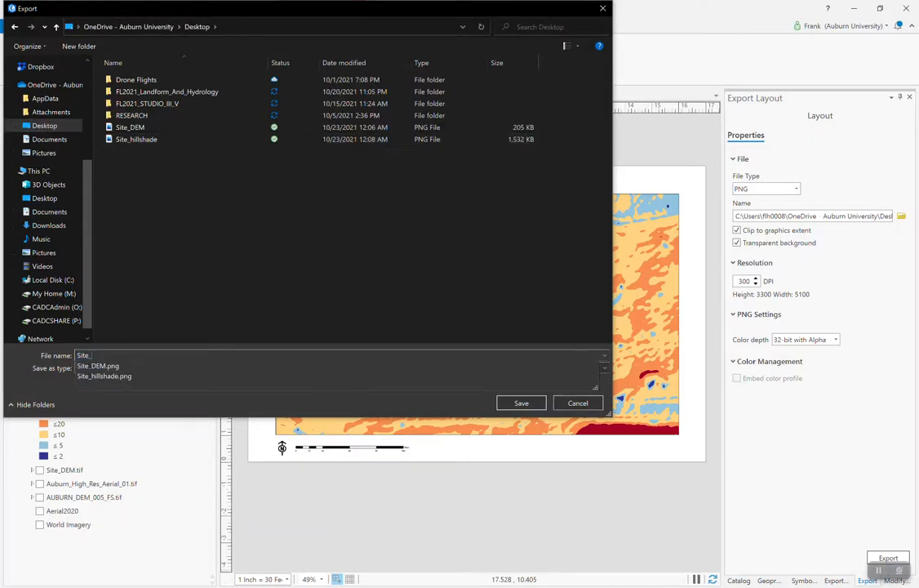
pyautogui.press('Return')
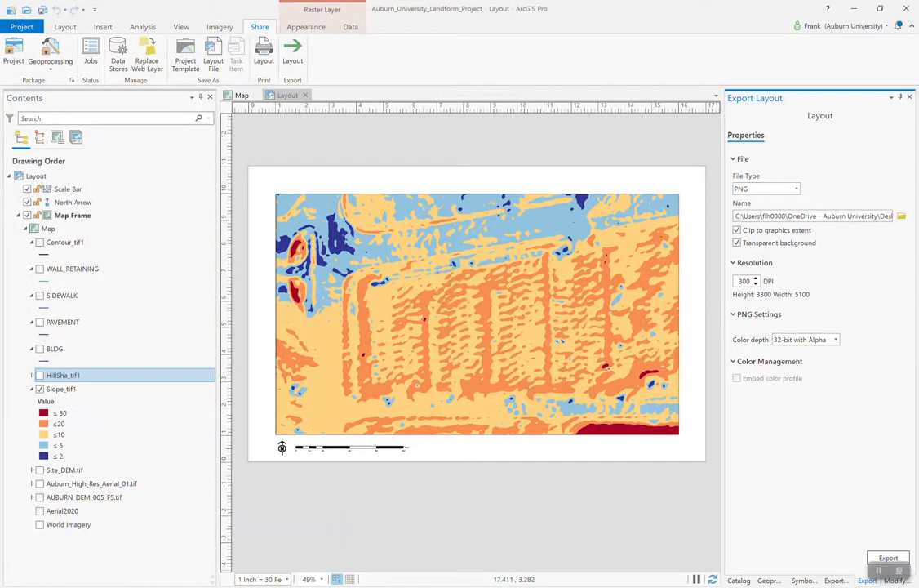
# - Export the slope map layout as a PNG at 300 DPI and switch to Photoshop
pyautogui.click(888, 558)
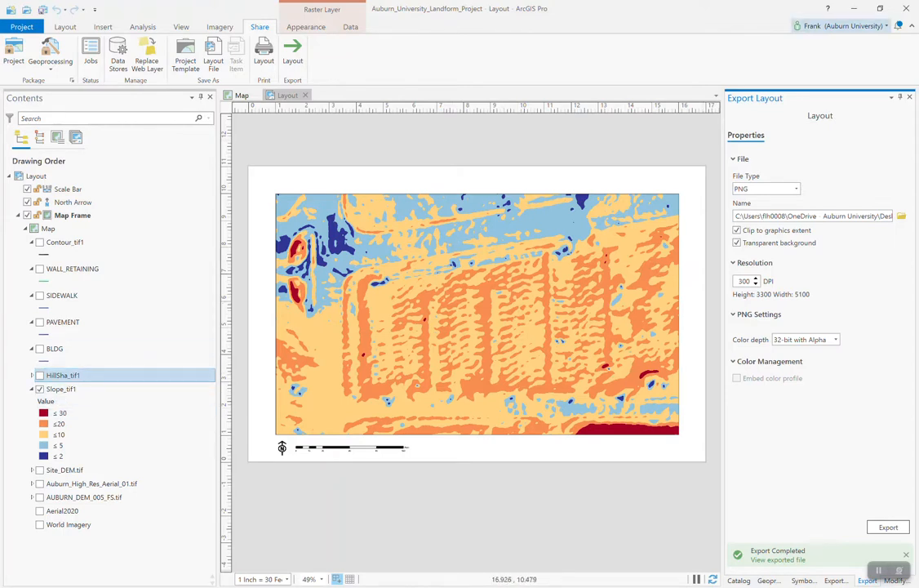
pyautogui.press('super')
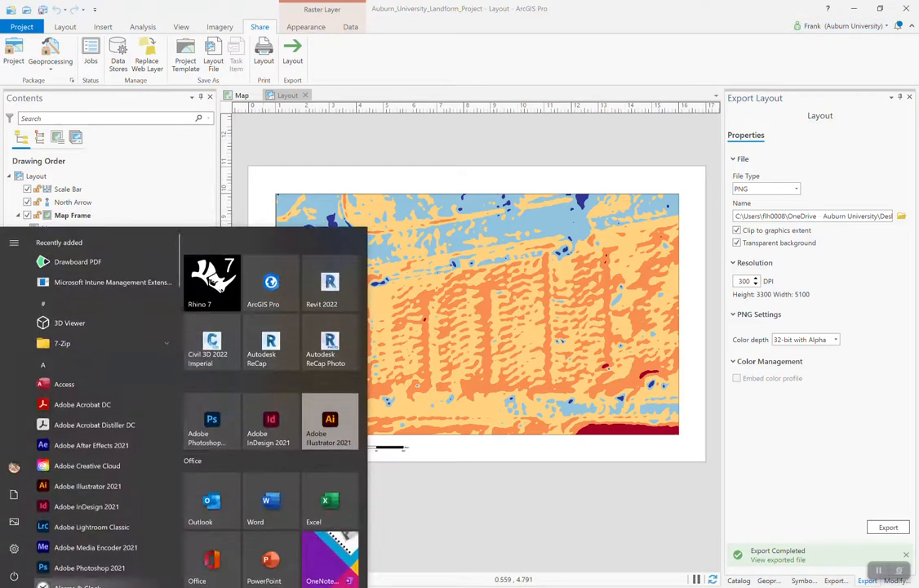
pyautogui.press('Escape')
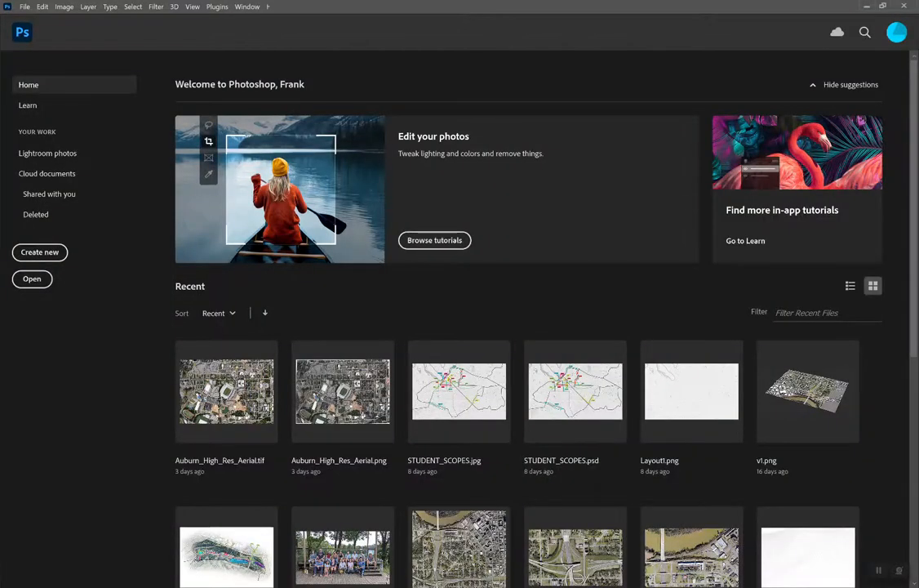
# - Open the Site_DEM image from the Desktop folder
pyautogui.hotkey('ctrl', 'o')
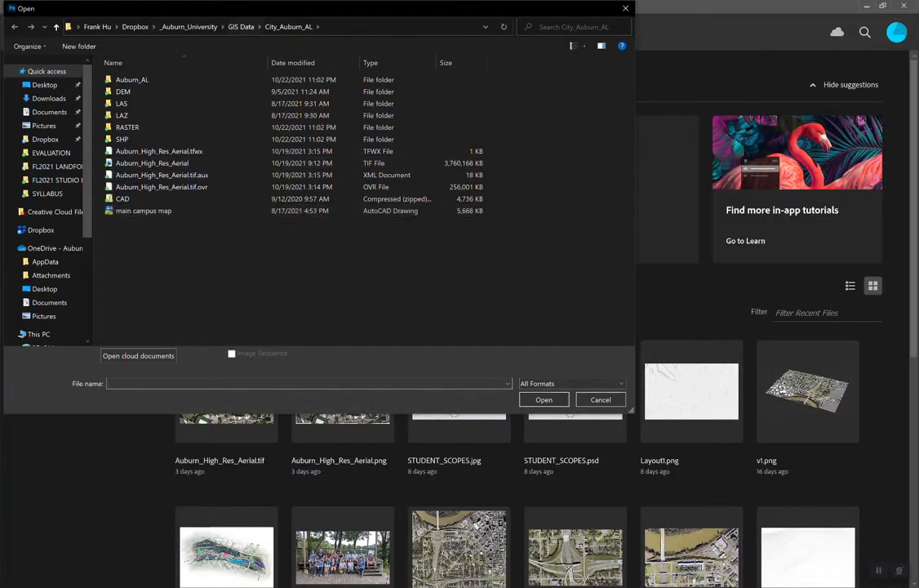
pyautogui.click(45, 85)
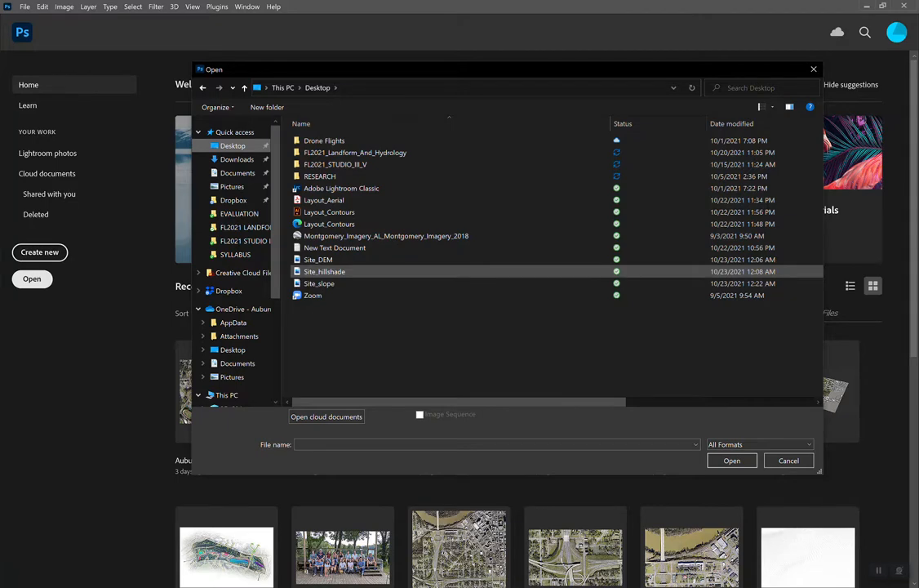
pyautogui.click(318, 259)
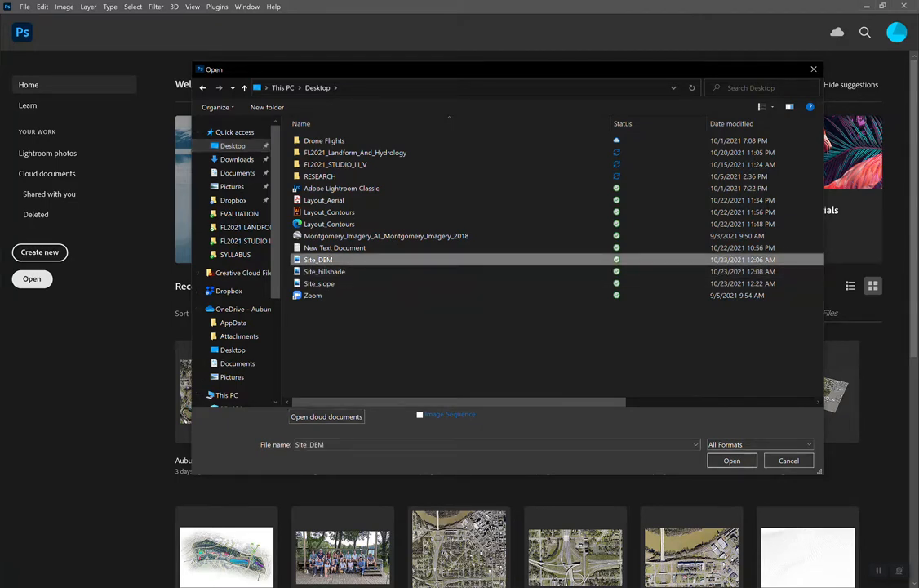
pyautogui.click(732, 460)
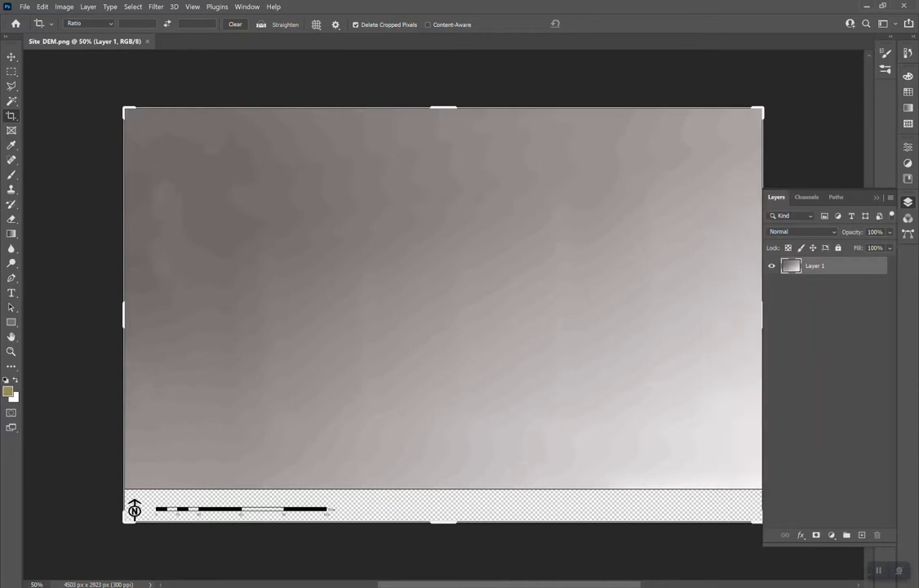
# - Place the Site_hillshade image from the Desktop as an embedded layer above the DEM at its original size
pyautogui.press('F7')
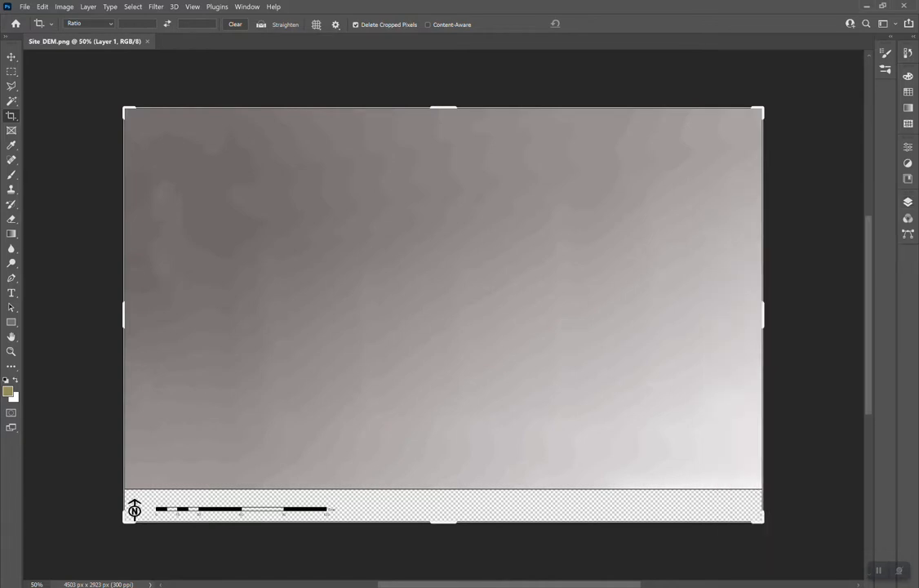
pyautogui.press('v')
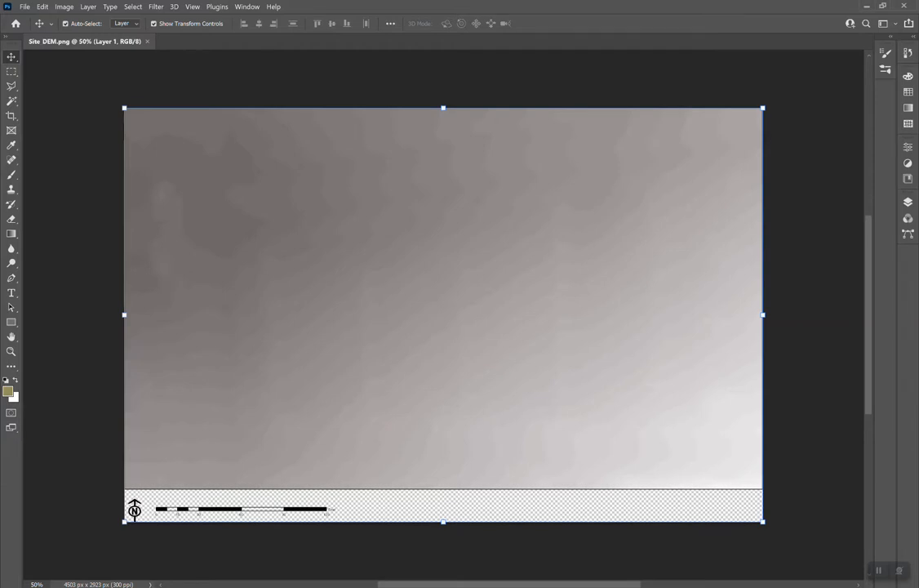
pyautogui.click(908, 202)
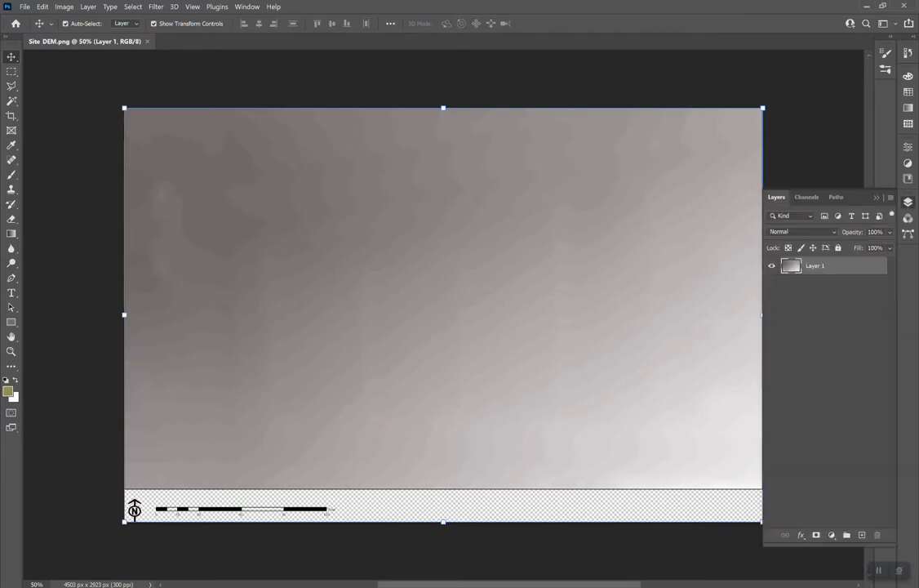
pyautogui.hotkey('alt', 'f')
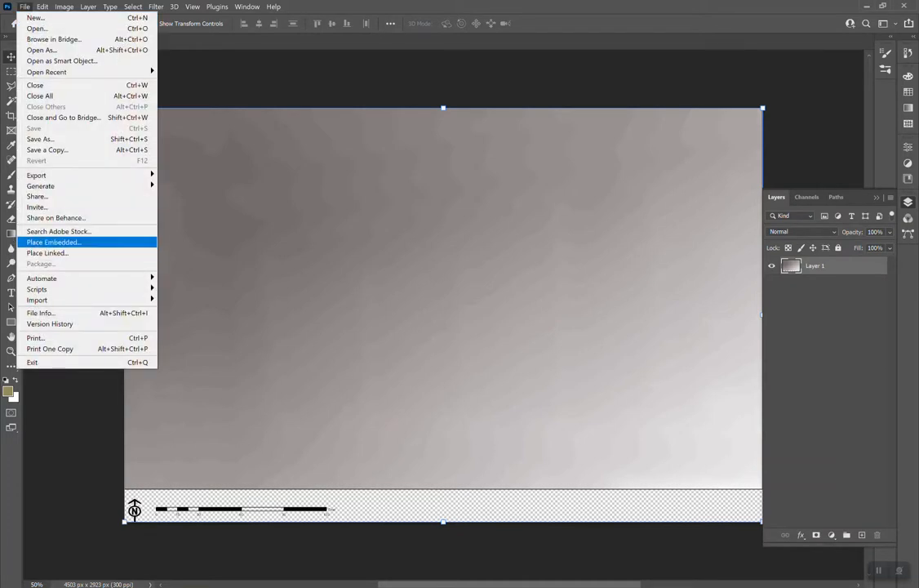
pyautogui.press('Return')
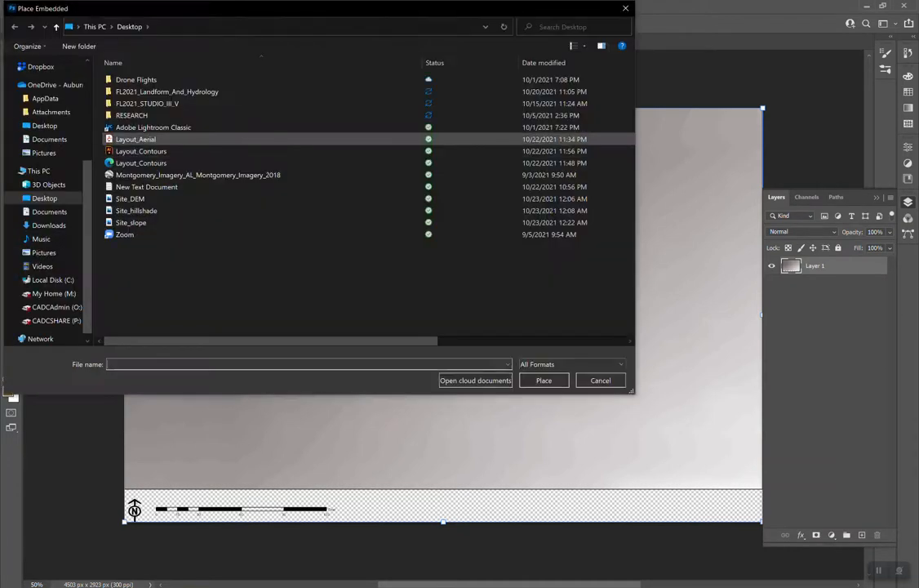
pyautogui.click(136, 211)
pyautogui.press('Return')
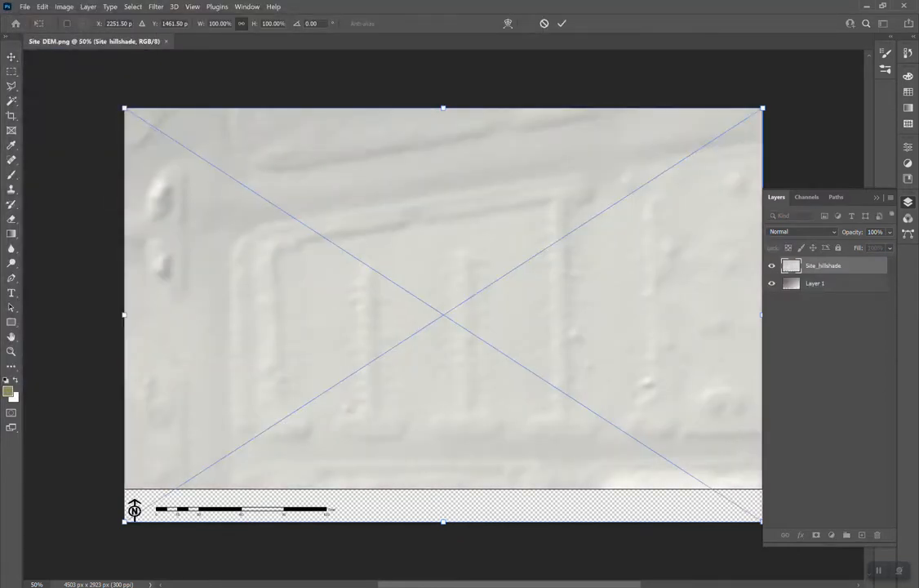
pyautogui.click(562, 24)
# - Place the Site_slope image as an embedded layer on top of the hillshade at its original size
pyautogui.click(24, 6)
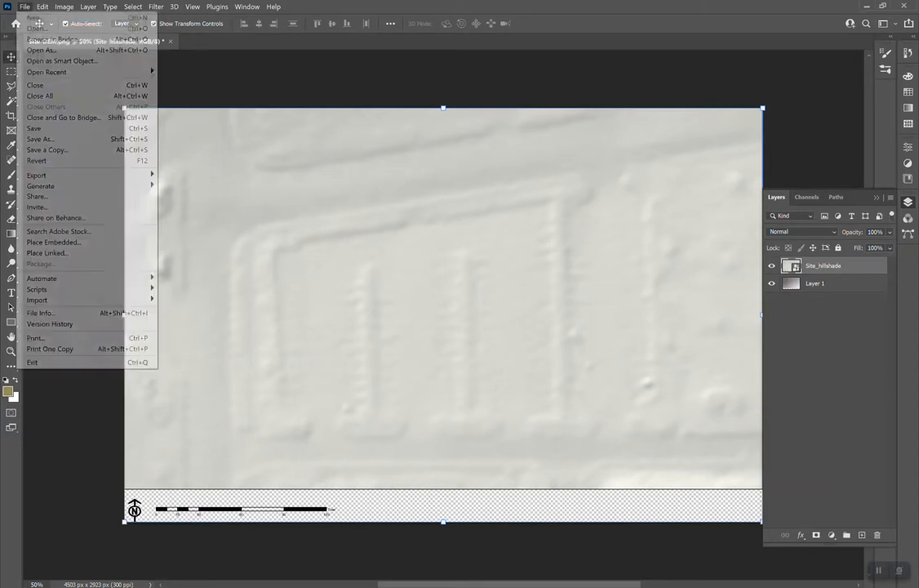
pyautogui.click(54, 241)
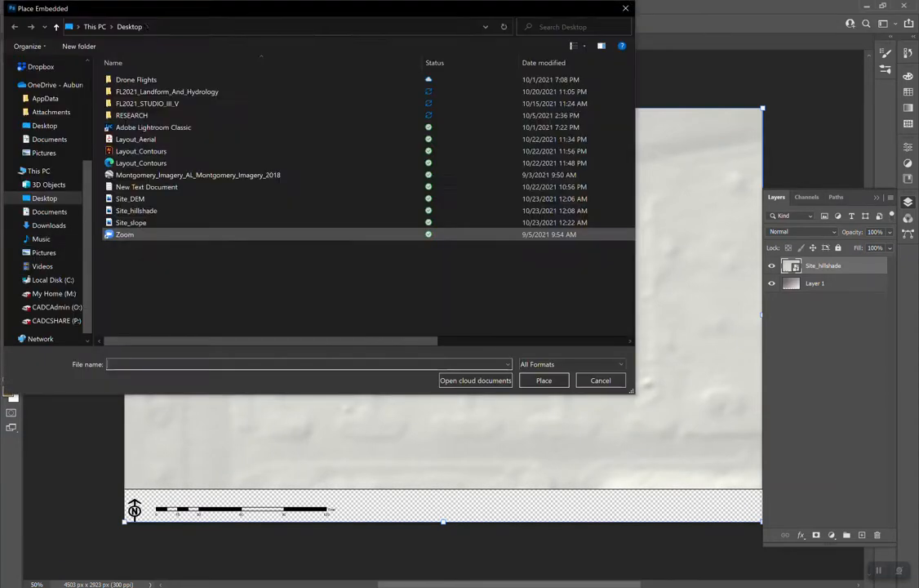
pyautogui.doubleClick(131, 222)
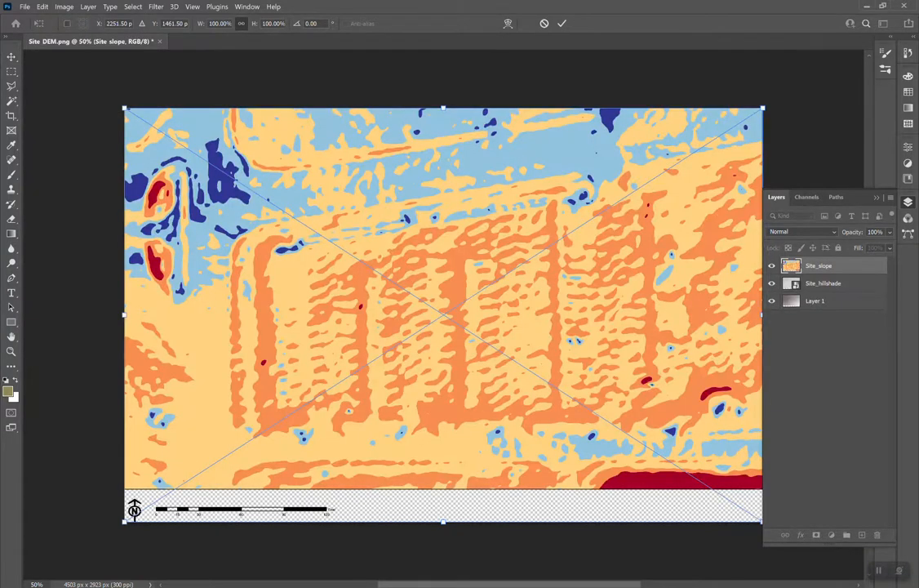
pyautogui.press('Return')
pyautogui.click(826, 392)
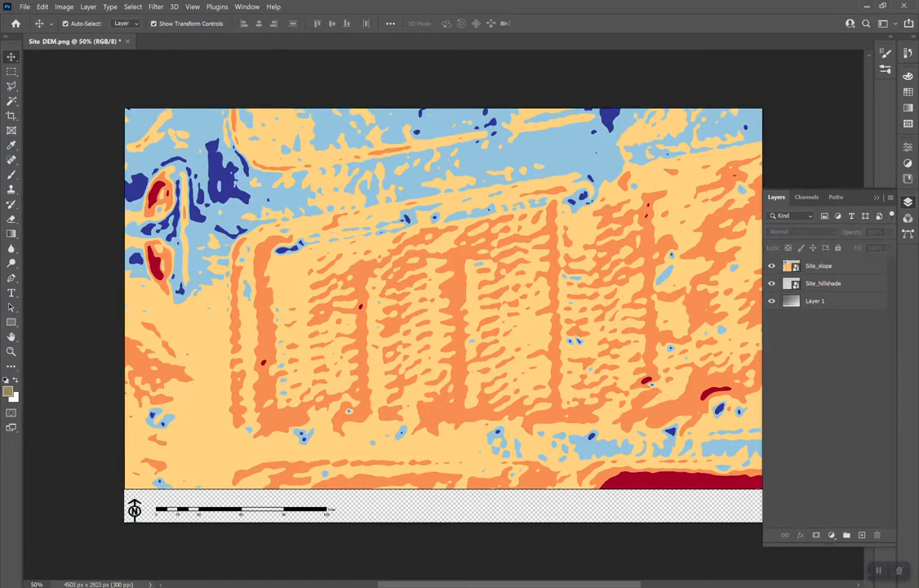
# - Toggle the visibility of the Site_slope and Site_hillshade layers to compare the three overlaid maps
pyautogui.moveTo(772, 266); pyautogui.dragTo(772, 284)
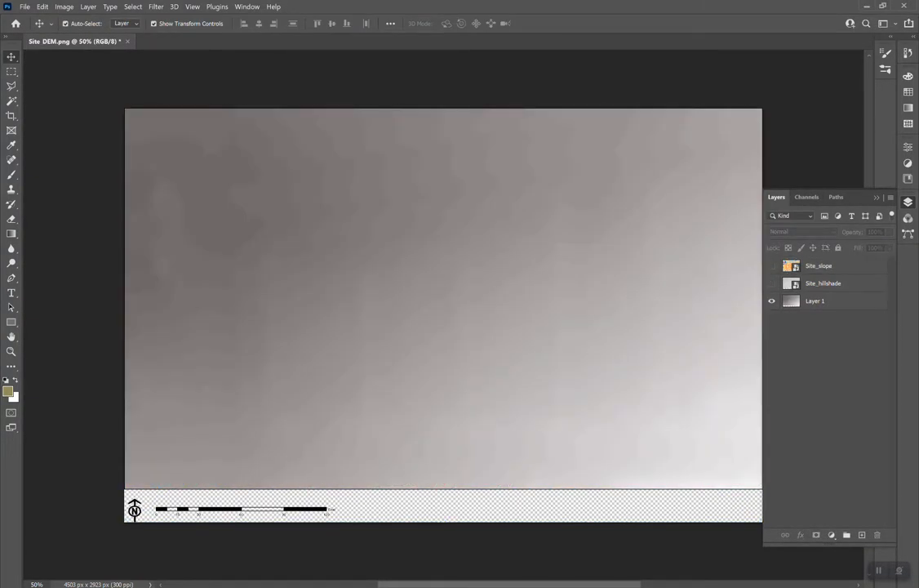
pyautogui.click(771, 284)
pyautogui.click(771, 266)
pyautogui.click(772, 265)
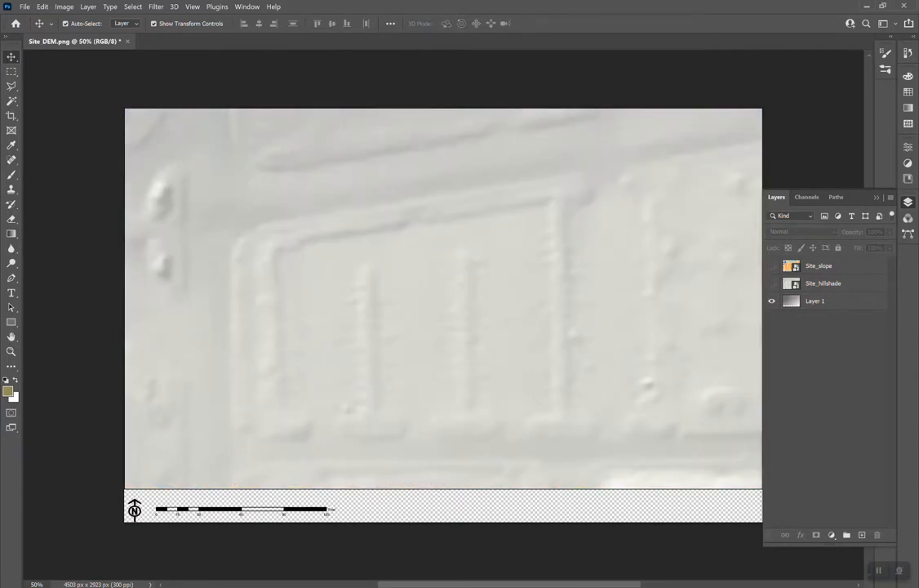
pyautogui.click(772, 284)
pyautogui.click(772, 265)
pyautogui.click(771, 284)
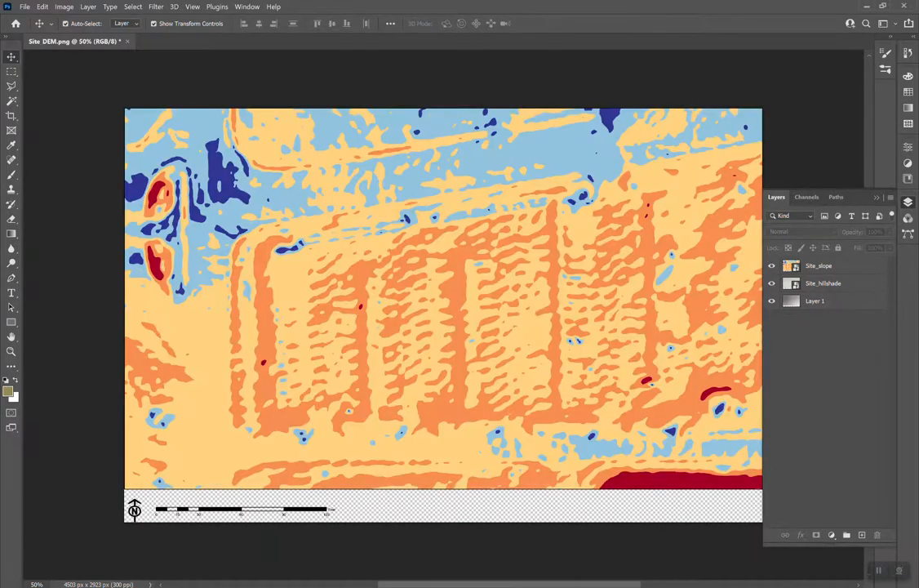
# - Crop the north arrow and scale bar strip off the lower edge of the canvas
pyautogui.click(823, 284)
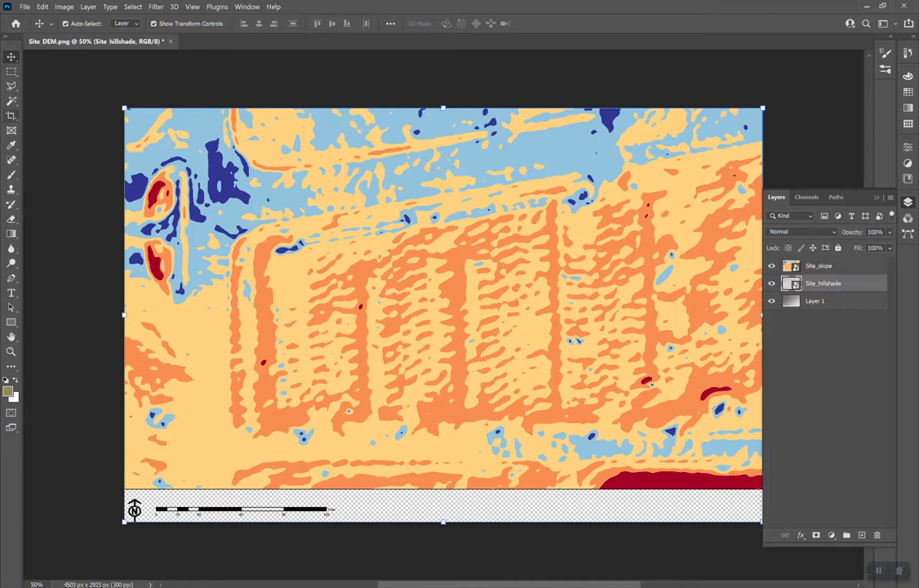
pyautogui.click(11, 116)
pyautogui.moveTo(443, 522)
pyautogui.mouseDown()
pyautogui.moveTo(445, 497)
pyautogui.moveTo(445, 505)
pyautogui.mouseUp()
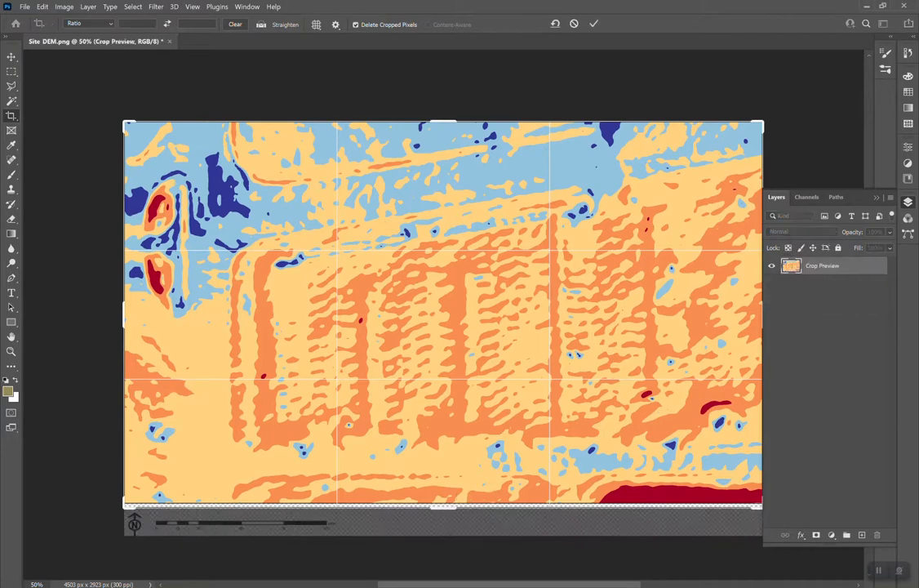
pyautogui.press('Return')
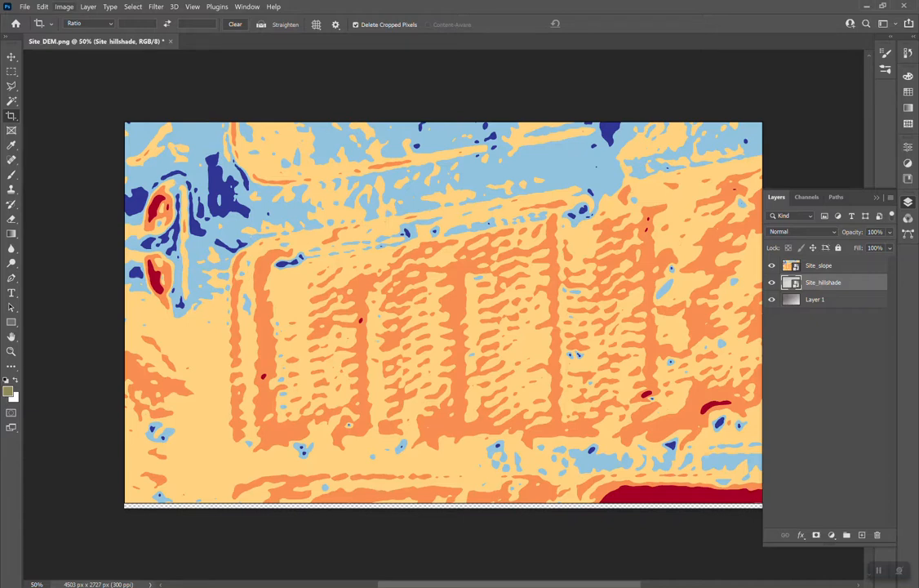
# - Trim the remaining transparent pixels from all sides of the image
pyautogui.click(64, 6)
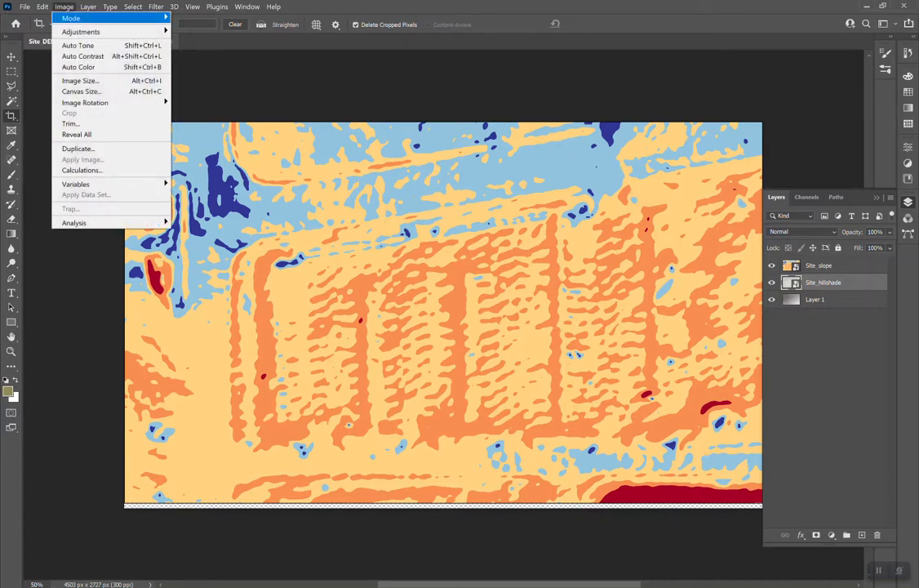
pyautogui.click(71, 123)
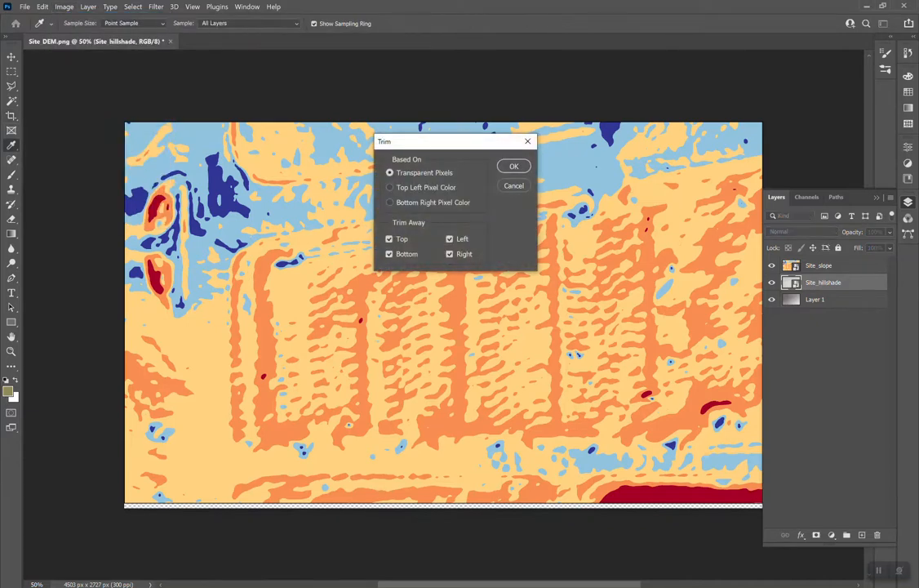
pyautogui.press('Return')
pyautogui.press('c')
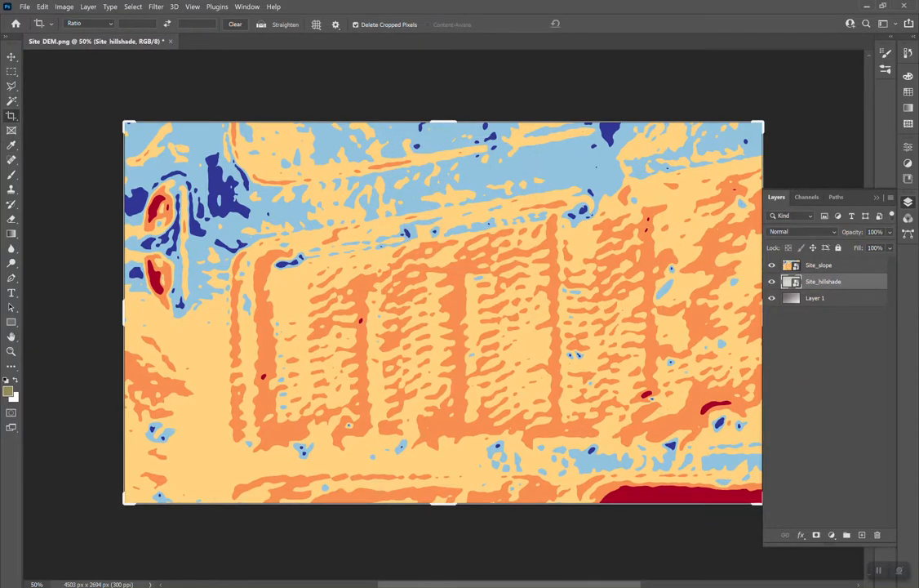
# - Hide the Site_slope layer and toggle the hillshade against the DEM, leaving the hillshade visible
pyautogui.click(772, 265)
pyautogui.click(772, 282)
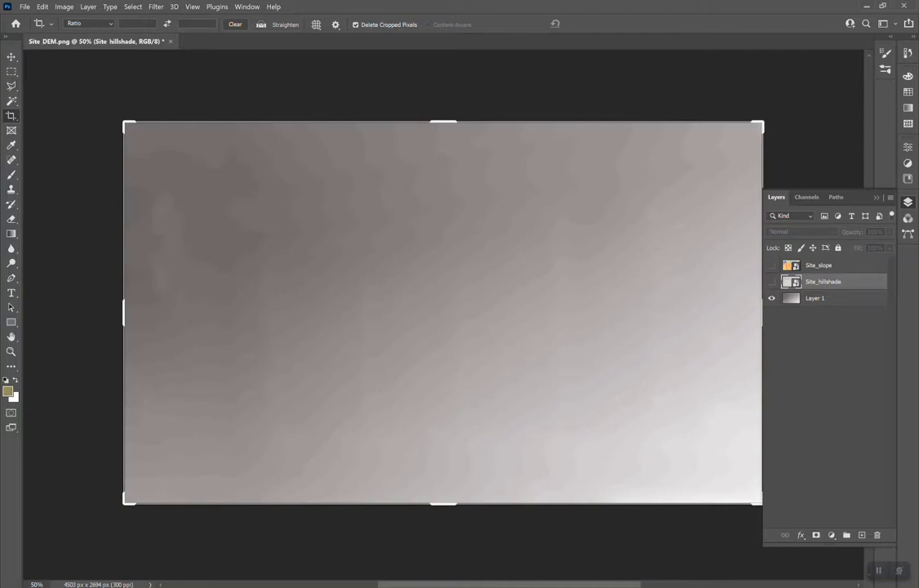
pyautogui.click(772, 282)
pyautogui.click(771, 282)
pyautogui.click(815, 298)
pyautogui.click(772, 282)
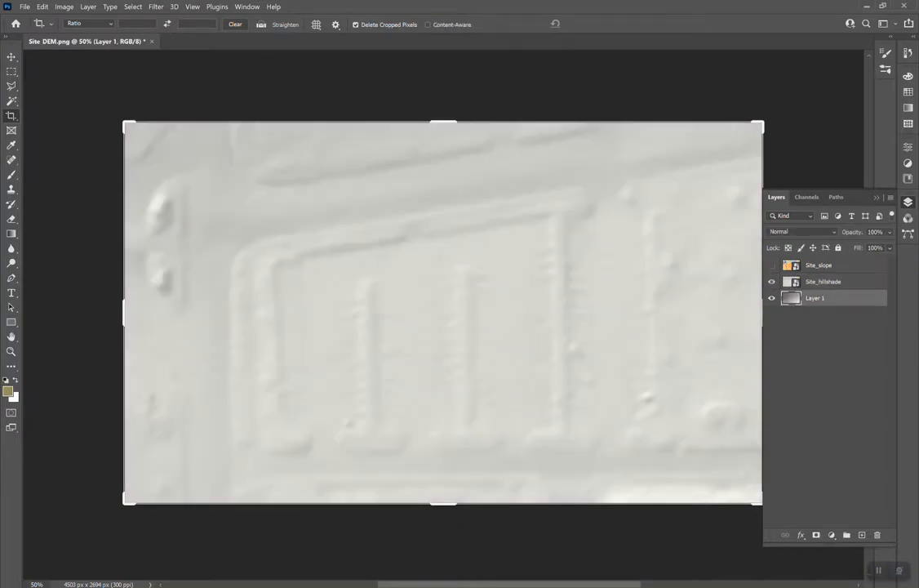
# - Set the Site_hillshade layer's blend mode to Multiply over the DEM and check the combined relief
pyautogui.click(823, 281)
pyautogui.click(802, 232)
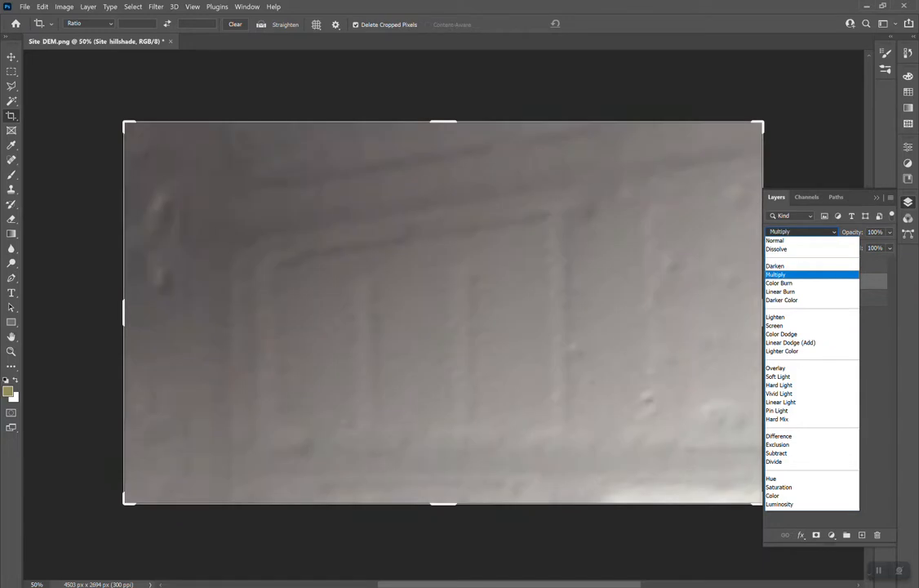
pyautogui.click(777, 275)
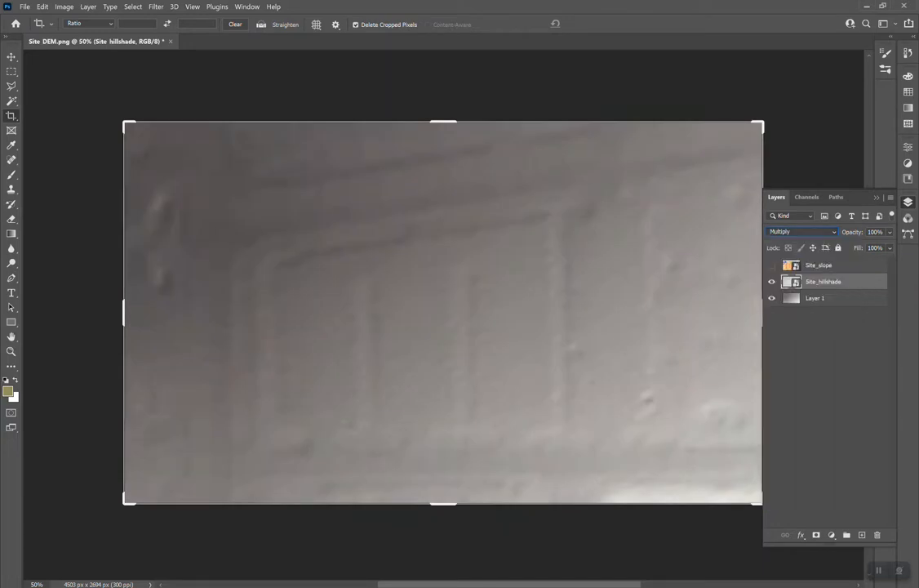
pyautogui.click(817, 367)
pyautogui.click(772, 282)
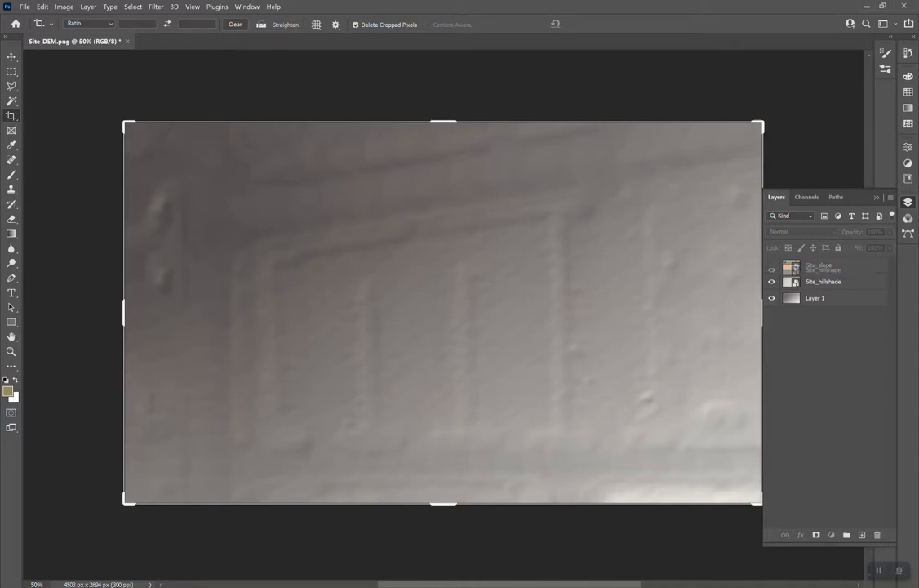
# - Add a Curves adjustment layer above Site_hillshade and shape an S-curve that raises the highlights and lowers the shadows
pyautogui.click(823, 282)
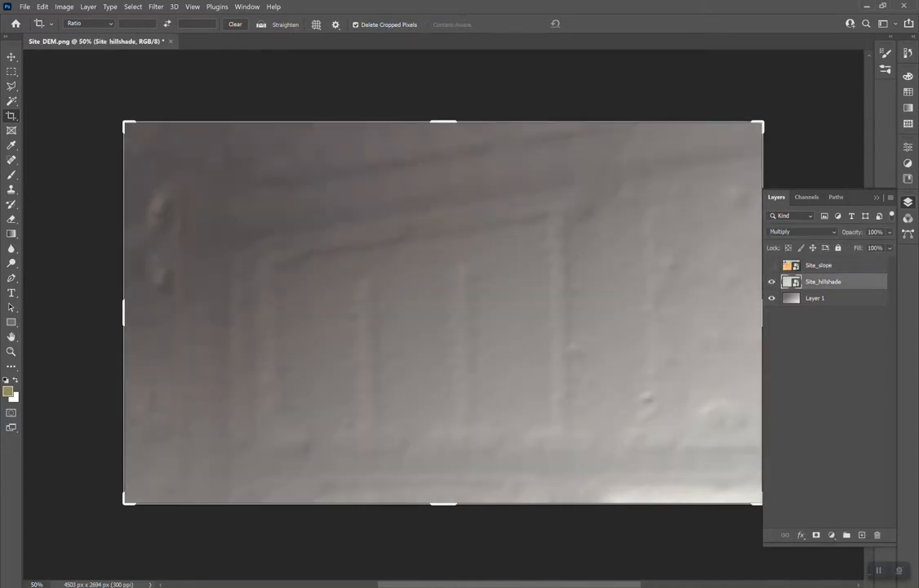
pyautogui.click(817, 298)
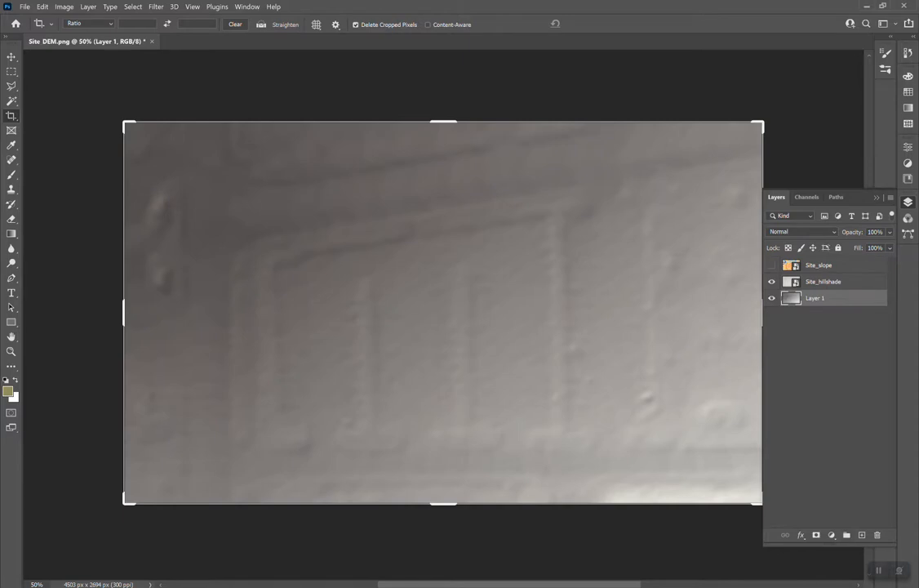
pyautogui.click(823, 282)
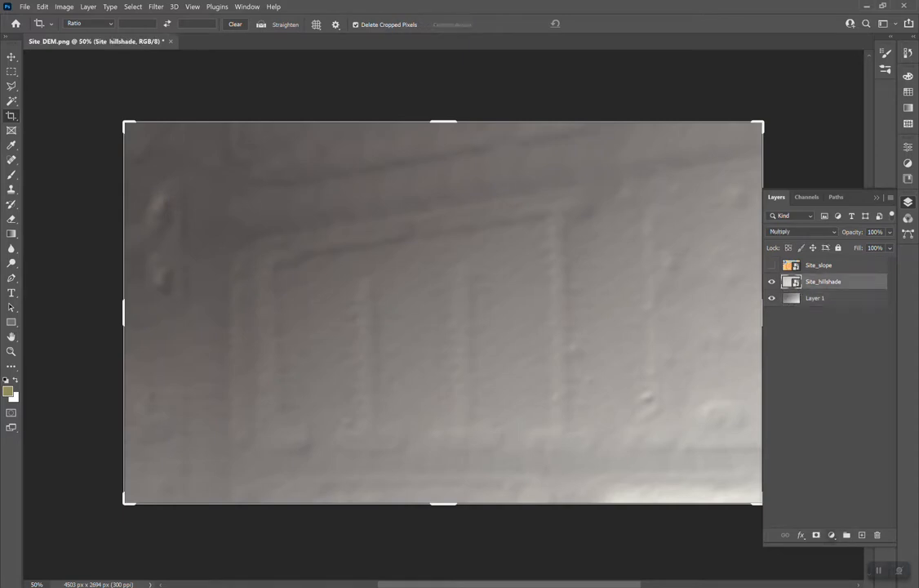
pyautogui.click(831, 535)
pyautogui.click(837, 390)
pyautogui.moveTo(824, 259); pyautogui.dragTo(811, 278)
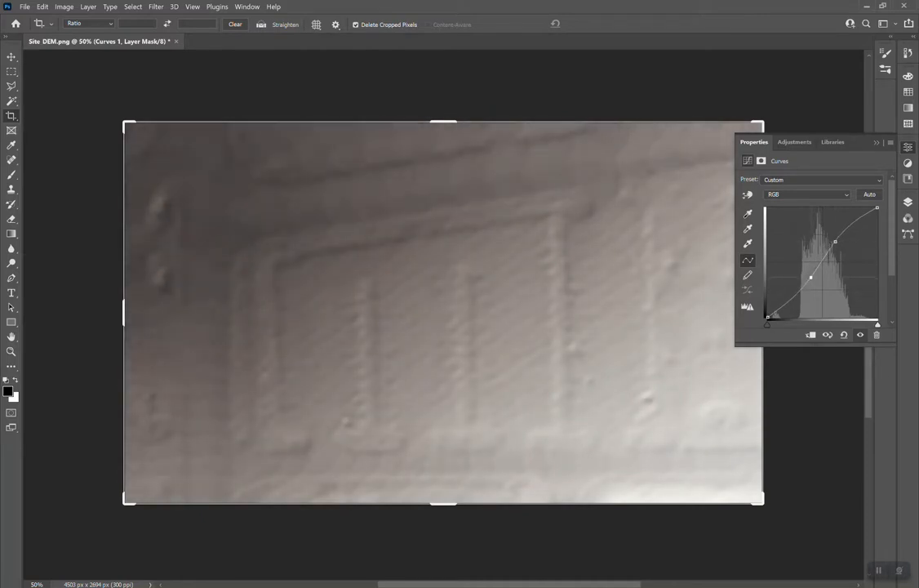
# - Fine-tune the highlight point of the Curves 1 adjustment and compare the relief with Curves 1 and Layer 1 toggled off and on
pyautogui.moveTo(836, 242); pyautogui.dragTo(838, 241)
pyautogui.click(908, 202)
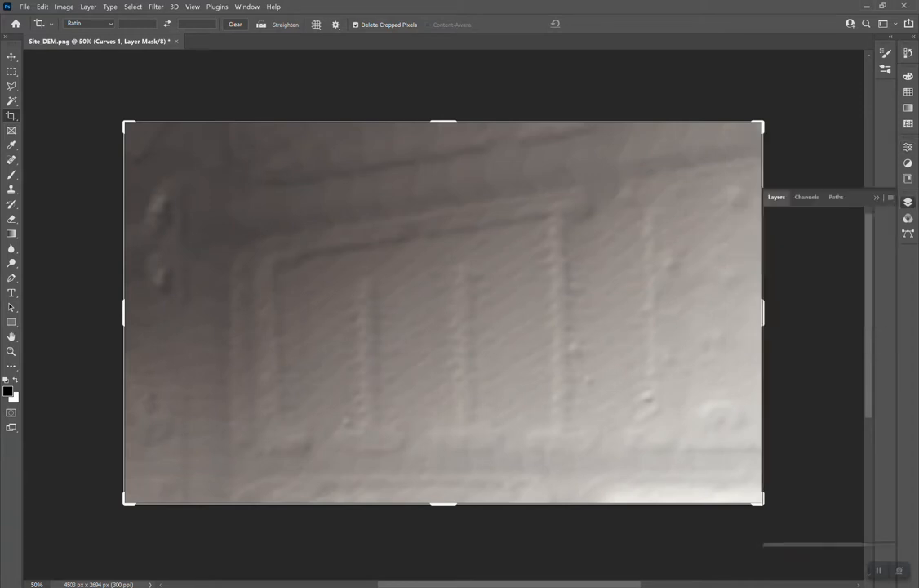
pyautogui.click(829, 392)
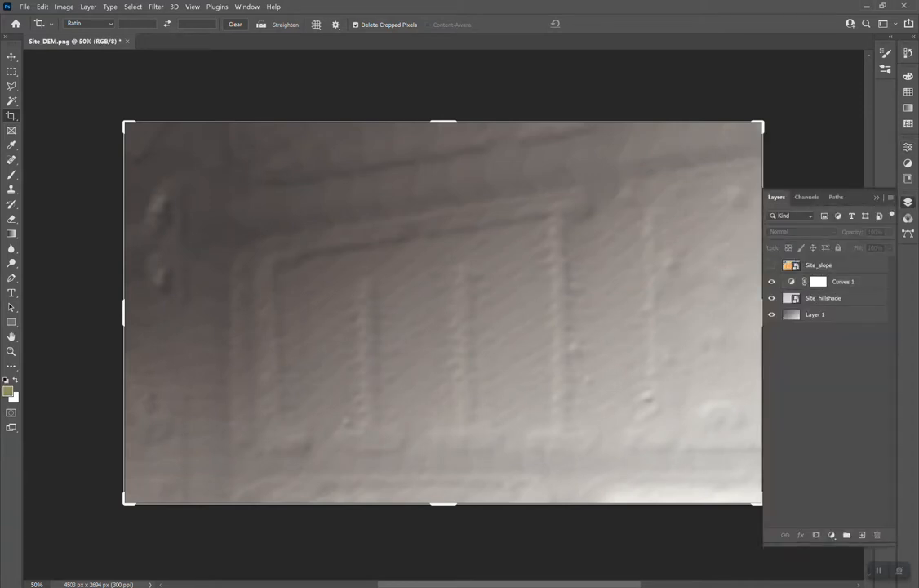
pyautogui.click(771, 280)
pyautogui.click(772, 281)
pyautogui.click(771, 314)
pyautogui.click(772, 314)
# - Add a Black & White adjustment layer above Curves 1 with the Default preset
pyautogui.click(844, 282)
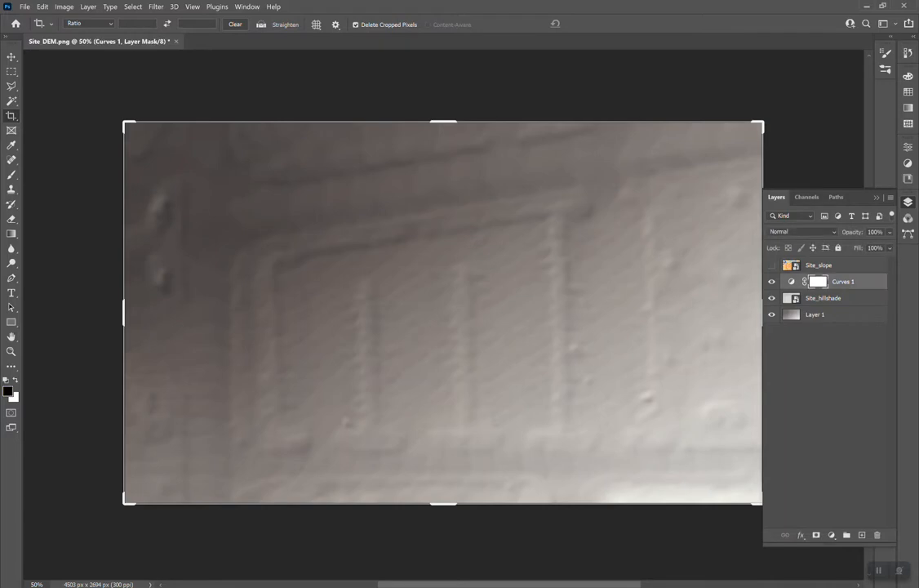
pyautogui.click(832, 535)
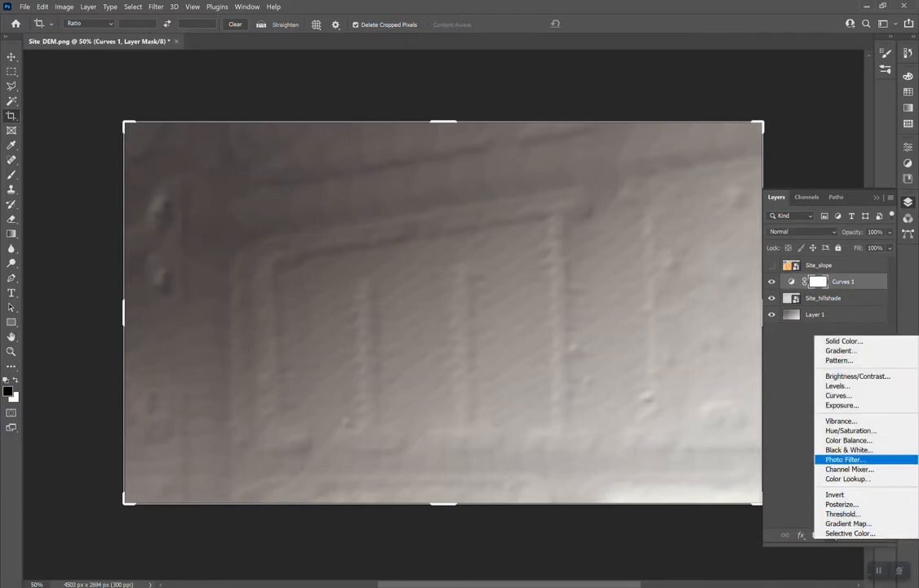
pyautogui.click(850, 450)
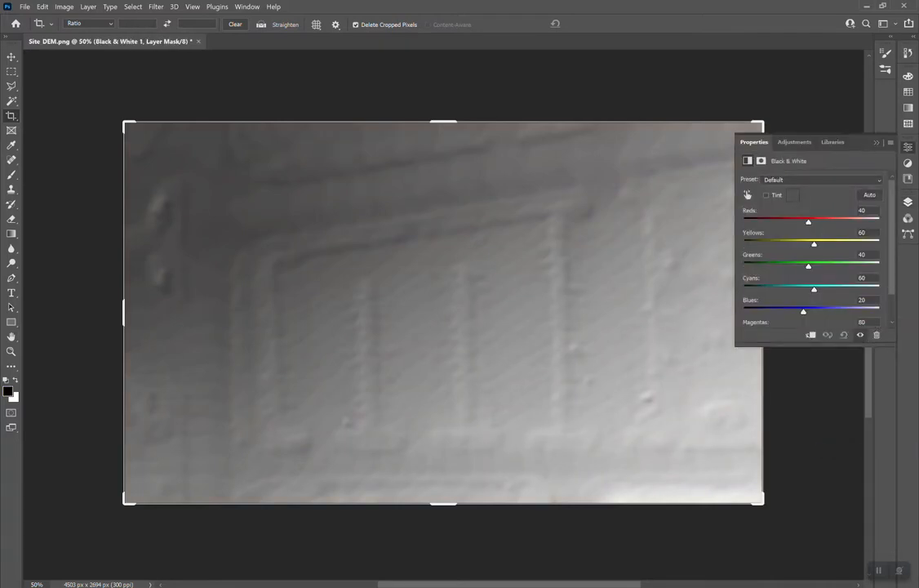
pyautogui.click(909, 202)
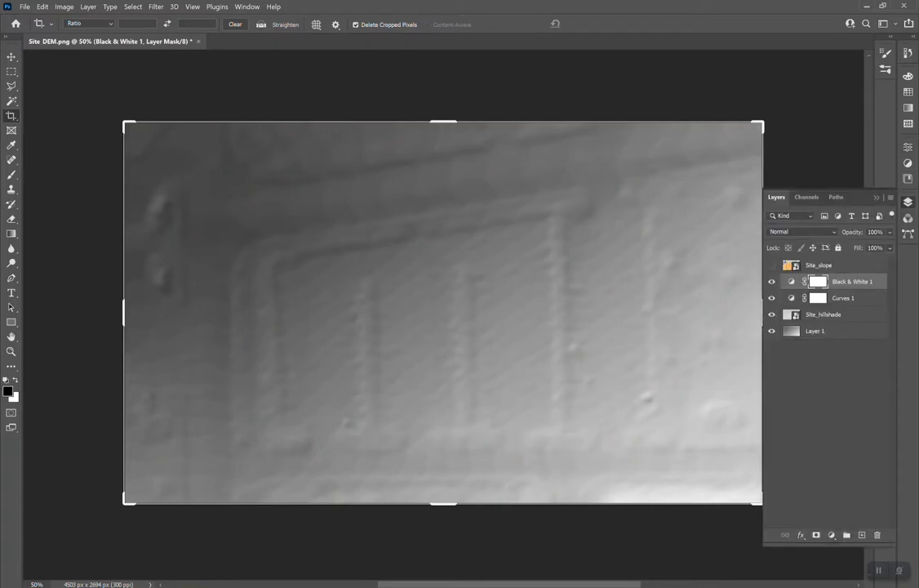
pyautogui.click(908, 201)
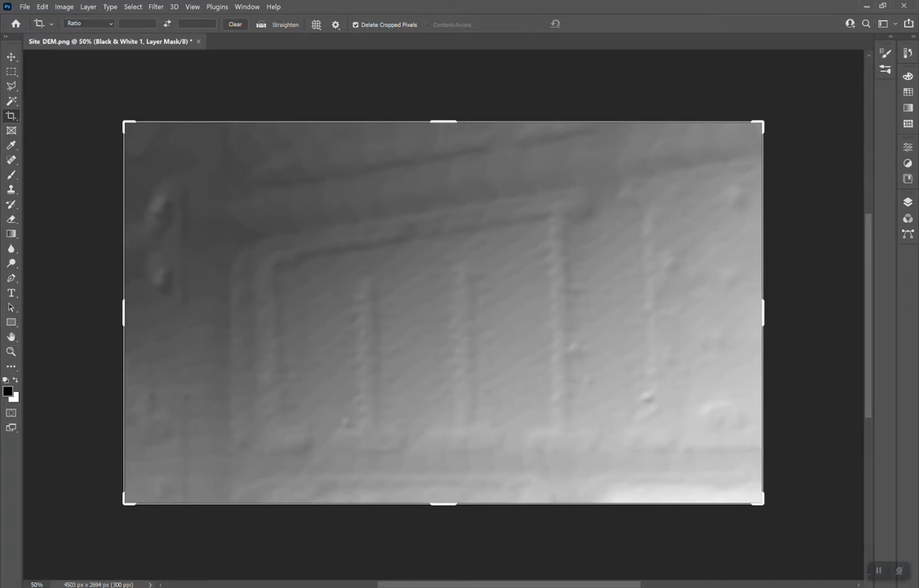
# - Start an Export As of the grayscale DEM composite and set the format to JPG
pyautogui.click(24, 6)
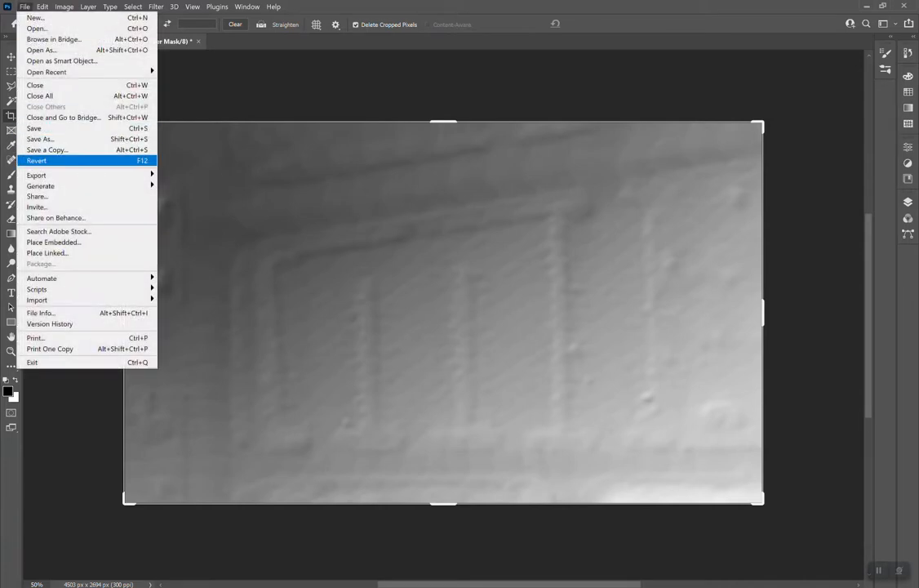
pyautogui.press('Right')
pyautogui.press('Down')
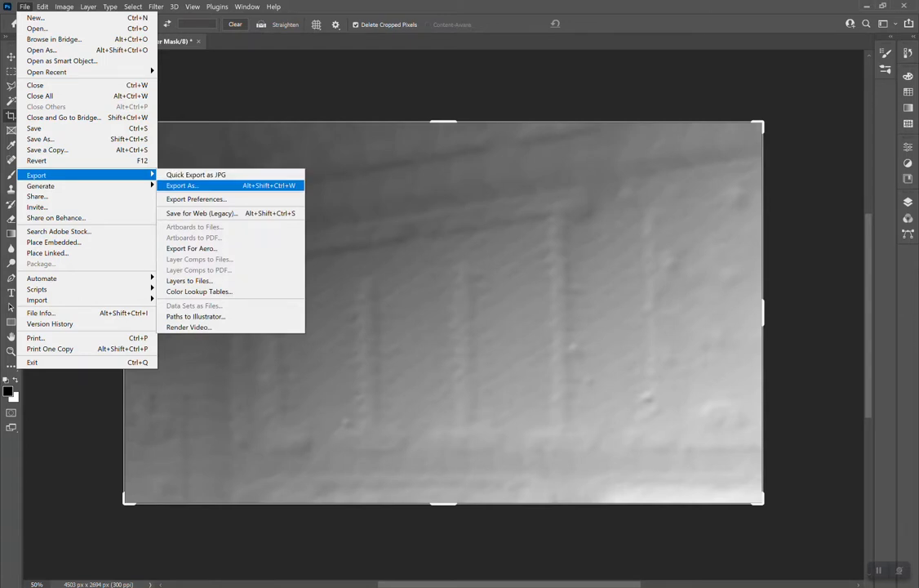
pyautogui.press('Return')
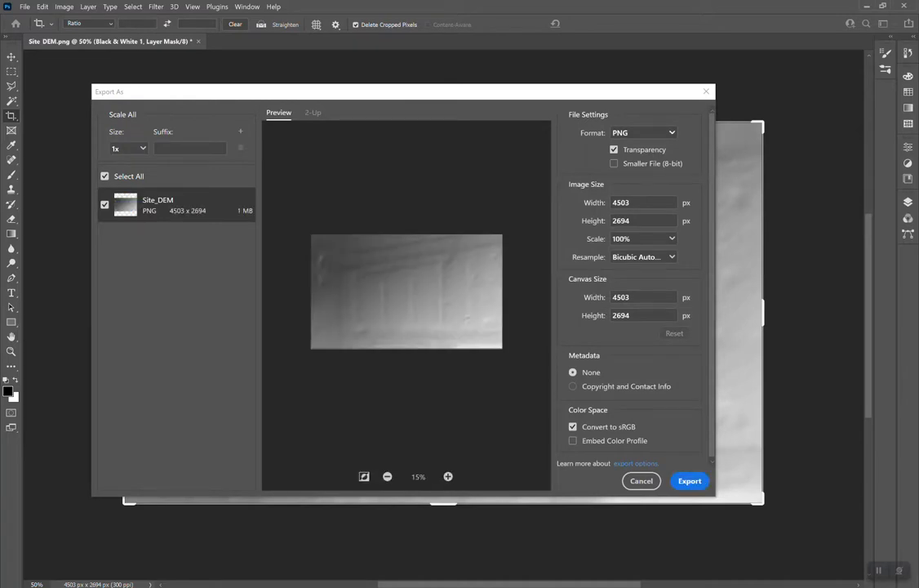
pyautogui.click(645, 133)
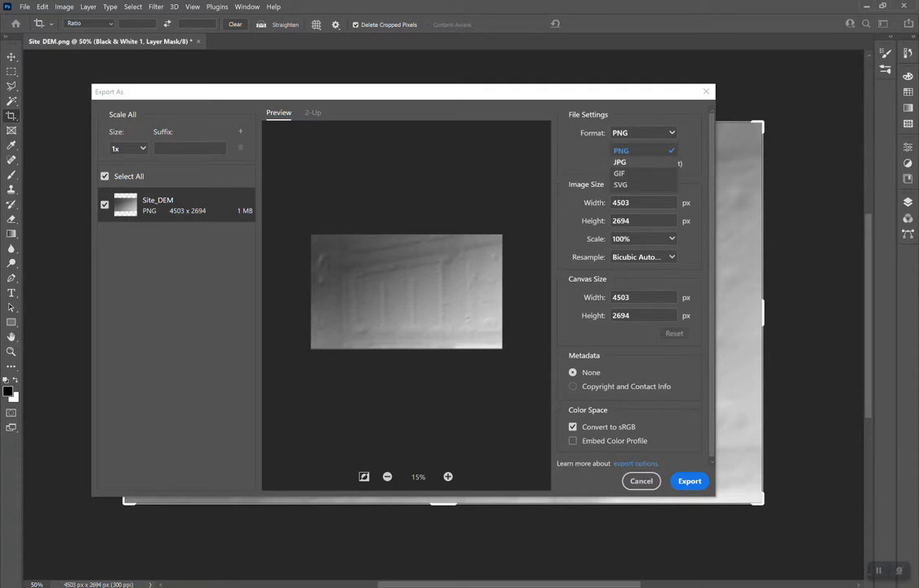
pyautogui.click(620, 162)
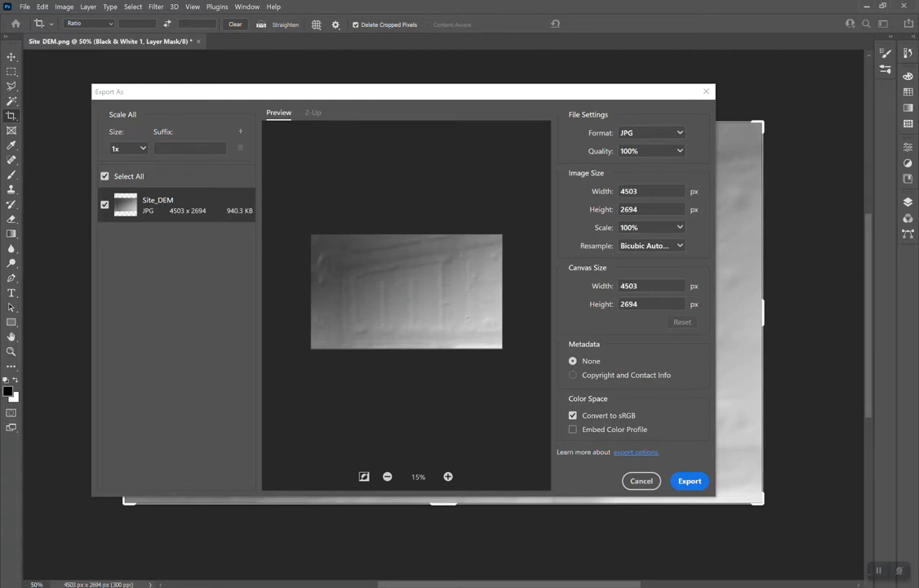
# - Export the image to the Desktop under the file name Site_DEM_withhillshade
pyautogui.click(690, 481)
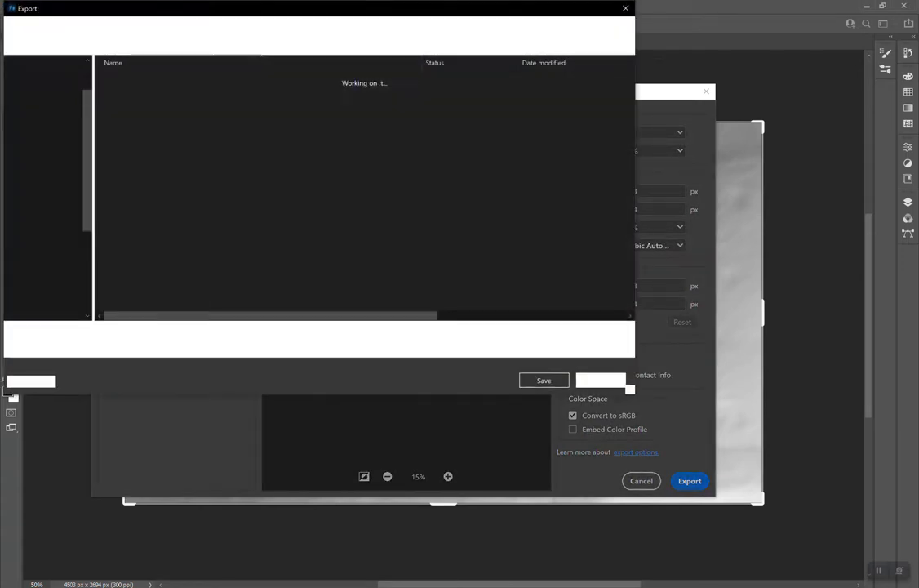
pyautogui.click(108, 333)
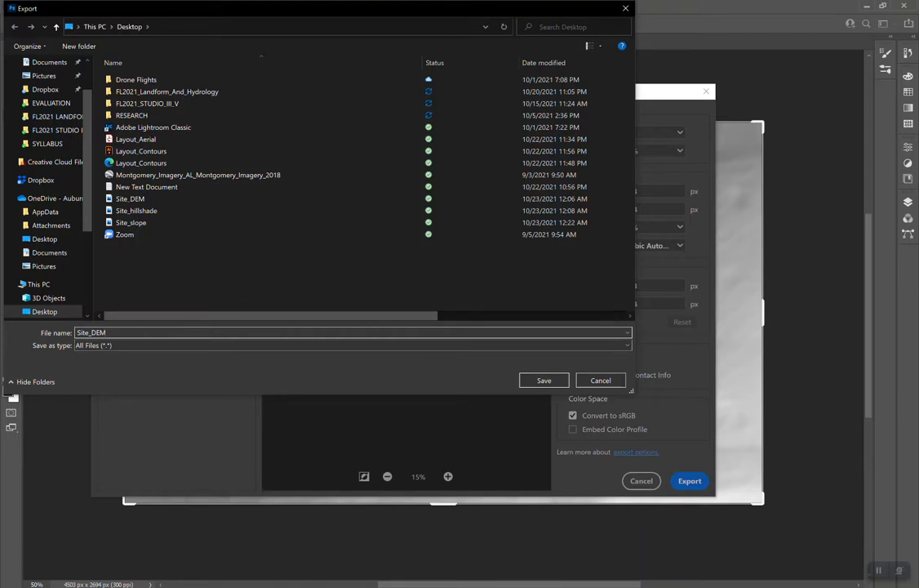
pyautogui.write('_')
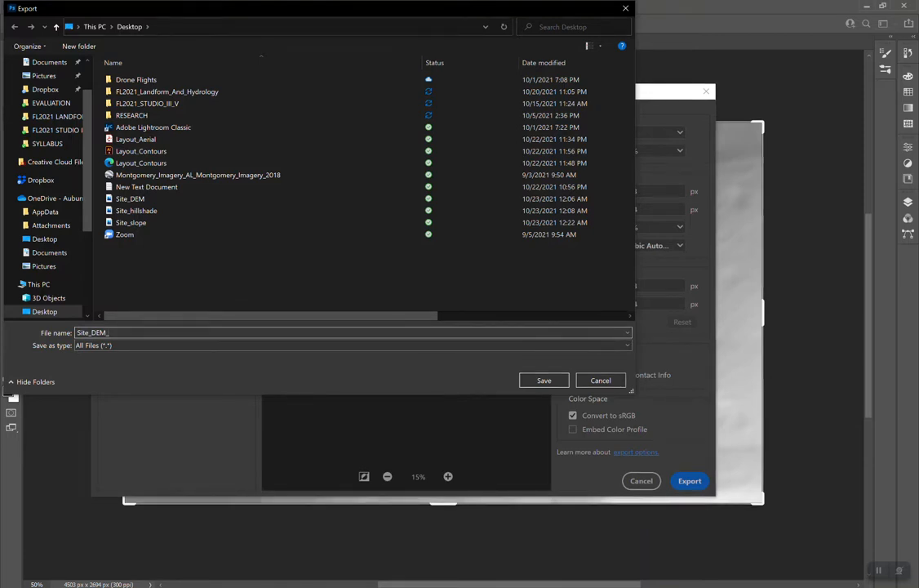
pyautogui.write('withhillshade')
pyautogui.press('Return')
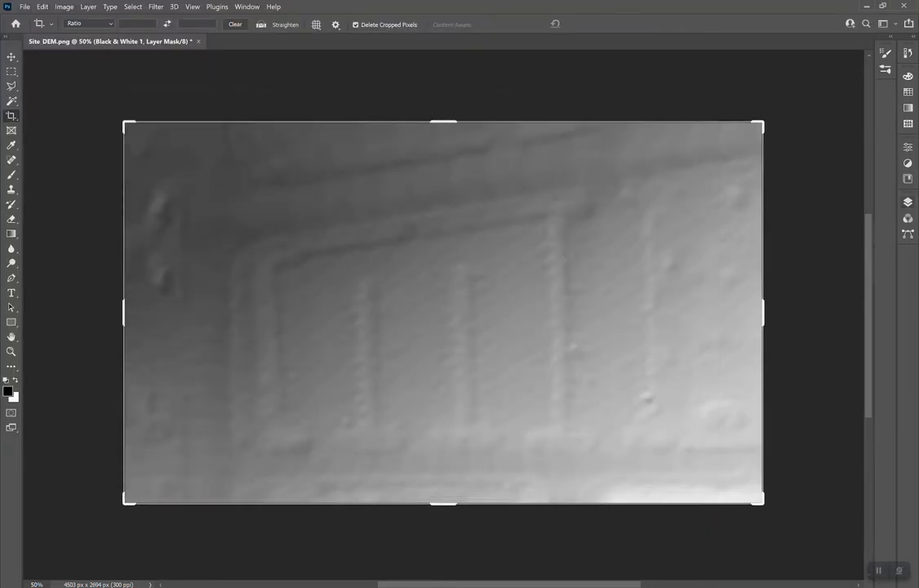
# - Make the Site_slope layer visible above the adjustment layers and select it
pyautogui.press('F7')
pyautogui.click(771, 265)
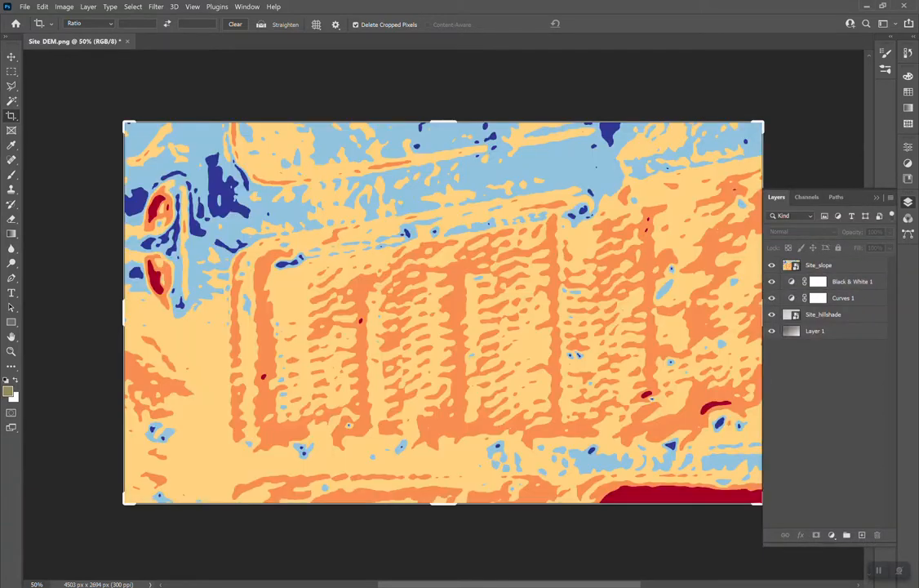
pyautogui.click(819, 265)
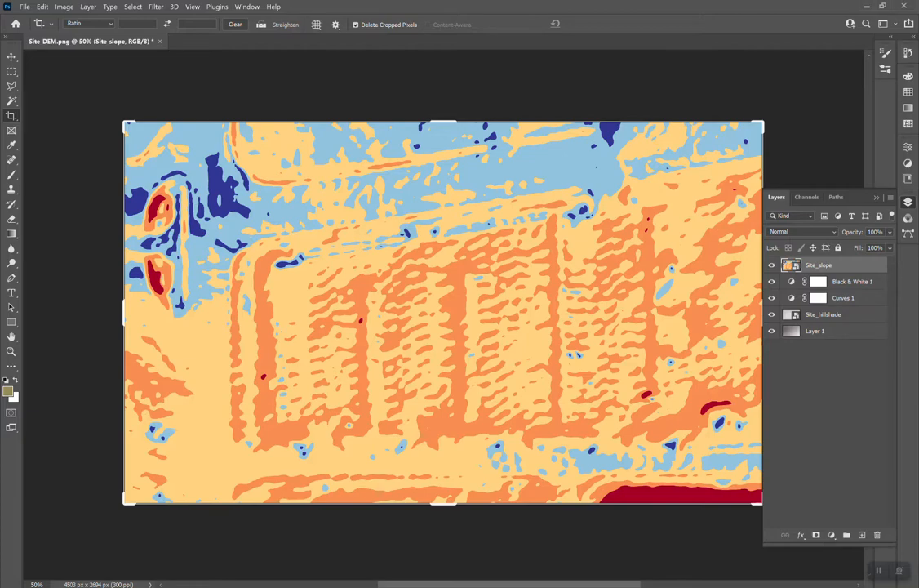
# - Preview different blend modes on the Site_slope layer, including Multiply, and set it to Overlay
pyautogui.click(800, 232)
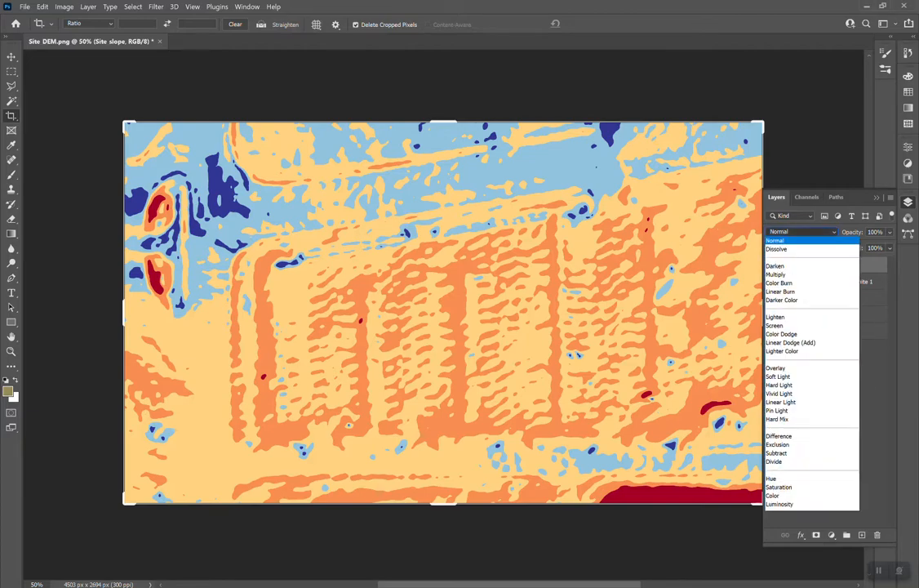
pyautogui.press('Down')
pyautogui.press('Up')
pyautogui.press('Down')
pyautogui.press('Down')
pyautogui.press('Up')
pyautogui.press('Up')
pyautogui.press('Up')
pyautogui.press('Up')
pyautogui.press('Up')
pyautogui.press('Up')
pyautogui.press('Up')
pyautogui.press('Up')
pyautogui.press('Up')
pyautogui.press('Up')
pyautogui.press('Up')
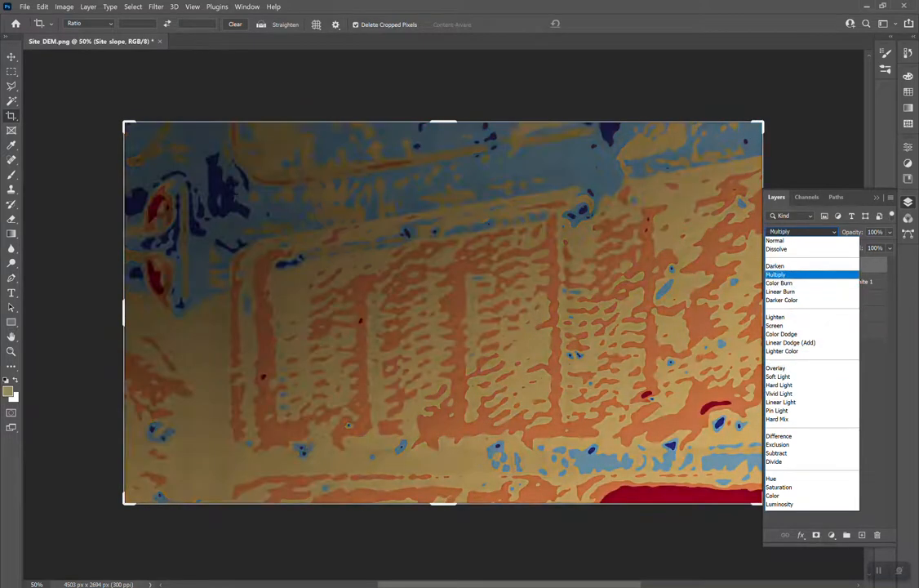
pyautogui.press('Down')
pyautogui.press('Down')
pyautogui.press('Down')
pyautogui.press('Down')
pyautogui.press('Down')
pyautogui.press('Down')
pyautogui.press('Down')
pyautogui.press('Down')
pyautogui.press('Down')
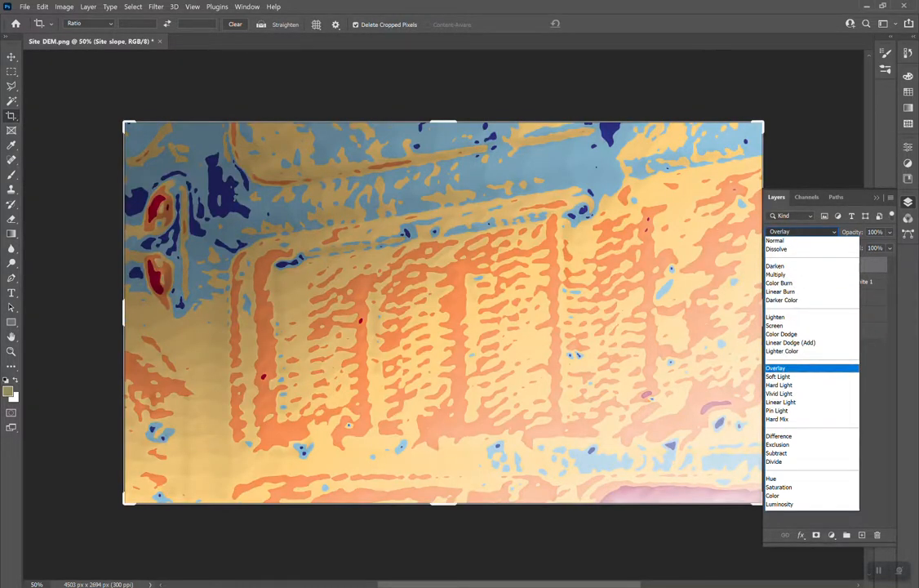
pyautogui.press('Return')
pyautogui.click(819, 388)
# - Move the Site_hillshade layer above Site_slope and toggle both layers off and on to compare the blend
pyautogui.click(772, 314)
pyautogui.click(772, 314)
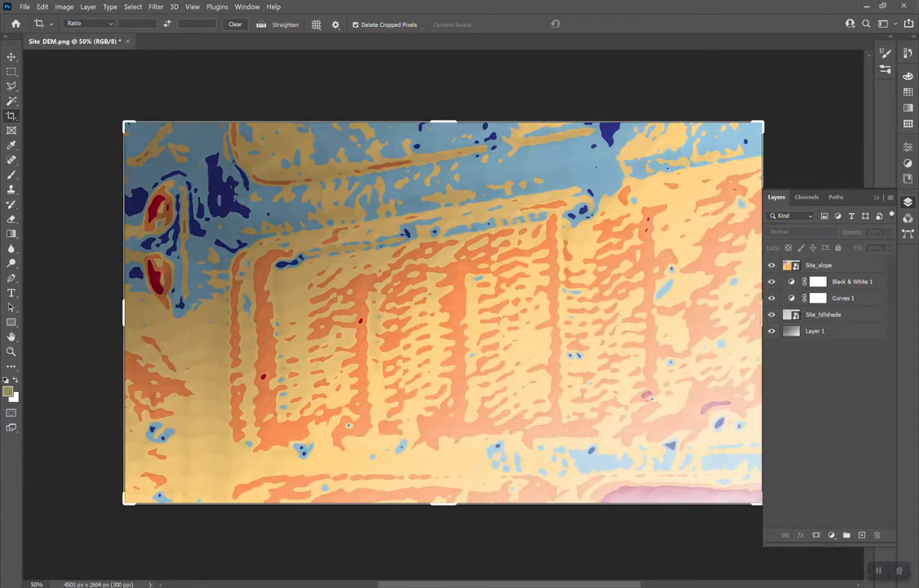
pyautogui.moveTo(823, 315); pyautogui.dragTo(823, 260)
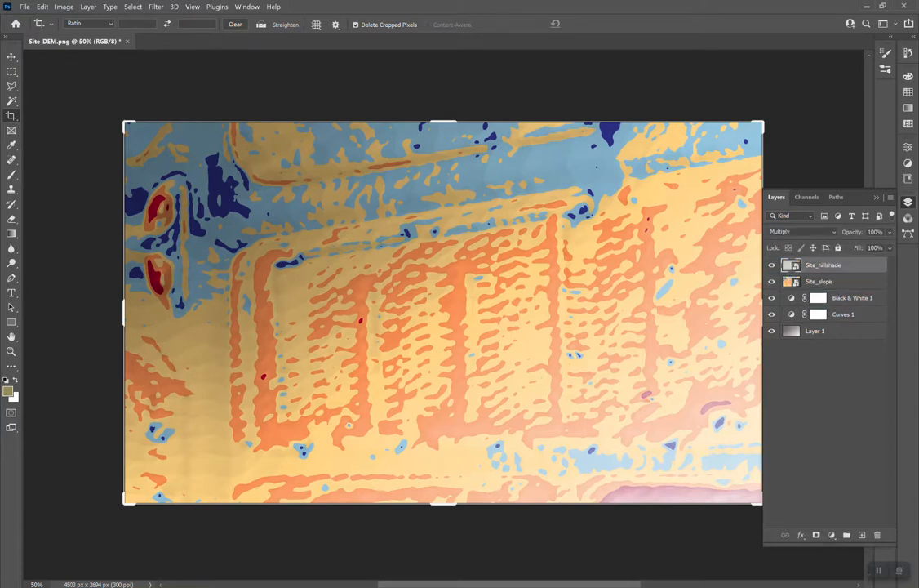
pyautogui.click(772, 265)
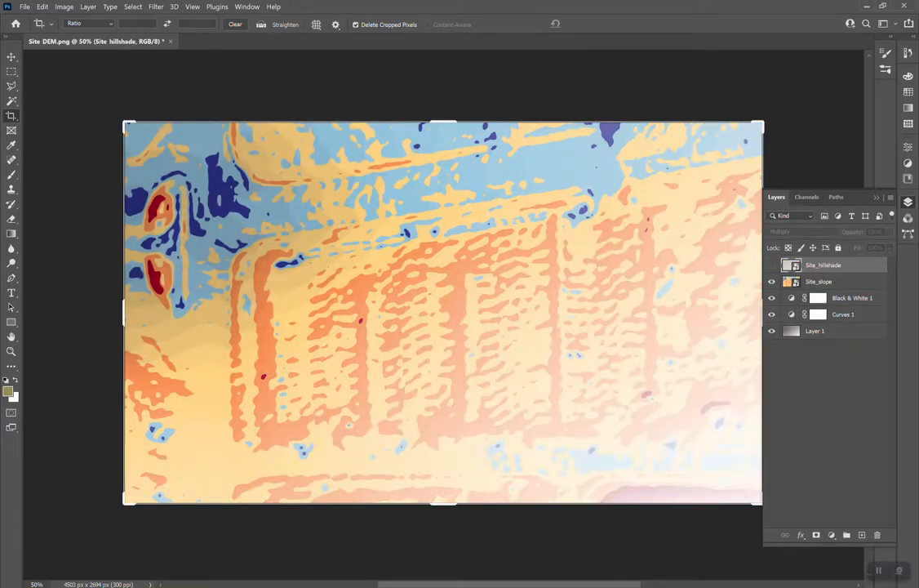
pyautogui.click(771, 282)
pyautogui.click(772, 282)
pyautogui.click(772, 265)
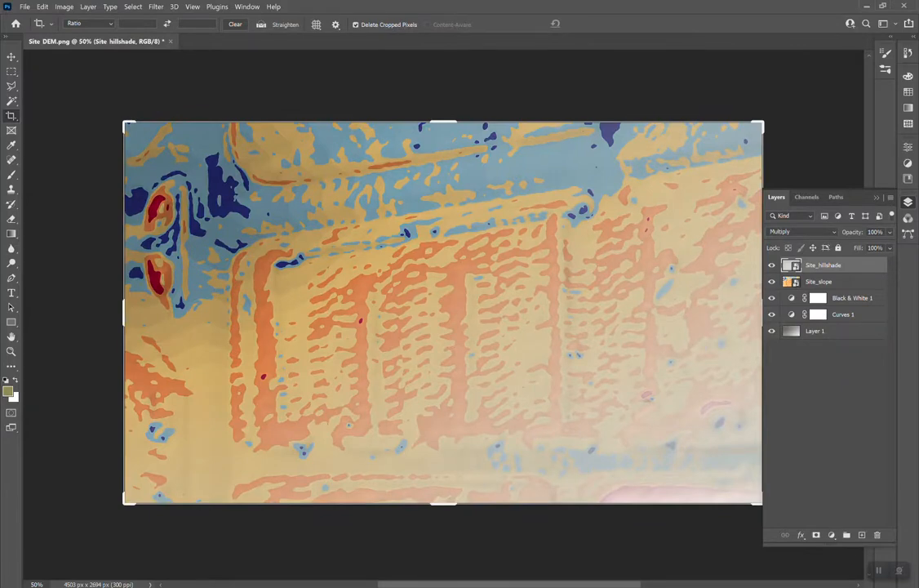
# - Hide the Black & White 1, Curves 1 and Layer 1 layers and toggle Site_hillshade over the slope map
pyautogui.click(772, 298)
pyautogui.click(772, 314)
pyautogui.click(772, 331)
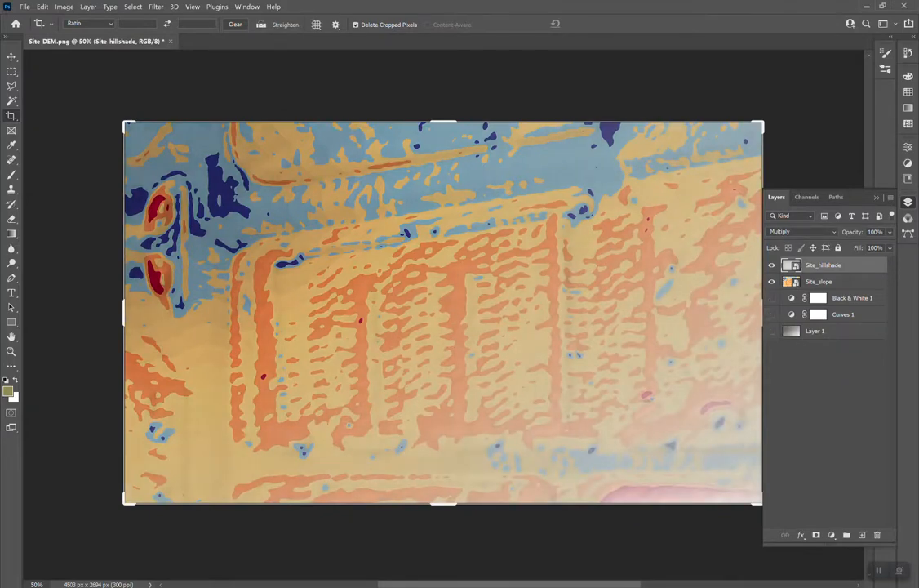
pyautogui.click(772, 266)
pyautogui.click(771, 265)
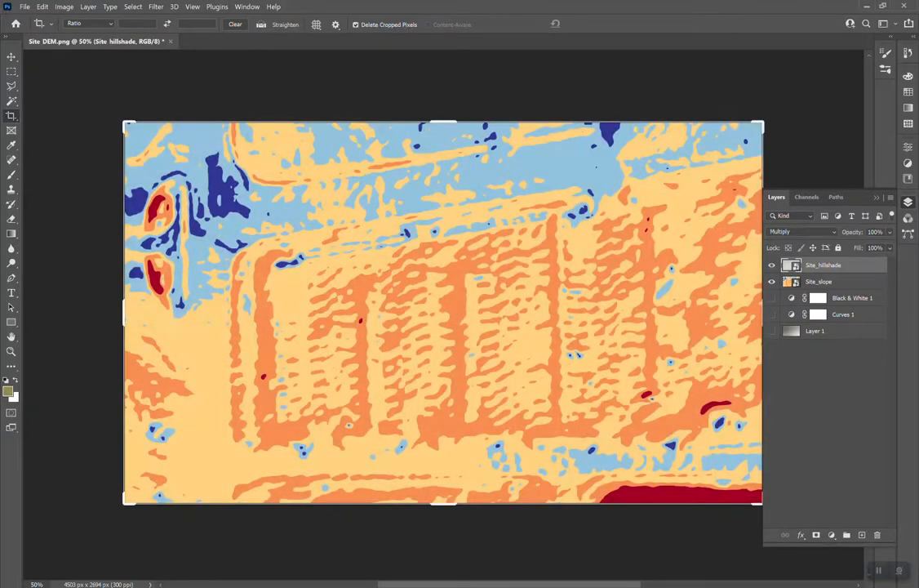
pyautogui.click(772, 266)
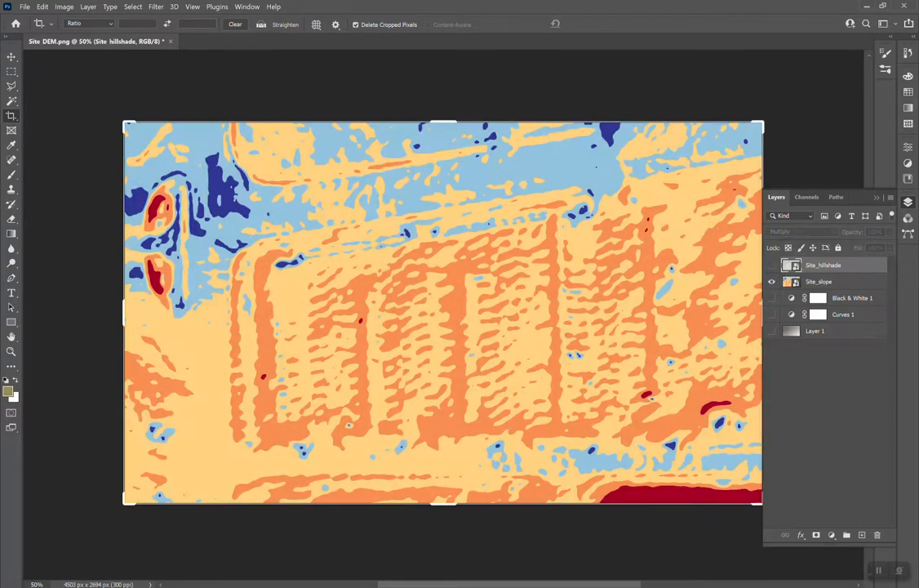
# - Set the Site_slope layer's blend mode to Normal and compare it with the Site_hillshade layer shown and hidden
pyautogui.click(820, 282)
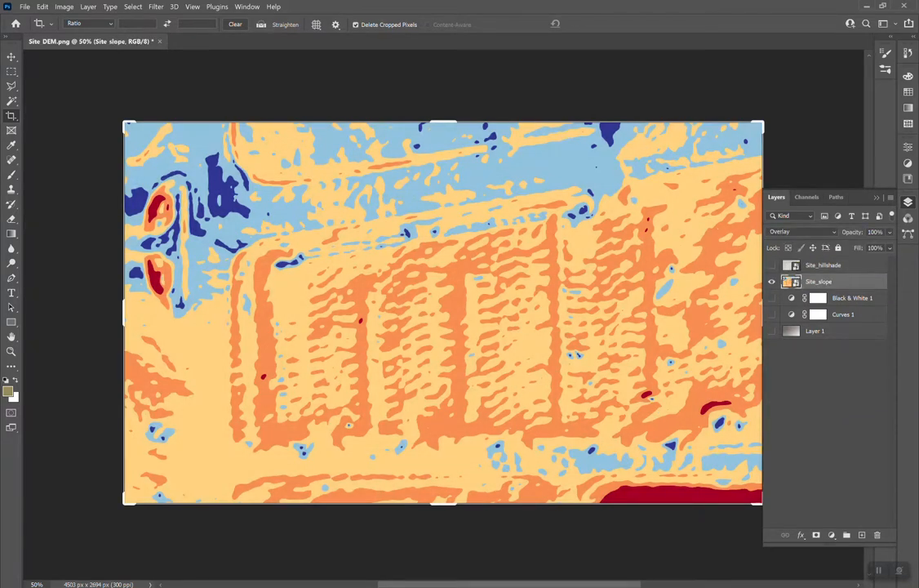
pyautogui.click(800, 231)
pyautogui.click(784, 240)
pyautogui.click(772, 265)
pyautogui.click(823, 266)
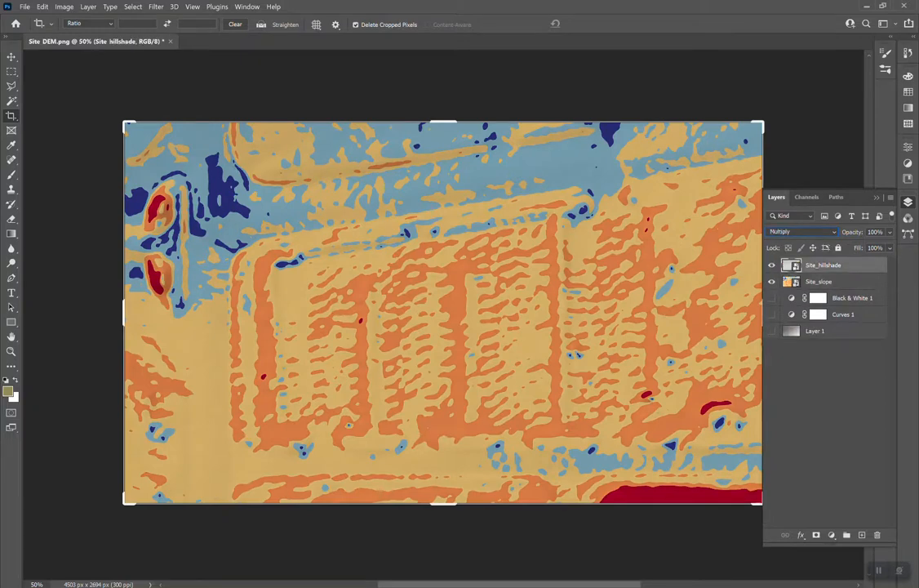
pyautogui.click(772, 266)
pyautogui.click(772, 265)
pyautogui.click(825, 392)
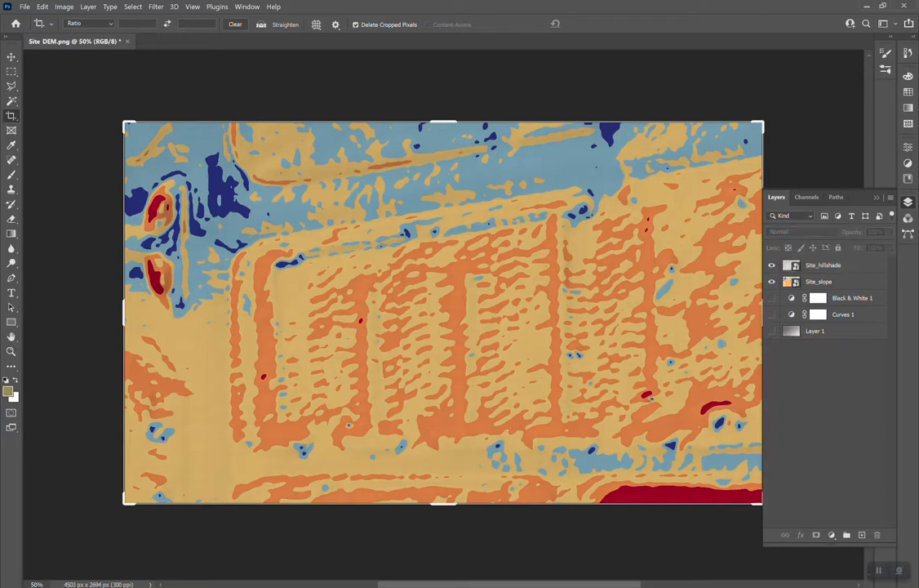
# - Add a Curves adjustment layer above Site_hillshade and raise the curve's upper midtones slightly to brighten the slope composite
pyautogui.click(823, 266)
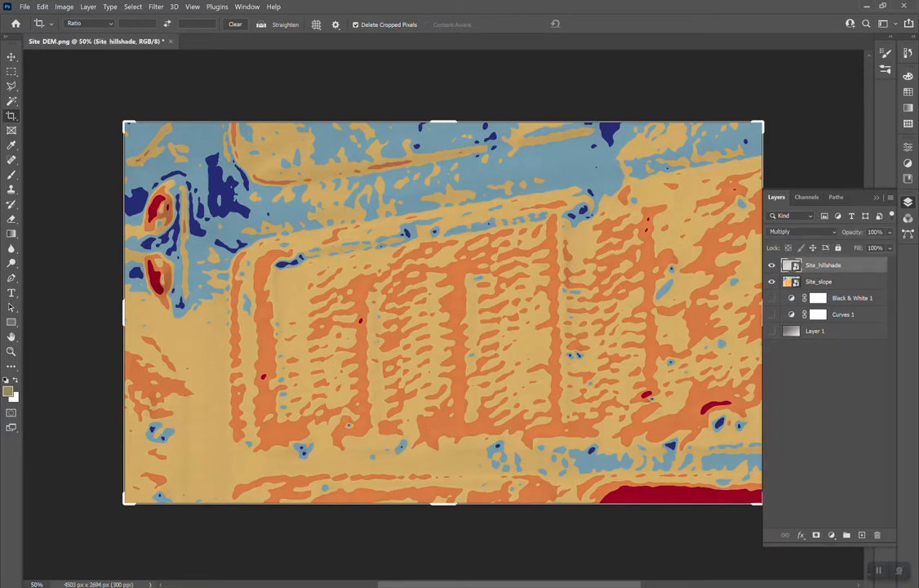
pyautogui.click(831, 535)
pyautogui.click(842, 393)
pyautogui.moveTo(829, 254); pyautogui.dragTo(834, 245)
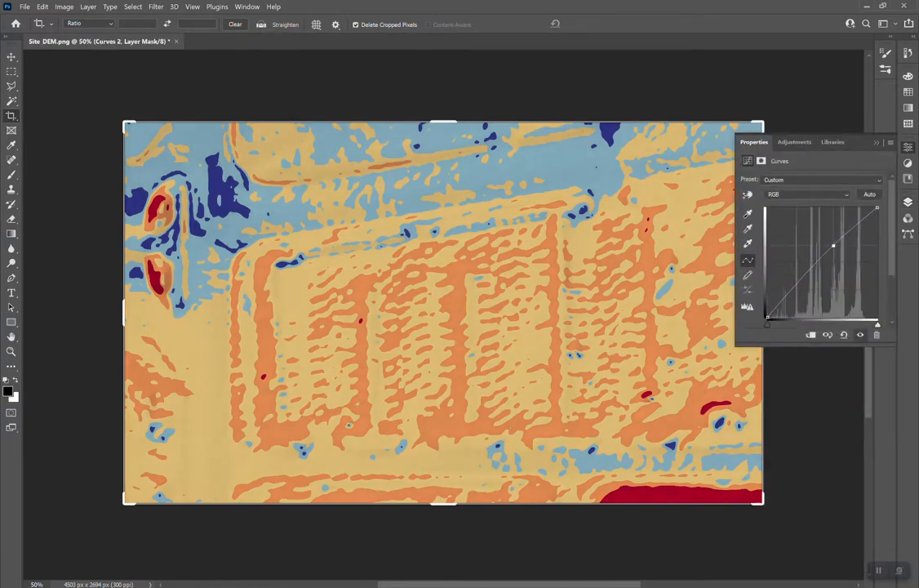
pyautogui.click(877, 143)
# - Export the slope-hillshade composite as a JPG named Site_SLOPE_withhillshade on the Desktop
pyautogui.click(25, 6)
pyautogui.moveTo(90, 174)
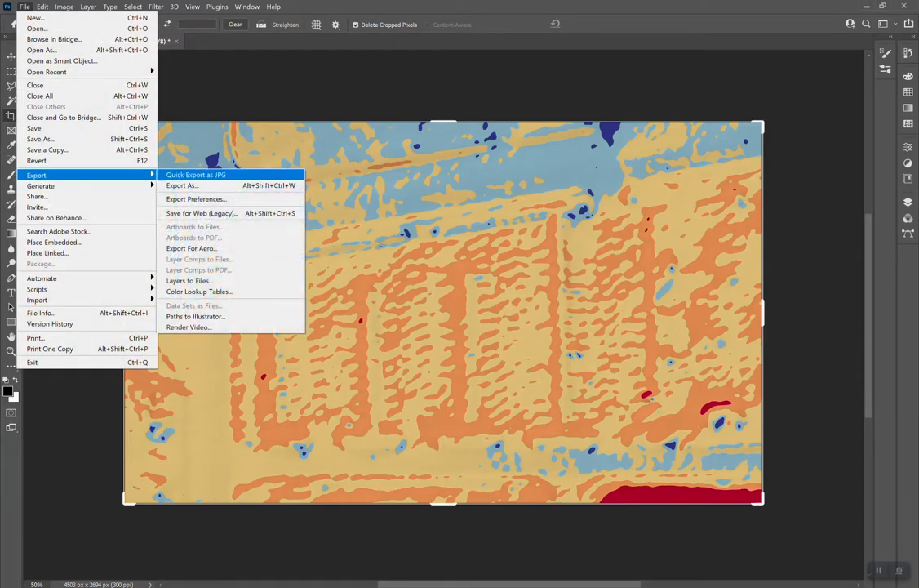
pyautogui.click(182, 186)
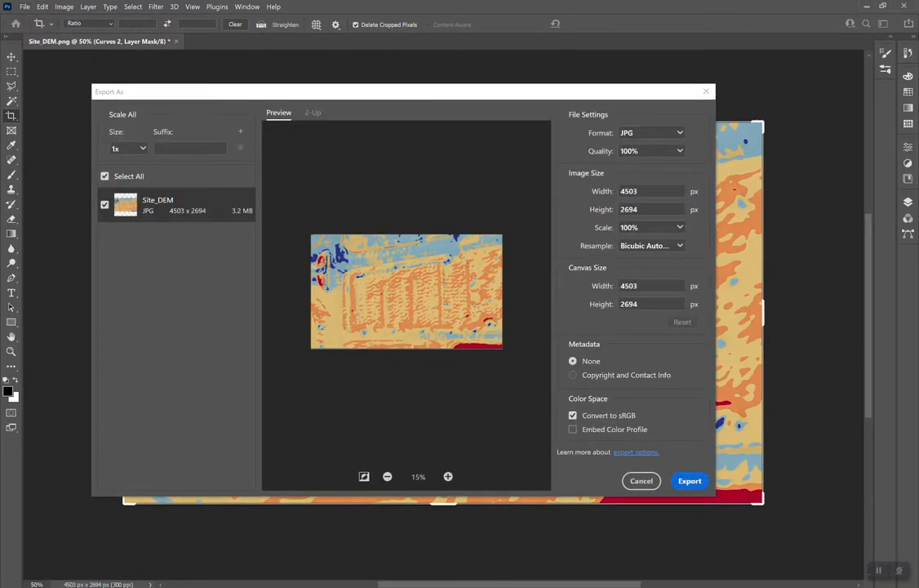
pyautogui.click(690, 481)
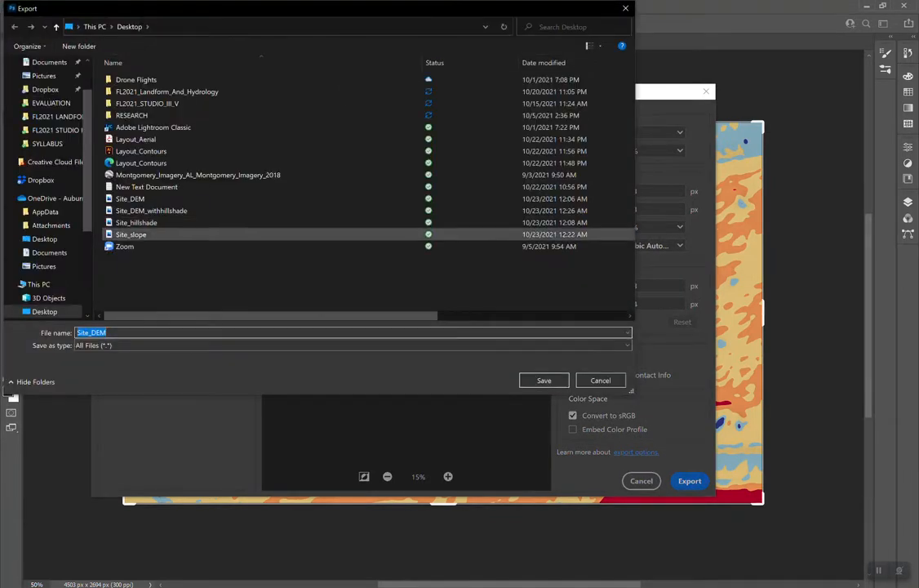
pyautogui.click(151, 211)
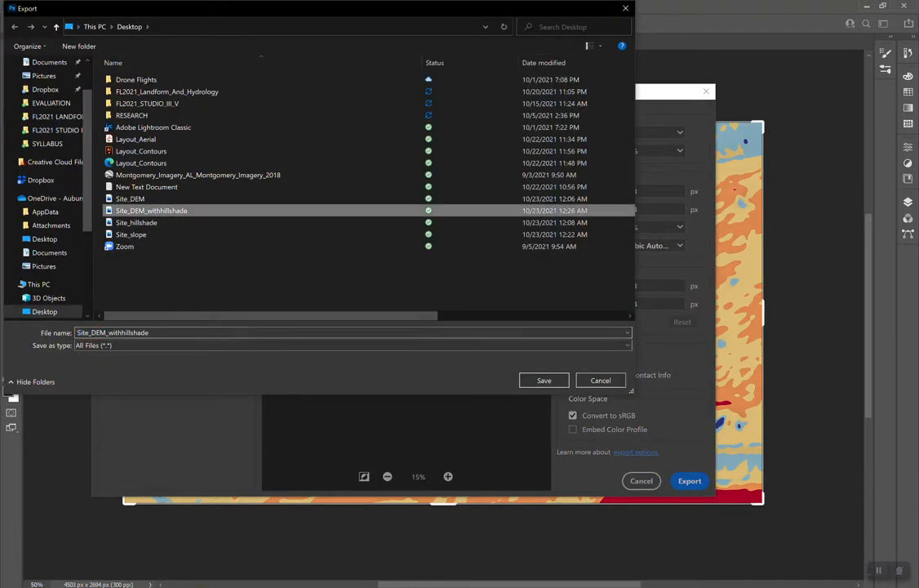
pyautogui.click(155, 333)
pyautogui.moveTo(88, 333); pyautogui.dragTo(102, 333)
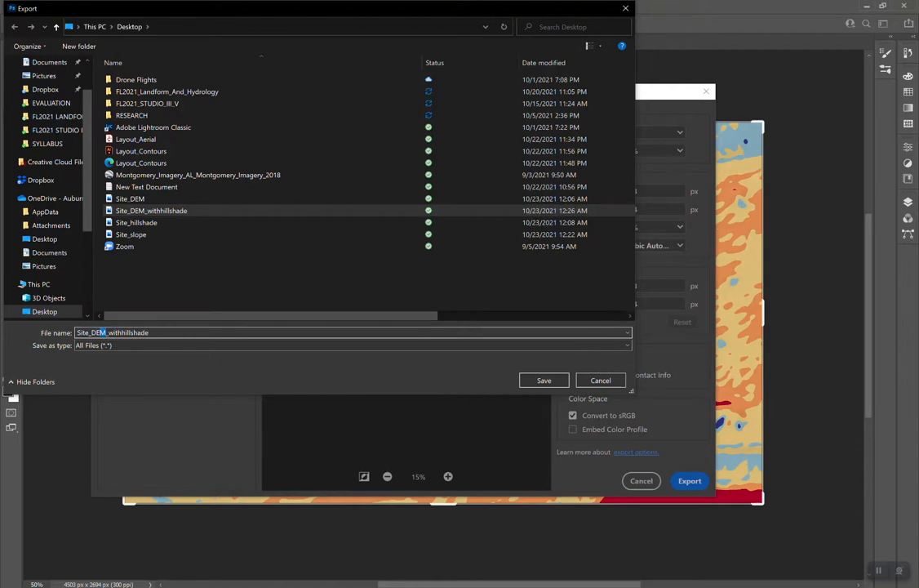
pyautogui.write('SlOPE')
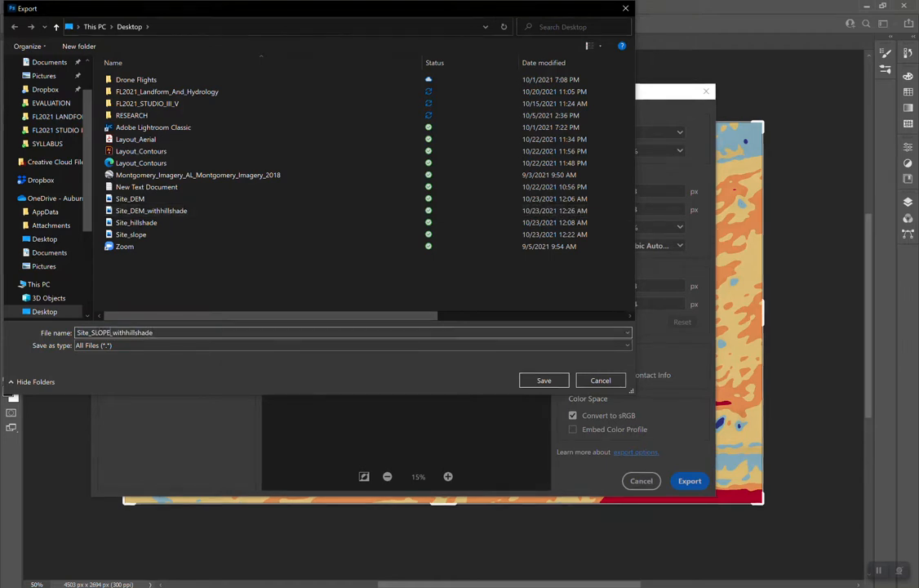
pyautogui.press('Return')
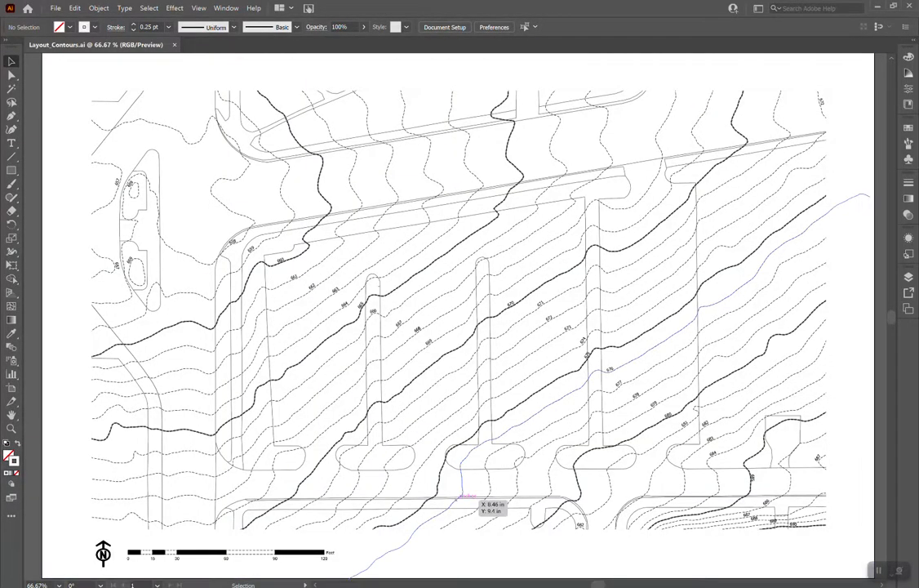
# - Switch to Layout_Contours.ai in Illustrator, collapse and lock Layer 1, and add a new layer above it
pyautogui.hotkey('ctrl', '-')
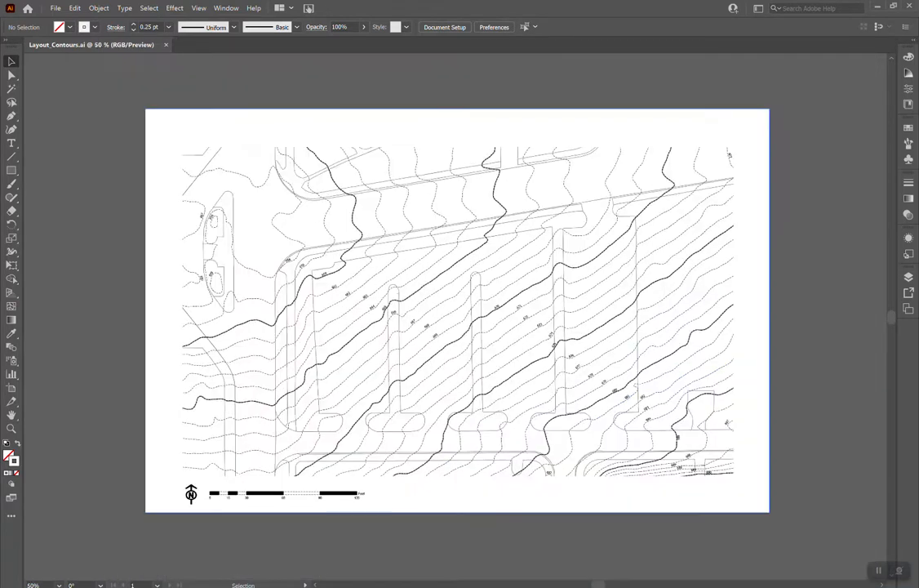
pyautogui.press('F7')
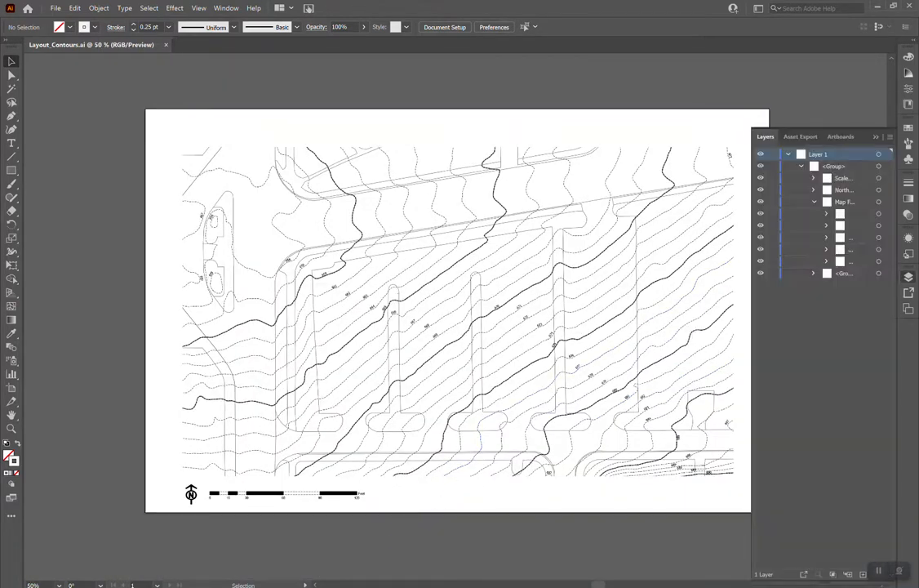
pyautogui.click(788, 154)
pyautogui.click(773, 153)
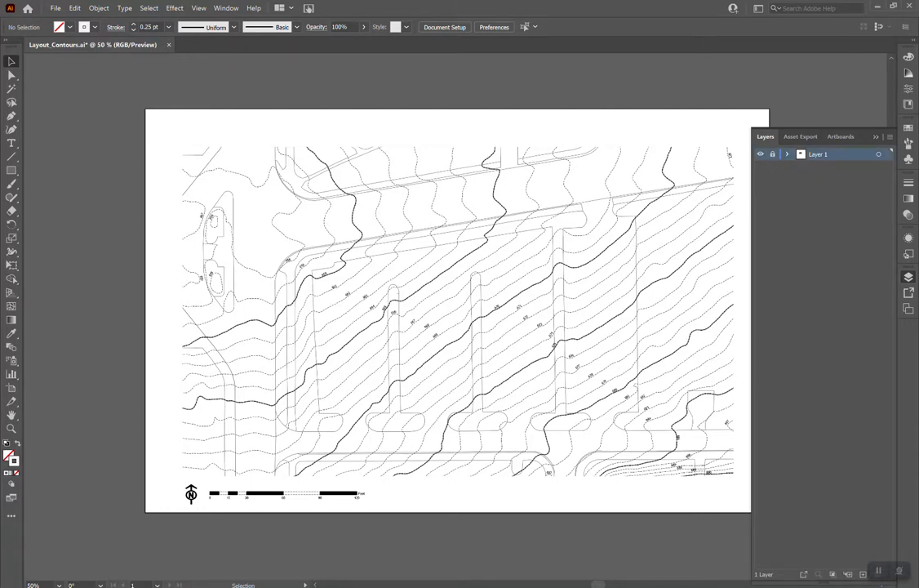
pyautogui.hotkey('ctrl', 'l')
# - Place the Site_DEM_withhillshade JPG from the Desktop folder on Layer 2 of the contour layout and relock Layer 1
pyautogui.moveTo(184, 586)
pyautogui.click(308, 549)
pyautogui.moveTo(506, 155); pyautogui.dragTo(221, 93)
pyautogui.click(178, 352)
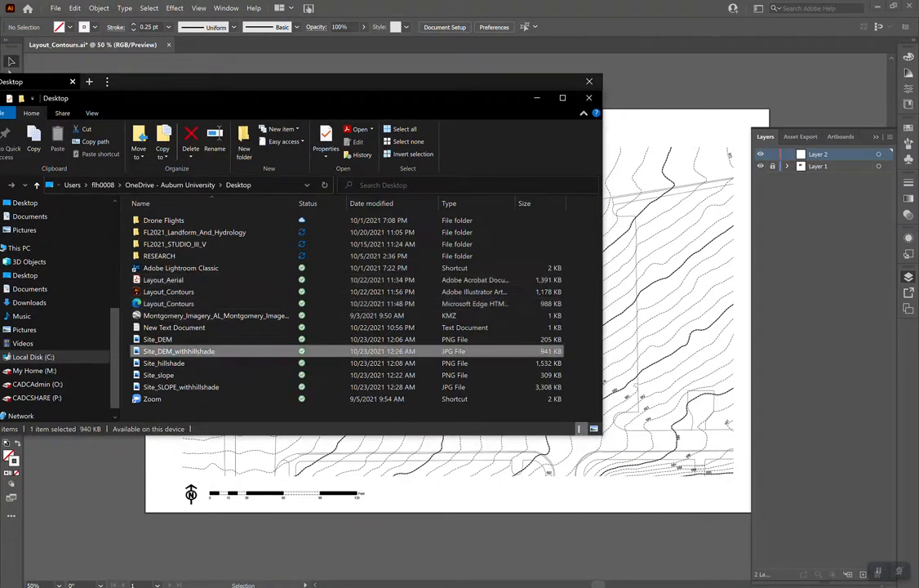
pyautogui.moveTo(179, 351); pyautogui.dragTo(684, 275)
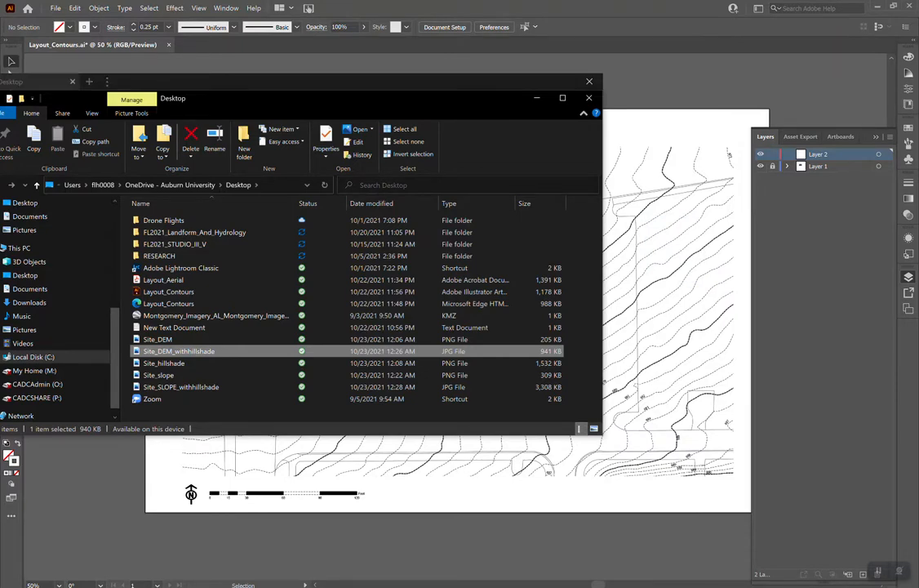
pyautogui.moveTo(179, 351); pyautogui.dragTo(665, 310)
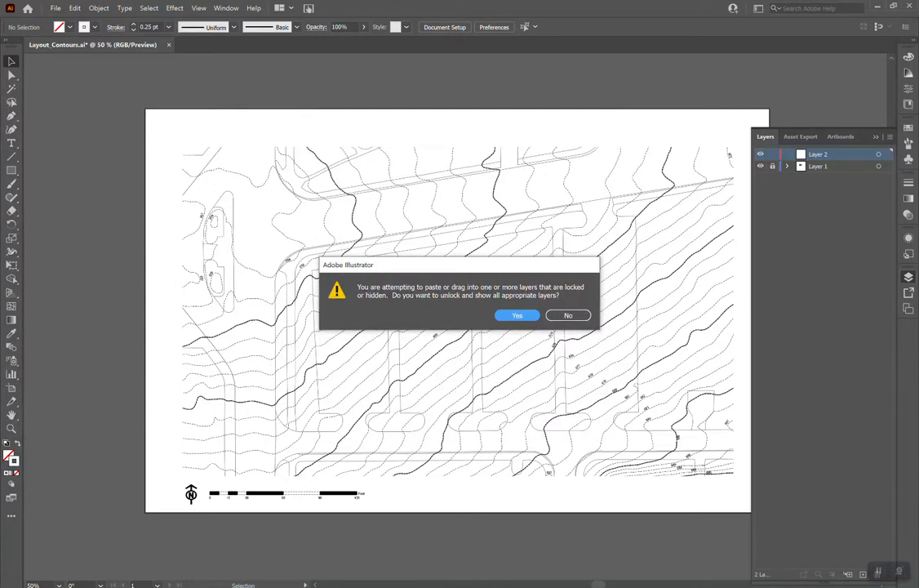
pyautogui.press('Return')
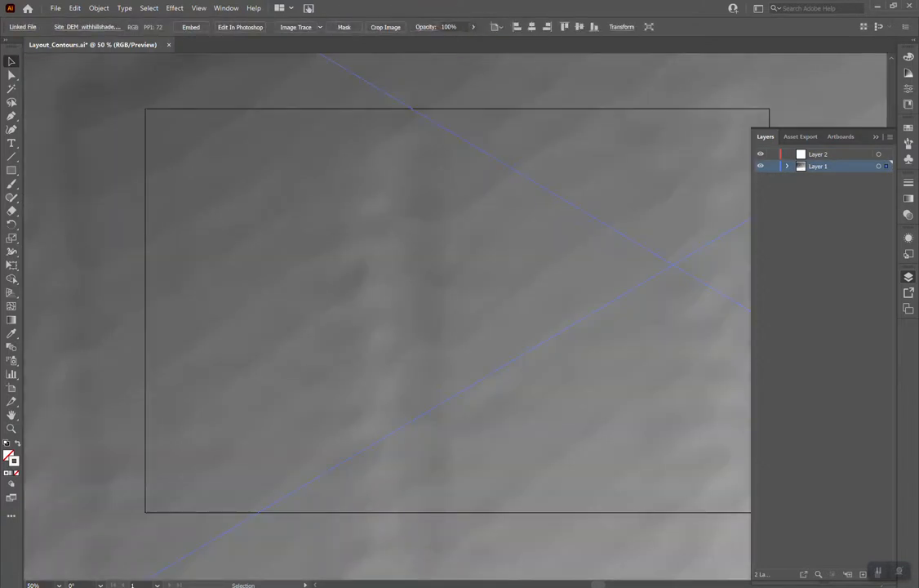
pyautogui.moveTo(887, 166); pyautogui.dragTo(887, 154)
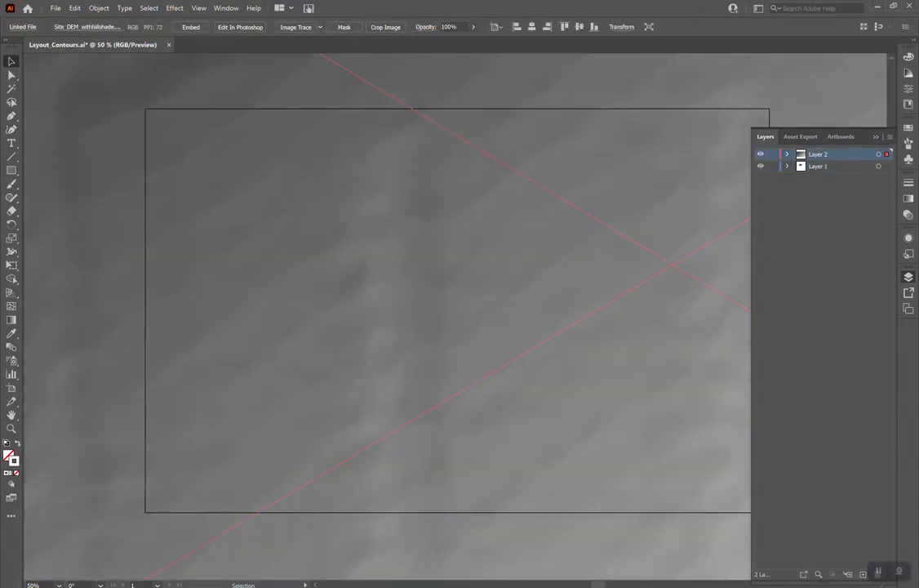
pyautogui.click(772, 165)
# - Scale the placed DEM-hillshade image down proportionally to roughly the size of the contour map
pyautogui.scroll(-6, 477, 216)
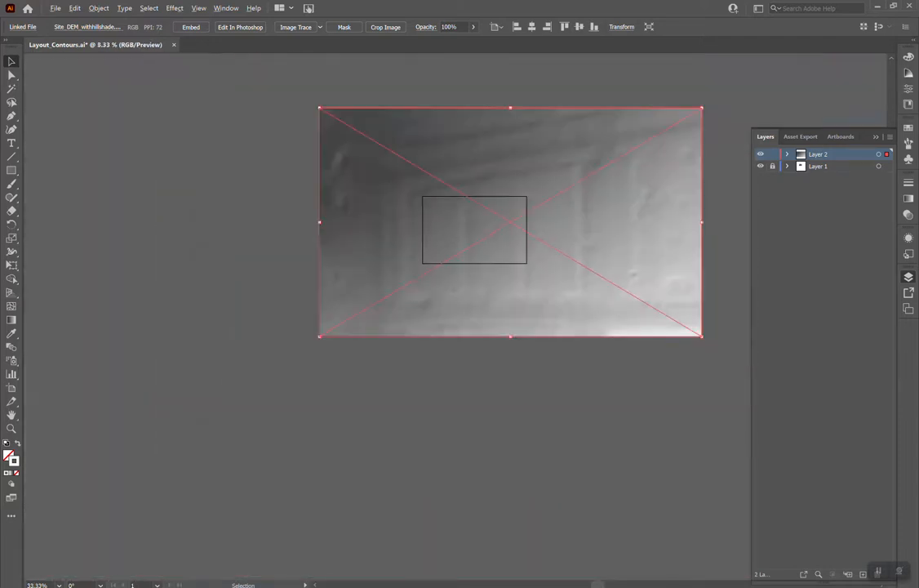
pyautogui.moveTo(701, 107); pyautogui.dragTo(513, 214)
pyautogui.moveTo(482, 255); pyautogui.dragTo(503, 237)
pyautogui.scroll(3, 495, 213)
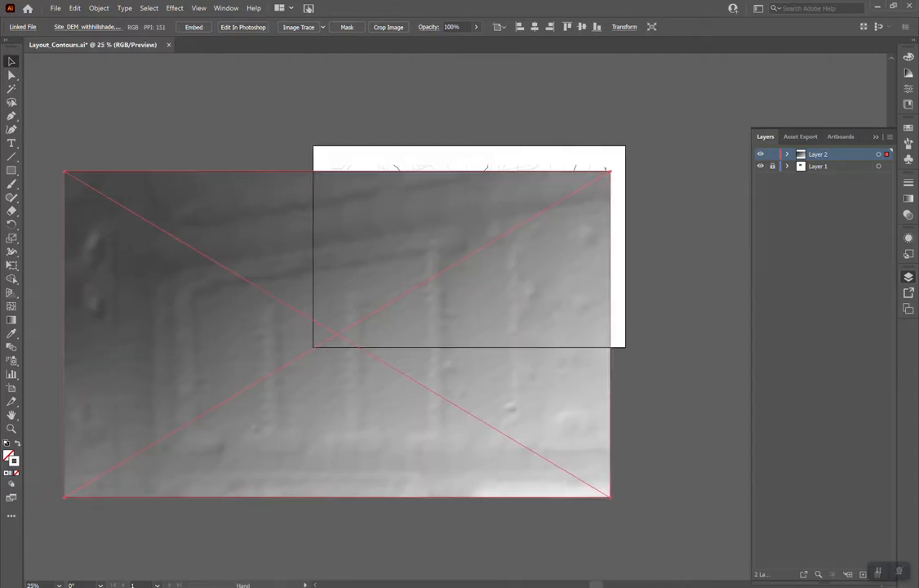
pyautogui.moveTo(65, 496); pyautogui.dragTo(340, 367)
# - Move Layer 2 below Layer 1 and shift the linked image to line up roughly with the contour map
pyautogui.moveTo(819, 155); pyautogui.dragTo(819, 184)
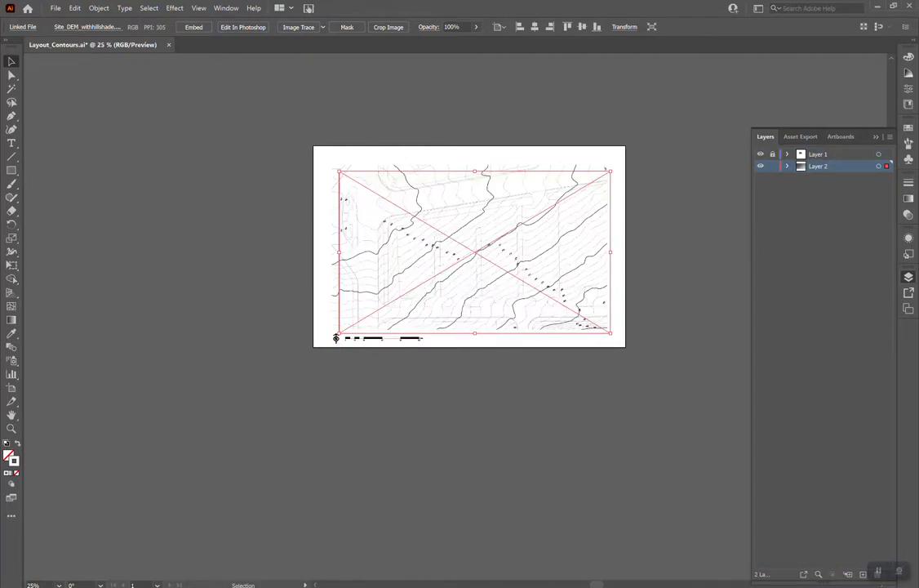
pyautogui.click(668, 220)
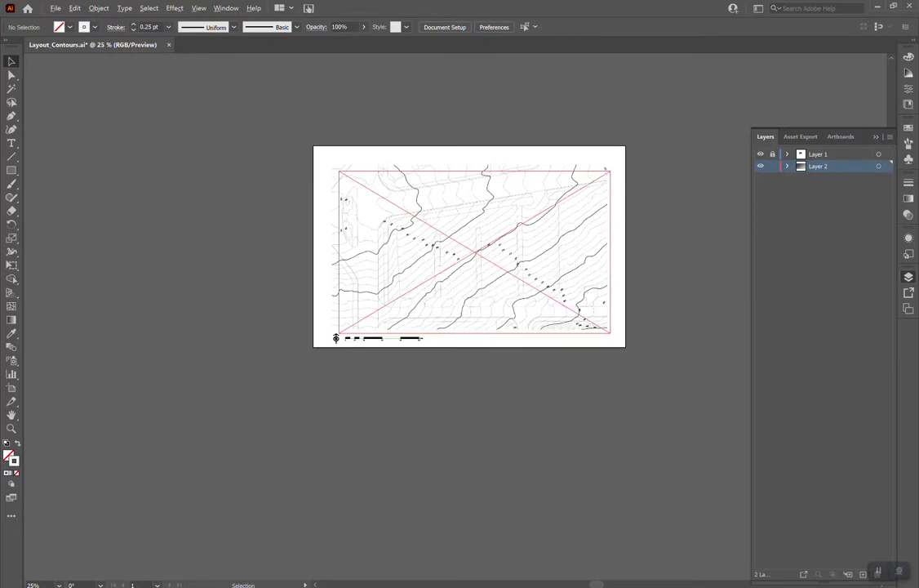
pyautogui.scroll(2, 572, 231)
pyautogui.moveTo(571, 231); pyautogui.dragTo(605, 258)
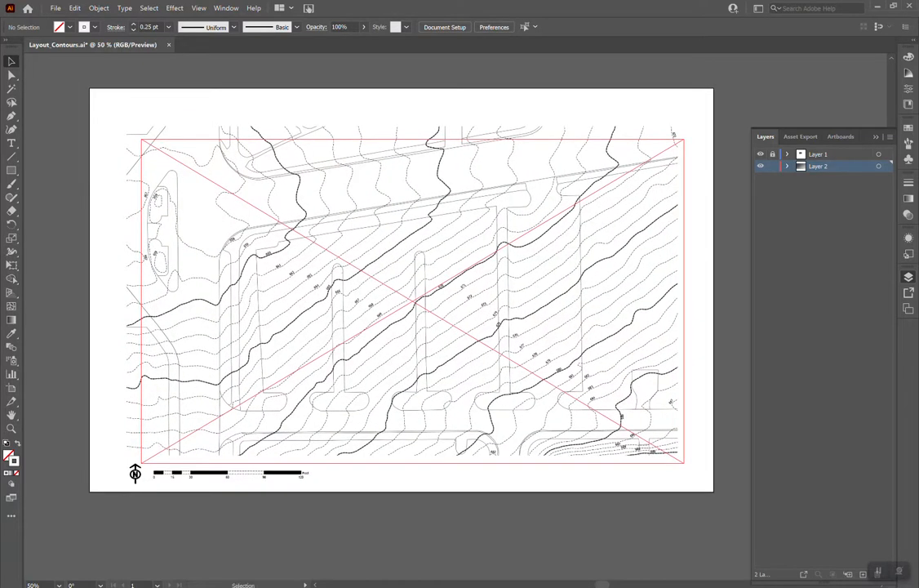
pyautogui.moveTo(613, 190); pyautogui.dragTo(604, 180)
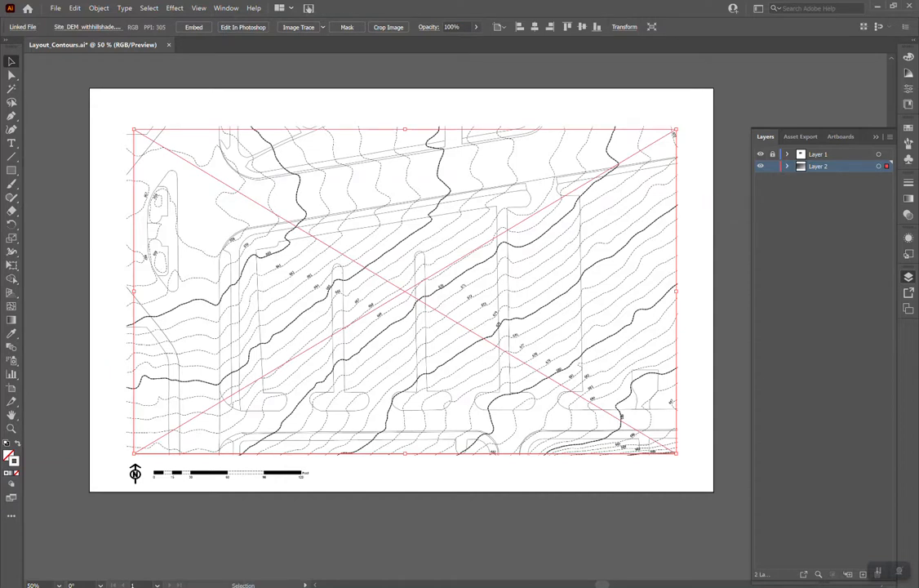
# - Unlock Layer 1 and delete its page-sized white background rectangle, leaving Layer 2 shown beneath the contours
pyautogui.click(760, 167)
pyautogui.click(773, 155)
pyautogui.click(788, 154)
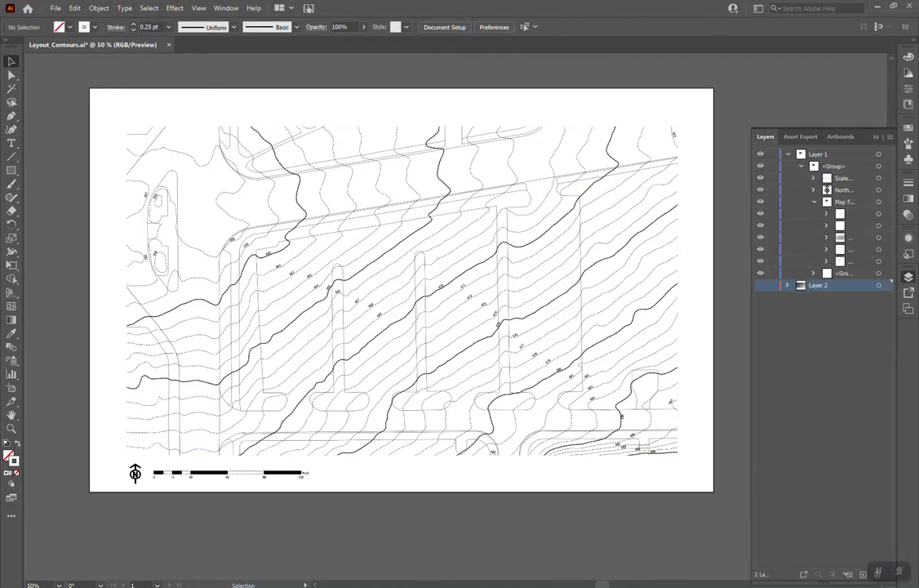
pyautogui.press('a')
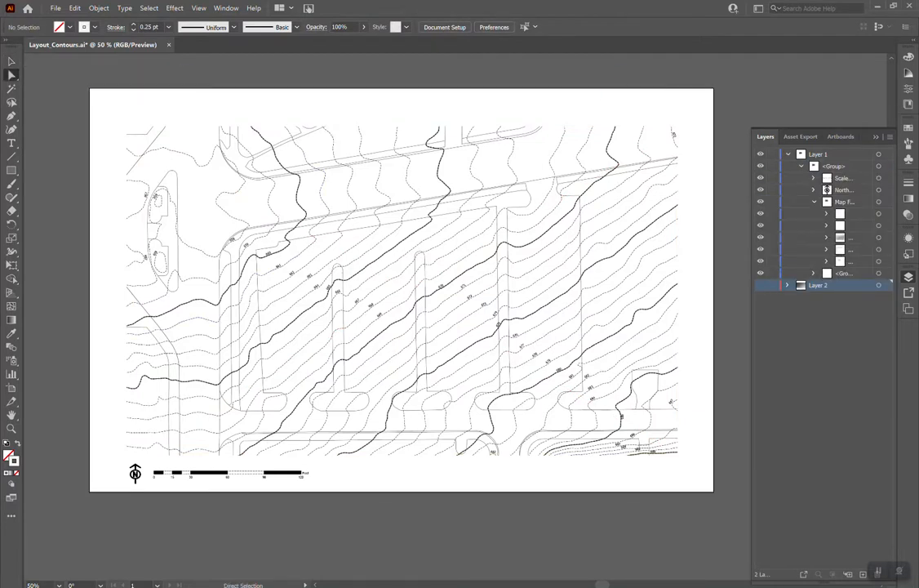
pyautogui.hotkey('ctrl', 'a')
pyautogui.click(738, 85)
pyautogui.click(696, 111)
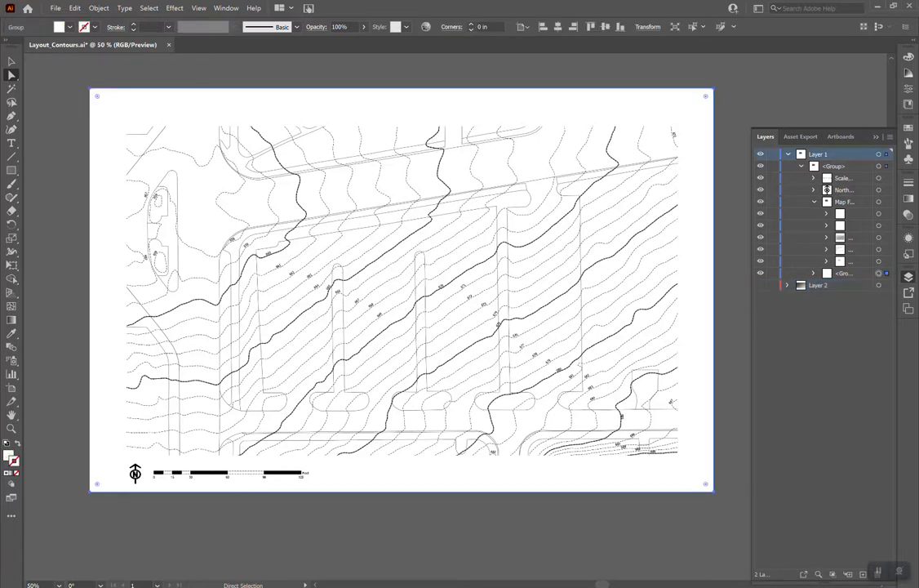
pyautogui.click(733, 214)
pyautogui.click(696, 189)
pyautogui.press('Delete')
pyautogui.click(760, 273)
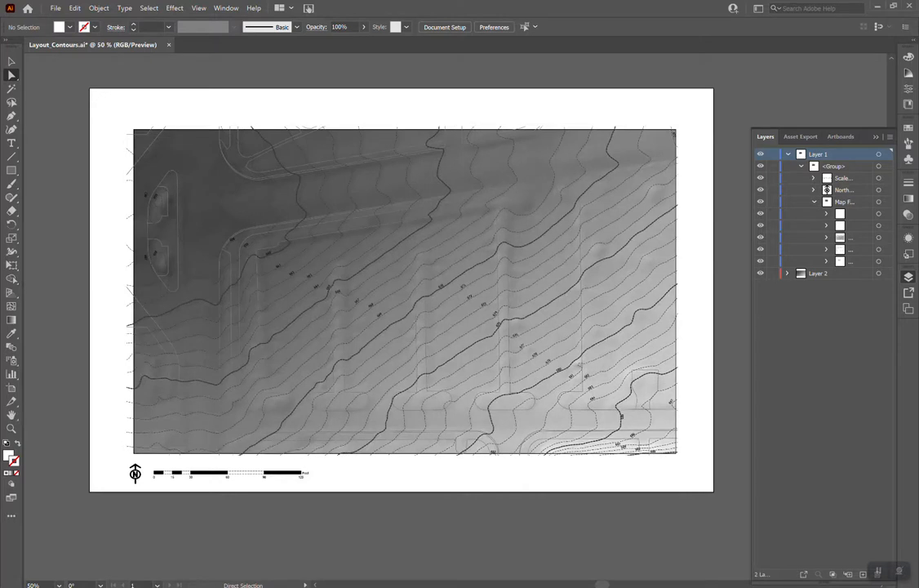
# - Lock Layer 1 and switch the document to Outline view
pyautogui.press('v')
pyautogui.click(773, 154)
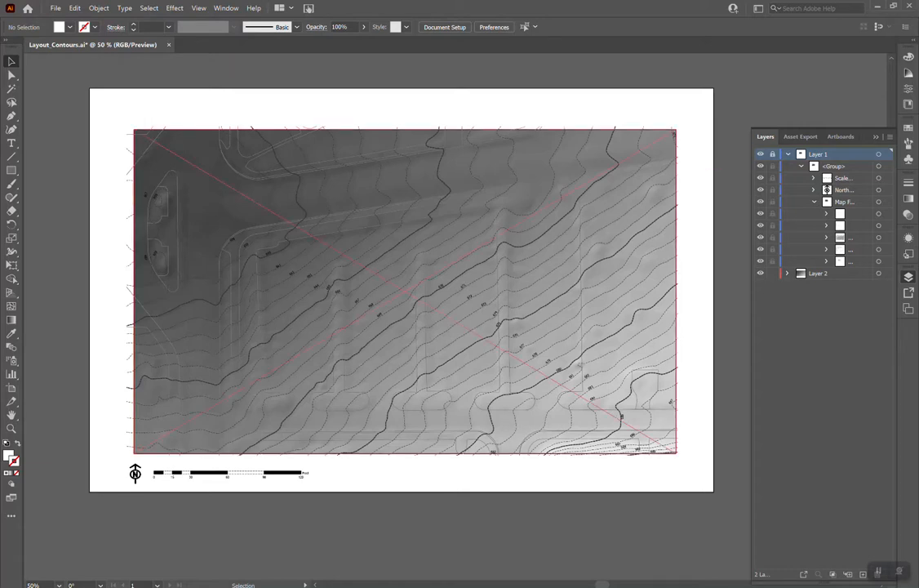
pyautogui.hotkey('ctrl', 'y')
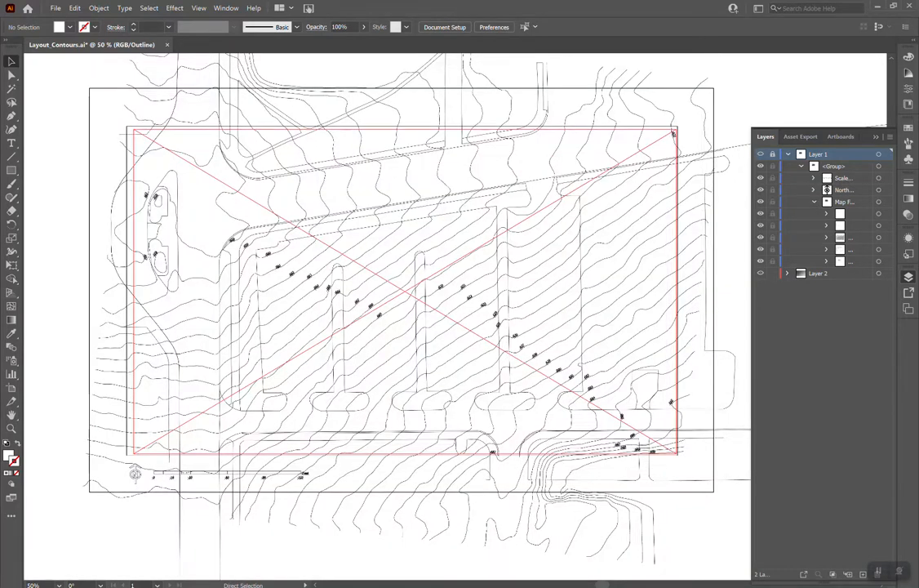
pyautogui.hotkey('ctrl', 'y')
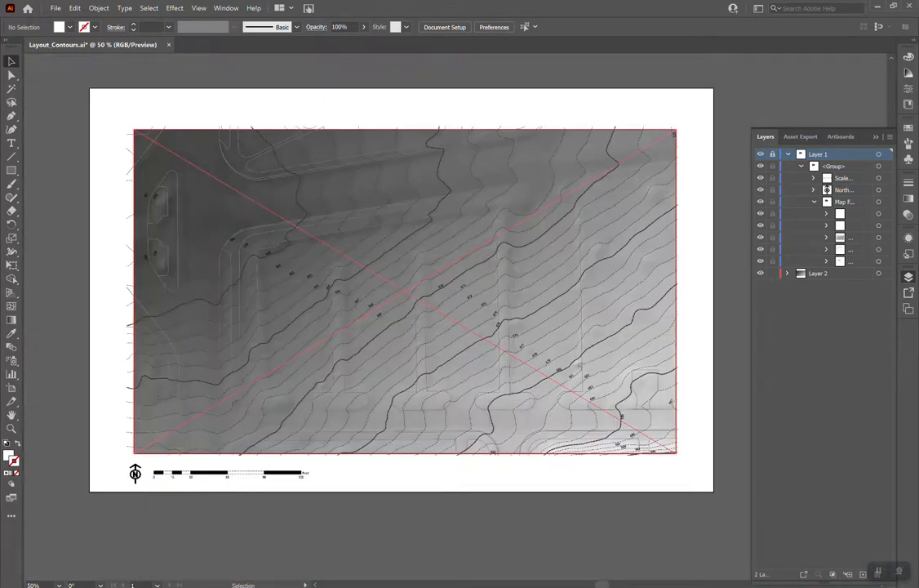
pyautogui.hotkey('ctrl', 'y')
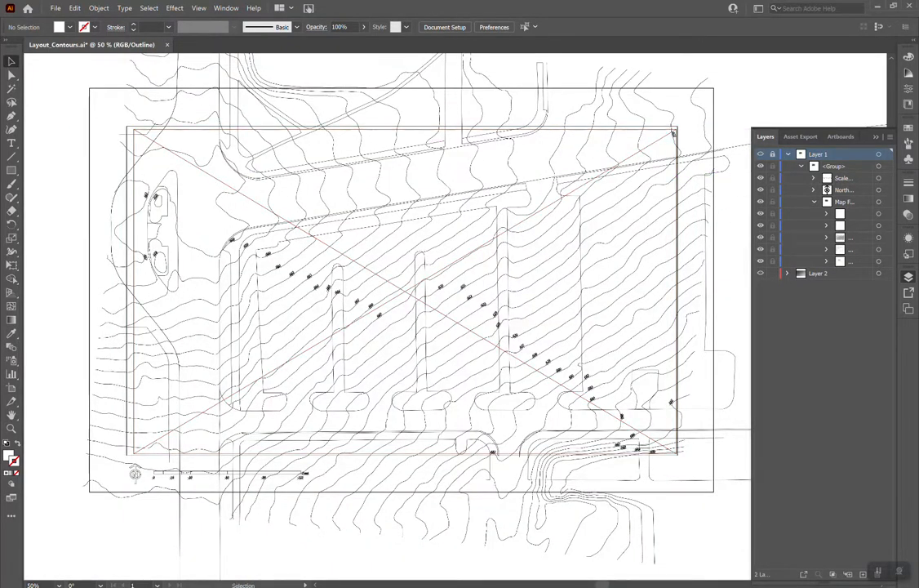
# - Align the image's upper-left corner with the upper-left corner of the map frame
pyautogui.hotkey('ctrl', '1')
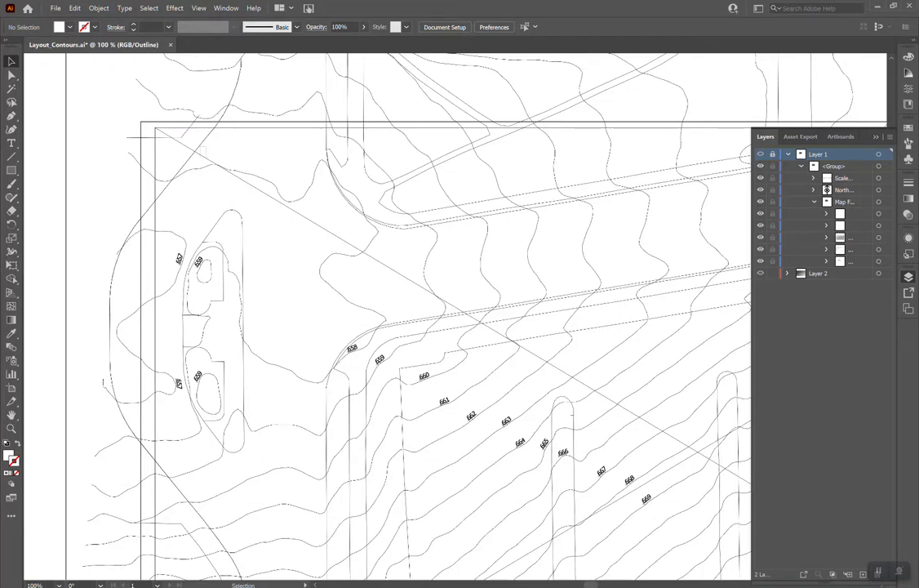
pyautogui.moveTo(179, 122); pyautogui.dragTo(138, 166)
pyautogui.scroll(4, 154, 127)
pyautogui.scroll(-4, 139, 167)
# - Scale the image so its lower-right corner meets the map frame's corner, and return to Preview view
pyautogui.moveTo(739, 384); pyautogui.dragTo(273, 173)
pyautogui.scroll(4, 407, 389)
pyautogui.moveTo(385, 345); pyautogui.dragTo(433, 375)
pyautogui.click(471, 372)
pyautogui.scroll(-2, 471, 372)
pyautogui.scroll(-3, 471, 373)
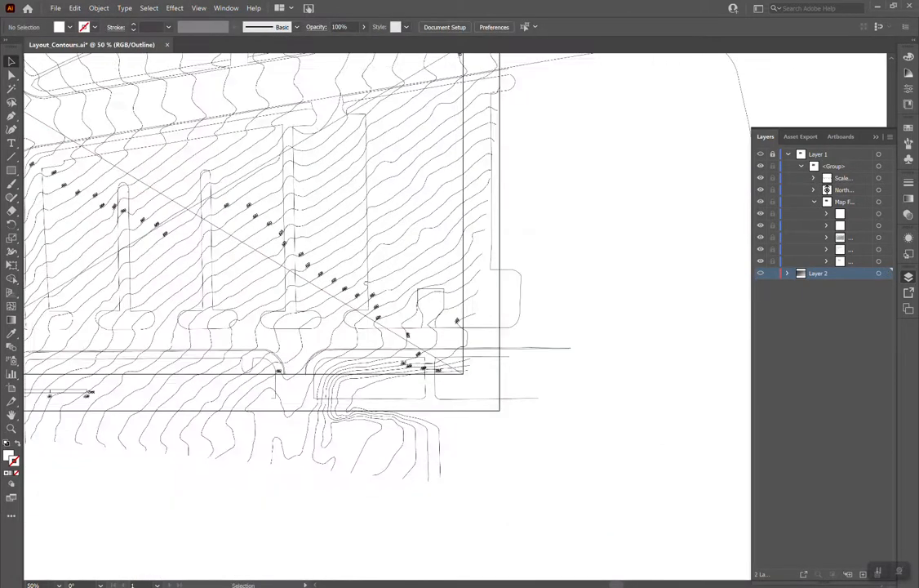
pyautogui.press('a')
pyautogui.hotkey('ctrl', 'y')
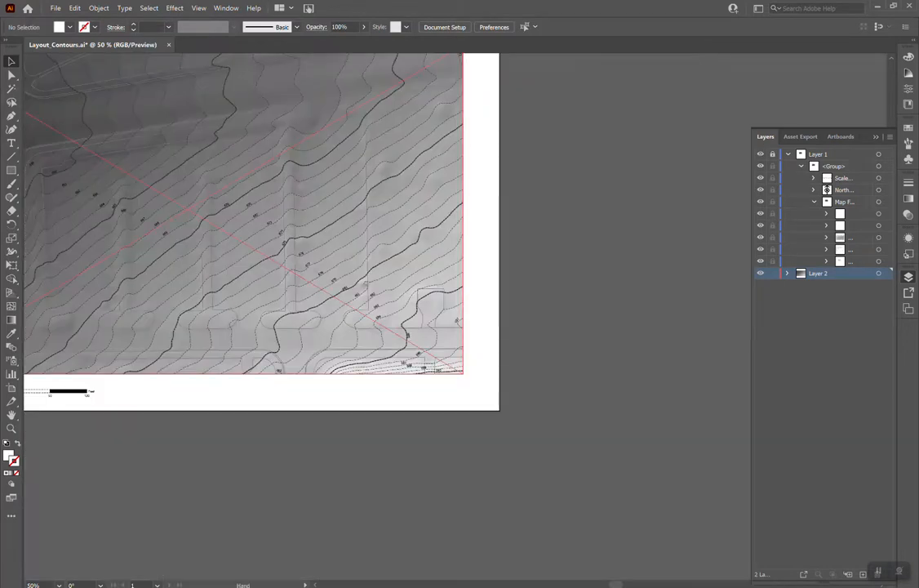
pyautogui.moveTo(326, 245); pyautogui.dragTo(468, 310)
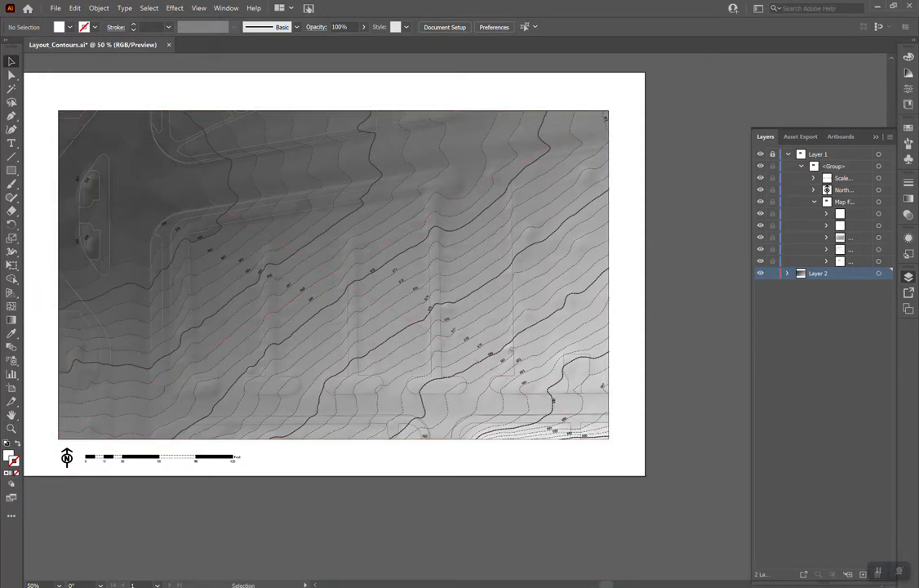
# - Target Layer 2 and lower its opacity to 82% to lighten the DEM-hillshade image under the contours
pyautogui.click(880, 273)
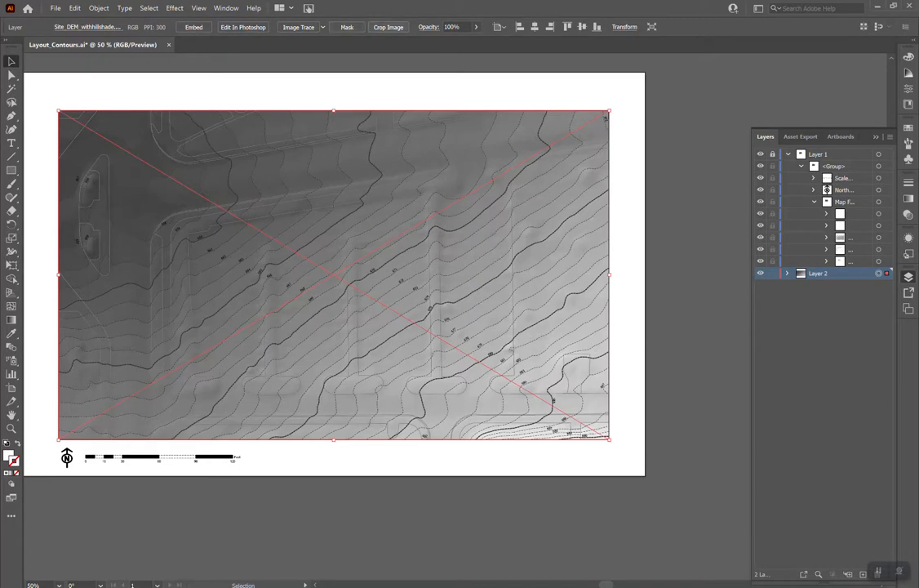
pyautogui.click(476, 27)
pyautogui.moveTo(480, 40)
pyautogui.mouseDown()
pyautogui.moveTo(447, 40)
pyautogui.moveTo(466, 40)
pyautogui.mouseUp()
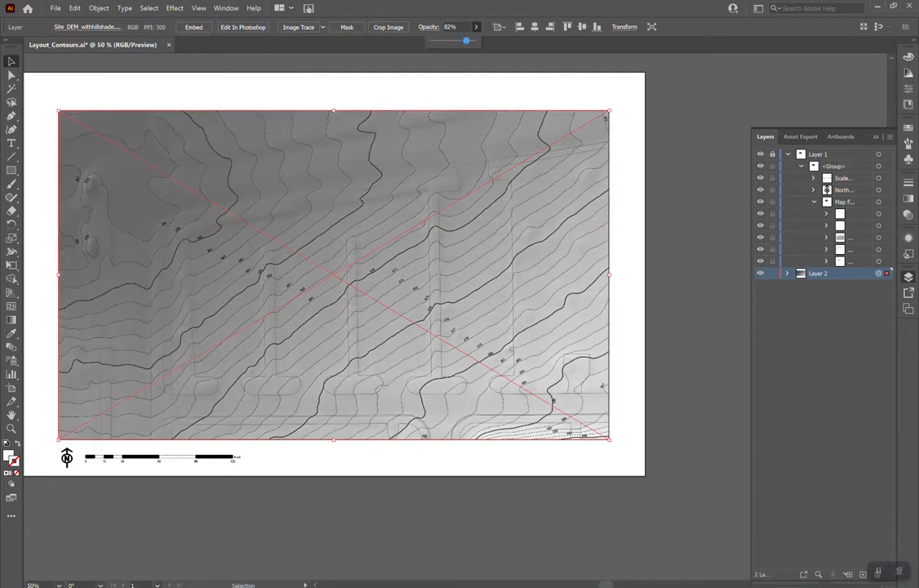
# - Deselect the image, collapse Layer 1's contents in the layer list, and rename Layer 2 as DEM
pyautogui.hotkey('ctrl', 'shift', 'a')
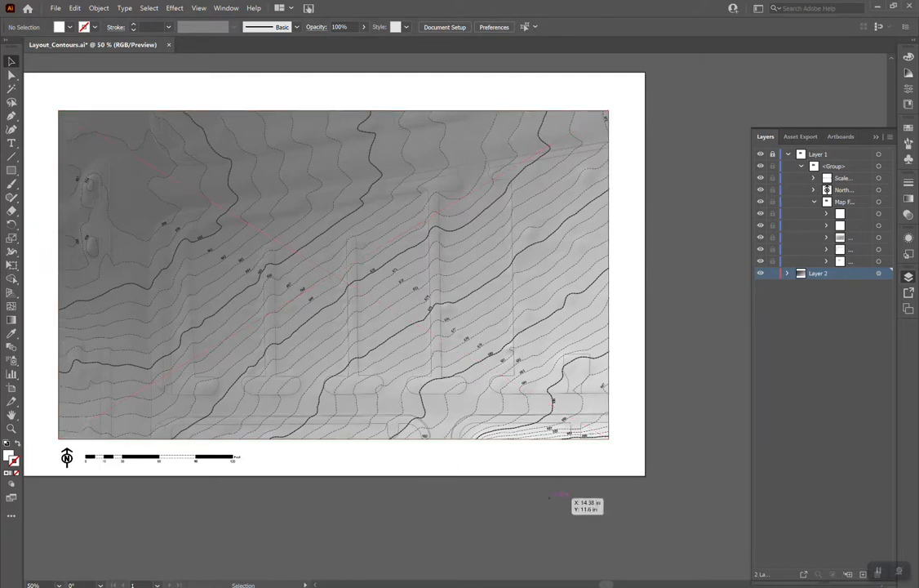
pyautogui.moveTo(511, 512); pyautogui.dragTo(599, 483)
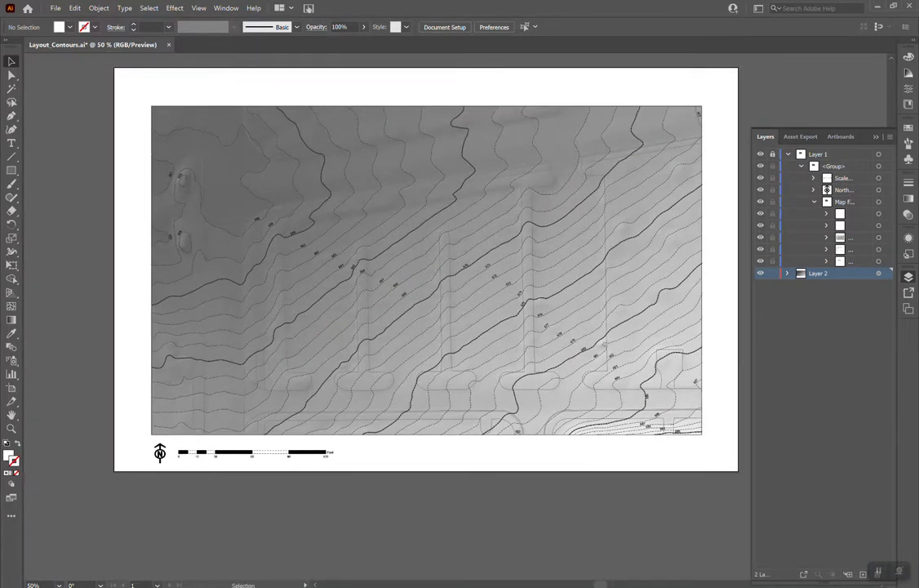
pyautogui.click(788, 155)
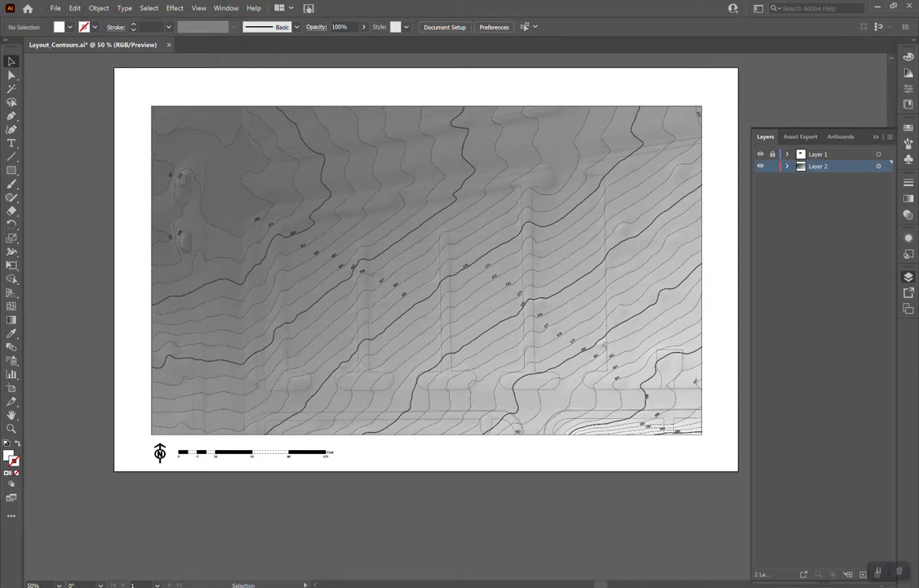
pyautogui.doubleClick(818, 166)
pyautogui.write('DEM')
pyautogui.press('Return')
pyautogui.click(819, 236)
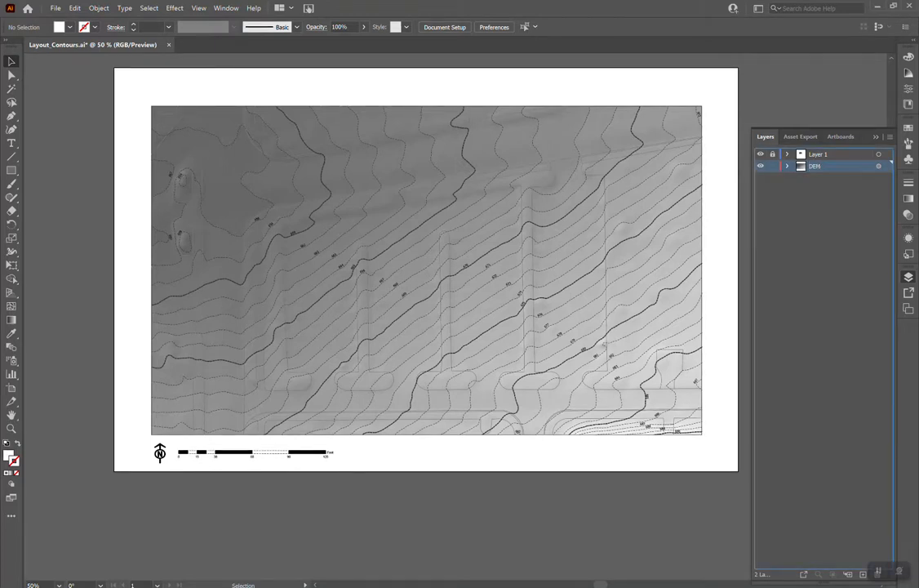
# - Duplicate the DEM layer and rename the copy SLOPE
pyautogui.moveTo(817, 167); pyautogui.dragTo(863, 574)
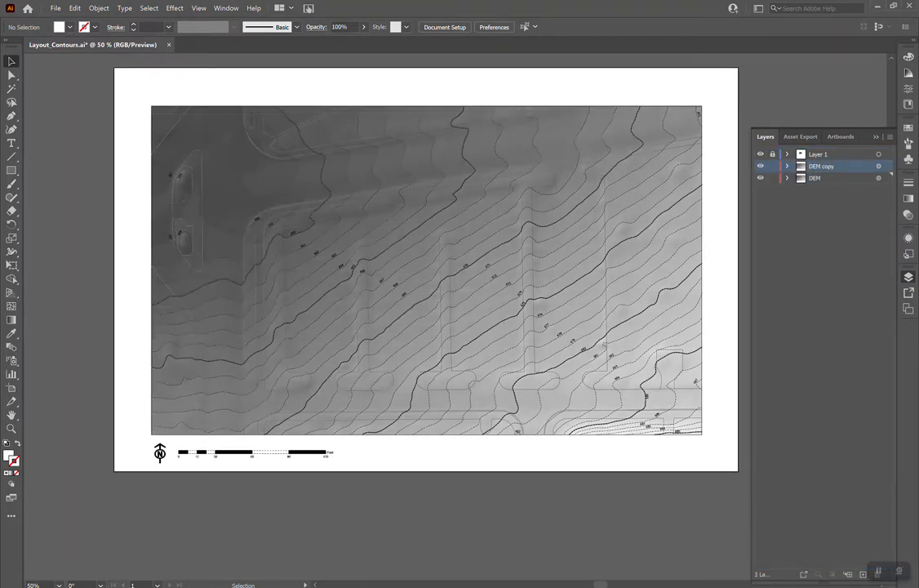
pyautogui.doubleClick(822, 166)
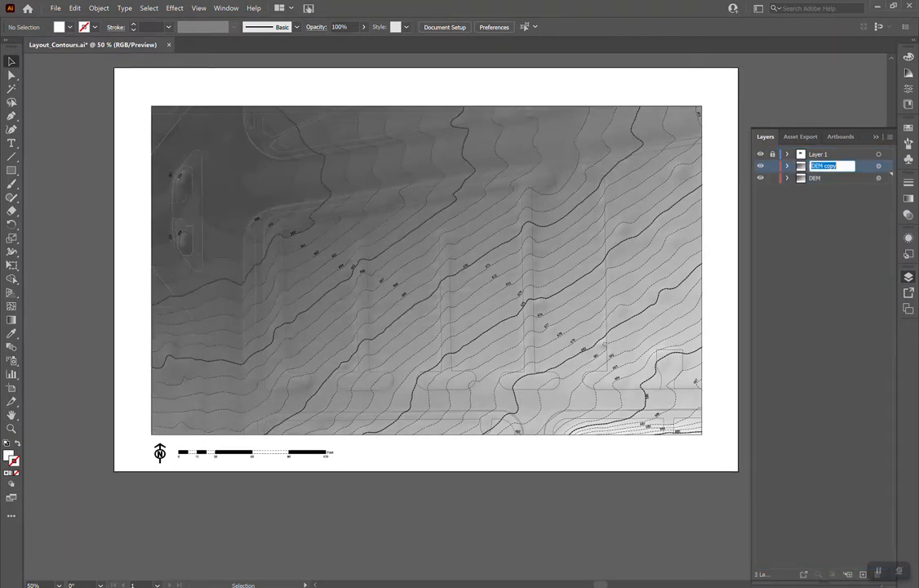
pyautogui.write('SLOPE')
pyautogui.press('Return')
pyautogui.click(809, 245)
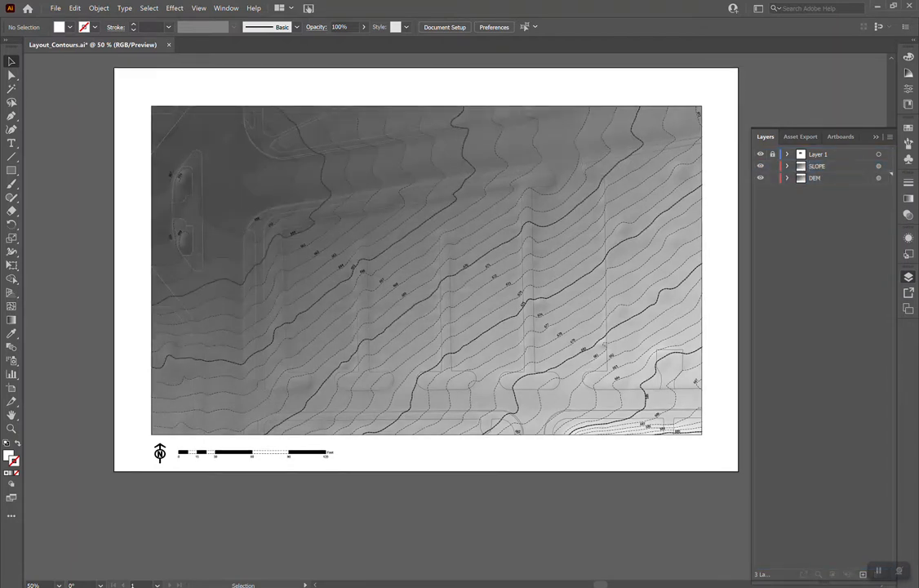
# - Hide the DEM layer and relink the image on the SLOPE layer to Site_SLOPE_withhillshade
pyautogui.click(760, 178)
pyautogui.hotkey('ctrl', 'a')
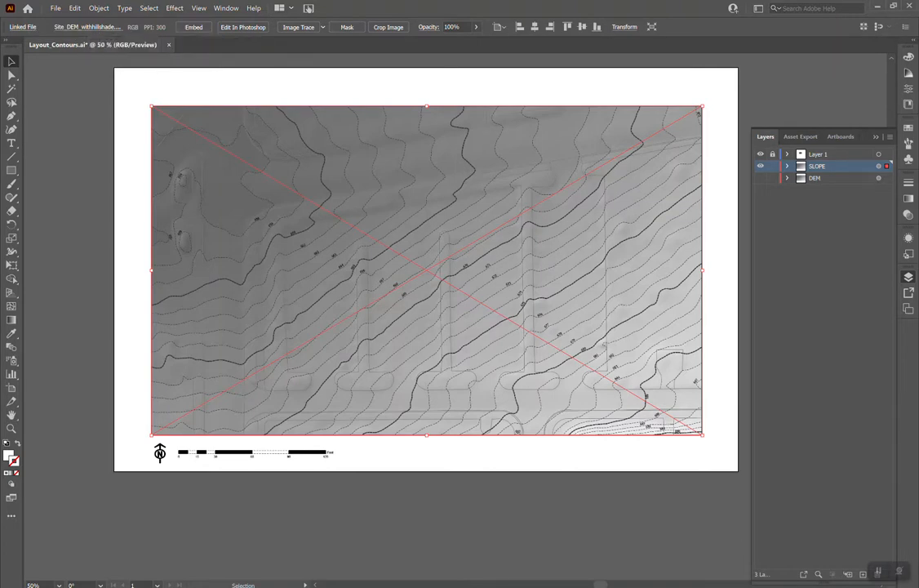
pyautogui.click(81, 26)
pyautogui.click(78, 47)
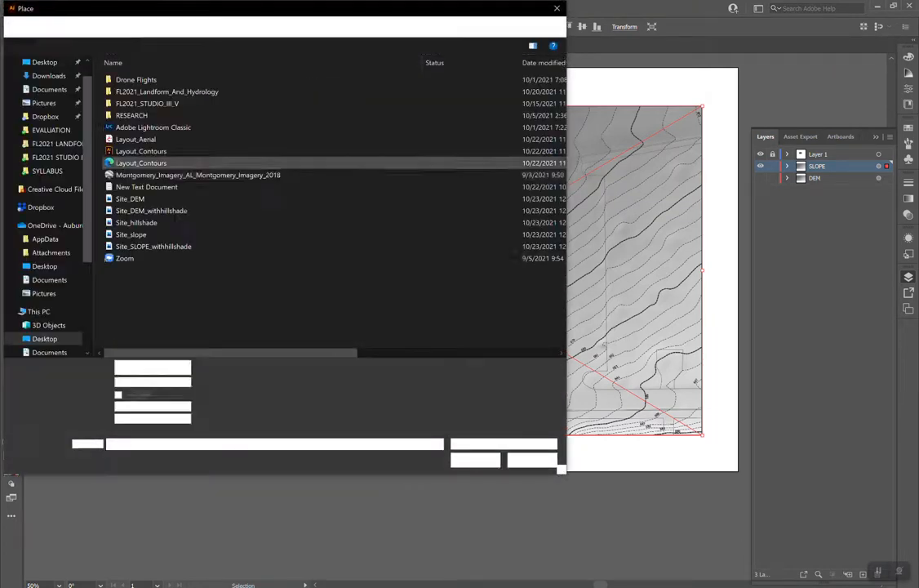
pyautogui.doubleClick(151, 210)
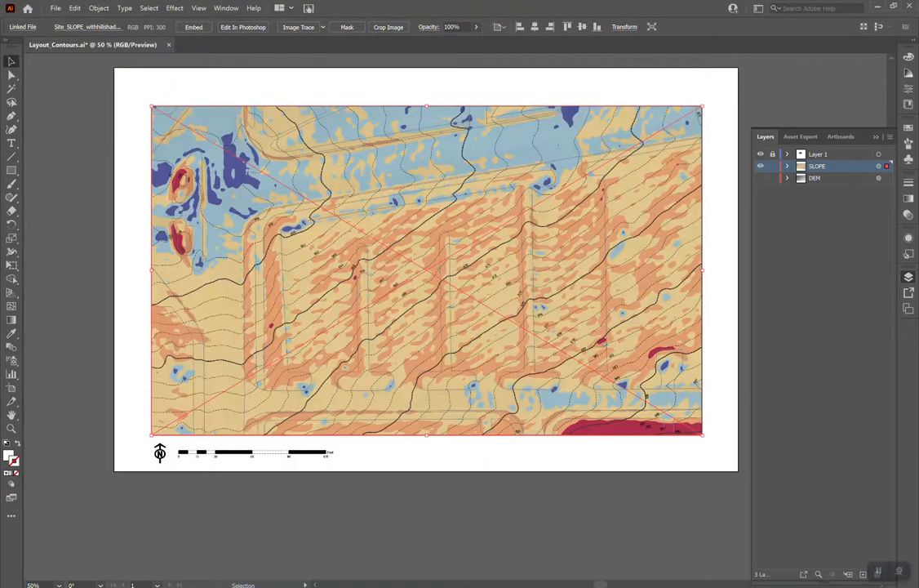
# - Deselect the image, review the SLOPE and DEM layers under the contours, and leave only Layer 1 visible
pyautogui.hotkey('ctrl', 'shift', 'a')
pyautogui.click(761, 165)
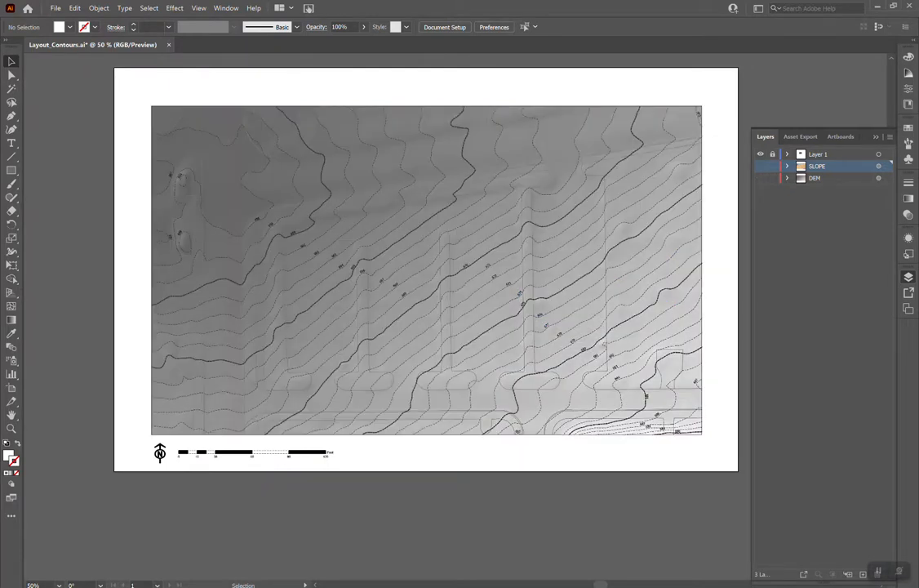
pyautogui.click(760, 177)
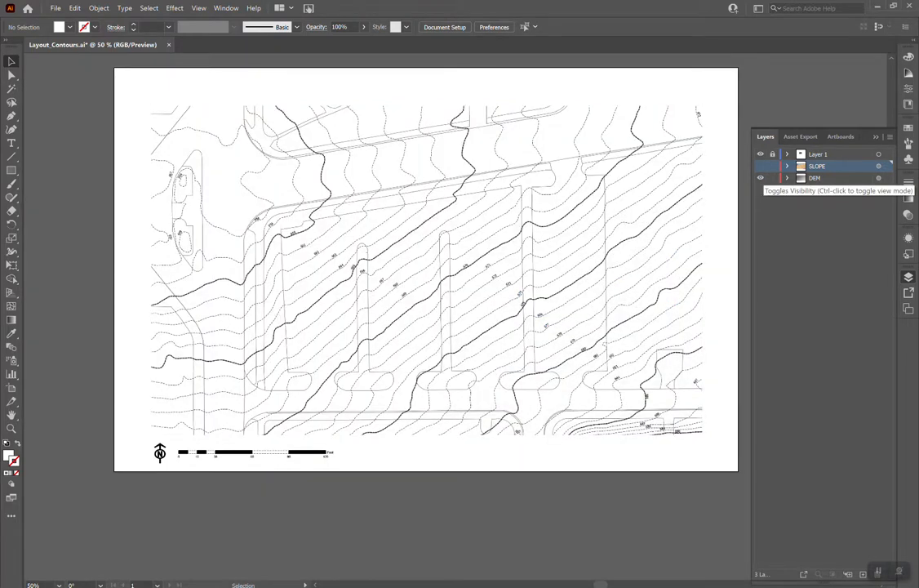
pyautogui.click(760, 178)
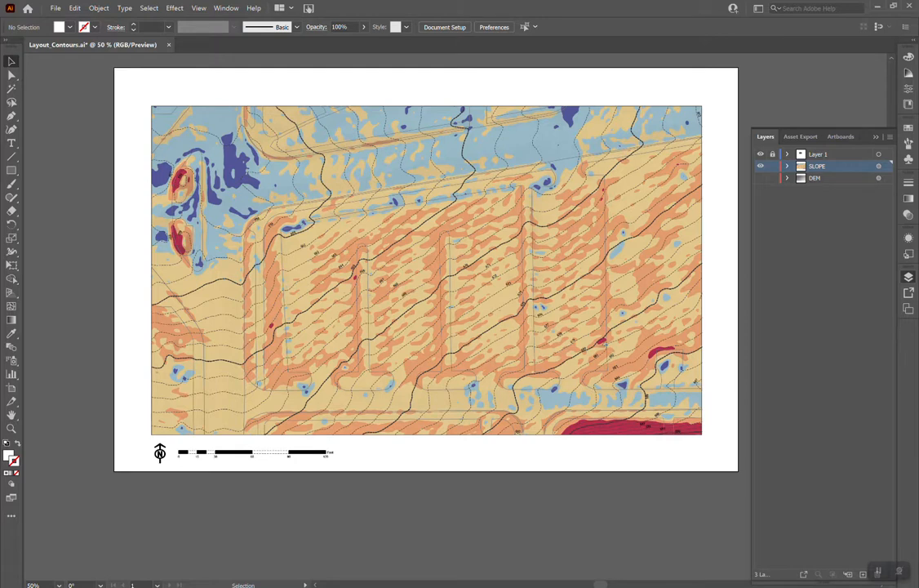
pyautogui.click(760, 166)
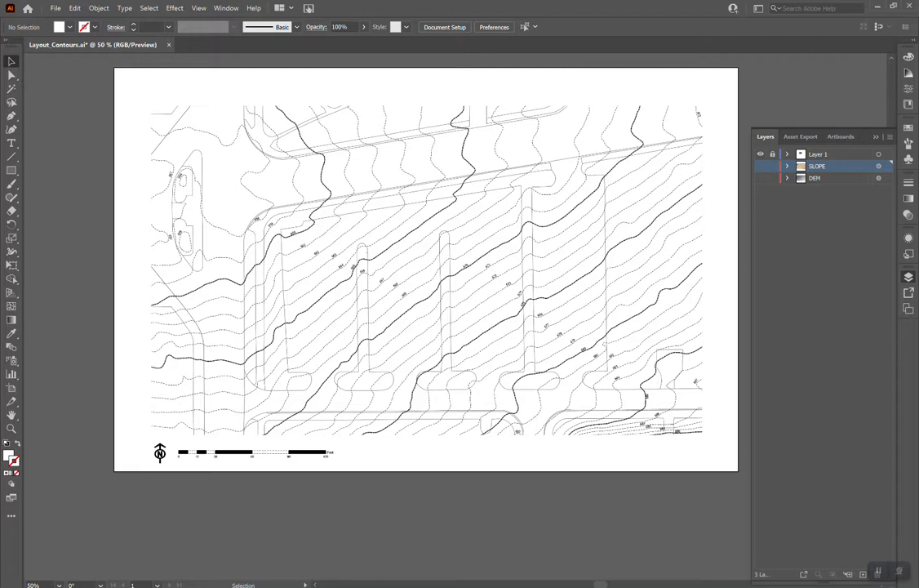
# - Switch to Photoshop to examine the layer stack of the composite, and return to Illustrator
pyautogui.hotkey('alt', 'Tab')
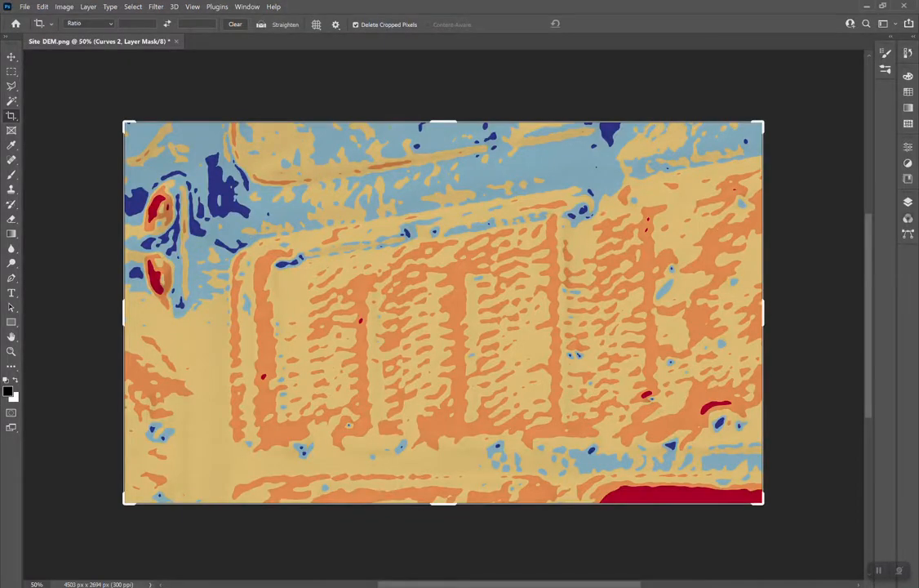
pyautogui.press('F7')
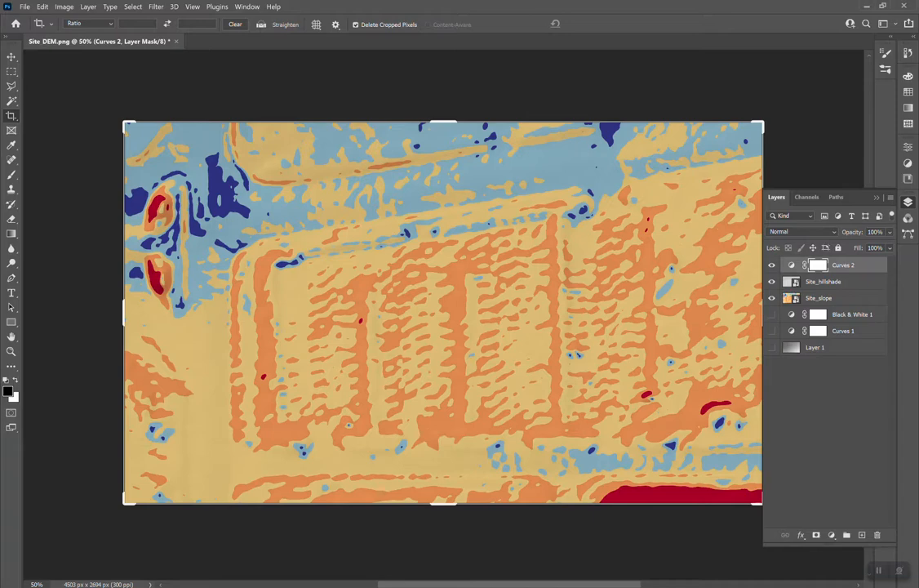
pyautogui.hotkey('alt', 'Tab')
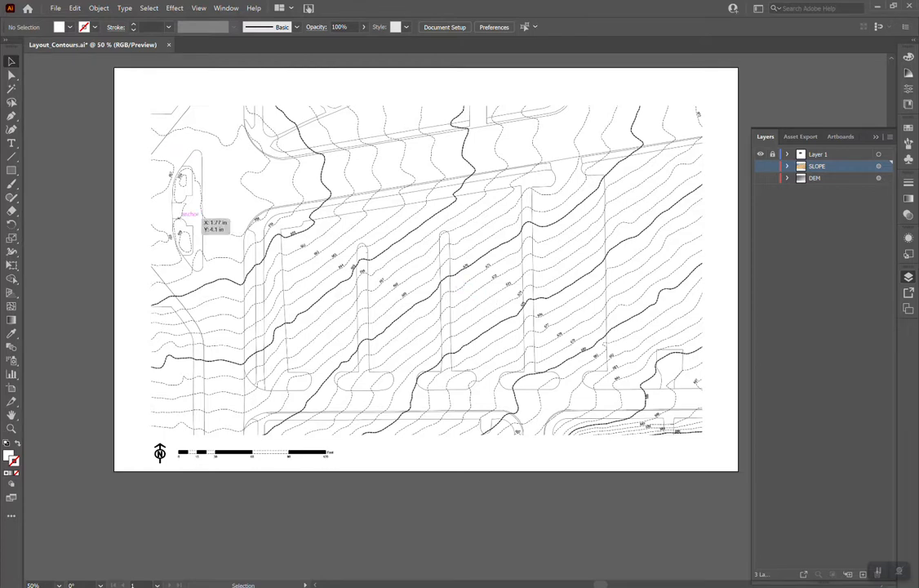
# - Open Layout_Aerial from the Desktop folder to examine the aerial map layout, and return to Illustrator
pyautogui.click(302, 543)
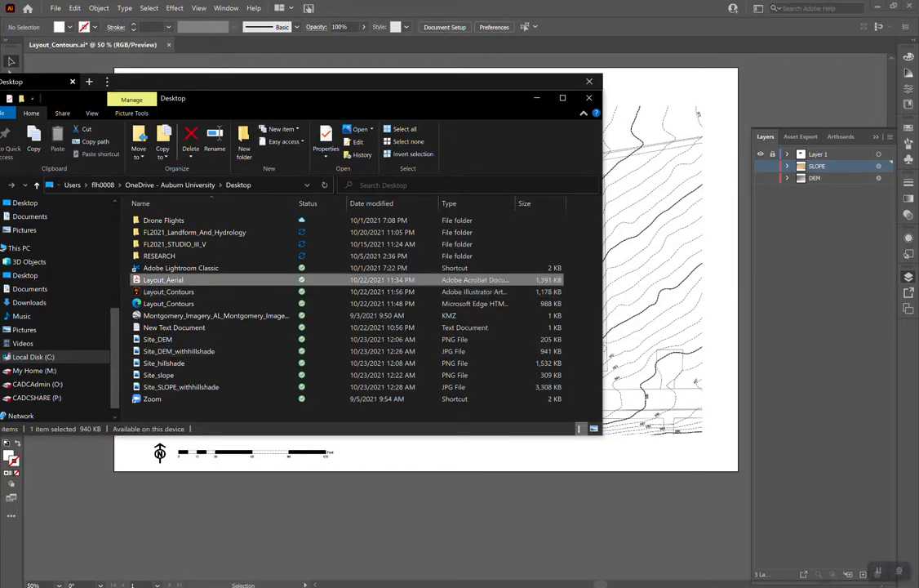
pyautogui.click(163, 281)
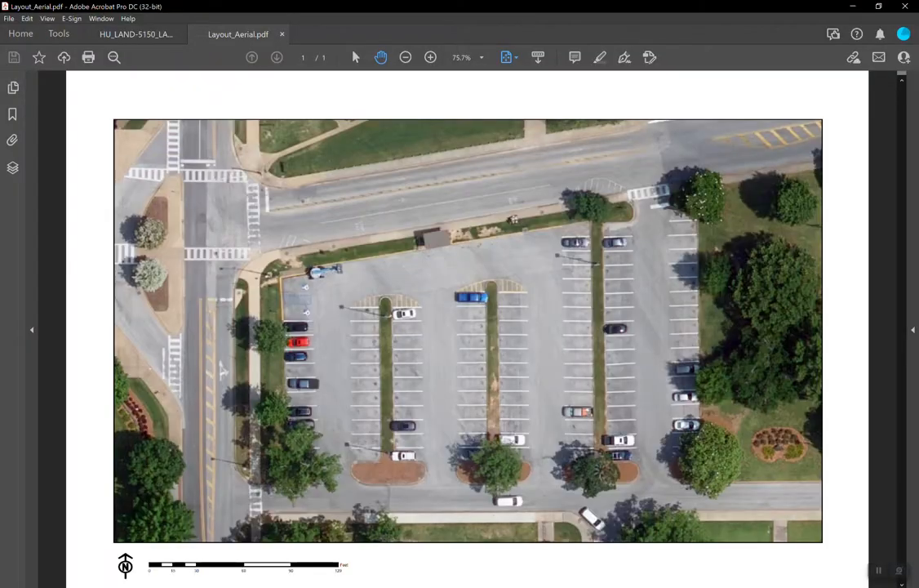
pyautogui.hotkey('ctrl', 'Tab')
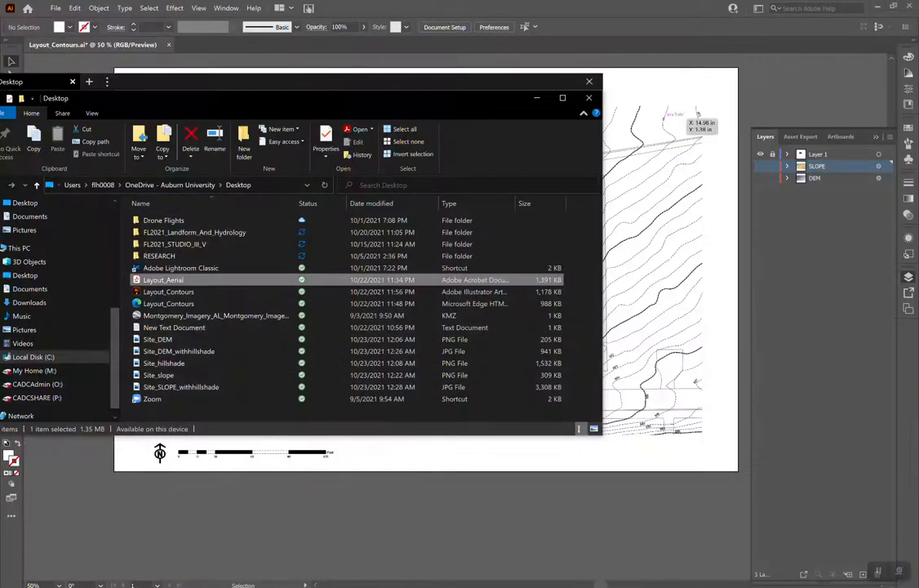
pyautogui.click(663, 119)
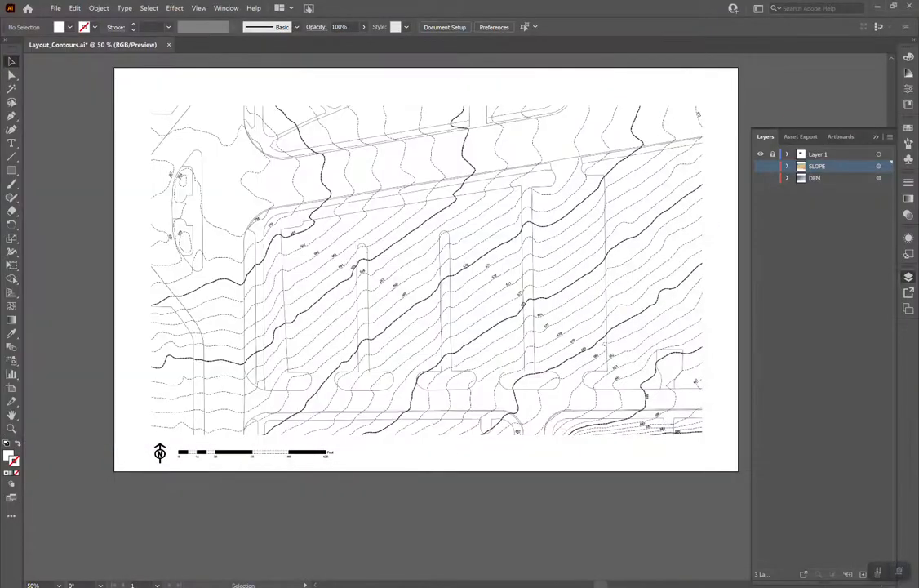
# - Compare the SLOPE and DEM backgrounds beneath the contours by toggling their layers, and hide both again
pyautogui.click(760, 166)
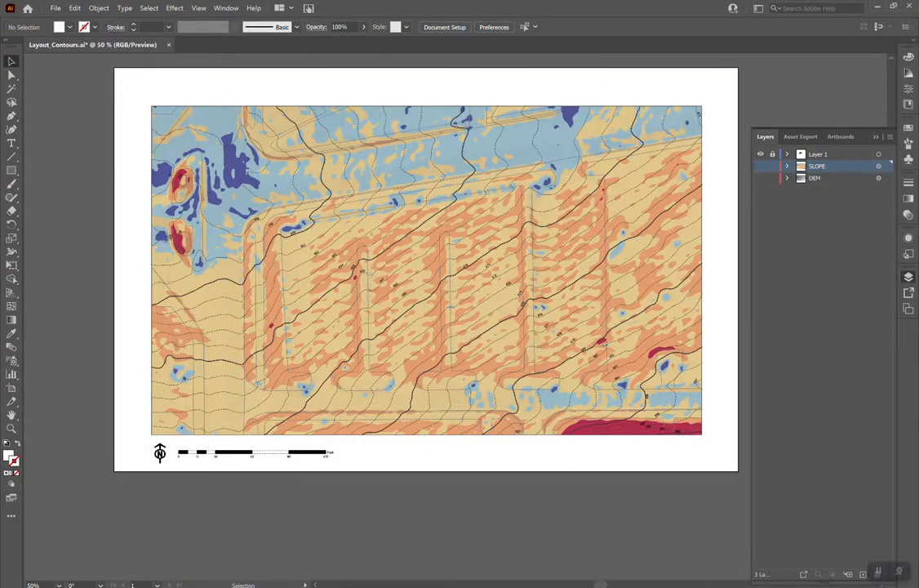
pyautogui.click(760, 178)
pyautogui.click(760, 166)
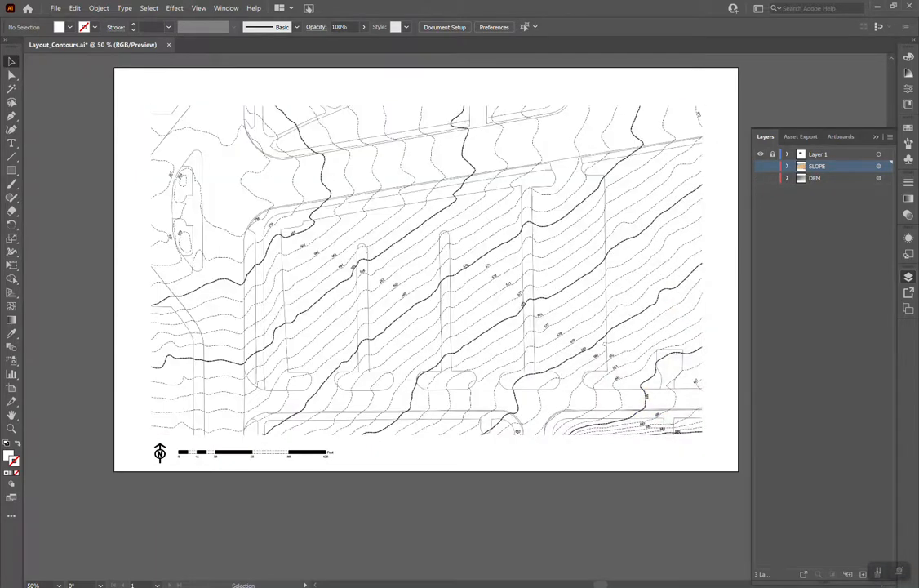
# - Make Layer 1 the active layer and save the Layout_Contours document
pyautogui.click(841, 154)
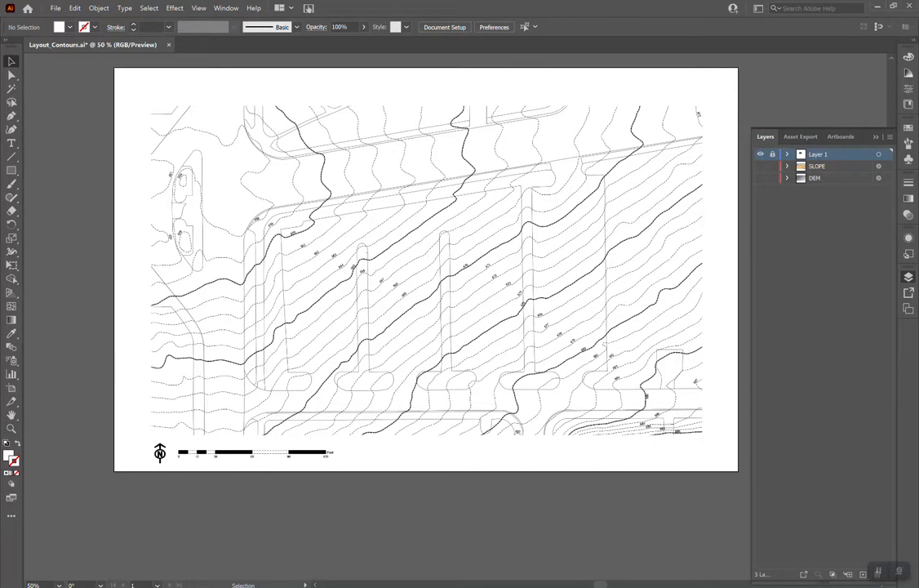
pyautogui.click(55, 7)
pyautogui.click(73, 107)
# - Launch InDesign and start a new print document from the Tabloid preset
pyautogui.press('super')
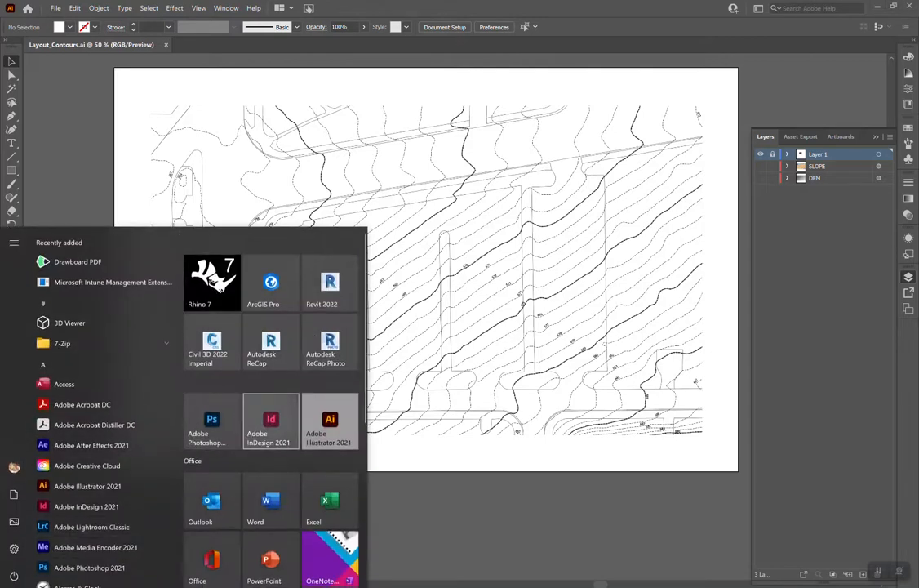
pyautogui.click(268, 420)
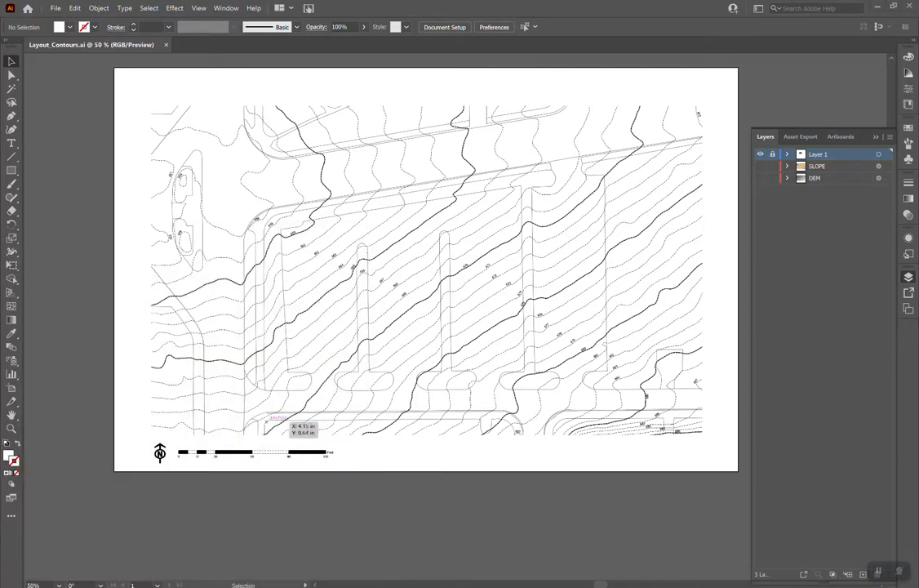
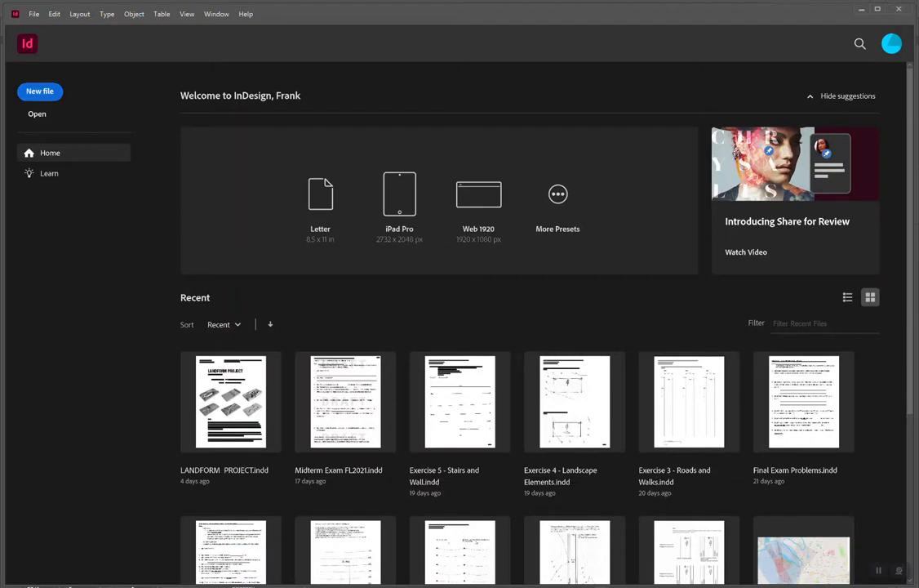
pyautogui.click(40, 92)
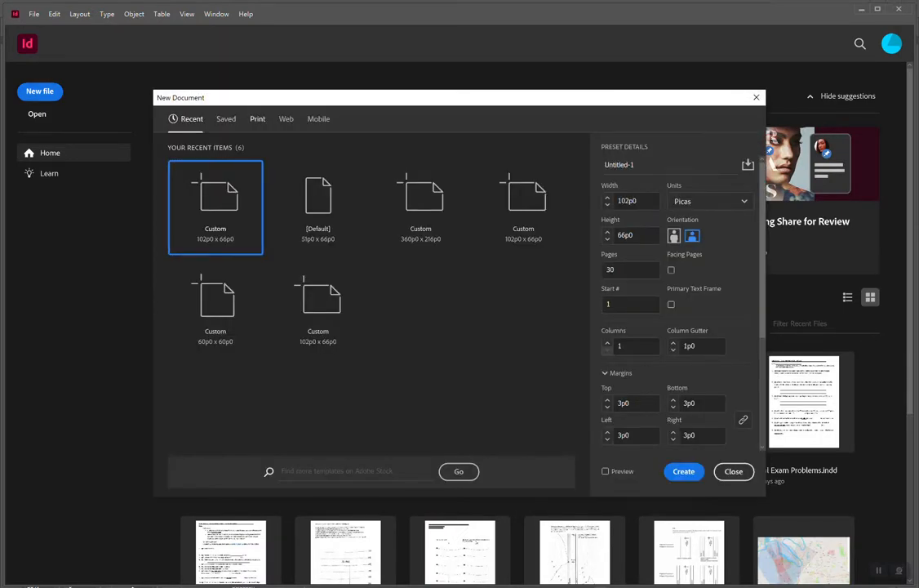
pyautogui.click(258, 119)
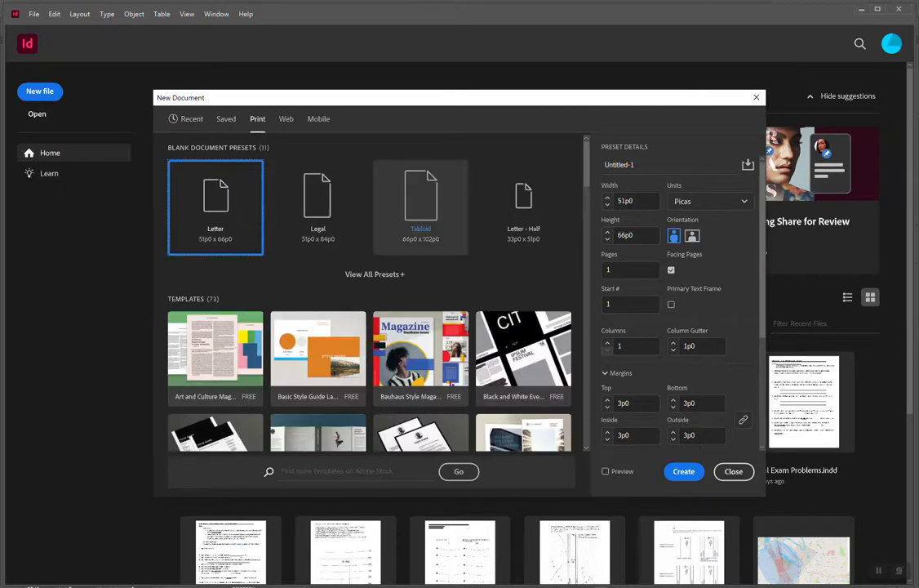
pyautogui.click(420, 204)
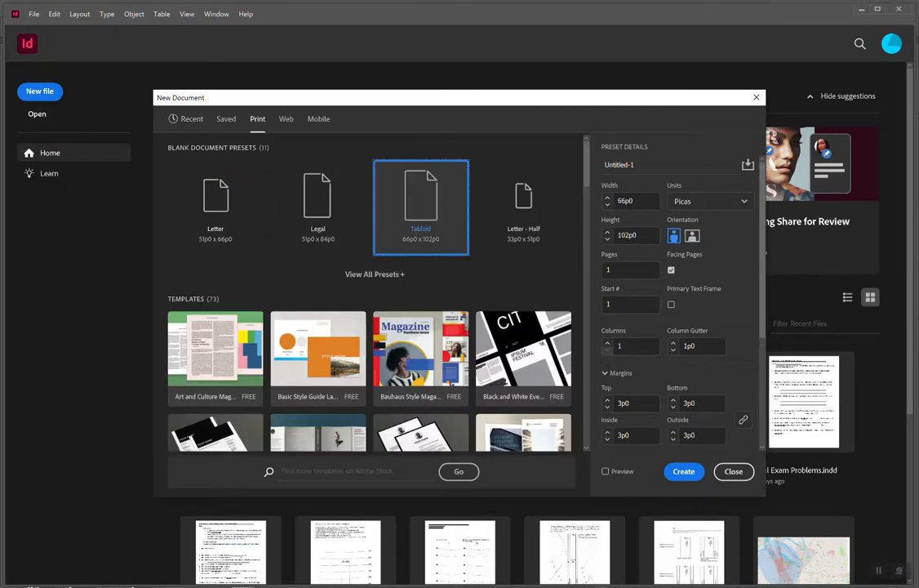
# - Set the new document to inches, landscape, no facing pages and 3 pages, and create it
pyautogui.click(711, 201)
pyautogui.click(687, 259)
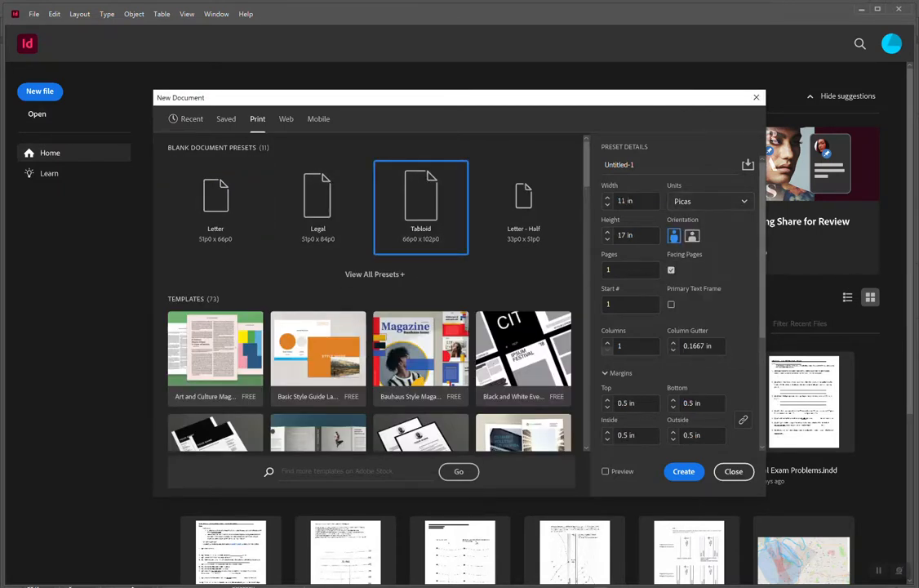
pyautogui.click(692, 236)
pyautogui.click(672, 271)
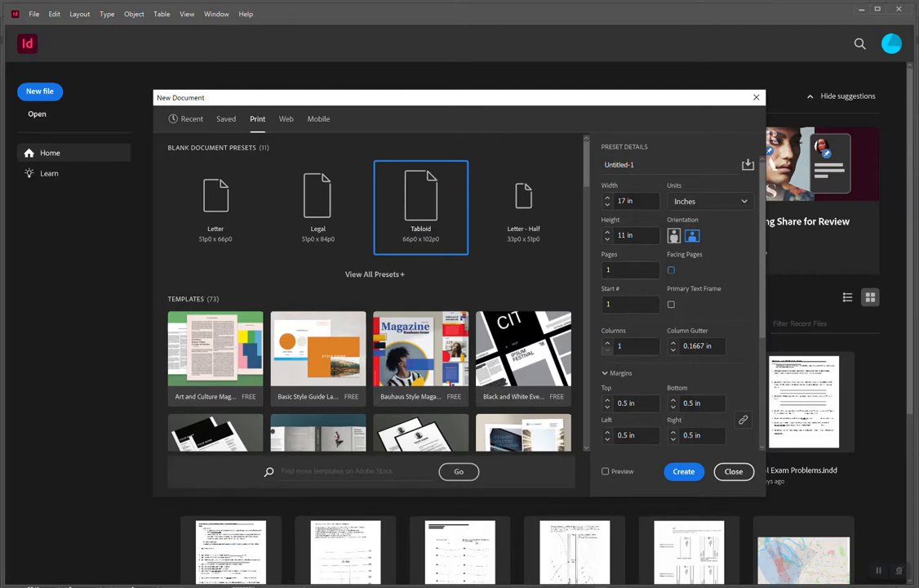
pyautogui.hotkey('ctrl', 'a')
pyautogui.write('3')
pyautogui.press('Escape')
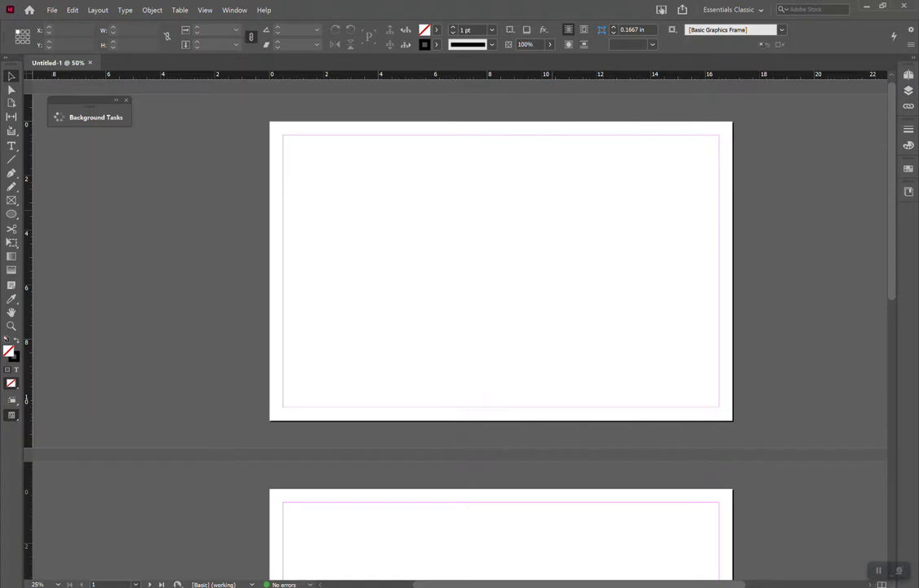
# - Place the Layout_Aerial file from the Desktop on page 1, aligned to the page edges
pyautogui.hotkey('ctrl', 'd')
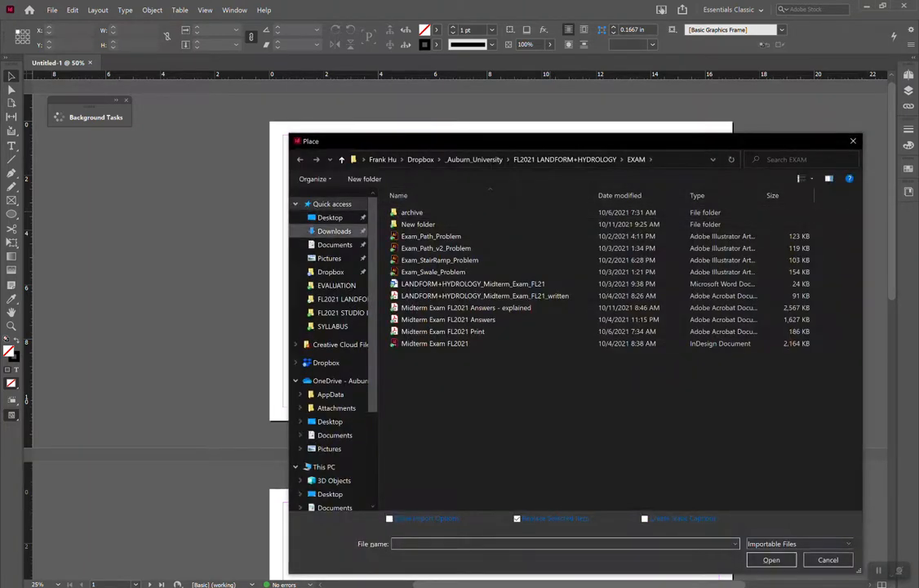
pyautogui.click(330, 217)
pyautogui.click(421, 260)
pyautogui.press('Return')
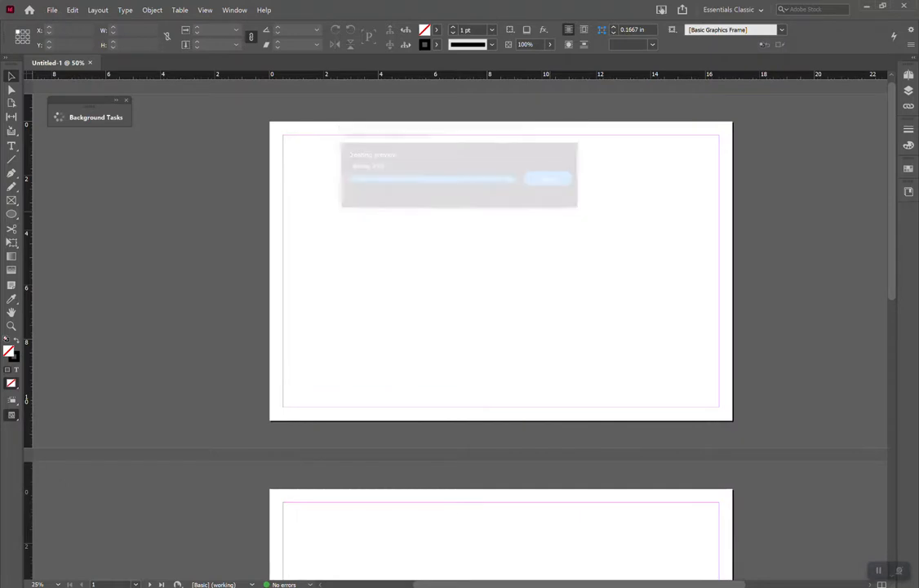
pyautogui.click(317, 155)
pyautogui.moveTo(359, 204); pyautogui.dragTo(313, 172)
pyautogui.click(214, 214)
# - Place the Layout_Contours Illustrator file from the Desktop on page 2 so that it fills the page
pyautogui.scroll(-9, 367, 269)
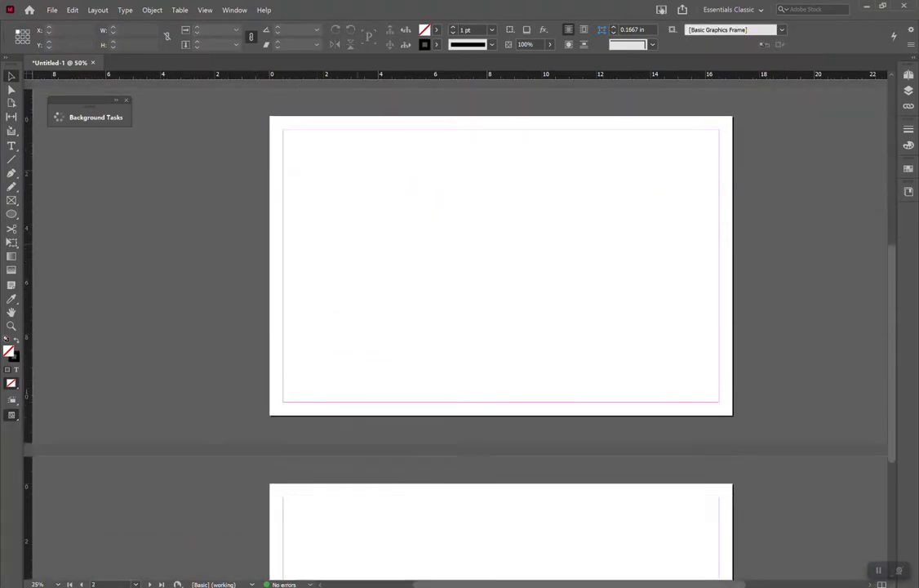
pyautogui.hotkey('ctrl', 'd')
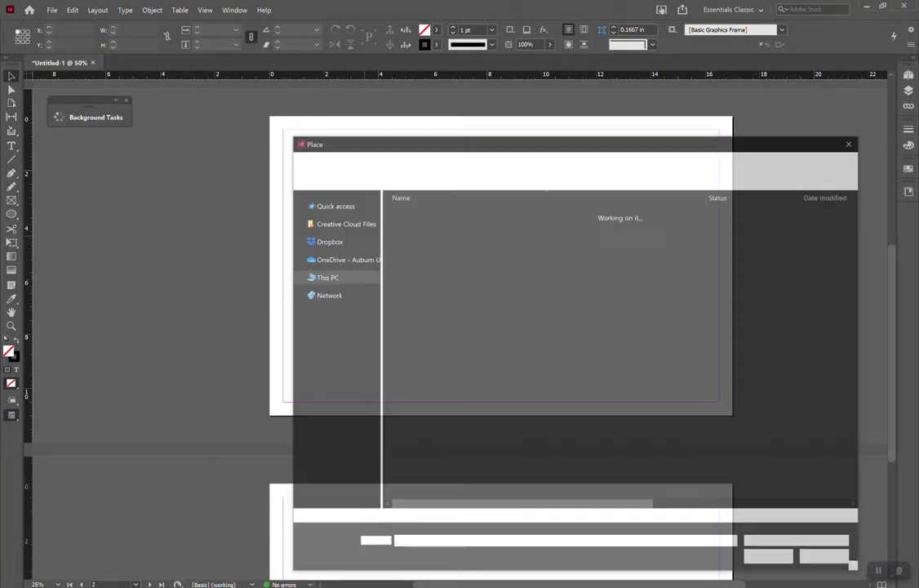
pyautogui.click(427, 272)
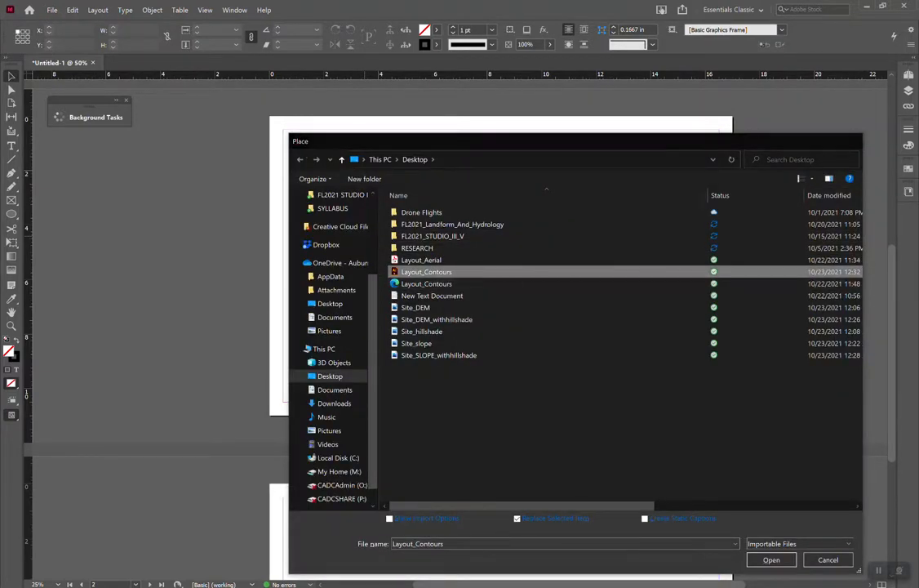
pyautogui.press('Return')
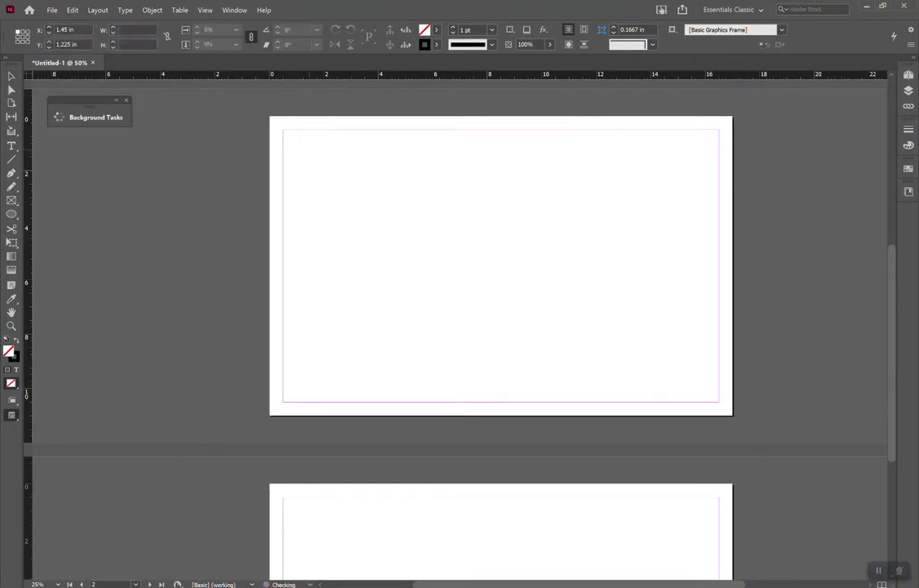
pyautogui.click(310, 149)
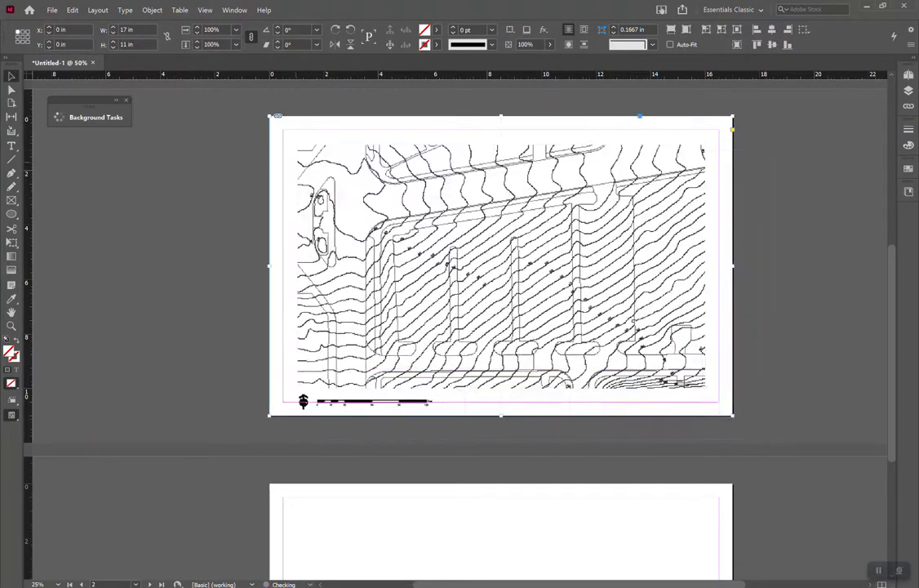
pyautogui.hotkey('ctrl', 'shift', 'a')
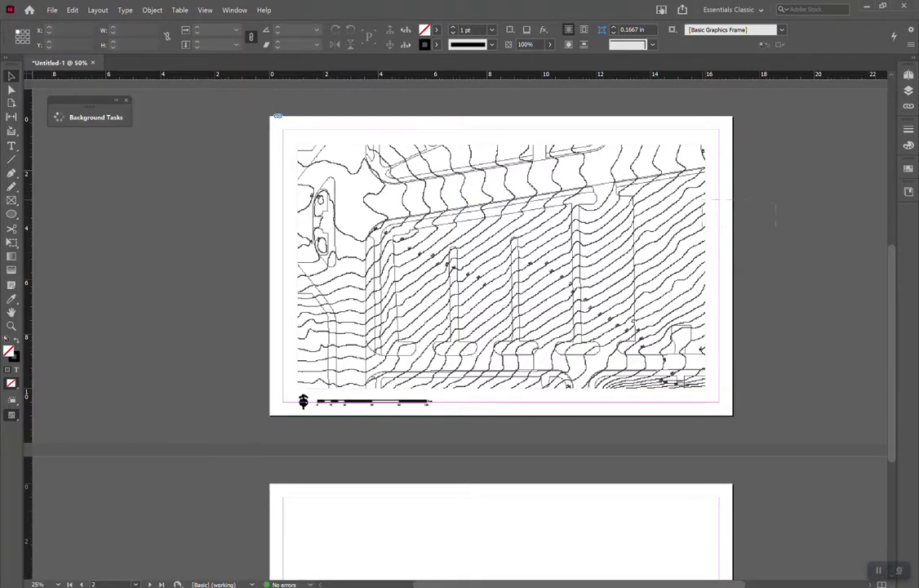
# - Show the DEM layer in the placed contour layout on page 2 through its Object Layer Options
pyautogui.hotkey('ctrl', 'a')
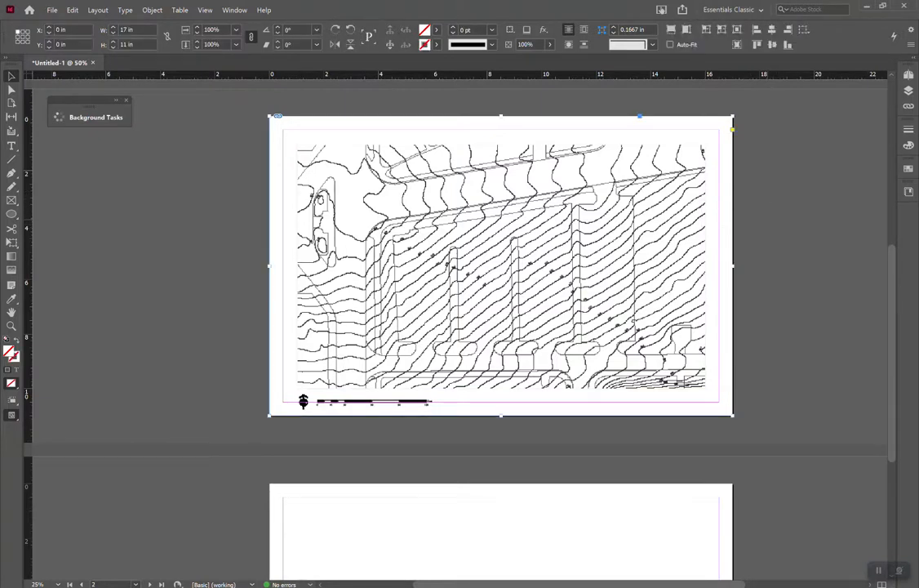
pyautogui.rightClick(638, 222)
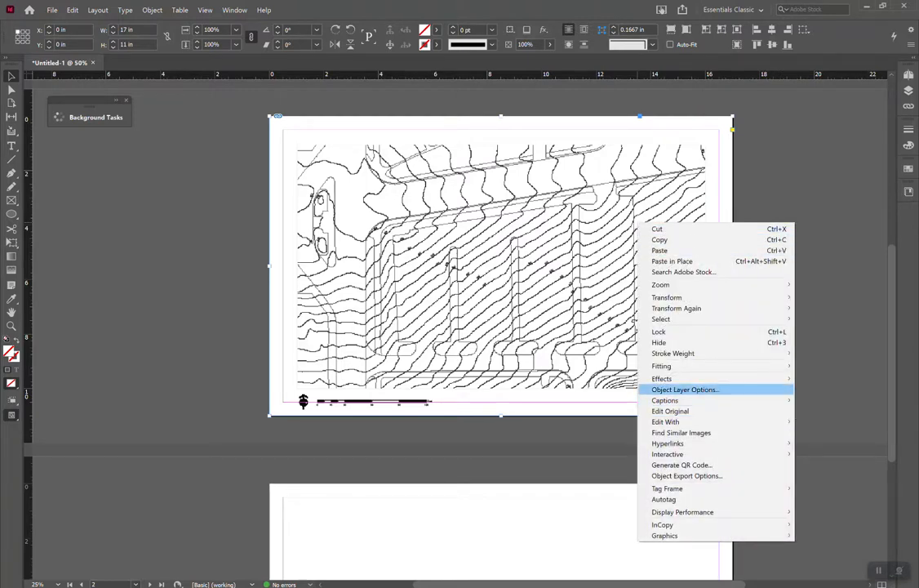
pyautogui.click(684, 389)
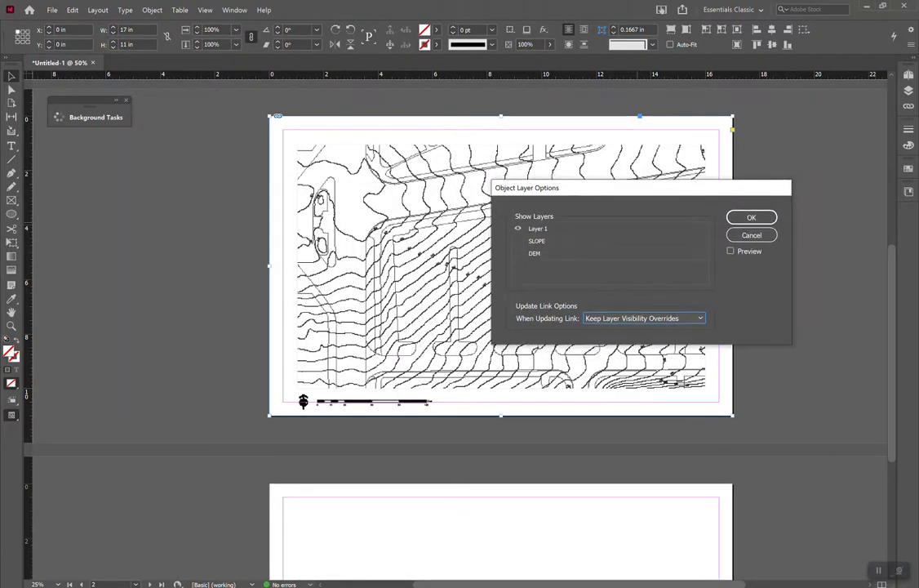
pyautogui.click(518, 253)
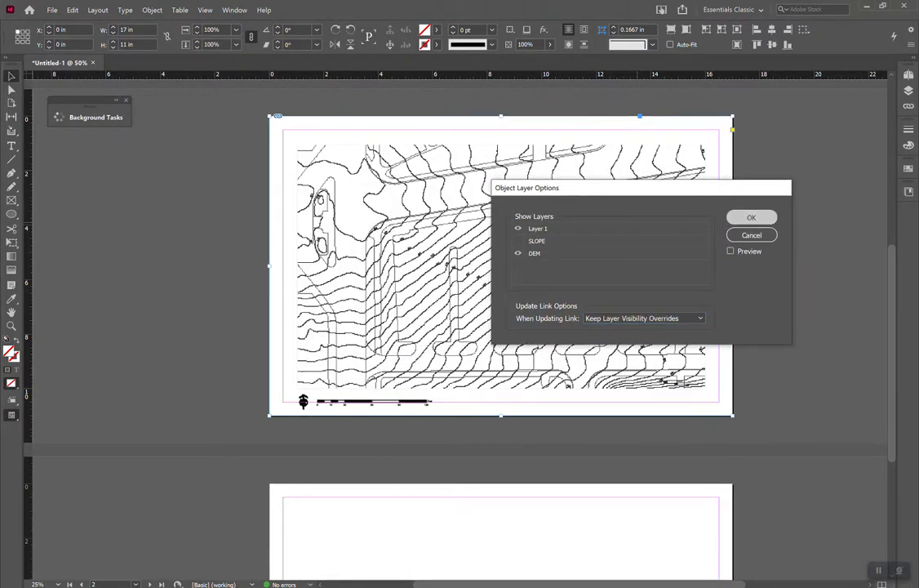
pyautogui.press('Return')
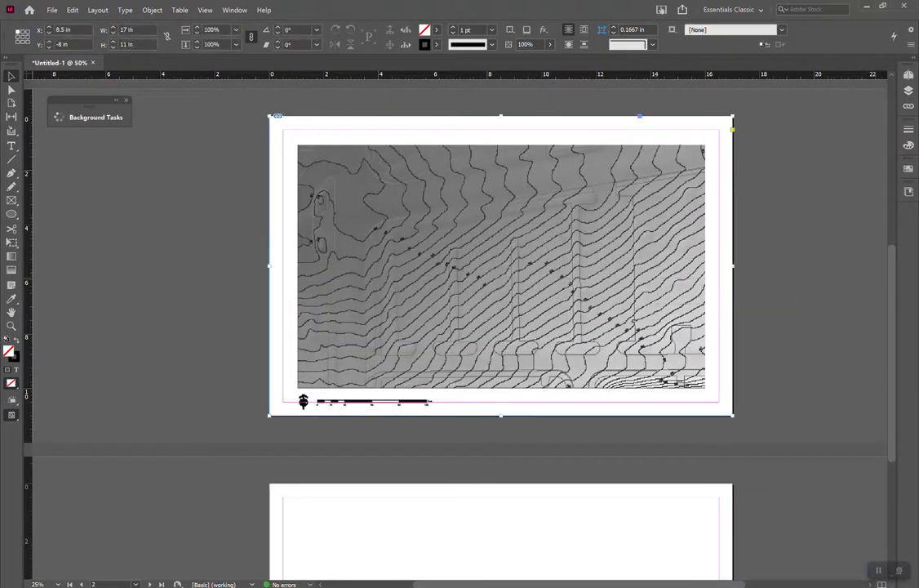
pyautogui.hotkey('ctrl', 'shift', 'a')
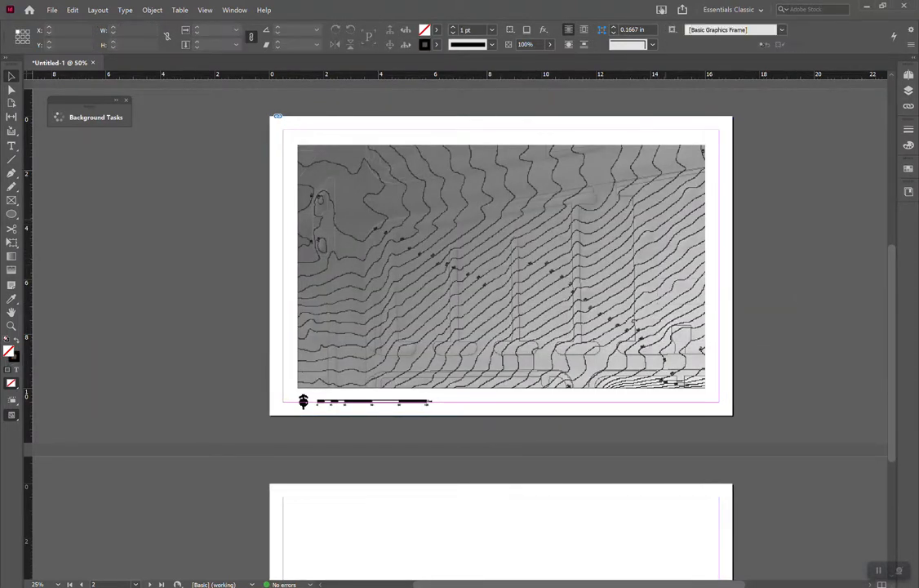
# - Paste a copy of the page 2 contour layout in place on page 3
pyautogui.scroll(-3, 500, 326)
pyautogui.rightClick(557, 234)
pyautogui.click(588, 250)
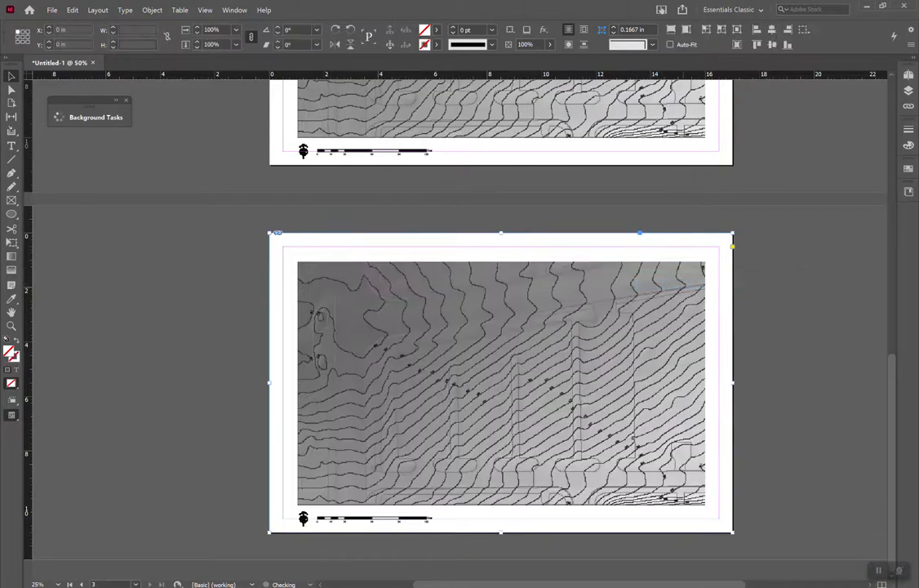
# - In the Object Layer Options of the page 3 contour layout, hide the DEM layer and show the SLOPE layer
pyautogui.rightClick(682, 343)
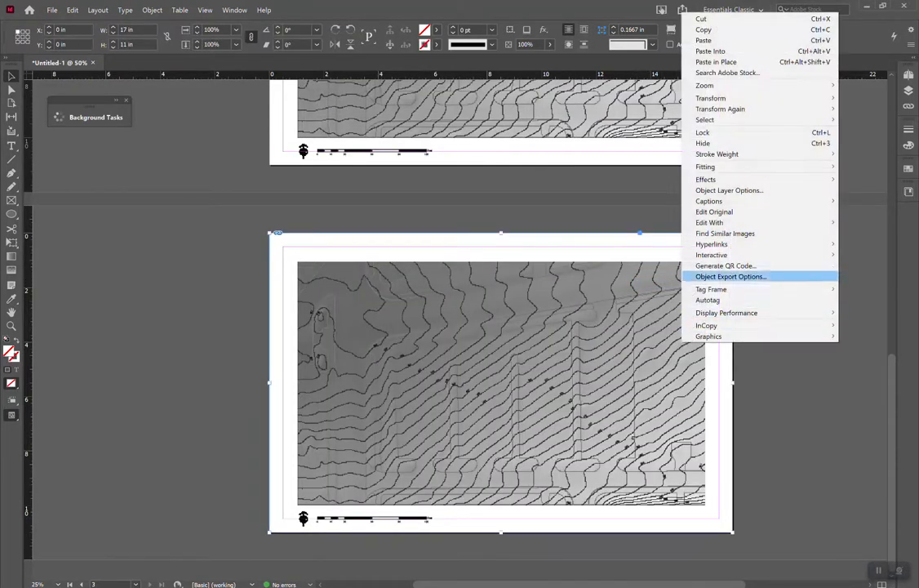
pyautogui.press('Return')
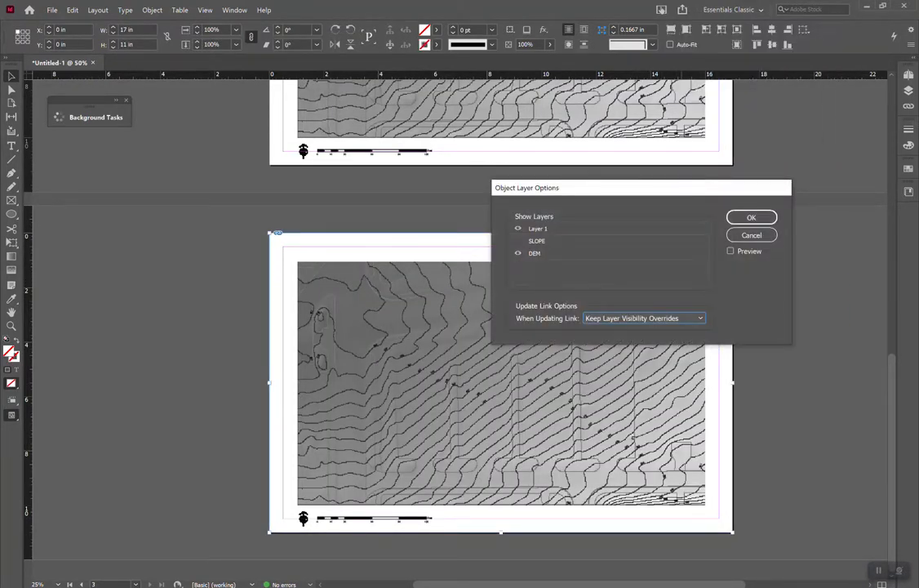
pyautogui.click(517, 253)
pyautogui.click(518, 240)
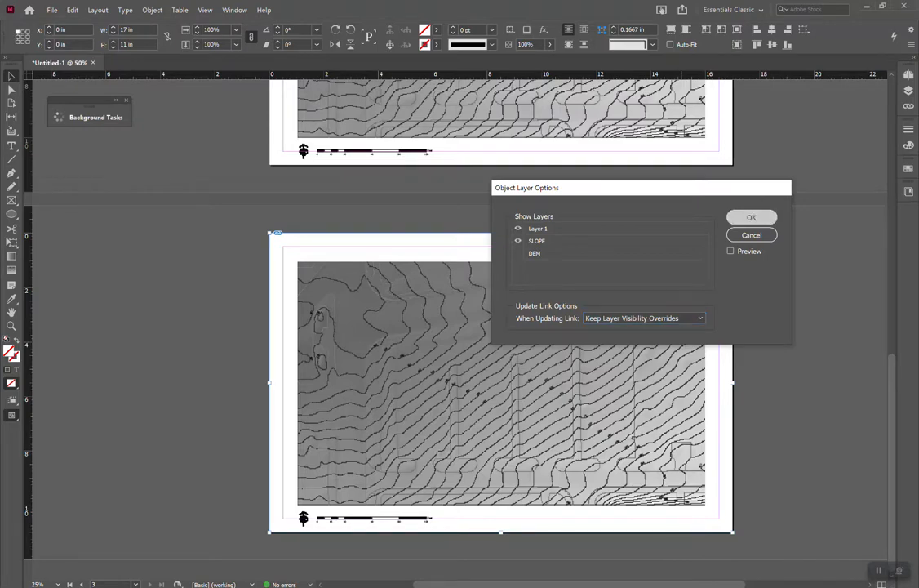
pyautogui.click(751, 217)
pyautogui.click(776, 237)
# - Review the aerial, DEM and slope layouts across the three pages and check the document's layers
pyautogui.scroll(10, 776, 237)
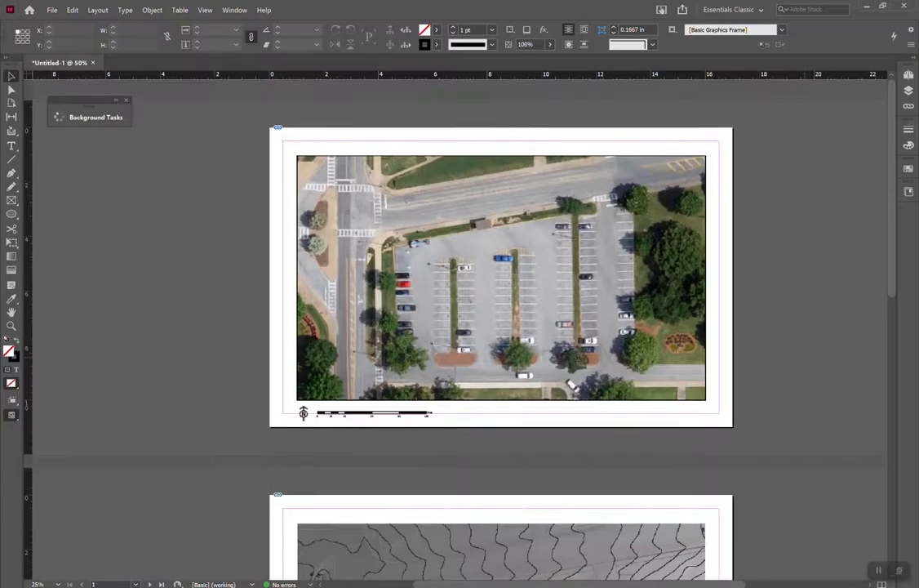
pyautogui.scroll(-5, 775, 236)
pyautogui.scroll(-5, 501, 326)
pyautogui.scroll(10, 502, 327)
pyautogui.scroll(-9, 502, 327)
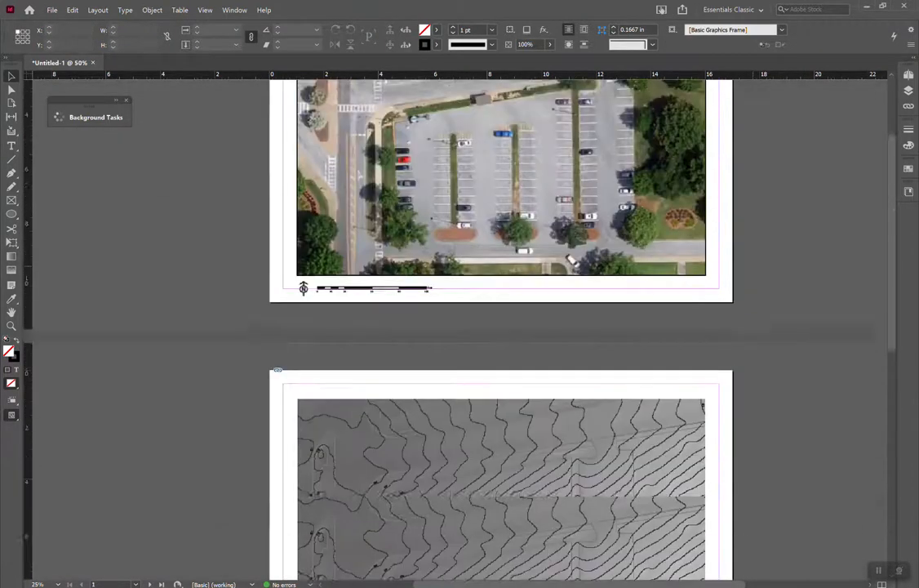
pyautogui.click(908, 91)
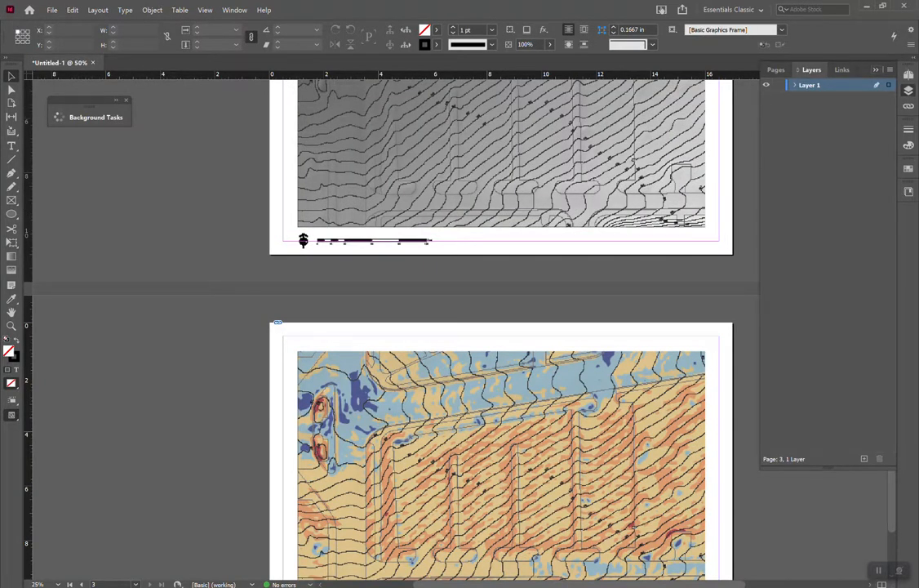
pyautogui.click(876, 70)
pyautogui.scroll(9, 663, 286)
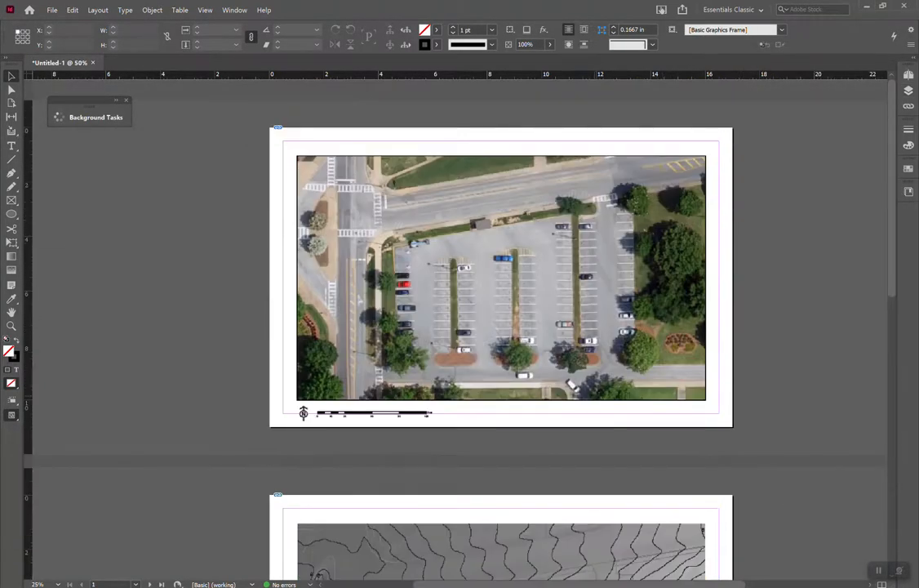
# - Draw a text frame about 5.8 in wide below the page 1 aerial image, beside the scale bar, and set its font to Roboto
pyautogui.scroll(1, 595, 377)
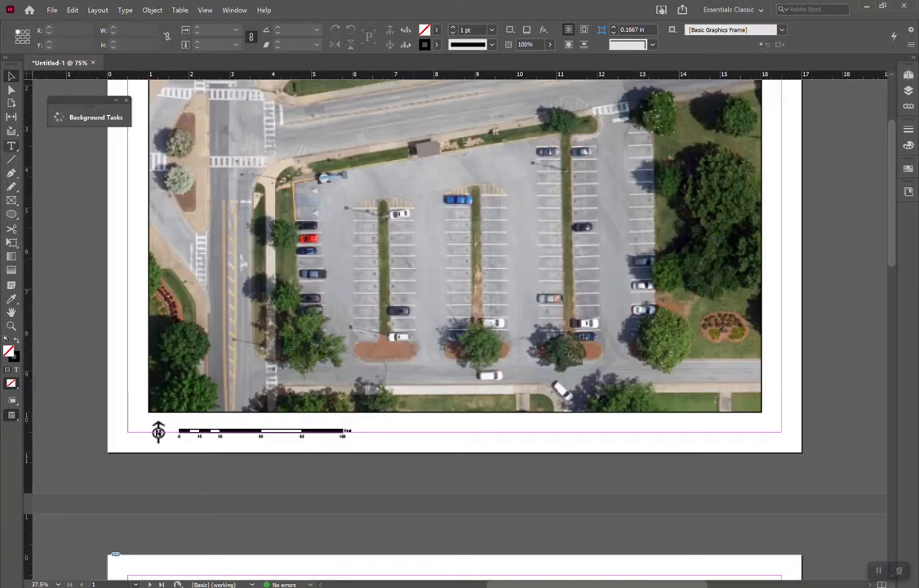
pyautogui.click(12, 146)
pyautogui.moveTo(367, 420); pyautogui.dragTo(604, 442)
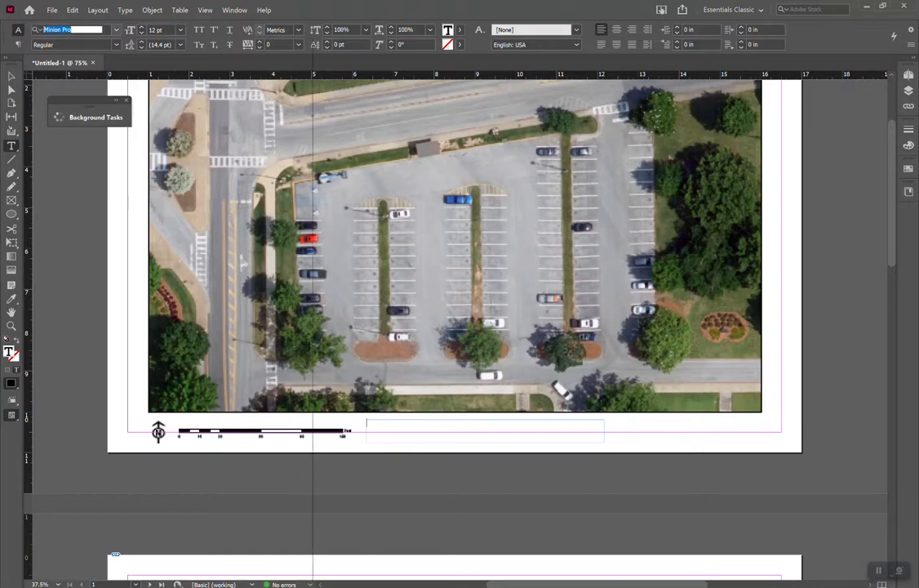
pyautogui.click(74, 29)
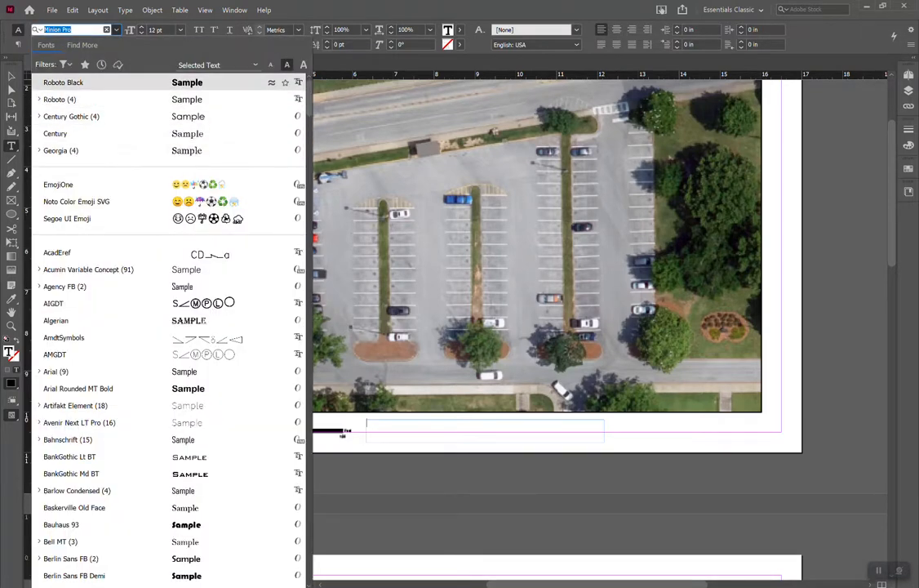
pyautogui.press('Down')
pyautogui.press('Return')
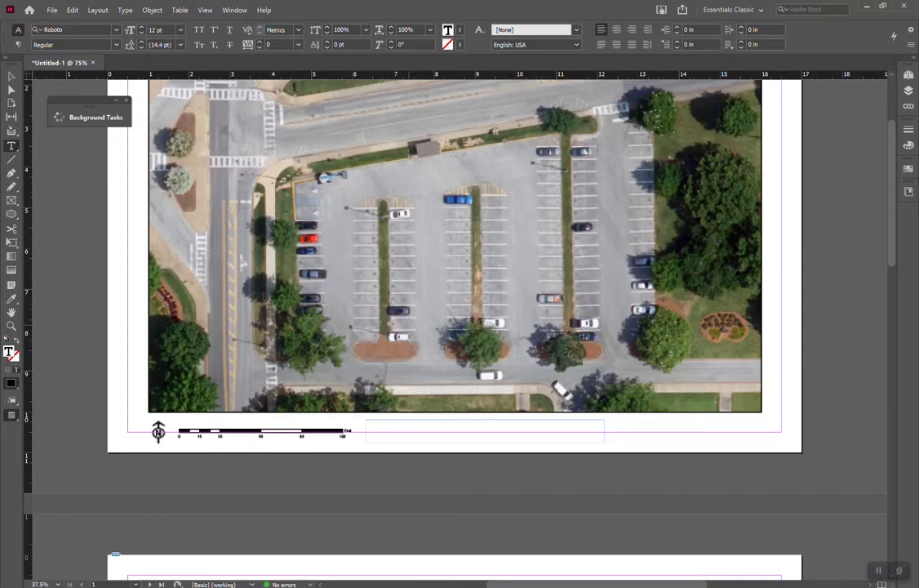
# - Enter "Parking Lot Site - Orthoimage" as the page 1 title in the new text frame
pyautogui.write('Site')
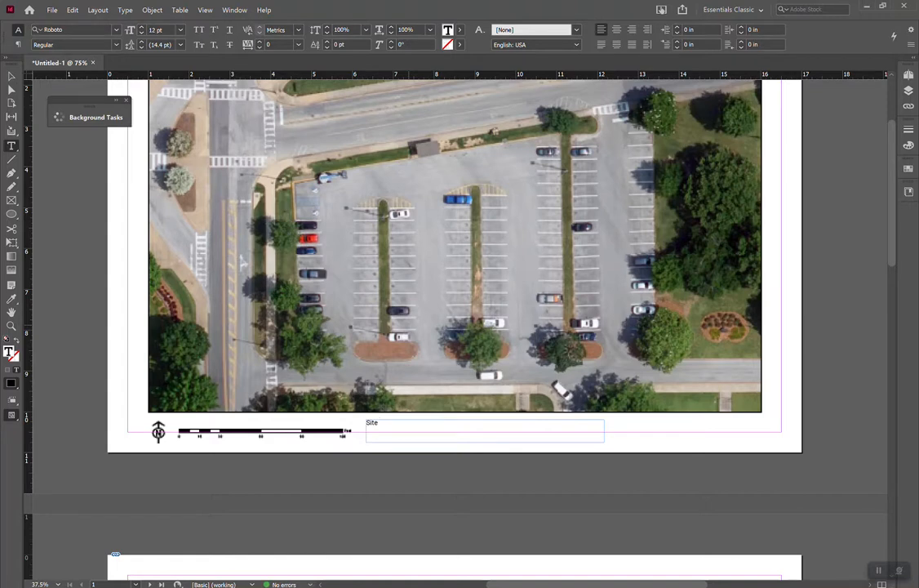
pyautogui.press('BackSpace')
pyautogui.press('BackSpace')
pyautogui.press('BackSpace')
pyautogui.press('BackSpace')
pyautogui.press('BackSpace')
pyautogui.write('Parking Lot Site - Orthoimage')
pyautogui.press('Escape')
# - Reduce the title frame to the height of its text line and position it beside the scale bar below the aerial image
pyautogui.moveTo(485, 431); pyautogui.dragTo(524, 434)
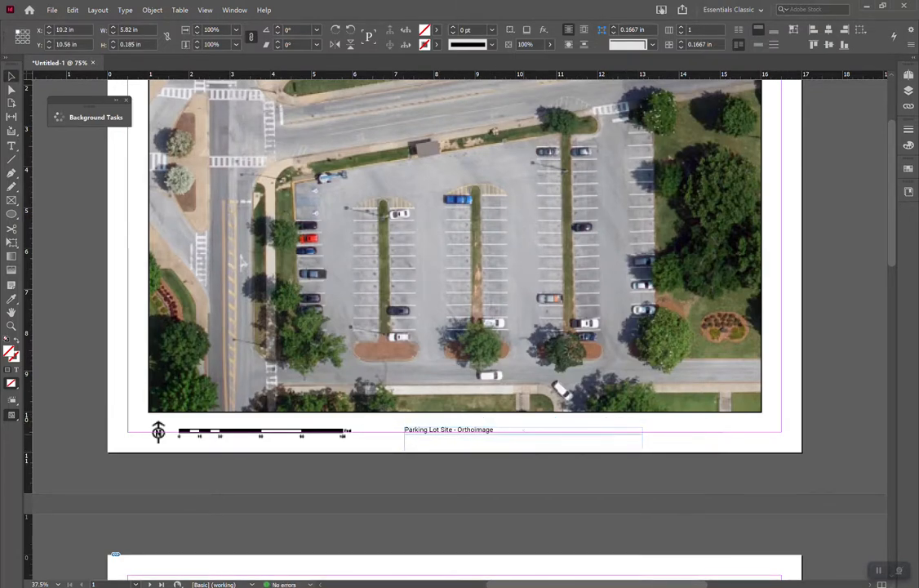
pyautogui.hotkey('ctrl', 'shift', 'a')
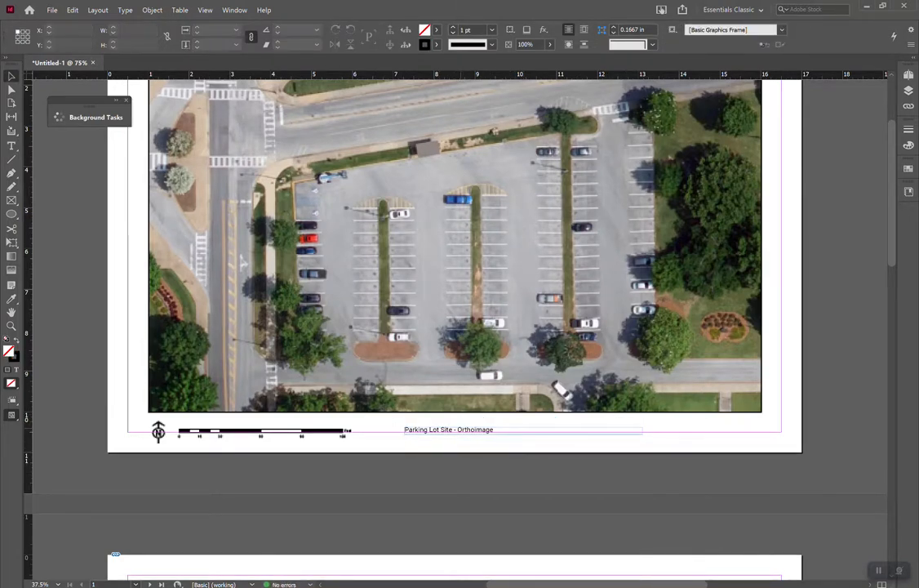
pyautogui.moveTo(593, 427); pyautogui.dragTo(602, 425)
pyautogui.hotkey('ctrl', 'shift', 'a')
# - Paste a copy of the page 1 title in place on page 2
pyautogui.hotkey('shift', 'pagedown')
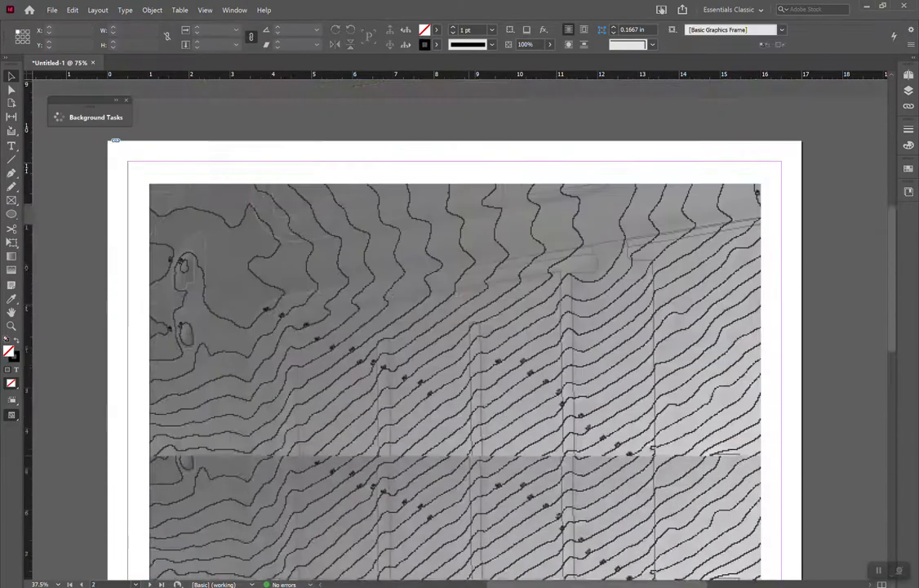
pyautogui.rightClick(731, 337)
pyautogui.click(735, 351)
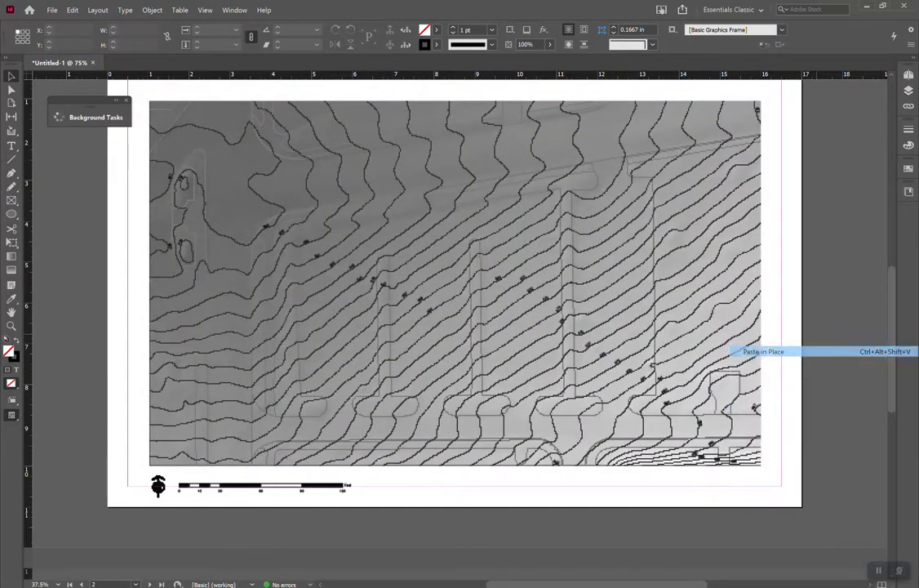
# - Change the page 2 title to "Parking Lot Site - Existing Contours"
pyautogui.press('t')
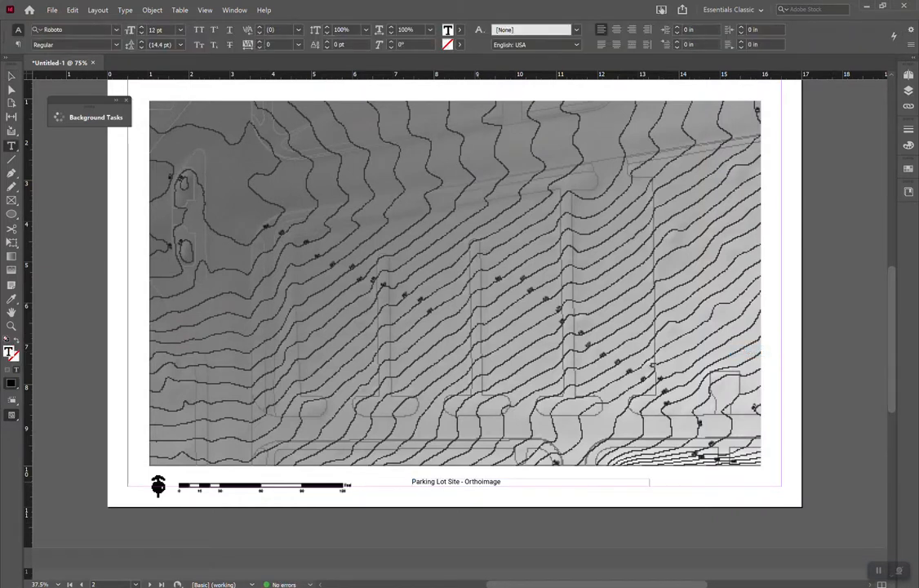
pyautogui.doubleClick(496, 482)
pyautogui.write('Existing C')
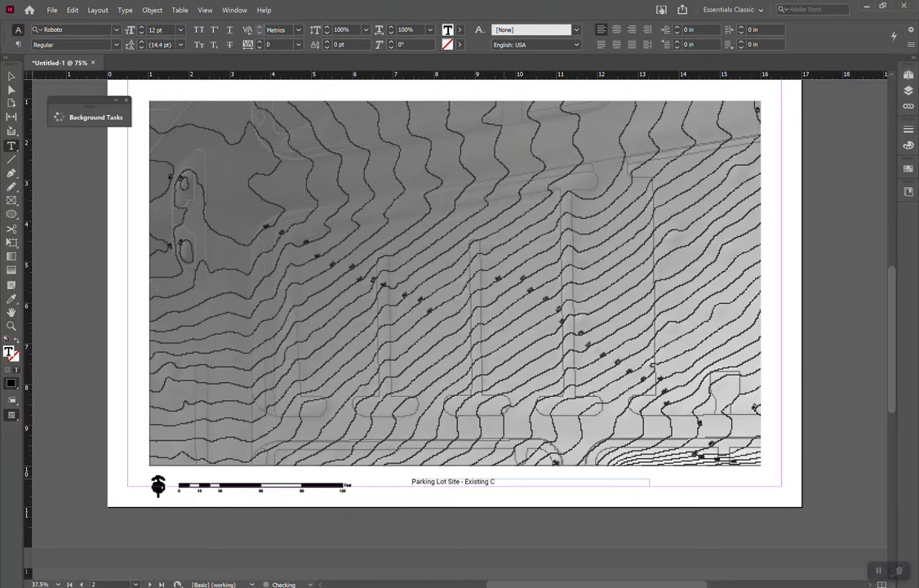
pyautogui.write('ontours')
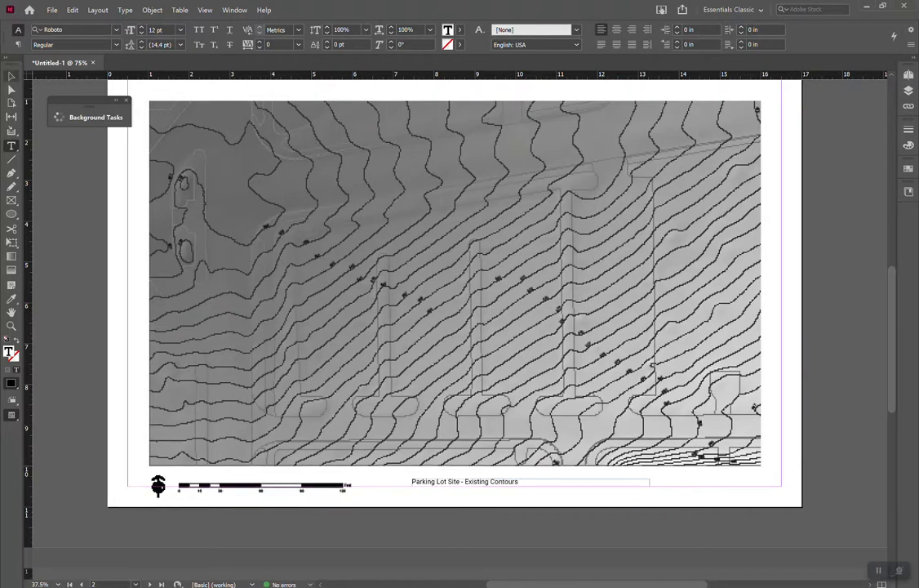
pyautogui.press('Escape')
pyautogui.hotkey('ctrl', 'shift', 'a')
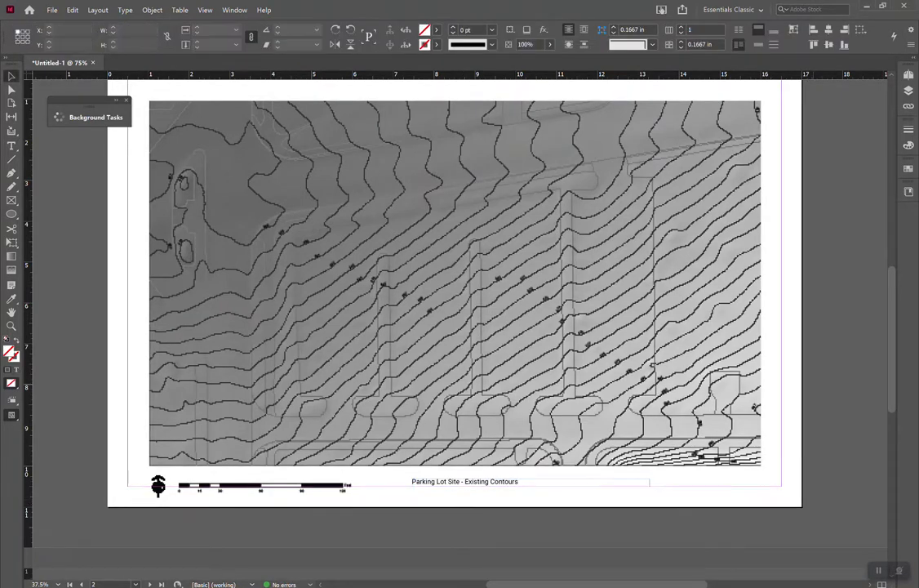
# - Paste the page title in place on page 3 and change it to "Parking Lot Site - Slopes"
pyautogui.scroll(-7, 455, 327)
pyautogui.rightClick(722, 378)
pyautogui.click(739, 396)
pyautogui.doubleClick(520, 494)
pyautogui.moveTo(519, 494); pyautogui.dragTo(466, 494)
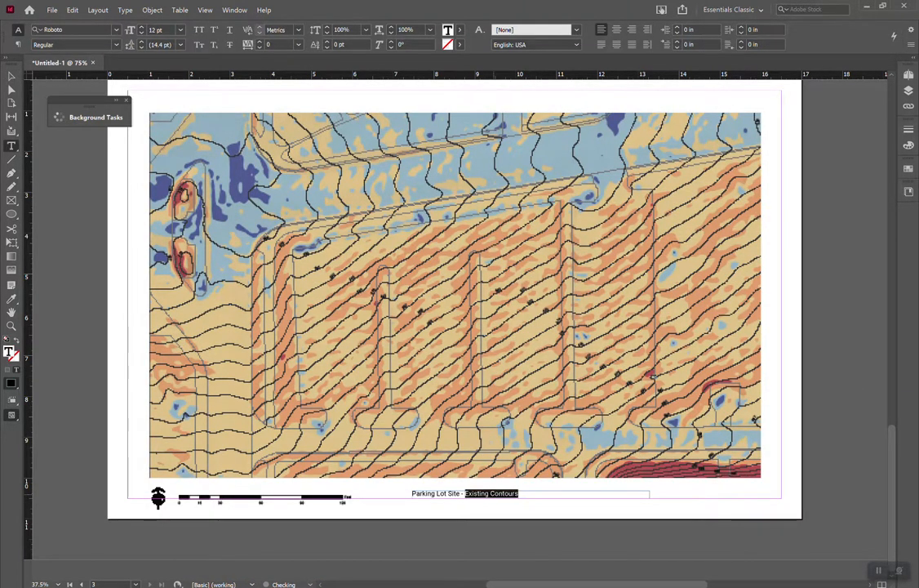
pyautogui.write('Slopes')
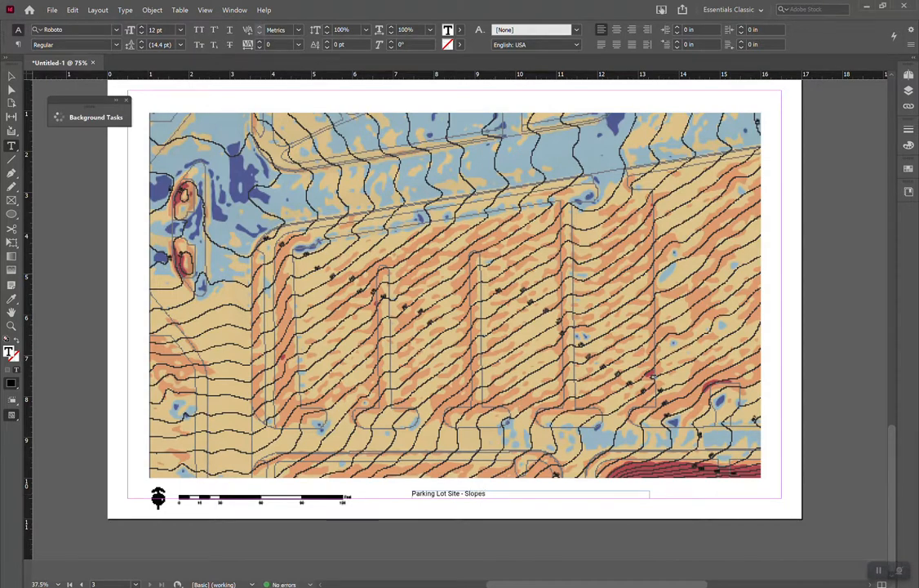
pyautogui.press('Escape')
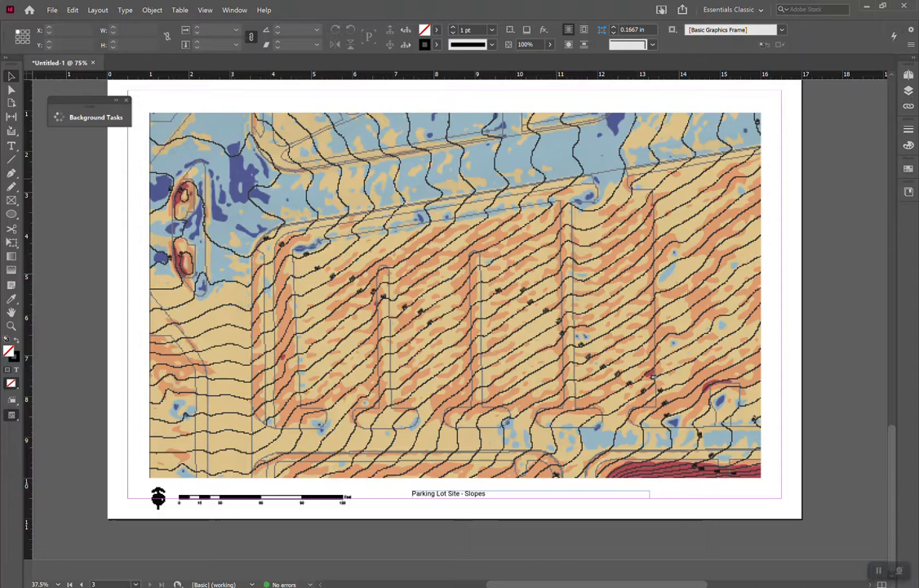
# - Narrow the page 3 title frame to the width of its text
pyautogui.click(459, 494)
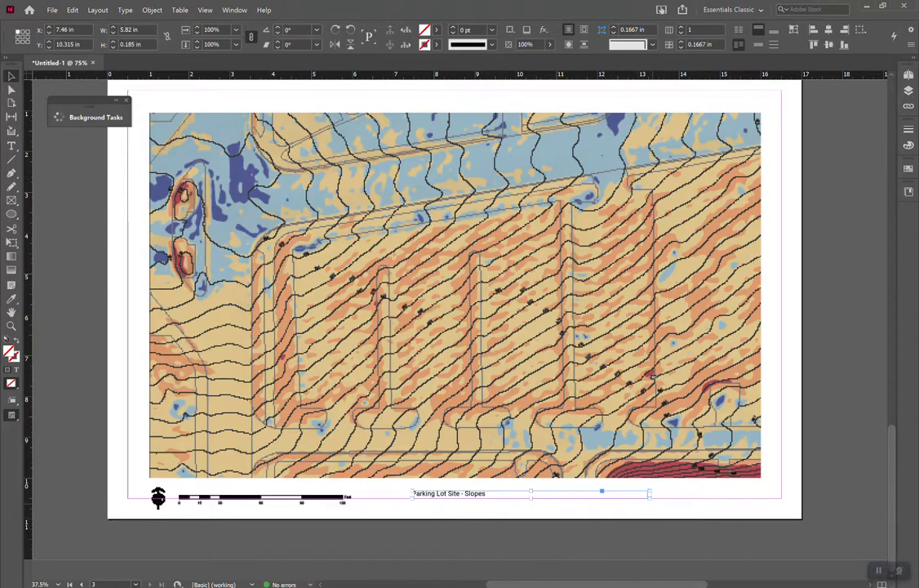
pyautogui.moveTo(650, 498); pyautogui.dragTo(511, 506)
pyautogui.moveTo(487, 495); pyautogui.dragTo(486, 495)
pyautogui.click(523, 538)
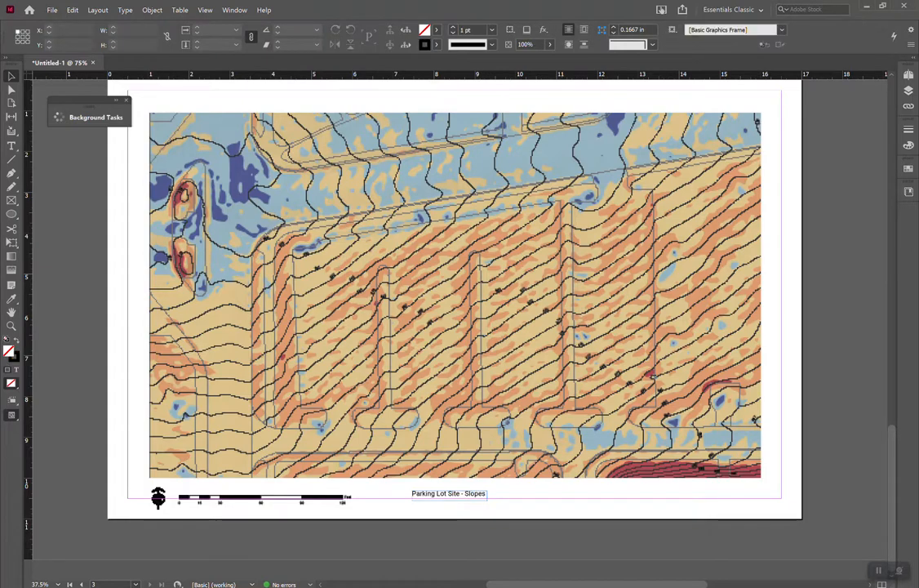
# - Draw a rectangle frame about 0.34 by 0.185 in on the pasteboard beside page 3 and duplicate it downward in a column
pyautogui.scroll(1, 510, 538)
pyautogui.moveTo(510, 538); pyautogui.dragTo(379, 530)
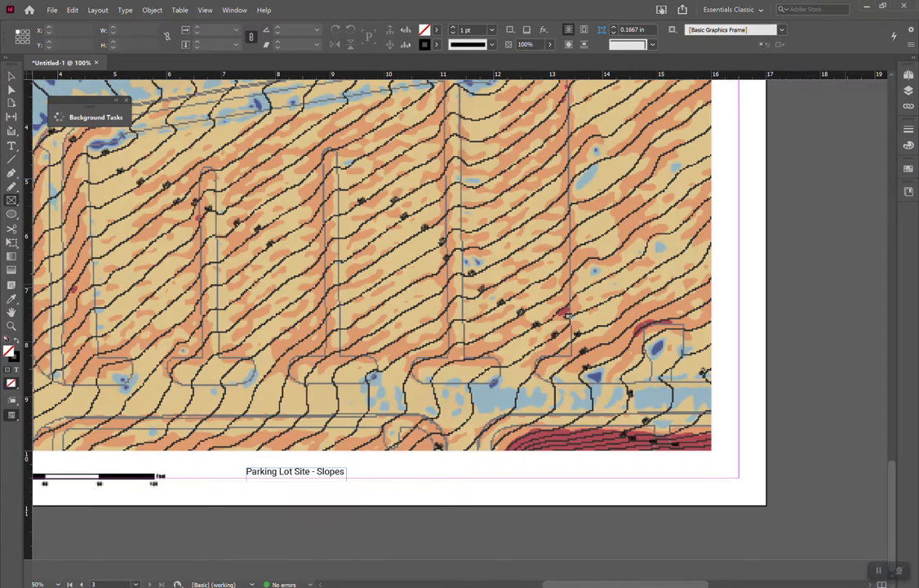
pyautogui.moveTo(790, 257); pyautogui.dragTo(808, 267)
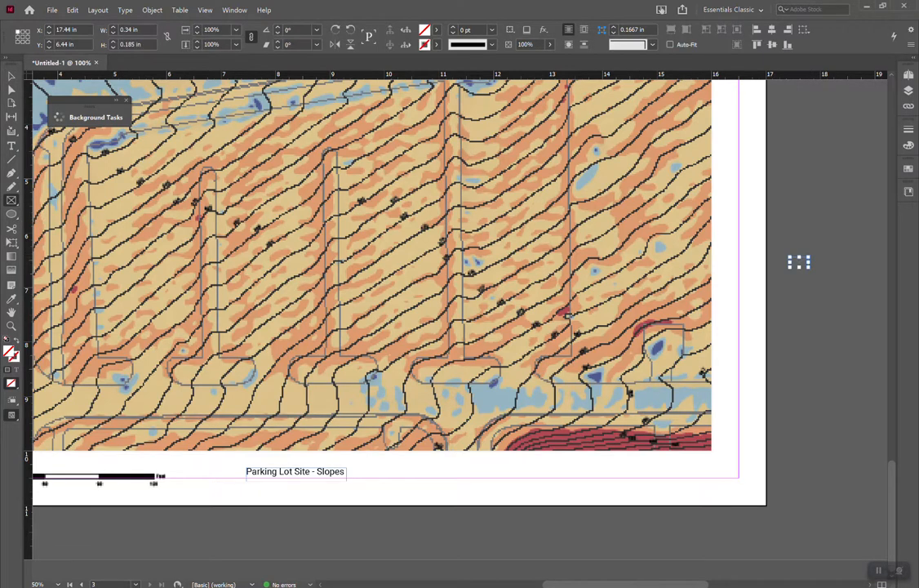
pyautogui.press('v')
pyautogui.moveTo(799, 262); pyautogui.dragTo(799, 295)
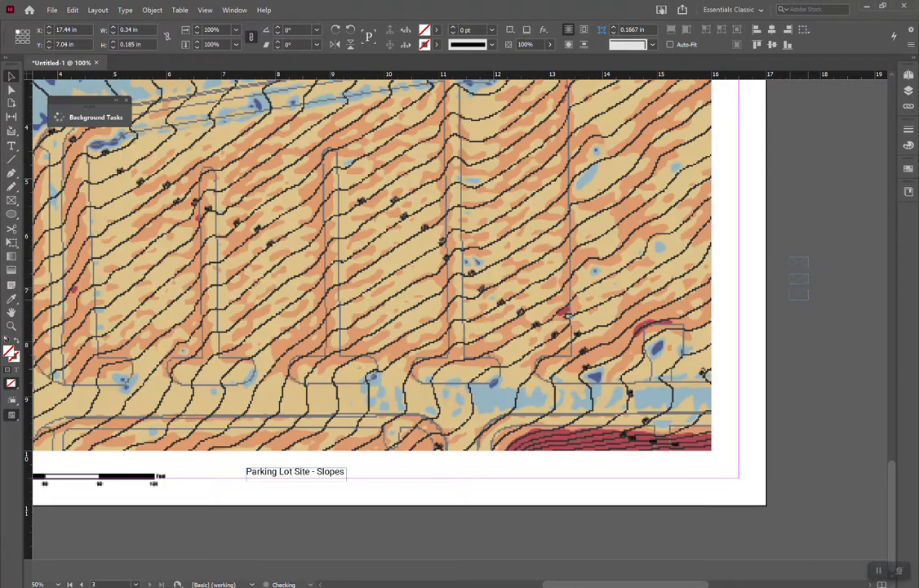
pyautogui.moveTo(800, 294); pyautogui.dragTo(799, 311)
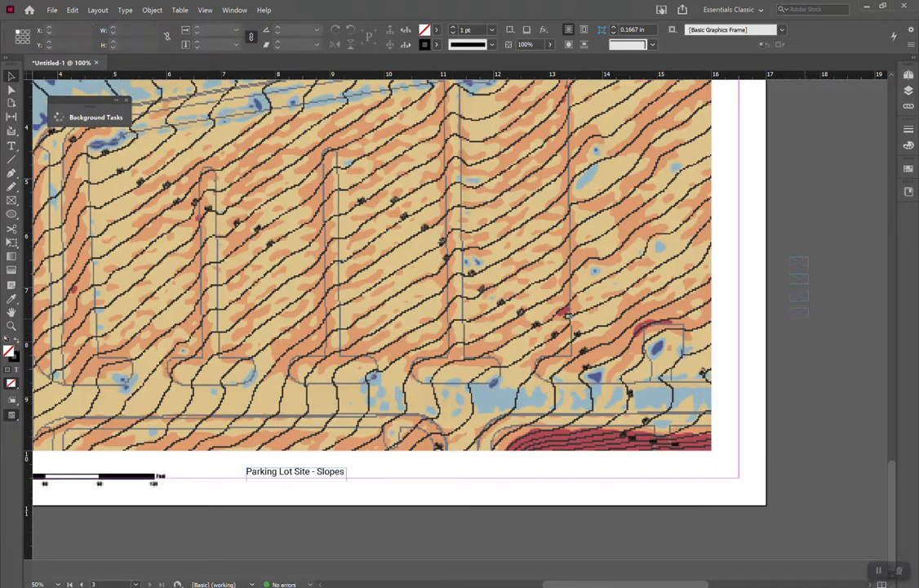
# - Complete the column of five evenly spaced legend frames and narrow them all to about 0.26 in wide
pyautogui.moveTo(799, 311)
pyautogui.mouseDown()
pyautogui.moveTo(799, 328)
pyautogui.moveTo(815, 338)
pyautogui.moveTo(793, 260)
pyautogui.moveTo(805, 296)
pyautogui.mouseUp()
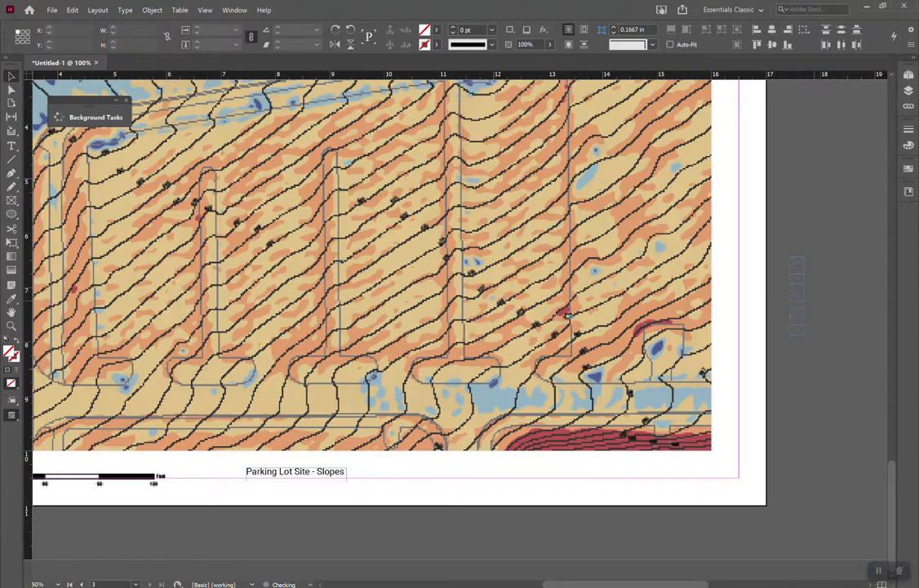
pyautogui.click(827, 304)
pyautogui.moveTo(798, 253); pyautogui.dragTo(795, 252)
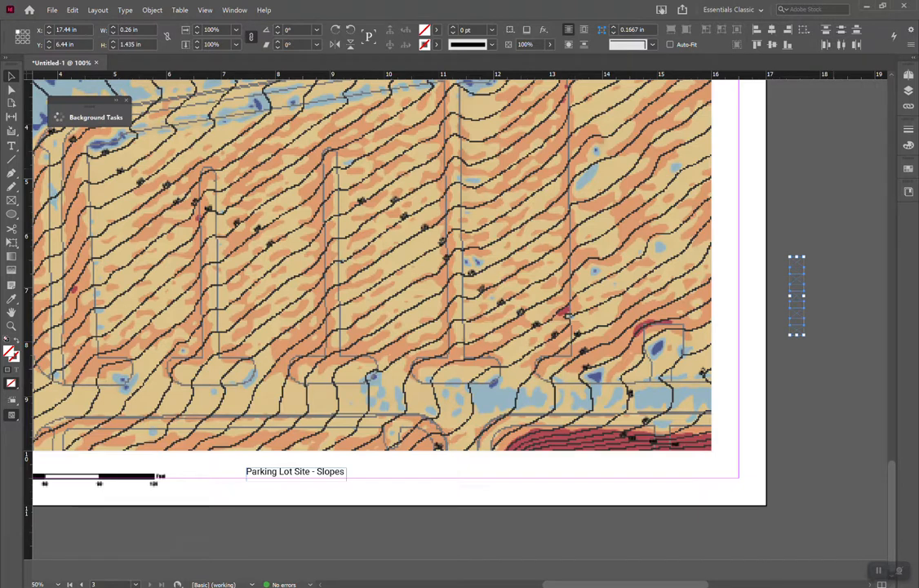
pyautogui.hotkey('ctrl', 'shift', 'a')
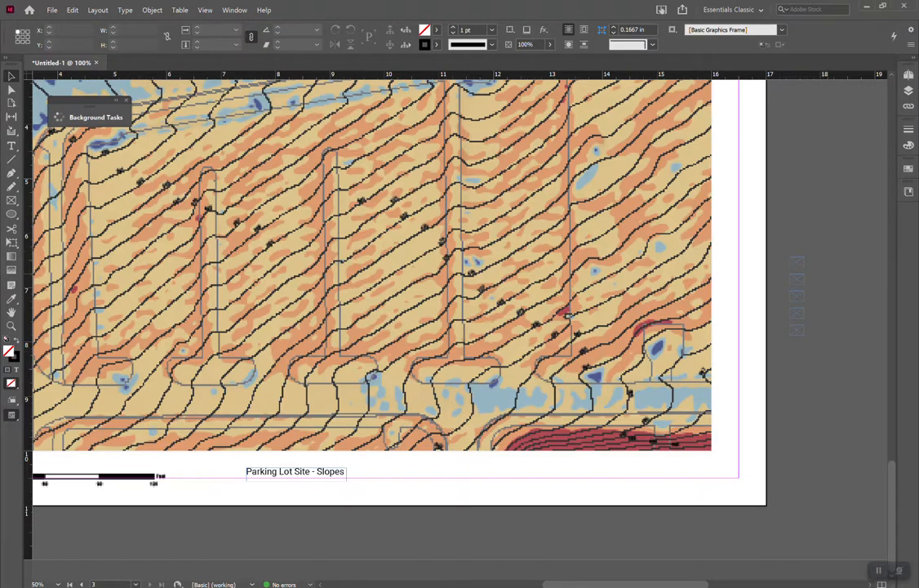
# - Fill the first legend frame with the dark blue sampled from the slope map, #505990
pyautogui.click(796, 261)
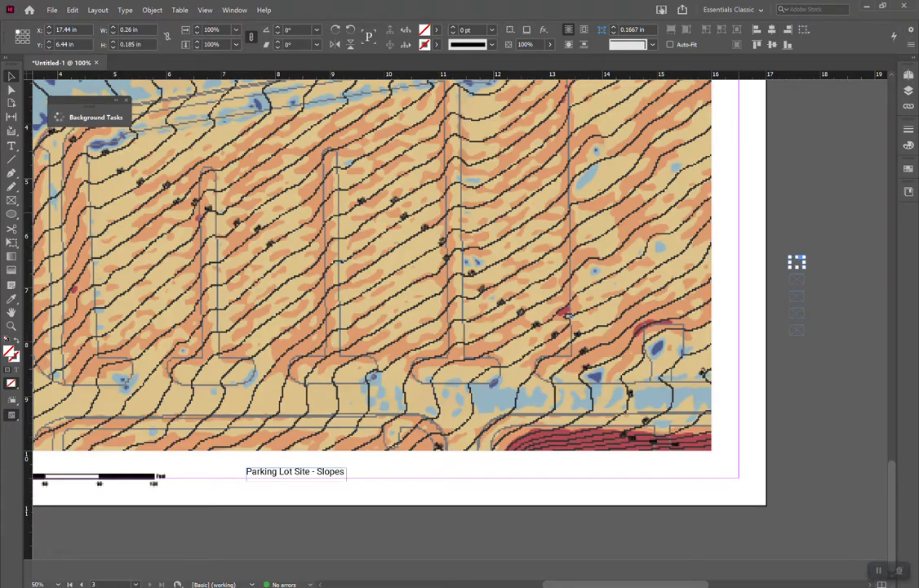
pyautogui.moveTo(569, 317); pyautogui.dragTo(648, 400)
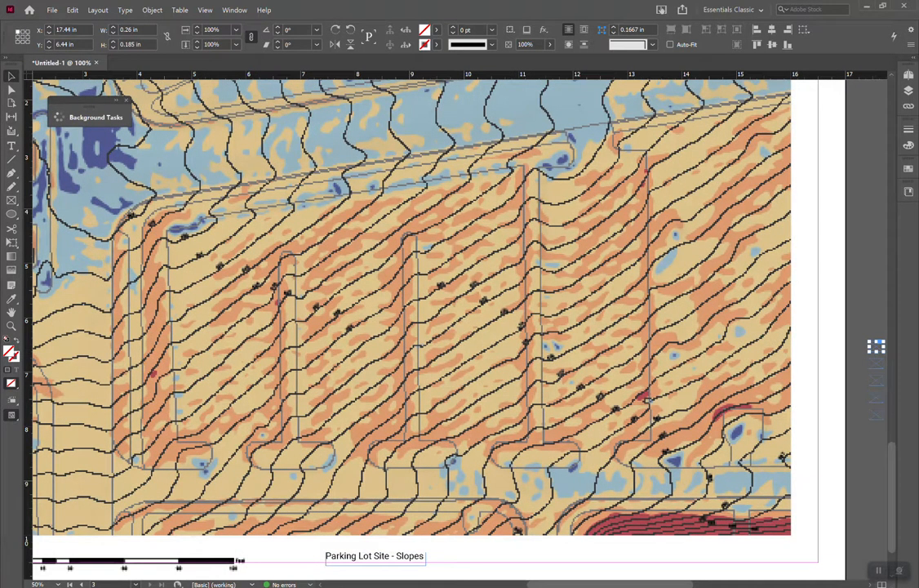
pyautogui.doubleClick(10, 353)
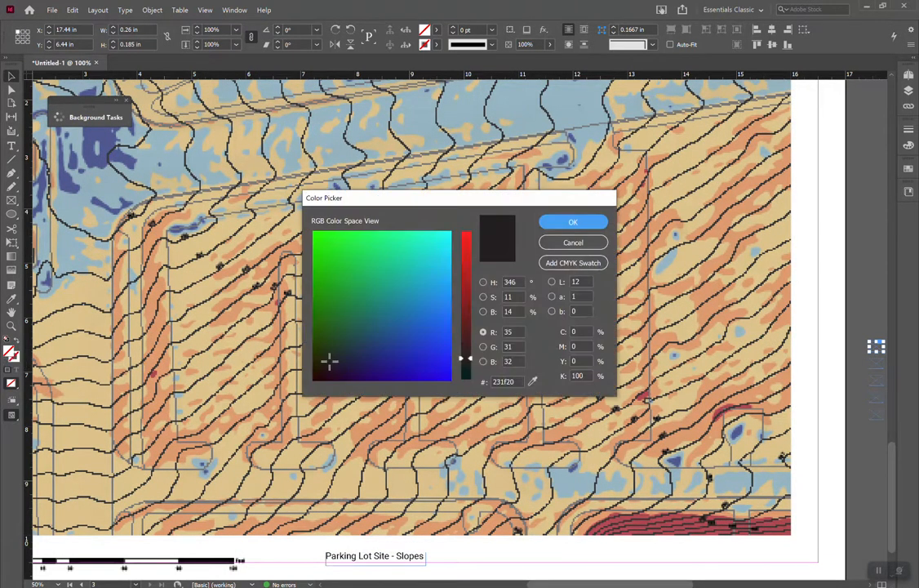
pyautogui.click(532, 381)
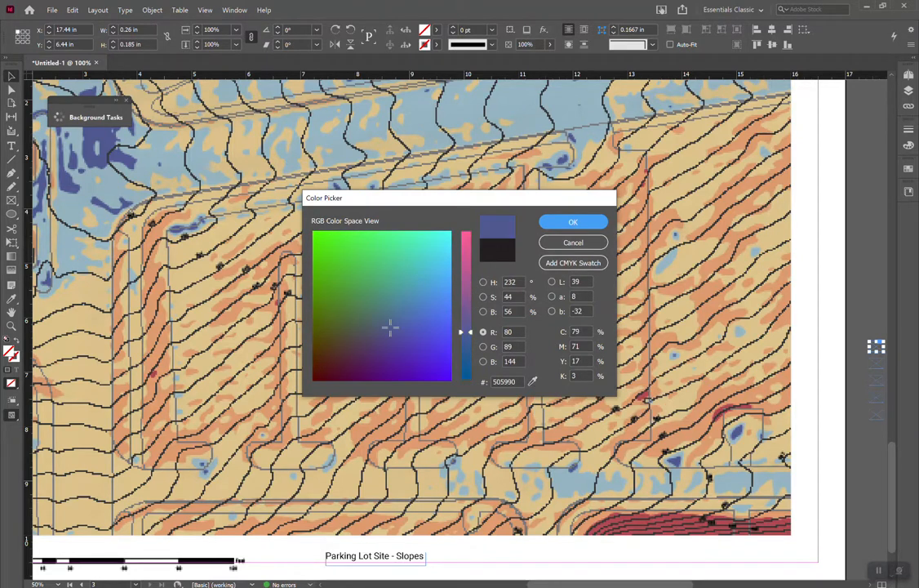
pyautogui.press('Return')
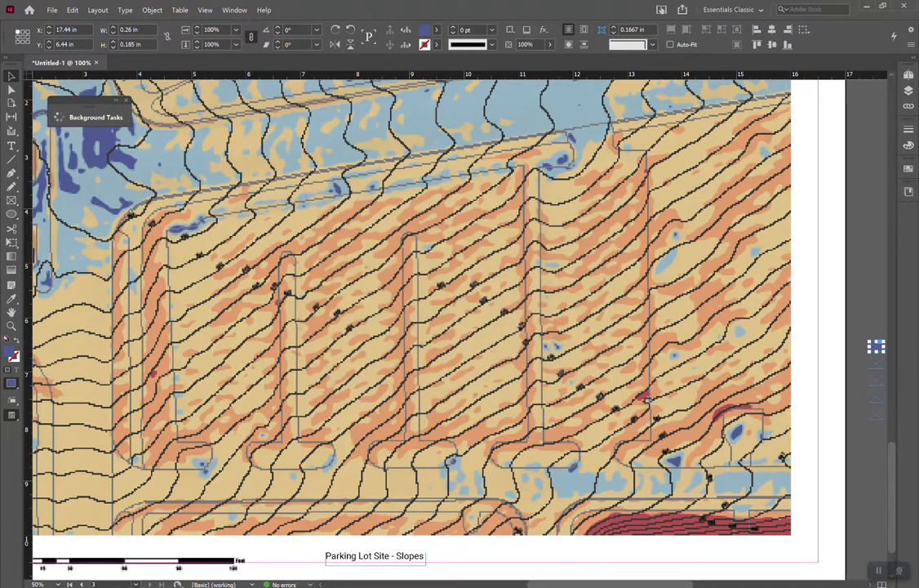
pyautogui.click(890, 359)
# - Fill the second legend frame with the light blue sampled from the slope map, #94b3c0
pyautogui.click(876, 363)
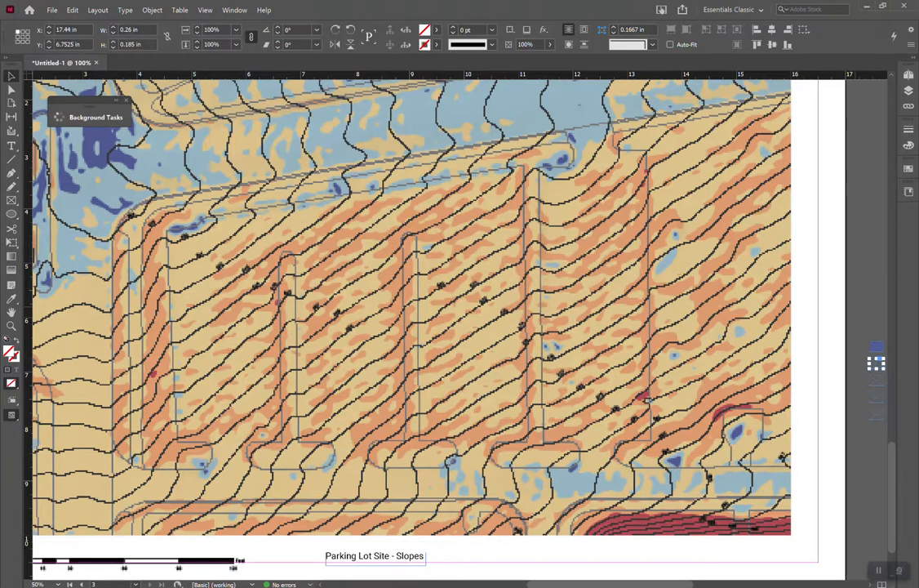
pyautogui.hscroll(1, 876, 363)
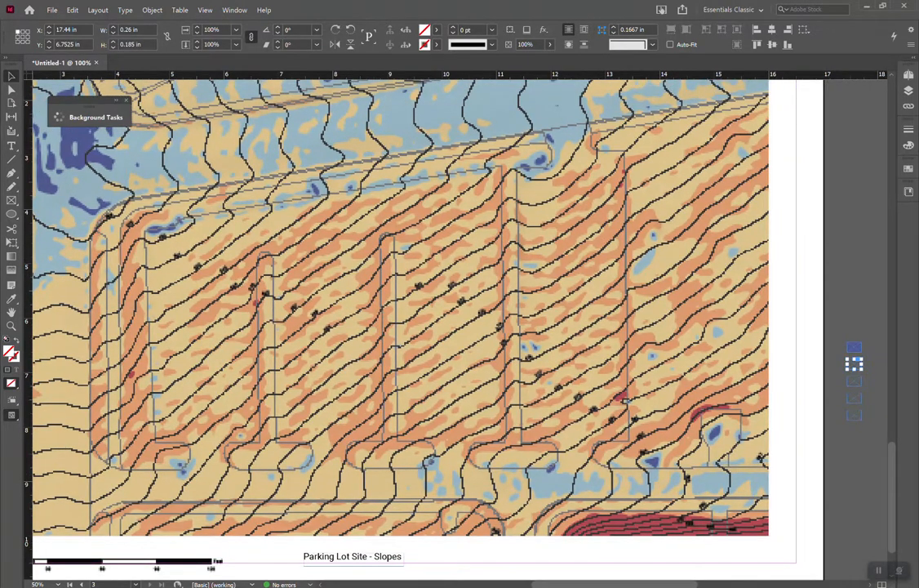
pyautogui.doubleClick(10, 352)
pyautogui.click(533, 381)
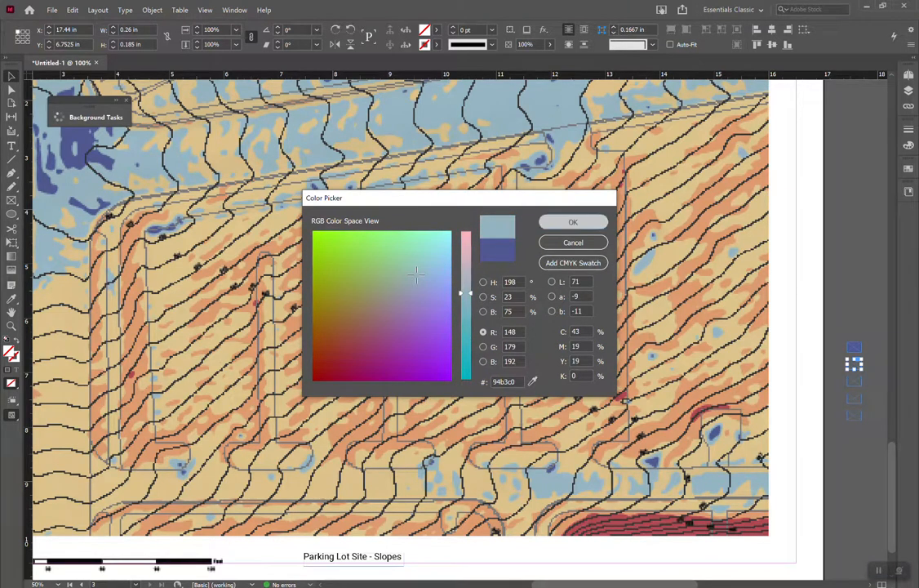
pyautogui.press('Return')
pyautogui.click(788, 374)
# - Fill the third legend frame with the tan sampled from the slope map, #dbc189
pyautogui.click(854, 381)
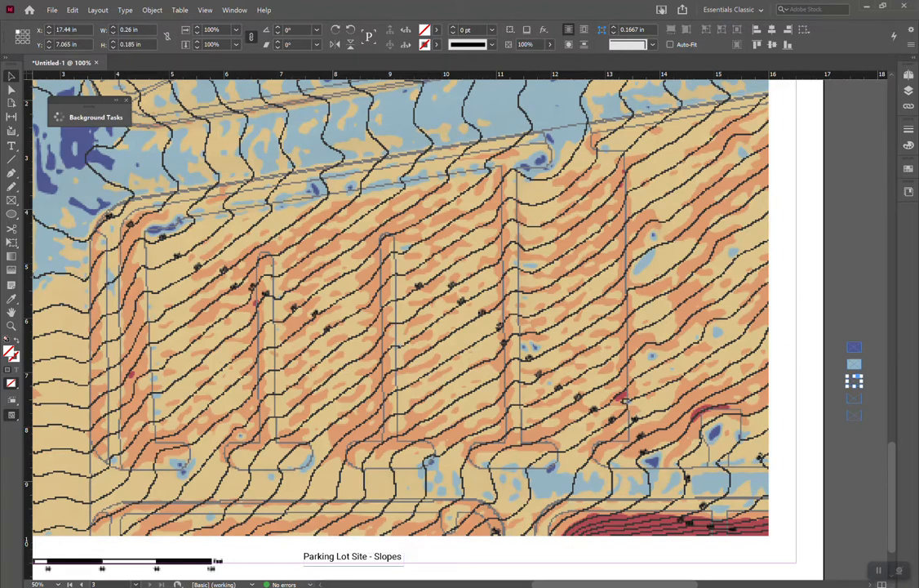
pyautogui.doubleClick(11, 351)
pyautogui.click(532, 381)
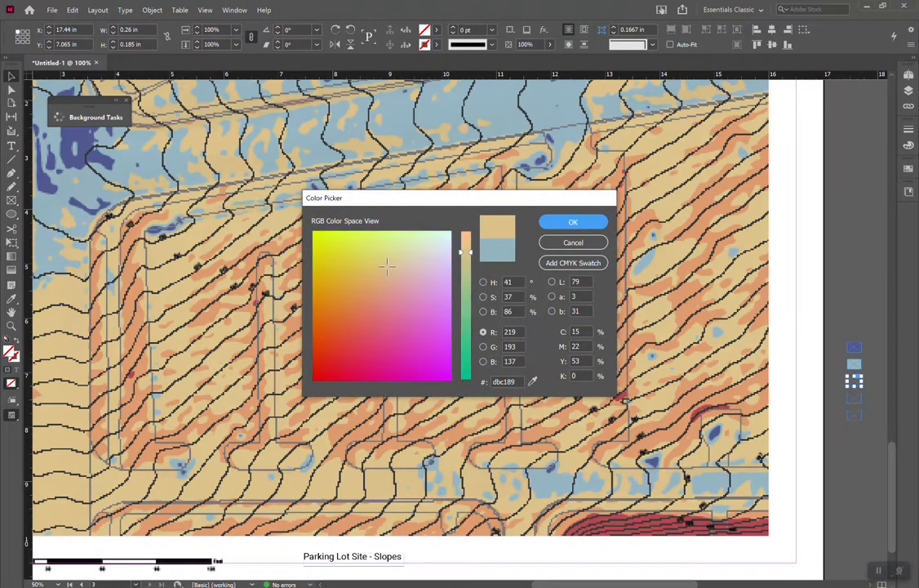
pyautogui.press('Return')
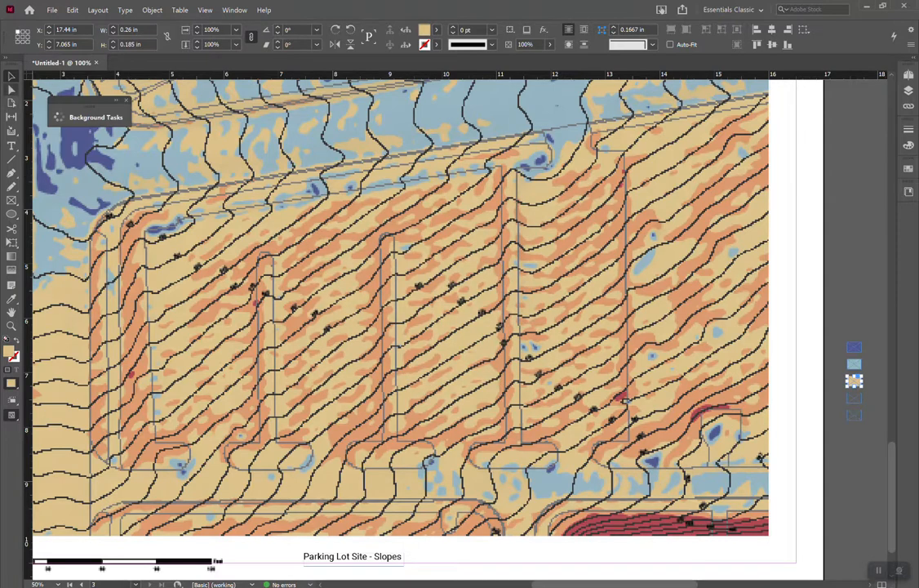
pyautogui.click(869, 397)
# - Fill the fourth legend frame with the orange sampled from the slope map, #dd9a6f
pyautogui.click(854, 399)
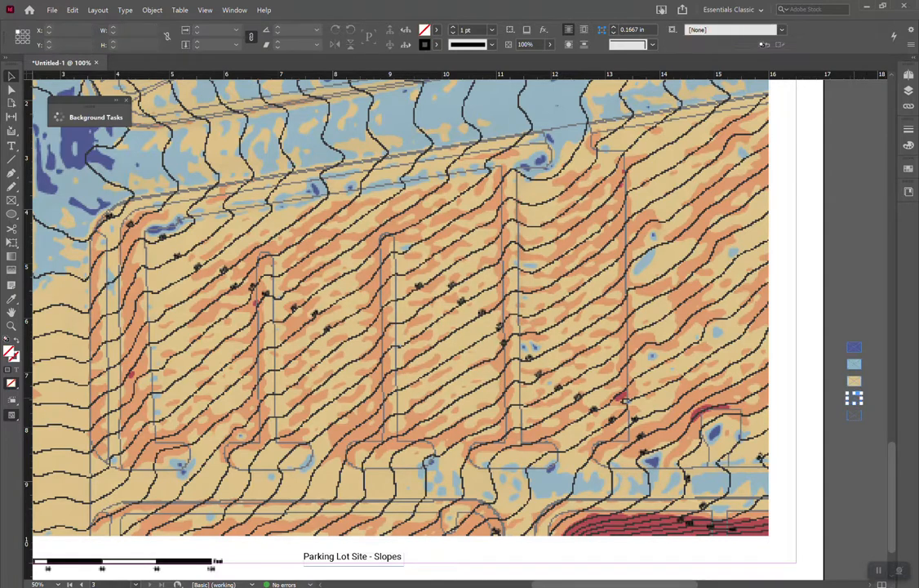
pyautogui.doubleClick(9, 351)
pyautogui.click(532, 381)
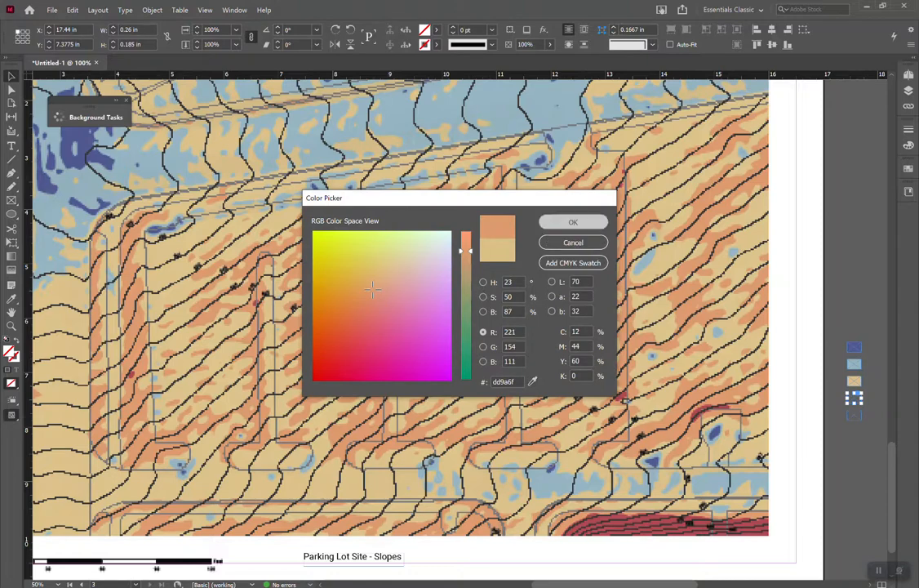
pyautogui.press('Return')
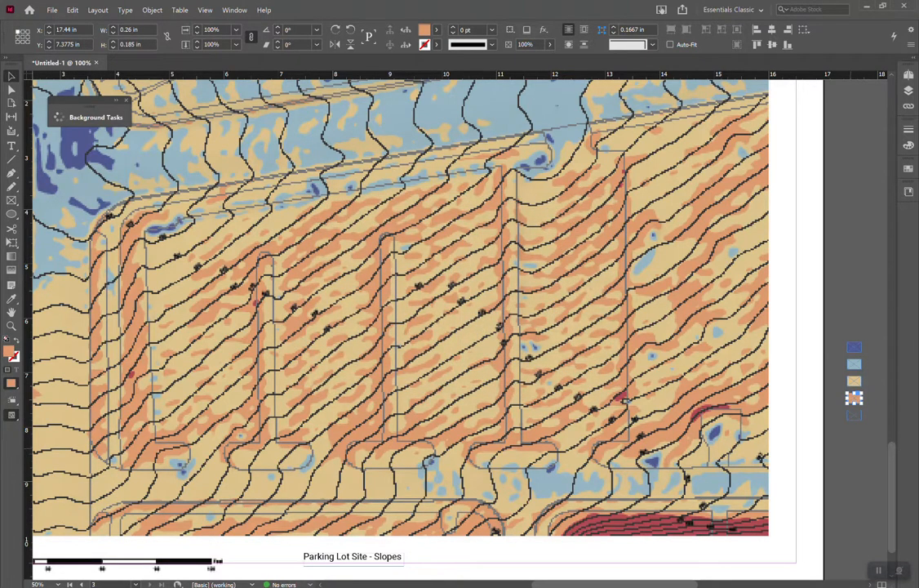
# - Fill the fifth legend frame with the red sampled from the steepest area of the slope map
pyautogui.click(854, 415)
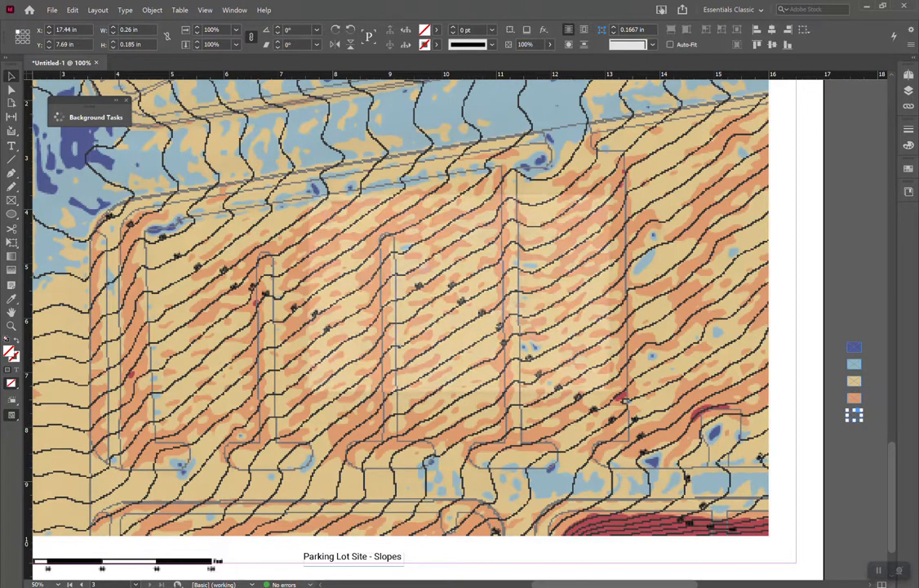
pyautogui.doubleClick(9, 351)
pyautogui.click(533, 381)
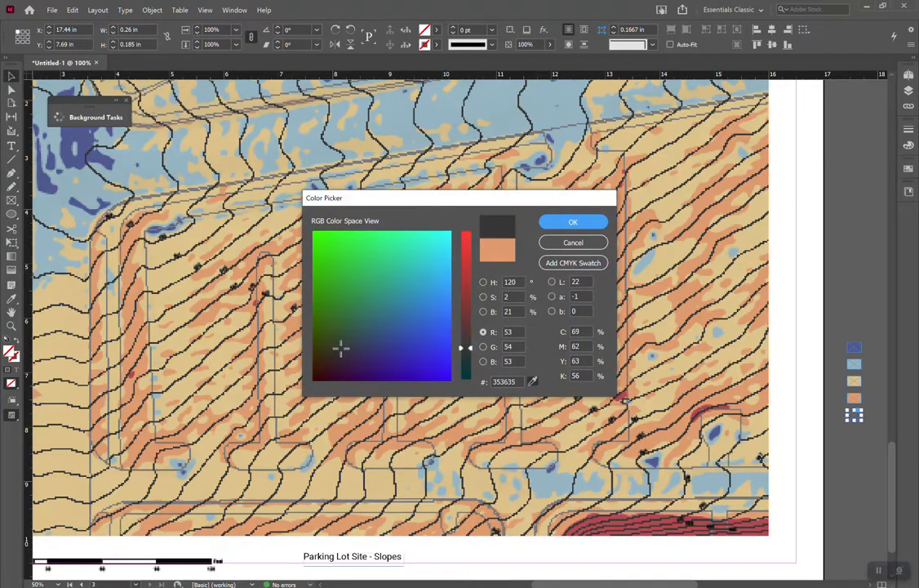
pyautogui.click(645, 527)
pyautogui.press('Return')
# - Move all five colour swatches together below the slope map, beside the page 3 title
pyautogui.moveTo(836, 333); pyautogui.dragTo(873, 431)
pyautogui.scroll(-2, 854, 380)
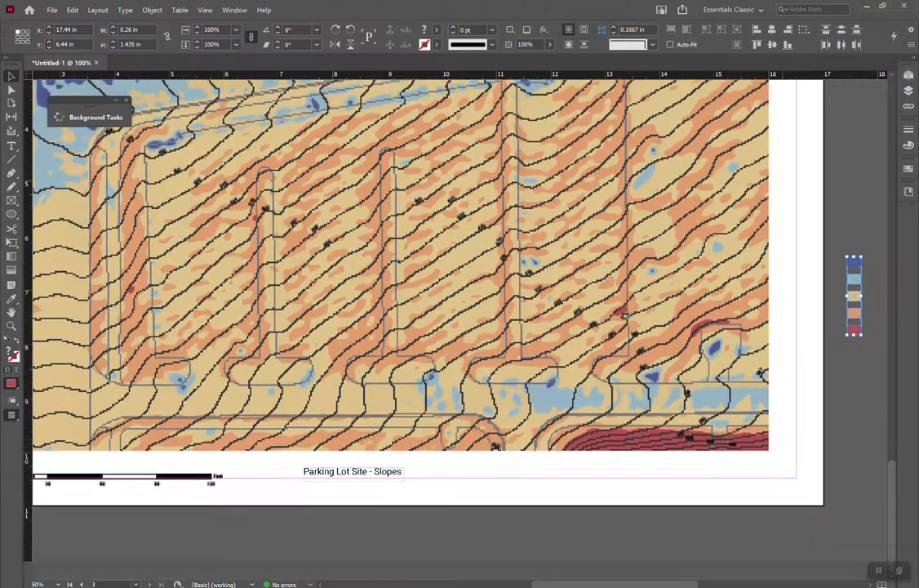
pyautogui.moveTo(854, 297); pyautogui.dragTo(451, 498)
pyautogui.hotkey('ctrl', 'shift', 'a')
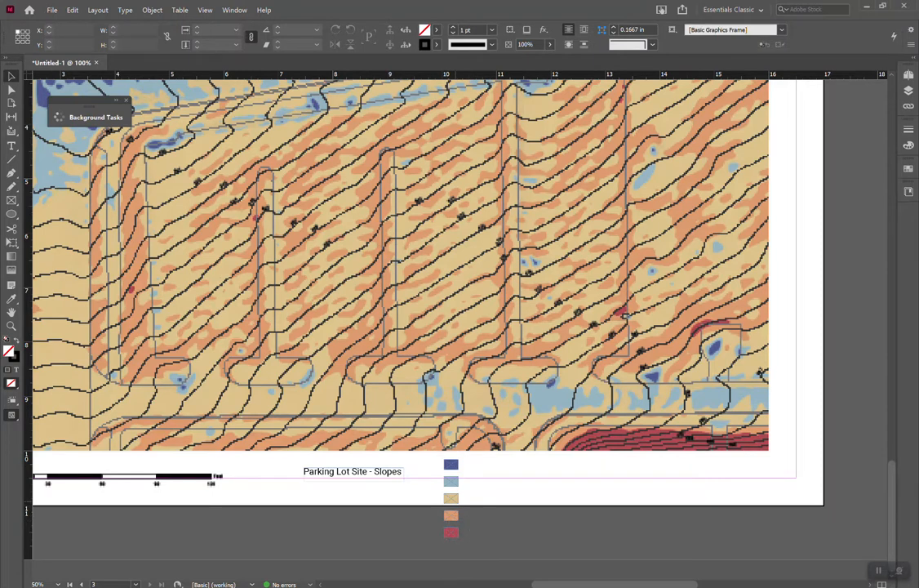
# - Rearrange the swatches into two rows, with tan and orange in a second column and red in a third
pyautogui.moveTo(510, 459); pyautogui.dragTo(678, 466)
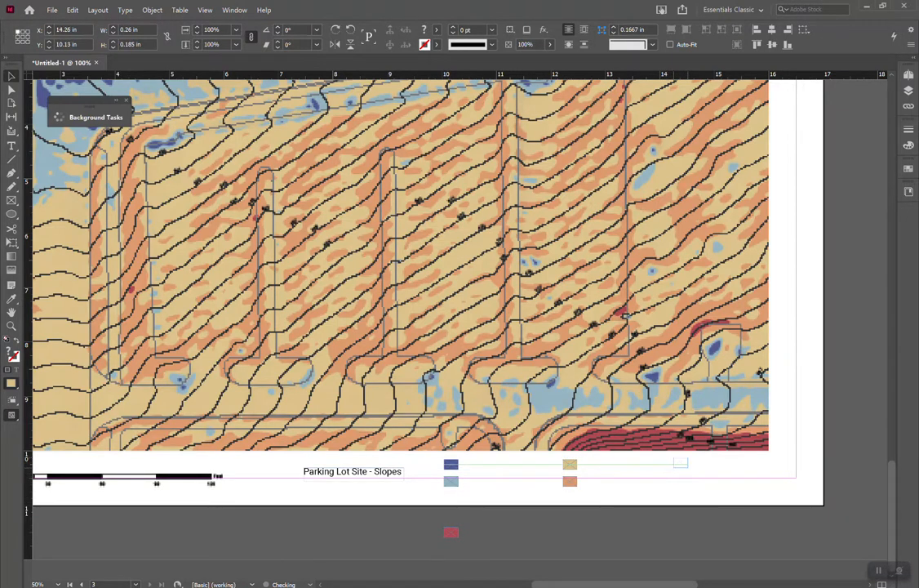
pyautogui.press('i')
pyautogui.click(604, 439)
# - Copy the page 3 title beside the dark blue swatch and change the copy's text to "0 to 2%"
pyautogui.moveTo(380, 480); pyautogui.dragTo(538, 467)
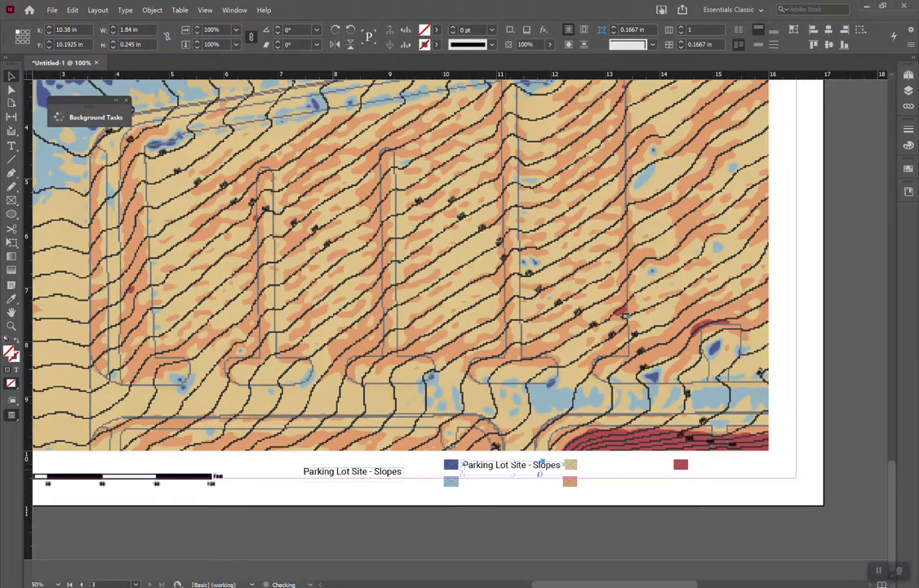
pyautogui.tripleClick(537, 466)
pyautogui.write('0')
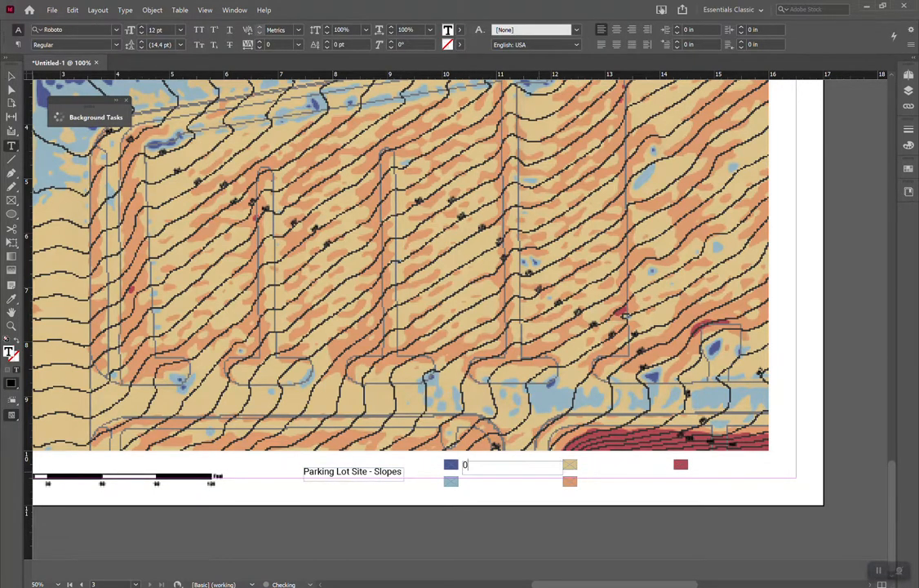
pyautogui.write(' to 2%')
pyautogui.press('Escape')
# - Copy the dark blue swatch's label down beside the light blue swatch and change the copy's text to "2% to 5%"
pyautogui.moveTo(463, 464); pyautogui.dragTo(463, 483)
pyautogui.doubleClick(474, 483)
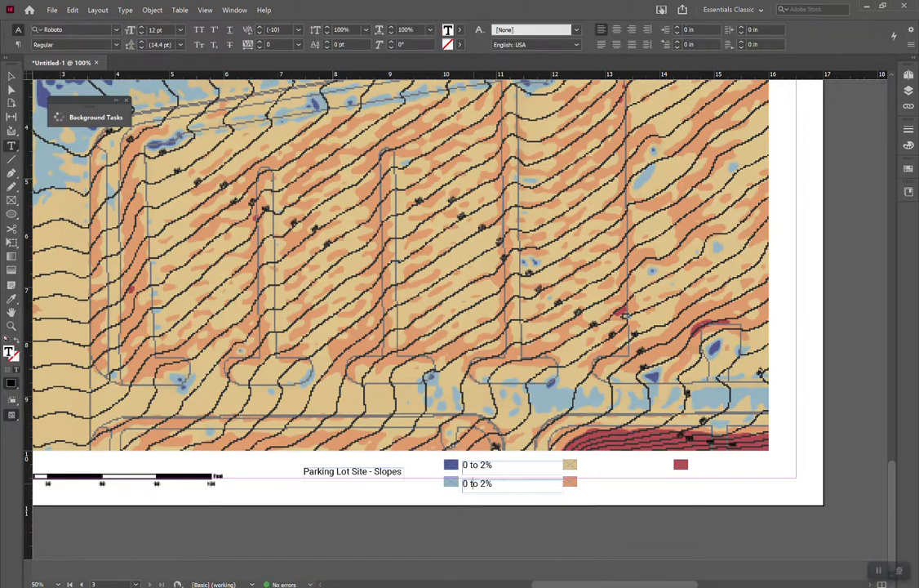
pyautogui.press('Home')
pyautogui.hotkey('shift', 'Right')
pyautogui.write('2%')
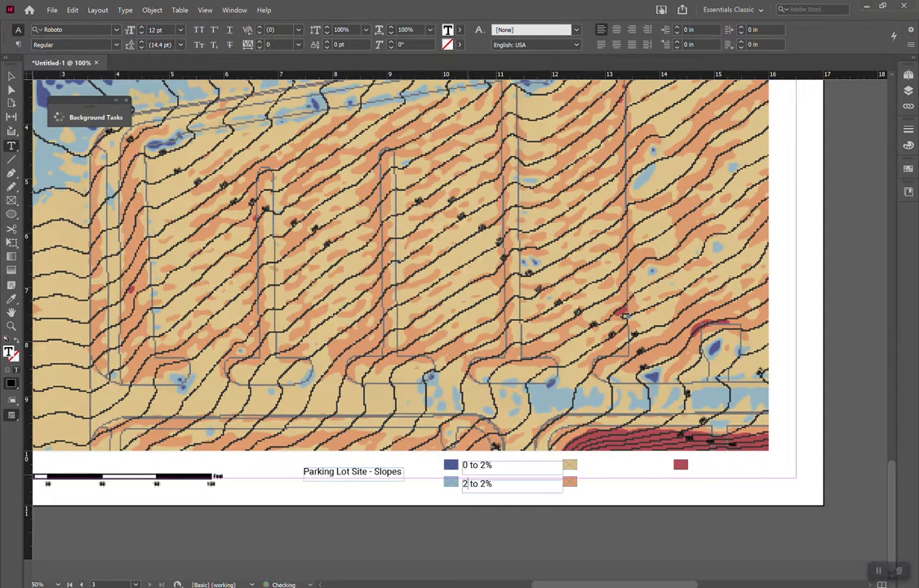
pyautogui.press('End')
pyautogui.press('Left')
pyautogui.press('Left')
pyautogui.hotkey('shift', 'Right')
pyautogui.write('5')
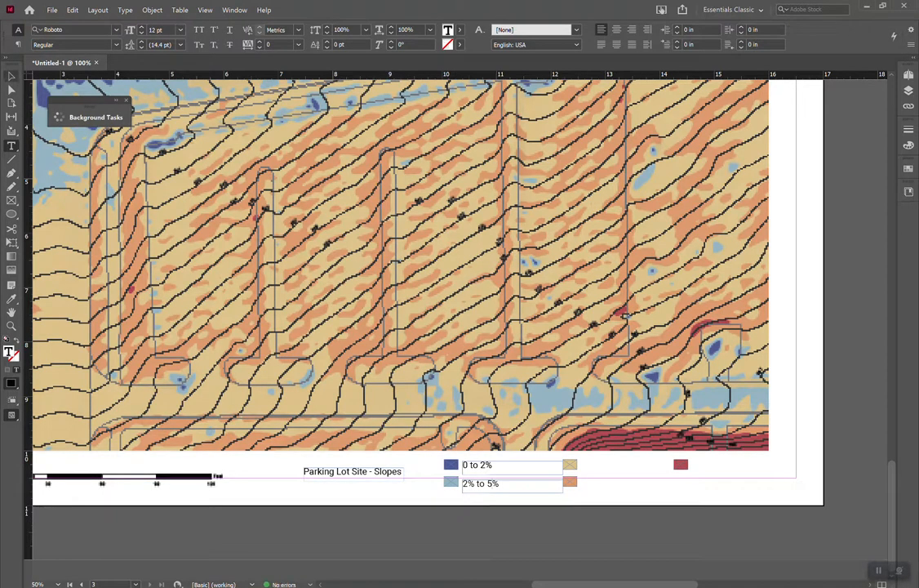
# - Copy the two slope labels together into the second legend column, beside the tan and orange swatches
pyautogui.press('Escape')
pyautogui.click(463, 465)
pyautogui.keyDown('shift'); pyautogui.click(474, 483); pyautogui.keyUp('shift')
pyautogui.moveTo(473, 484); pyautogui.dragTo(592, 483)
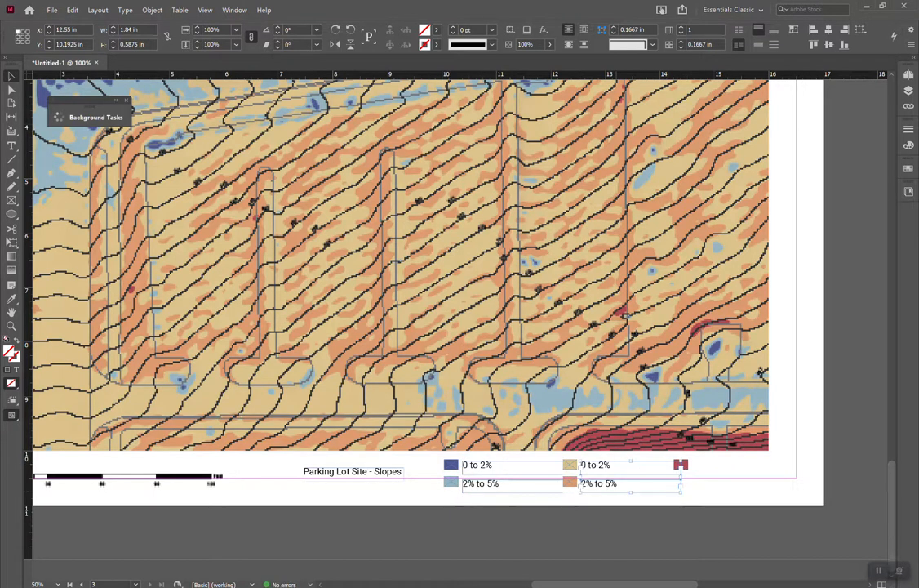
# - Change the tan swatch's label to "5% to 10%" and the dark blue swatch's label to "0% to 2%"
pyautogui.hotkey('ctrl', 'shift', 'a')
pyautogui.press('t')
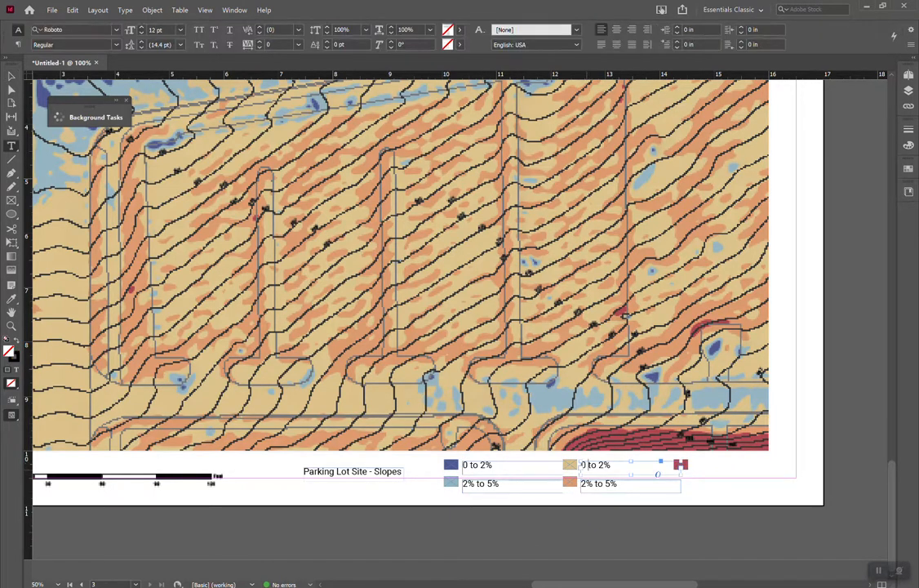
pyautogui.click(583, 464)
pyautogui.write('5')
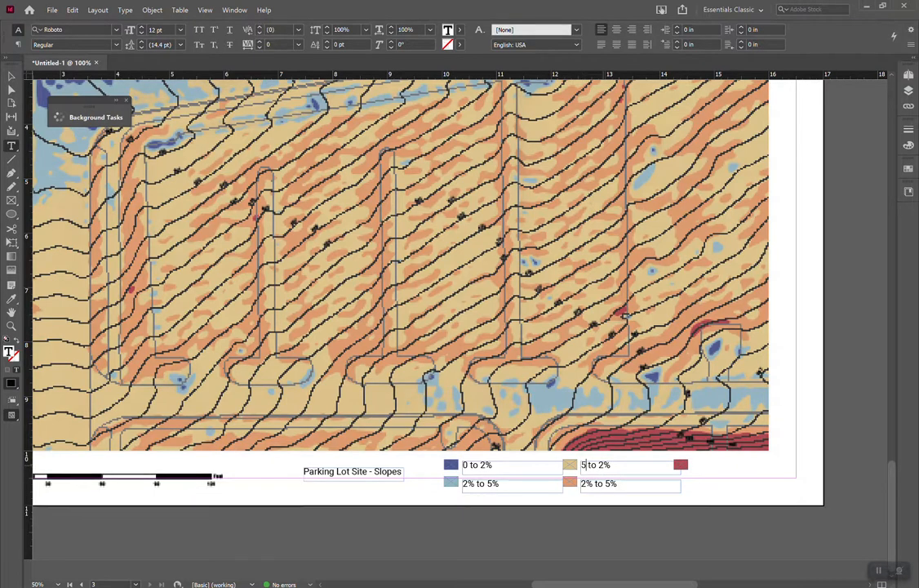
pyautogui.doubleClick(605, 465)
pyautogui.write('10')
pyautogui.click(587, 465)
pyautogui.write('%')
pyautogui.click(467, 464)
pyautogui.write('%')
# - Change the orange swatch's label to "10% to 20%"
pyautogui.doubleClick(583, 484)
pyautogui.write('10')
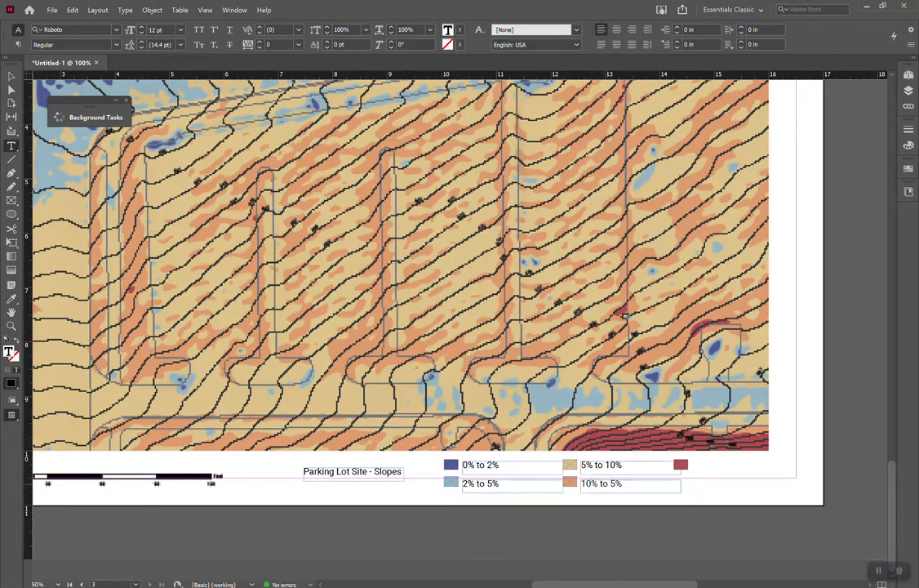
pyautogui.doubleClick(616, 484)
pyautogui.write('20')
# - Copy the tan swatch's label beside the red swatch and change the copy's text to "30% or higher"
pyautogui.click(11, 76)
pyautogui.click(642, 467)
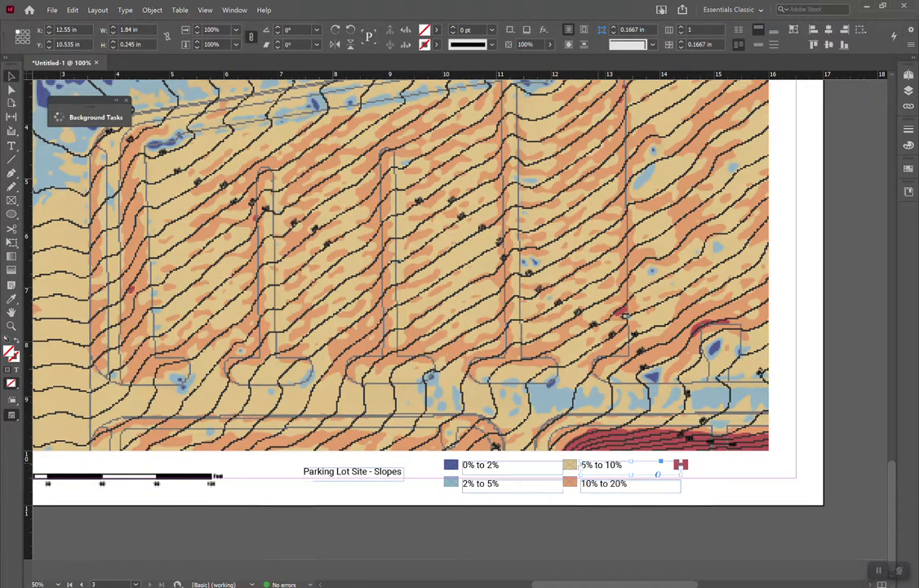
pyautogui.moveTo(604, 466); pyautogui.dragTo(714, 467)
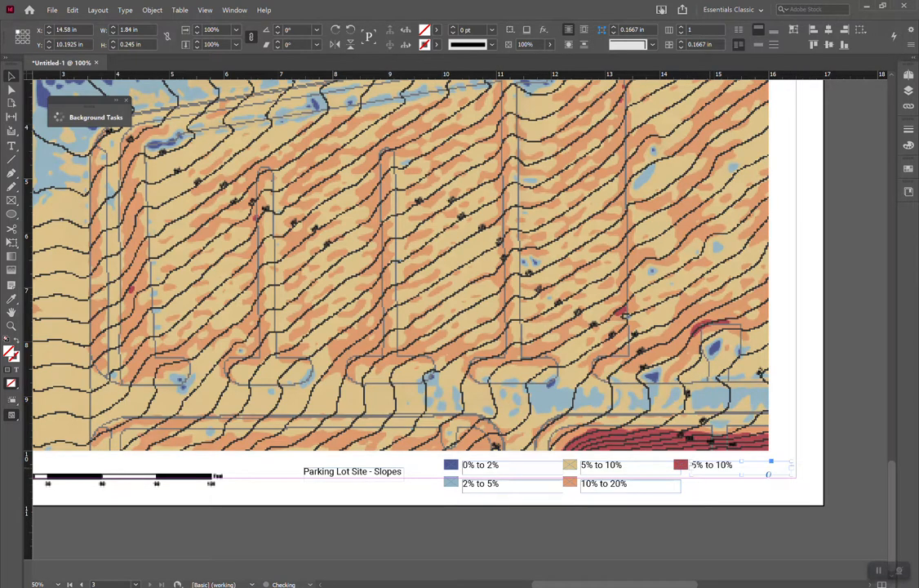
pyautogui.doubleClick(715, 467)
pyautogui.tripleClick(715, 467)
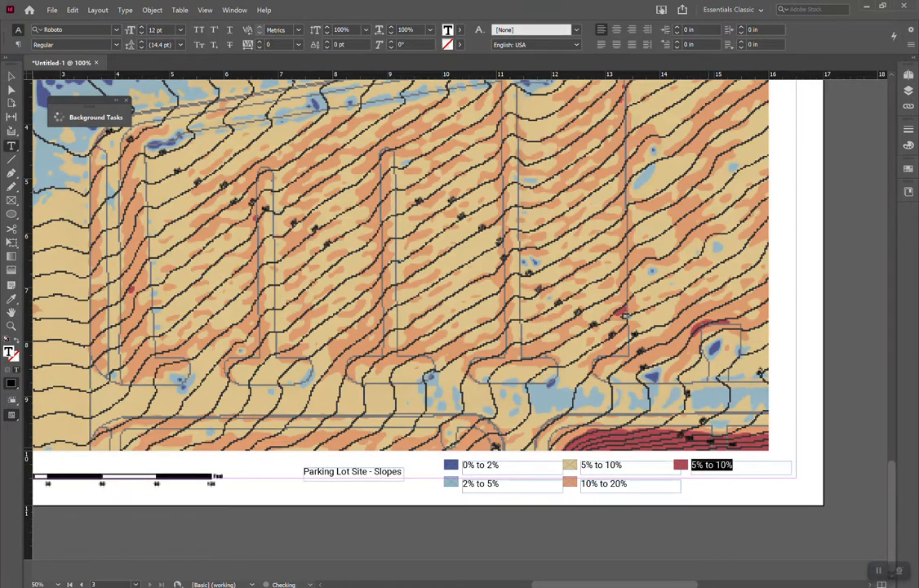
pyautogui.write('30% or hu')
pyautogui.press('BackSpace')
pyautogui.write('igher')
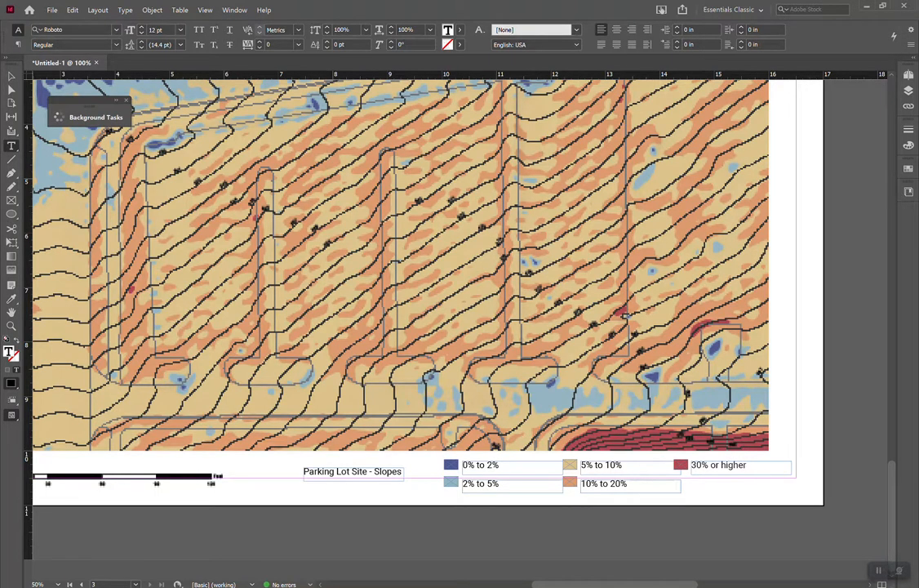
pyautogui.press('Escape')
pyautogui.hotkey('ctrl', 'shift', 'a')
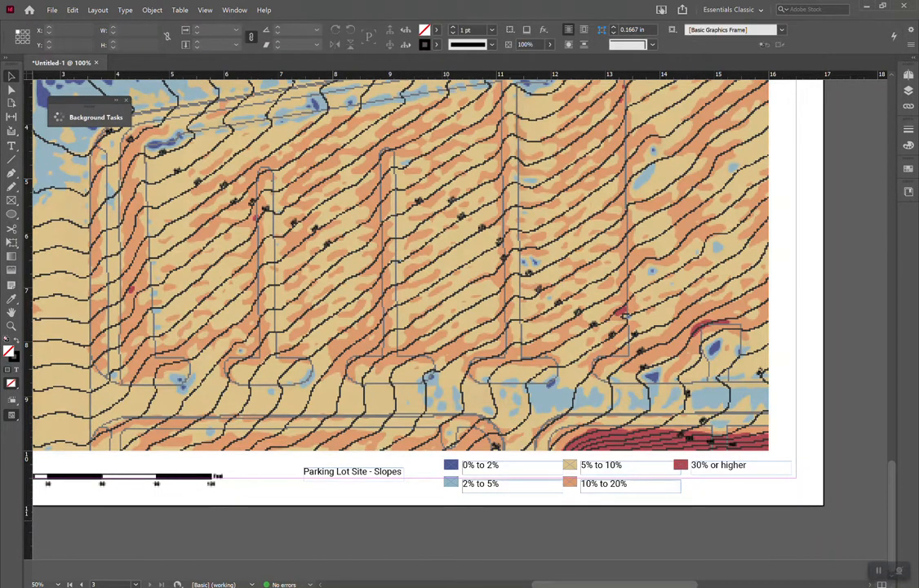
# - Save the document to the Desktop as an InDesign file named Contour_Parking_Lot_Site
pyautogui.hotkey('ctrl', '-')
pyautogui.hotkey('ctrl', '-')
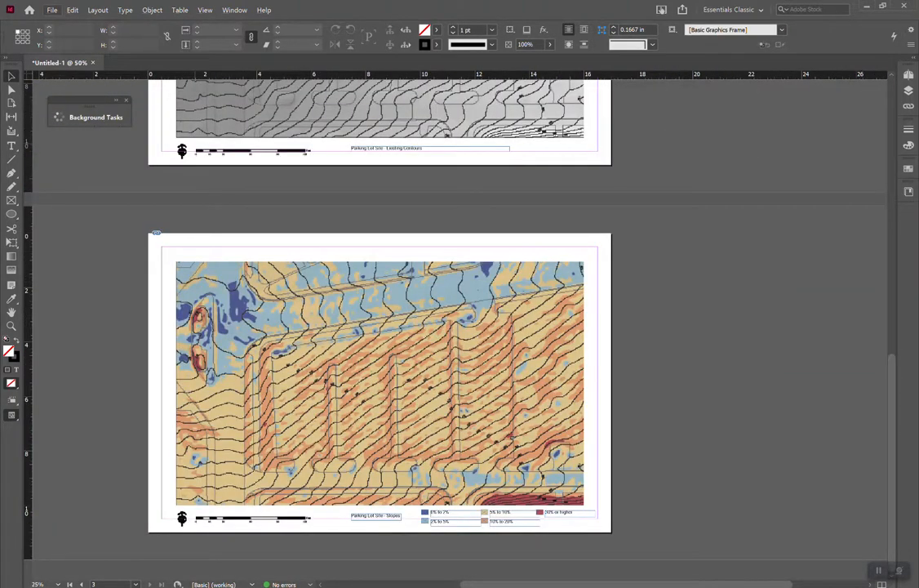
pyautogui.hotkey('alt', 'f')
pyautogui.press('Down')
pyautogui.press('Down')
pyautogui.press('Down')
pyautogui.press('Down')
pyautogui.press('Down')
pyautogui.press('Down')
pyautogui.press('Return')
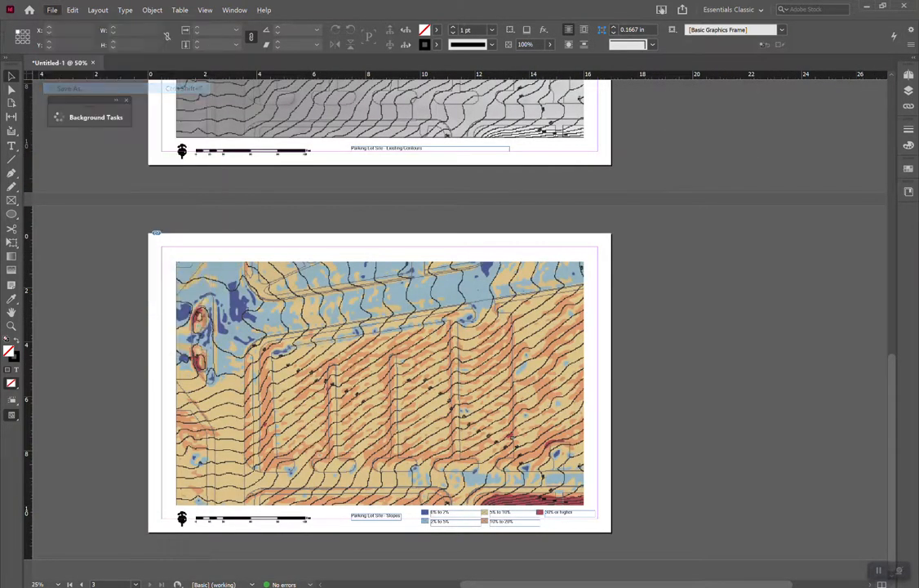
pyautogui.click(330, 212)
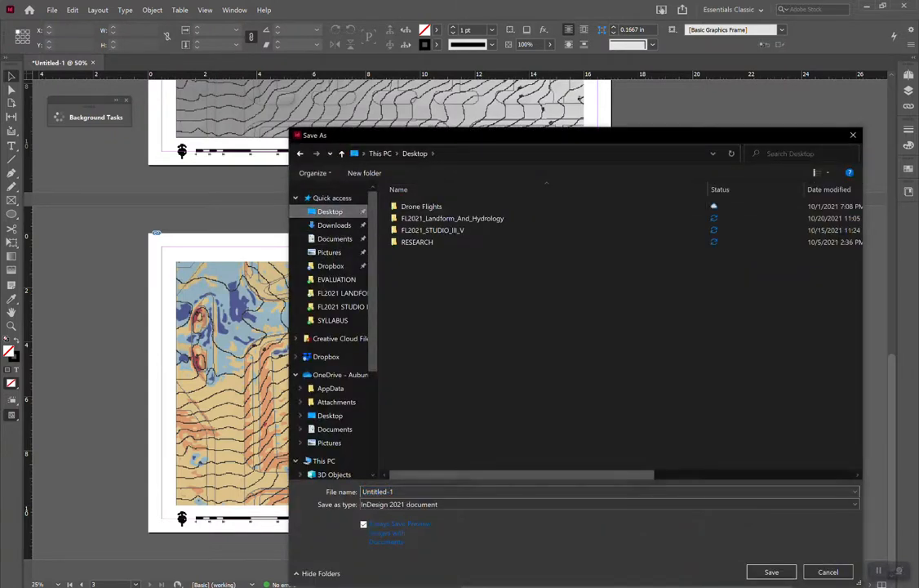
pyautogui.write('C')
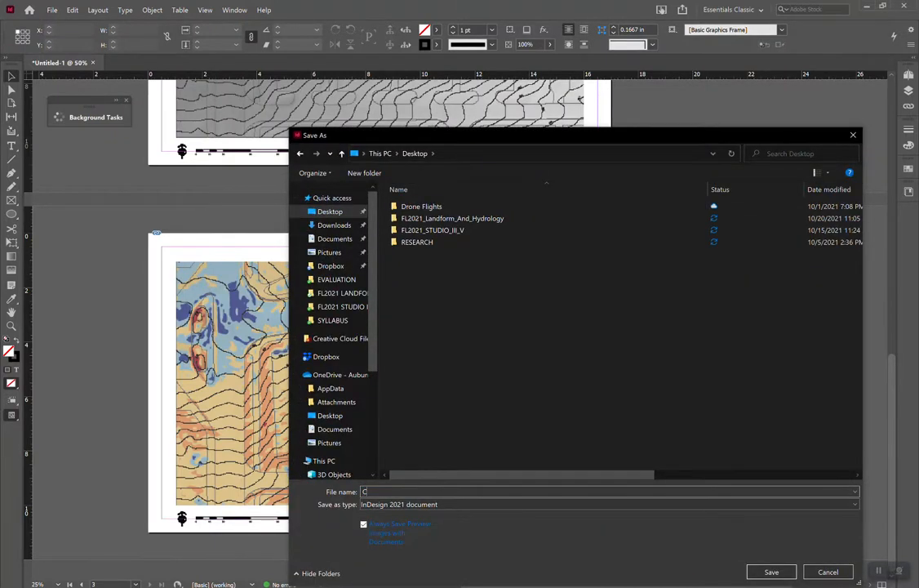
pyautogui.write('ontour_Parking_Lot_S')
pyautogui.press('Return')
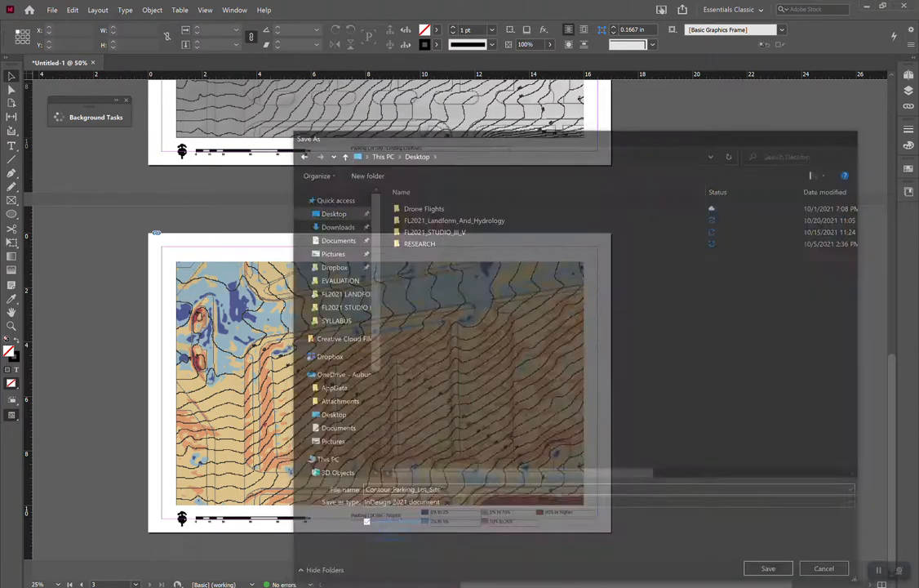
# - Export all pages to the PDF Contour_Parking_Lot_Site with the High Quality Print preset
pyautogui.click(51, 10)
pyautogui.press('Return')
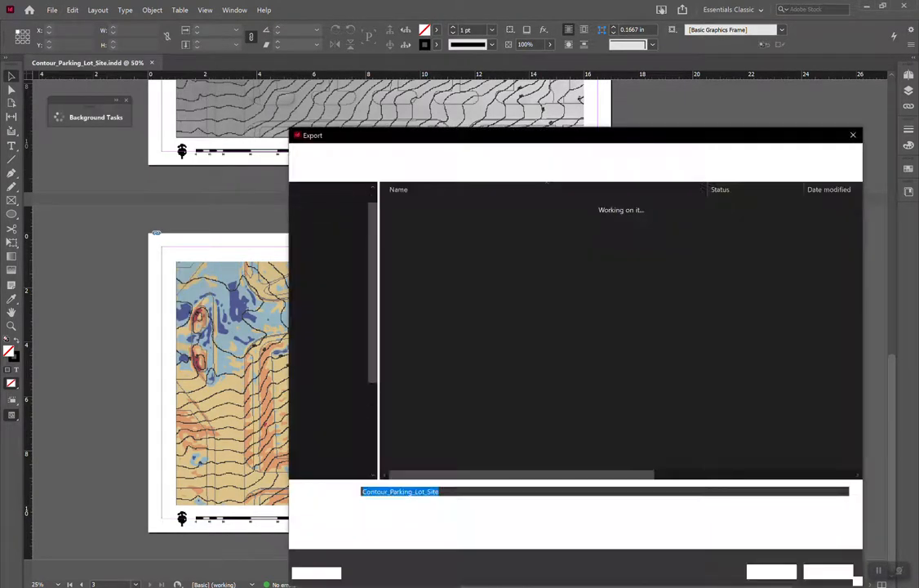
pyautogui.moveTo(571, 136); pyautogui.dragTo(495, 97)
pyautogui.click(696, 532)
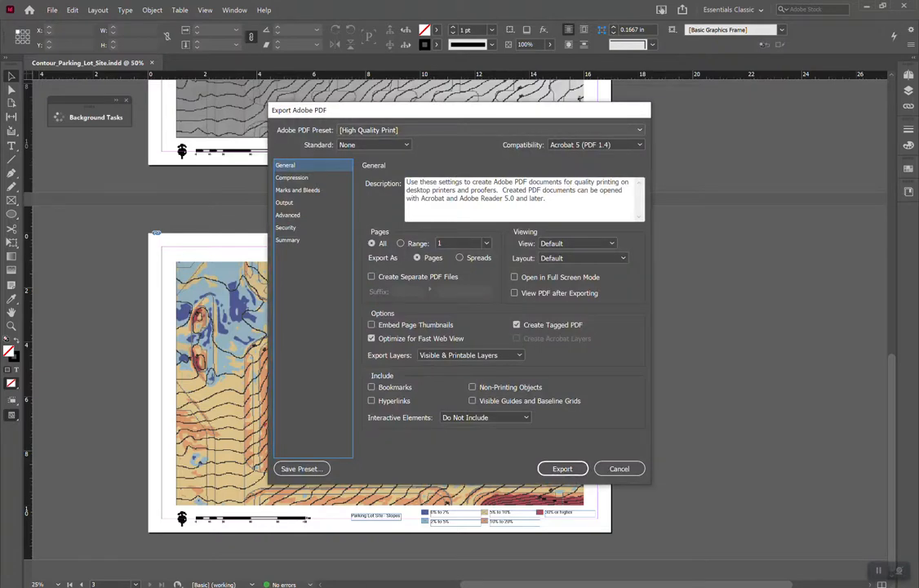
pyautogui.click(563, 468)
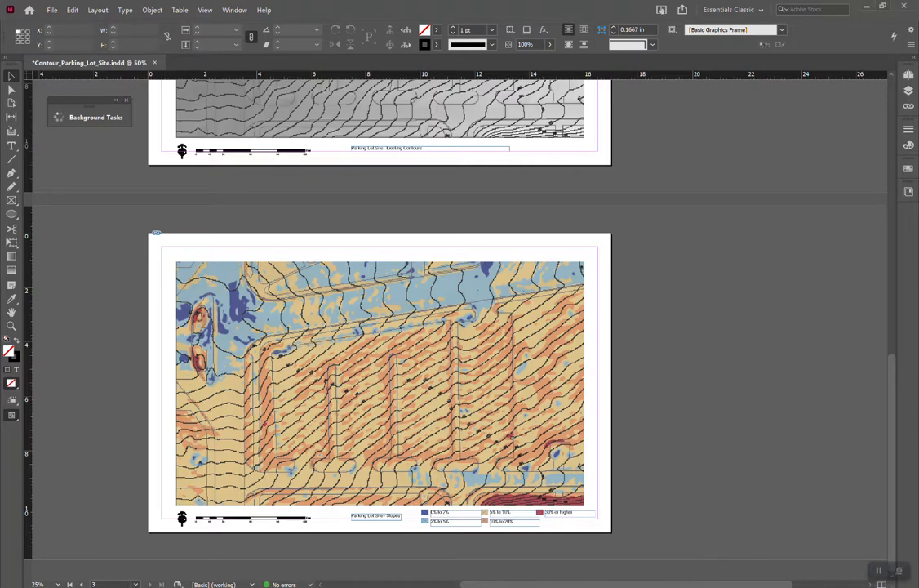
# - Switch to File Explorer's Desktop folder and open the exported Contour_Parking_Lot_Site PDF in Acrobat
pyautogui.moveTo(184, 586)
pyautogui.click(307, 554)
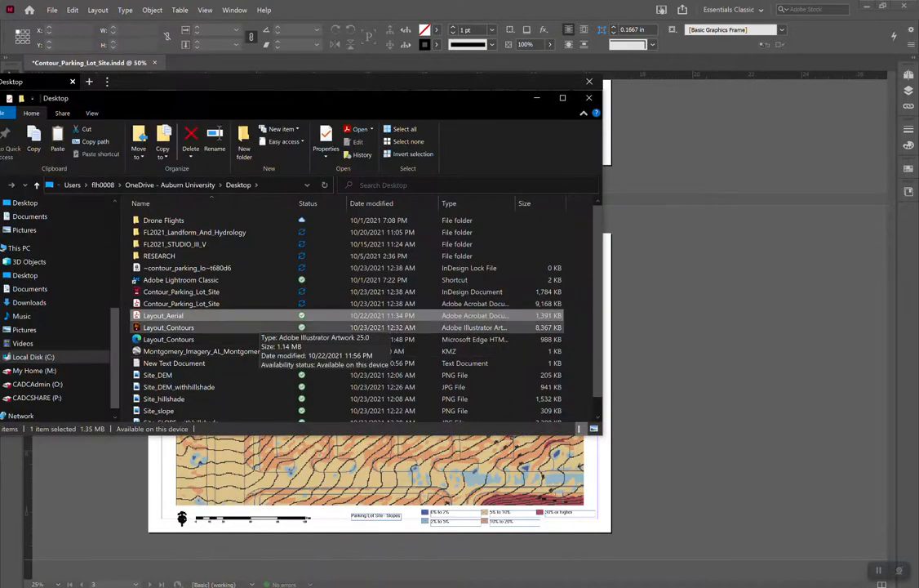
pyautogui.click(233, 303)
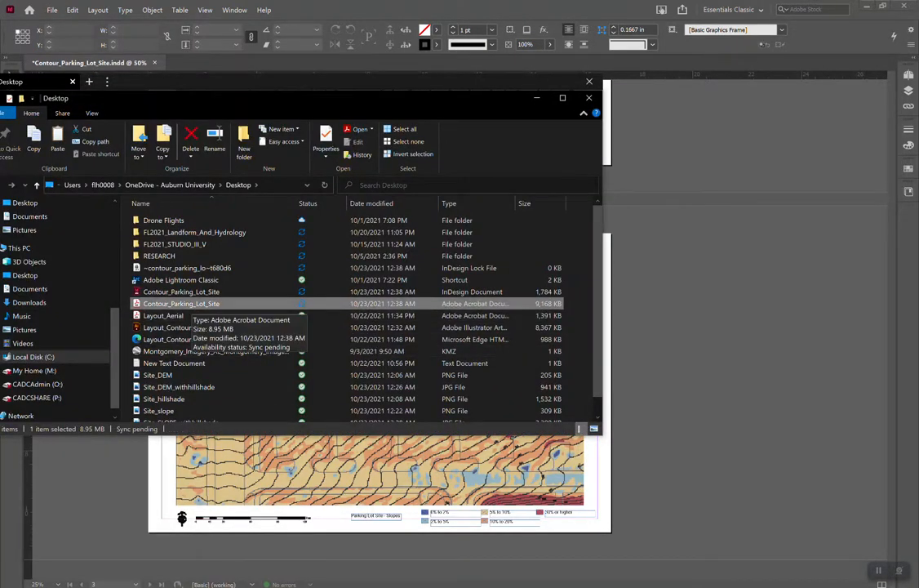
pyautogui.moveTo(327, 97); pyautogui.dragTo(418, 86)
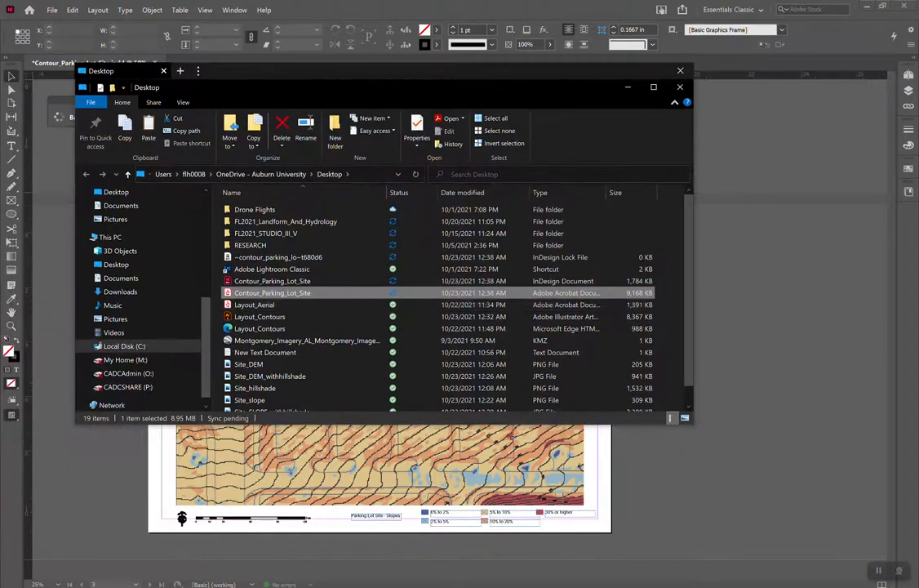
pyautogui.press('Return')
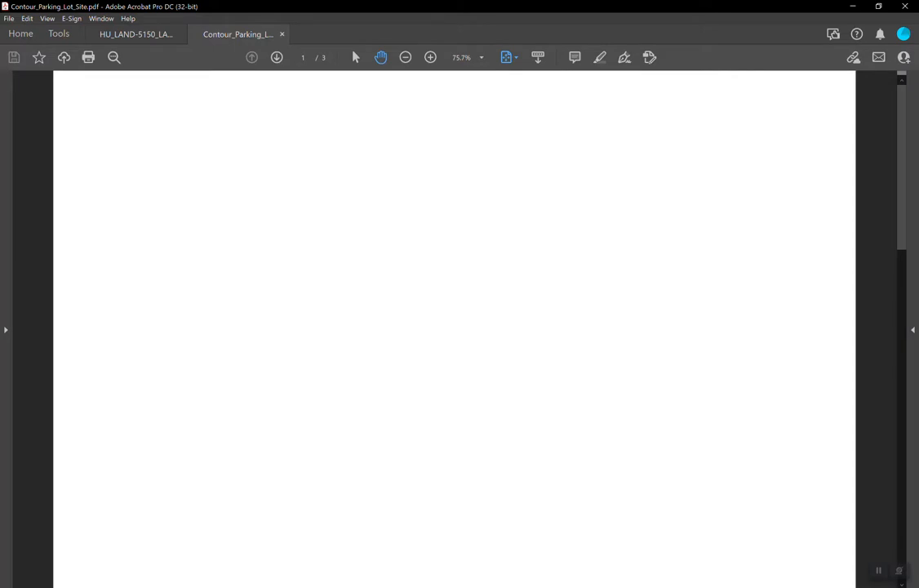
# - Page back and forth through the exported PDF to compare the alignment of the orthoimage, existing contours and slopes pages
pyautogui.moveTo(903, 167); pyautogui.dragTo(902, 277)
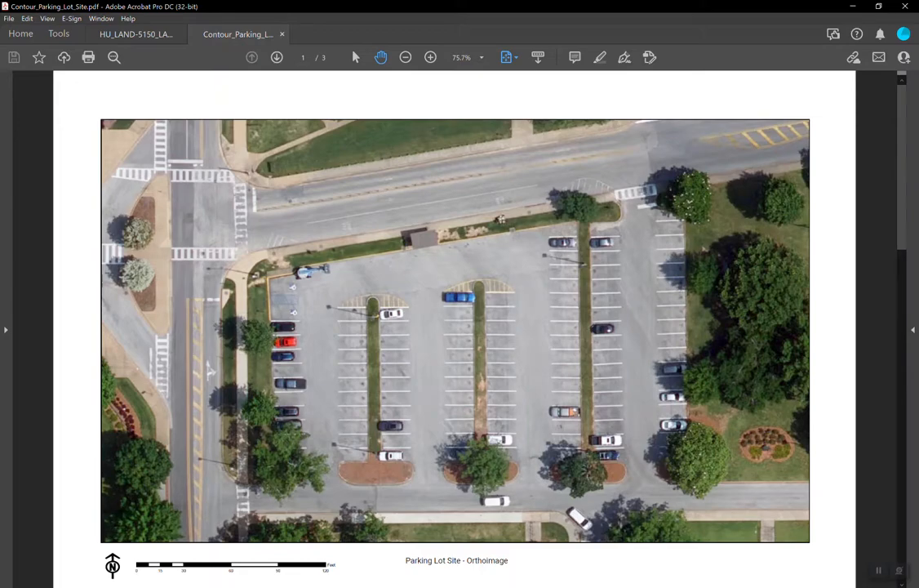
pyautogui.press('pagedown')
pyautogui.press('pagedown')
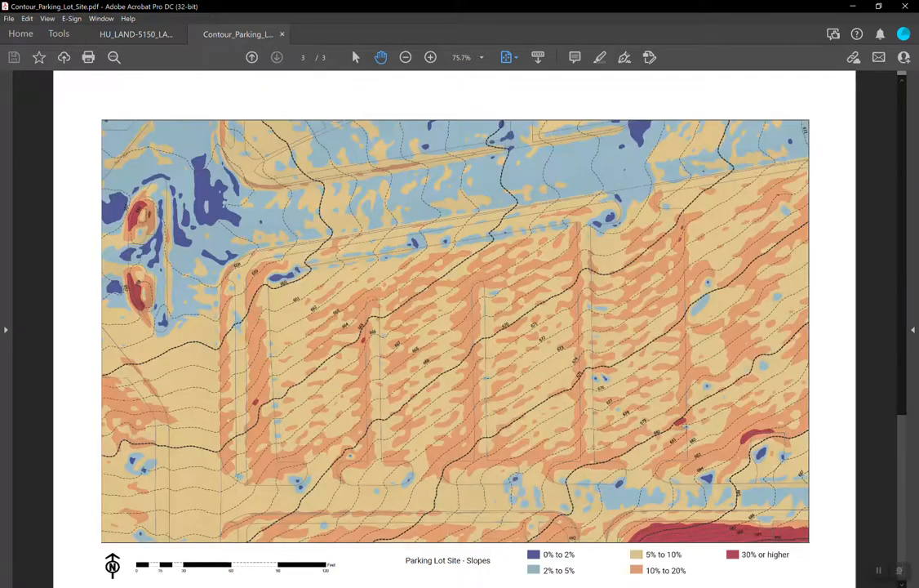
pyautogui.press('pageup')
pyautogui.press('pageup')
pyautogui.press('pagedown')
pyautogui.press('pageup')
pyautogui.press('pageup')
pyautogui.press('pagedown')
pyautogui.press('pagedown')
pyautogui.press('pageup')
pyautogui.press('pageup')
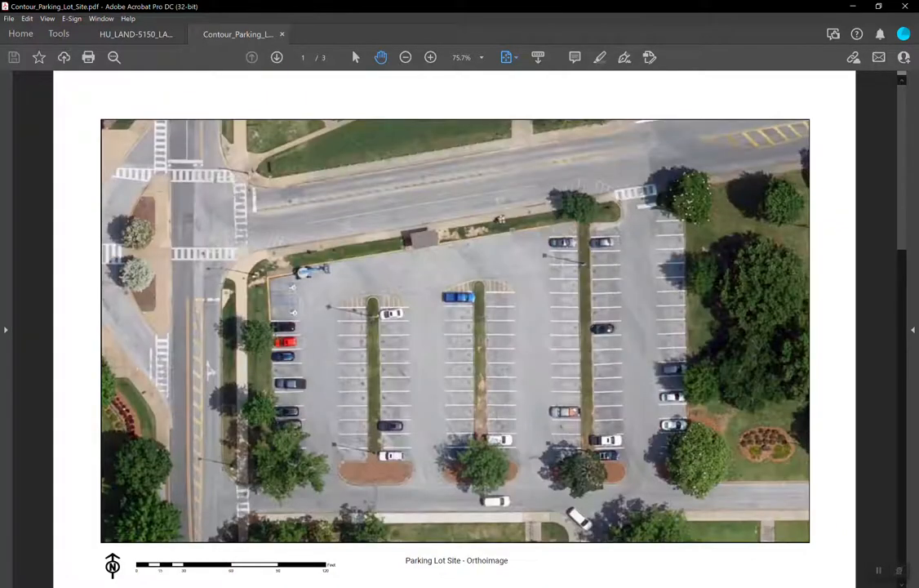
pyautogui.press('pagedown')
pyautogui.press('pagedown')
pyautogui.press('pageup')
pyautogui.press('pageup')
pyautogui.press('pagedown')
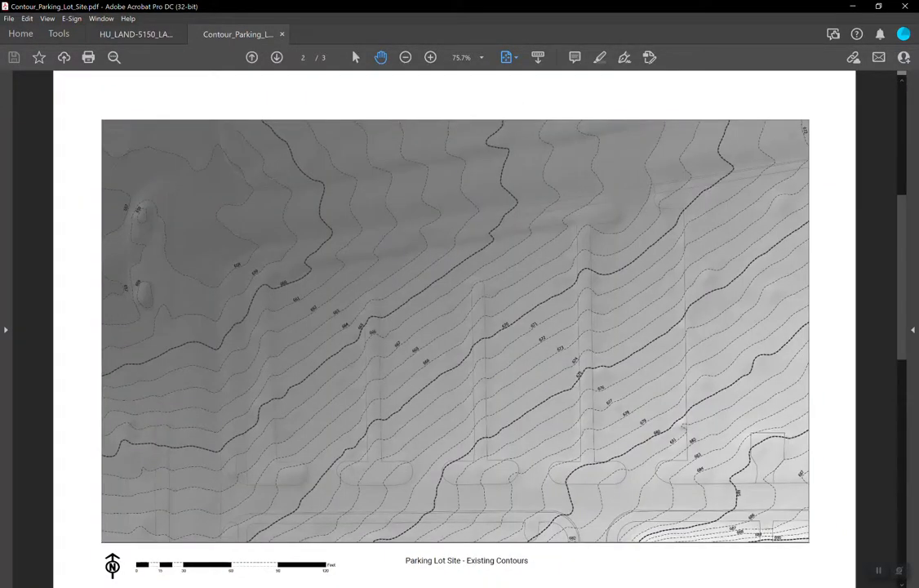
pyautogui.press('pagedown')
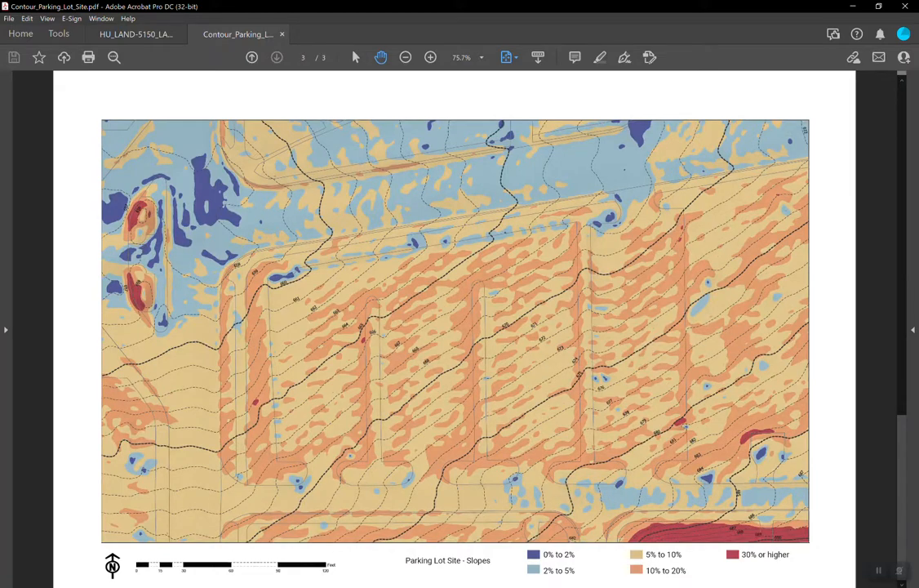
pyautogui.press('pageup')
pyautogui.press('pageup')
pyautogui.press('pagedown')
pyautogui.press('pagedown')
pyautogui.press('pageup')
pyautogui.press('pageup')
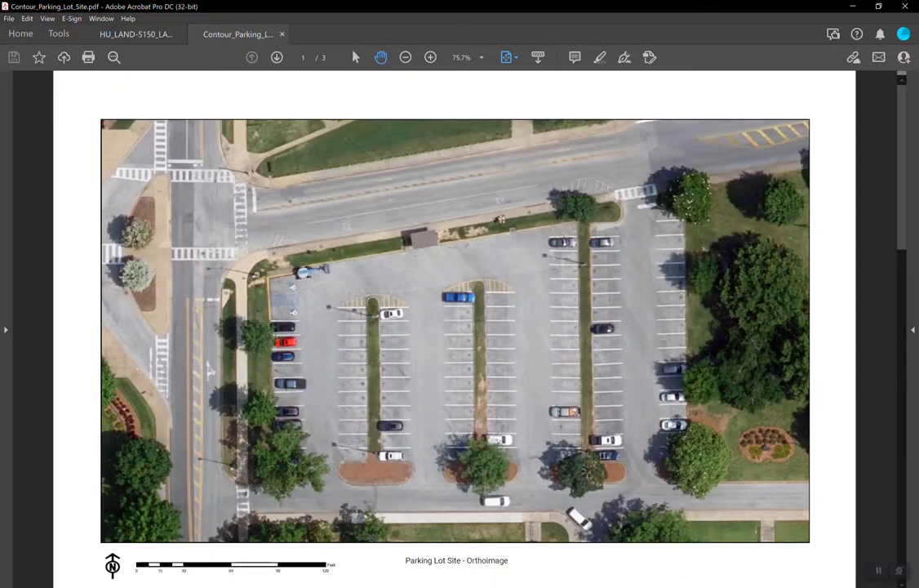
pyautogui.press('pagedown')
pyautogui.press('pagedown')
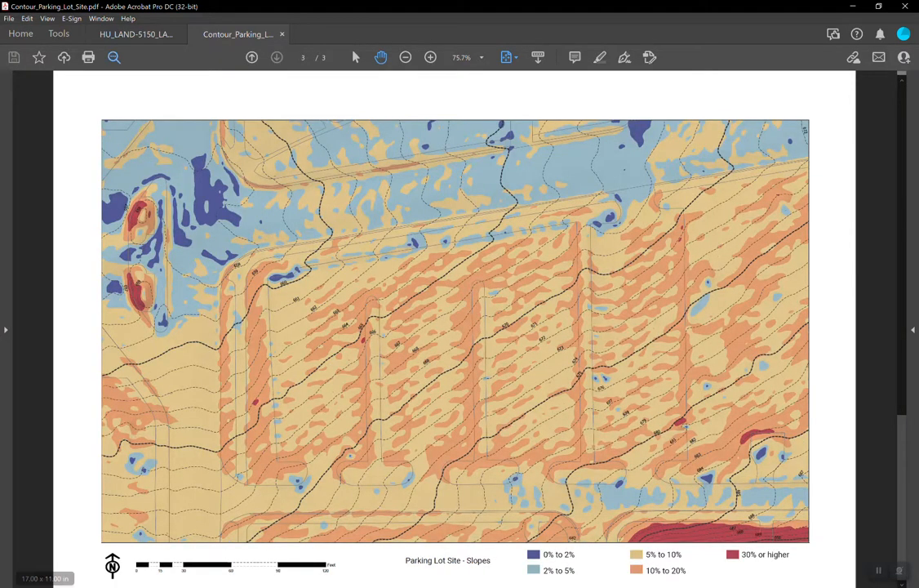
# - Check the Final Requirements in the landform project brief, comparing them with the three pages of the exported PDF
pyautogui.hotkey('ctrl', 'Tab')
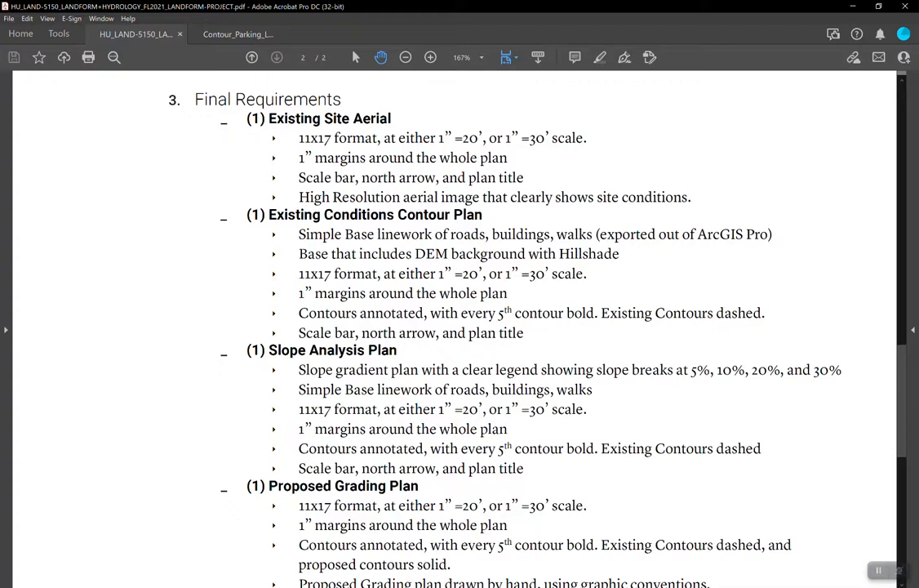
pyautogui.hotkey('ctrl', 'Tab')
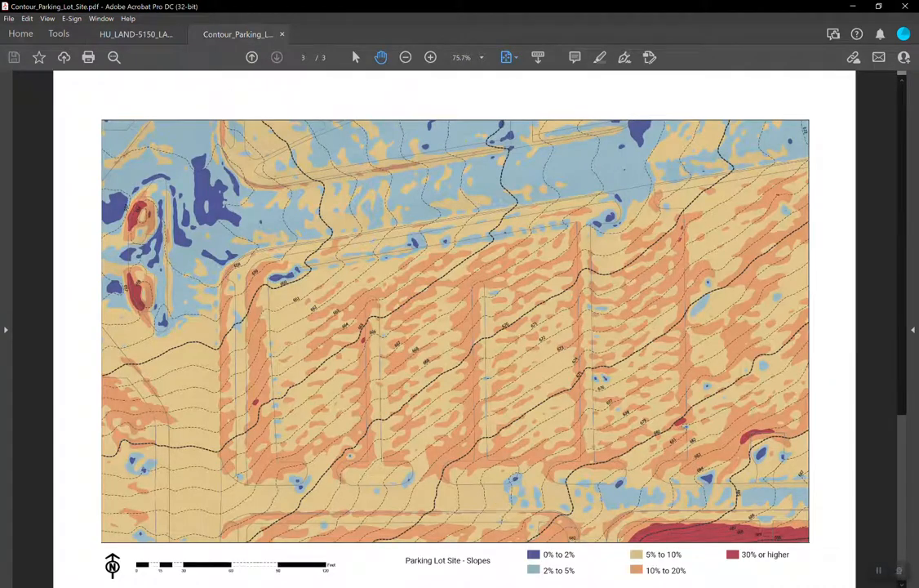
pyautogui.press('Home')
pyautogui.press('pagedown')
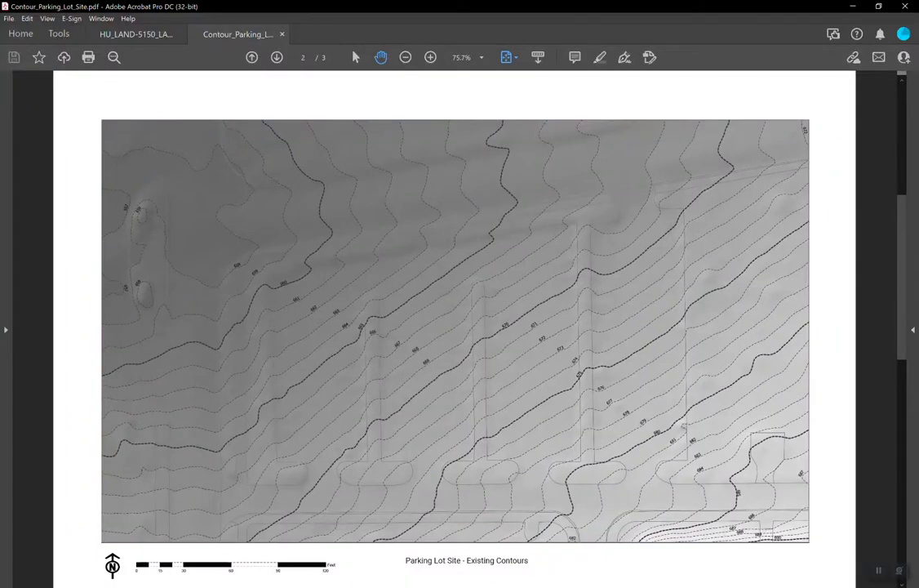
pyautogui.press('pagedown')
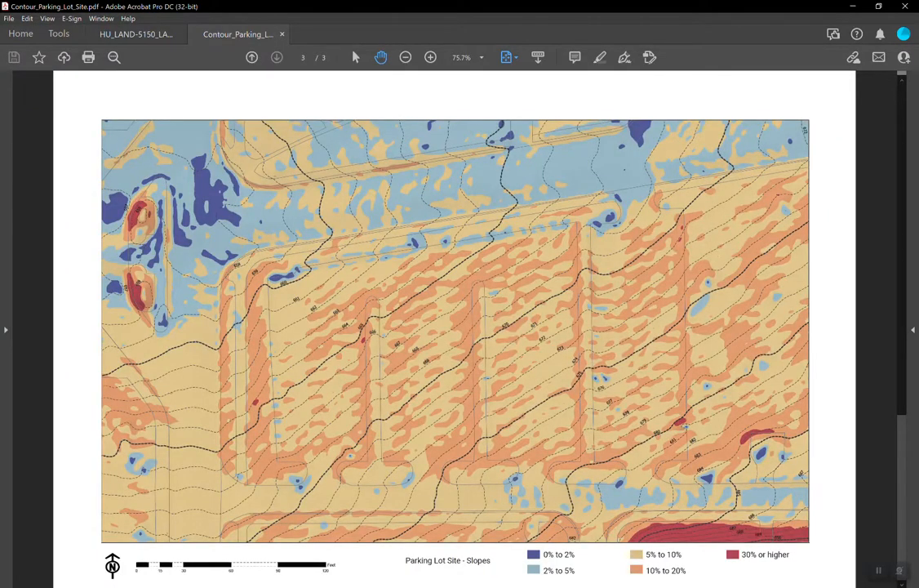
pyautogui.press('Home')
pyautogui.press('End')
pyautogui.press('pageup')
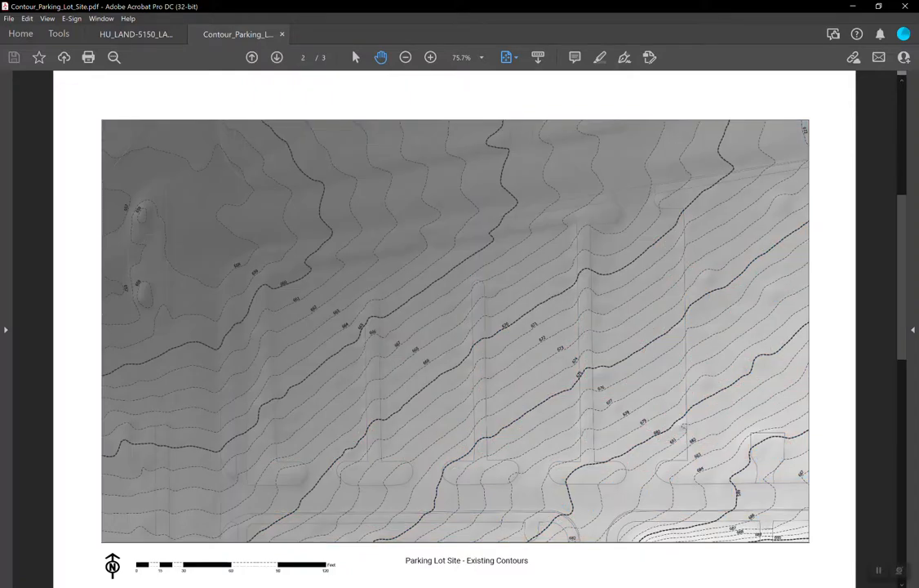
pyautogui.press('Home')
pyautogui.press('End')
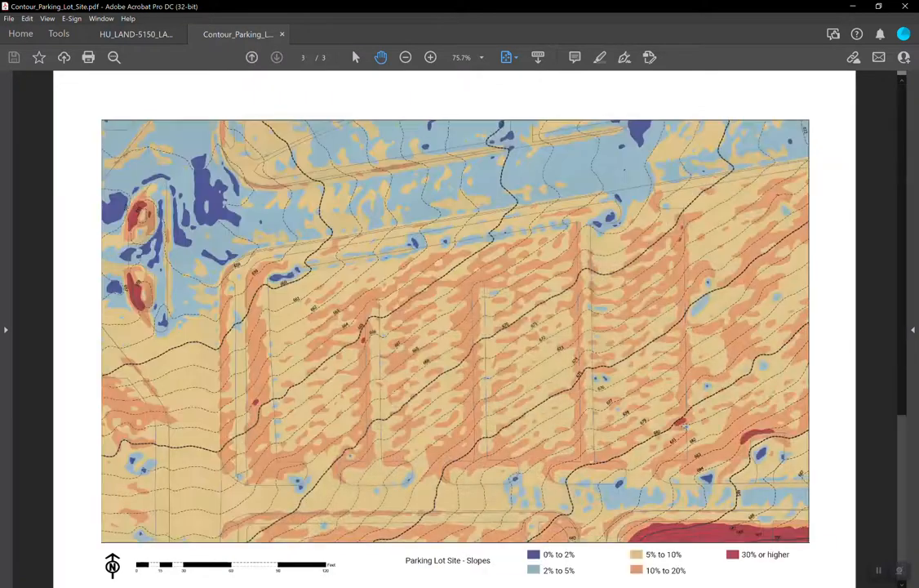
pyautogui.press('pageup')
pyautogui.press('pageup')
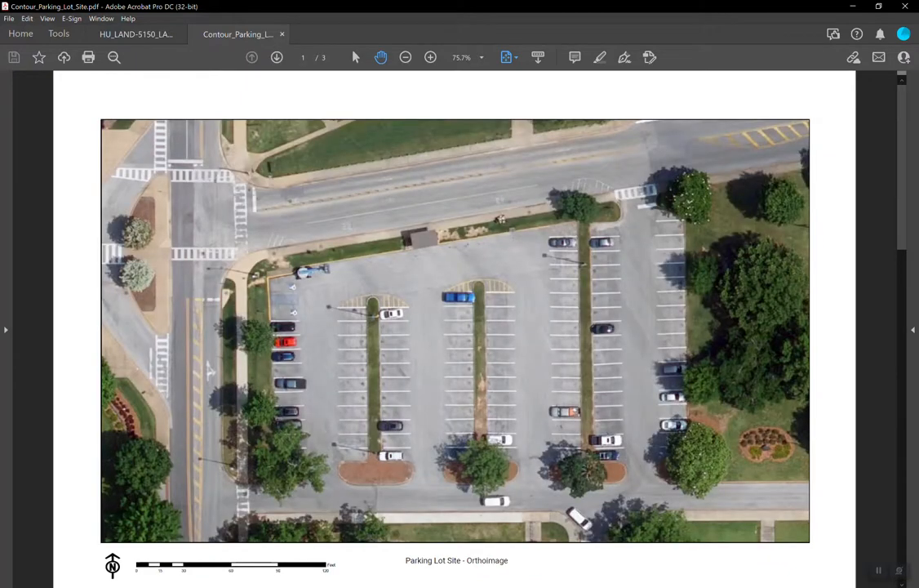